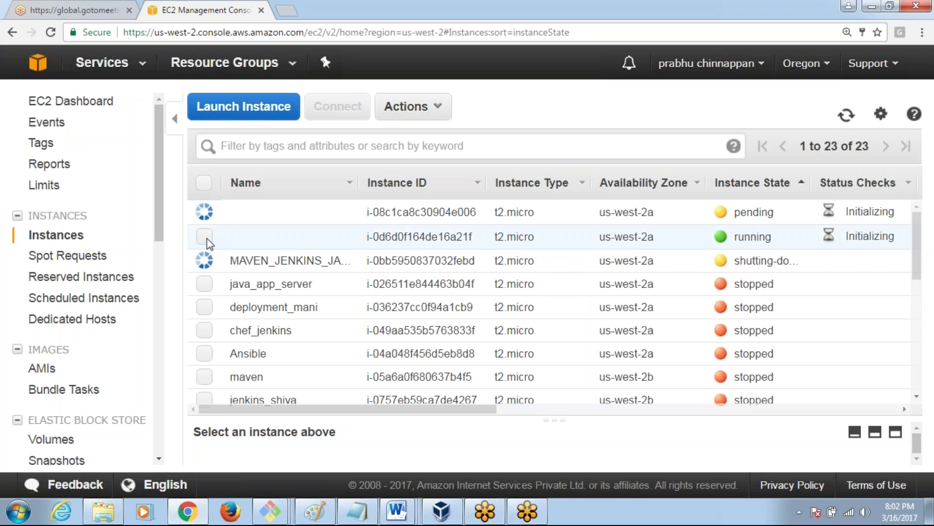
Open the list of Auto Scaling groups to check demo_auto_scaling, and return to the EC2 dashboard
left_click(205, 237)
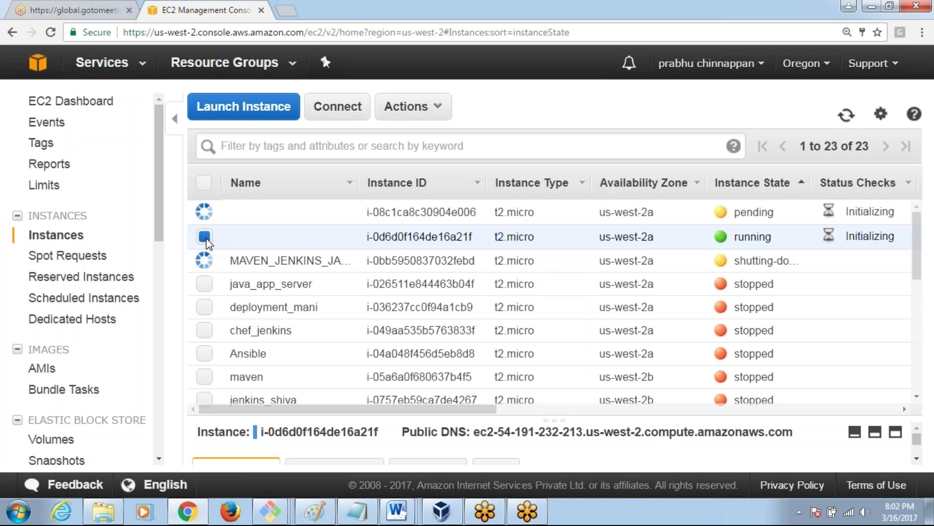
left_click_drag(157, 218, 154, 331)
left_click(88, 344)
scroll(88, 344, "down", 3)
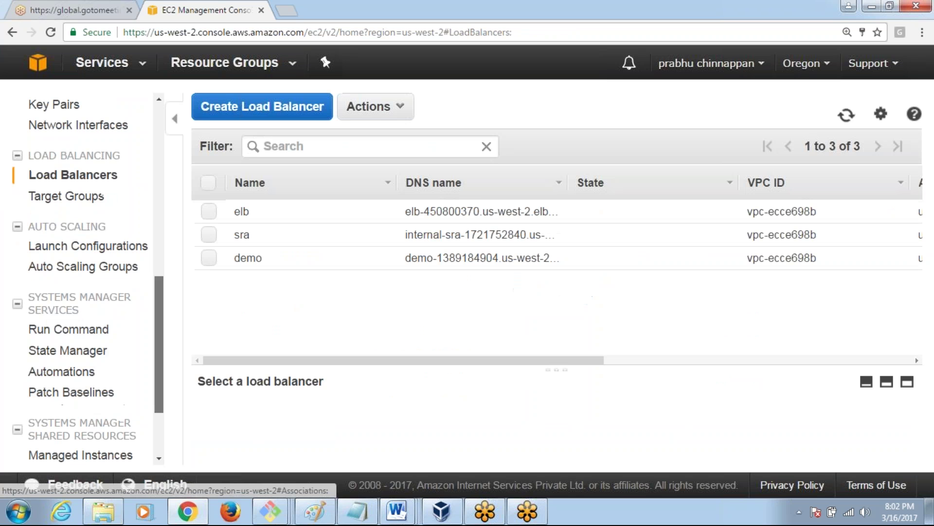
left_click(83, 266)
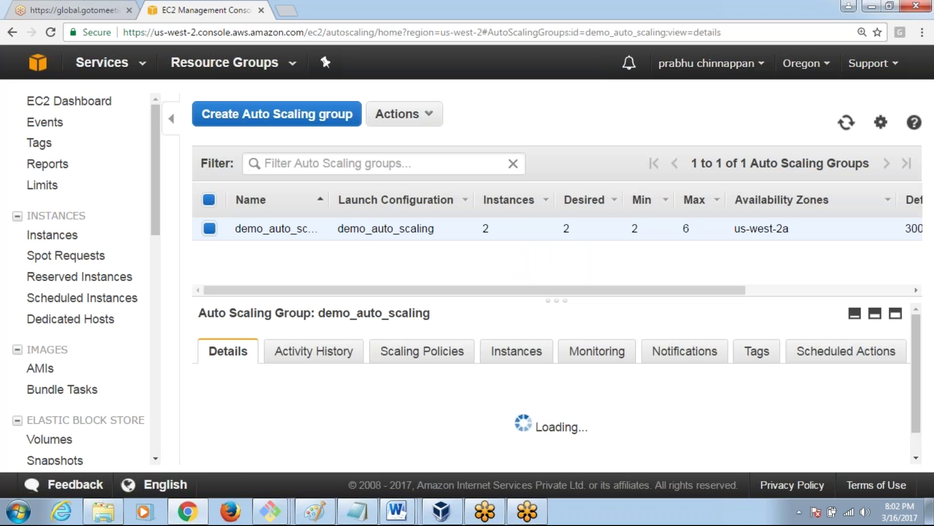
left_click(68, 101)
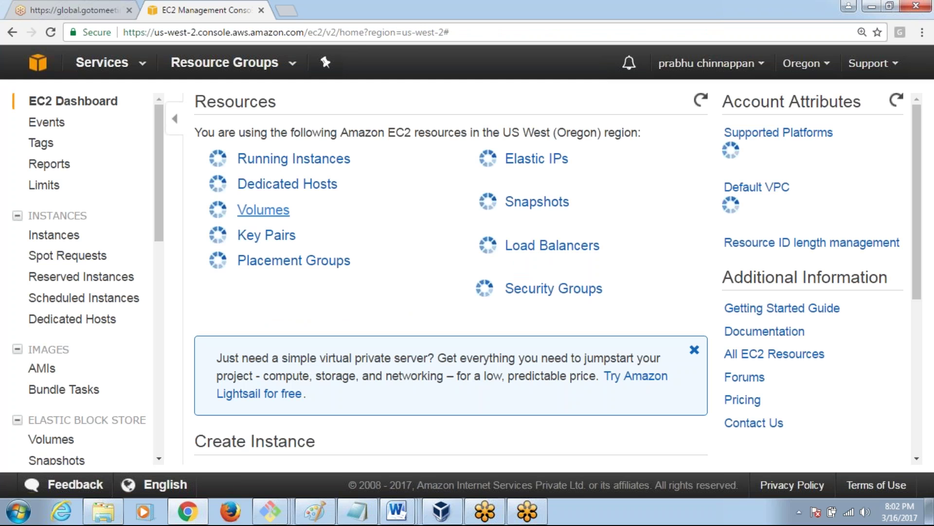
Terminate the two unnamed t2.micro instances from the Instances list
left_click(56, 235)
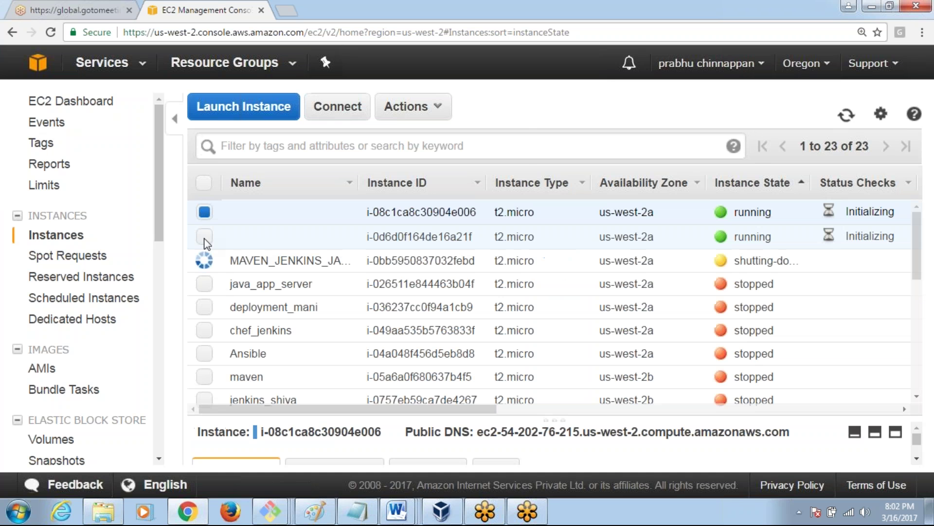
left_click(205, 238)
left_click(414, 108)
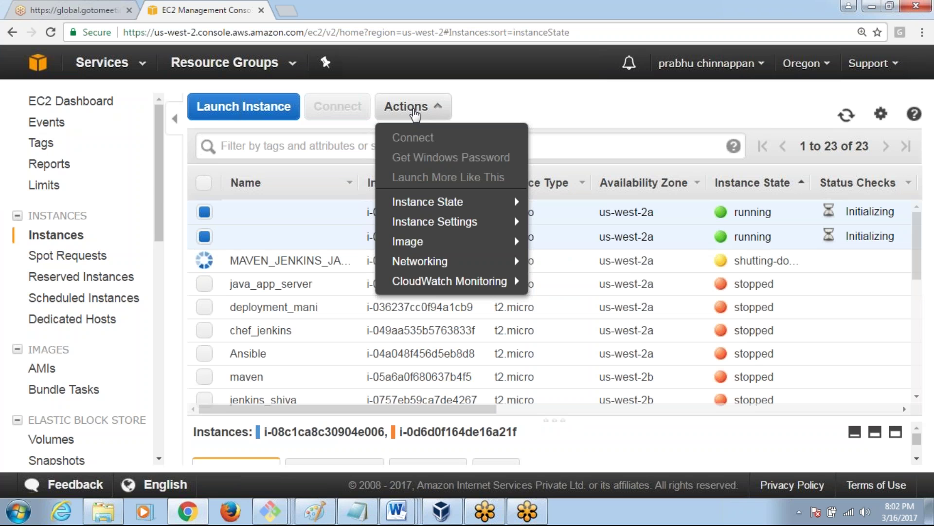
mouse_move(438, 202)
left_click(559, 261)
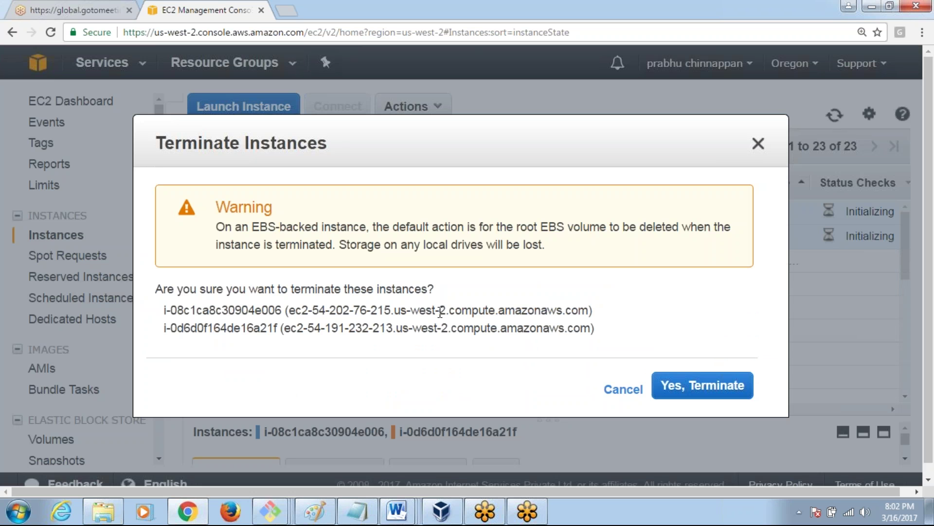
key("Return")
Launch a new EC2 instance and name it web_server_1
left_click(243, 106)
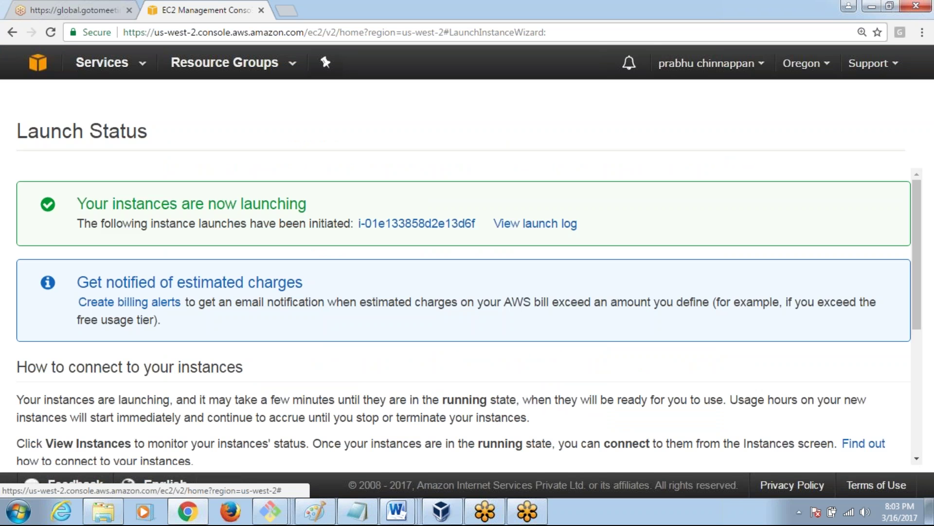
left_click(417, 223)
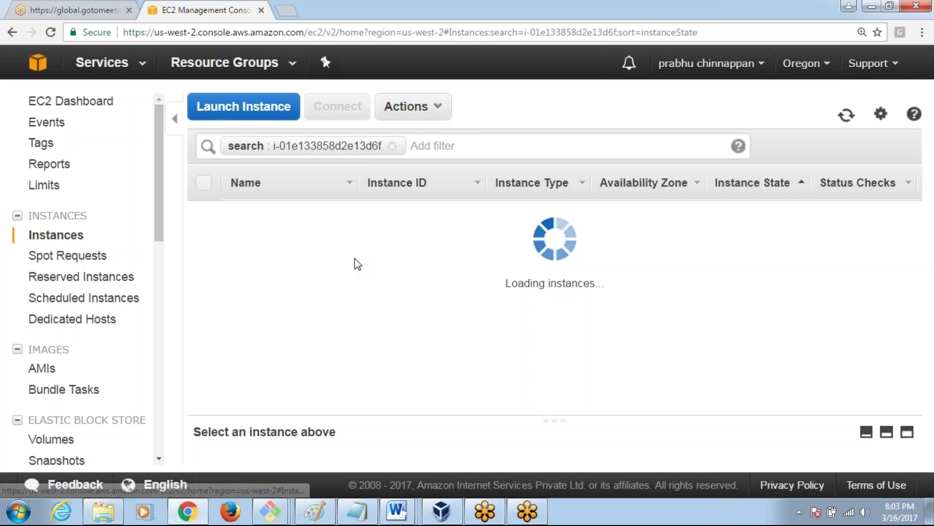
left_click(304, 222)
type("web")
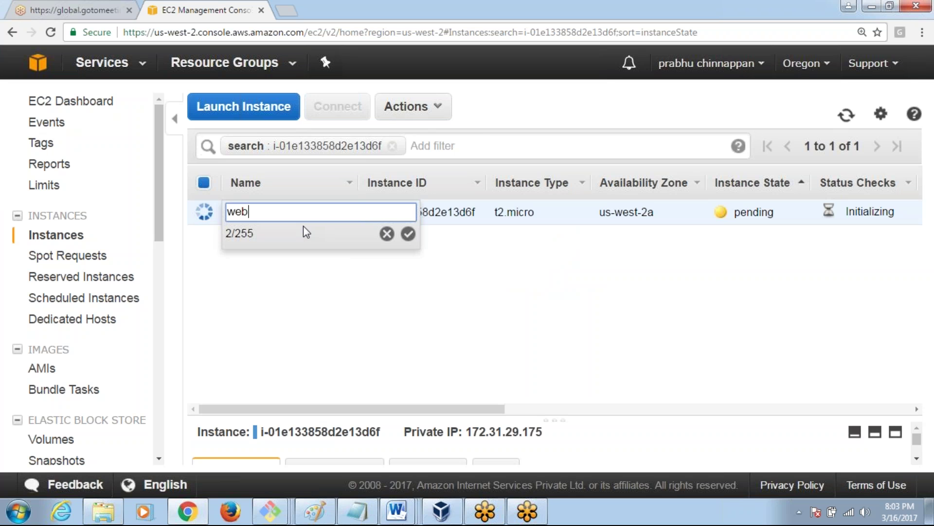
type("_server_1")
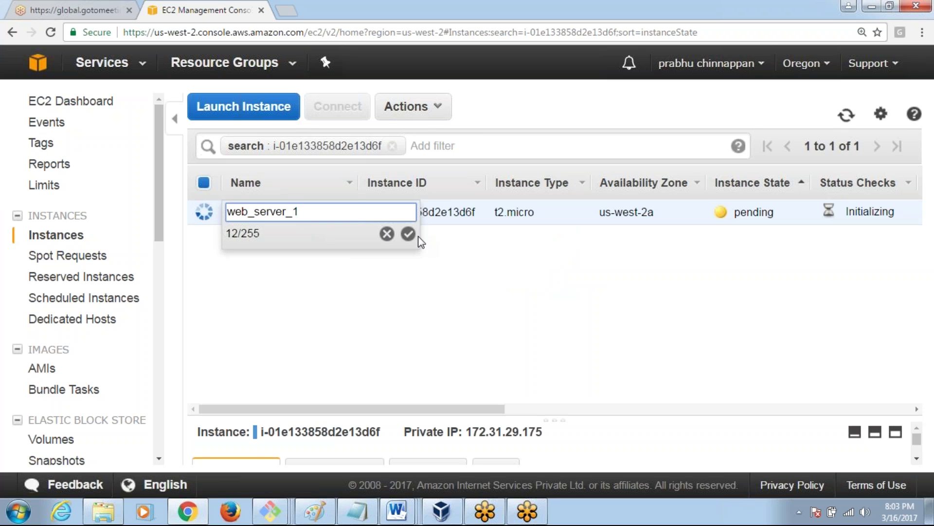
left_click(408, 234)
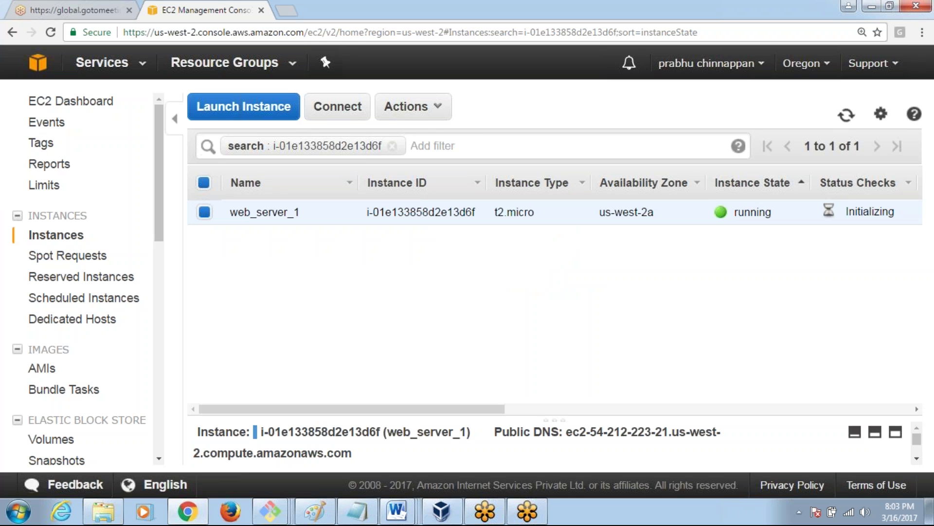
Launch an Ubuntu Server instance with the existing key pair aws_key and name it web_Server_2
left_click(235, 106)
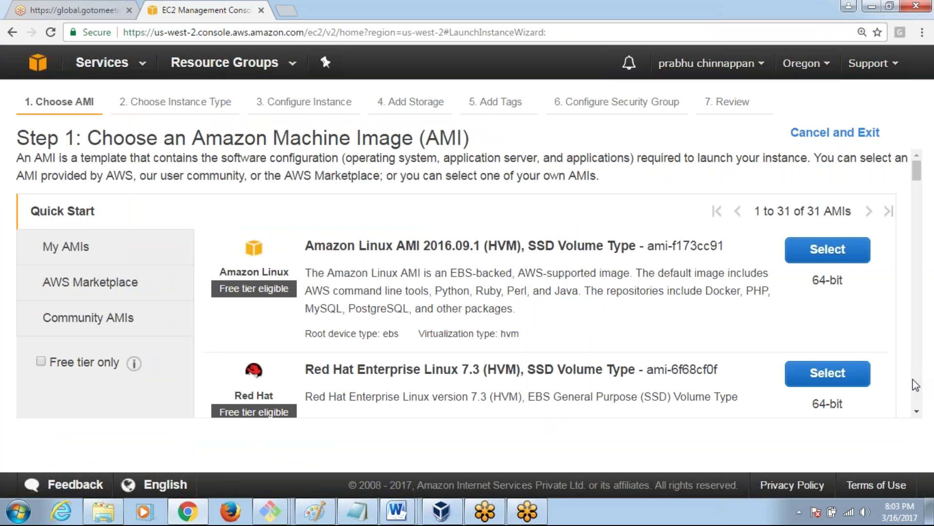
scroll(916, 411, "down", 5)
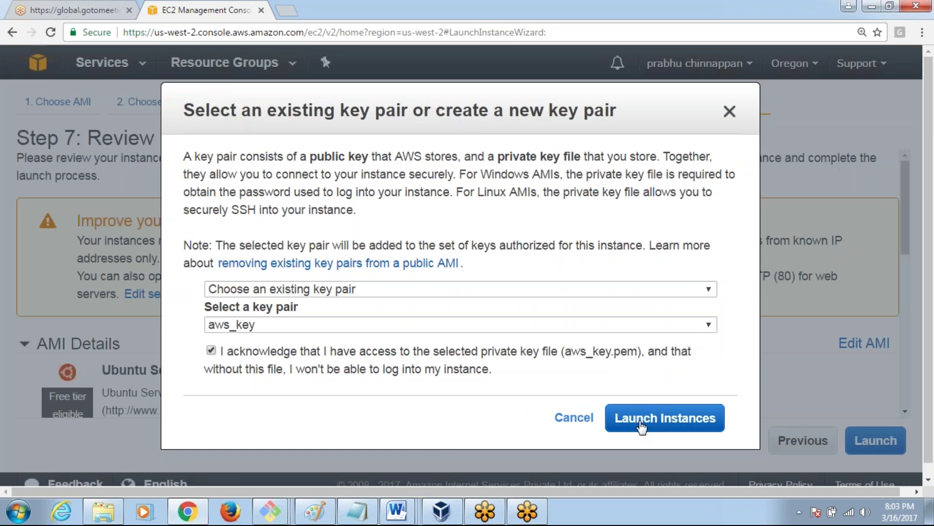
left_click(642, 423)
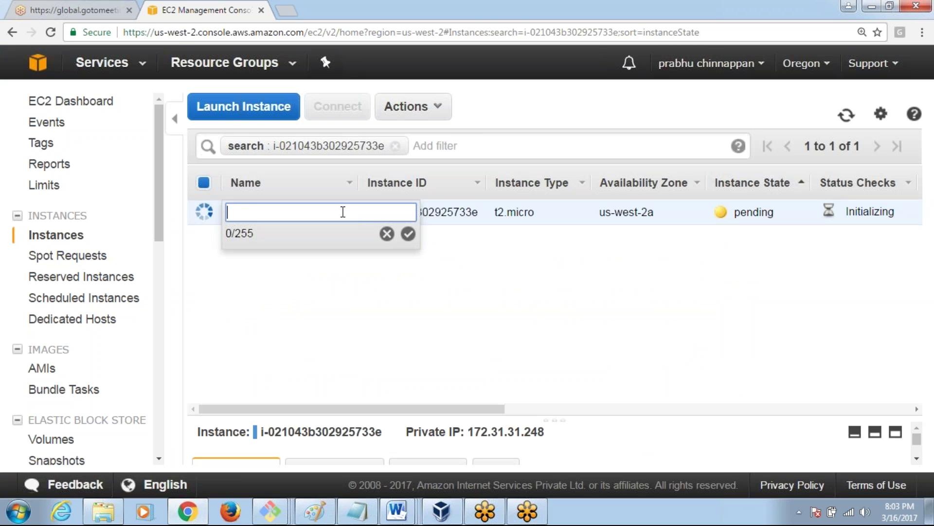
type("web_Server_")
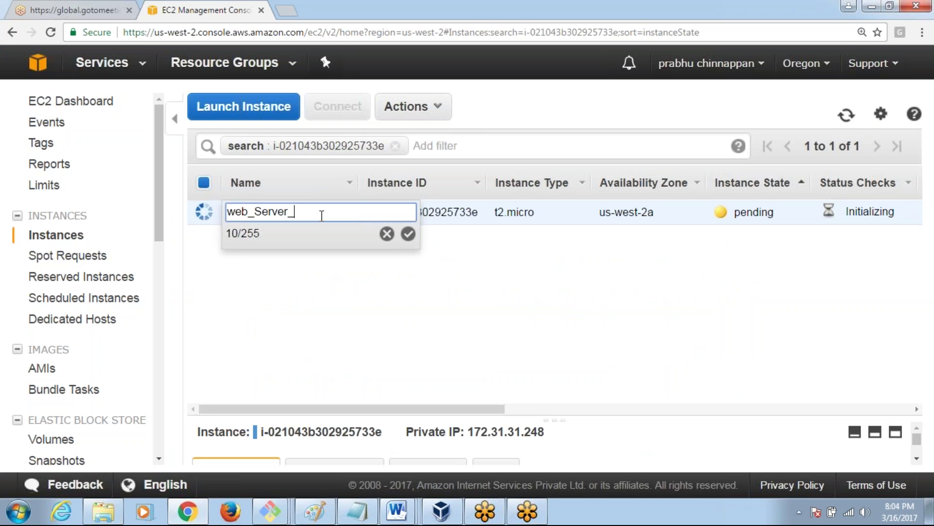
type("2")
key("Return")
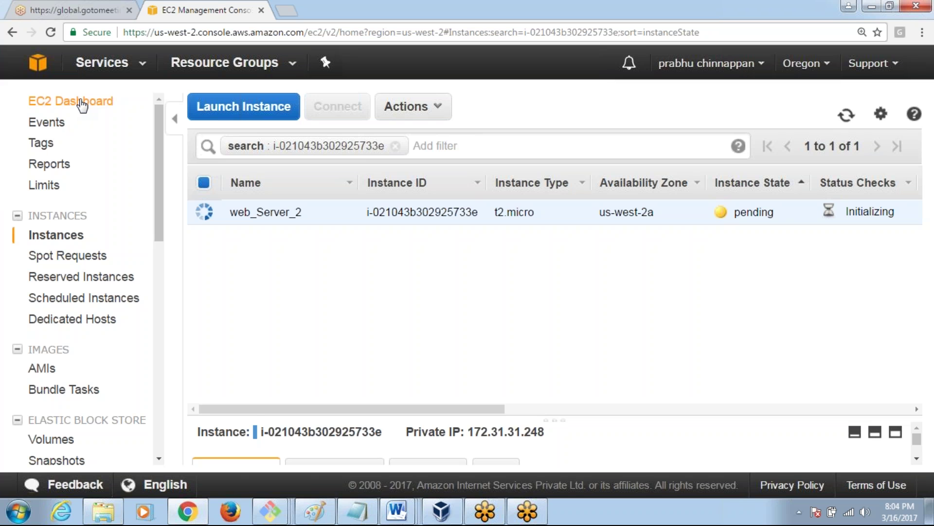
Open the running instances from the EC2 dashboard and copy the example SSH command for web_server_1
left_click(83, 103)
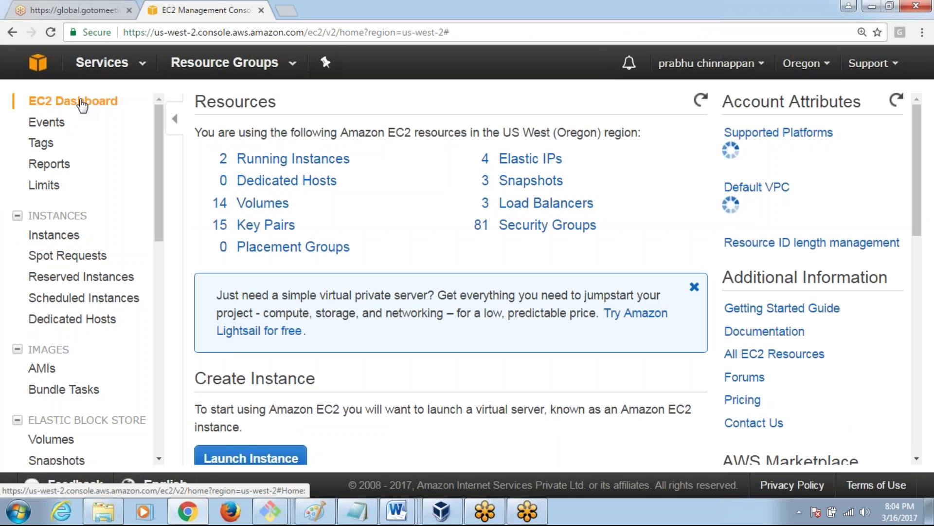
left_click(292, 159)
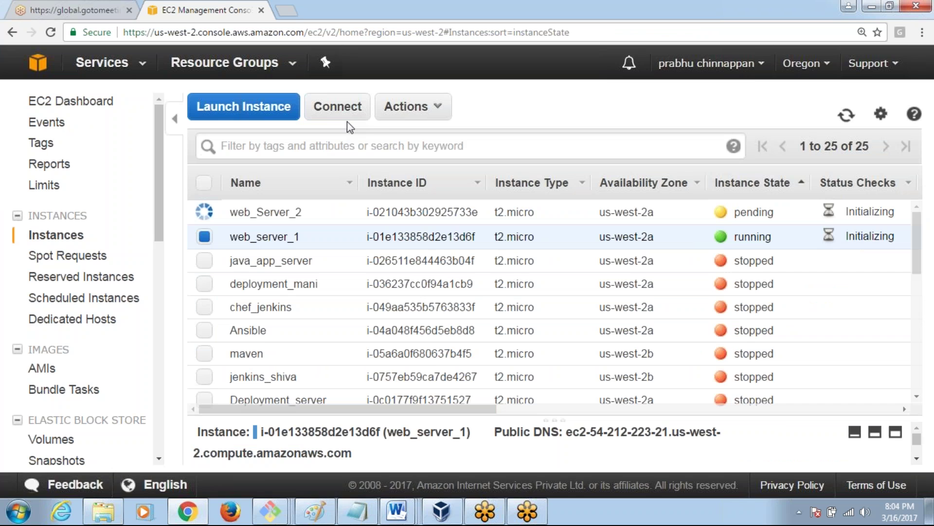
left_click(347, 120)
left_click_drag(233, 413, 629, 413)
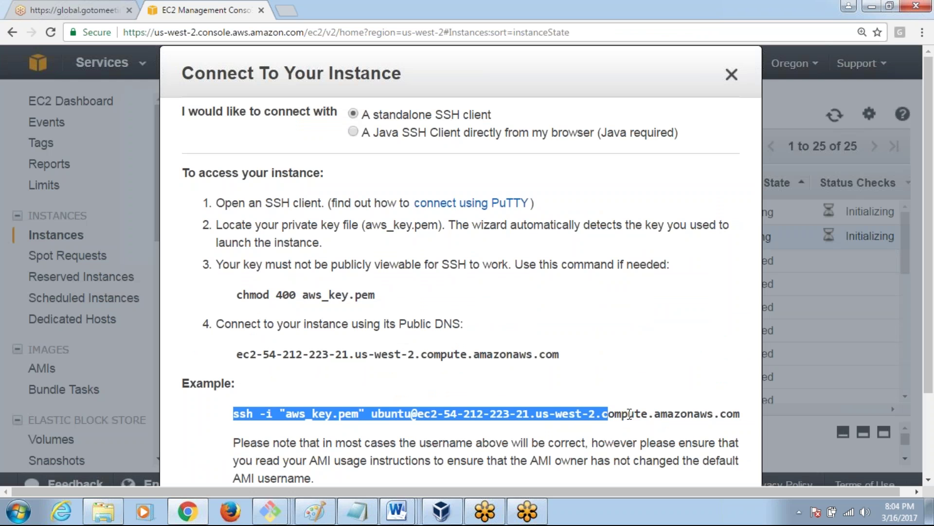
left_click_drag(629, 414, 740, 414)
key("ctrl+c")
Switch to the Git Bash terminal, connect to web_server_1 with the copied SSH command and become root with sudo su -
key("alt+Tab")
key("shift+Insert")
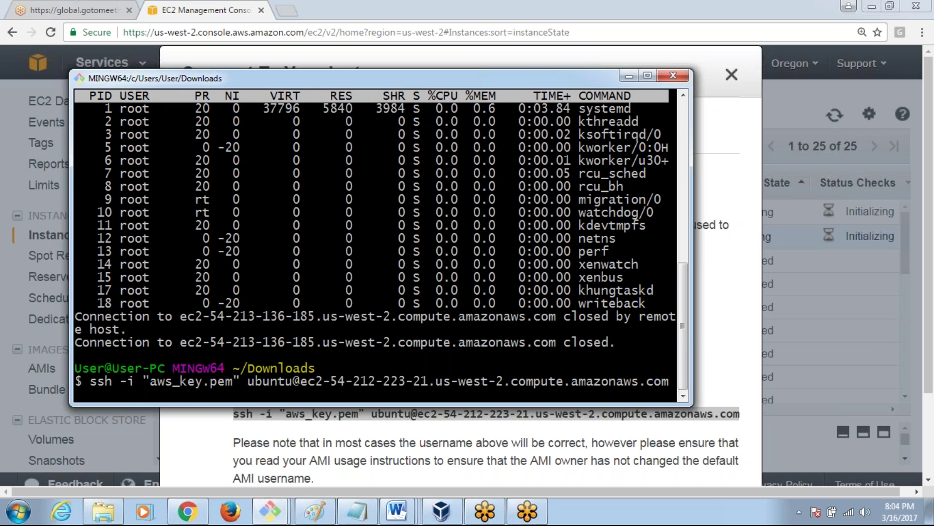
key("Return")
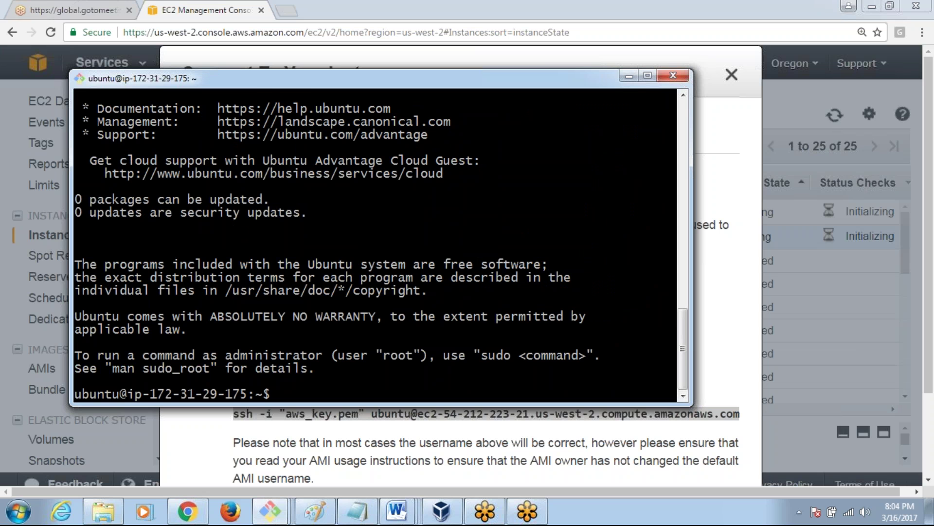
type("sudo su -")
key("Return")
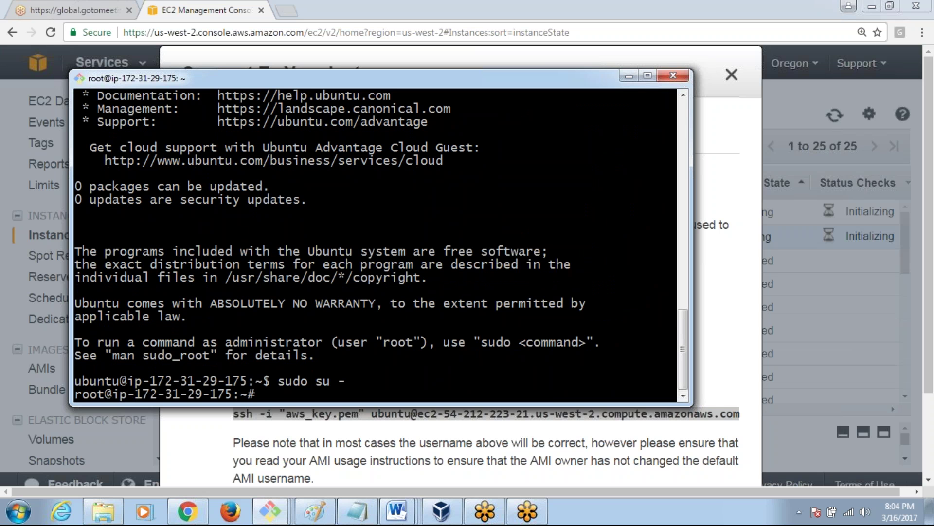
Install the Apache web server on web_server_1 with apt install apache2, accepting the additional packages
type("apt install ht")
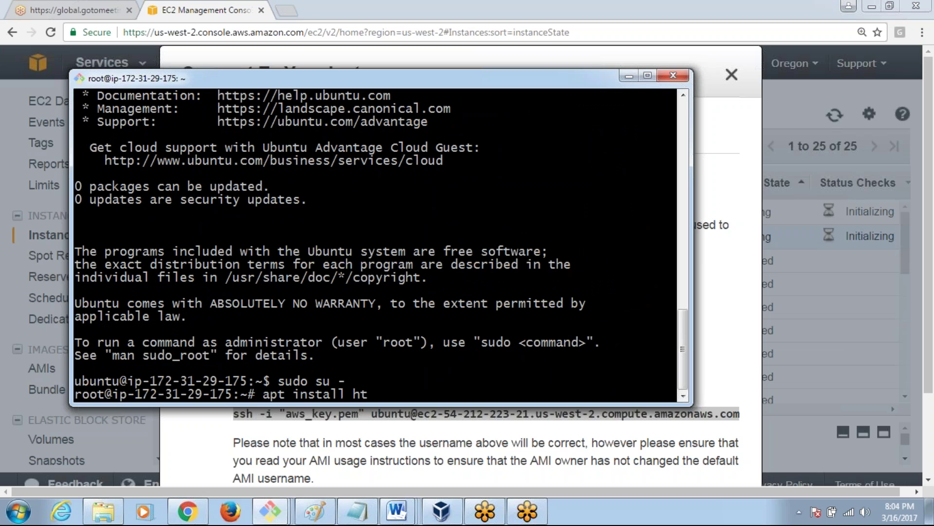
key("BackSpace")
key("BackSpace")
type("apache2")
key("Return")
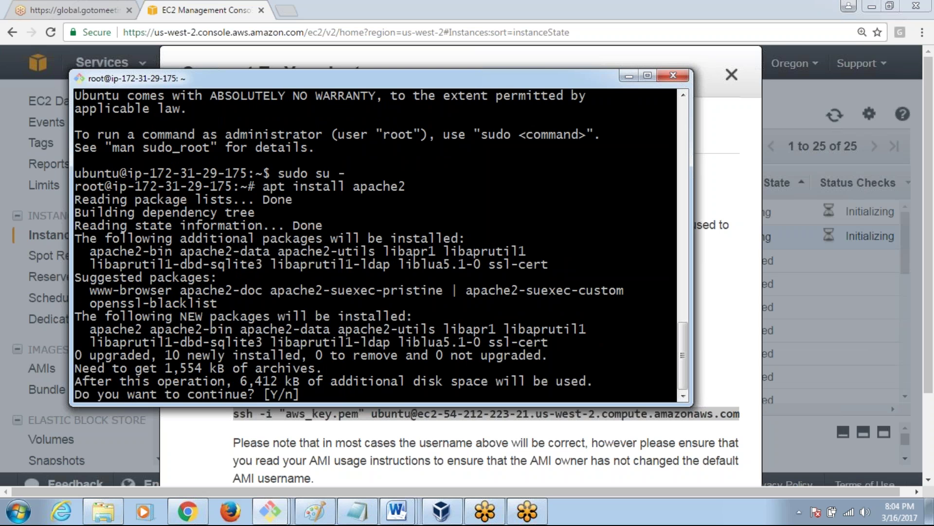
key("Return")
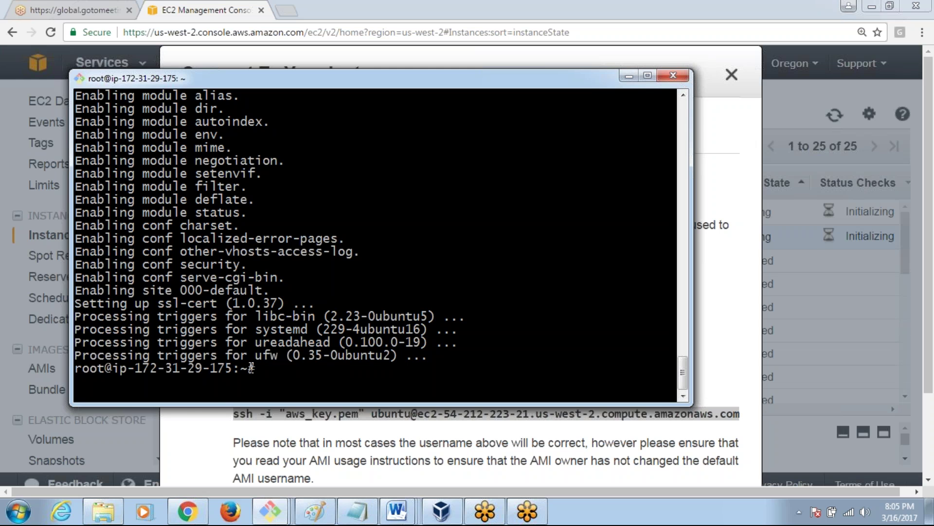
Clear the web_server_1 terminal and list the root home directory with ls
key("alt+Tab")
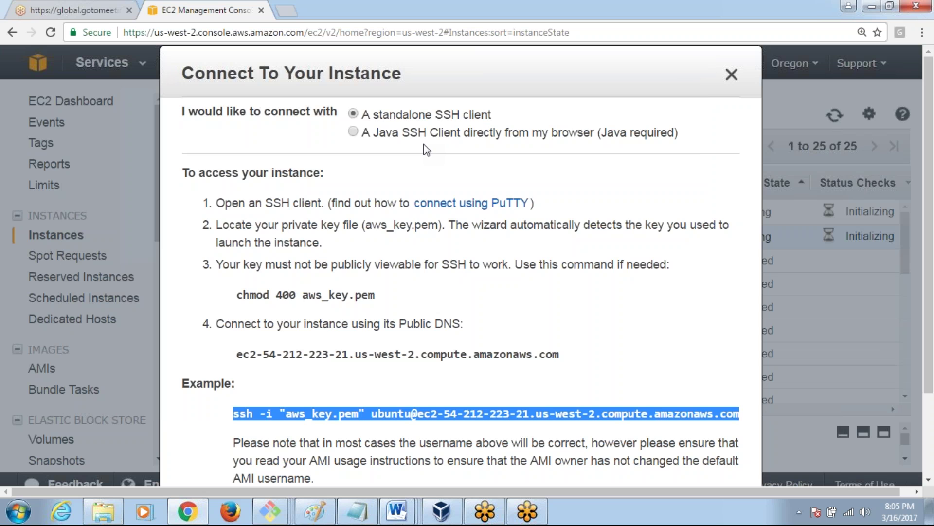
key("alt+Tab")
key("Return")
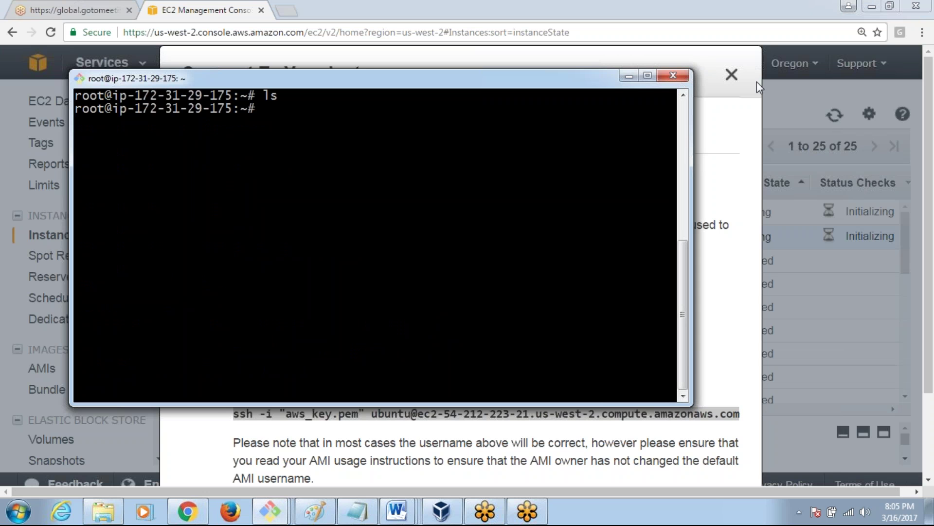
Close the web_server_1 connection details, select only web_Server_2 and copy its example SSH command
left_click(732, 75)
left_click(732, 75)
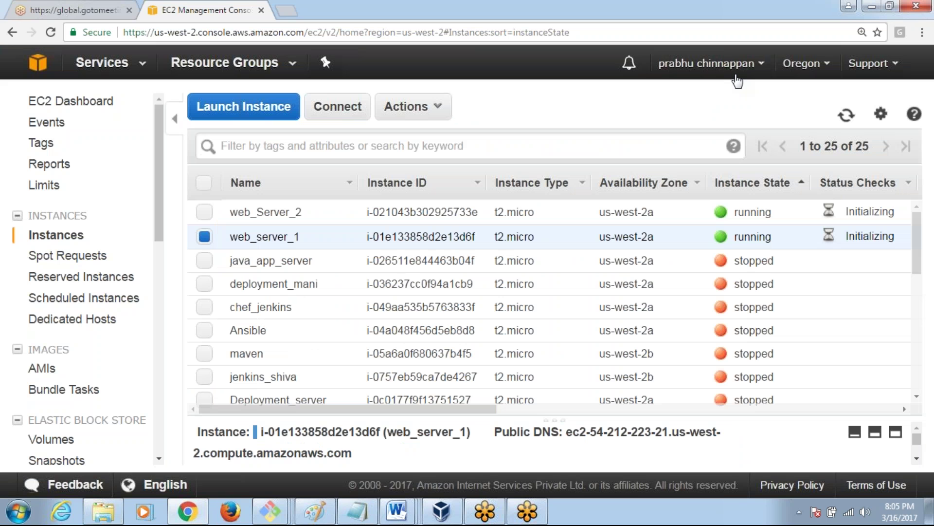
left_click(204, 211)
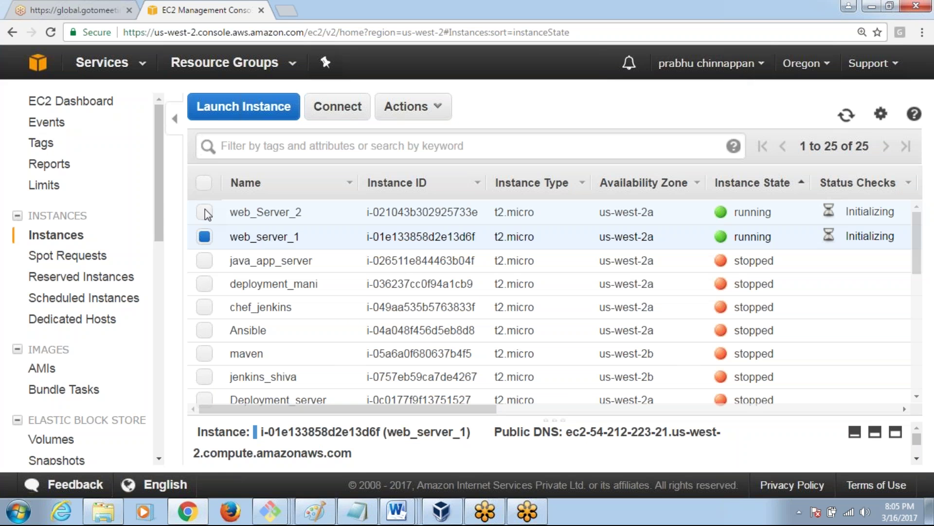
left_click(204, 238)
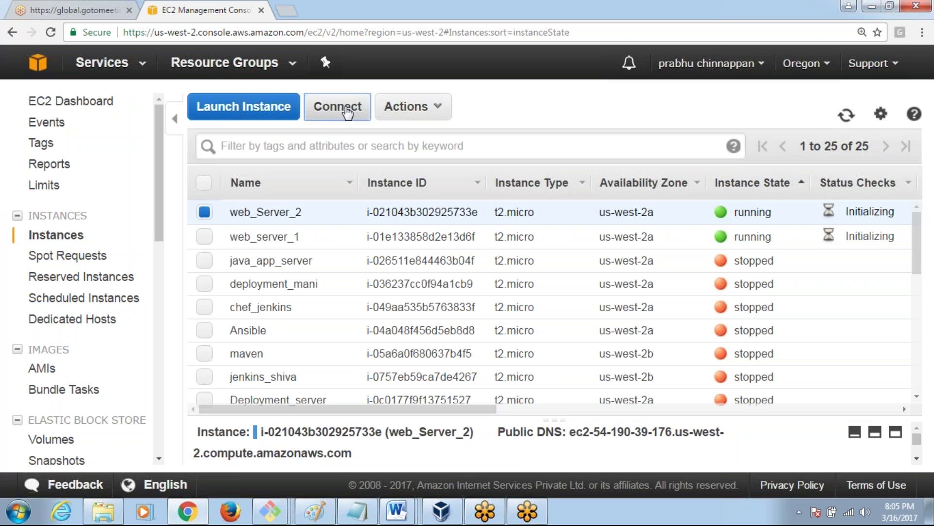
left_click(347, 112)
left_click_drag(233, 414, 739, 408)
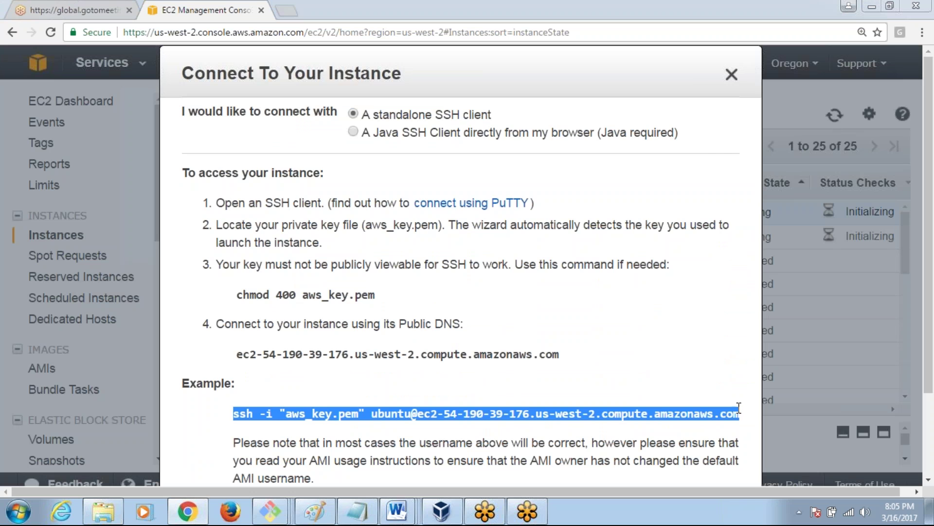
Switch to another Git Bash window, connect to web_Server_2 with the copied SSH command, accept its host key and become root with sudo su -
key("alt+Tab")
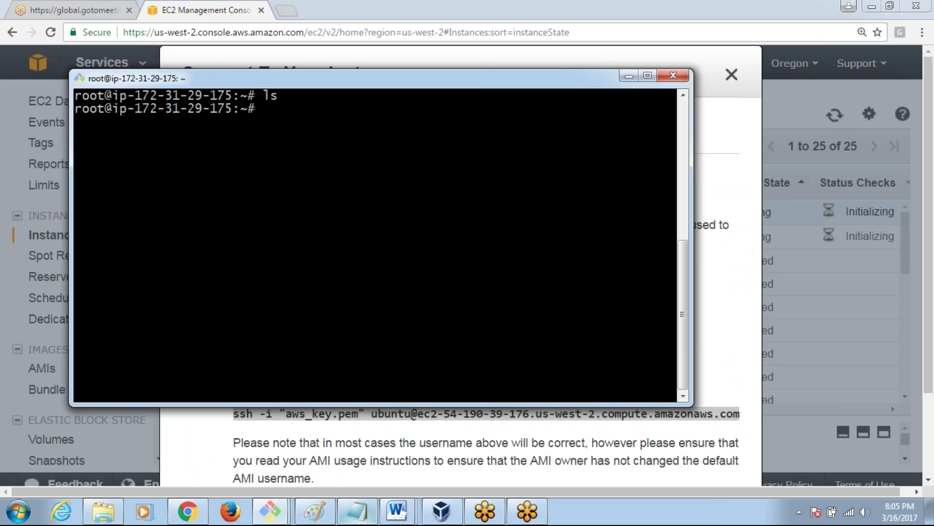
left_click(269, 511)
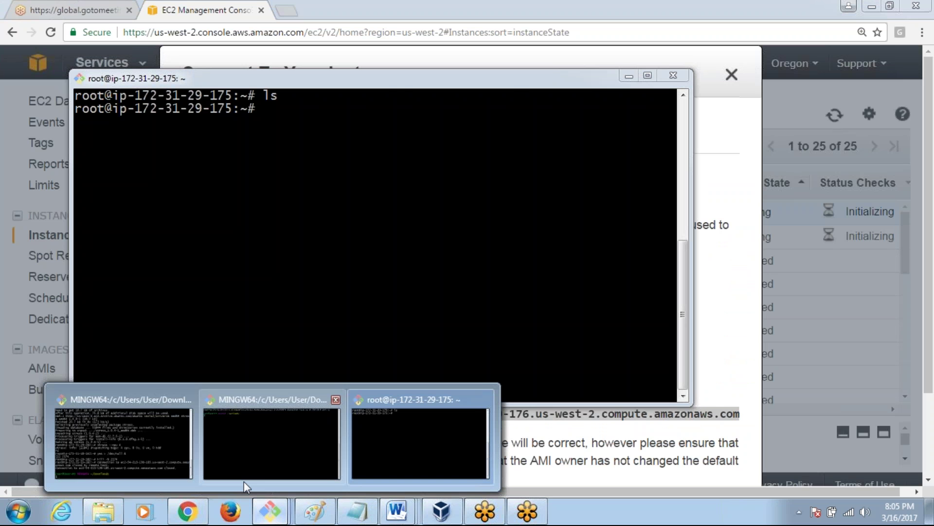
left_click(244, 481)
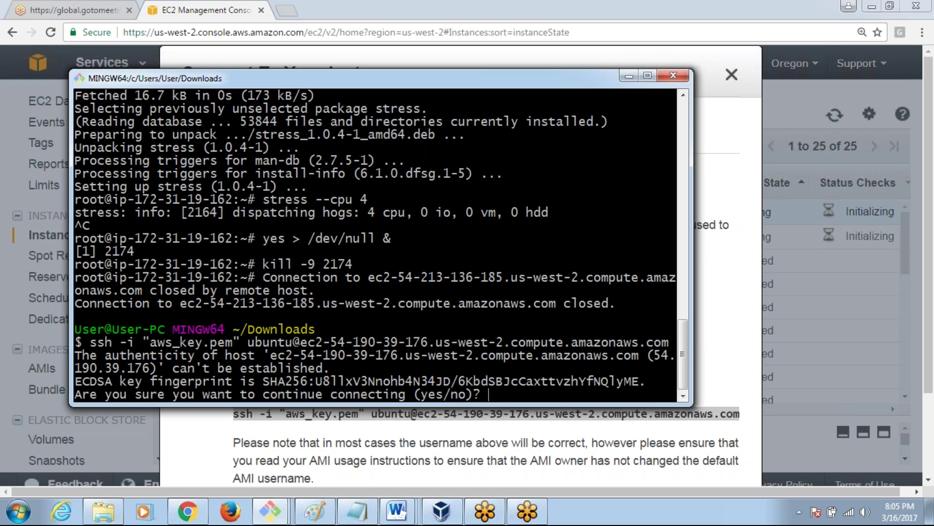
type("yes")
key("Return")
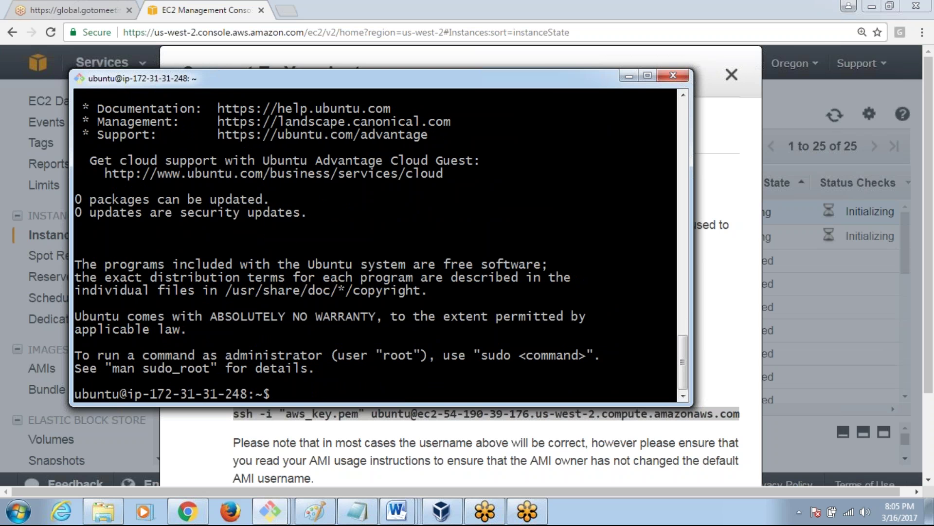
type("sudo su -")
key("Return")
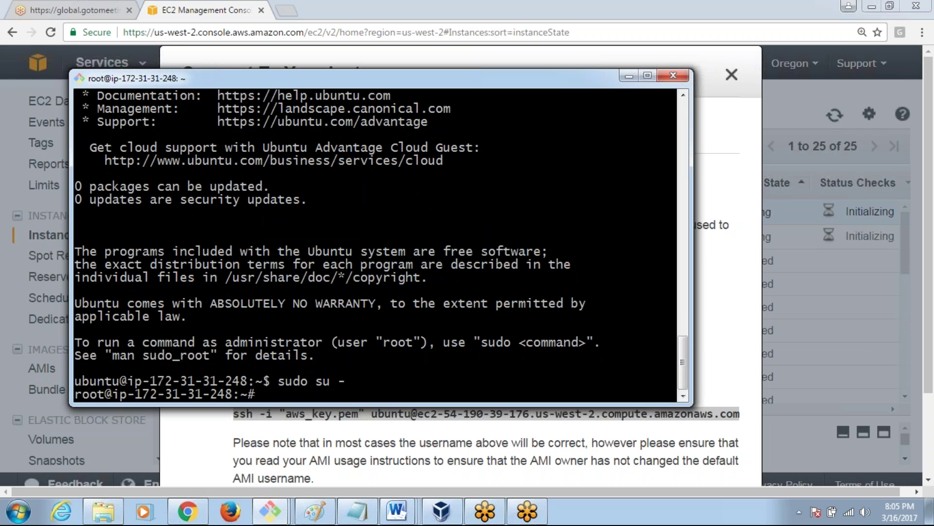
Install the Apache web server on web_Server_2 with apt install apache2, accepting the additional packages
type("apt install apa")
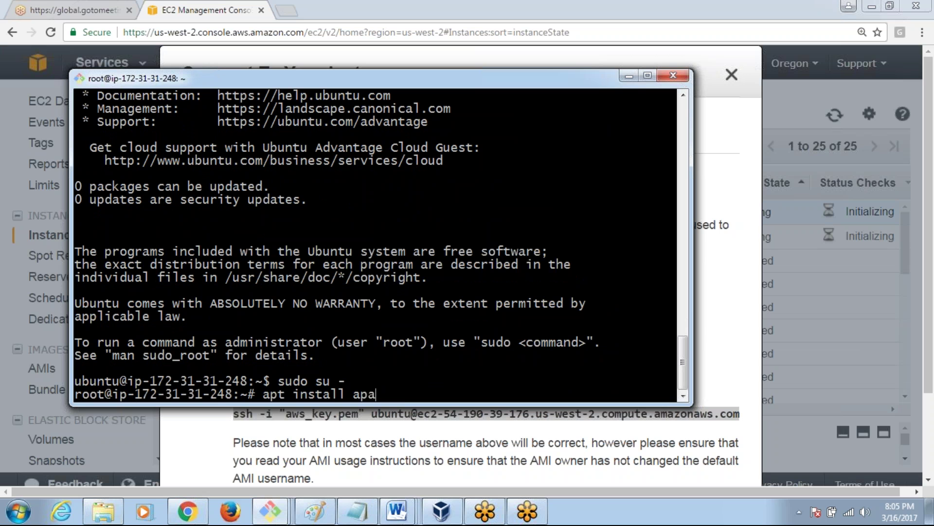
type("che2")
key("Return")
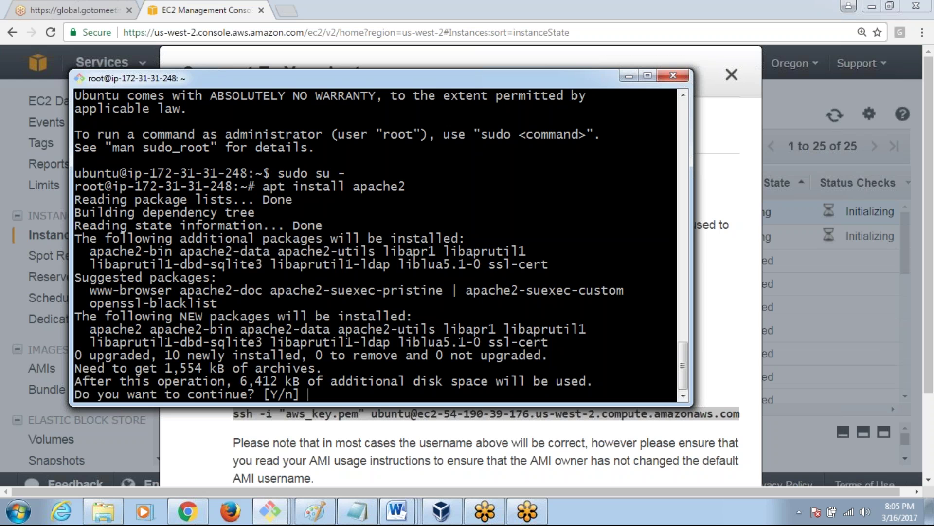
key("Return")
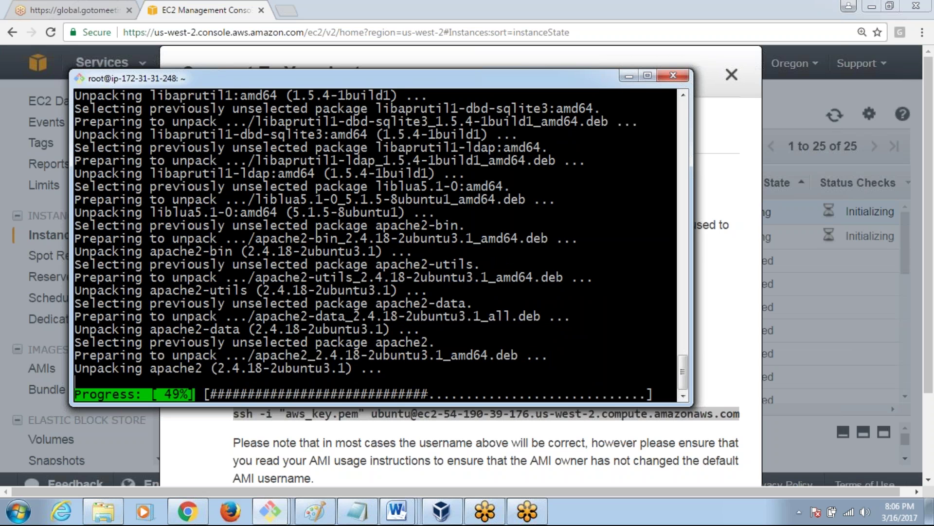
Switch to Chrome, copy web_Server_2's Public DNS from the connection details and load it in a new browser tab
key("alt+Tab")
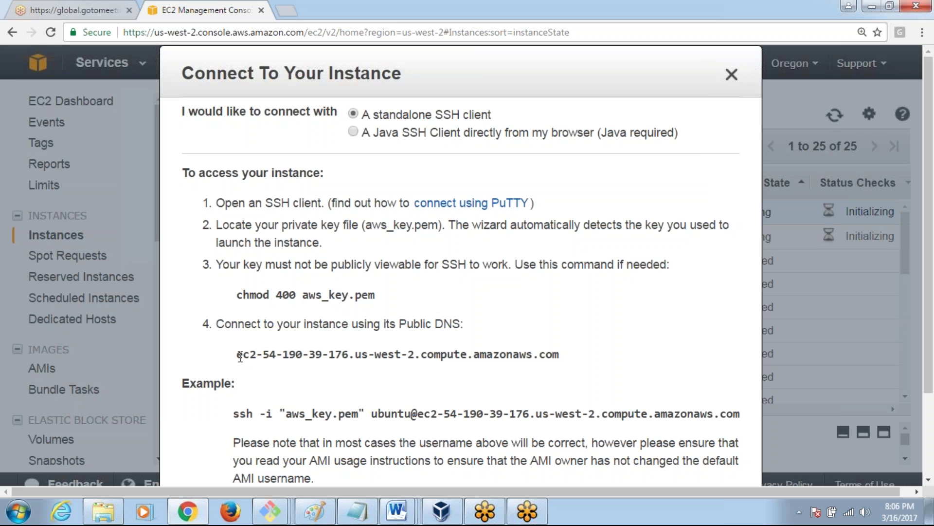
left_click_drag(240, 357, 453, 69)
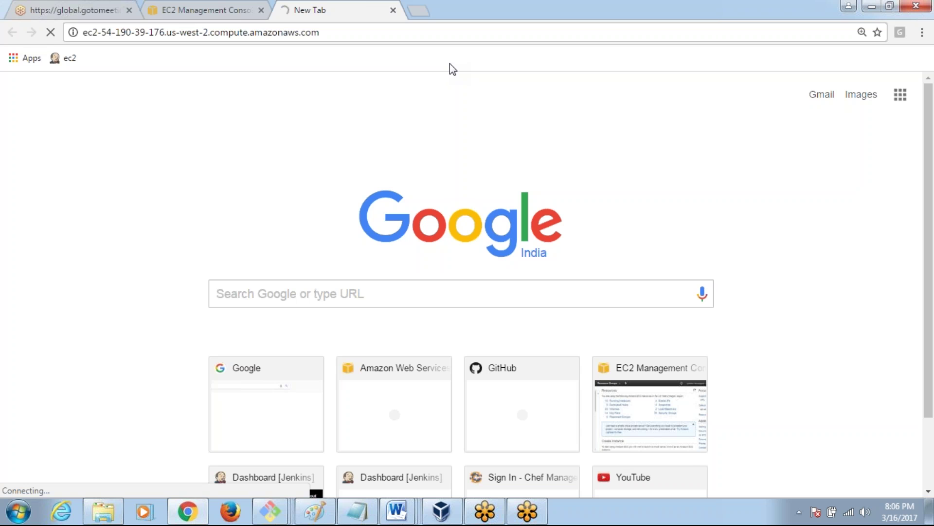
Return to the EC2 console, close the connection details and view the inbound rules of the launch-wizard-72 security group
left_click(188, 15)
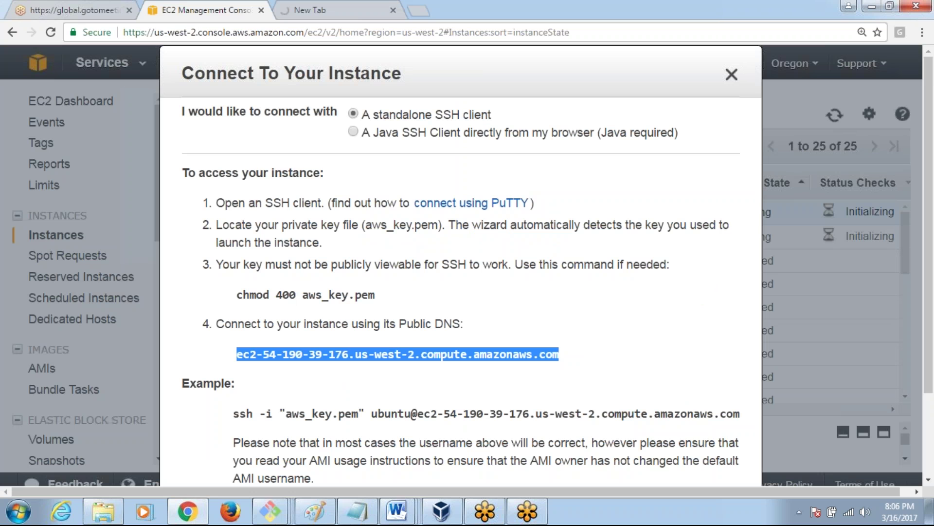
left_click(731, 76)
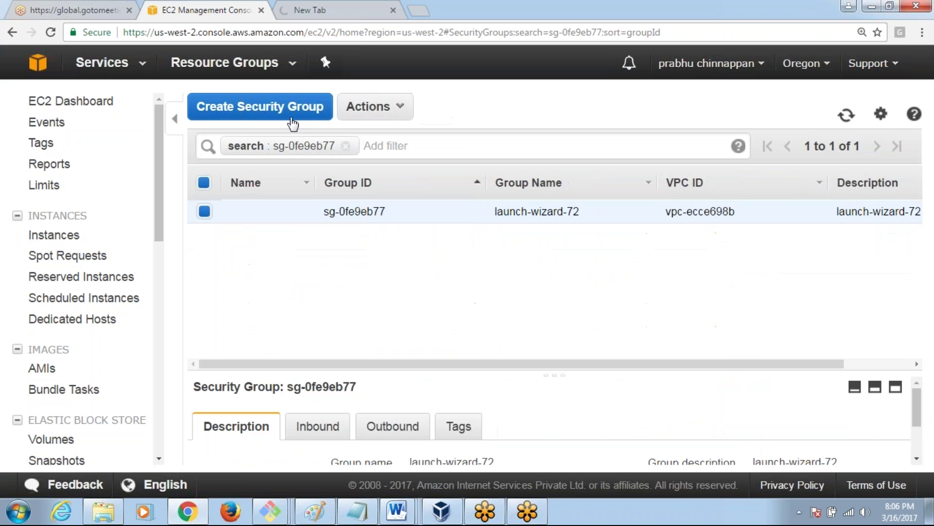
left_click(390, 101)
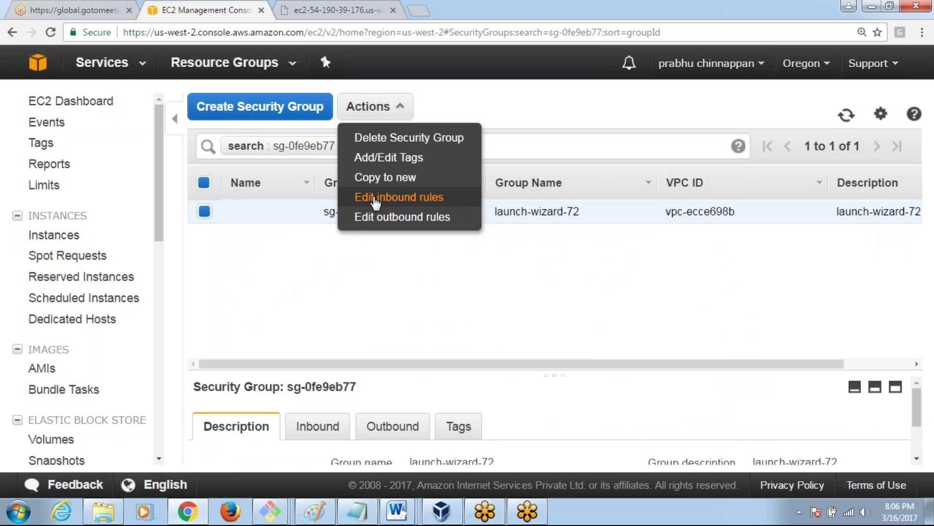
left_click(404, 197)
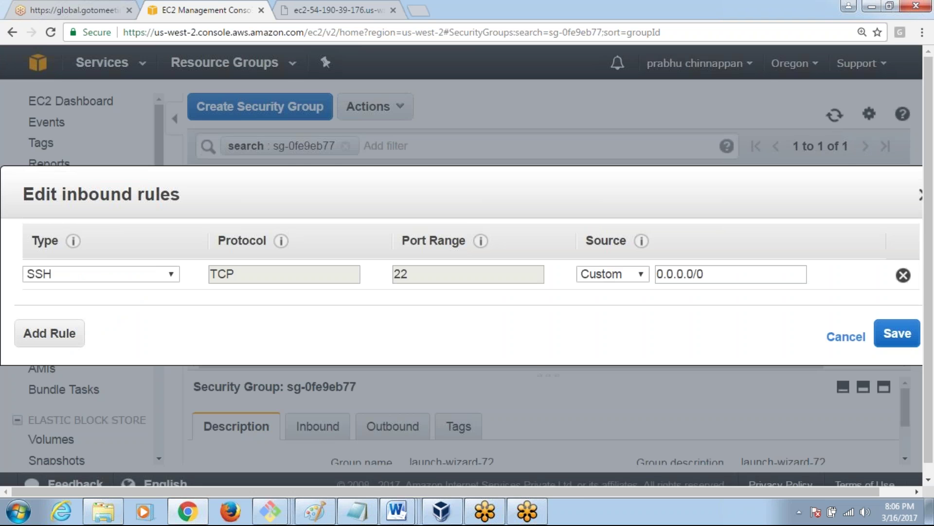
key("Escape")
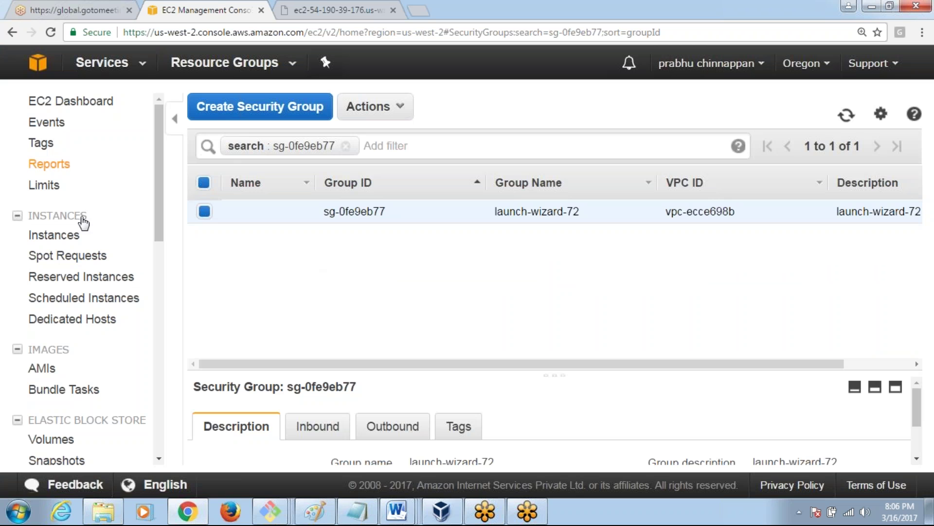
Open the launch-wizard-73 security group from the running instances, change its SSH inbound rule to All traffic and save it
left_click(87, 103)
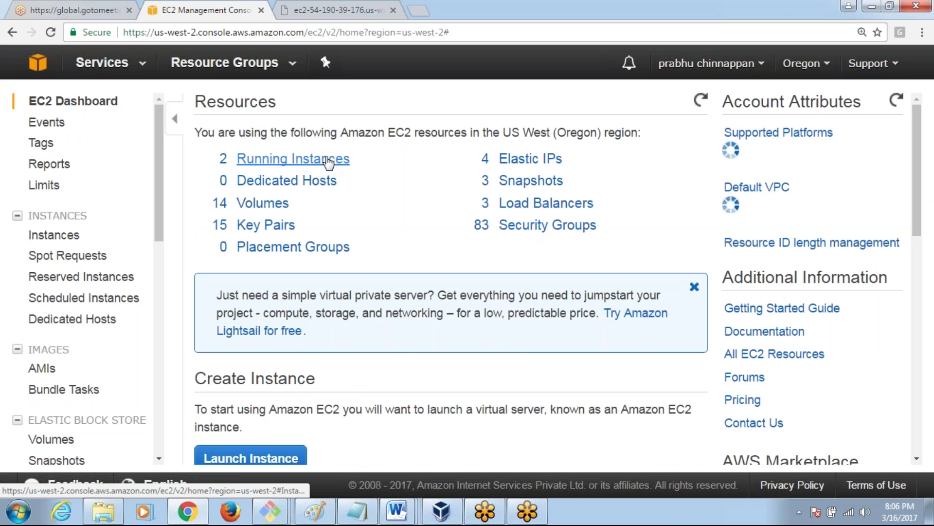
left_click(329, 160)
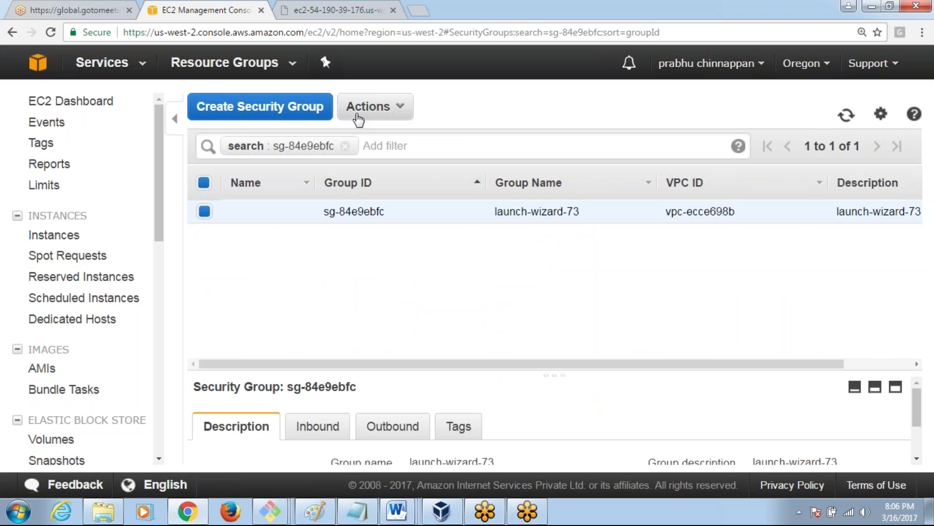
left_click(358, 108)
left_click(385, 197)
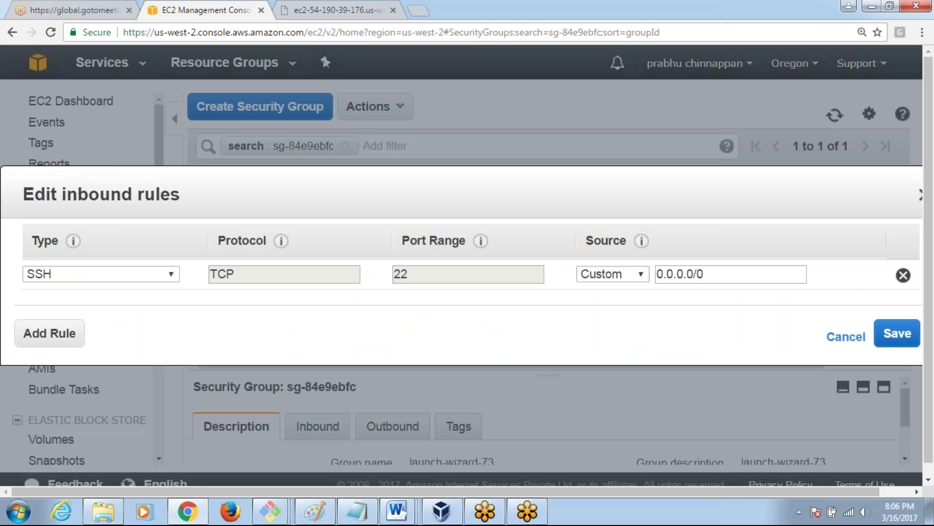
left_click(149, 273)
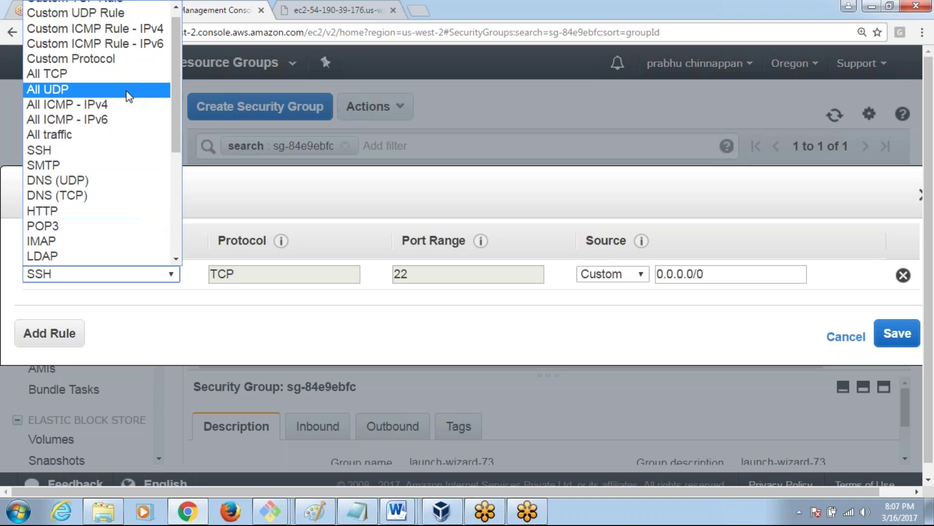
left_click(95, 136)
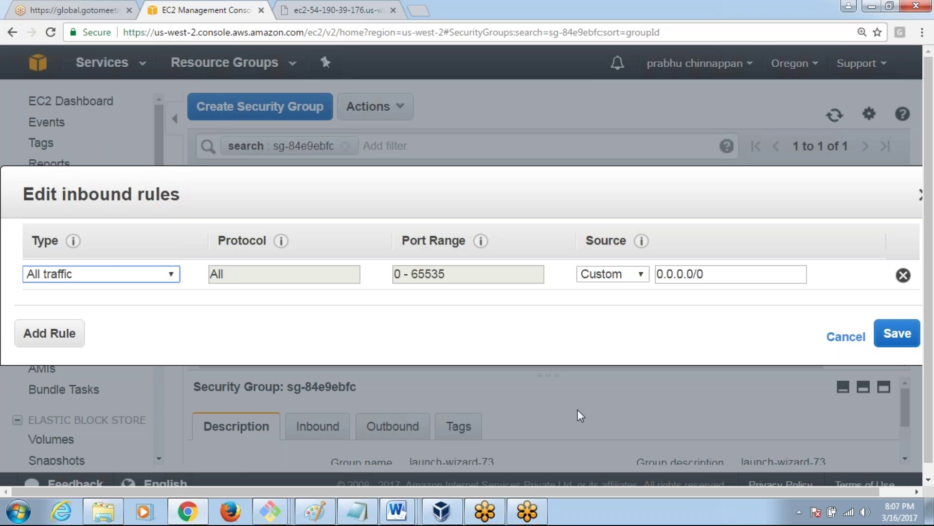
left_click(906, 337)
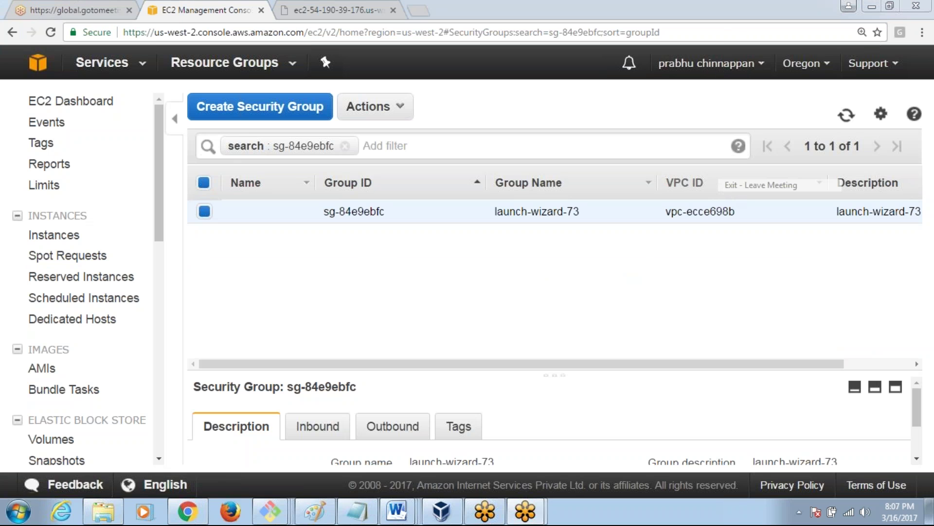
Go back to the instances list and view the Apache page loaded in the other browser tab
key("alt+Left")
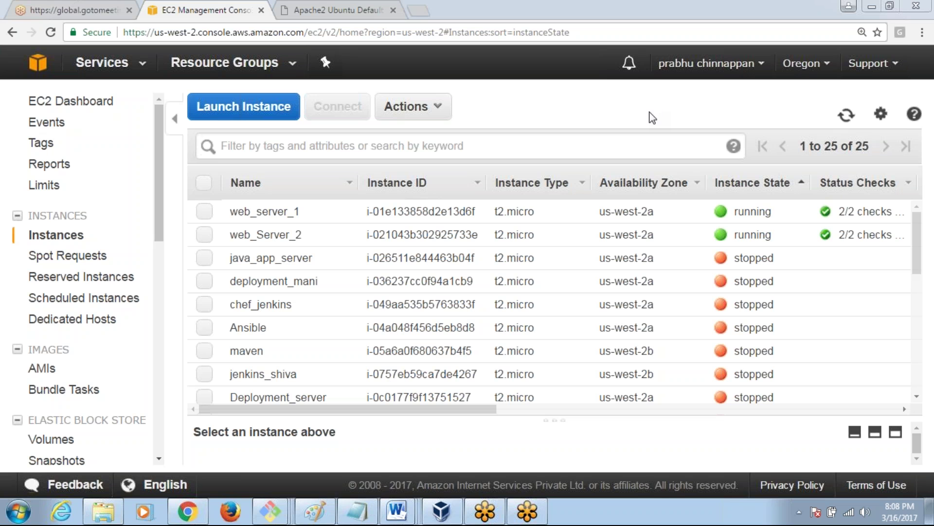
left_click(509, 110)
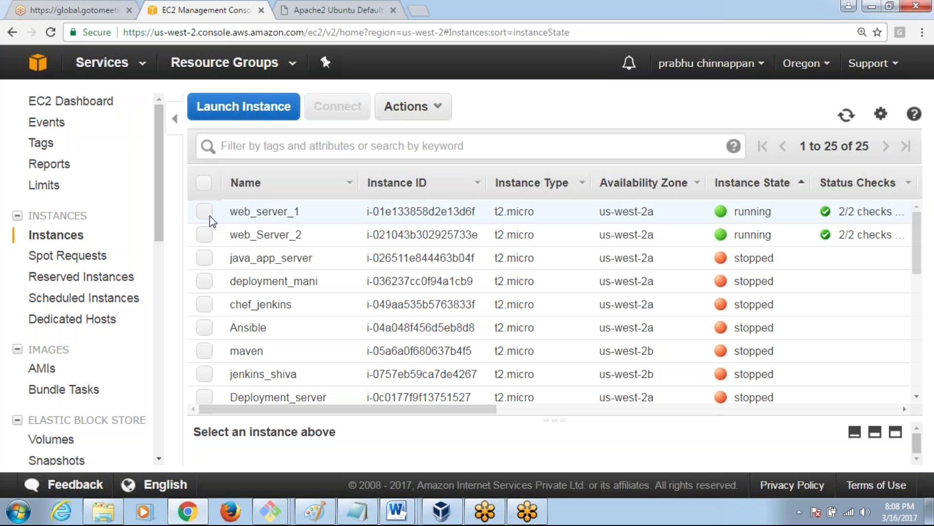
left_click(372, 10)
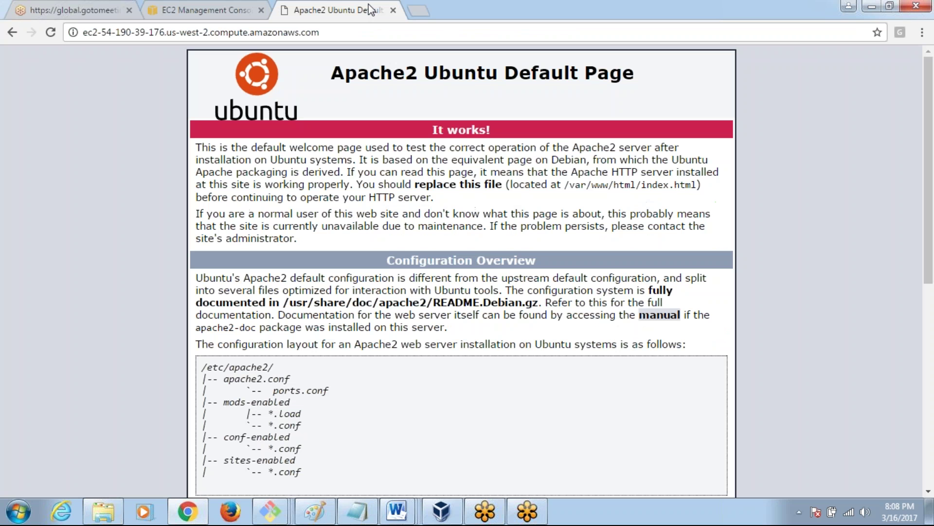
Select web_Server_2 in the EC2 console, copy its Public DNS from the connection details and load it in a new browser tab
left_click(234, 10)
left_click(205, 235)
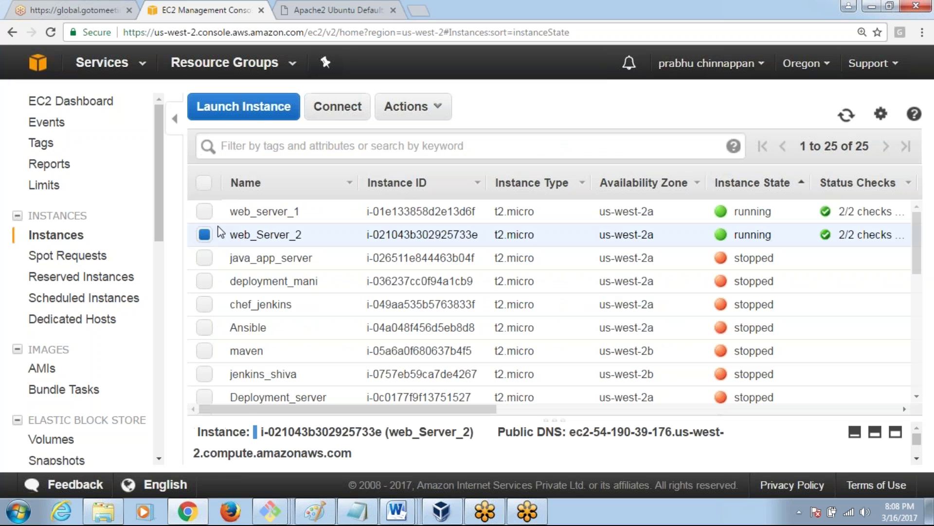
left_click(340, 112)
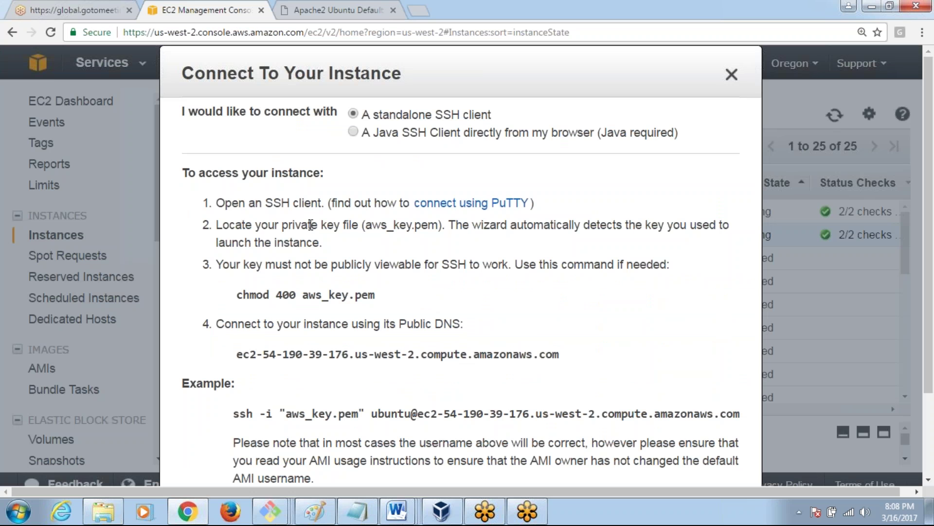
triple_click(269, 359)
key("ctrl+c")
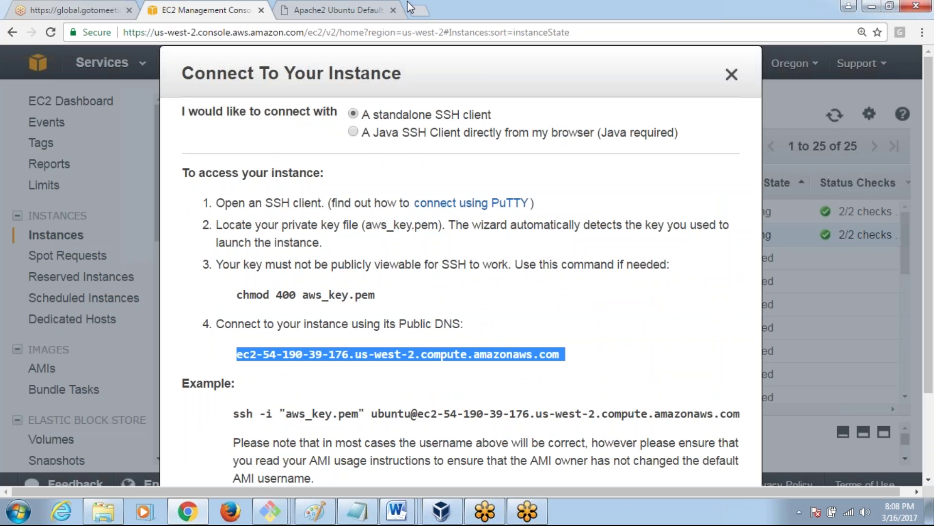
left_click(419, 11)
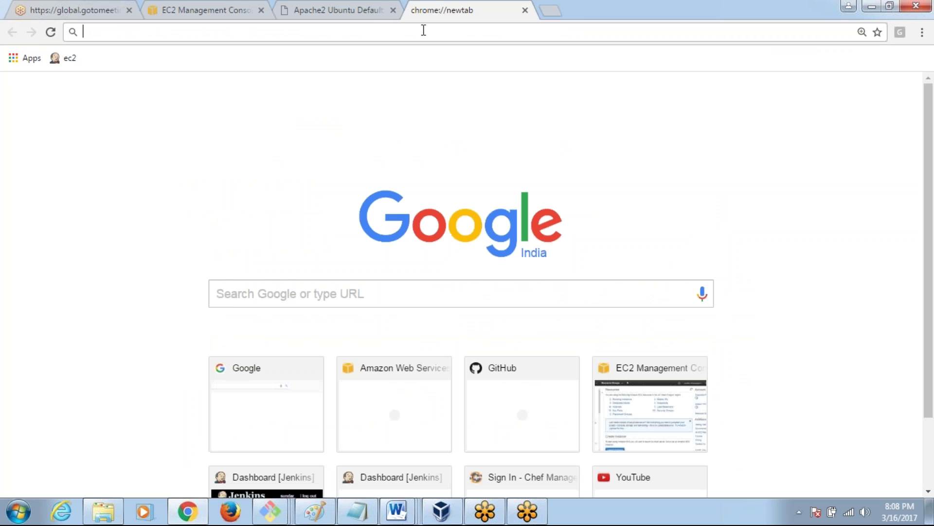
key("ctrl+v")
key("Return")
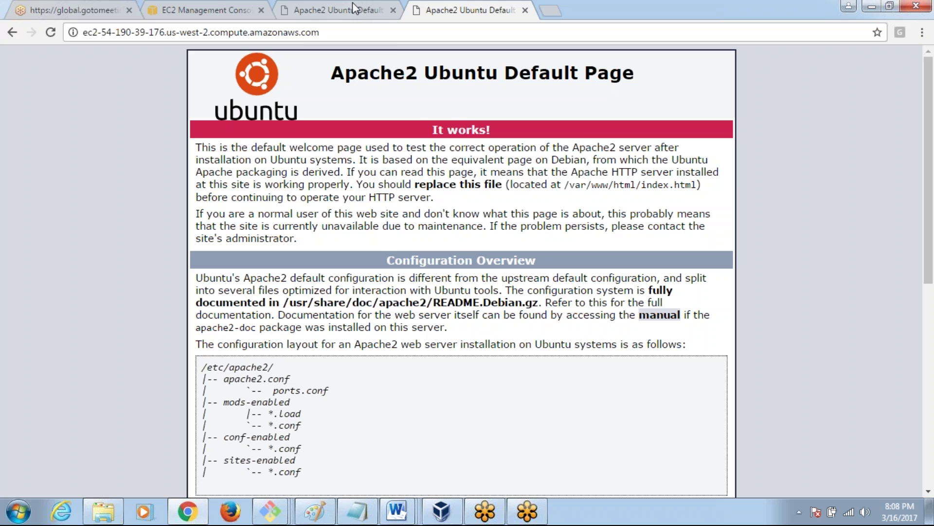
Close web_Server_2's connection details, select only web_server_1 and copy its Public DNS from its connection details
left_click(203, 13)
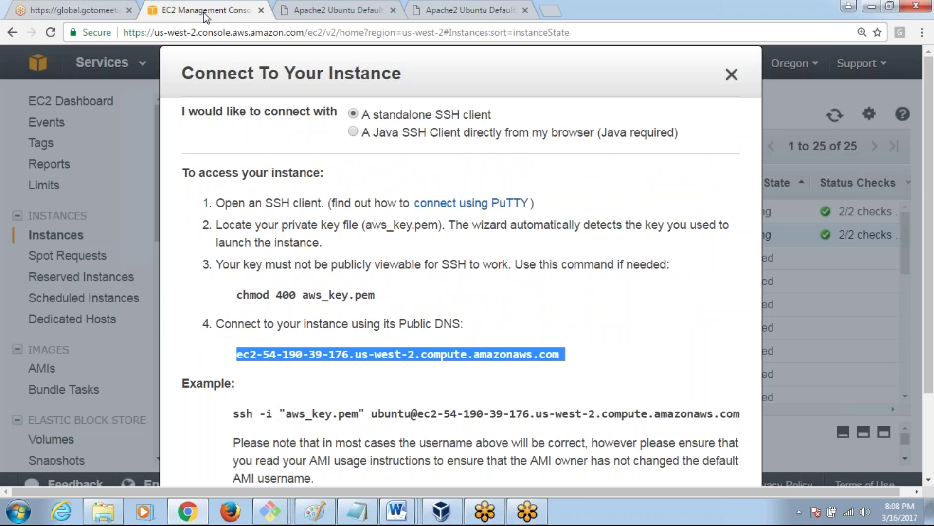
left_click(732, 74)
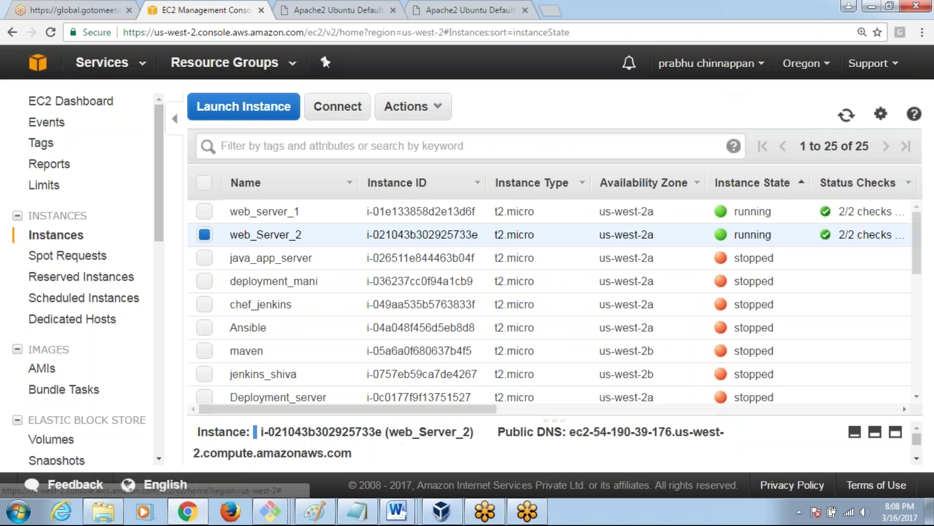
left_click(205, 213)
left_click(204, 234)
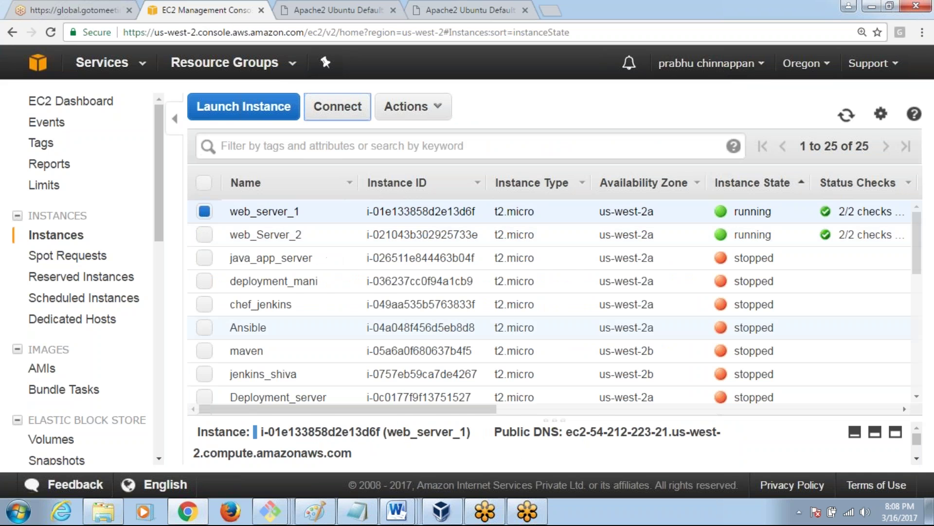
left_click(338, 106)
triple_click(326, 358)
key("ctrl+c")
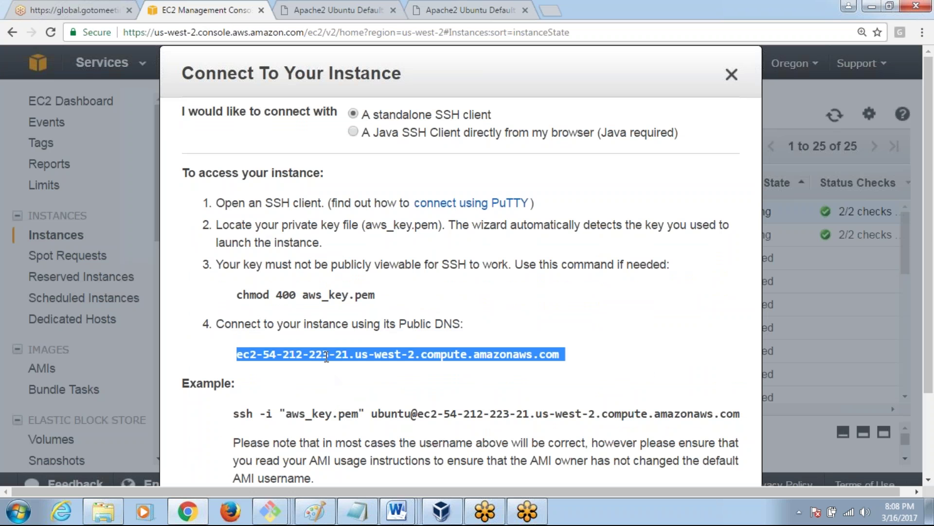
Load web_server_1's copied Public DNS in the first Apache tab, then view web_Server_2's page in the second
left_click(344, 16)
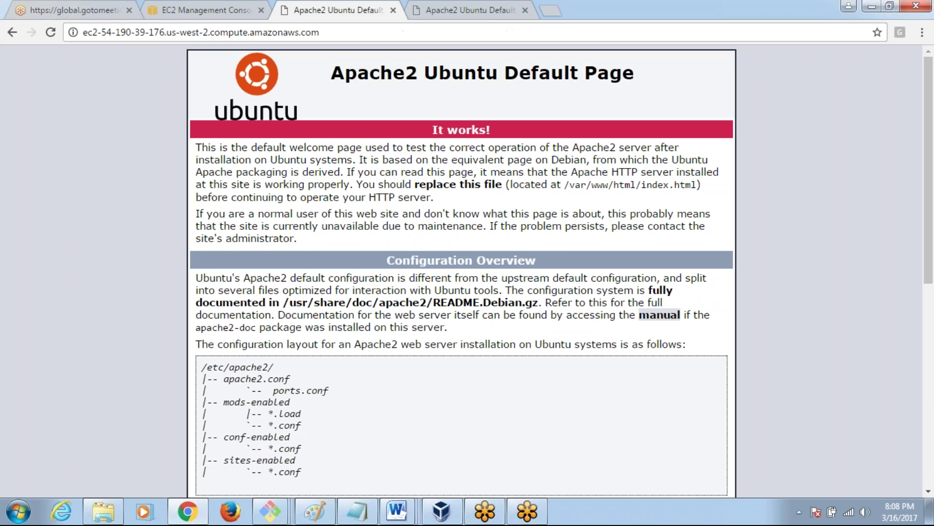
left_click(313, 32)
key("ctrl+v")
key("Return")
left_click(479, 14)
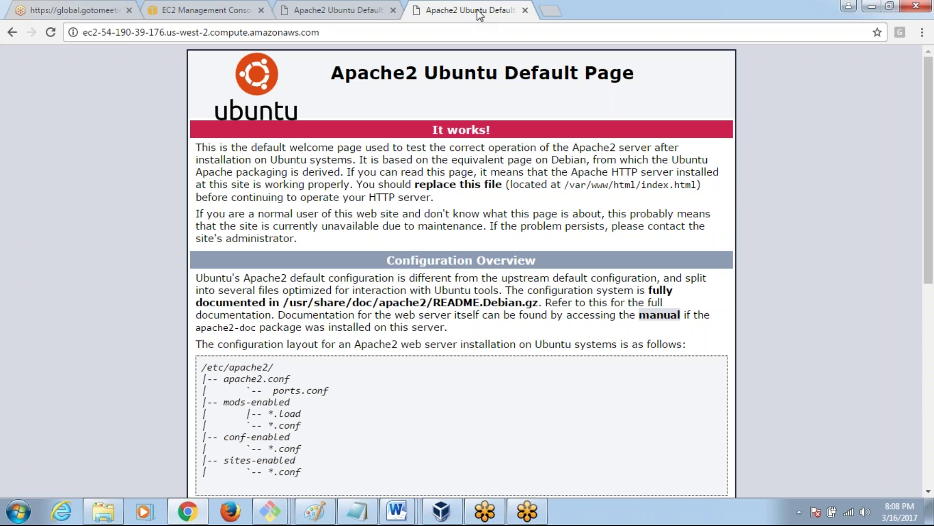
Compare the Apache default pages of the two servers in their browser tabs
left_click(357, 13)
left_click(432, 11)
left_click(307, 13)
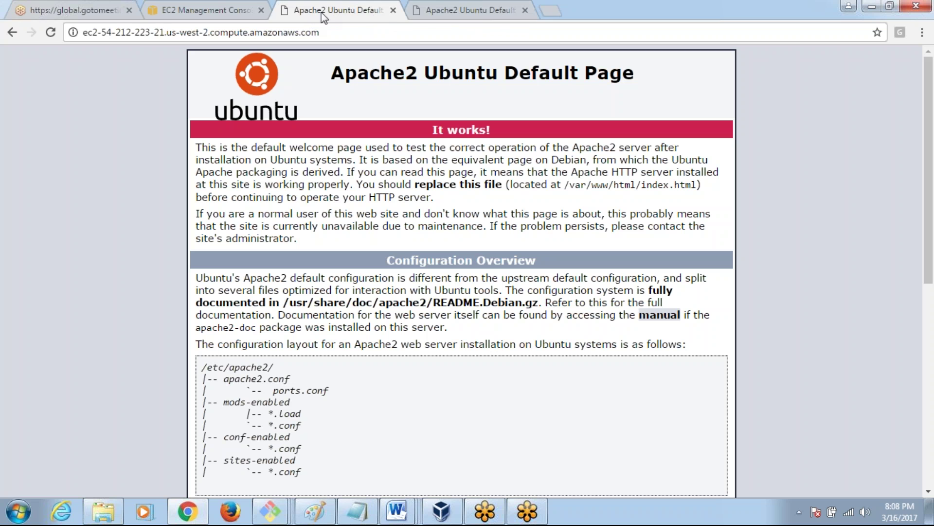
left_click(433, 13)
left_click(305, 17)
Switch to the server's root session in Git Bash and change to the /var/www/html/ directory
left_click(271, 511)
left_click(138, 433)
type("cd")
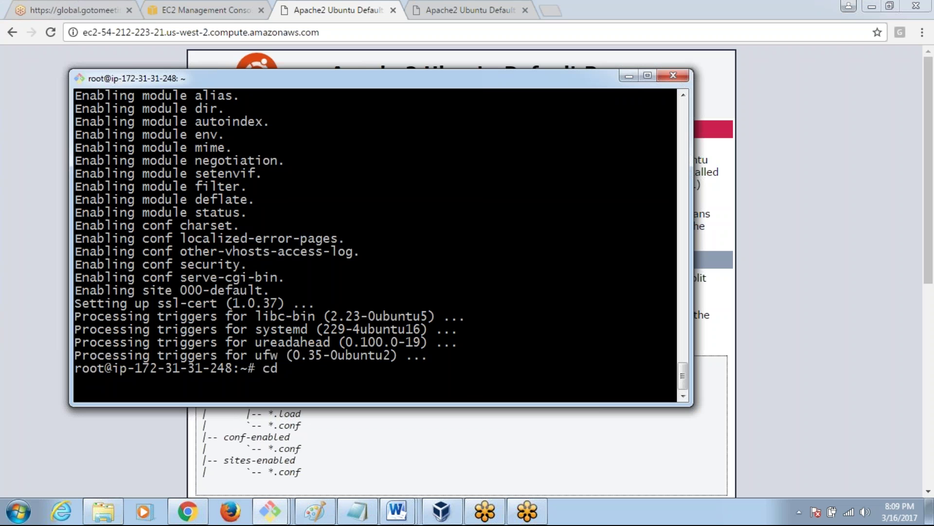
type(" /var/www/html/")
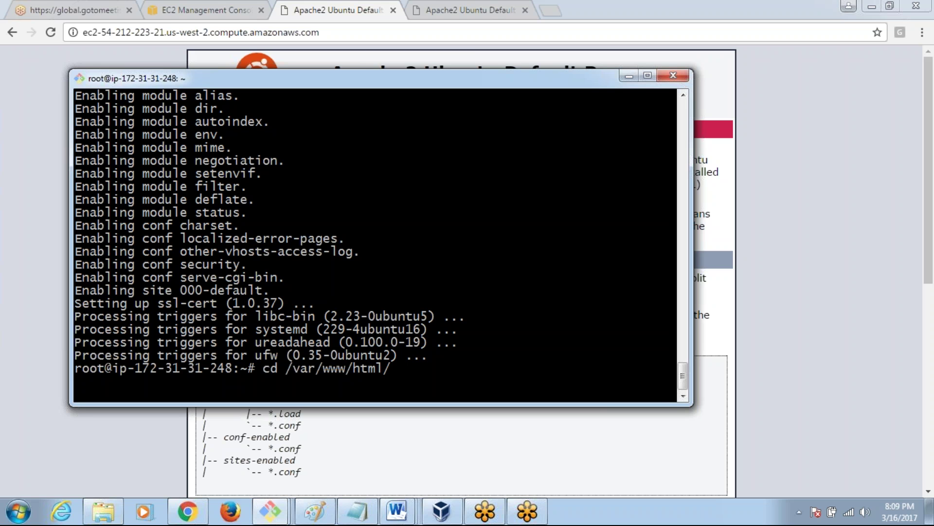
key("Return")
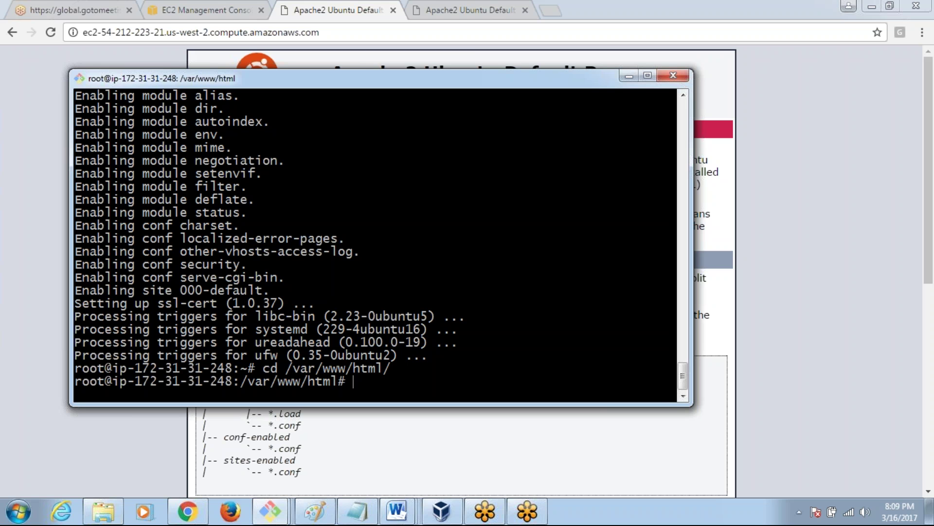
List the directory's files and open index.html in vi
type("ls")
key("Return")
type("vi in")
key("Tab")
key("Return")
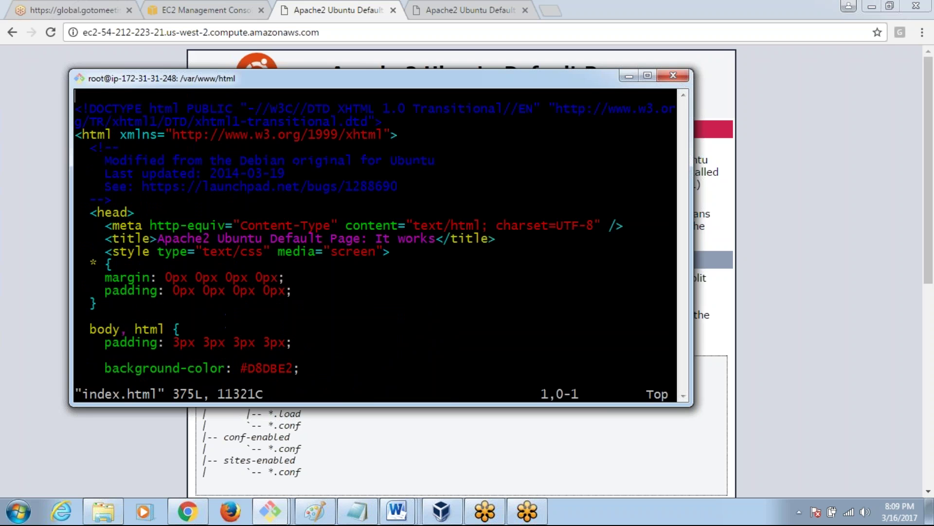
Look through the upper part of index.html for the text that identifies the page
key("Down")
key("Down")
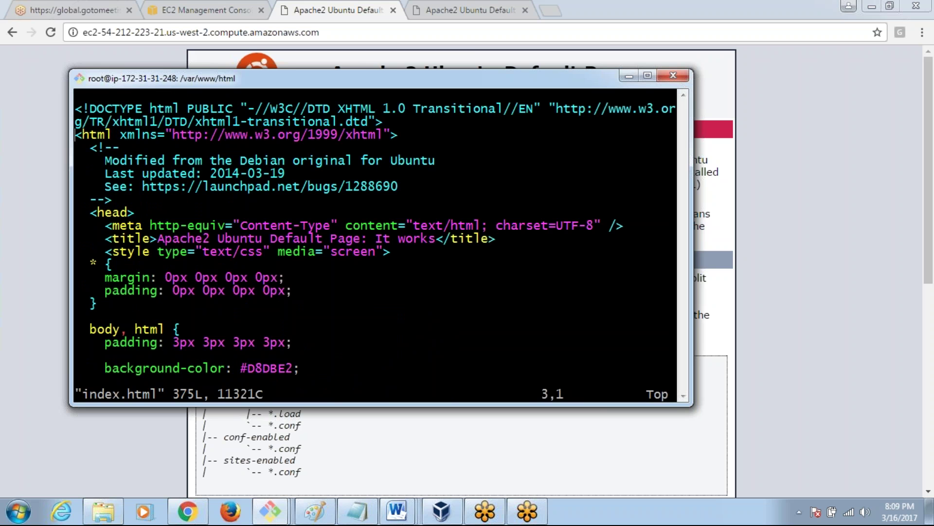
key("Down")
key("Down")
key("Down")
key("Up")
key("Up")
key("Down")
key("Down")
key("Down")
key("Down")
key("Down")
key("Down")
key("Down")
key("Down")
key("Down")
key("Down")
key("Down")
key("Down")
key("Down")
key("Down")
key("Down")
key("Down")
key("Down")
key("Down")
key("Down")
key("Down")
key("Down")
key("Down")
key("Down")
key("Down")
key("Down")
key("Down")
key("Down")
key("Down")
key("Down")
key("Down")
key("Down")
key("Down")
key("Down")
key("Down")
key("Up")
key("Up")
key("Up")
key("Up")
key("Up")
key("Up")
key("Up")
key("Up")
key("Up")
key("Up")
key("Up")
key("Up")
key("Up")
key("Up")
key("Up")
key("Up")
key("Up")
key("Up")
key("Up")
key("Up")
key("Up")
key("Up")
key("Up")
key("Up")
key("Up")
key("Up")
key("Up")
key("Up")
key("Up")
key("Up")
key("Up")
key("Up")
key("Up")
key("Up")
key("Up")
key("Up")
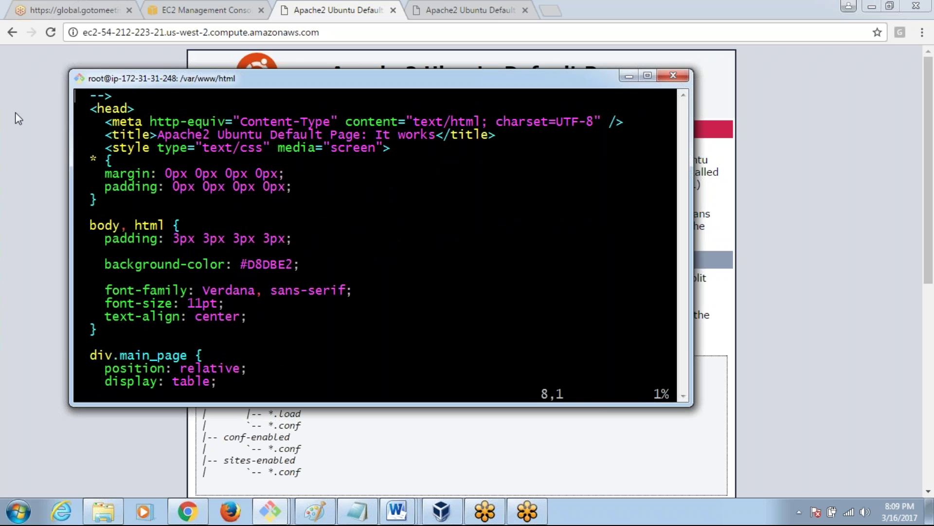
Insert "server1 elb" before "Default" in the title element of index.html, then save the file and quit vi
left_click(216, 136)
key("i")
key("Right")
key("Down")
key("Down")
key("Right")
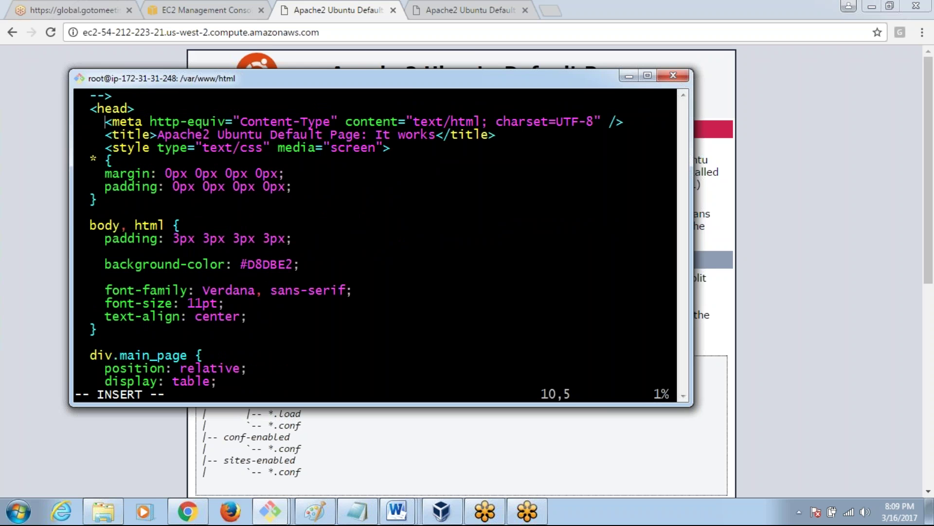
key("Down")
key("Right")
key("Right")
key("Right")
key("Right")
key("Right")
key("Right")
key("Right")
key("Right")
key("Right")
key("Right")
key("Right")
key("Right")
key("Right")
key("Right")
key("Right")
key("Right")
key("Right")
key("Right")
key("Right")
key("Right")
key("Right")
key("Right")
key("Right")
key("Right")
key("Right")
key("Left")
type("server")
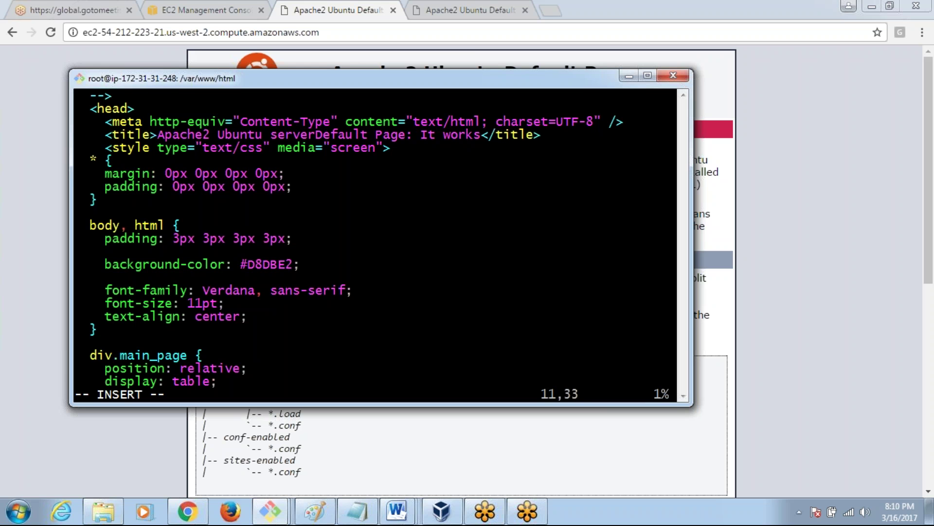
type("1")
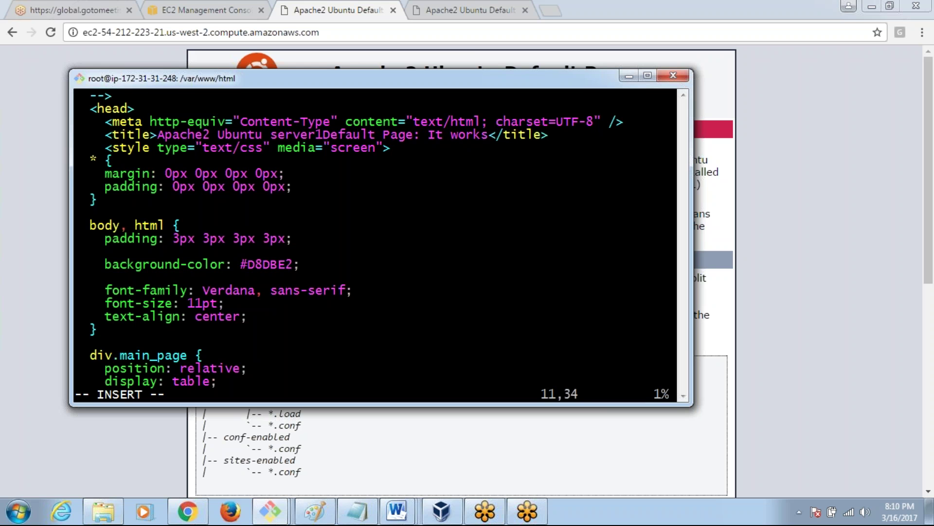
type(" elb")
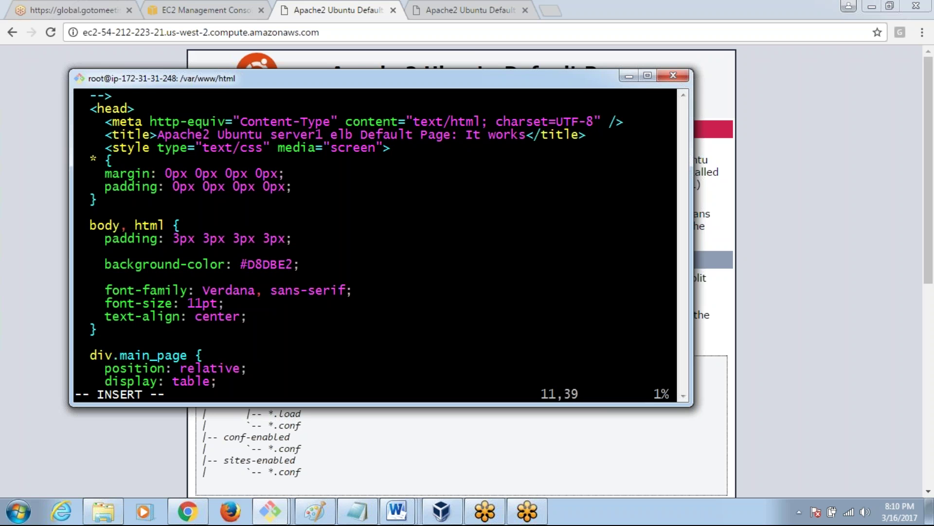
key("Escape")
type(":wq")
key("Return")
Switch back to the browser and reload the Apache page in the first Apache tab
left_click(23, 99)
left_click(199, 32)
key("Return")
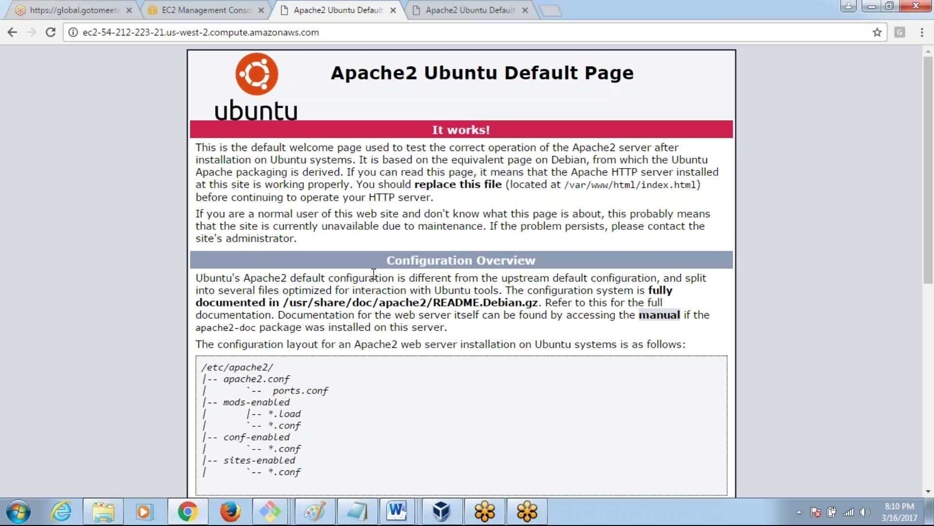
left_click(297, 31)
key("Return")
Reopen index.html in vi and compare its title line with the Apache page in the browser
key("alt+Tab")
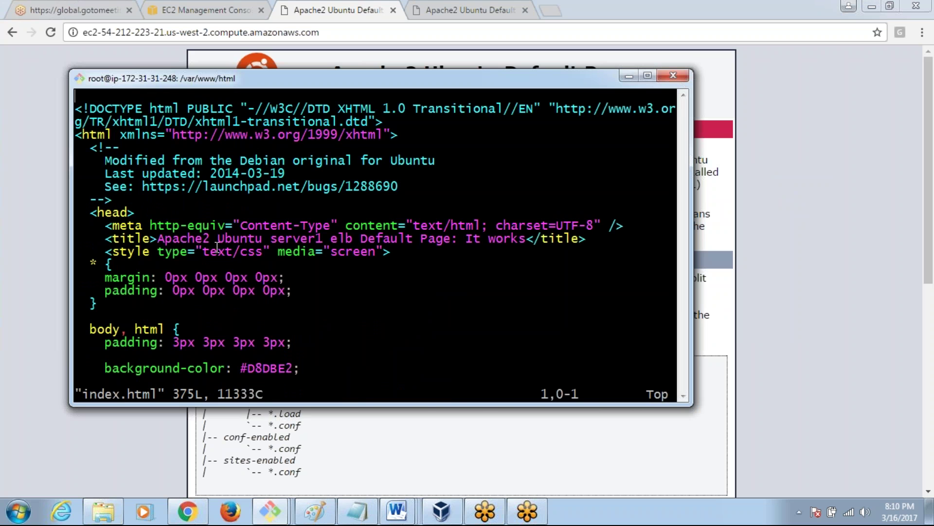
left_click(11, 276)
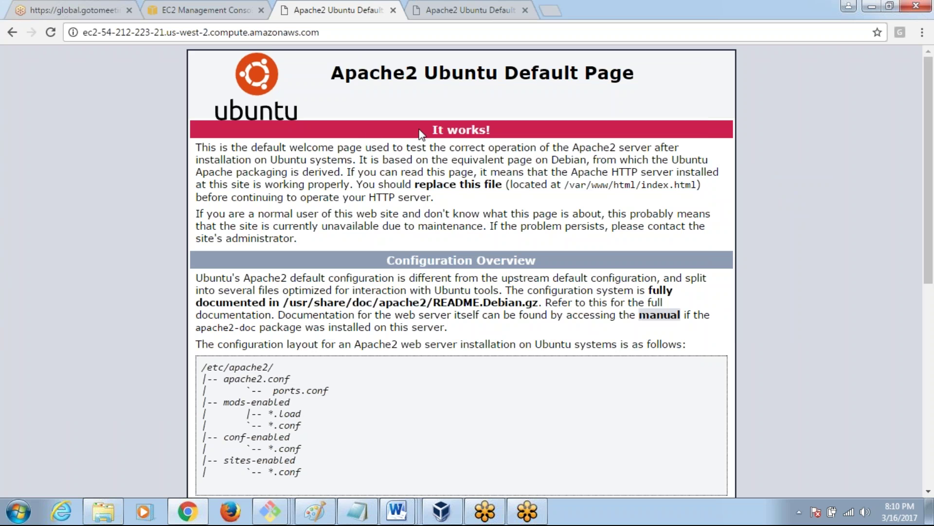
key("alt+Tab")
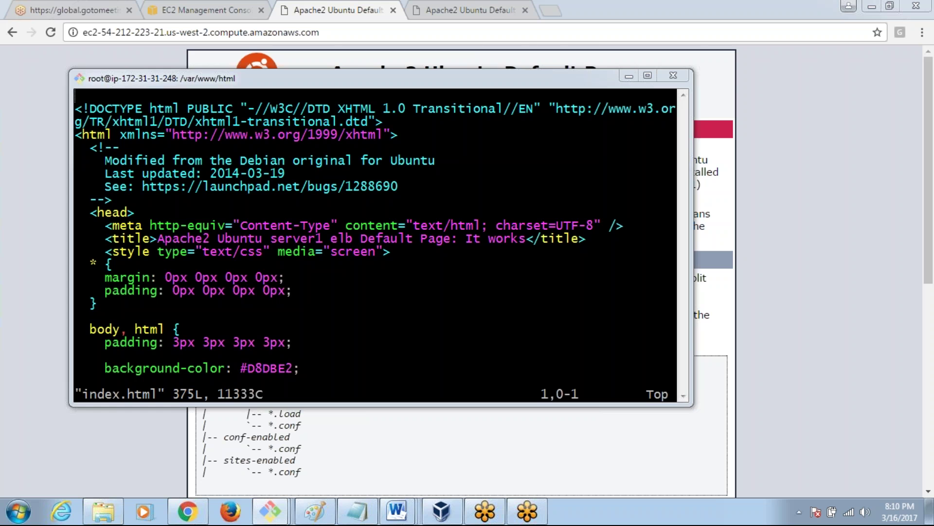
key("alt+Tab")
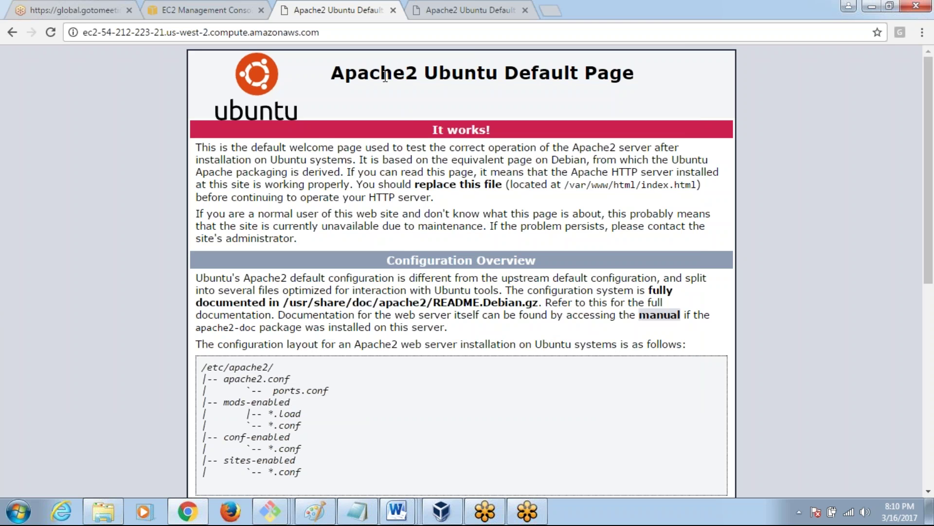
key("alt+Tab")
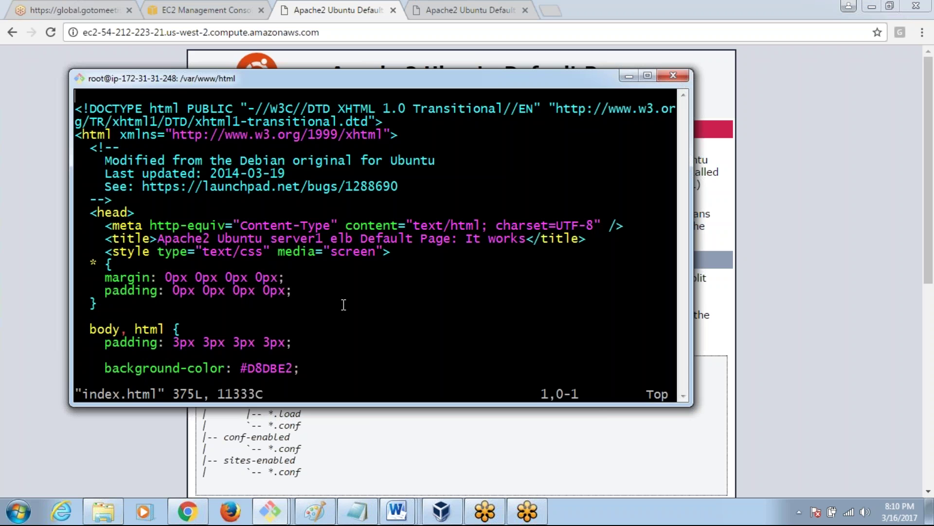
Save and close index.html in vi, then check the Apache pages in both browser tabs
key("i")
key("Escape")
type(":wq")
key("Return")
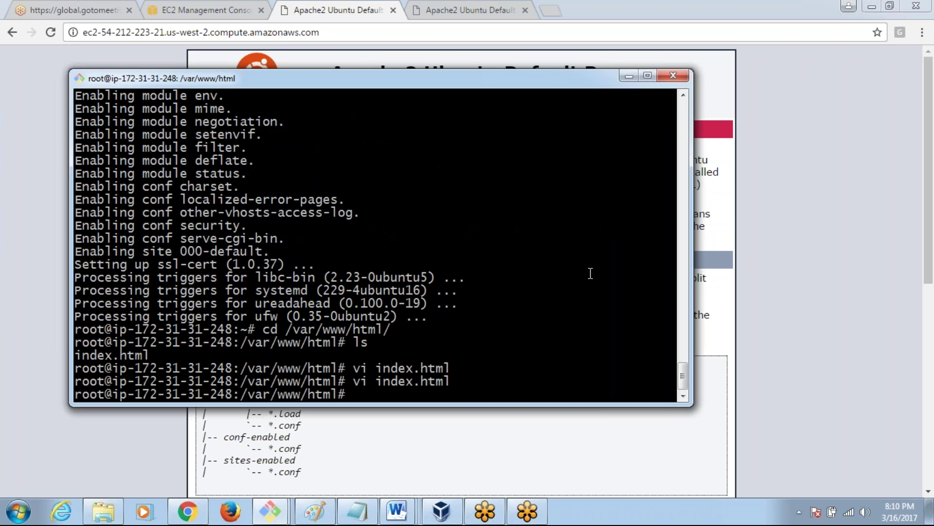
left_click(465, 11)
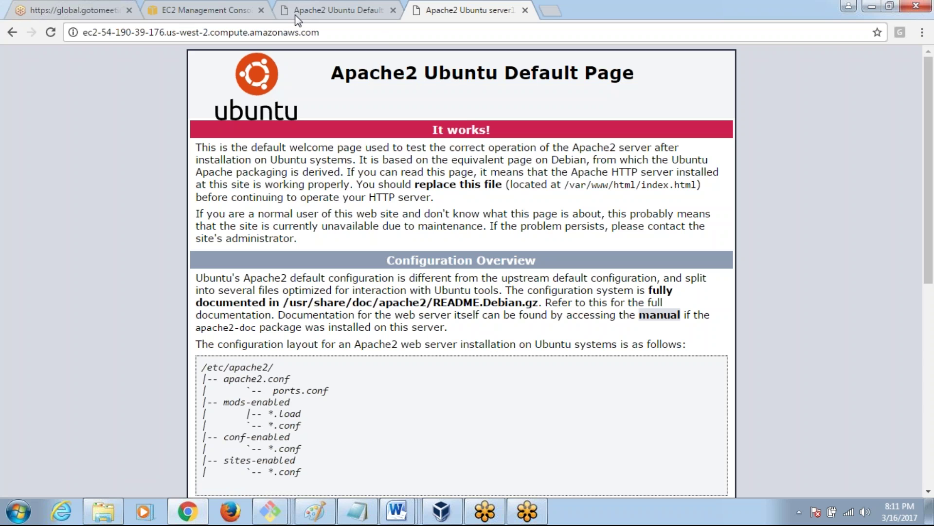
left_click(314, 5)
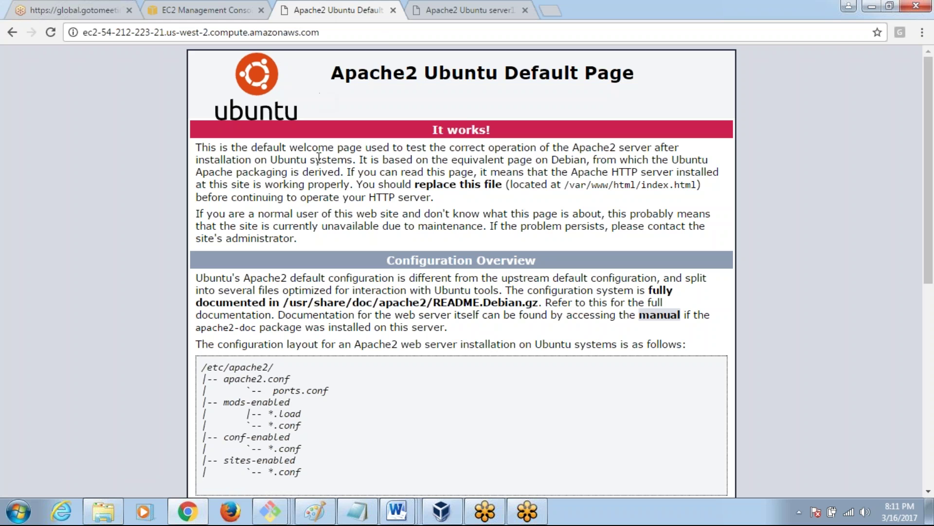
Reopen index.html in vi on the server and look through its title, body and main_page style rules
key("alt+Tab")
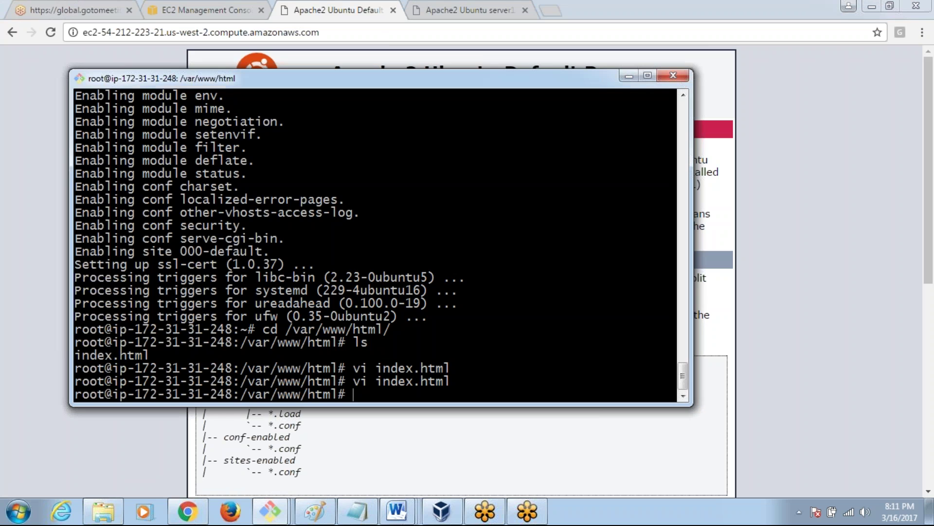
key("Up")
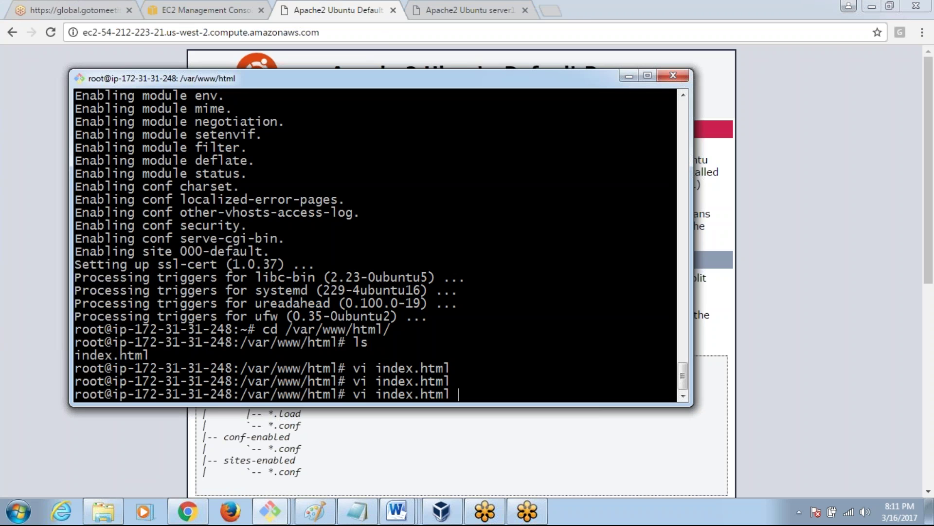
key("Return")
key("Down")
key("Down")
key("Down")
key("Down")
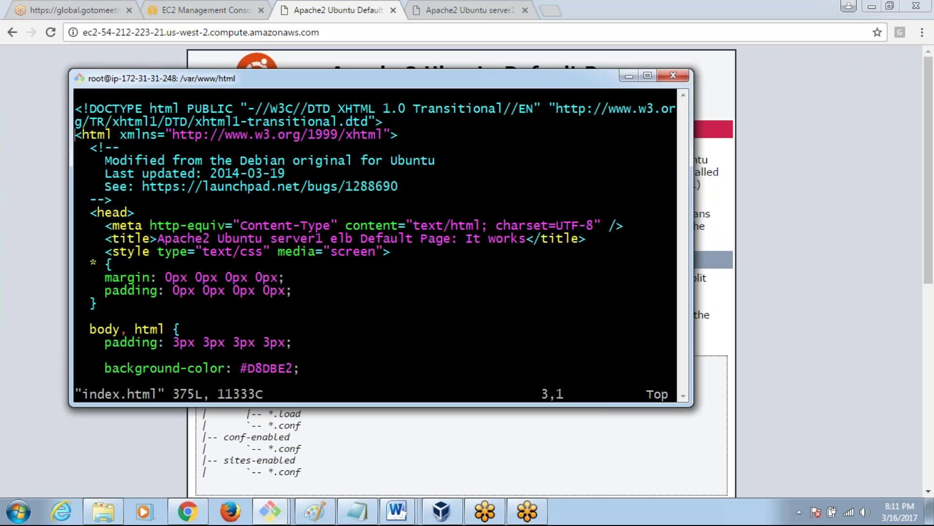
key("Down")
key("Down")
key("Down")
key("Down")
key("Down")
key("Down")
key("Down")
key("Down")
key("Down")
key("Down")
key("Down")
key("Down")
key("Down")
key("Down")
key("Down")
key("Down")
key("Down")
key("Down")
key("Down")
key("Down")
key("Down")
key("Down")
key("Down")
key("Down")
key("Down")
key("Down")
key("Down")
key("Down")
key("Down")
key("Down")
key("Down")
key("Down")
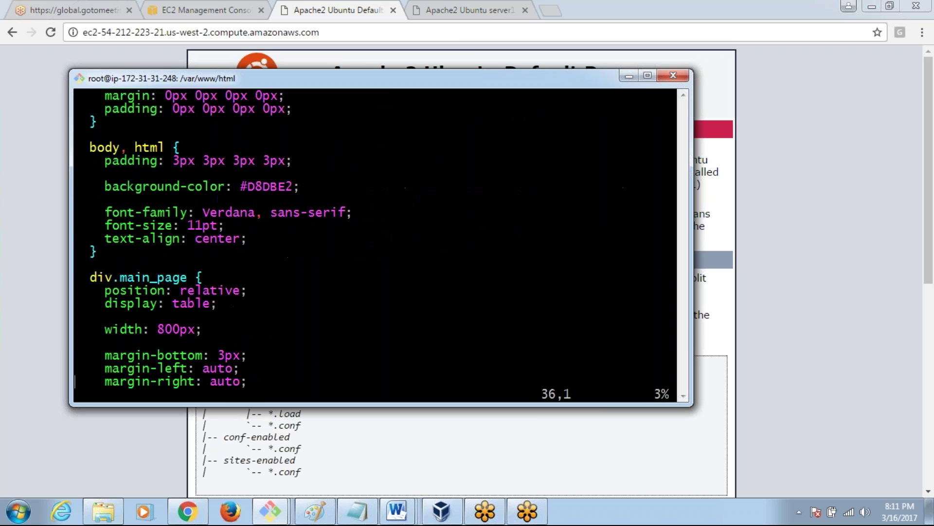
key("Down")
key("Down")
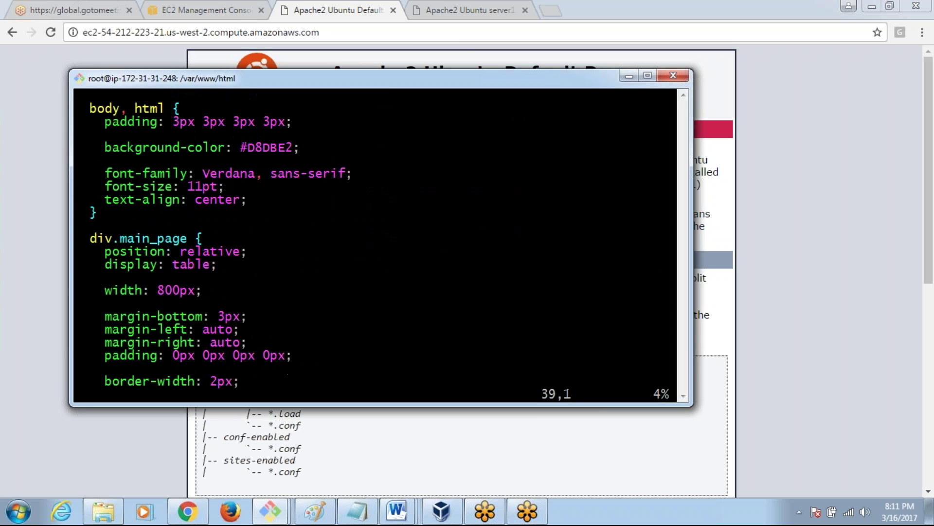
key("Up")
key("Up")
key("Up")
key("Up")
key("Up")
key("Up")
key("Up")
key("Up")
key("Up")
key("Up")
key("Up")
key("Up")
key("Up")
key("Up")
key("Up")
key("Up")
Switch to the browser and search Google for "html body background color" in a new tab
left_click(499, 8)
left_click(550, 10)
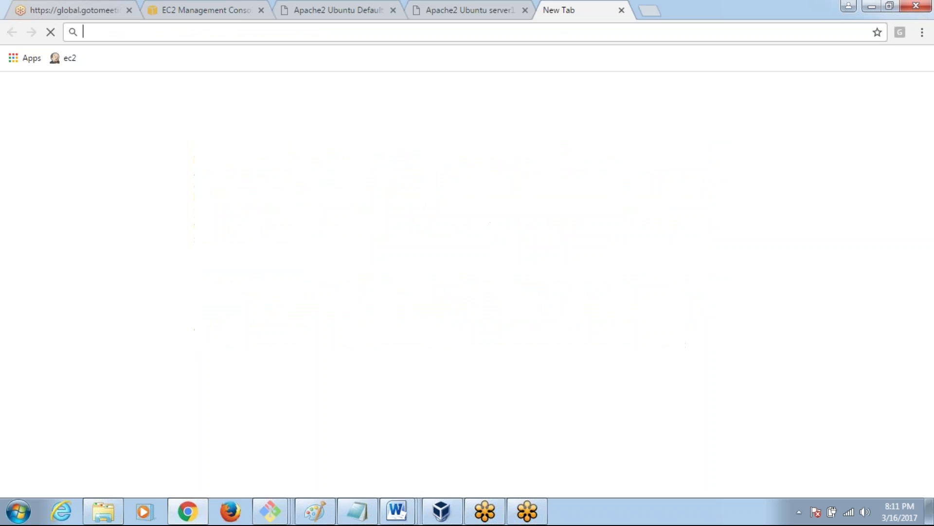
type("b")
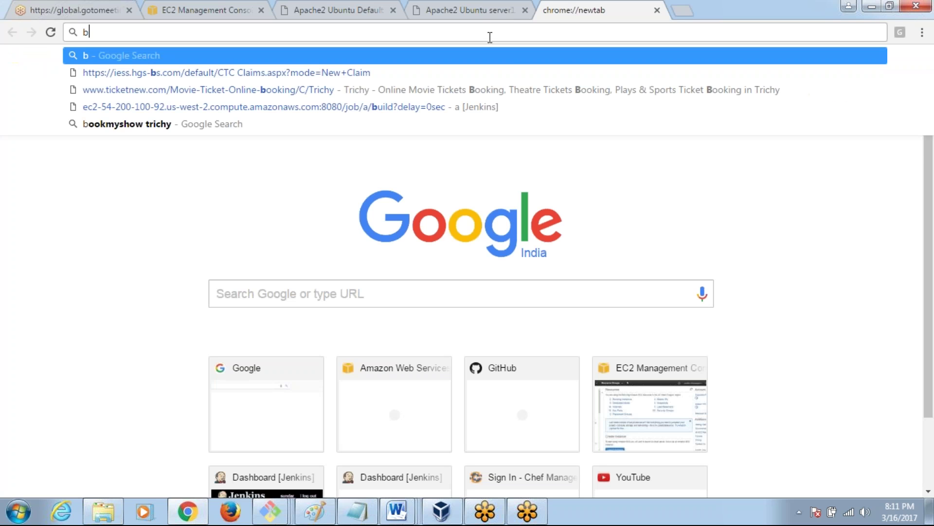
key("BackSpace")
type("ht")
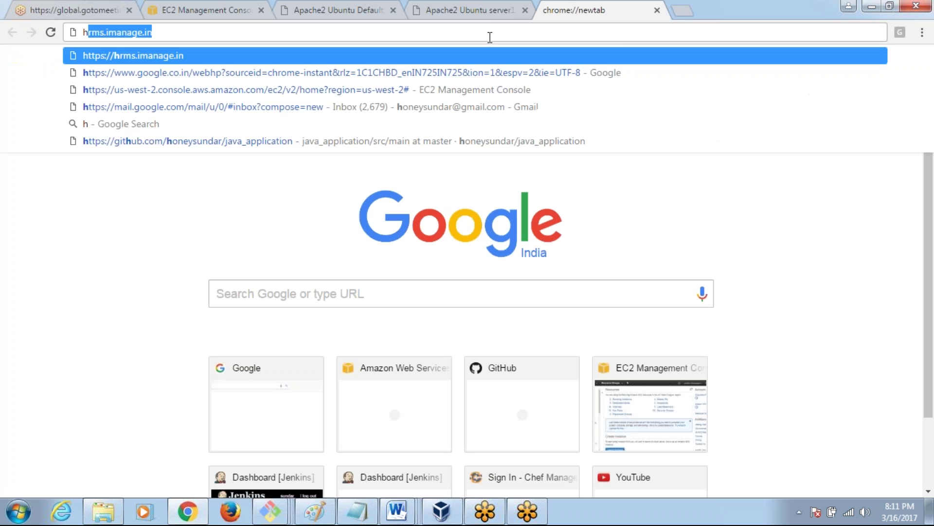
type("ml body ")
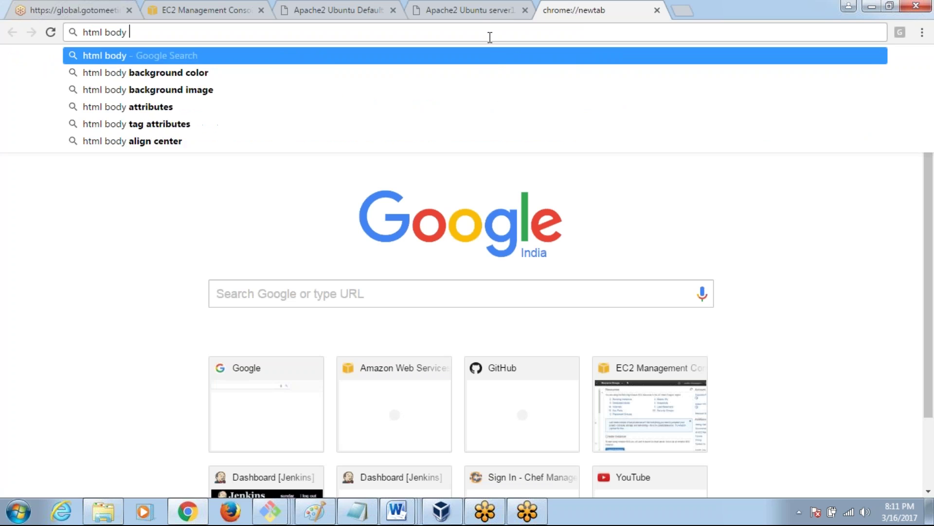
type("ba")
key("Return")
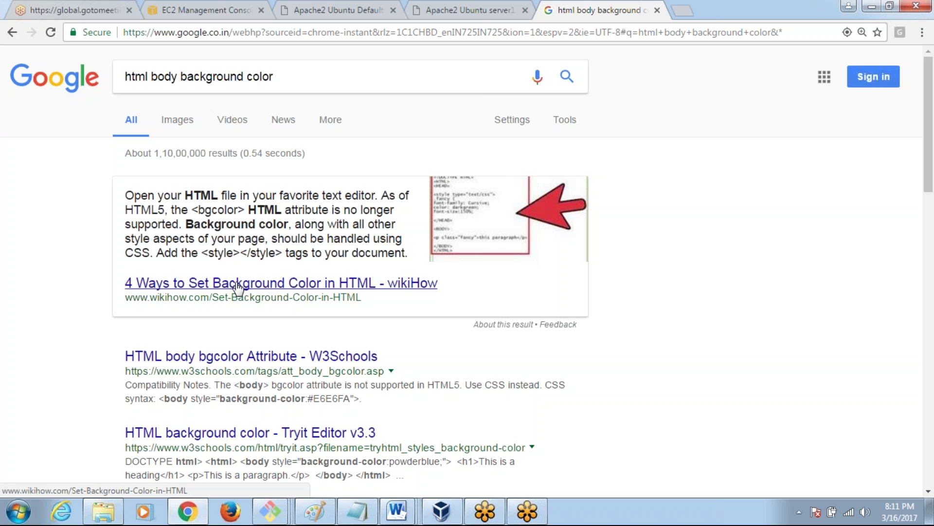
Open the W3Schools body bgcolor attribute result in a new tab and copy the "<h1>Hello world!</h1>" line from its example
right_click(181, 360)
left_click(205, 371)
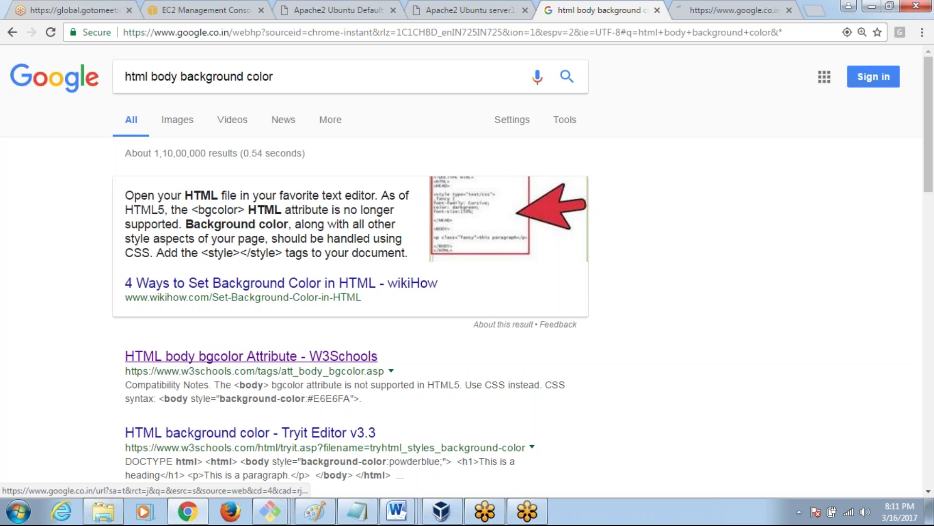
left_click(734, 10)
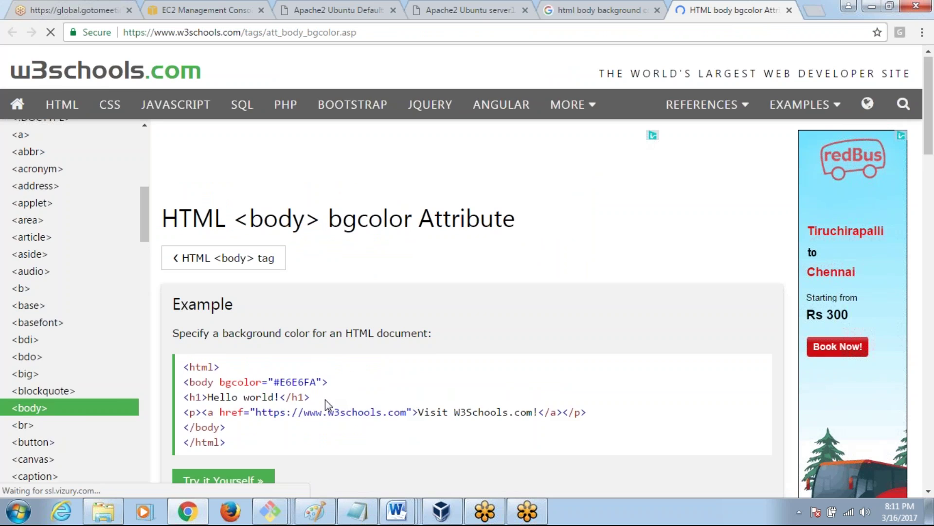
scroll(325, 399, "down", 2)
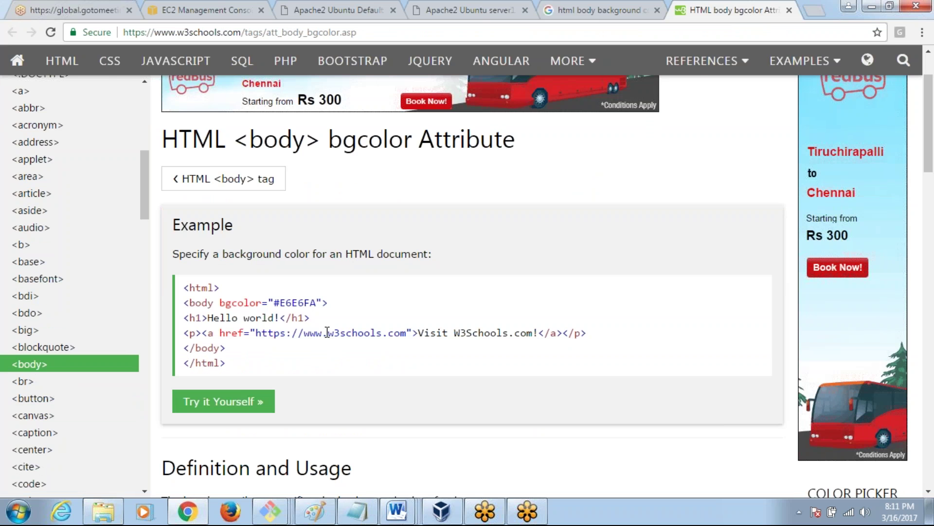
triple_click(292, 318)
key("ctrl+c")
Paste the copied "<h1>Hello world!</h1>" on a new line above the title element in index.html, then save and quit vi
key("alt+Tab")
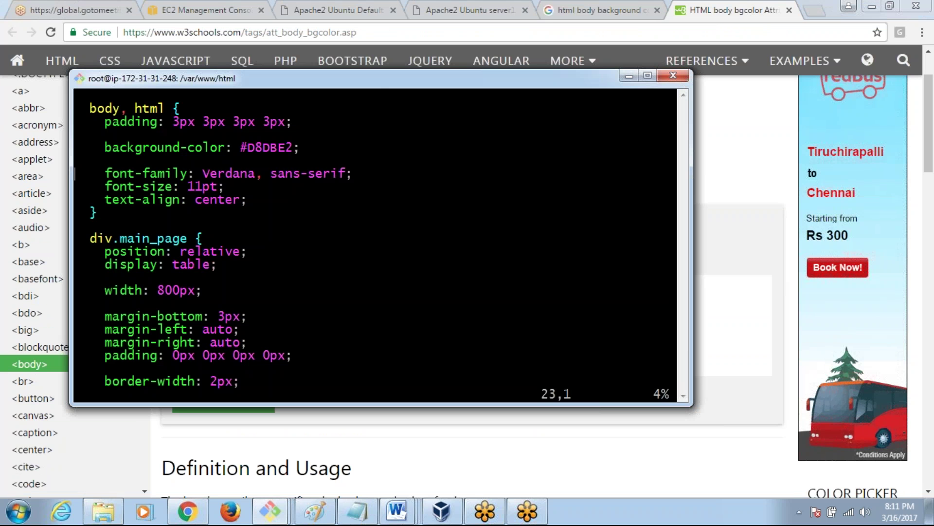
key("Up")
key("Up")
key("Up")
key("Up")
key("Up")
key("Up")
key("Up")
key("Up")
key("Up")
key("Up")
key("Up")
key("Up")
key("Up")
key("Up")
key("Up")
key("Up")
key("Up")
key("Up")
key("Up")
key("Up")
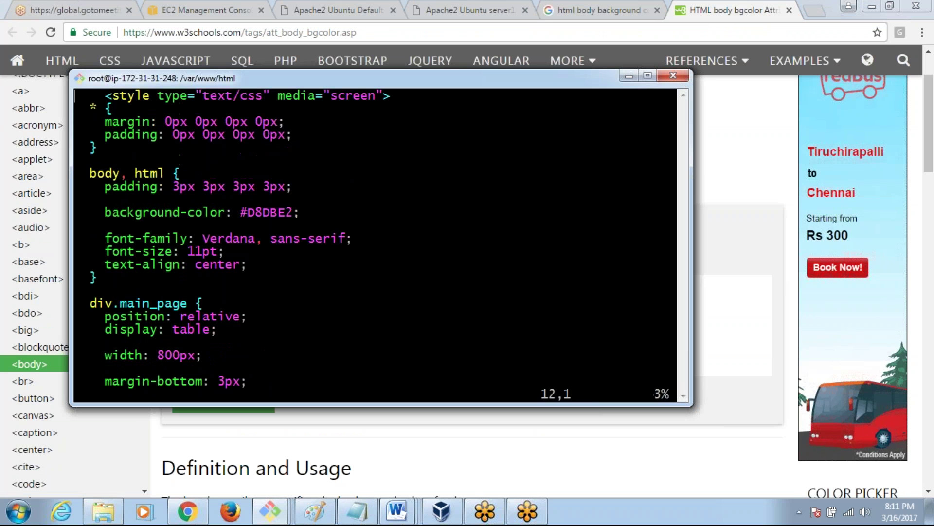
key("Up")
key("Up")
key("Down")
key("Down")
key("Down")
key("Down")
key("Down")
key("Down")
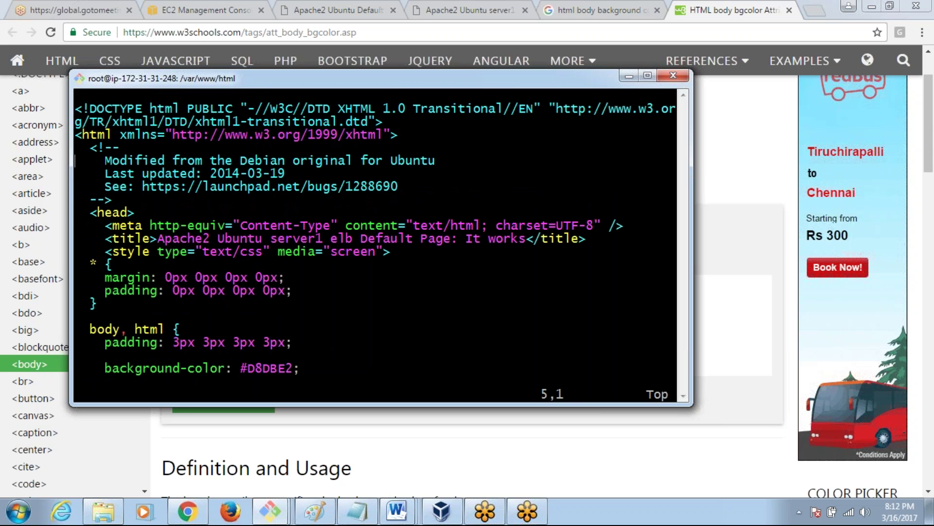
key("Down")
key("Down")
key("Down")
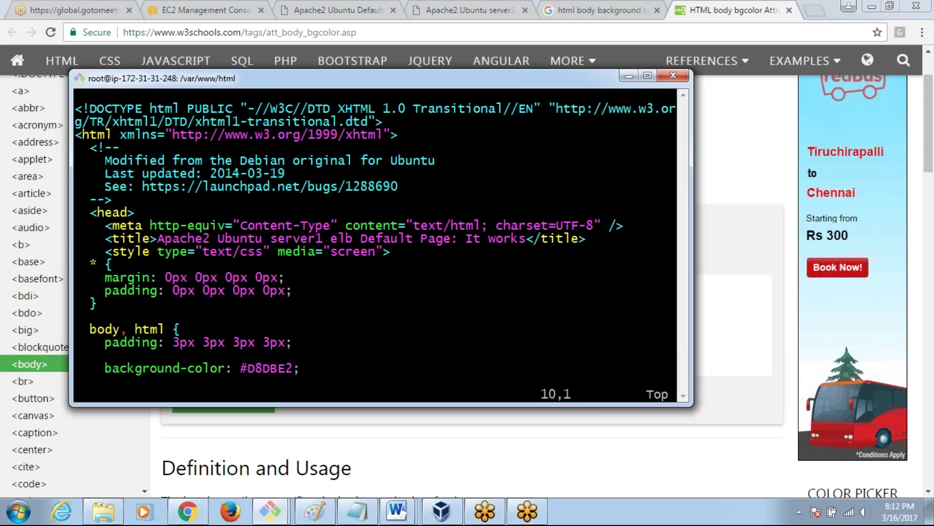
key("Right")
key("Right")
key("Right")
key("Right")
key("Right")
key("Right")
key("Left")
key("Left")
key("Down")
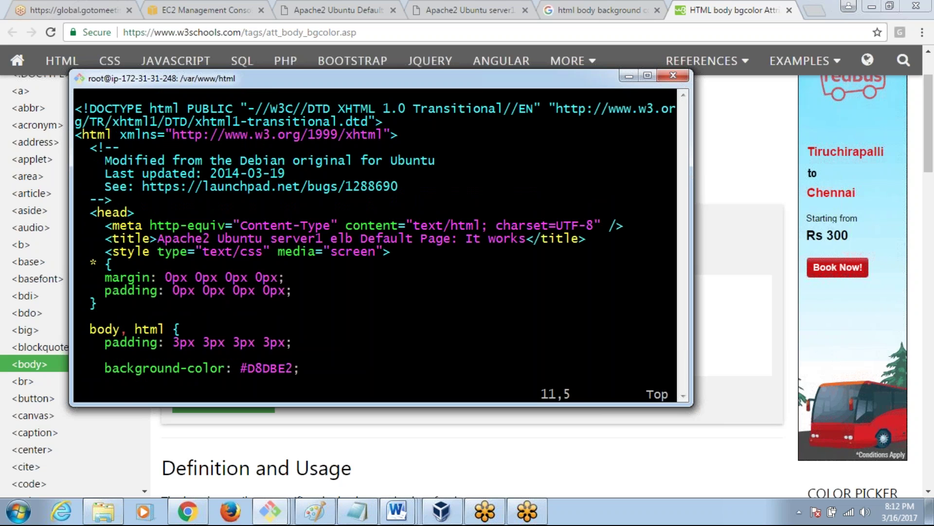
key("i")
key("Return")
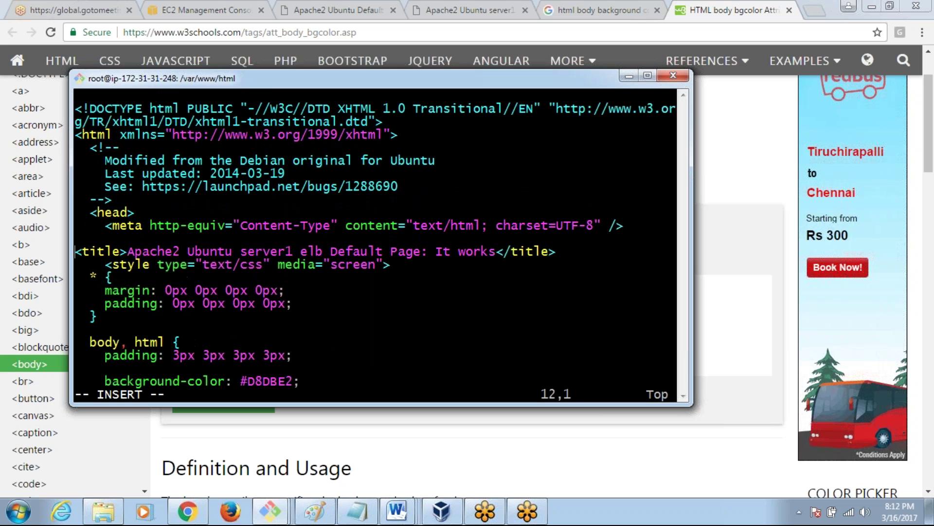
key("Tab")
key("Up")
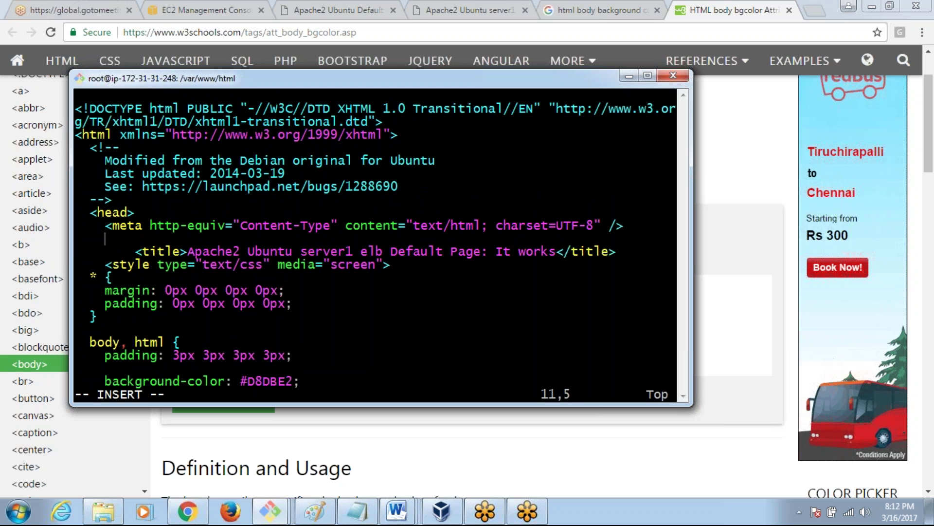
key("shift+Insert")
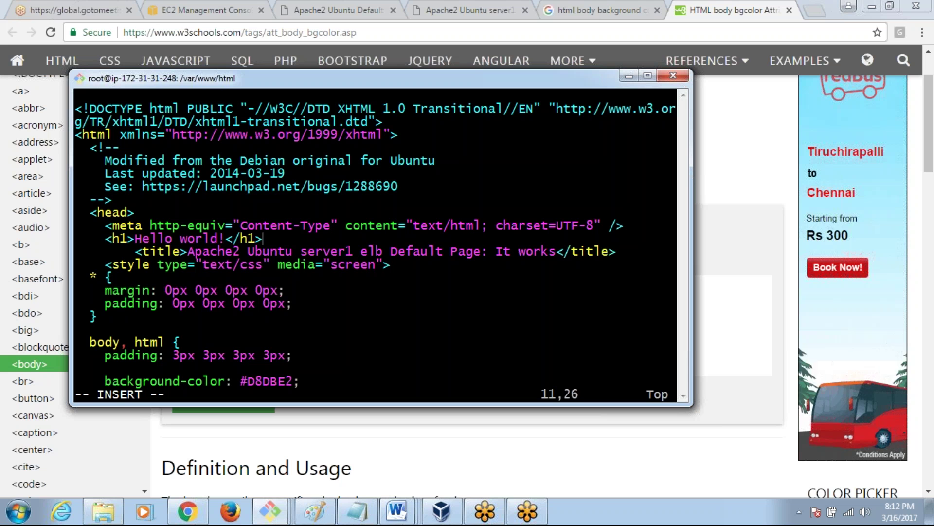
key("Escape")
type(":wq")
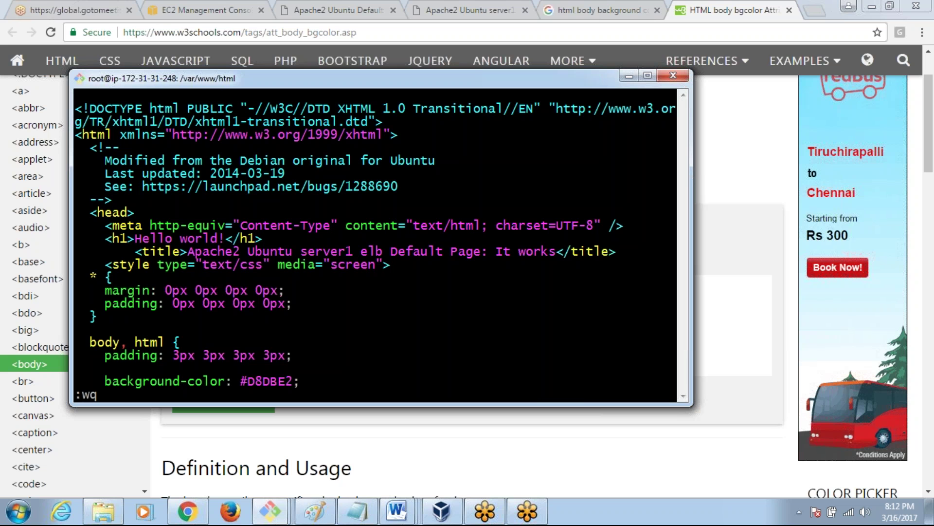
key("Return")
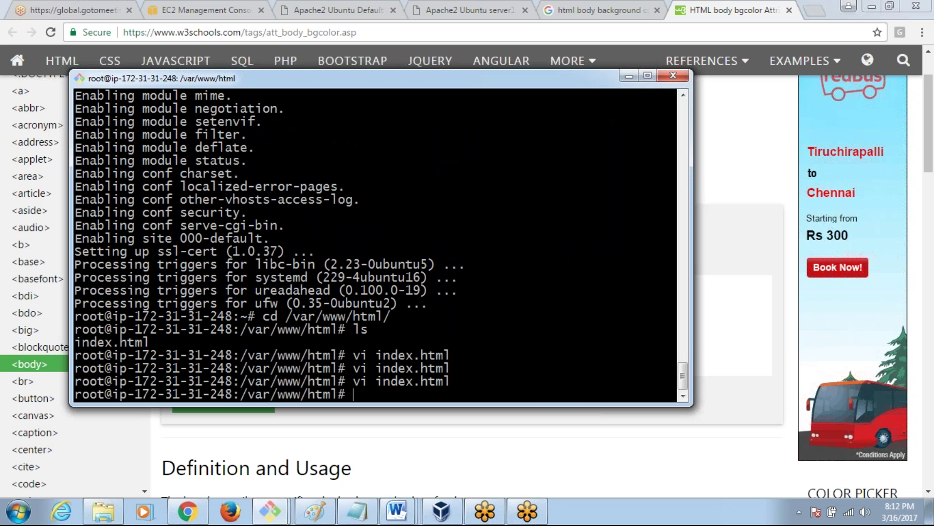
Switch back to the browser and reload the Apache page of server1 to check the new heading
key("alt+Tab")
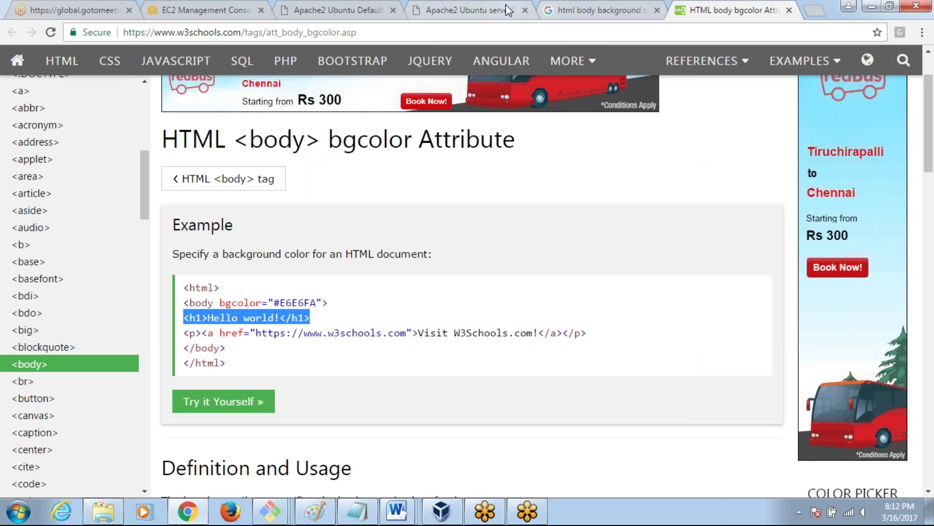
left_click(506, 4)
left_click(381, 33)
key("Return")
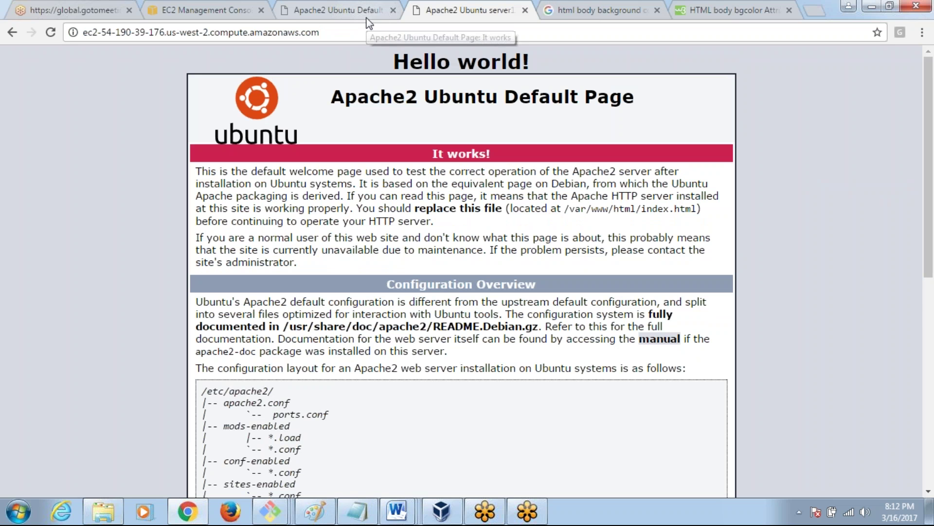
key("alt+Tab")
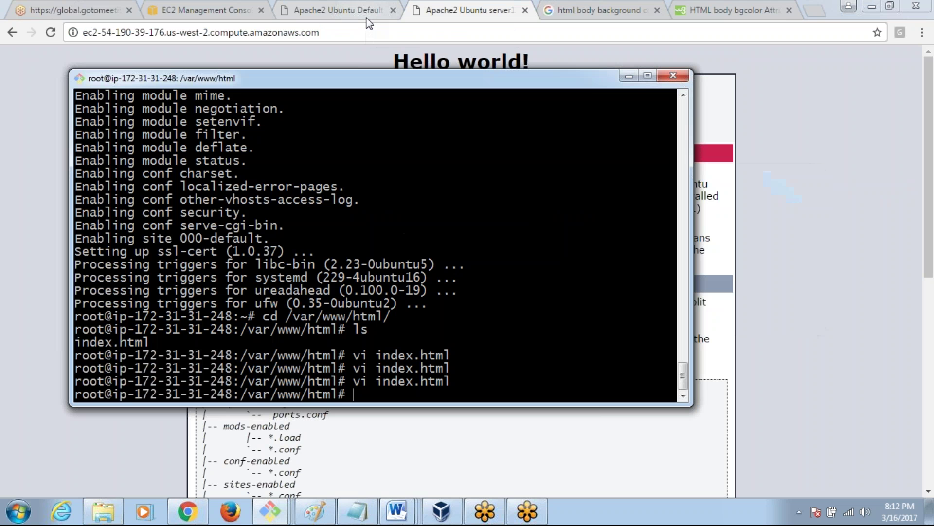
key("alt+Tab")
key("alt+Tab")
key("alt+shift+Tab")
key("alt+Tab")
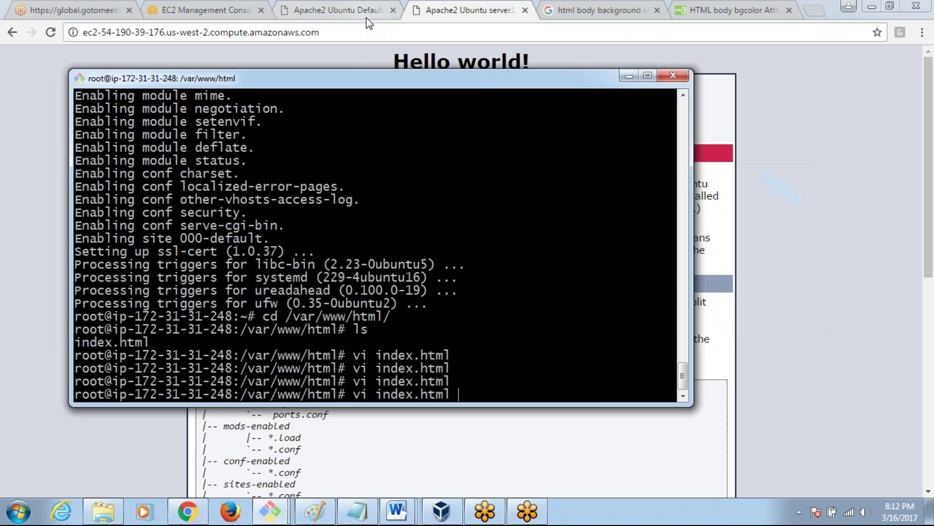
key("Return")
Change the h1 heading in index.html to "Hello world server2", then save and quit vi
key("Down")
key("Down")
key("Down")
key("Down")
key("Down")
key("Down")
key("Down")
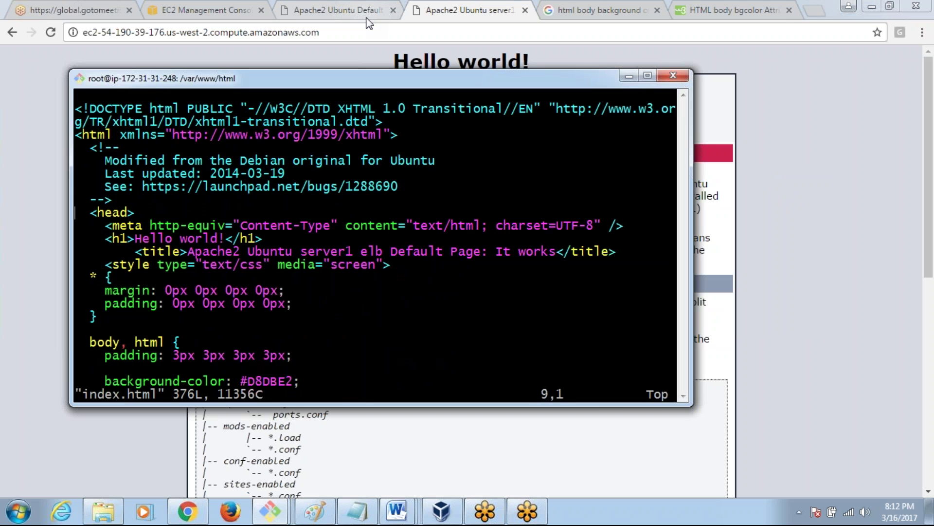
key("Down")
key("Down")
key("Right")
key("Right")
key("Right")
key("Right")
key("Right")
key("Right")
key("Right")
key("Right")
key("Right")
key("Right")
key("Right")
key("Right")
key("Right")
key("Right")
key("Right")
key("Right")
key("Right")
key("Right")
key("Right")
key("Right")
key("i")
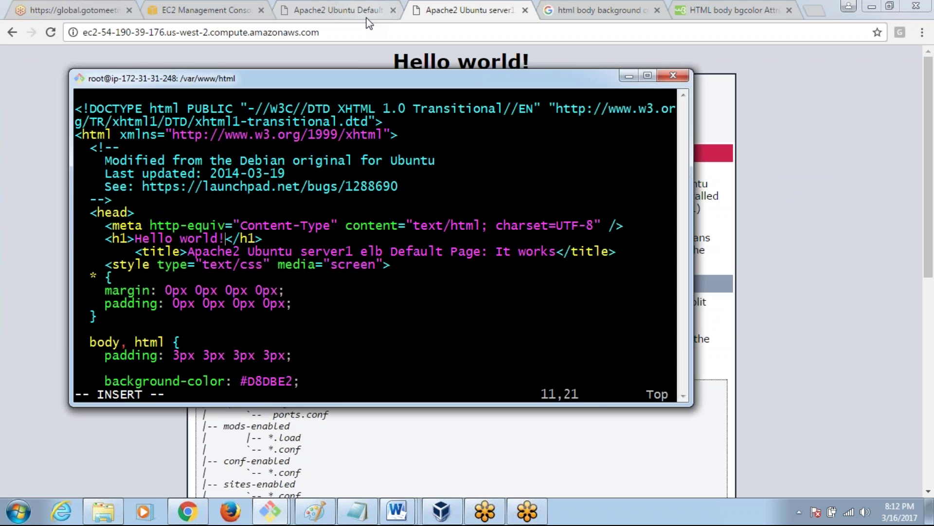
key("BackSpace")
type("se")
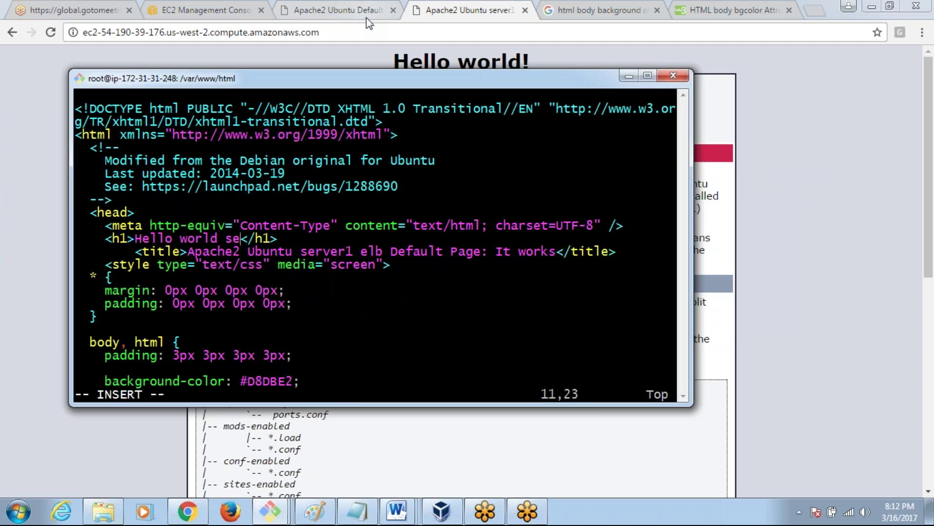
type("rver")
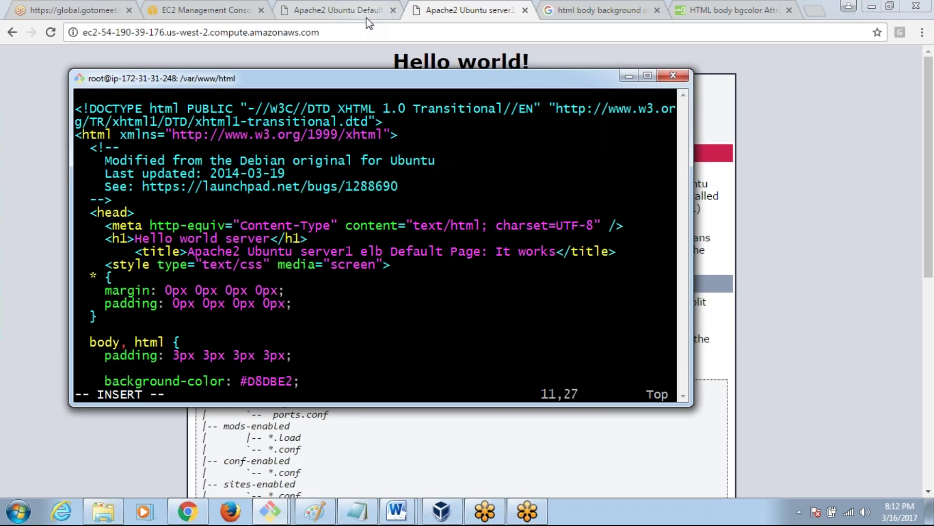
type("2")
key("Escape")
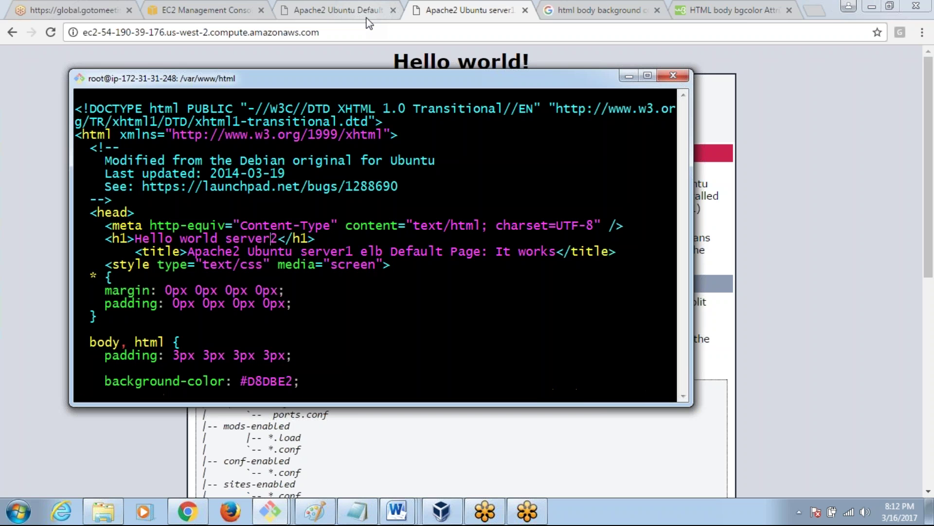
type("wq")
key("Return")
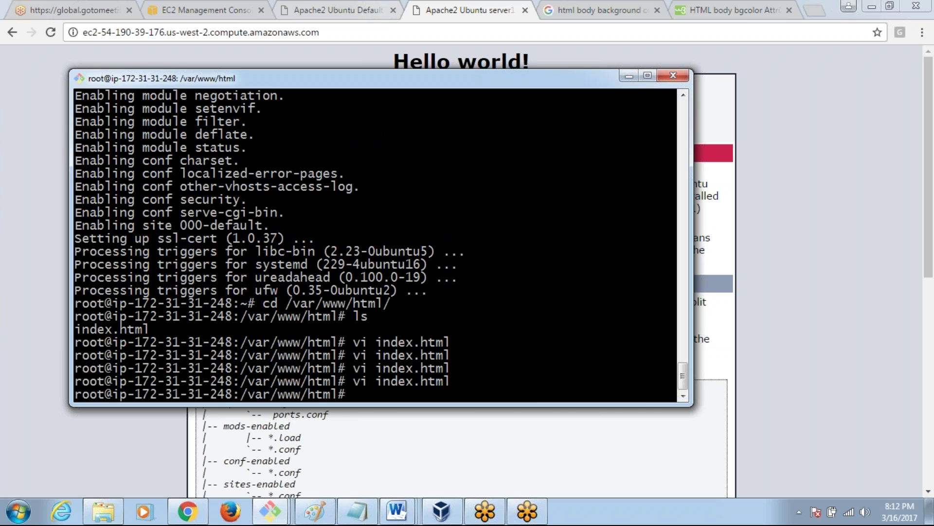
Switch back to the browser and reload this server's Apache page to check its edited heading
key("alt+Tab")
key("F5")
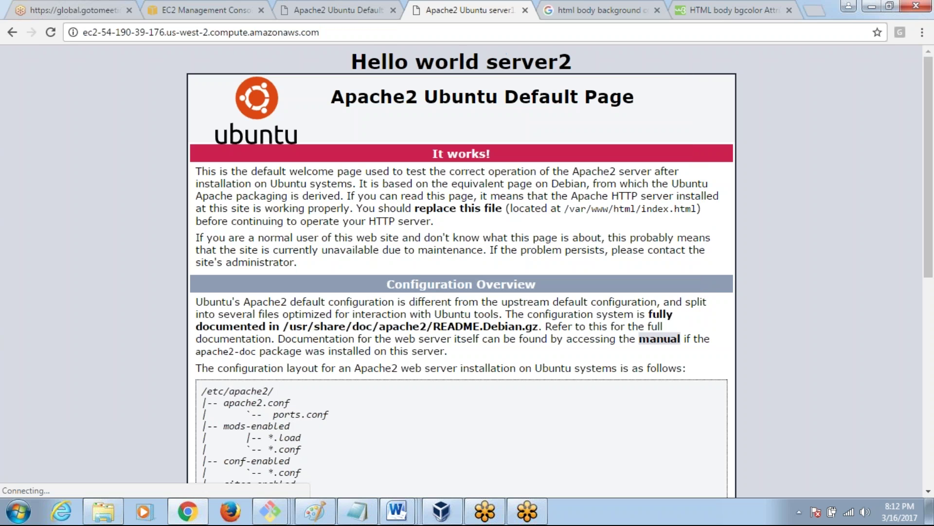
left_click_drag(349, 65, 578, 79)
left_click(532, 61)
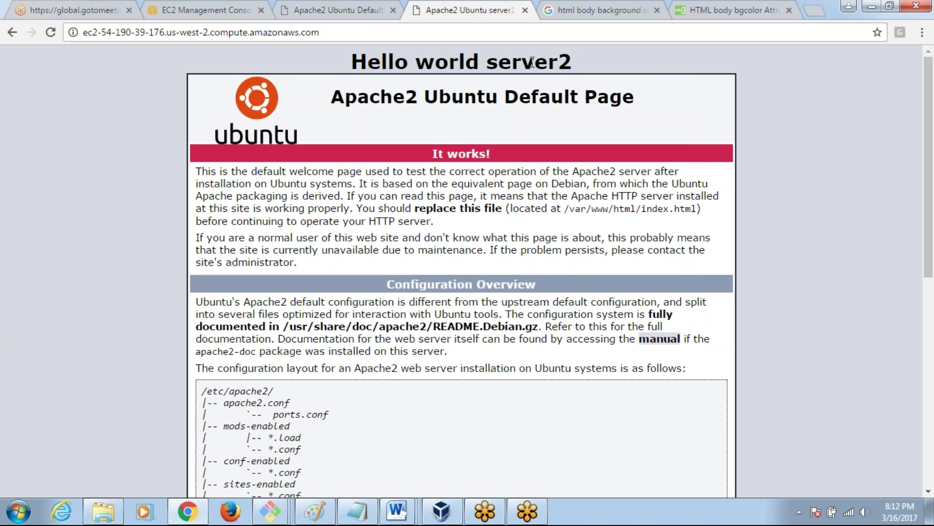
Look at the other server's Apache page, then return and copy the heading text "Hello world server2"
left_click(338, 11)
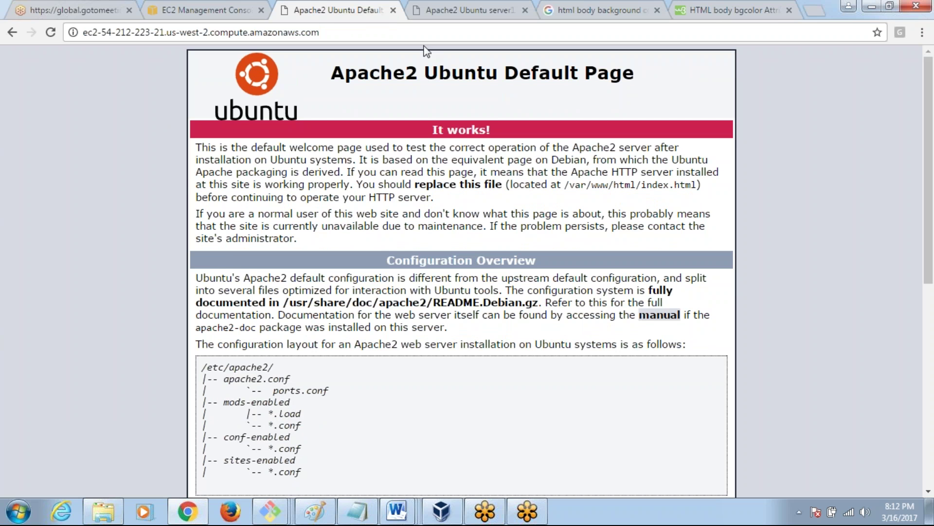
left_click(455, 10)
left_click_drag(585, 66, 349, 64)
key("alt+Tab")
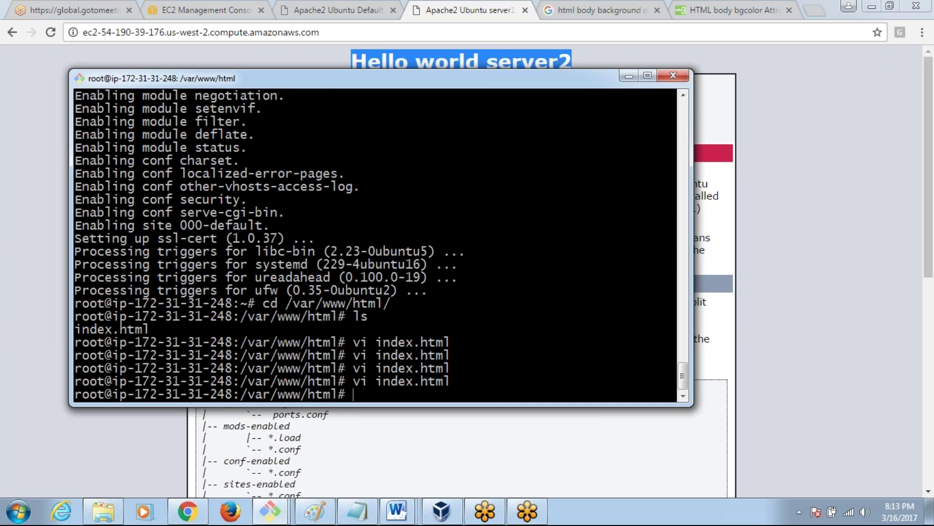
key("alt+Tab")
key("Tab")
key("Tab")
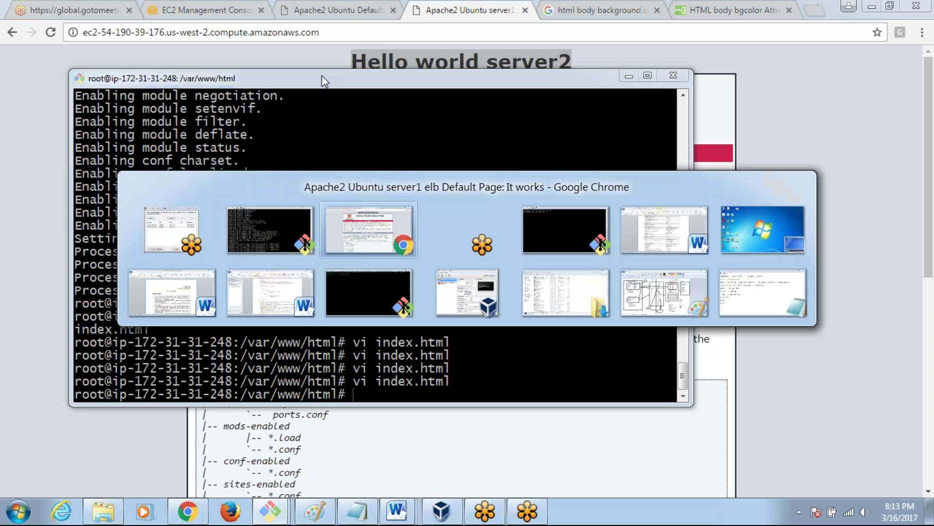
type("c")
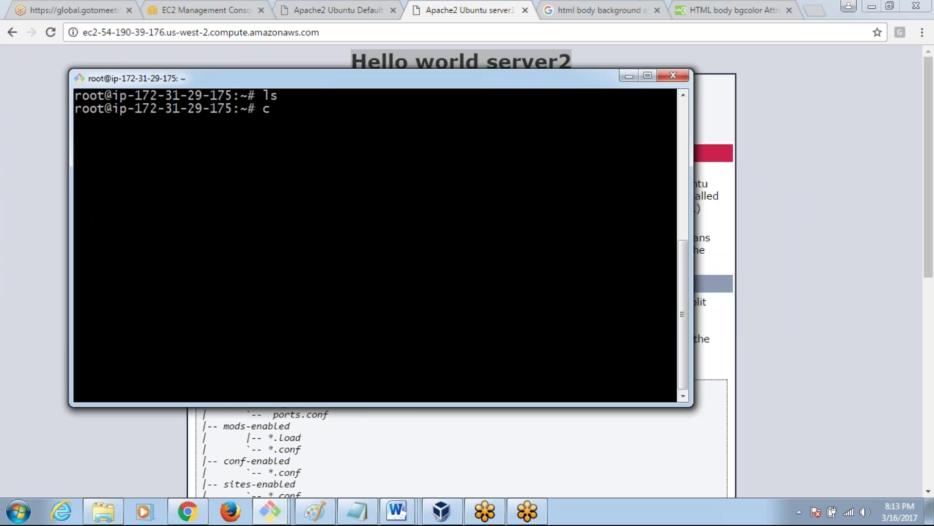
type("d /var/www/")
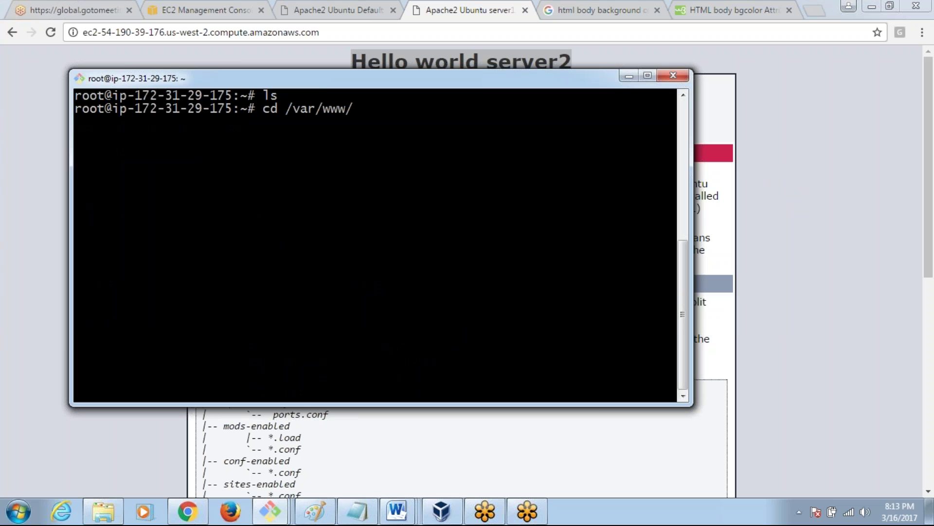
type("html/")
key("Return")
type("vi i")
key("Tab")
key("Return")
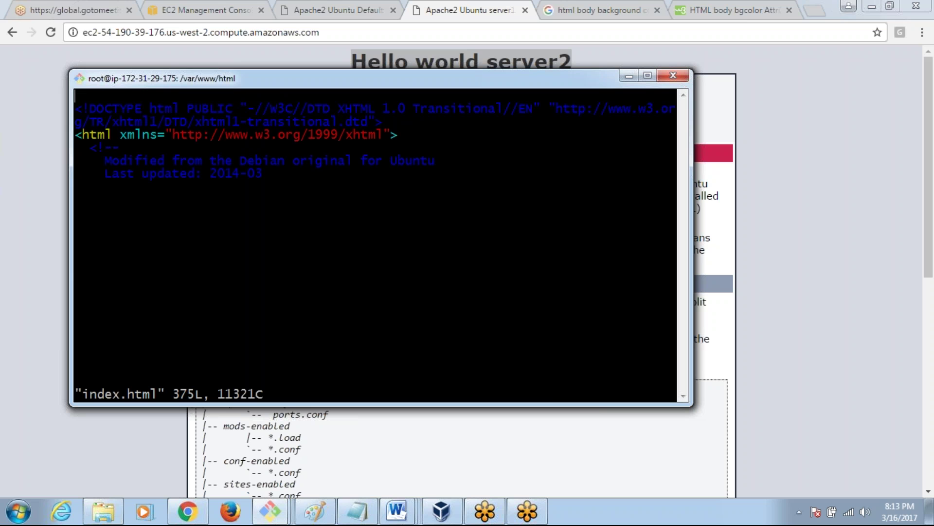
Insert "Hello world server2" on a new line directly below the opening head tag in index.html
key("Down")
key("Down")
key("Down")
key("Down")
key("Down")
key("Down")
key("Down")
key("Down")
key("Down")
key("Down")
key("Down")
key("Down")
key("Up")
key("Up")
key("Up")
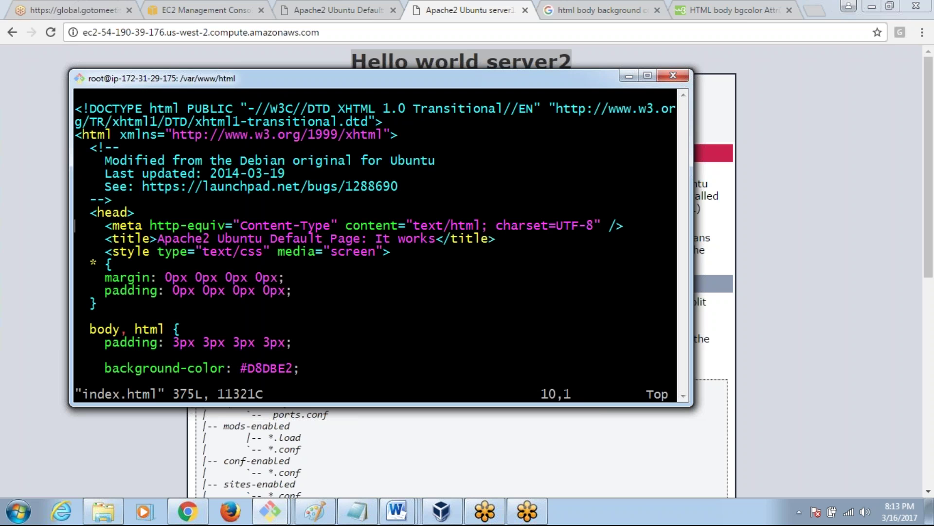
key("i")
key("Return")
key("Up")
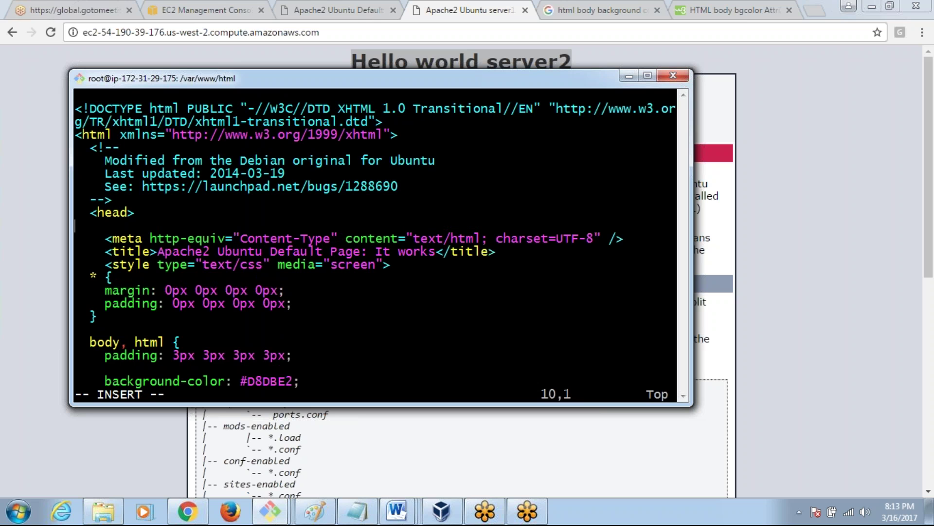
type("Hello world server2")
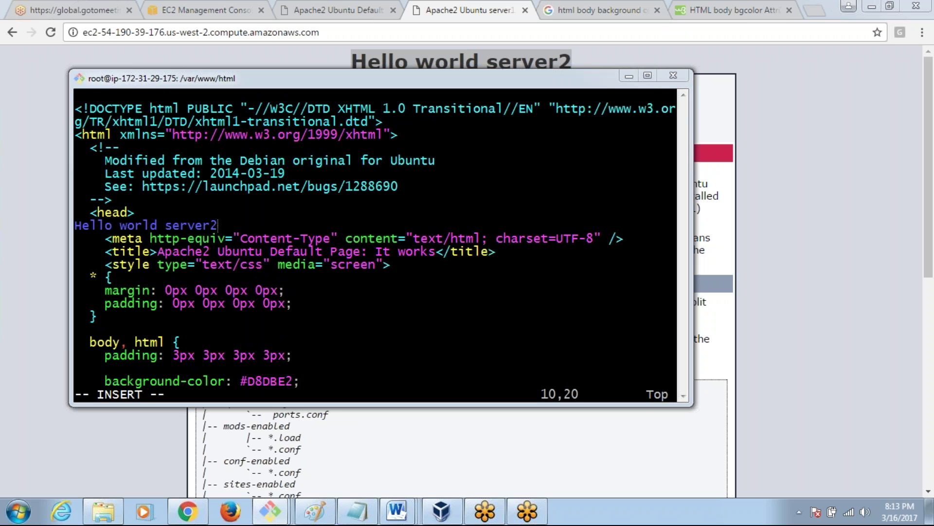
key("alt+Tab")
key("alt+Tab")
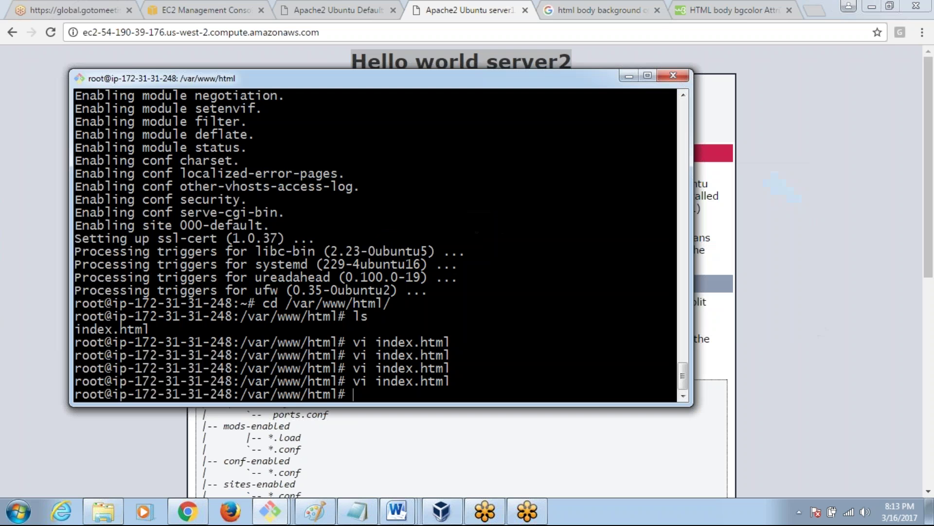
key("Up")
key("Return")
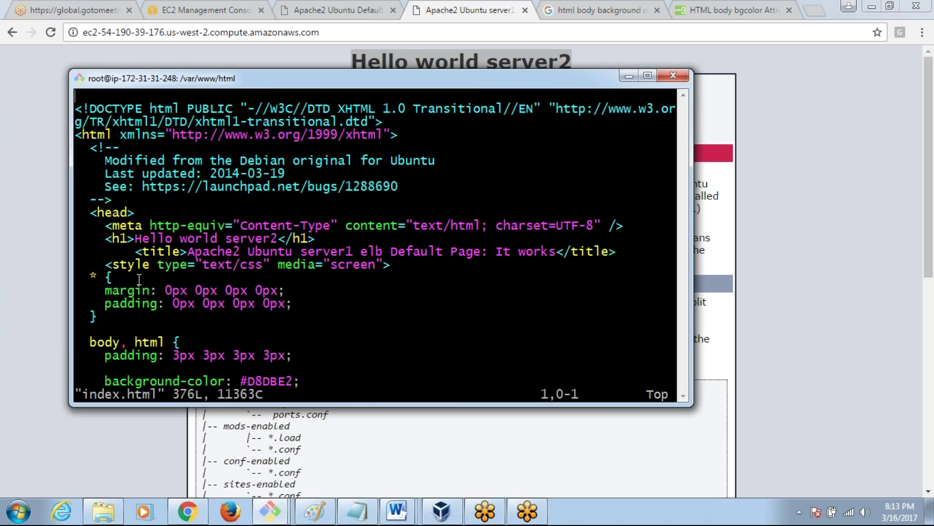
key("alt+Tab")
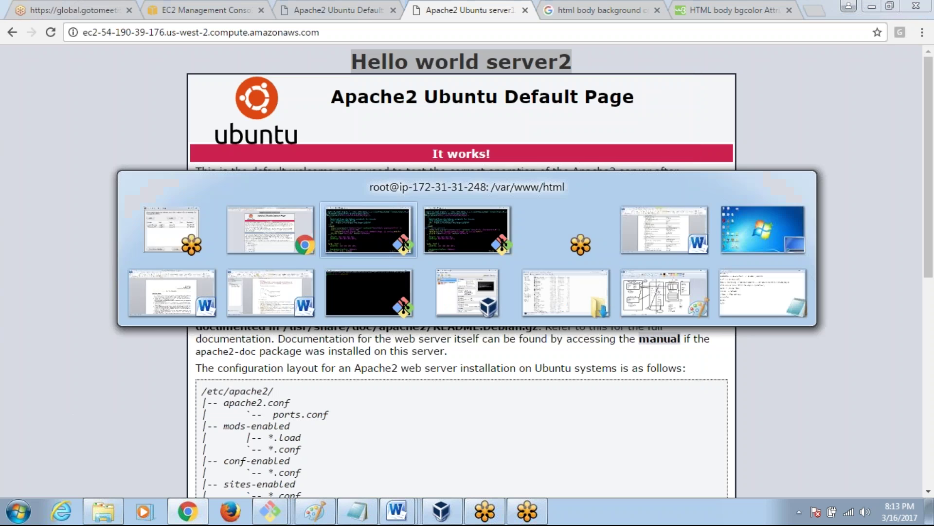
Add a closing </h1> tag to the inserted heading line and change its text to "Hello world server1"
type("<>2")
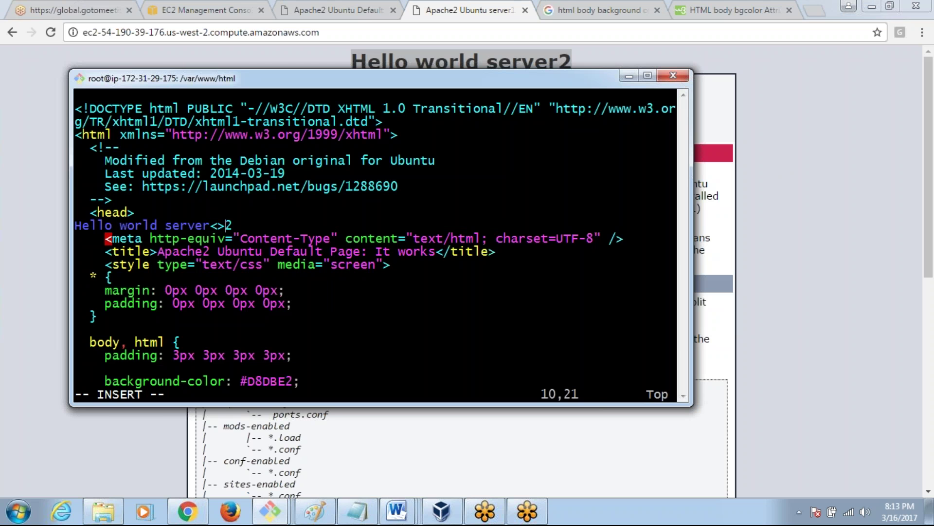
key("Left")
type("/h1")
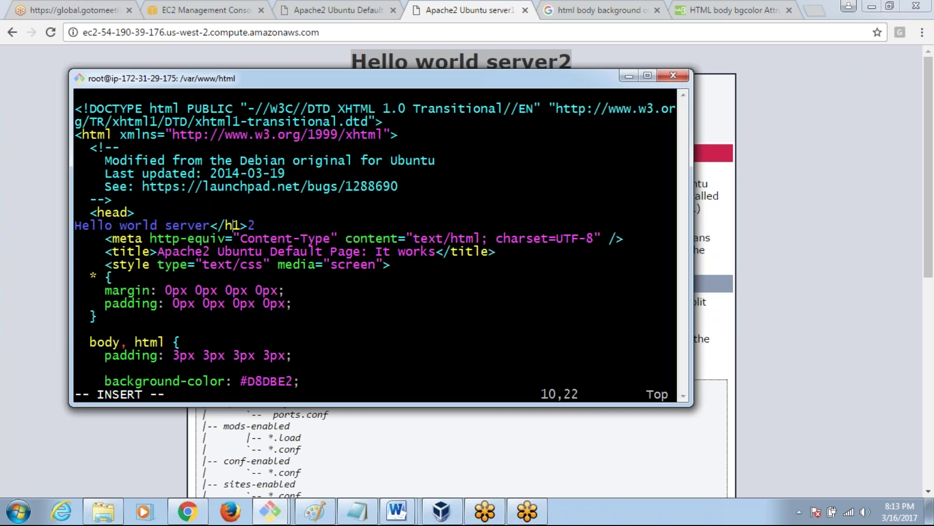
left_click(210, 226)
type("1")
key("Right")
key("Right")
key("Right")
key("Right")
key("Right")
key("Right")
key("BackSpace")
Add an opening <h1> tag before the heading text, then save index.html and quit vi
key("Left")
key("Left")
key("Left")
key("Left")
key("Left")
key("Left")
key("Left")
key("Left")
key("Left")
key("Left")
key("Left")
key("Left")
key("Left")
key("Left")
key("Left")
key("Left")
key("Left")
key("Left")
key("Left")
key("Left")
key("Left")
key("Left")
key("Left")
key("Left")
type("<>")
key("Left")
type("h1")
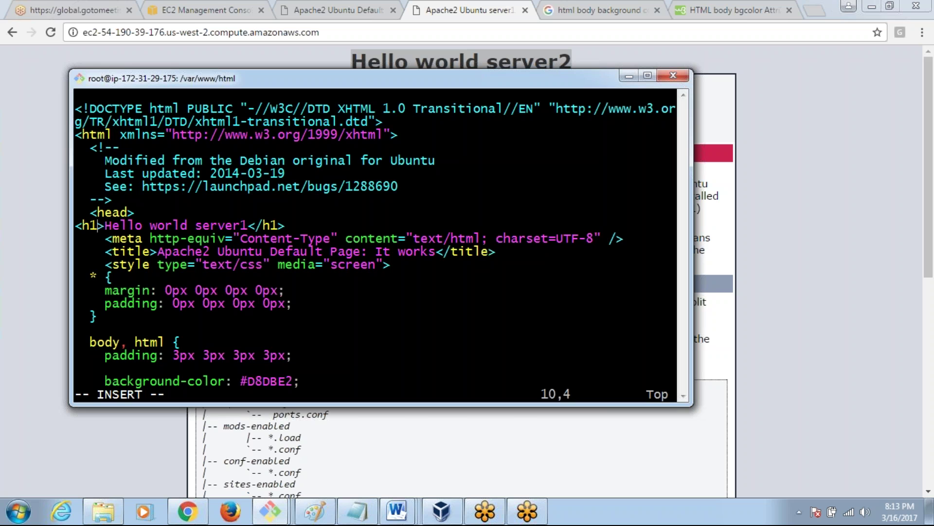
key("Escape")
type("wq")
key("Return")
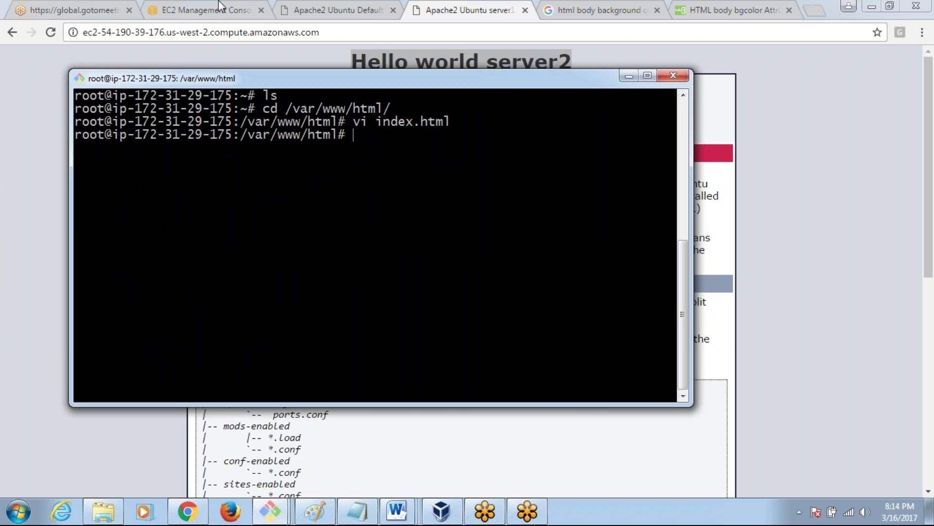
Switch to the browser, reload both servers' Apache pages and compare their headings
left_click(307, 11)
key("F5")
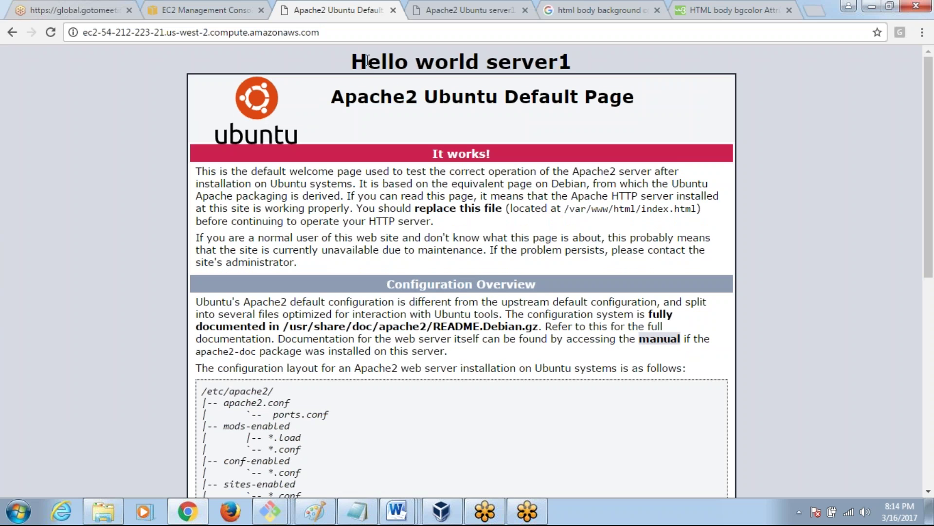
left_click_drag(357, 61, 573, 63)
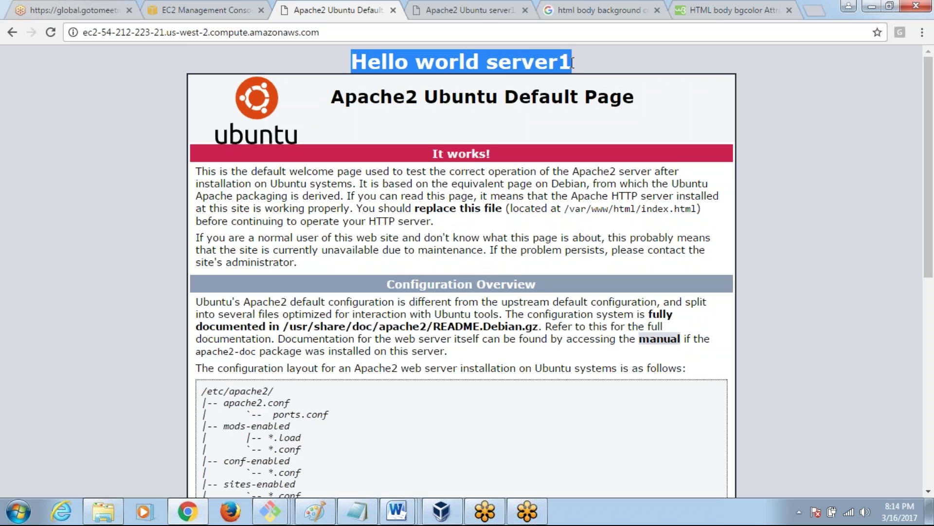
left_click(485, 18)
key("F5")
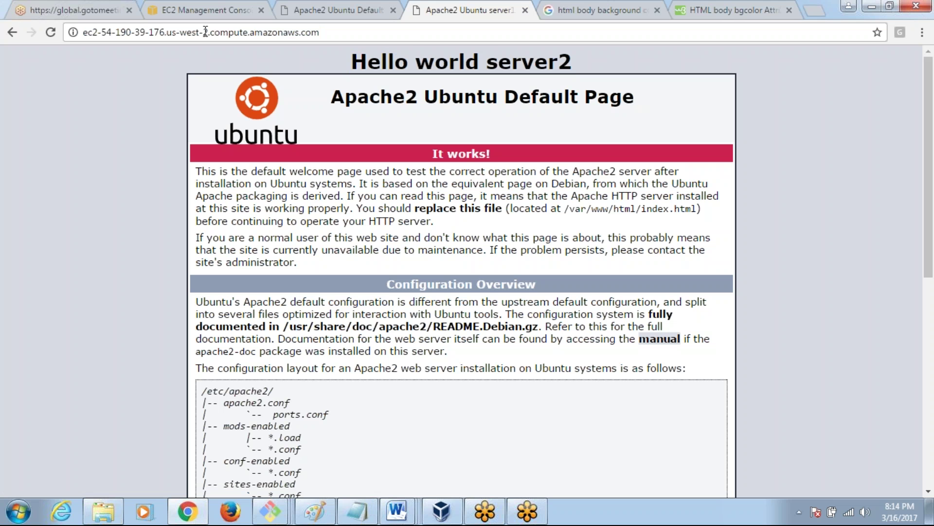
left_click(311, 8)
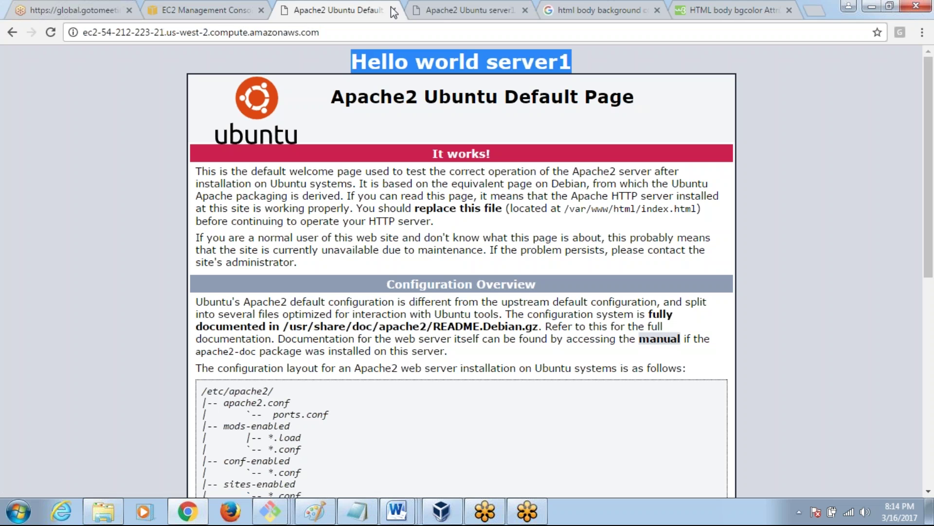
left_click(448, 8)
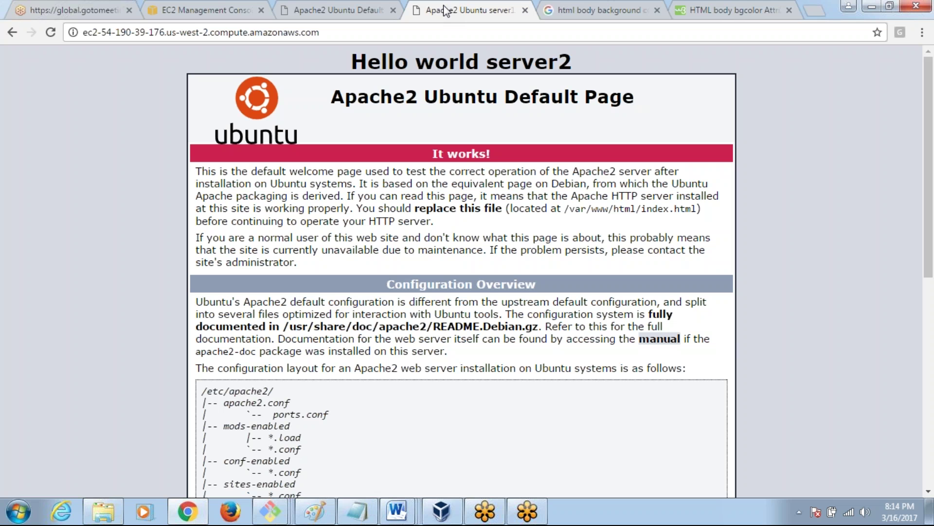
Return to the EC2 console, close the instance connection dialog and open the Load Balancers page
left_click(218, 10)
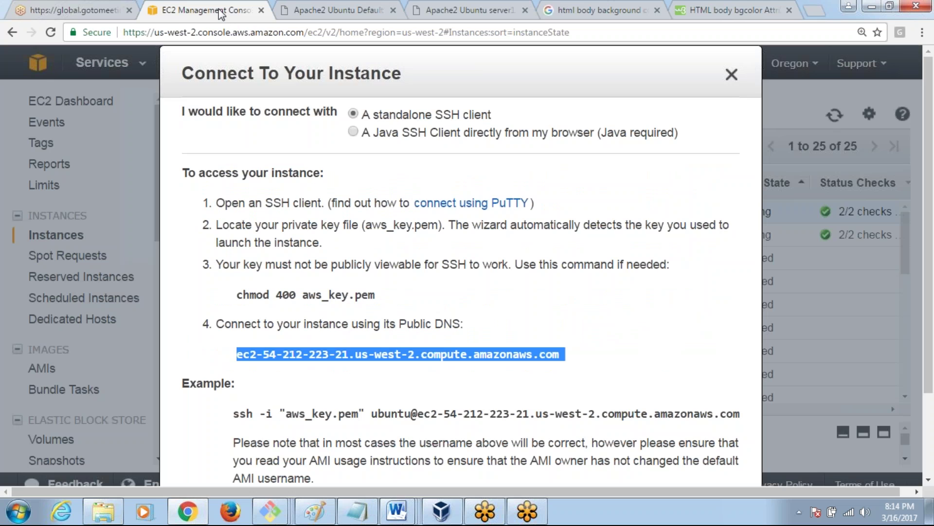
left_click(732, 74)
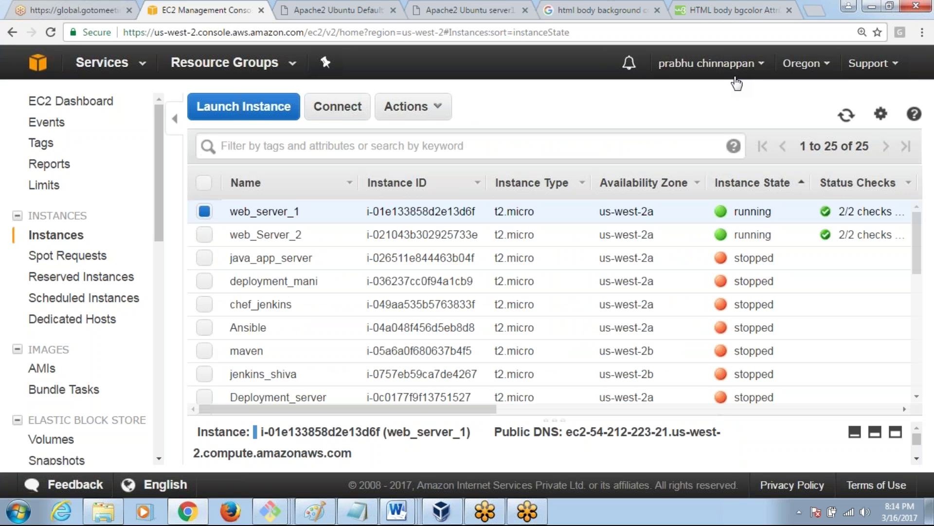
left_click_drag(159, 197, 167, 300)
left_click(81, 353)
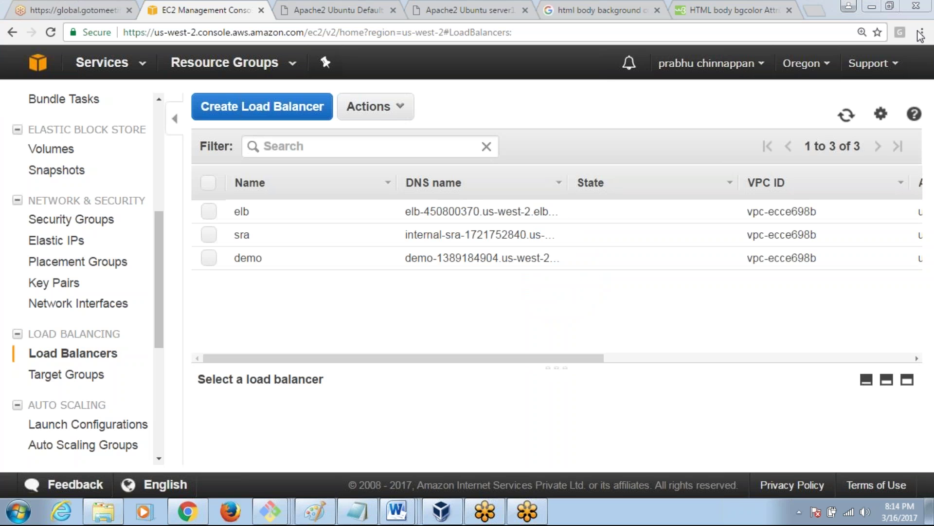
Delete the three existing load balancers elb, sra and demo
double_click(211, 212)
left_click(209, 211)
left_click(209, 235)
left_click(209, 258)
left_click(389, 108)
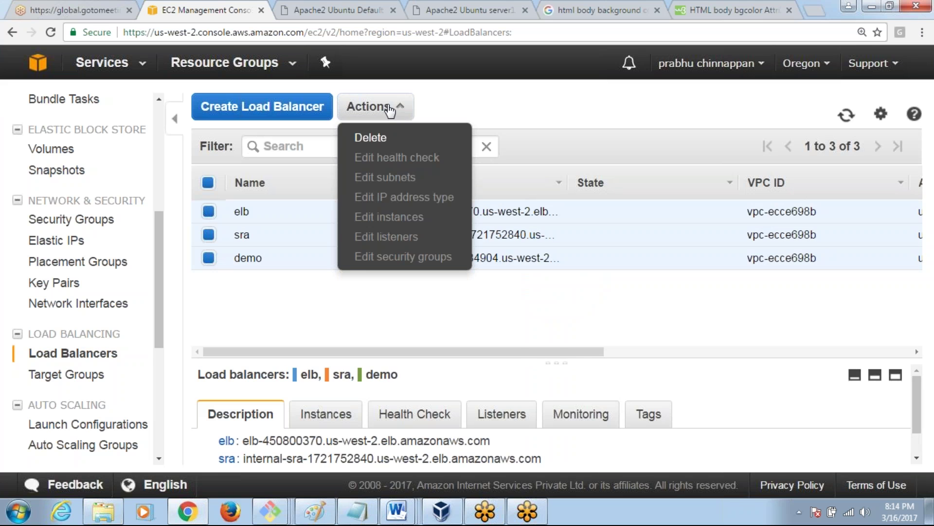
left_click(389, 141)
key("Return")
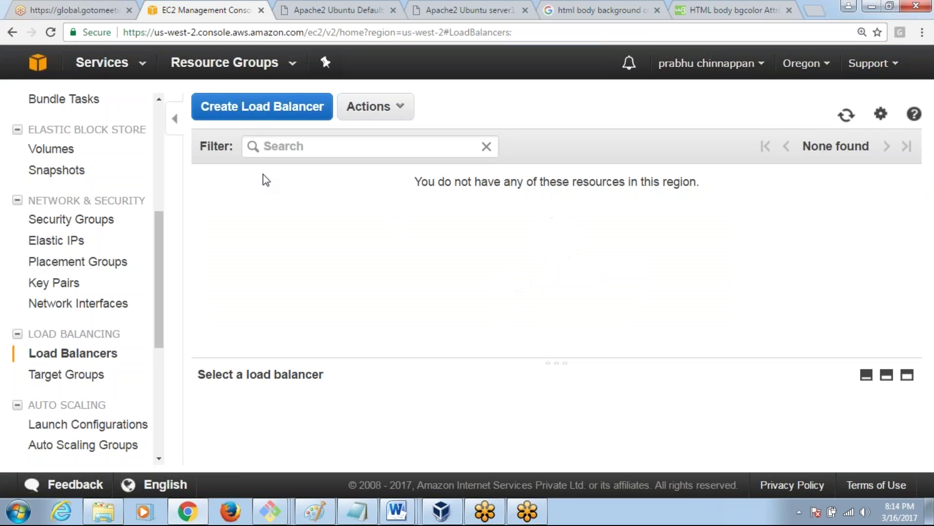
Start creating a new load balancer of the Classic Load Balancer type
left_click(271, 110)
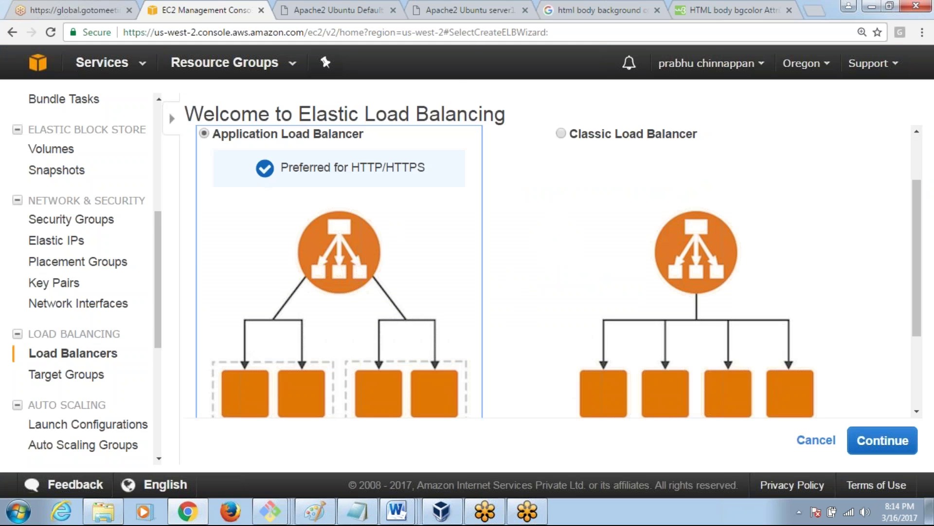
left_click(478, 134)
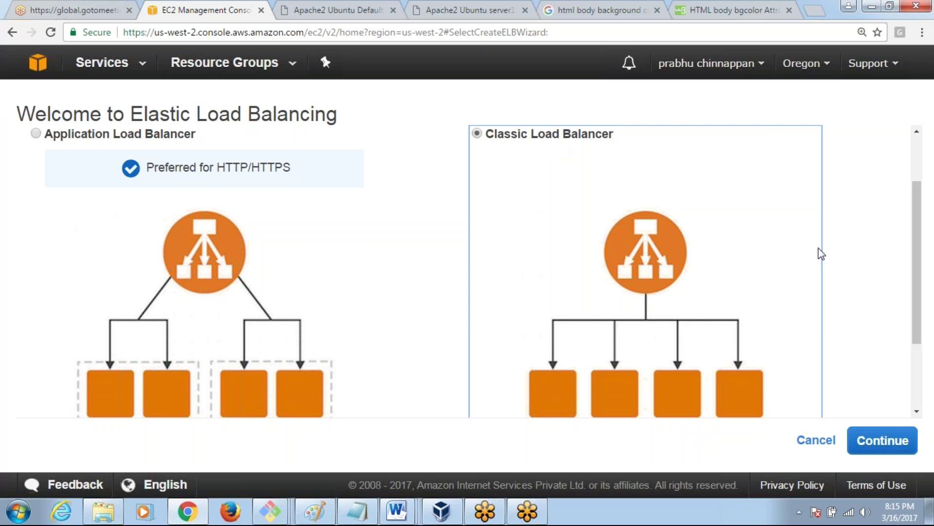
left_click(891, 440)
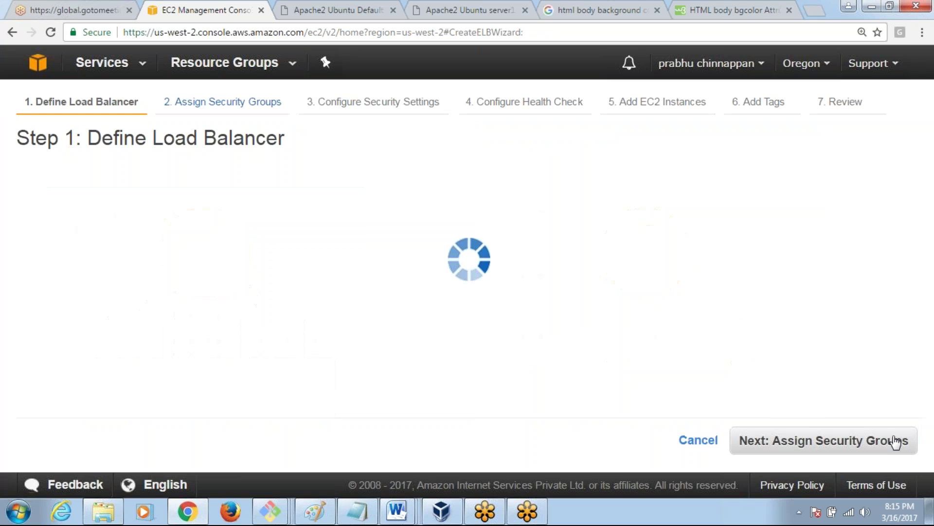
Name the load balancer elb, keep My Default VPC (172.31.0.0/16) and enable advanced VPC configuration
left_click(518, 265)
type("elb")
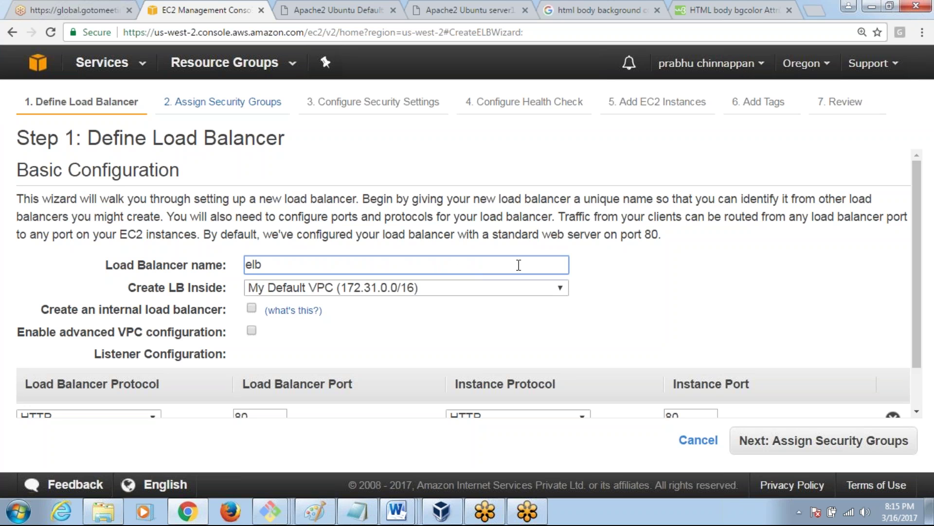
left_click(498, 289)
left_click(499, 290)
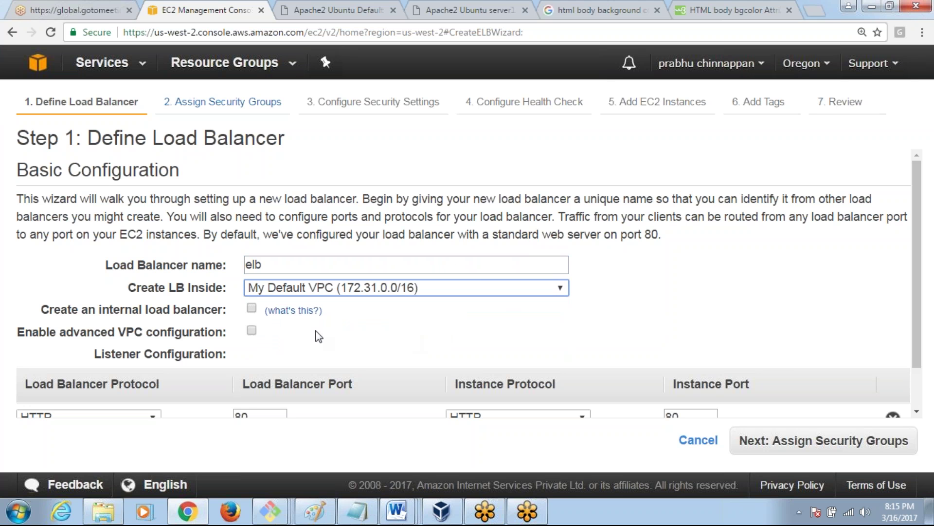
left_click(250, 332)
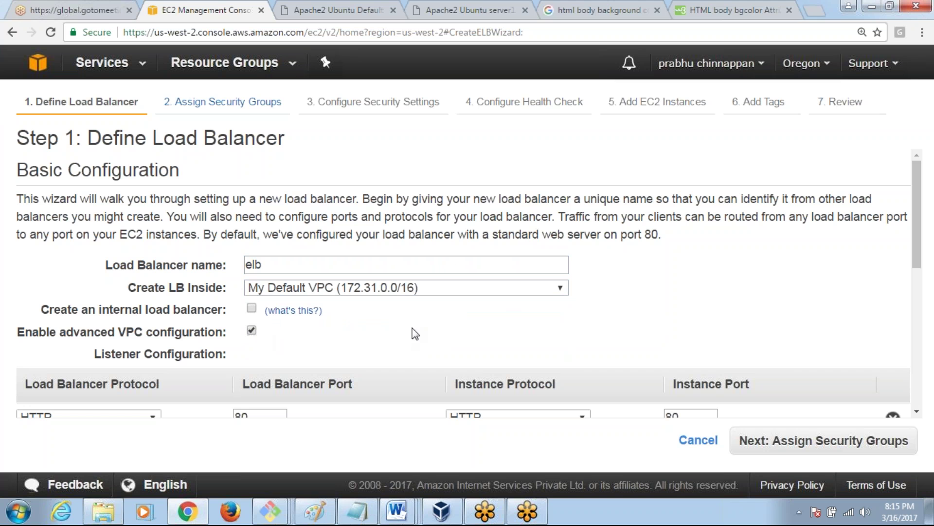
Review the listener's protocol and port settings and check them against the address of server1's Apache page
left_click_drag(920, 223, 920, 260)
left_click(108, 317)
left_click(108, 319)
left_click(691, 316)
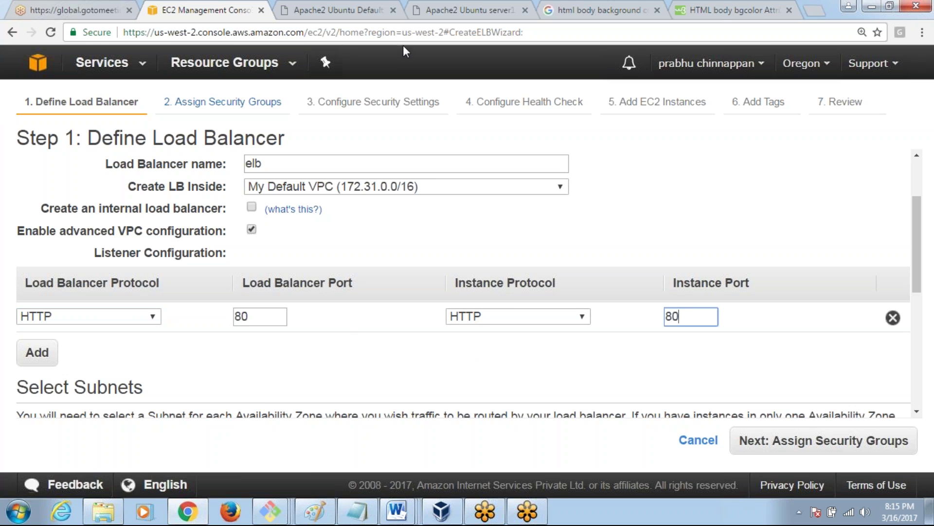
left_click(360, 11)
key("F5")
left_click(328, 37)
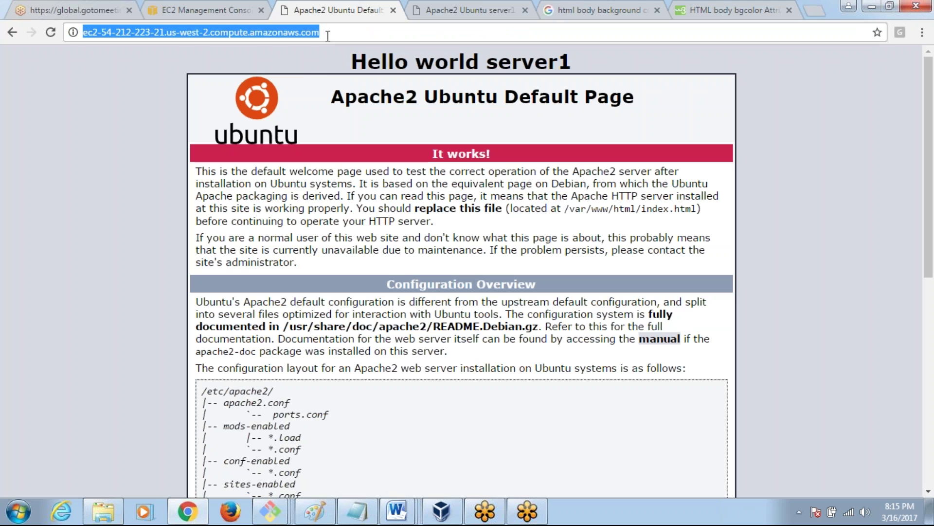
left_click(342, 33)
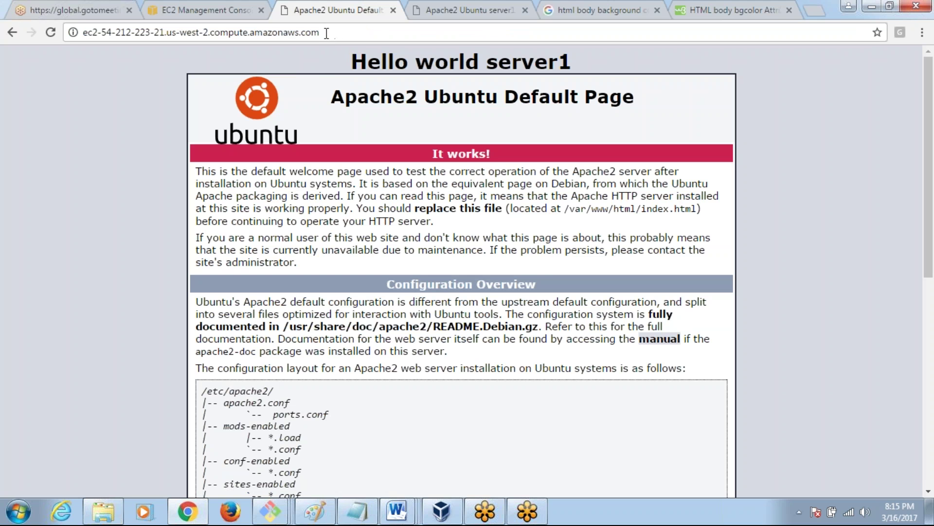
left_click(229, 10)
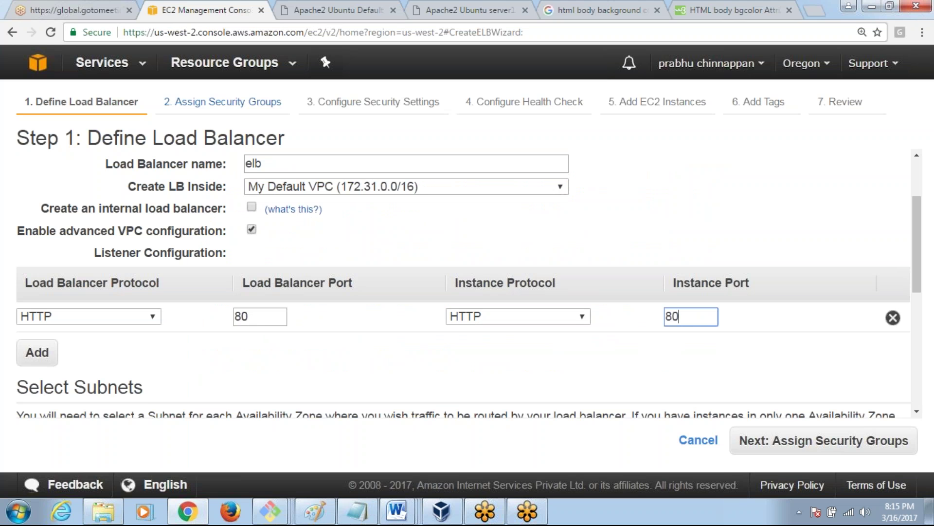
Add the us-west-2a, us-west-2b and us-west-2c subnets to the load balancer and continue to security group assignment
left_click_drag(919, 227, 466, 268)
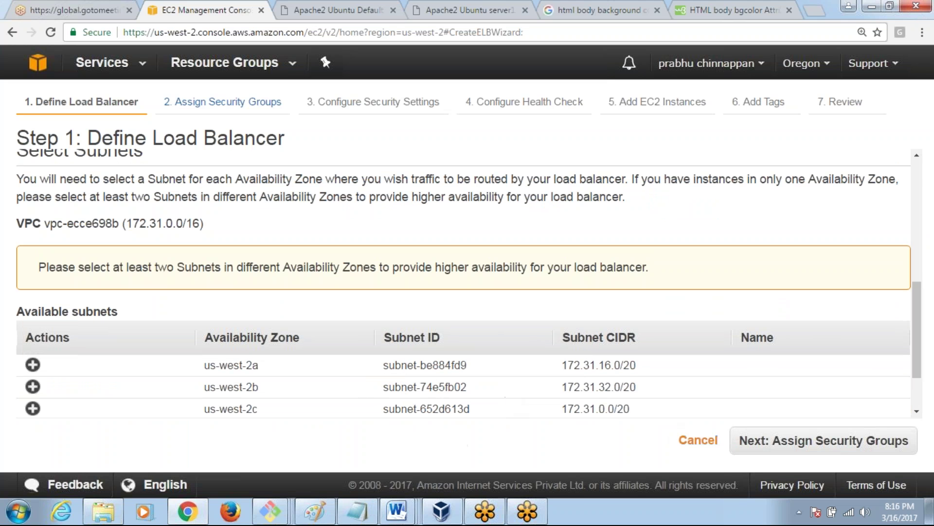
left_click(779, 443)
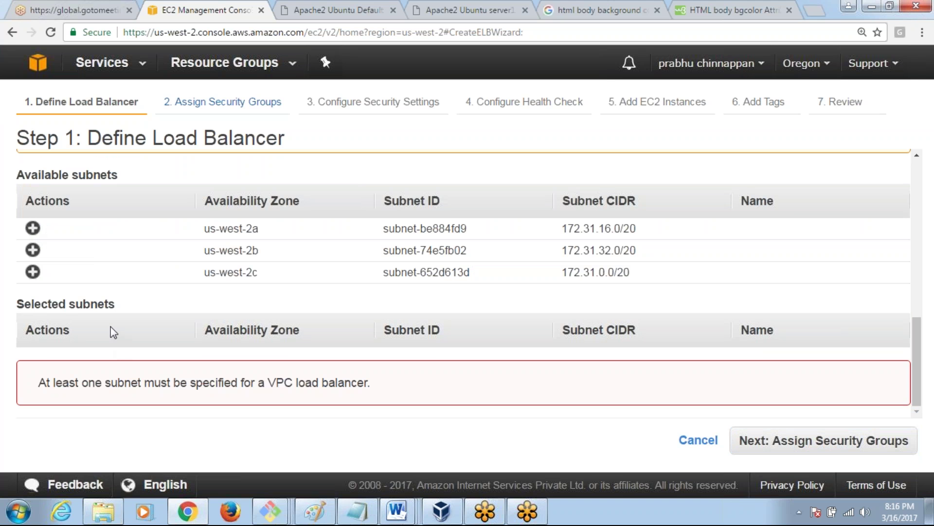
left_click(34, 229)
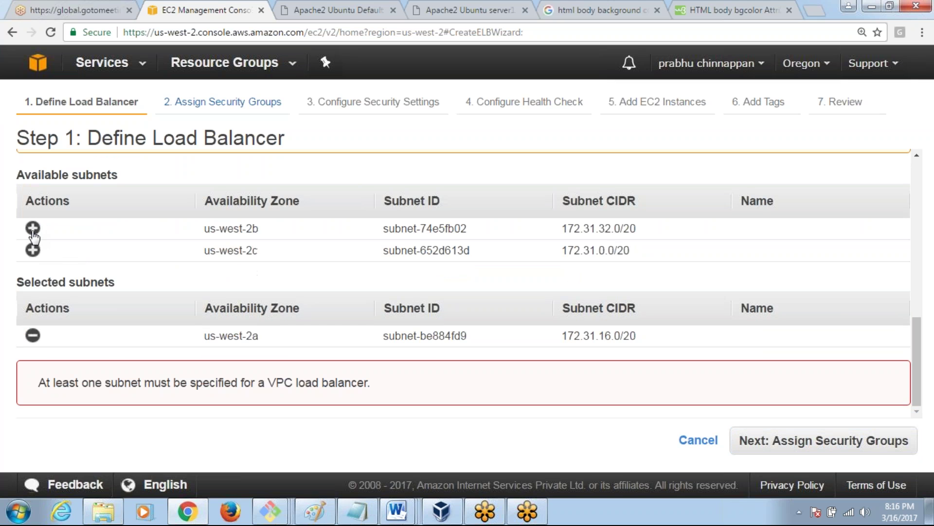
left_click(33, 249)
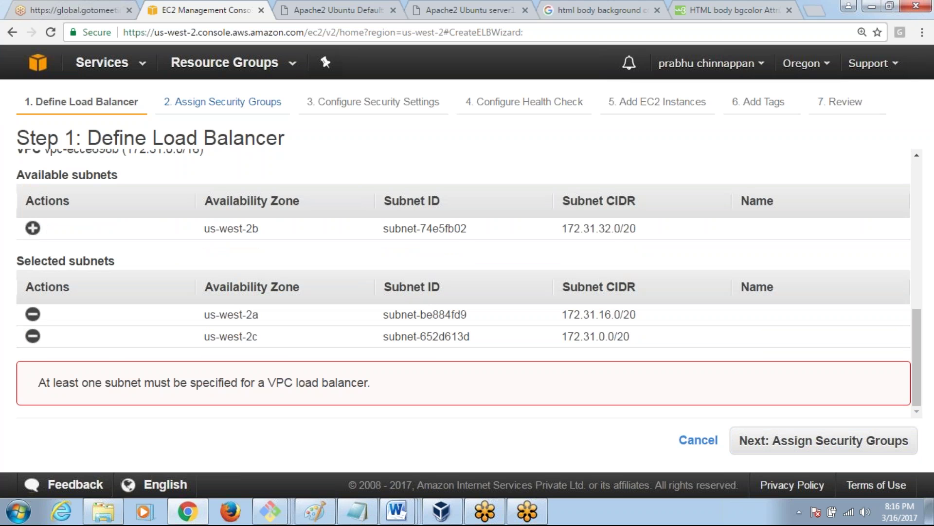
left_click(33, 229)
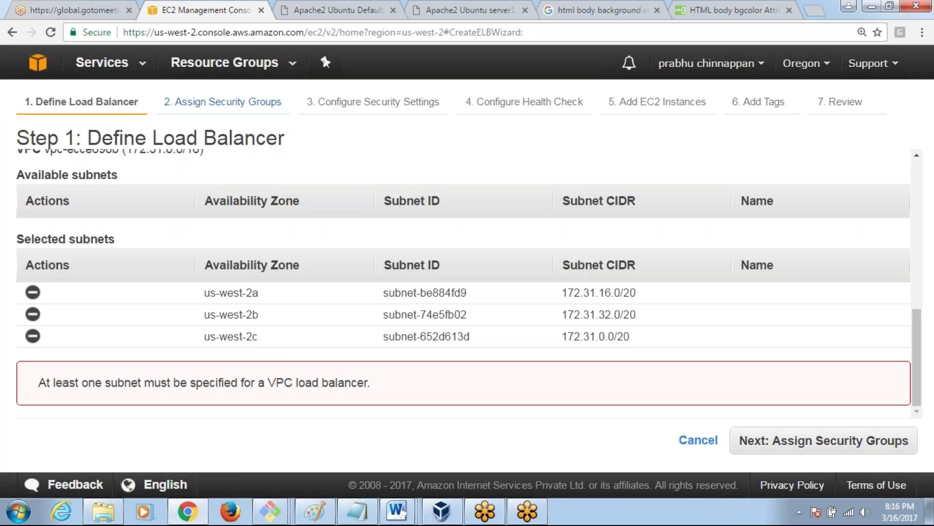
left_click(821, 446)
Use the existing default VPC security group for the load balancer and continue to the health check configuration
left_click(245, 238)
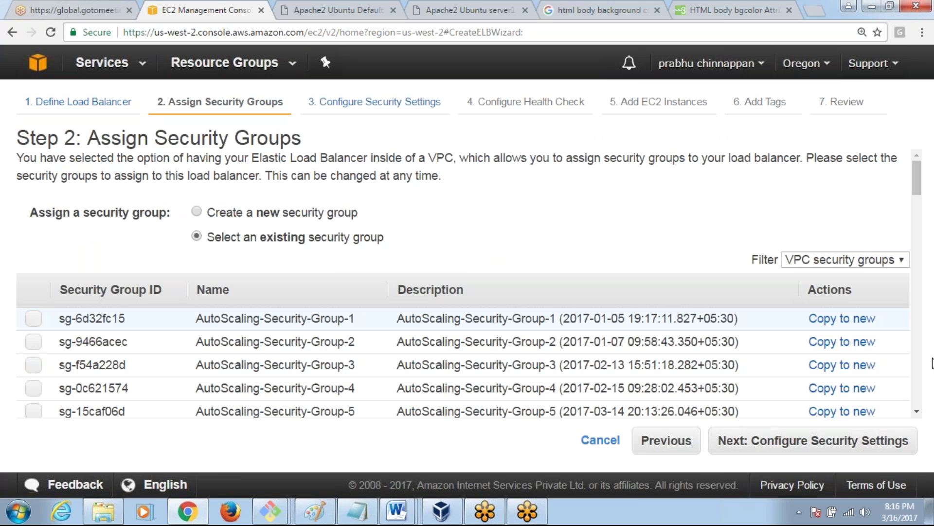
left_click_drag(918, 185, 921, 214)
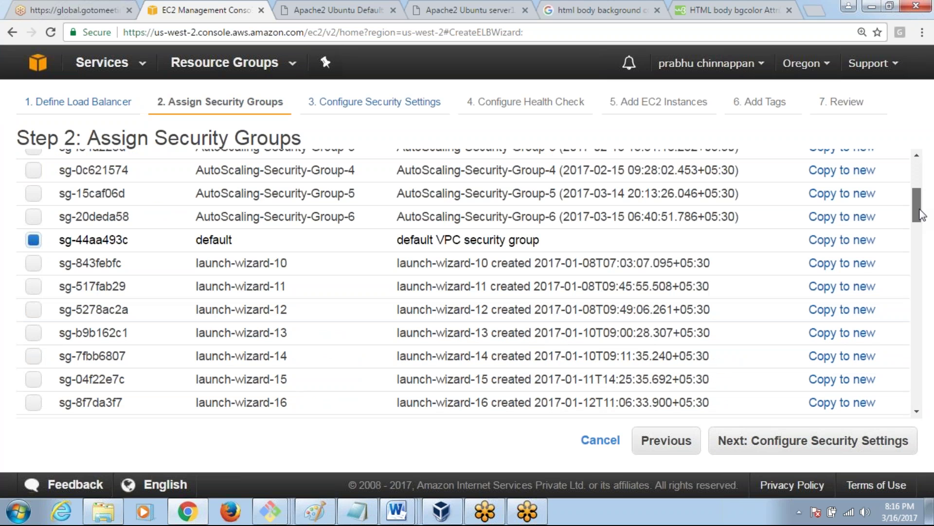
scroll(349, 223, "down", 1)
left_click(831, 452)
left_click(832, 452)
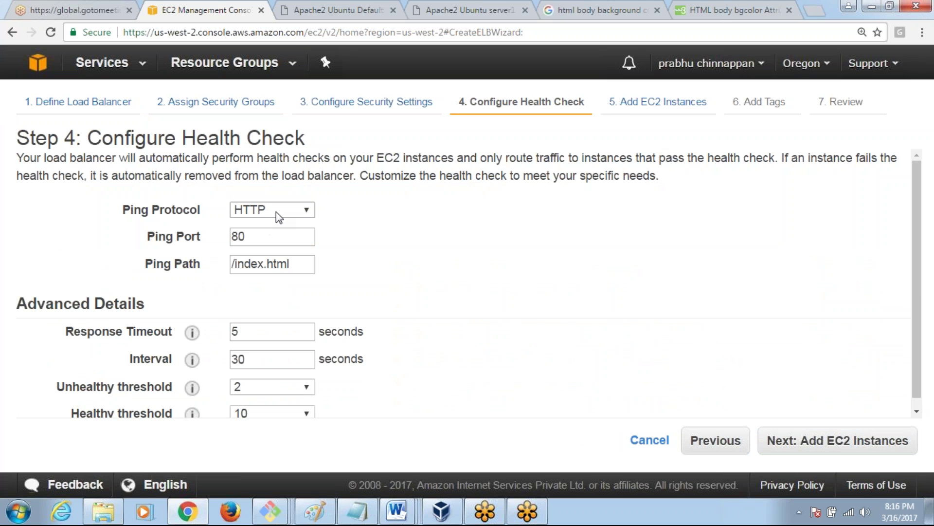
Examine the health check's ping port, ping path, response timeout, interval and healthy and unhealthy thresholds
double_click(264, 234)
left_click_drag(305, 263, 233, 263)
left_click(420, 274)
left_click_drag(303, 263, 225, 368)
left_click(250, 390)
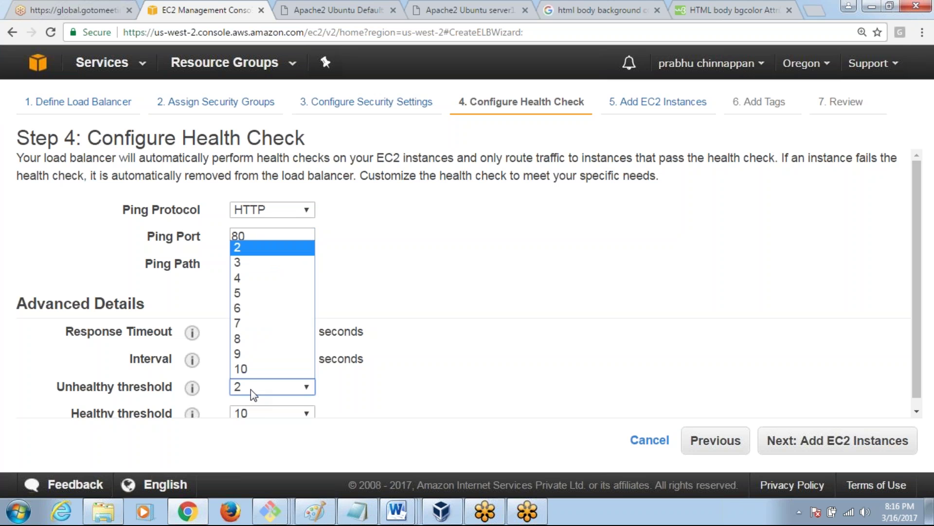
left_click(248, 391)
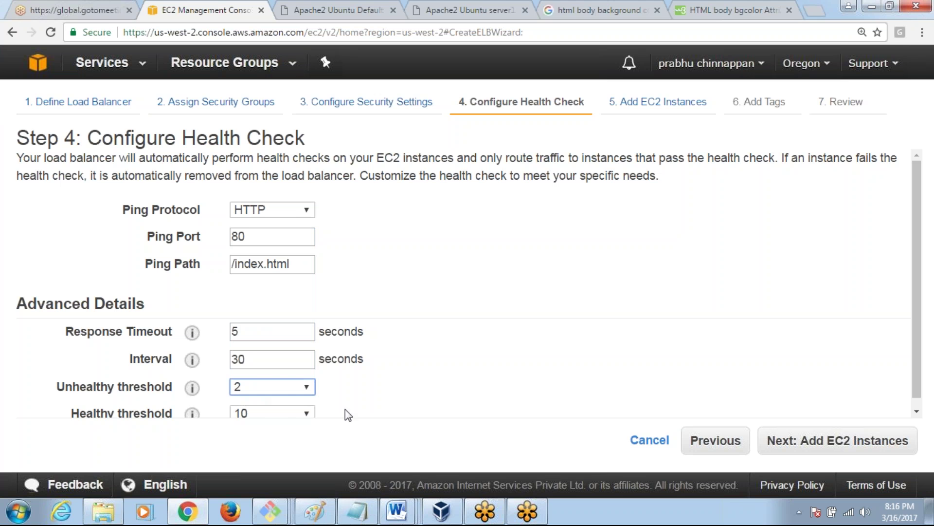
left_click(413, 389)
left_click_drag(915, 266, 915, 291)
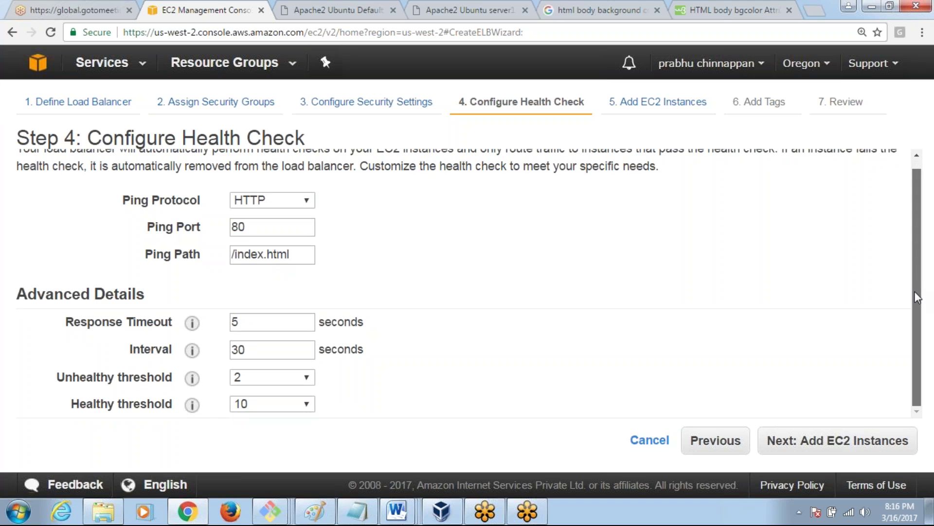
Add the web_Server_2 and web_server_1 instances to the load balancer, then continue to the review without adding tags
left_click(804, 444)
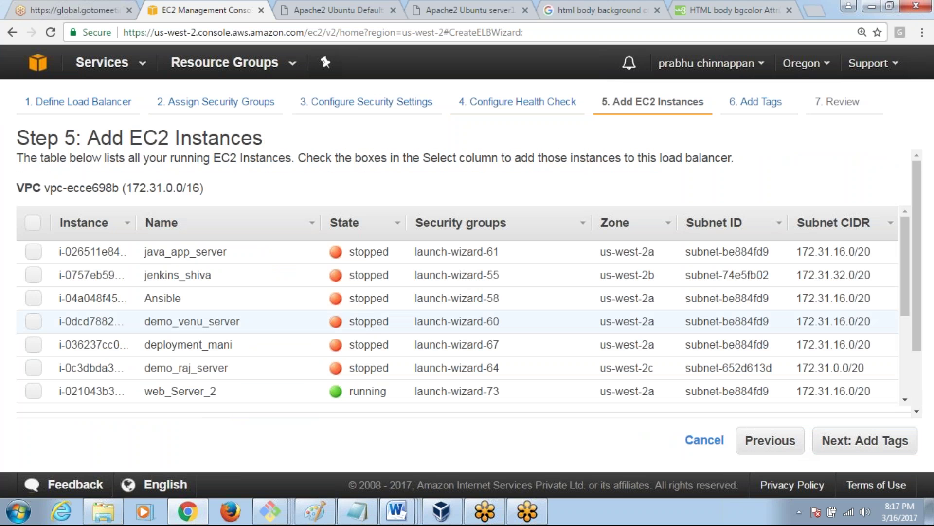
left_click(33, 391)
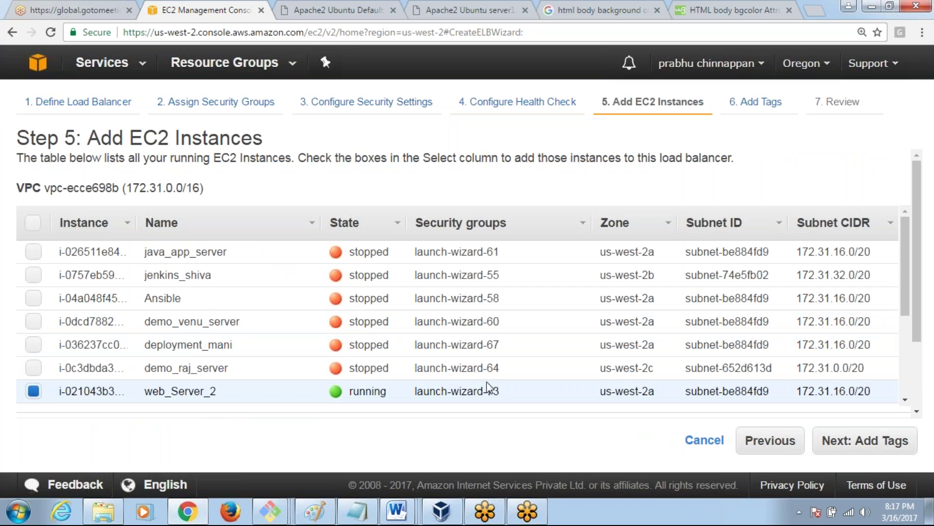
scroll(904, 265, "down", 1)
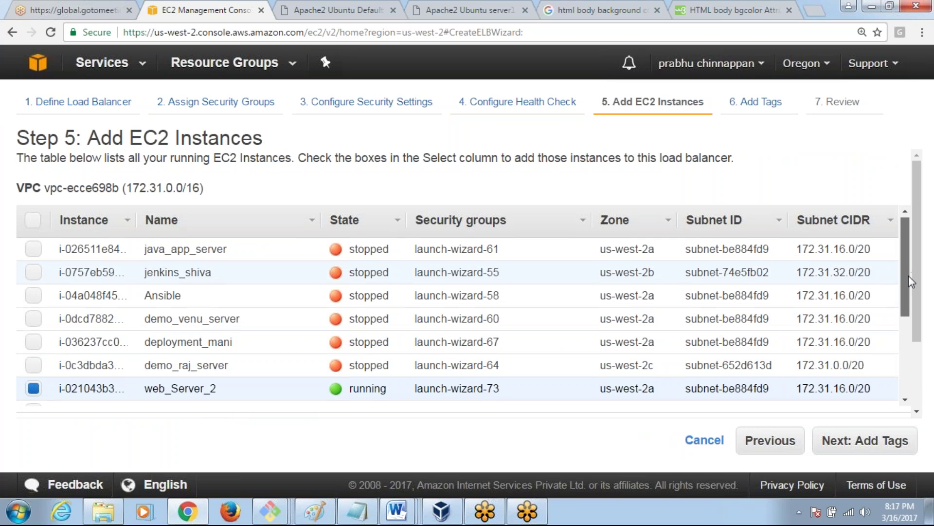
scroll(909, 275, "down", 3)
left_click(34, 340)
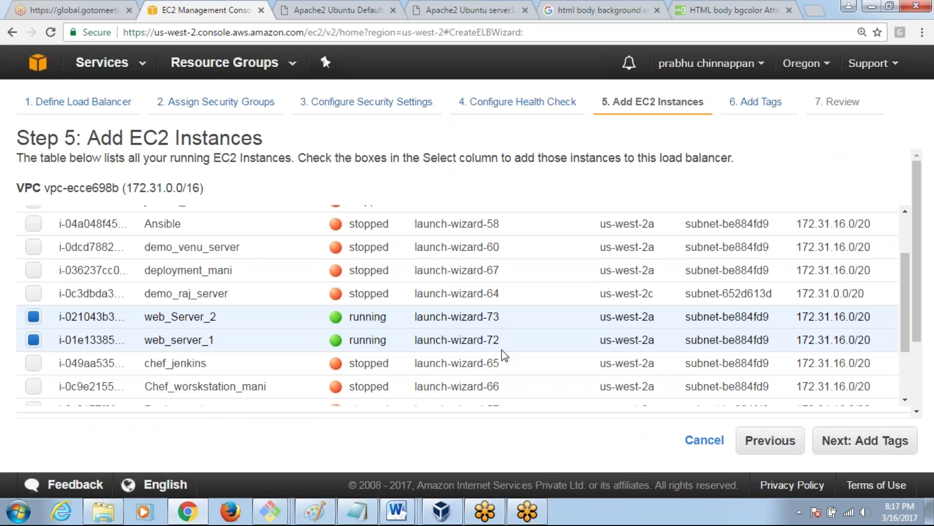
left_click(871, 442)
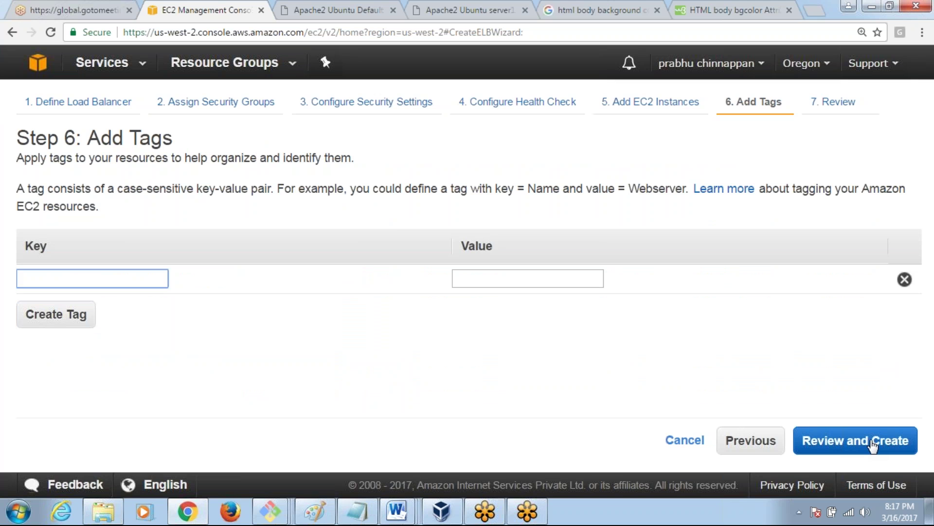
left_click(872, 444)
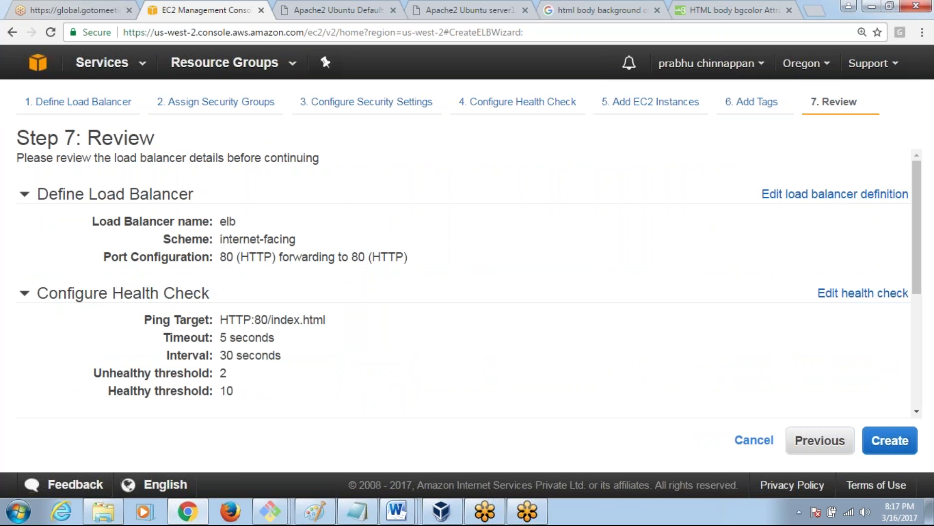
Check the port forwarding and health check settings in the review, then reload server1's Apache page for comparison
double_click(226, 256)
double_click(357, 256)
left_click(507, 282)
mouse_move(263, 397)
left_mouse_down()
mouse_move(226, 388)
mouse_move(214, 317)
mouse_move(151, 316)
left_mouse_up()
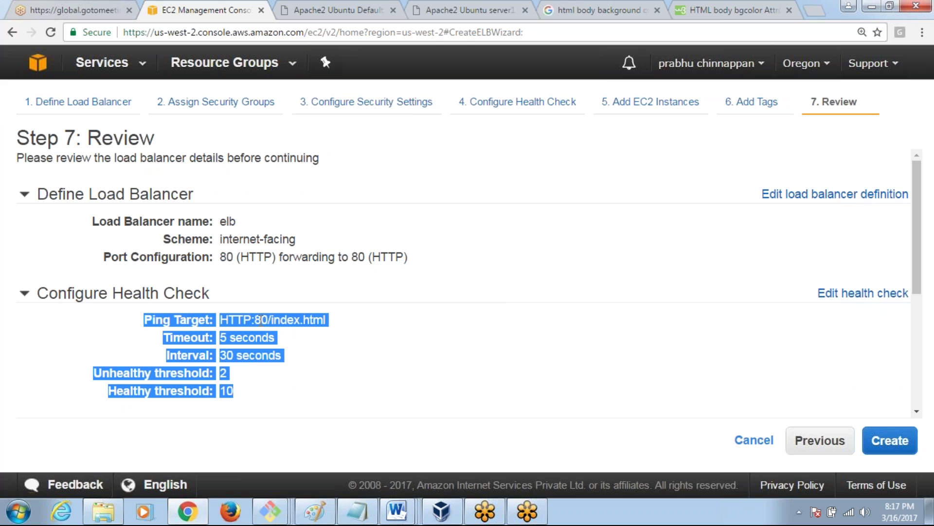
left_click(359, 11)
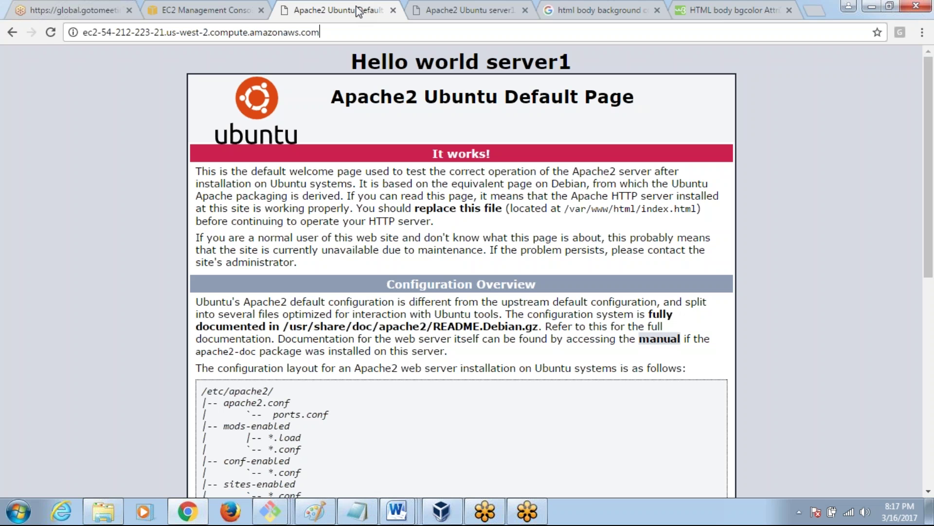
key("Return")
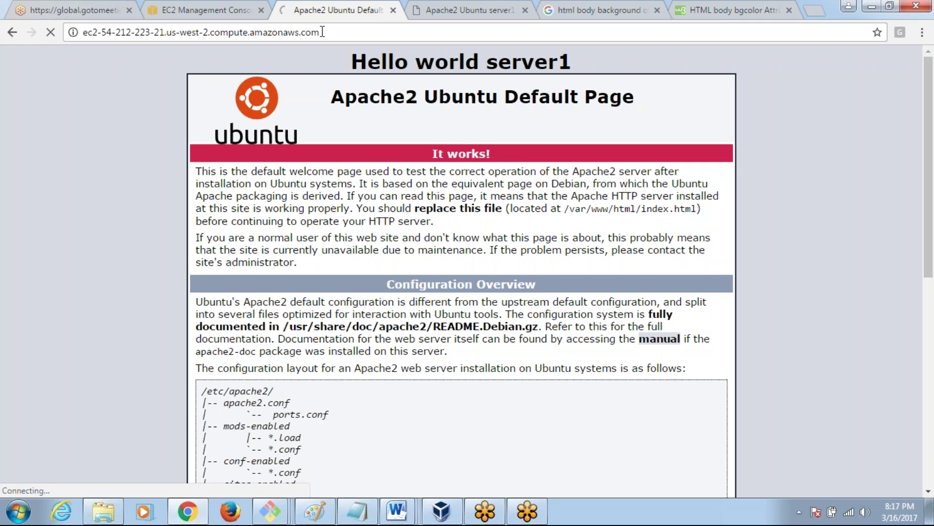
Return to the EC2 console, create the reviewed load balancer and open elb in the load balancer list
left_click(197, 6)
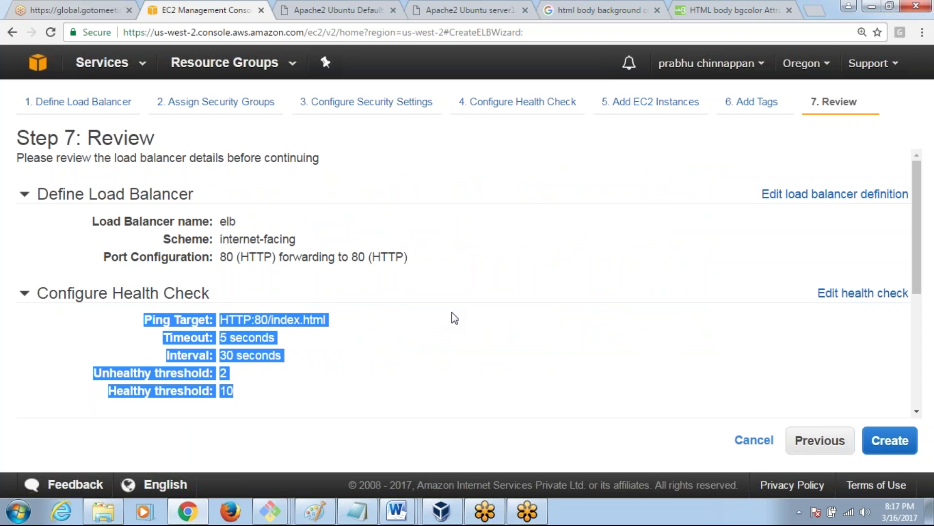
left_click(890, 441)
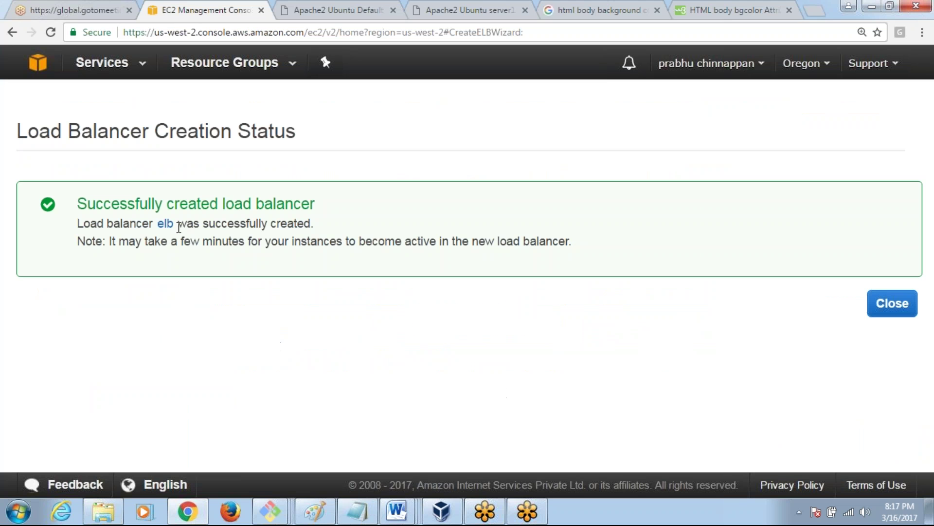
left_click(166, 224)
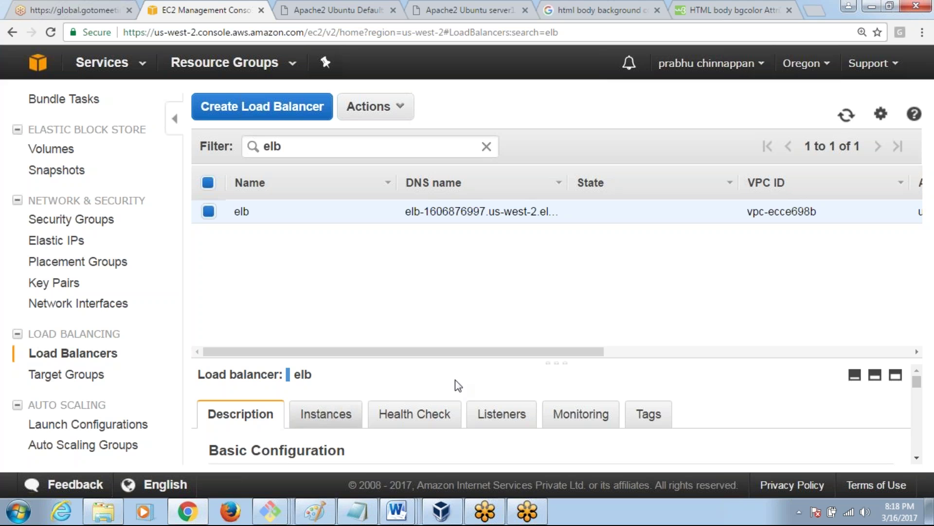
Check elb's in-service status and examine the status of its web_Server_2 and web_server_1 instances
left_click(917, 459)
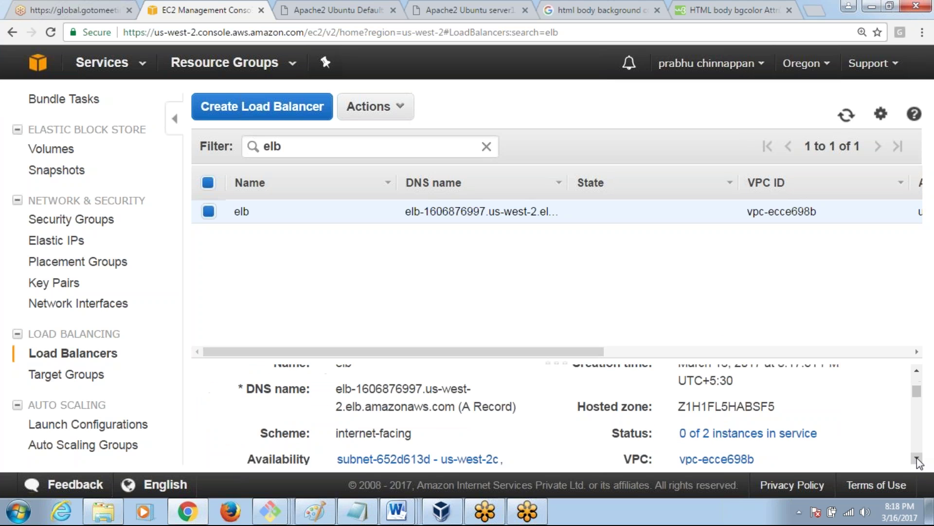
left_click(762, 418)
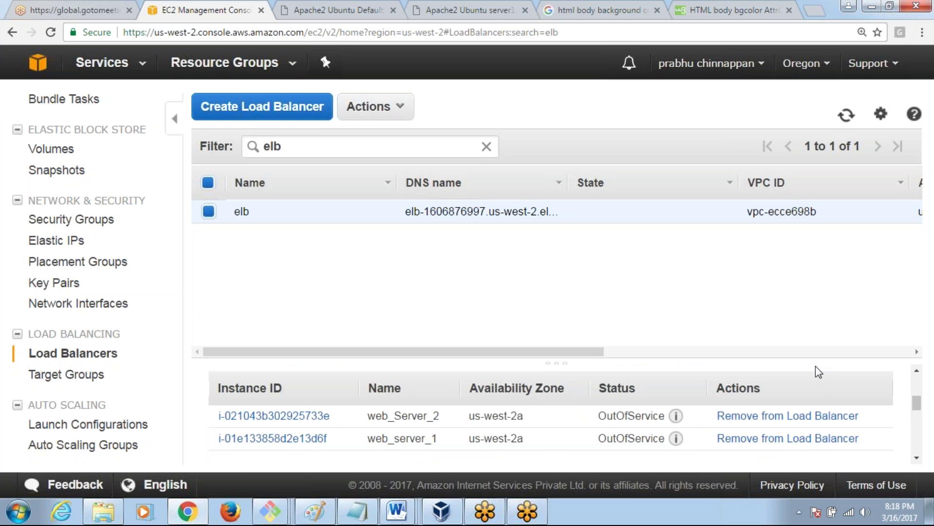
left_click_drag(835, 362, 837, 281)
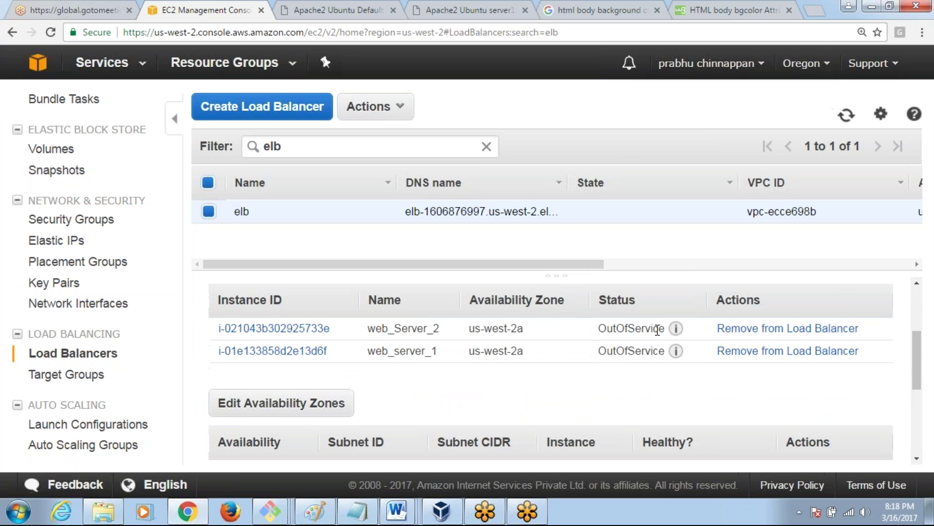
mouse_move(677, 335)
scroll(918, 368, "down", 1)
left_click_drag(918, 368, 920, 331)
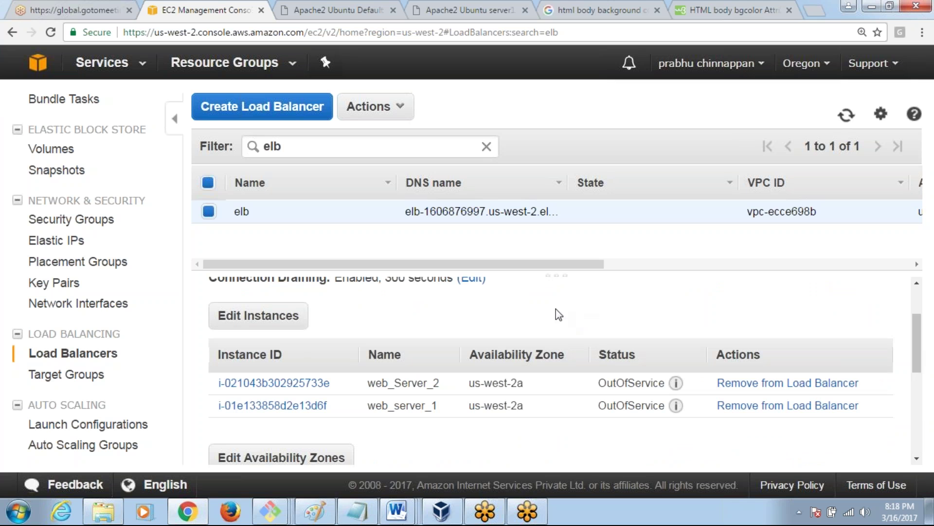
Copy elb's DNS name from its description and load it in the browser tab holding the HTML background search
left_click_drag(917, 347, 915, 282)
left_click(226, 324)
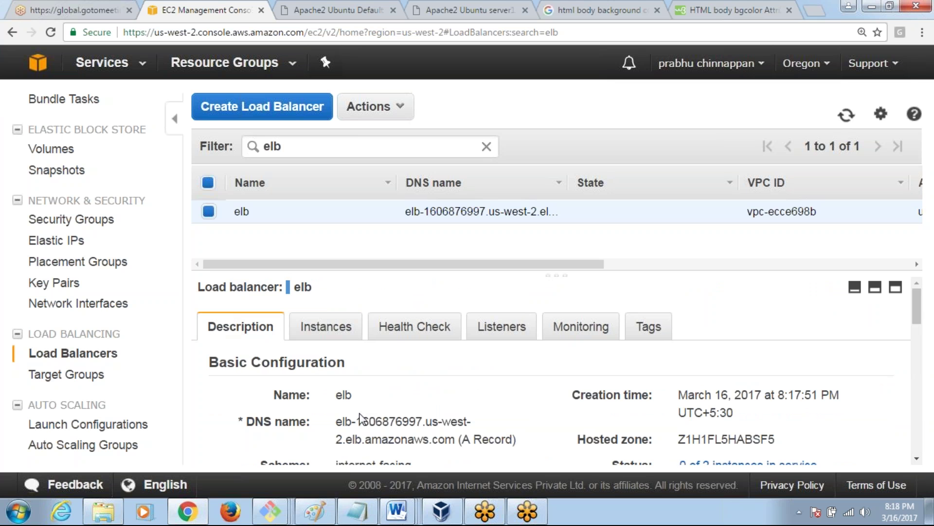
left_click_drag(340, 422, 455, 439)
key("ctrl+c")
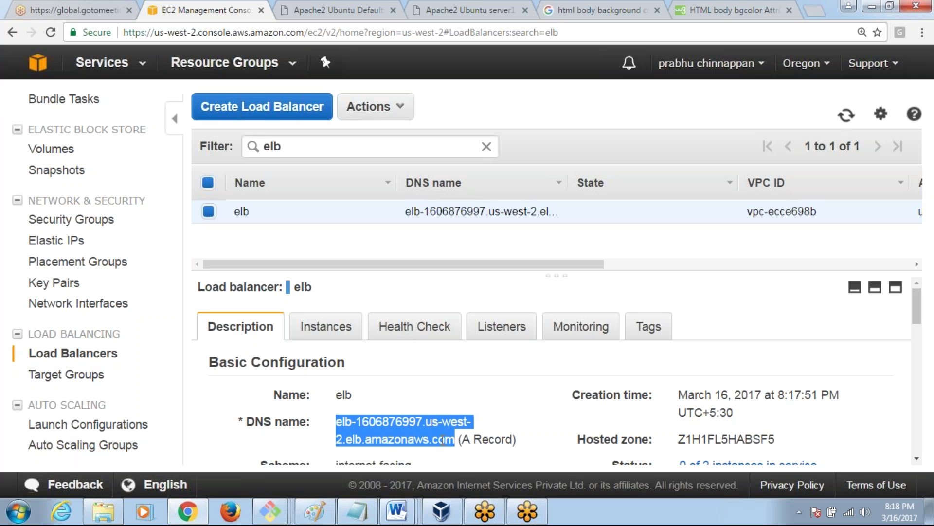
left_click(353, 11)
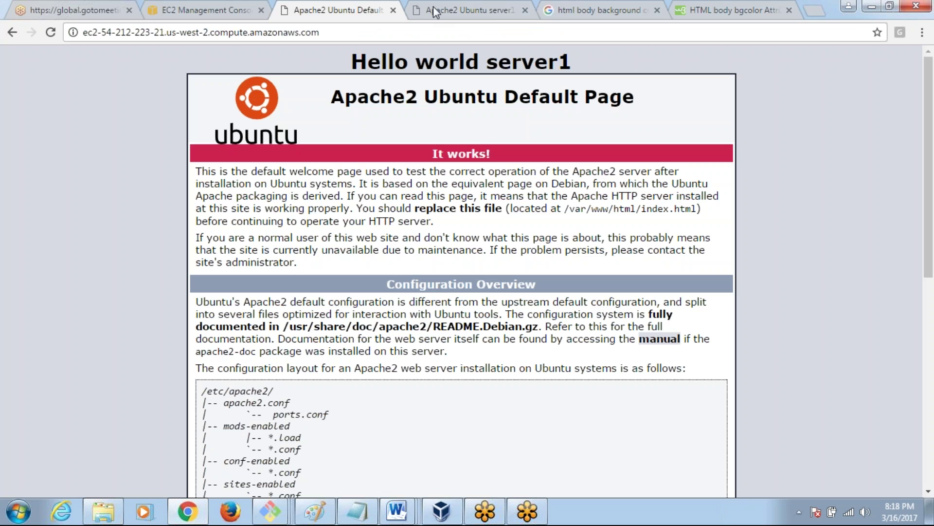
left_click(598, 10)
left_click(341, 32)
key("ctrl+v")
key("Return")
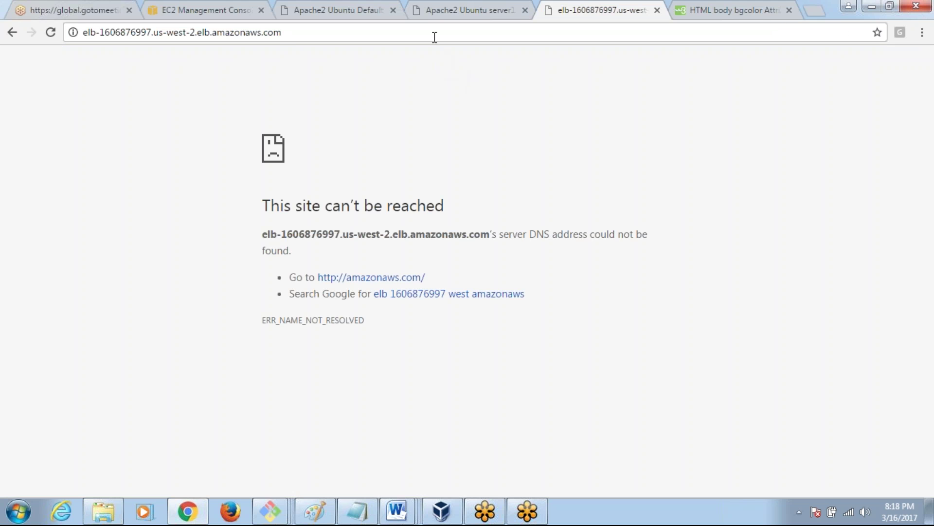
key("Return")
Return to the EC2 console and examine elb's listeners, monitoring, health check, and instances with their availability zones
left_click(444, 11)
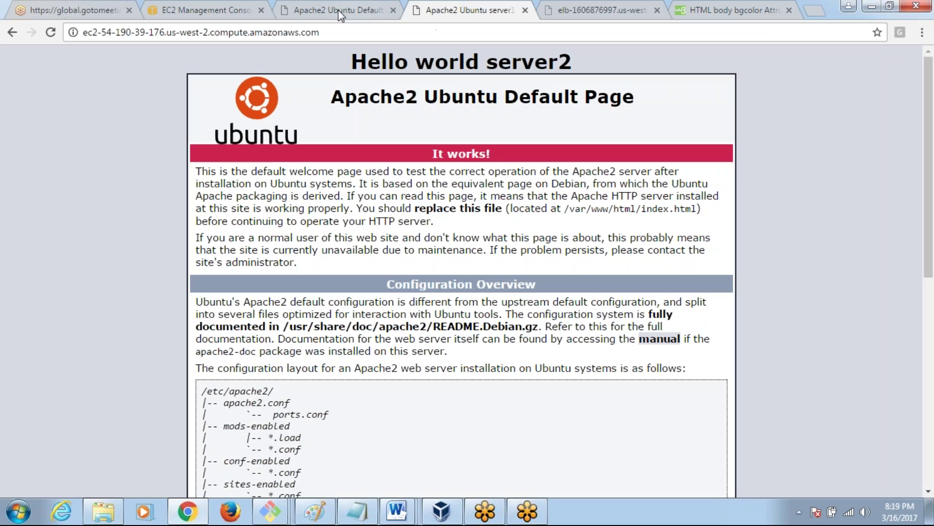
left_click(336, 11)
left_click(222, 9)
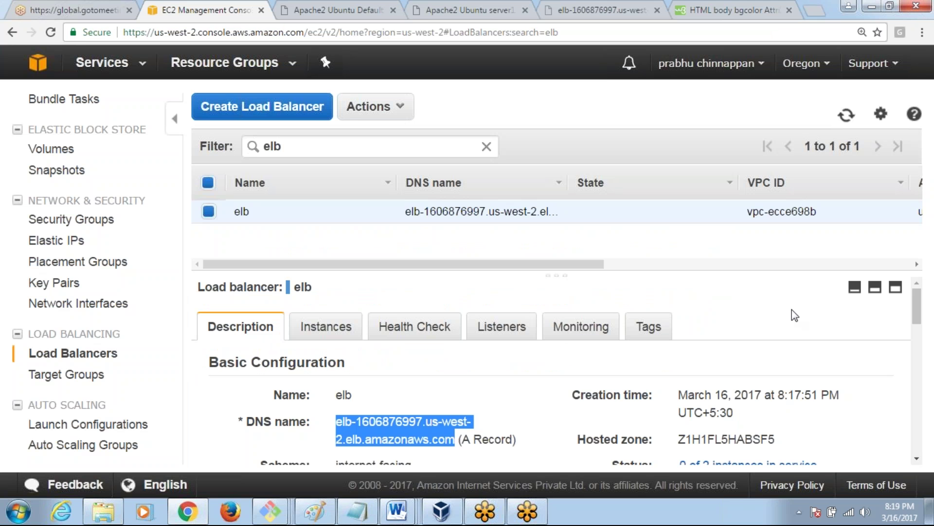
left_click(816, 310)
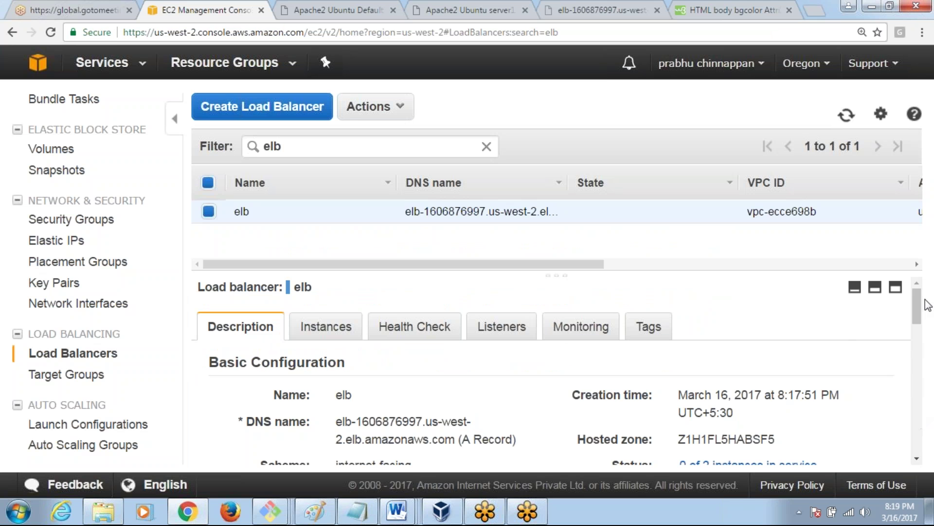
left_click(497, 336)
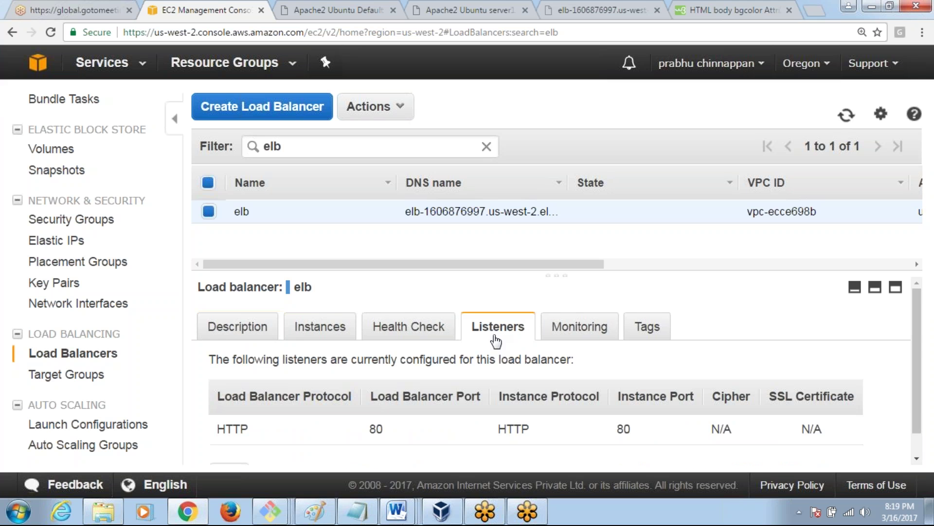
scroll(920, 406, "down", 2)
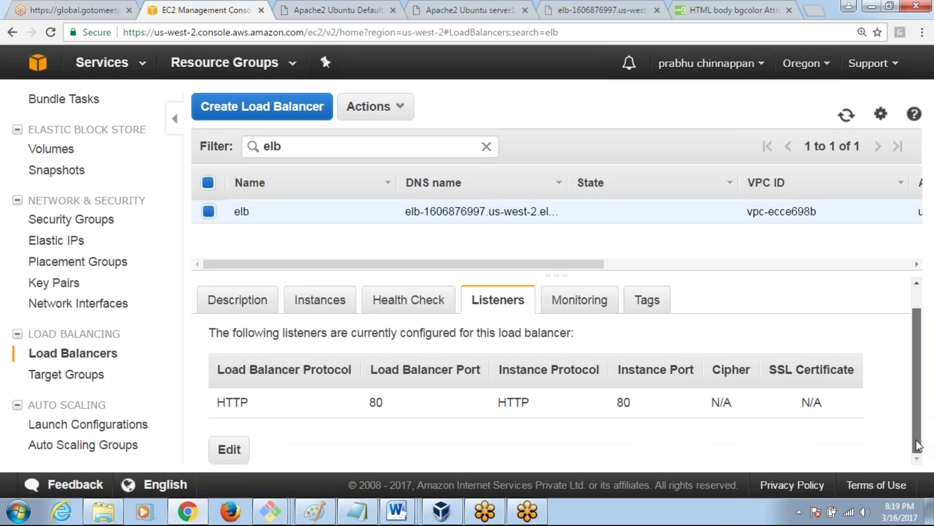
left_click(576, 306)
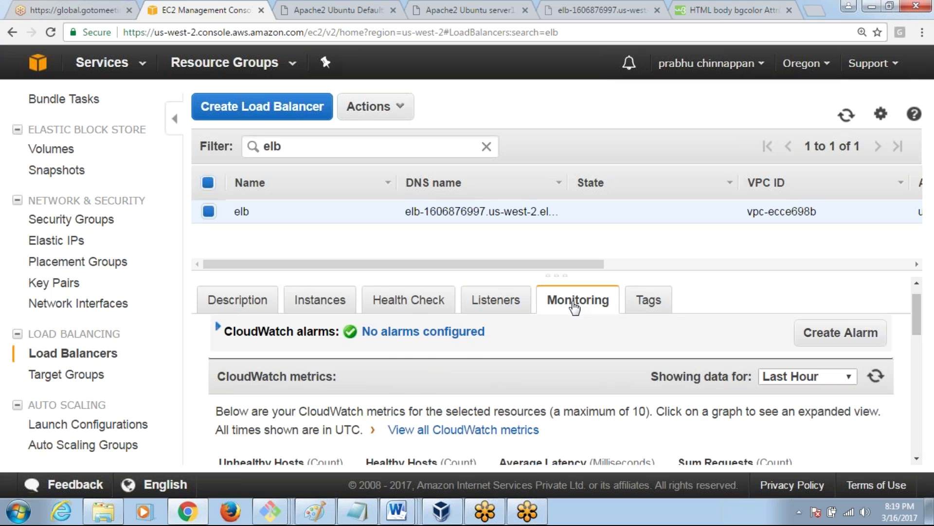
left_click(411, 306)
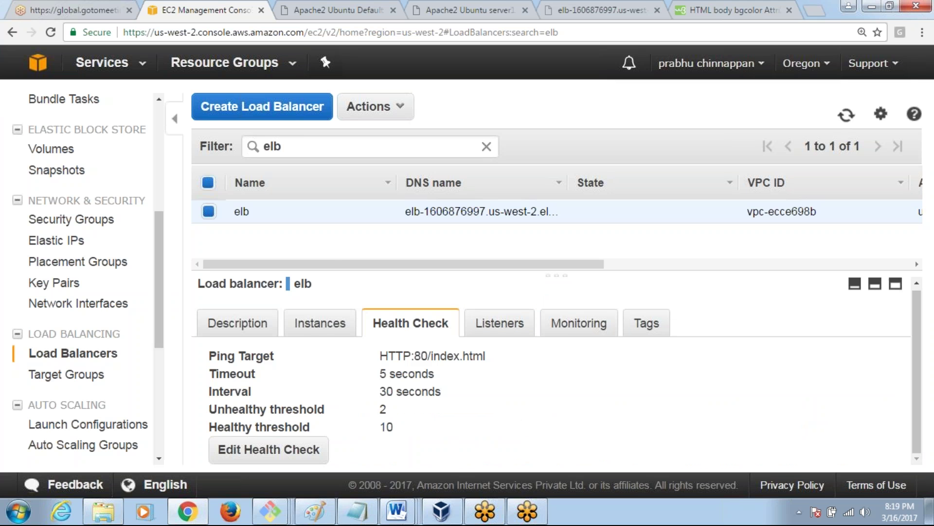
left_click(320, 323)
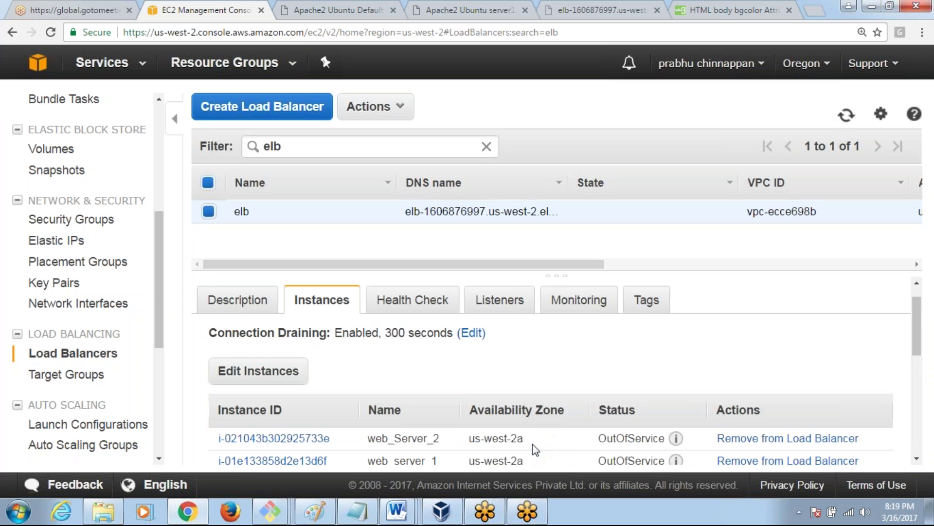
left_click_drag(919, 321, 920, 411)
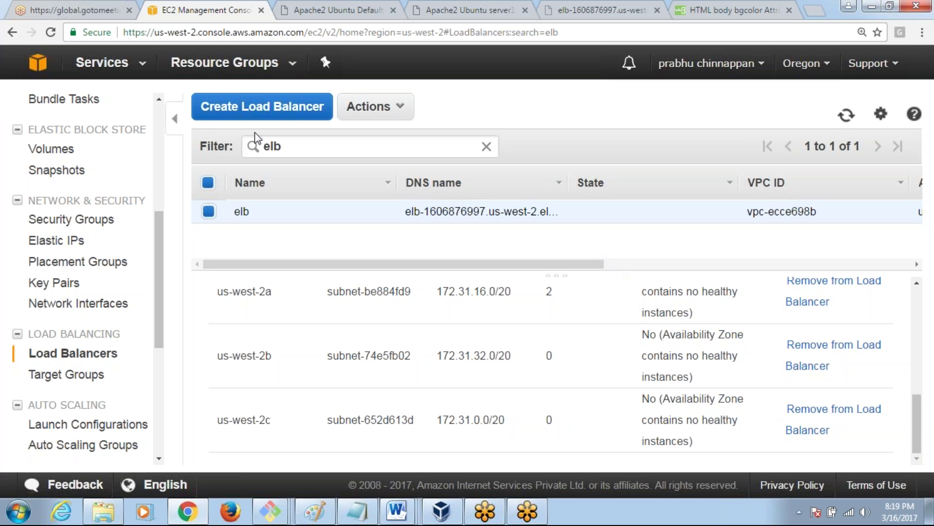
left_click(270, 117)
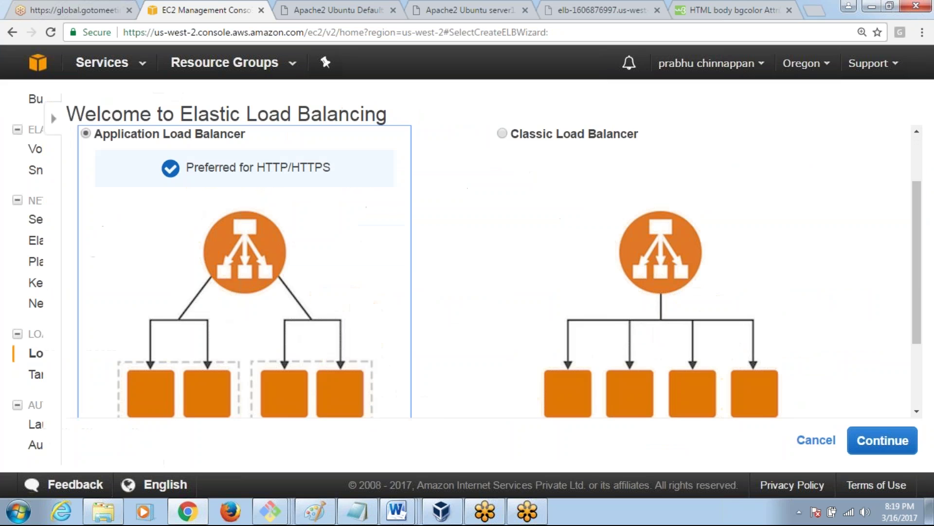
left_click(514, 183)
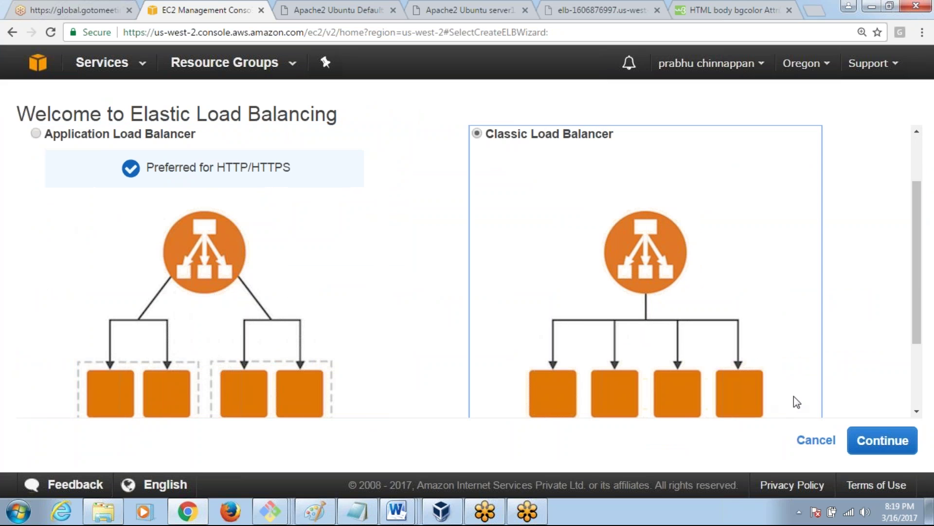
left_click(877, 440)
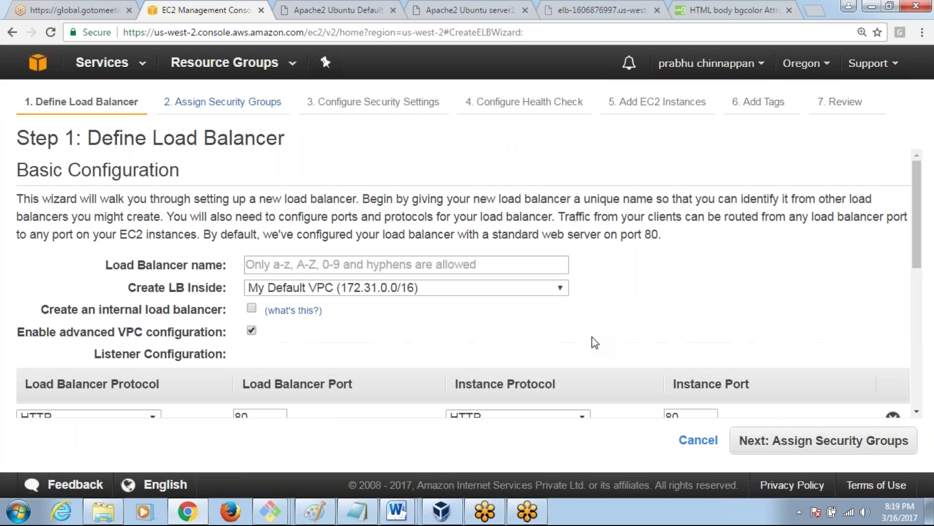
left_click(436, 263)
type("de")
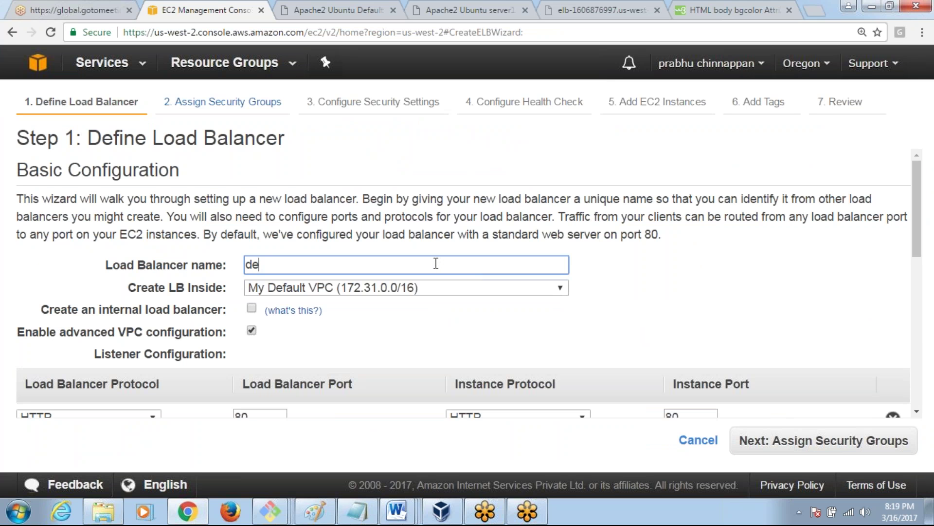
type("mosra")
left_click(346, 288)
left_click(338, 302)
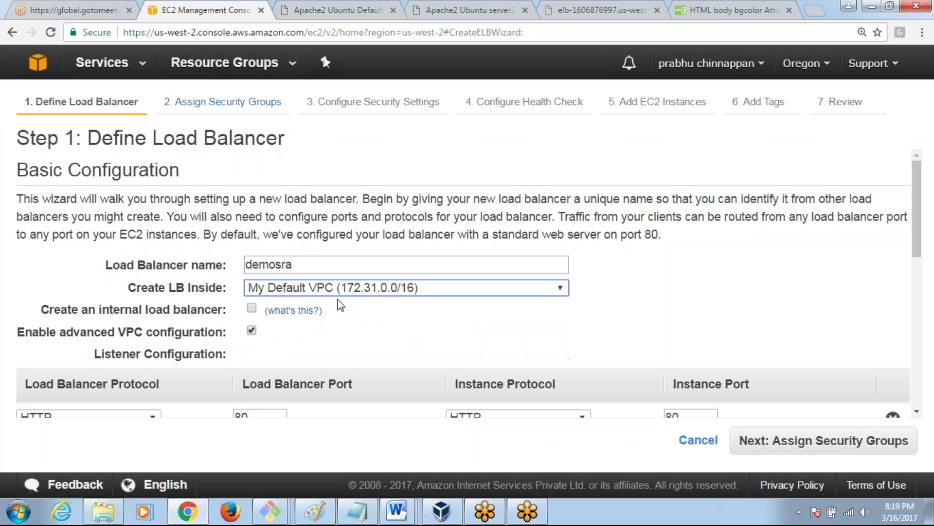
left_click(357, 330)
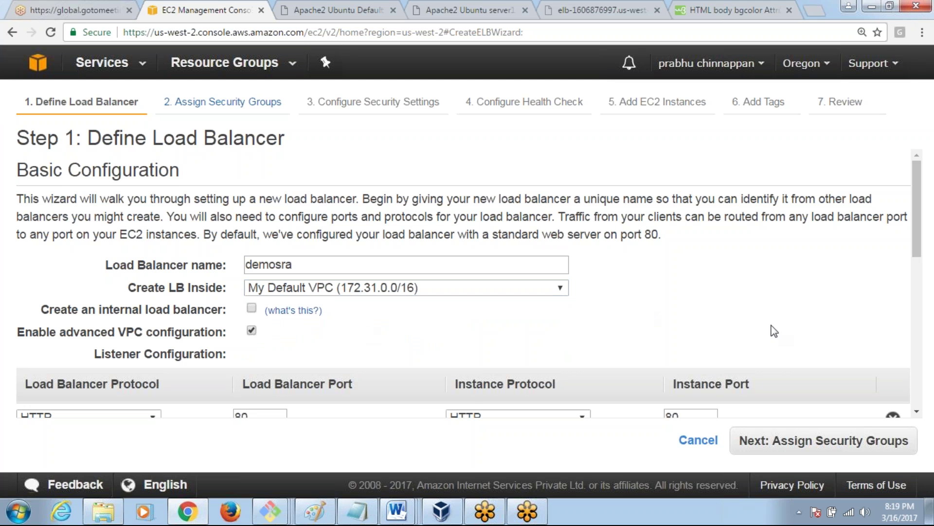
left_click_drag(922, 243, 924, 301)
left_click(791, 450)
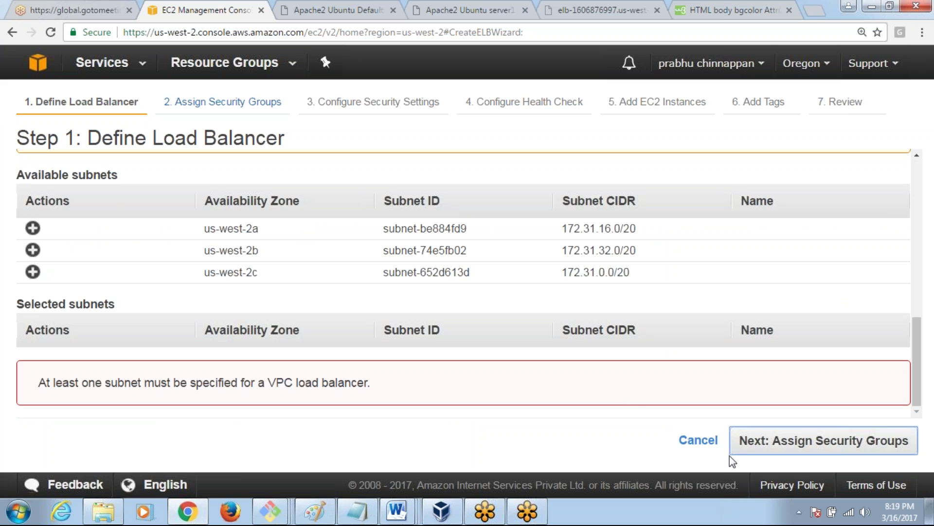
left_click(703, 441)
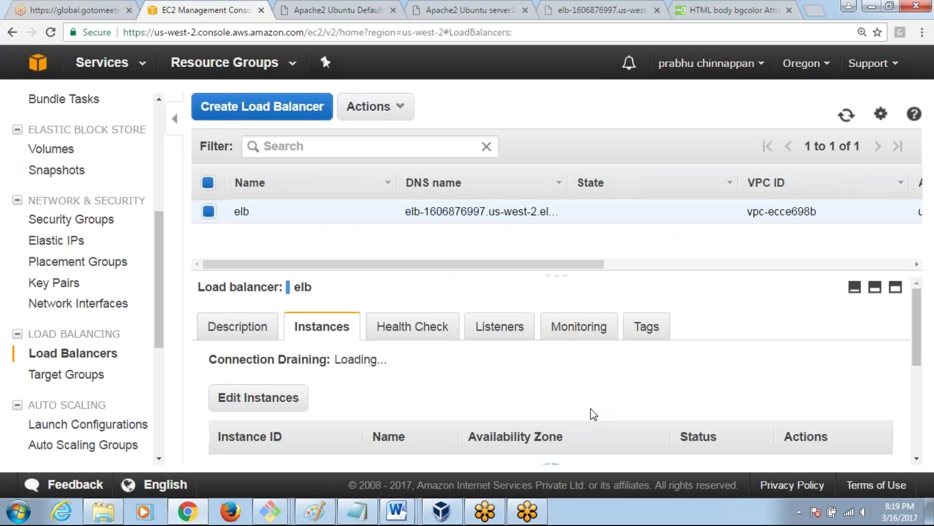
Start creating another load balancer and choose the Classic Load Balancer type
left_click(261, 106)
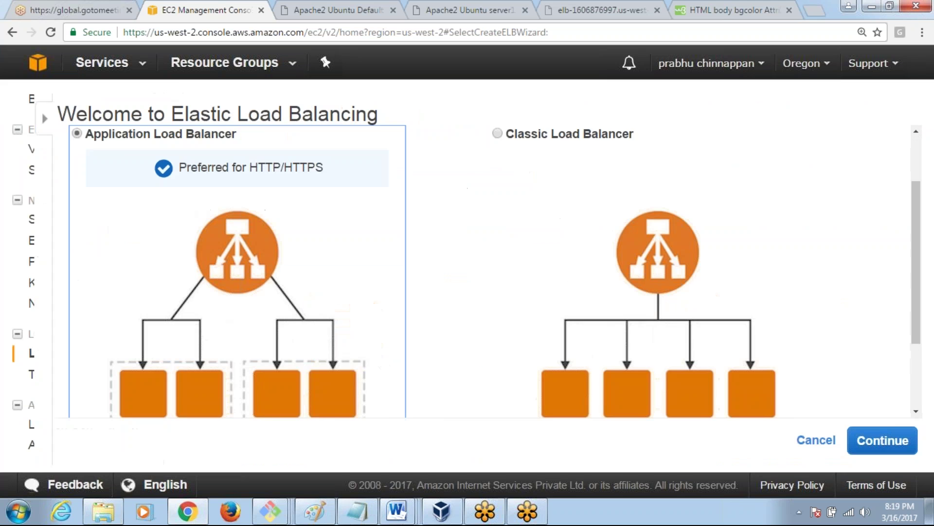
left_click(477, 133)
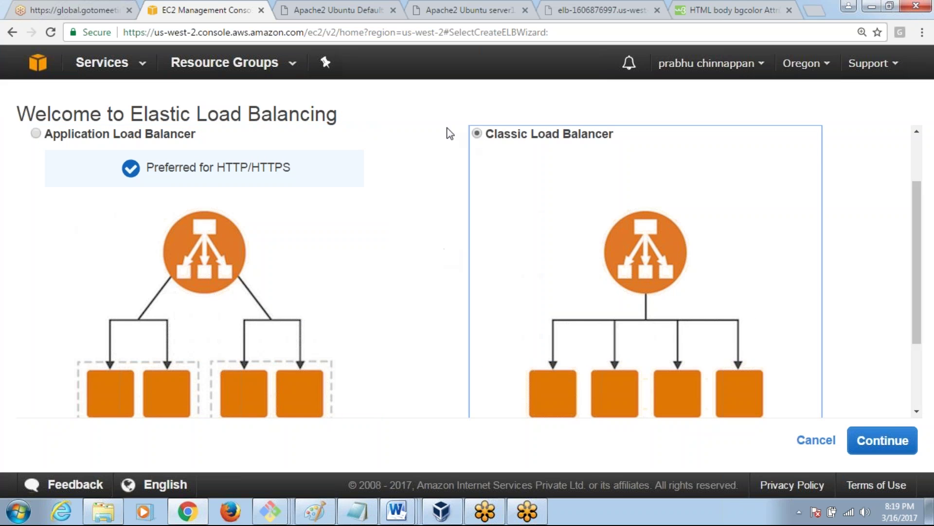
Reload elb's DNS address, compare it with the server1 and server2 Apache pages, and return to the EC2 console
left_click(470, 15)
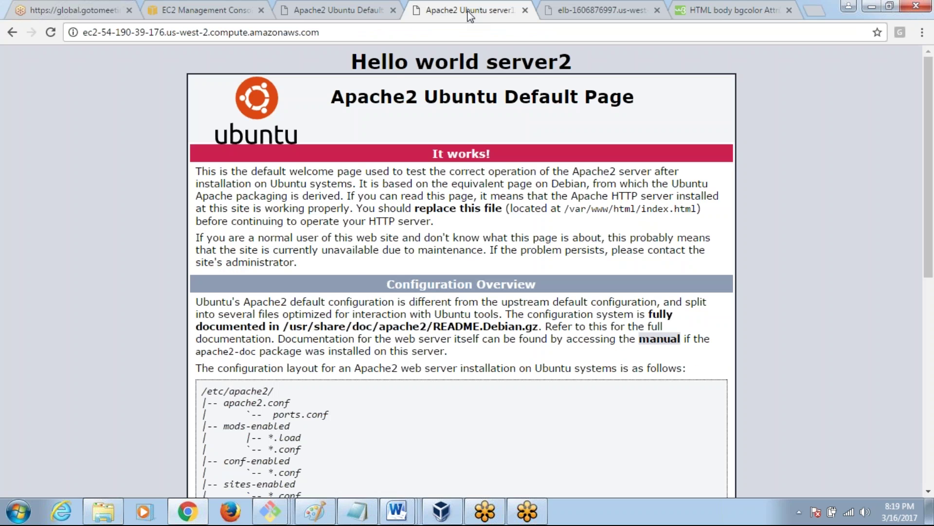
left_click(608, 13)
key("F5")
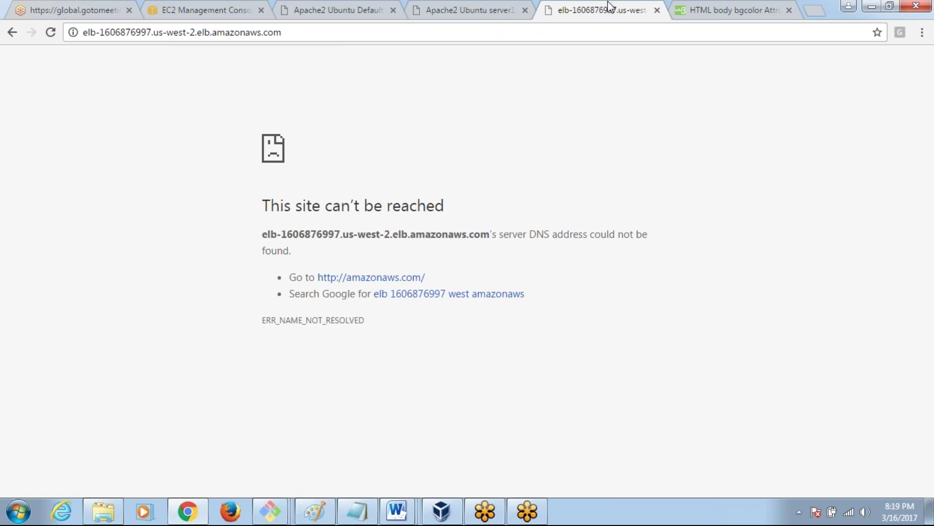
left_click(317, 14)
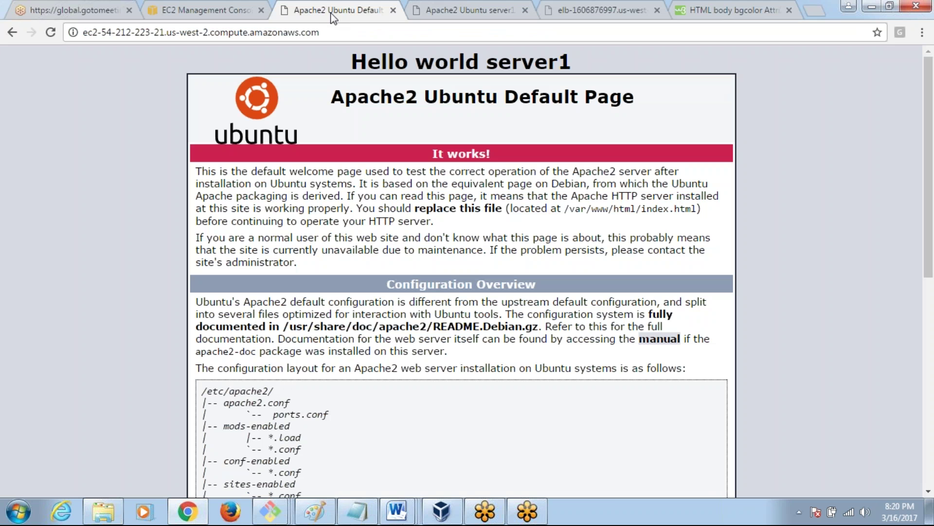
left_click(452, 14)
left_click(579, 13)
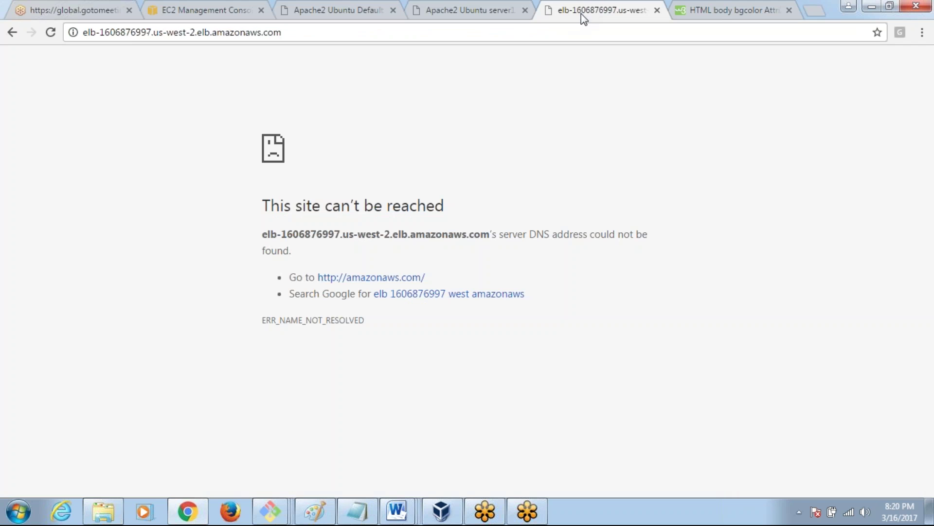
left_click(314, 38)
key("Return")
left_click(350, 7)
left_click(191, 12)
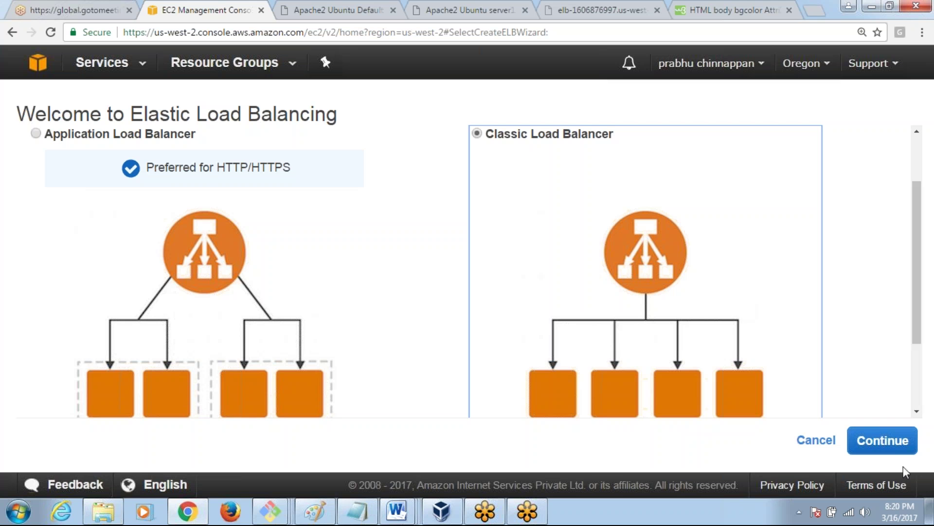
Define the new Classic Load Balancer with the name demo and advanced VPC configuration turned off, and proceed to its security groups
left_click(889, 443)
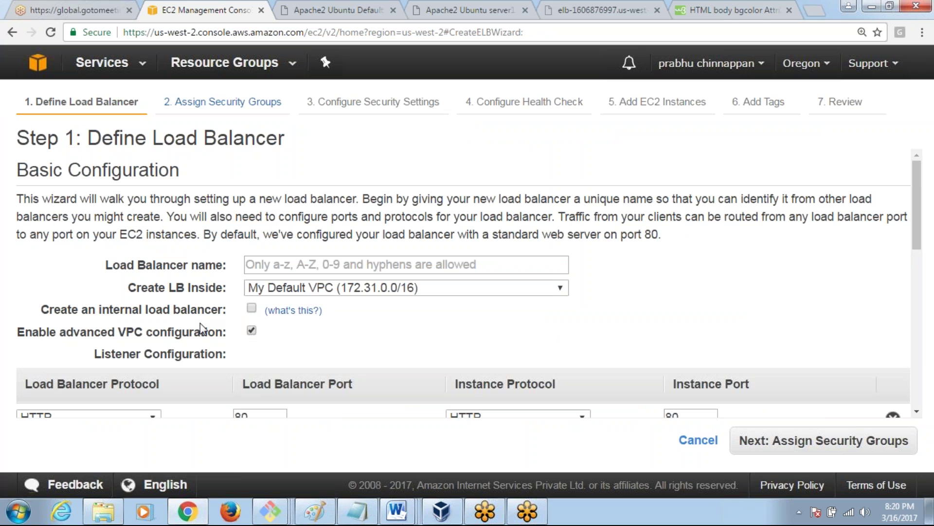
left_click(252, 330)
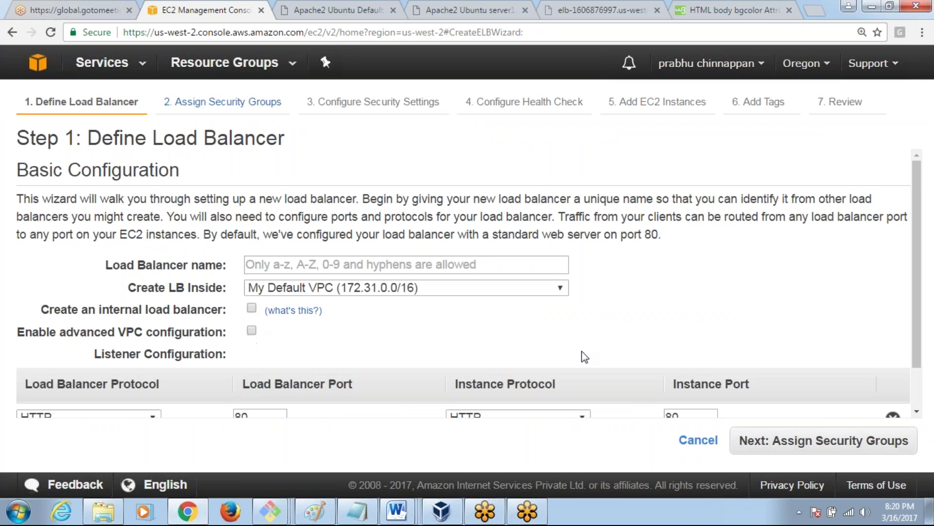
scroll(921, 275, "down", 1)
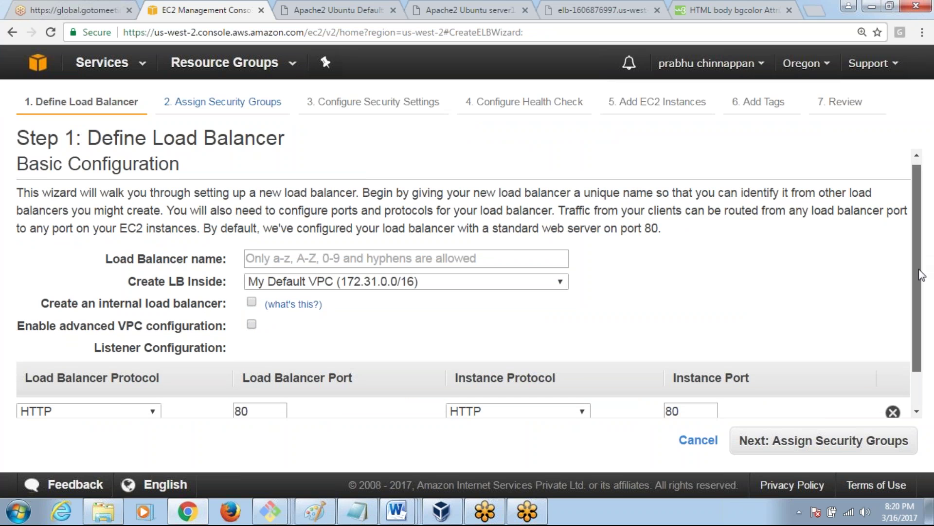
left_click_drag(921, 274, 919, 331)
left_click(799, 442)
left_click(494, 215)
type("demo")
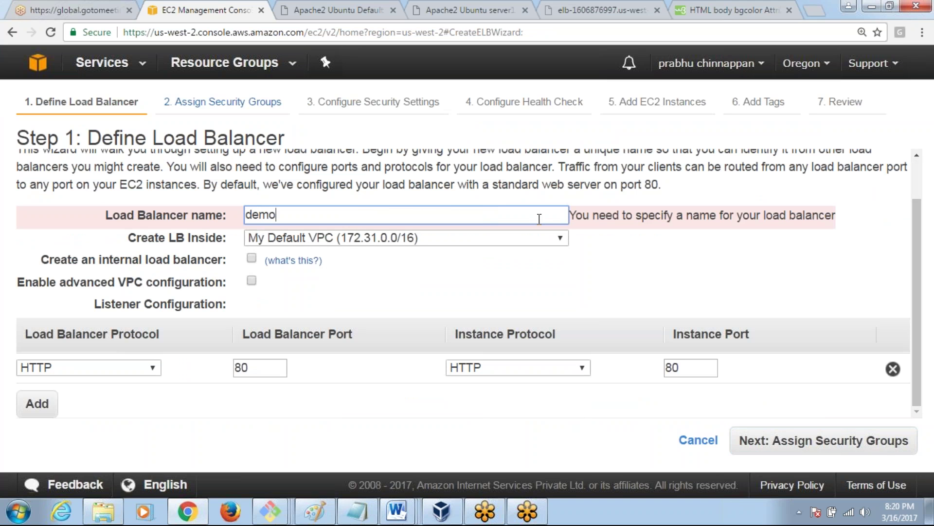
left_click(888, 443)
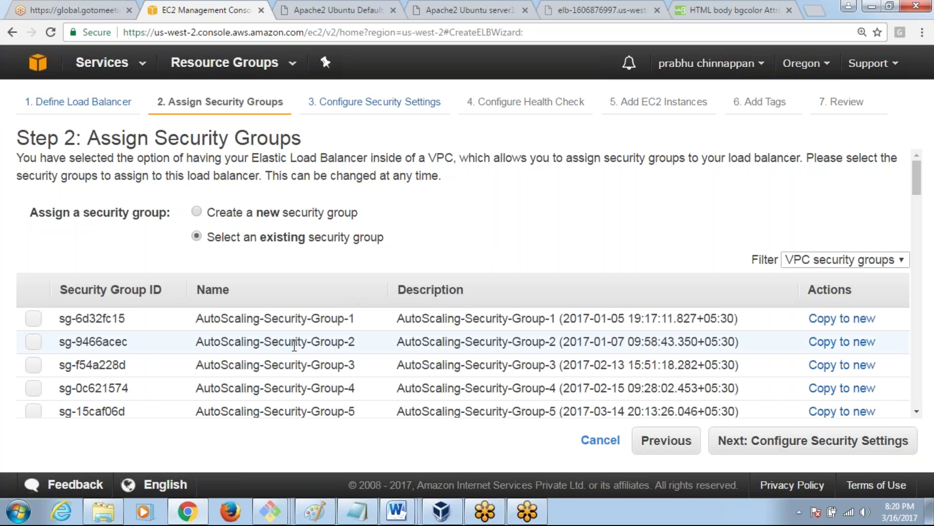
Look through the existing security groups and advance past the security and health check settings to the EC2 instance selection
left_click_drag(921, 188, 923, 219)
scroll(922, 214, "down", 1)
left_click(819, 441)
left_click(822, 442)
left_click(822, 443)
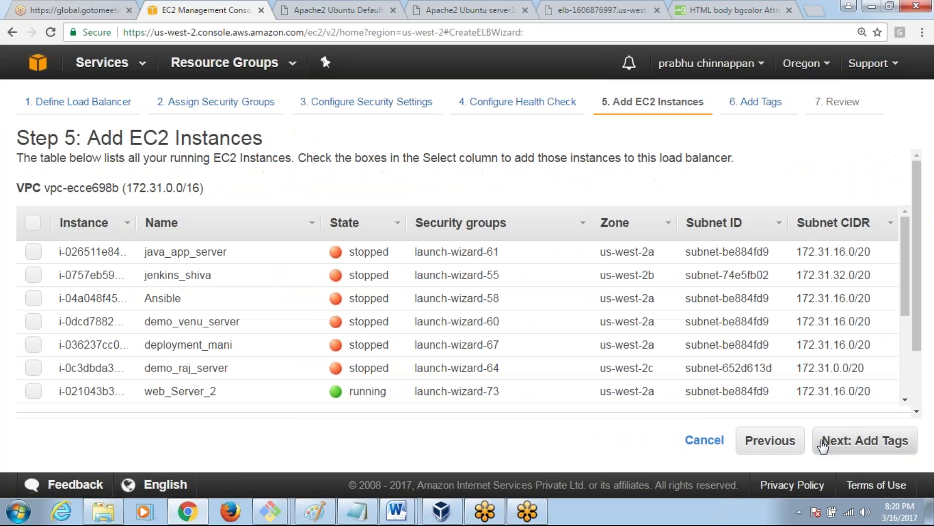
Add web_Server_2 and web_server_1 to the demo load balancer, skip the tags, and create it
left_click(34, 391)
left_click_drag(904, 291, 905, 316)
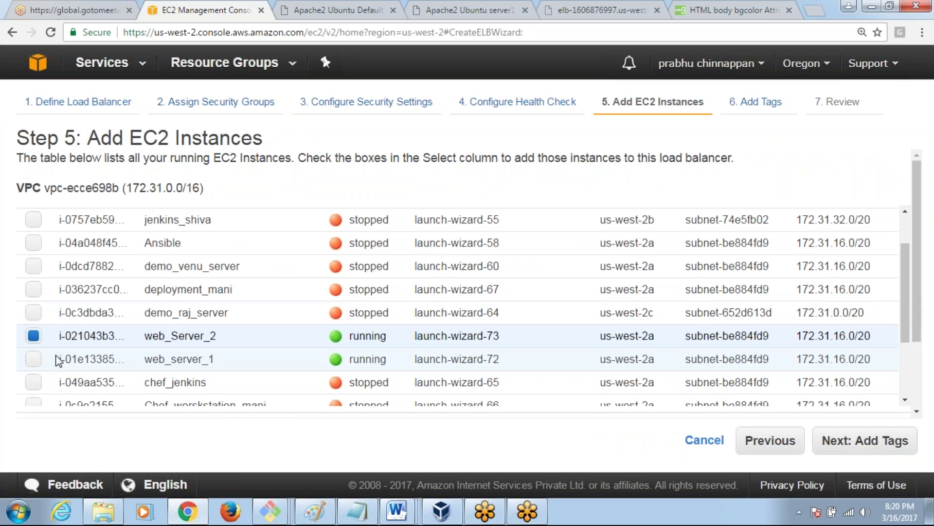
left_click(33, 358)
left_click(895, 441)
left_click(892, 442)
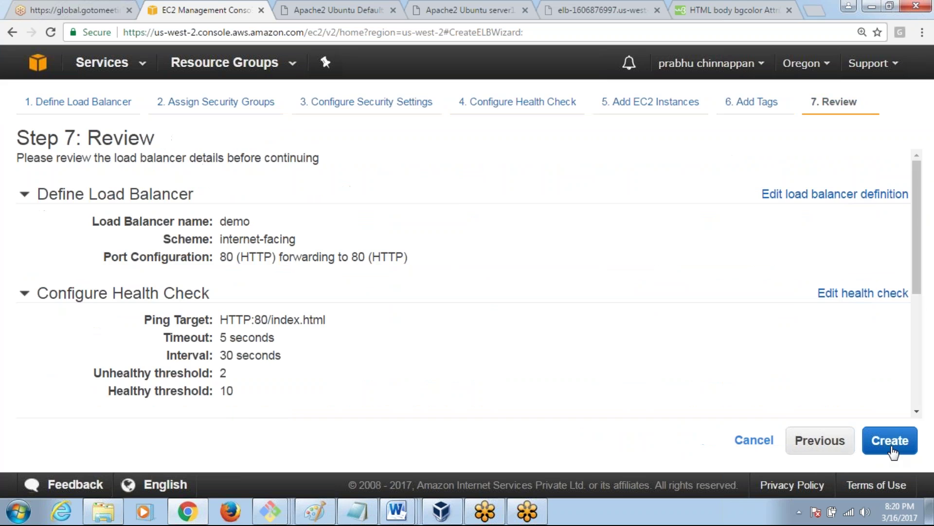
left_click(890, 441)
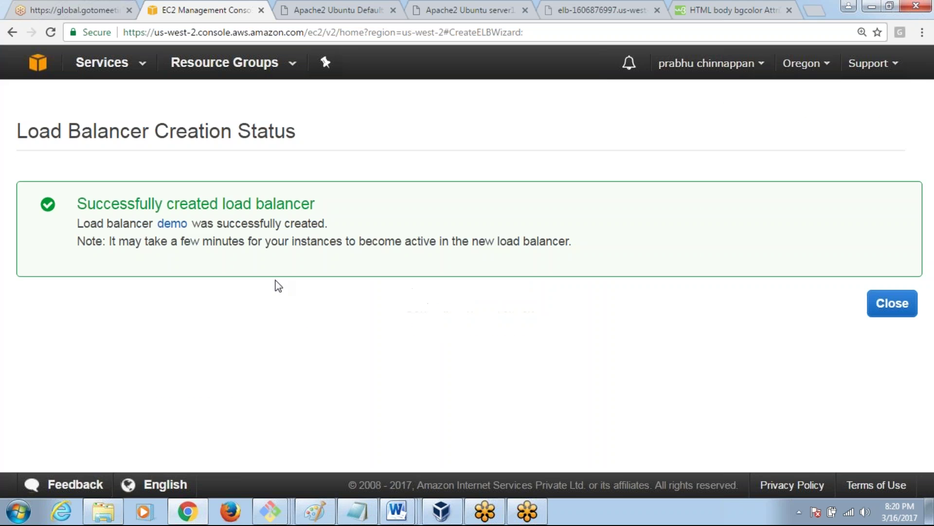
Open the demo load balancer's instances and check the status explanation for web_Server_2
left_click(173, 223)
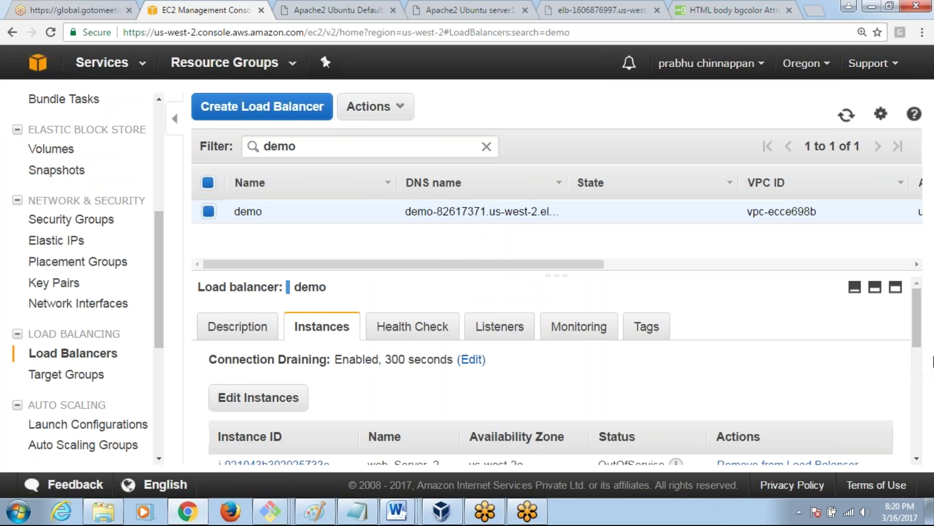
scroll(919, 338, "down", 1)
scroll(918, 338, "down", 2)
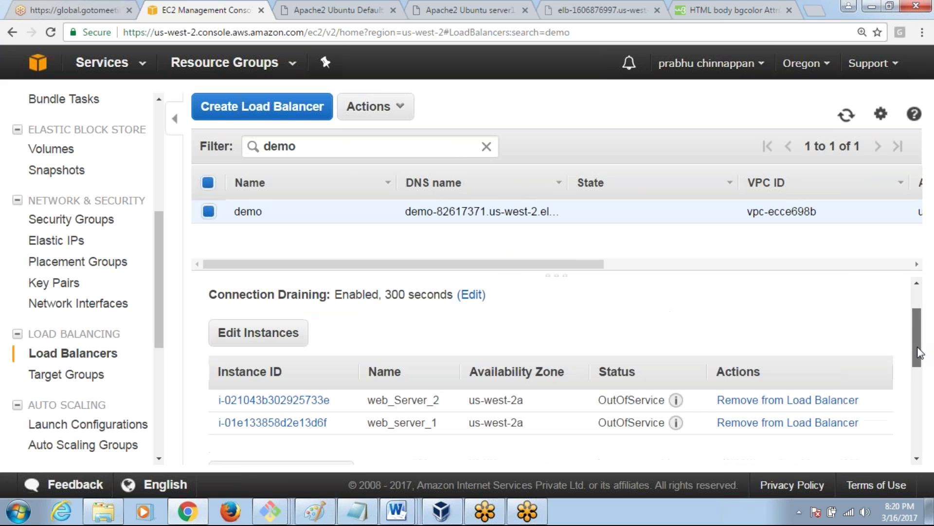
left_click(298, 390)
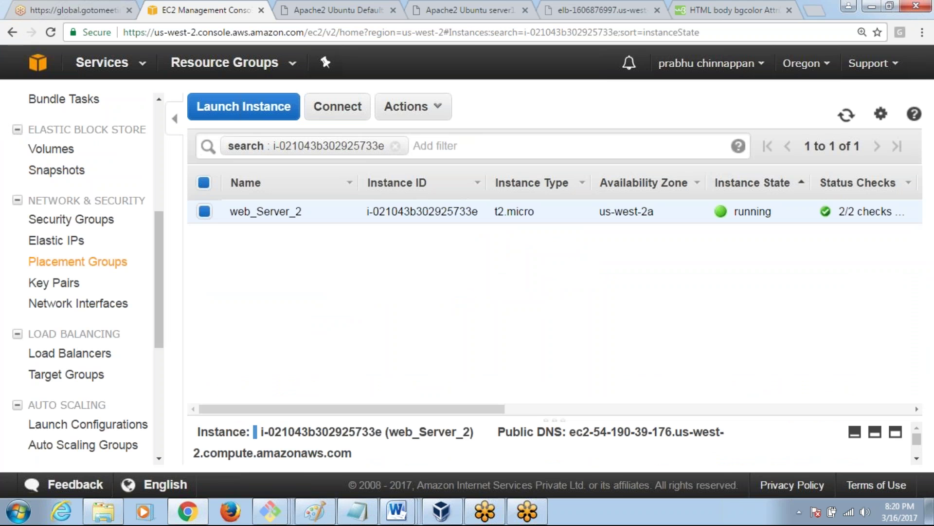
left_click(71, 376)
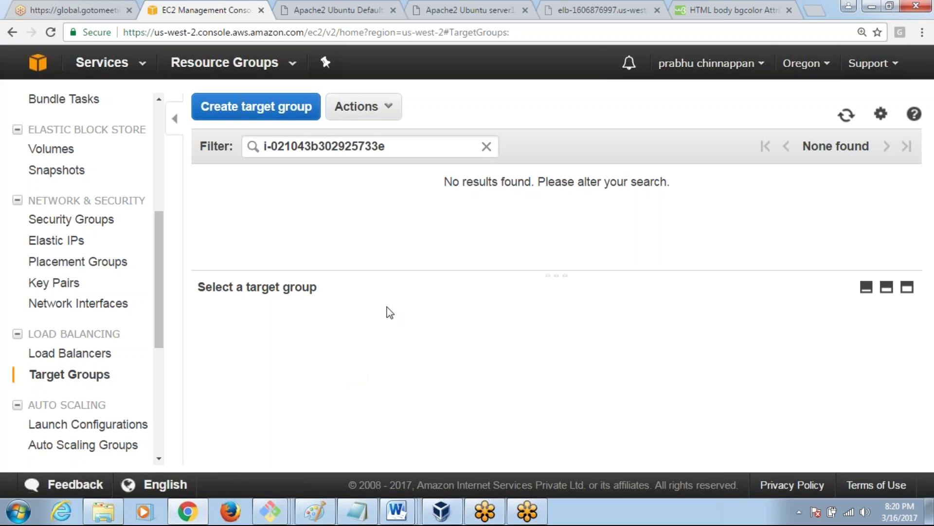
left_click(63, 356)
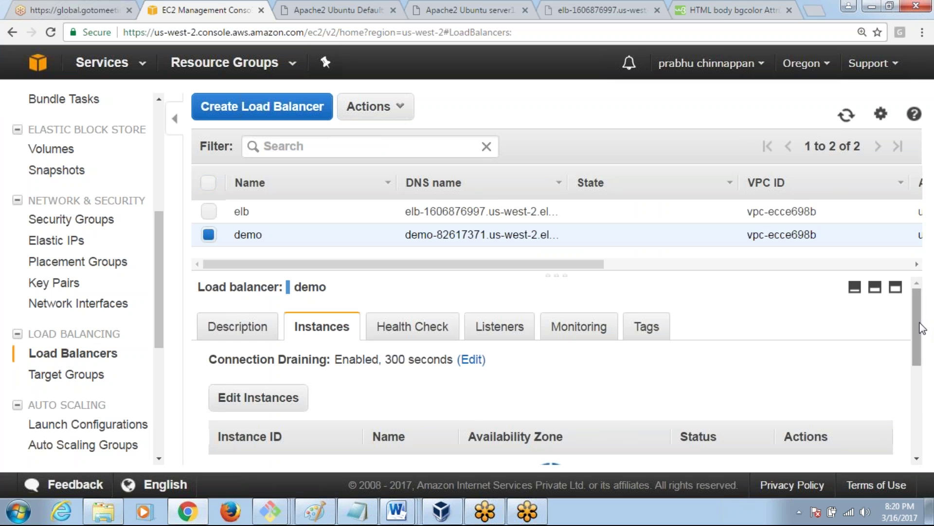
left_click_drag(916, 329, 923, 383)
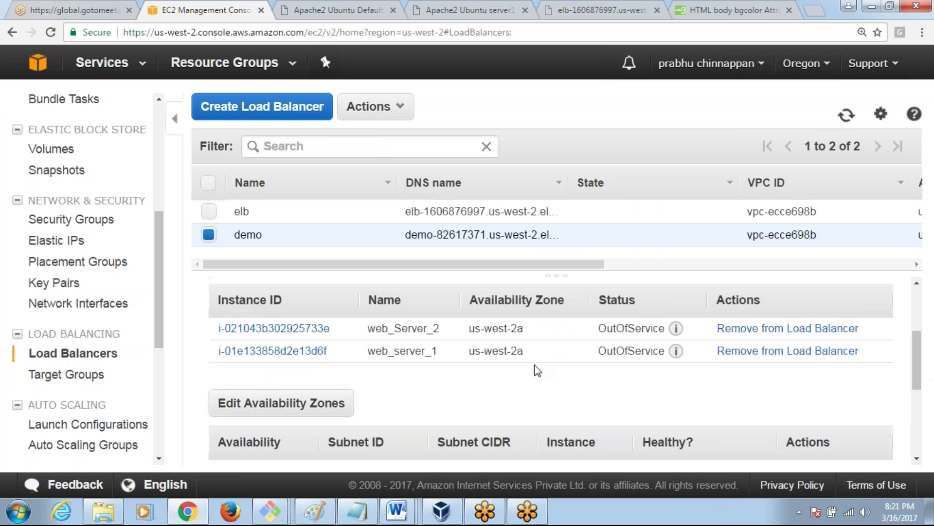
mouse_move(676, 328)
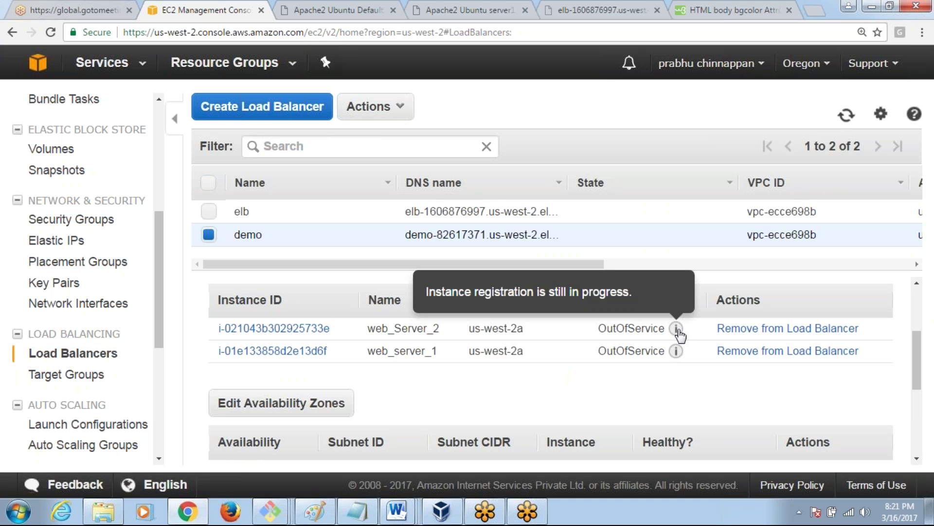
Search Google for "instance registration is still in progress elb" in the browser tab holding the HTML background page
left_click(730, 10)
left_click(538, 28)
type("go")
key("Return")
type("instance re")
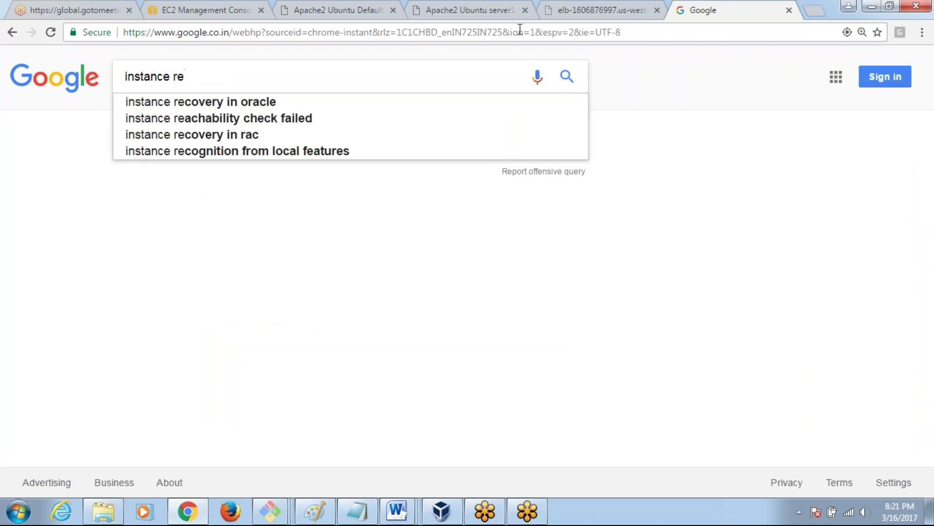
type("gi")
key("Down")
key("Down")
key("Return")
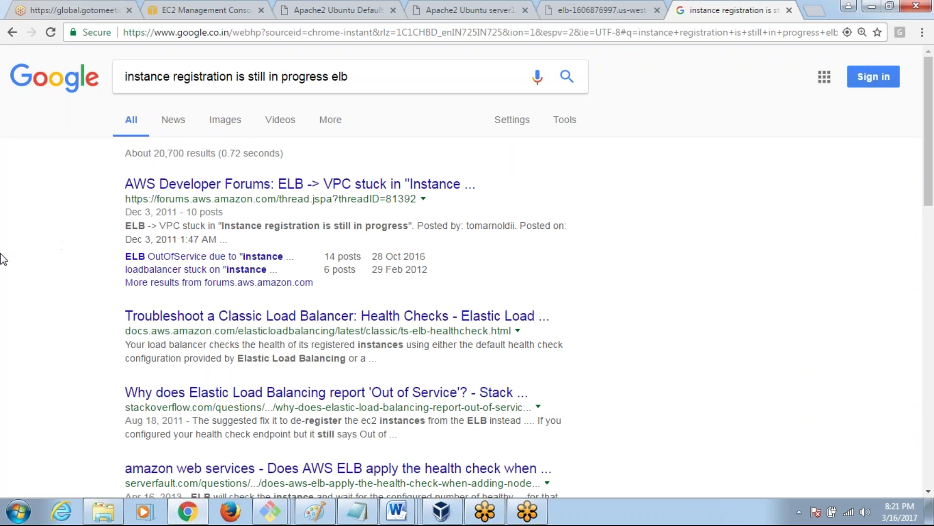
Open the AWS forum thread and the Classic Load Balancer health check troubleshooting guide in separate tabs, and show the guide
right_click(217, 185)
left_click(219, 192)
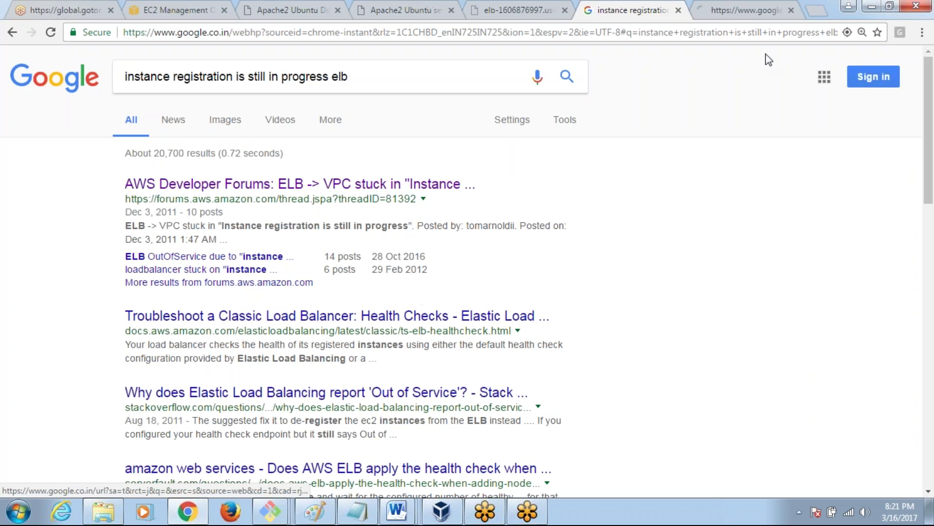
right_click(228, 315)
left_click(263, 324)
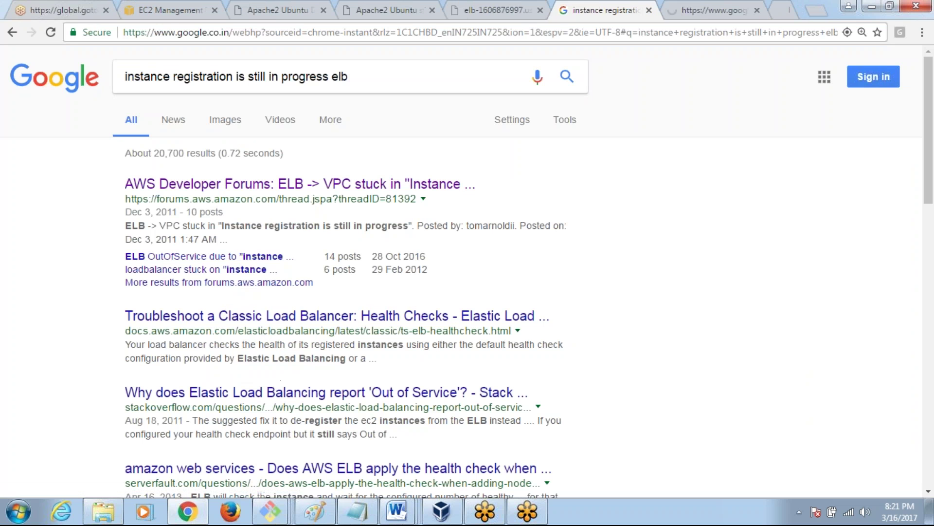
left_click(678, 4)
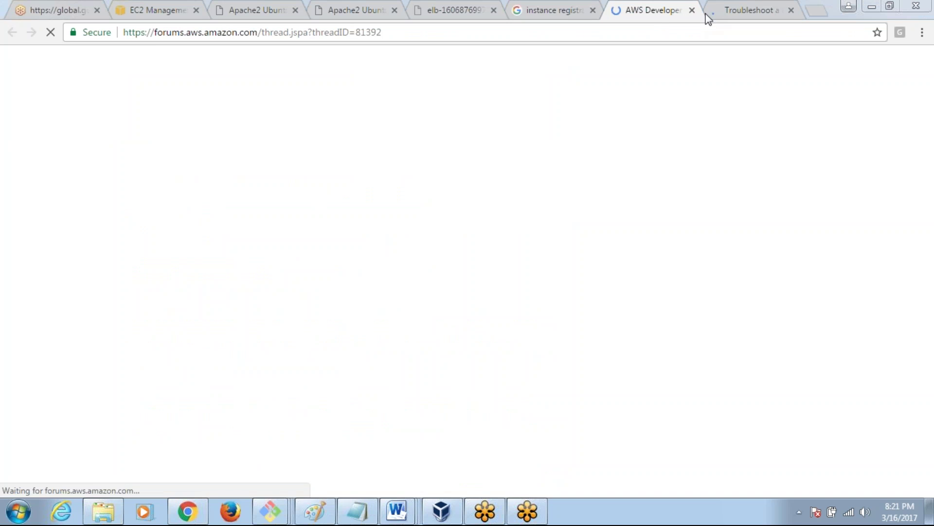
left_click(717, 8)
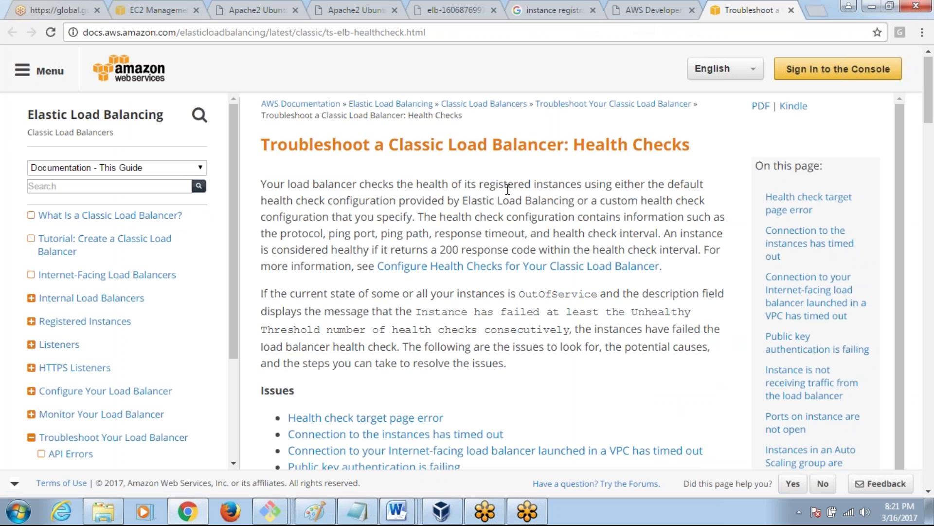
Read the guide's causes and solutions for health check target page errors and timed-out instance connections
scroll(507, 188, "down", 7)
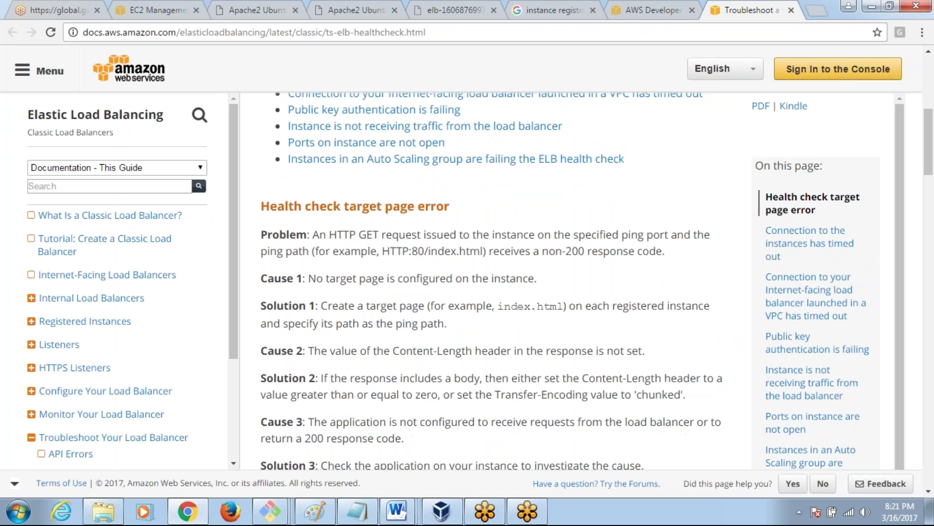
scroll(495, 281, "down", 6)
scroll(496, 281, "up", 3)
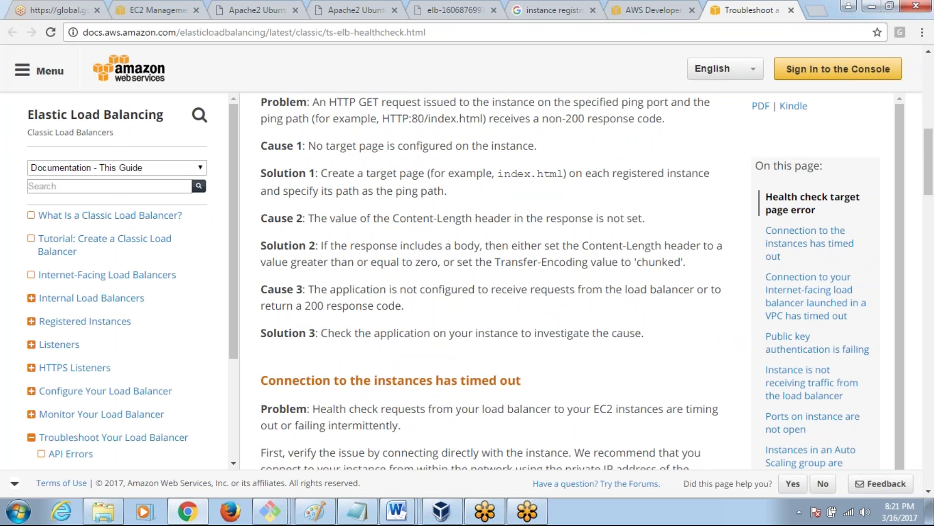
scroll(496, 282, "down", 1)
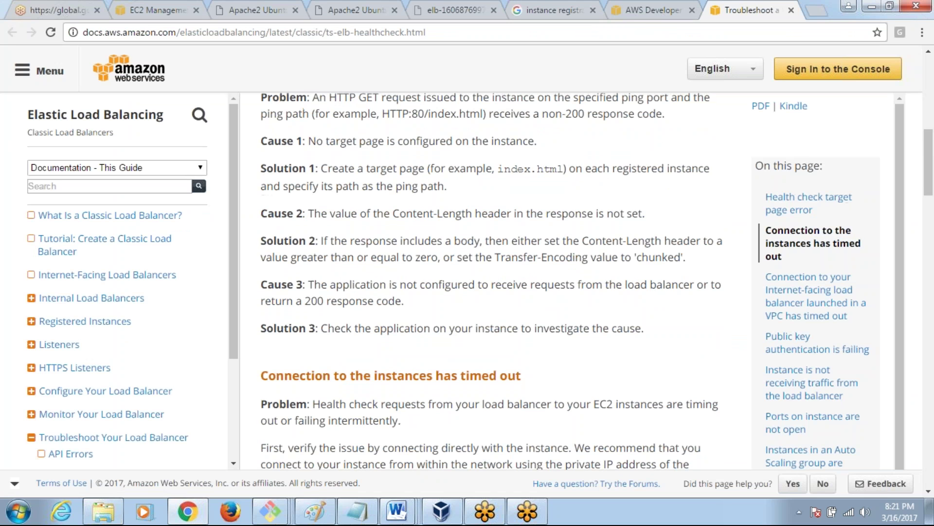
scroll(495, 281, "down", 1)
scroll(496, 281, "down", 1)
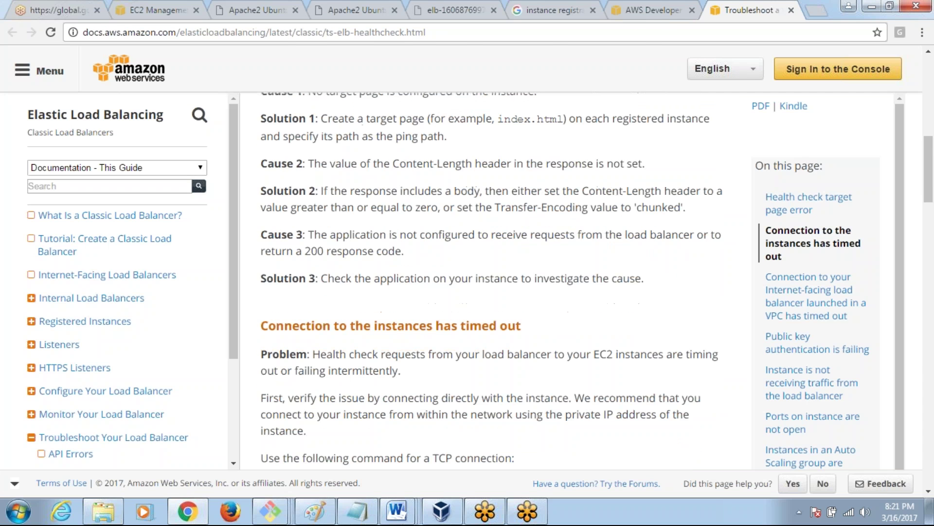
scroll(495, 281, "down", 1)
scroll(495, 281, "down", 2)
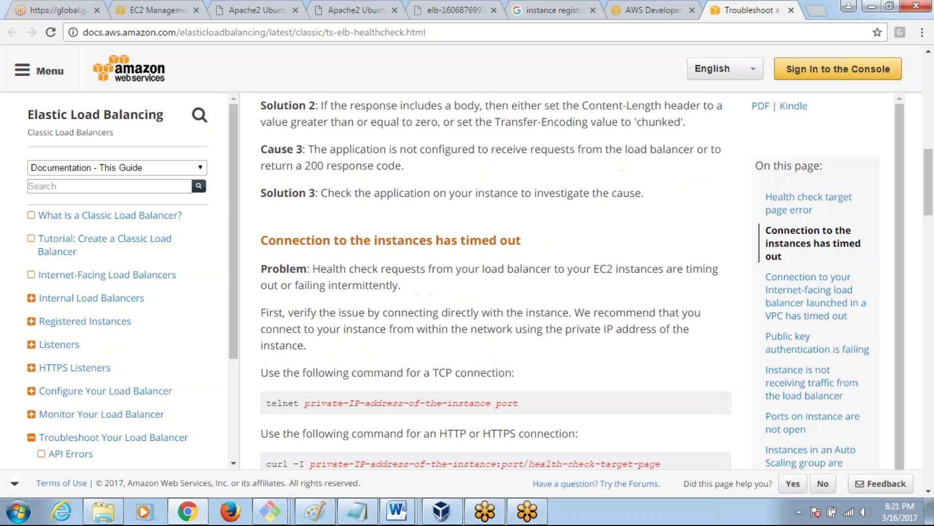
scroll(496, 281, "down", 3)
scroll(495, 281, "down", 5)
scroll(495, 282, "down", 3)
scroll(495, 282, "up", 1)
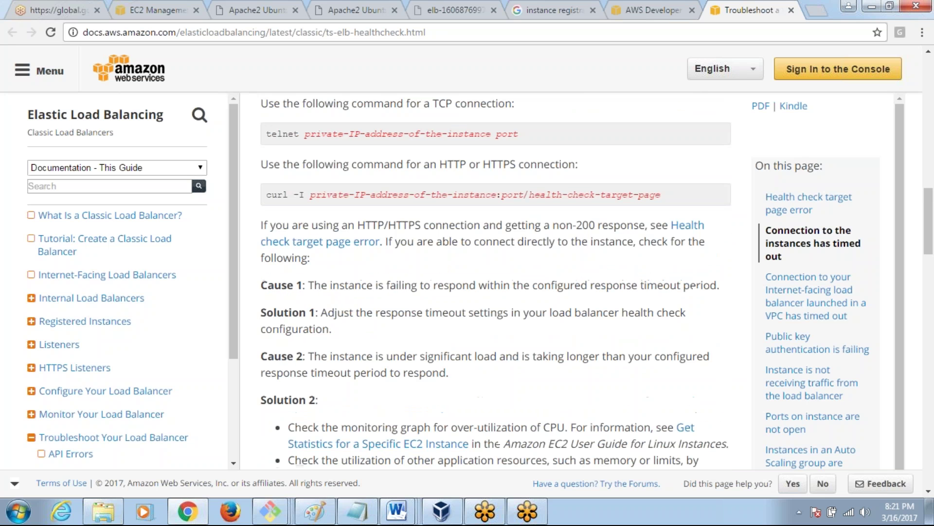
scroll(495, 281, "up", 2)
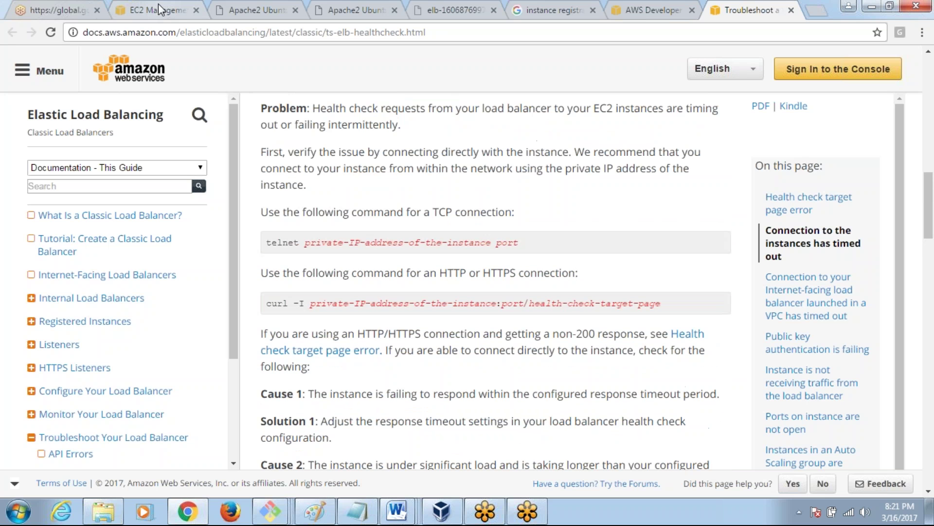
Return to the EC2 console and open the instance list from the dashboard to view the running web servers
left_click(160, 9)
scroll(156, 181, "up", 1)
scroll(157, 181, "up", 5)
left_click(73, 101)
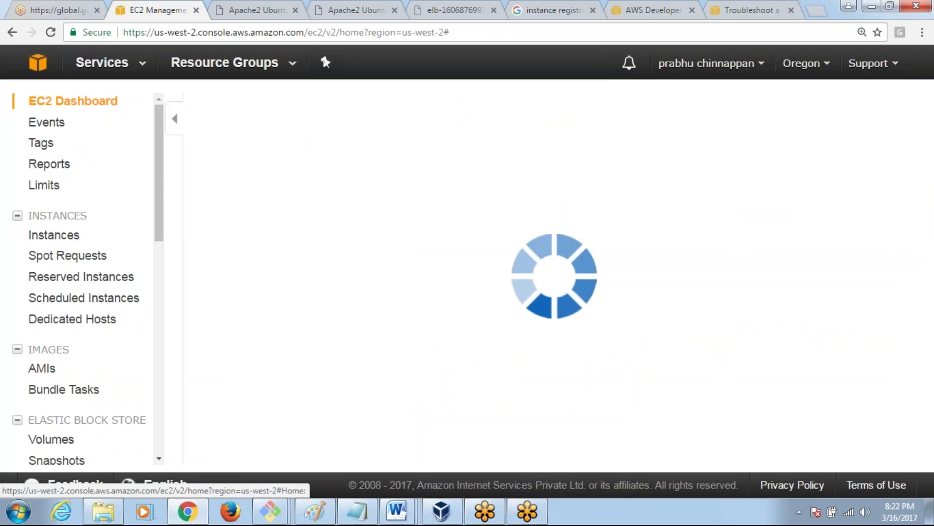
left_click(337, 163)
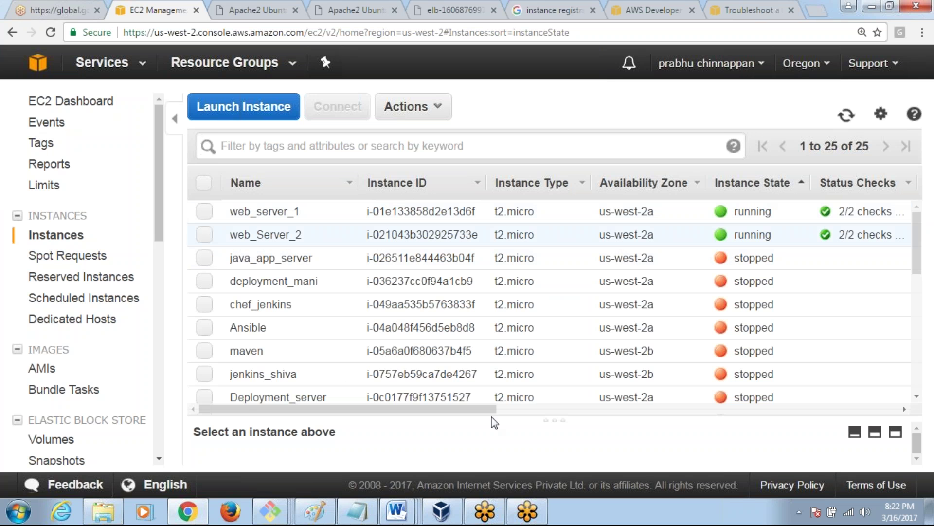
Read the question and replies in the AWS forum thread about ELB instance registration stuck in a VPC
left_click(621, 12)
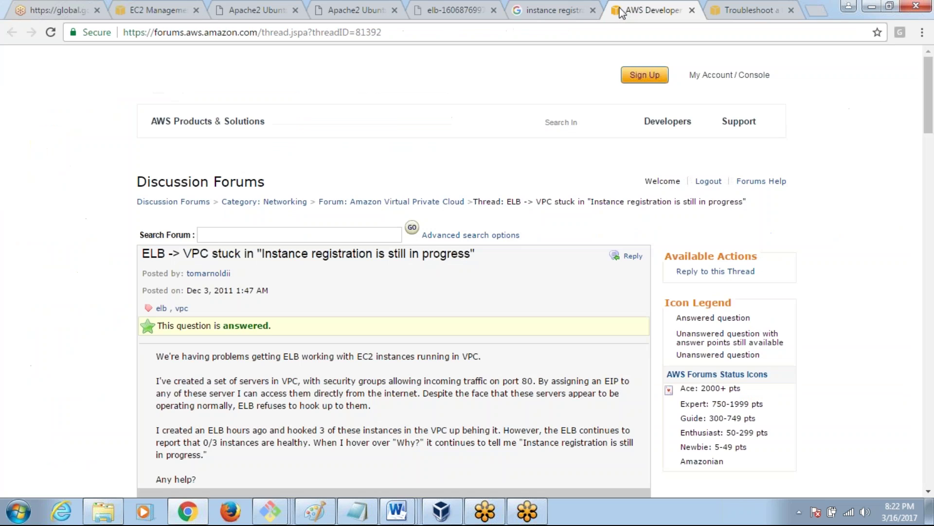
scroll(16, 283, "down", 4)
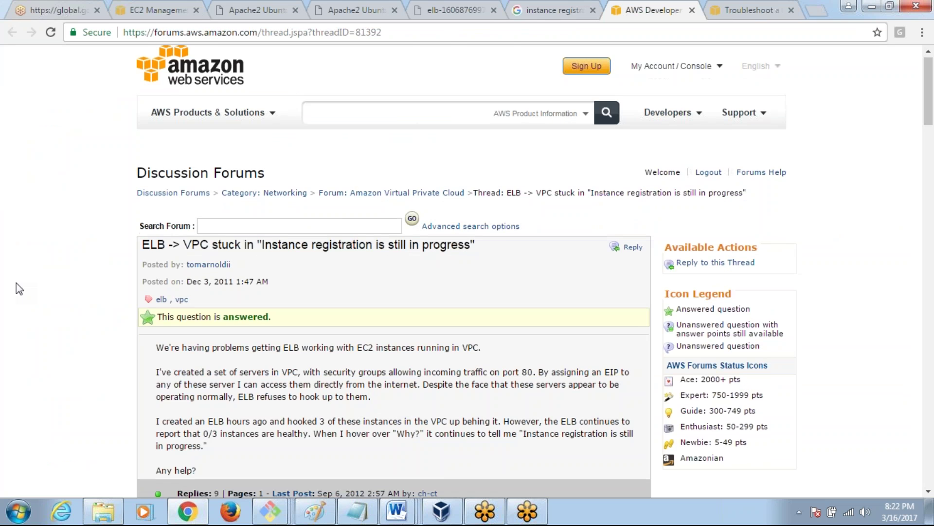
scroll(16, 282, "down", 5)
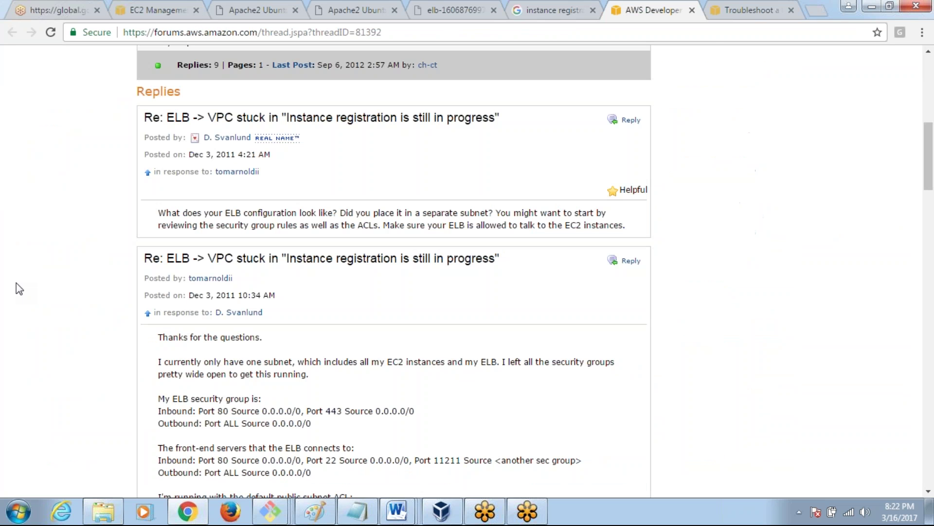
scroll(16, 282, "down", 2)
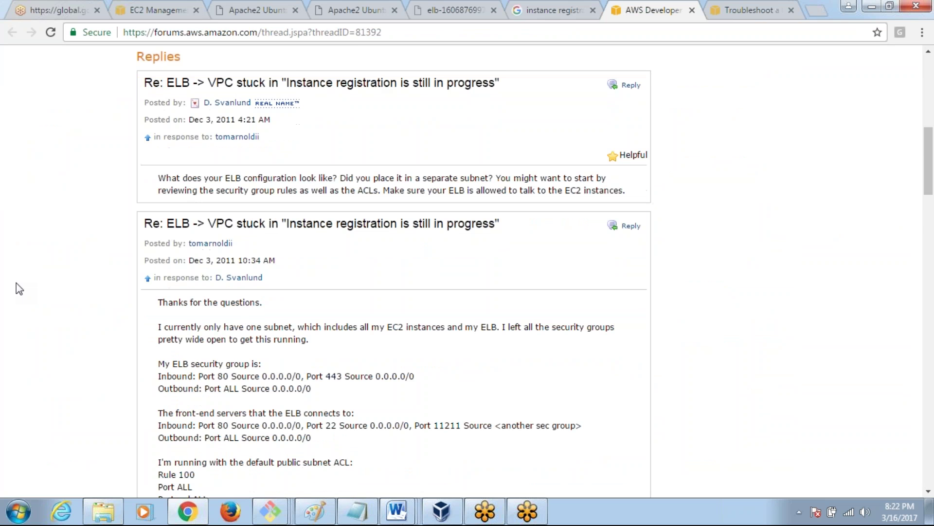
Read the AWS forum replies on ELB security groups, missing health check requests and the answer from AWS support
scroll(16, 282, "down", 2)
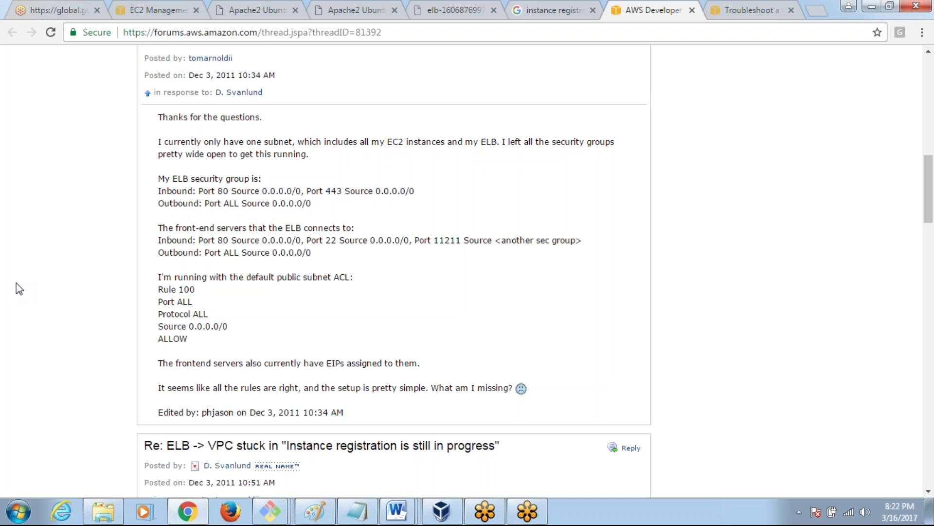
scroll(16, 283, "down", 4)
scroll(16, 282, "down", 1)
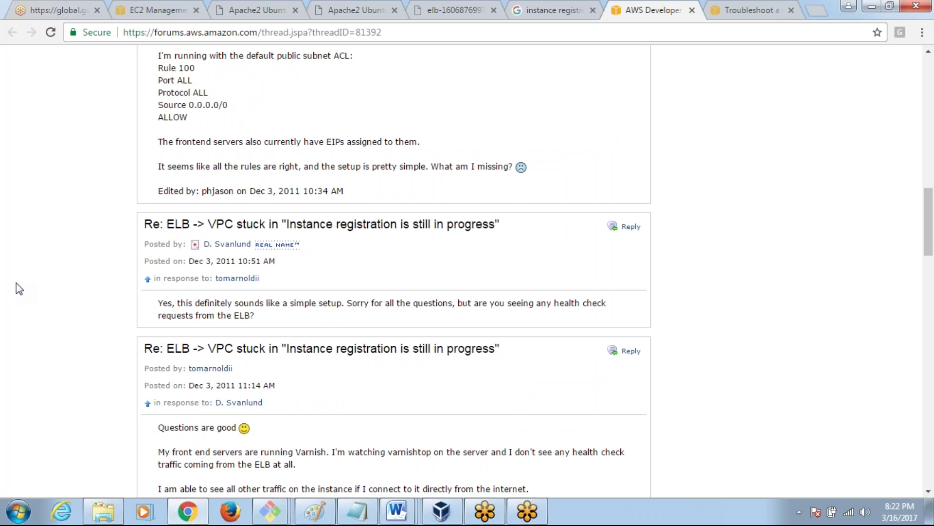
scroll(17, 282, "down", 2)
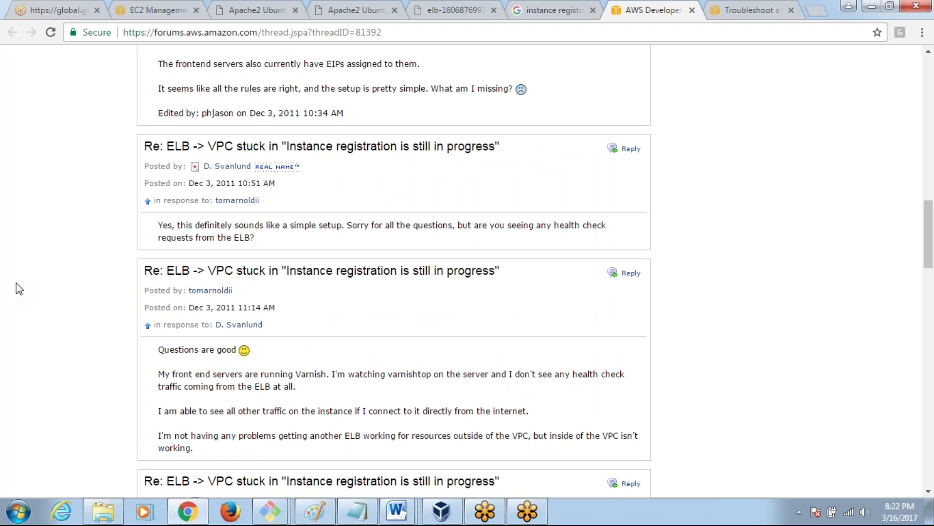
scroll(17, 283, "down", 1)
scroll(16, 282, "down", 1)
scroll(16, 283, "down", 1)
scroll(16, 283, "down", 1)
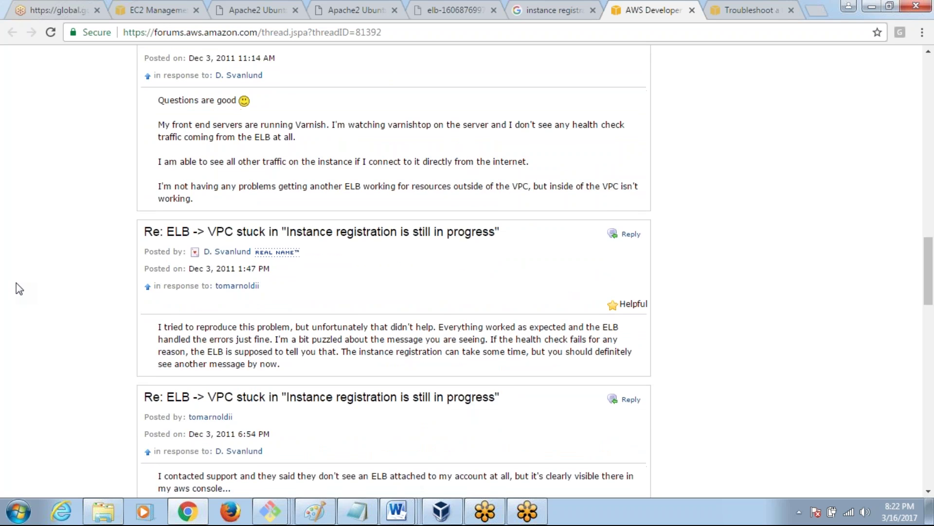
scroll(16, 283, "down", 2)
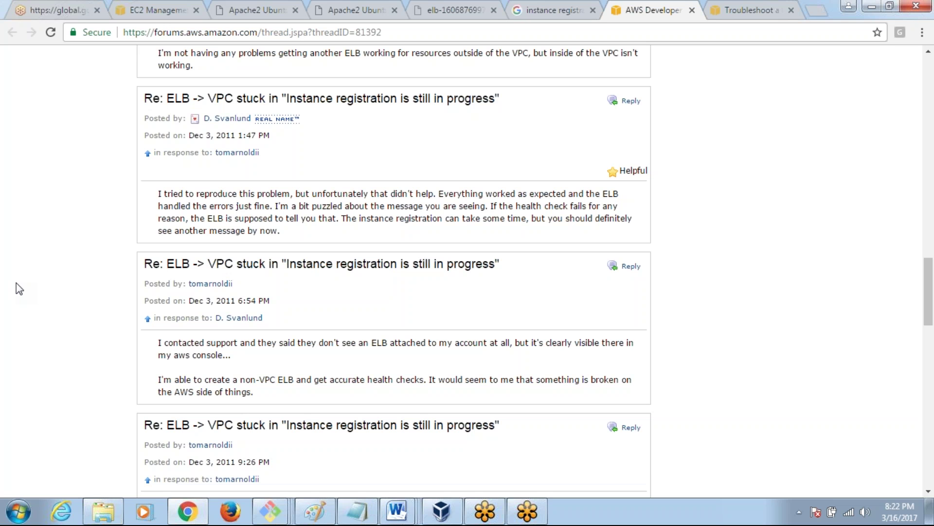
scroll(16, 289, "down", 1)
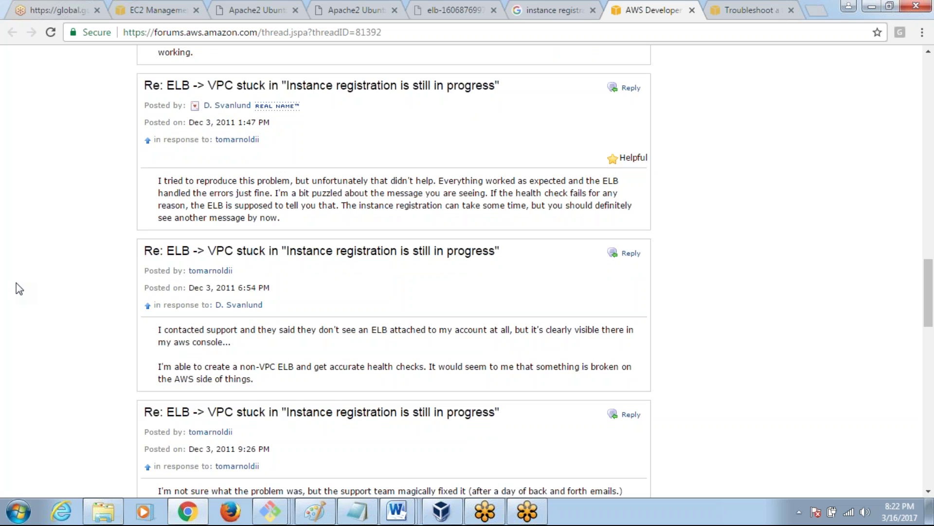
scroll(16, 283, "down", 3)
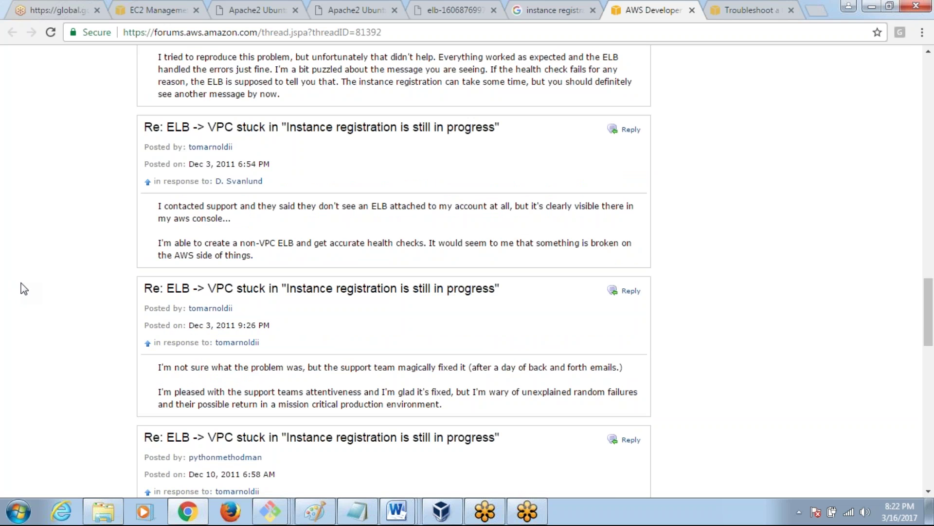
left_click_drag(253, 255, 158, 207)
Look over the EC2 console's instance list and the Classic Load Balancer health check troubleshooting guide
left_click(132, 9)
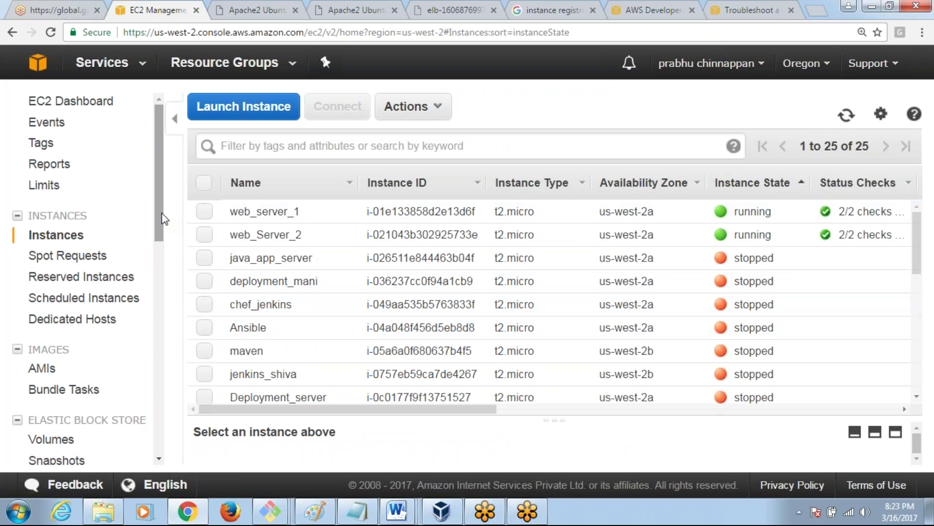
left_click_drag(162, 215, 154, 291)
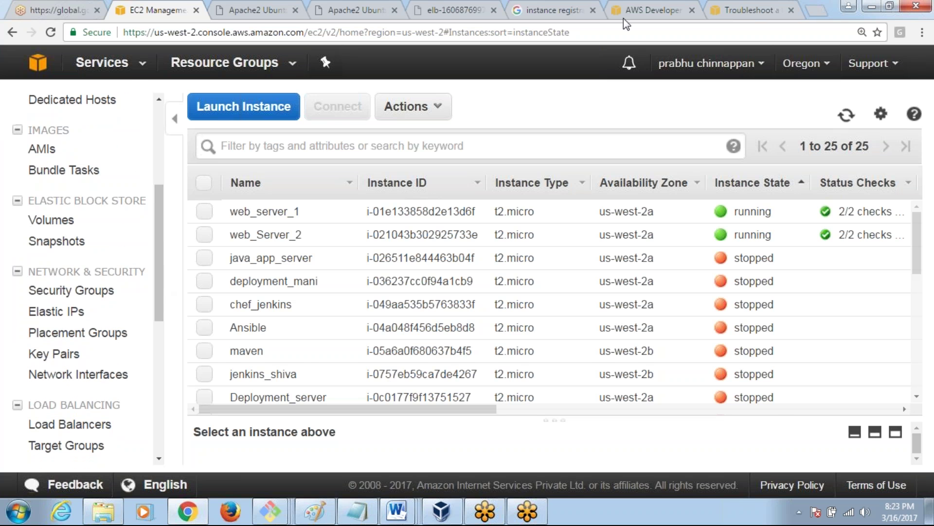
left_click(746, 11)
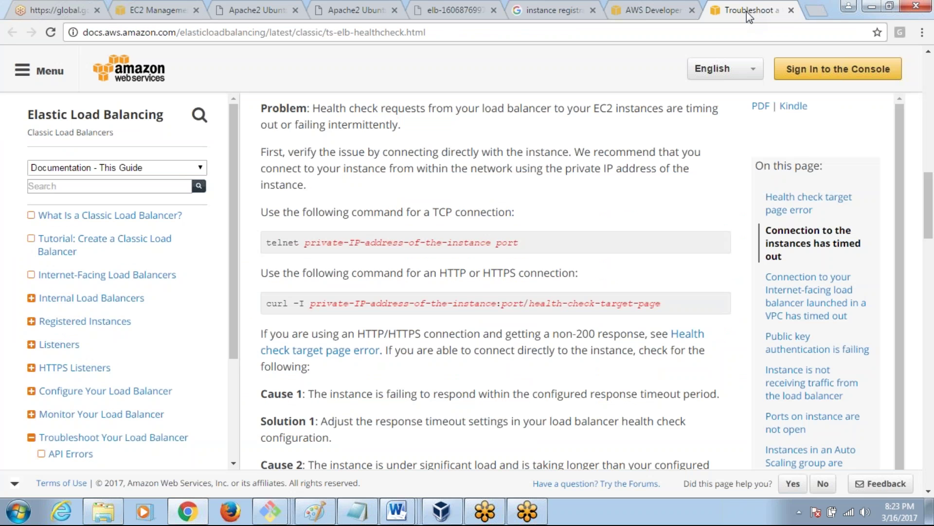
Return to the AWS forum thread and read the remaining replies, including the source security group configuration in the December 10 post
left_click(665, 8)
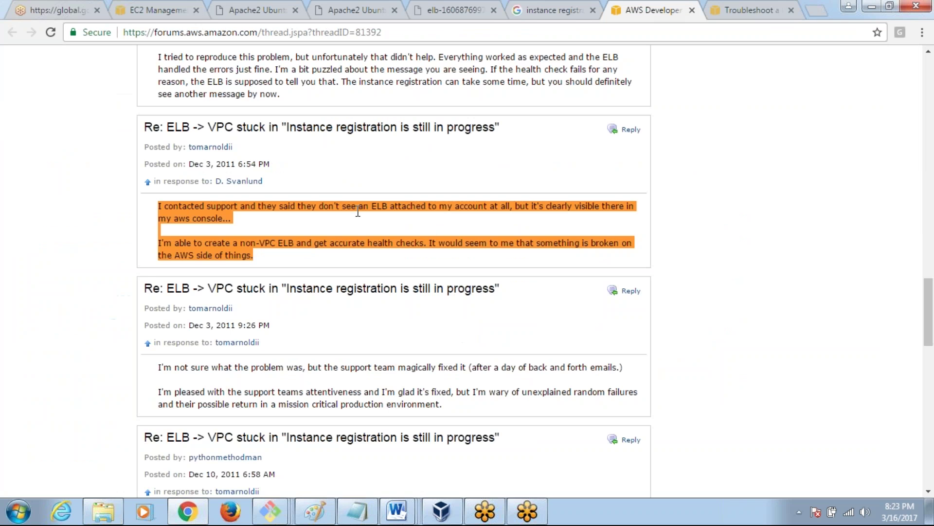
left_click(148, 246)
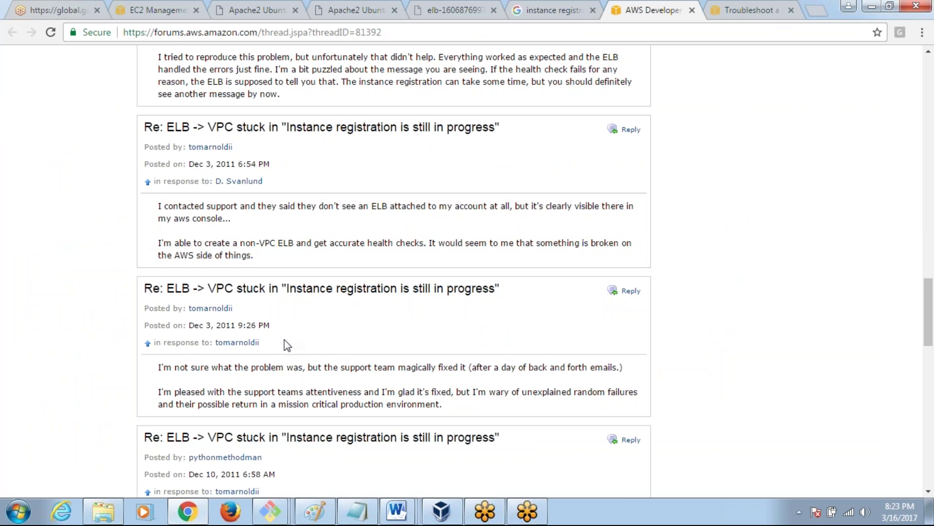
scroll(253, 381, "down", 1)
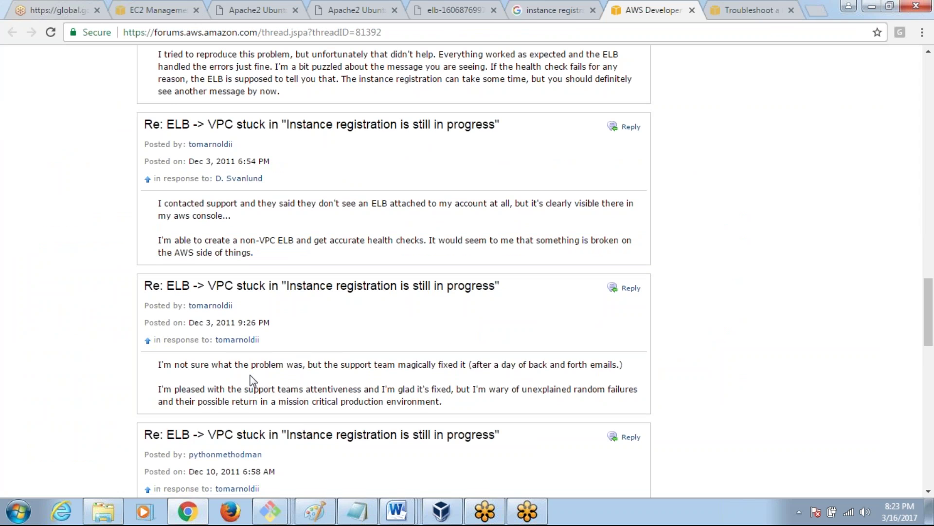
scroll(252, 381, "down", 3)
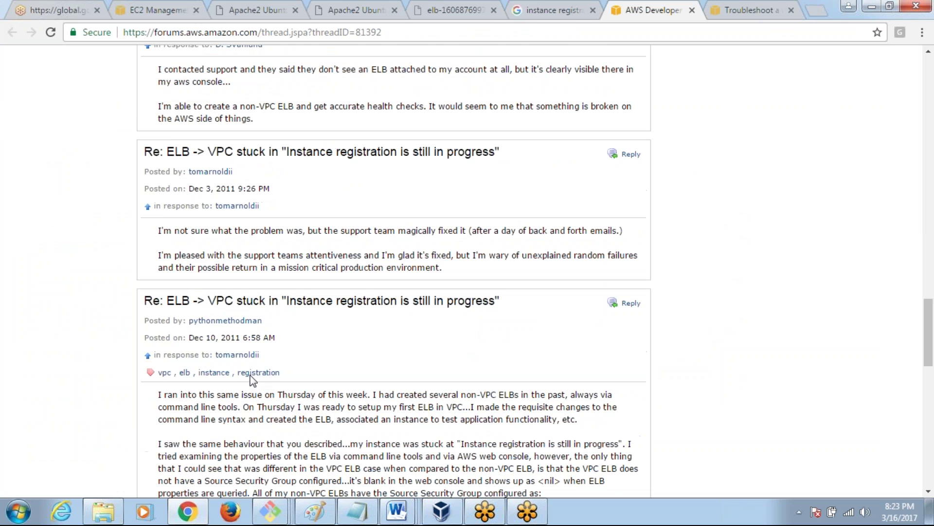
scroll(252, 380, "down", 1)
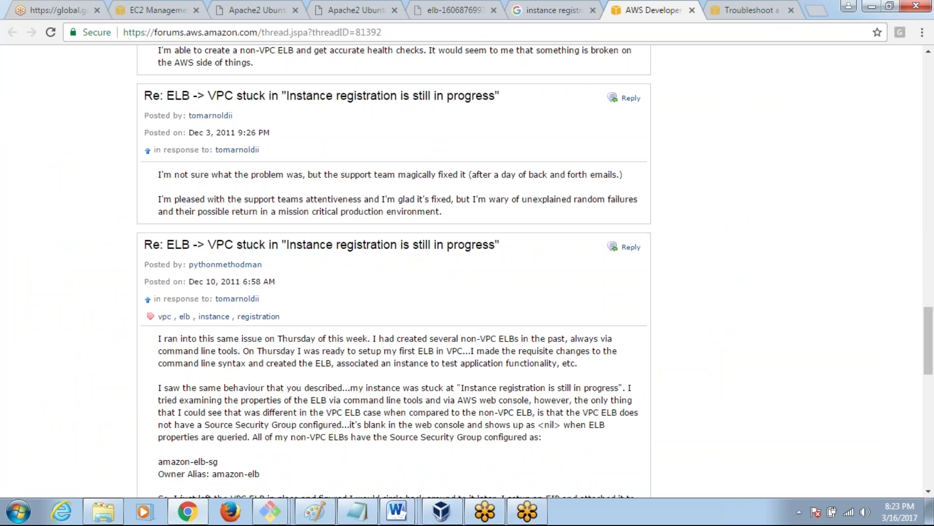
scroll(394, 270, "down", 1)
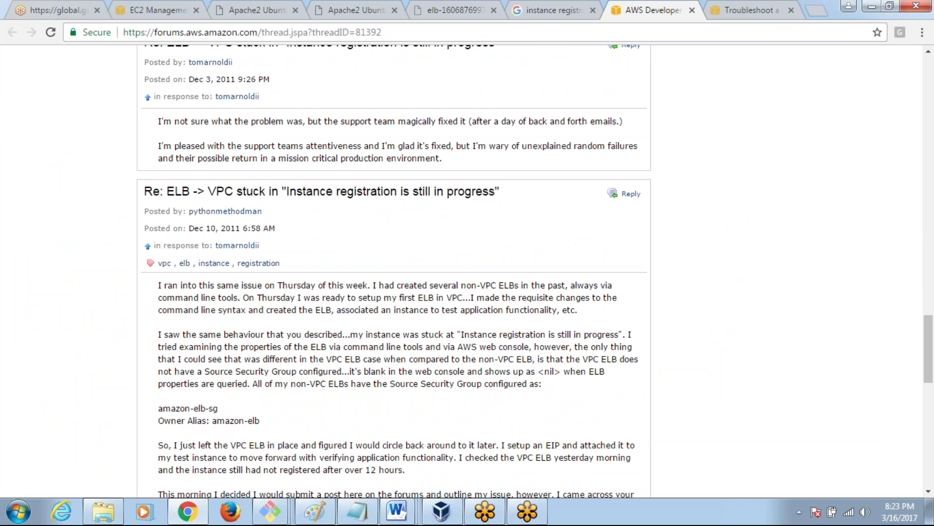
scroll(394, 270, "down", 1)
left_click_drag(218, 354, 157, 354)
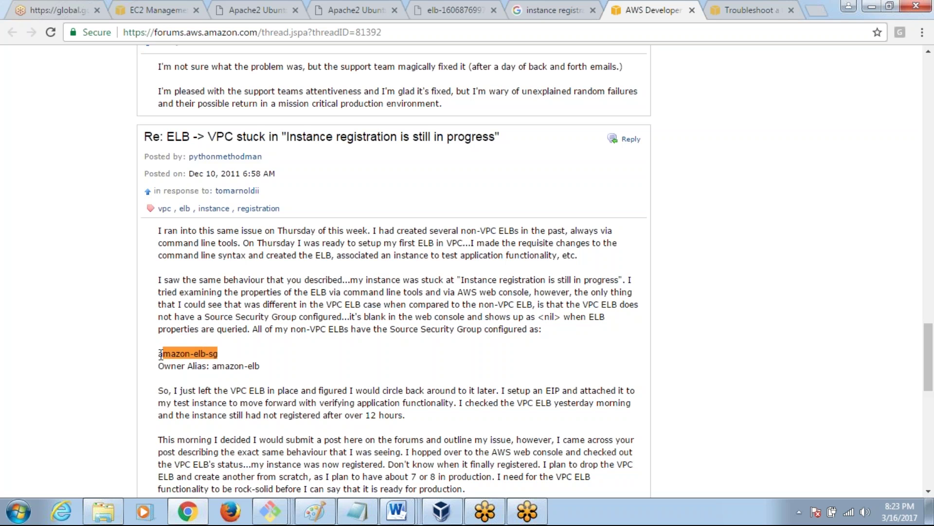
left_click(193, 353)
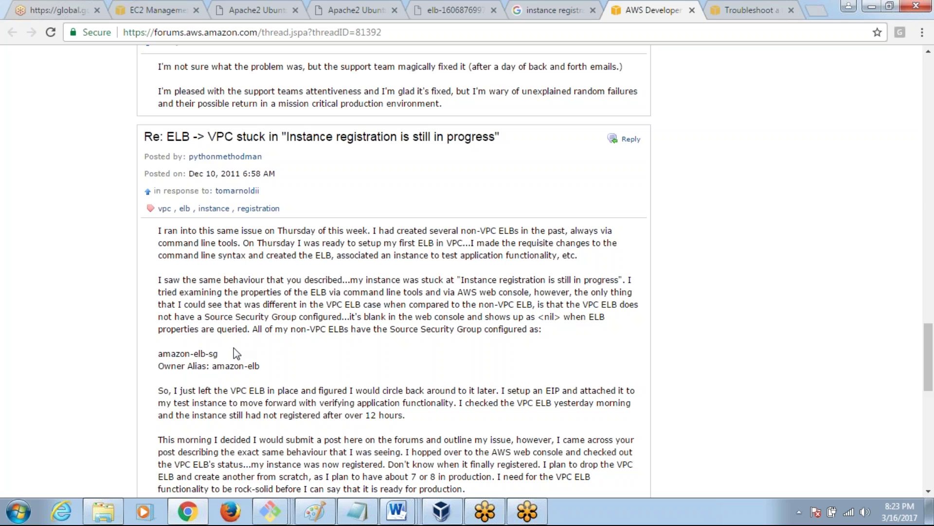
Review the search results, the elb load balancer page and the Apache server pages, and return to the EC2 instance list
left_click(558, 14)
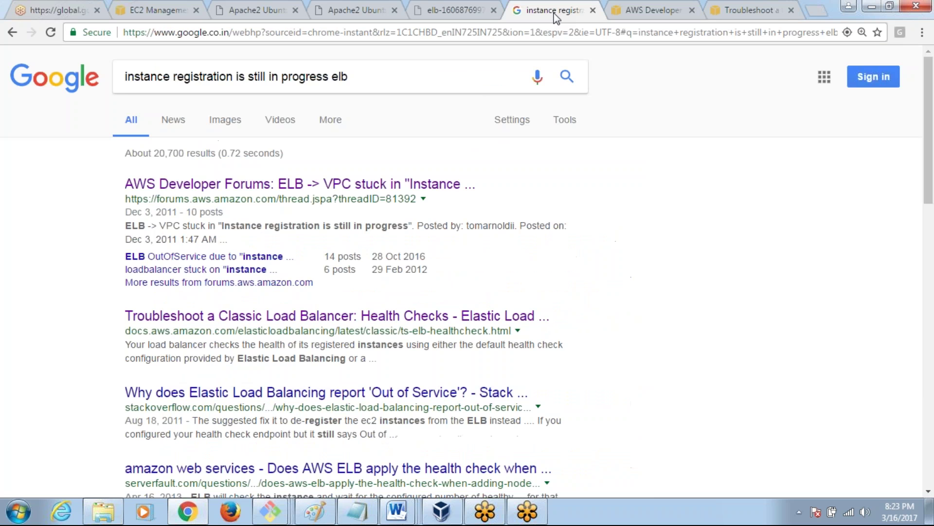
left_click(454, 13)
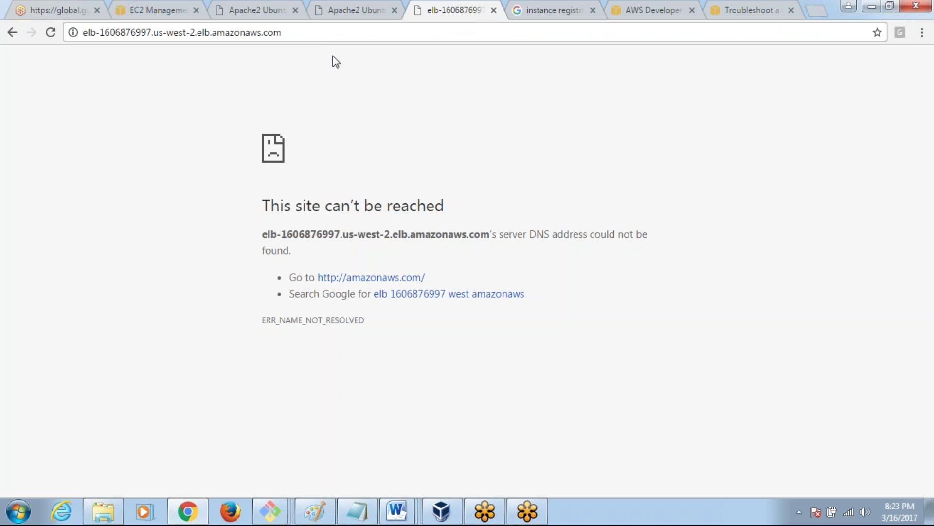
left_click(317, 33)
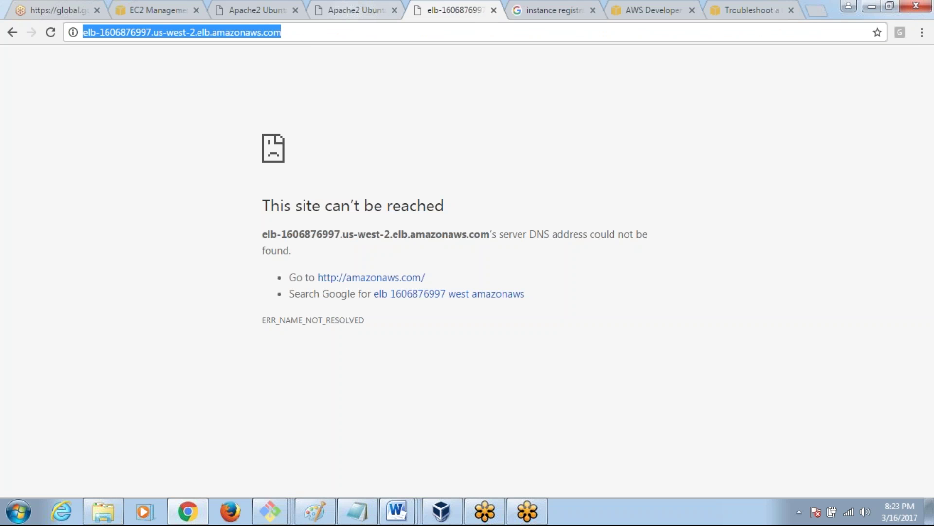
key("Right")
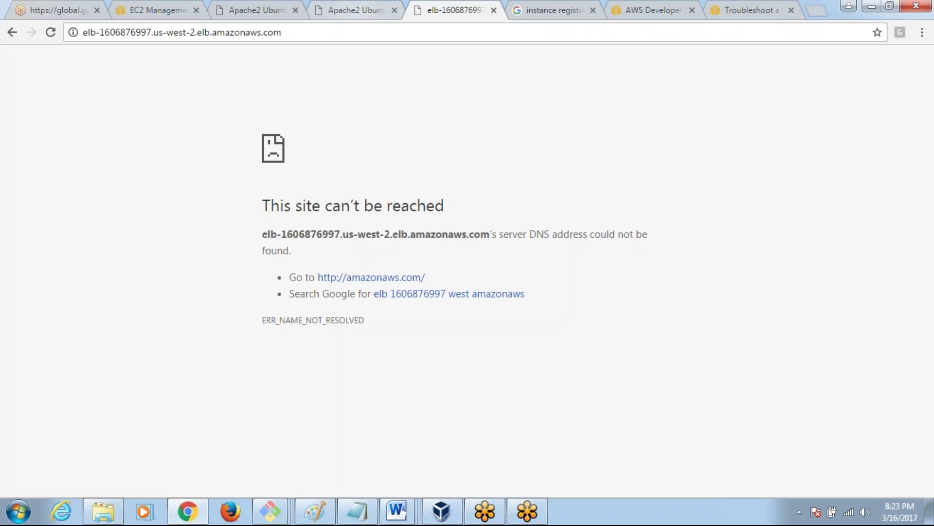
key("ctrl+shift+Tab")
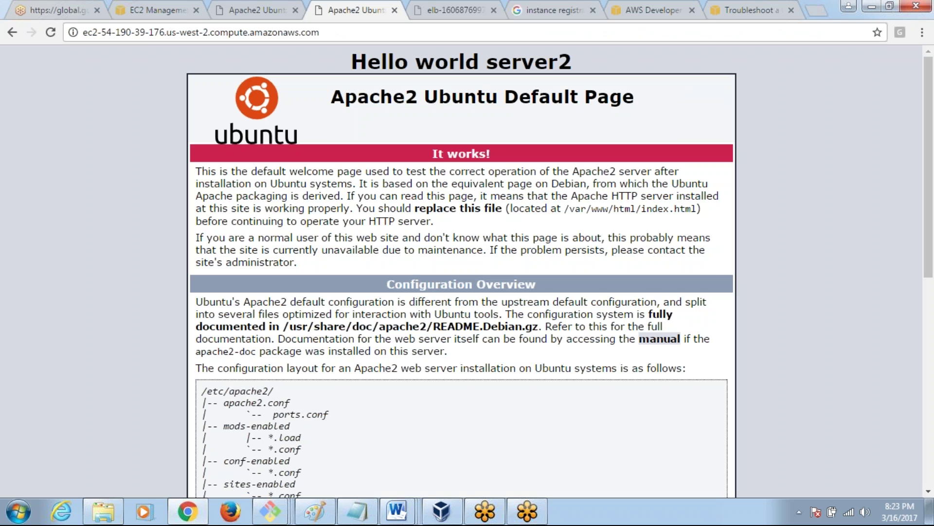
key("ctrl+shift+Tab")
left_click(153, 13)
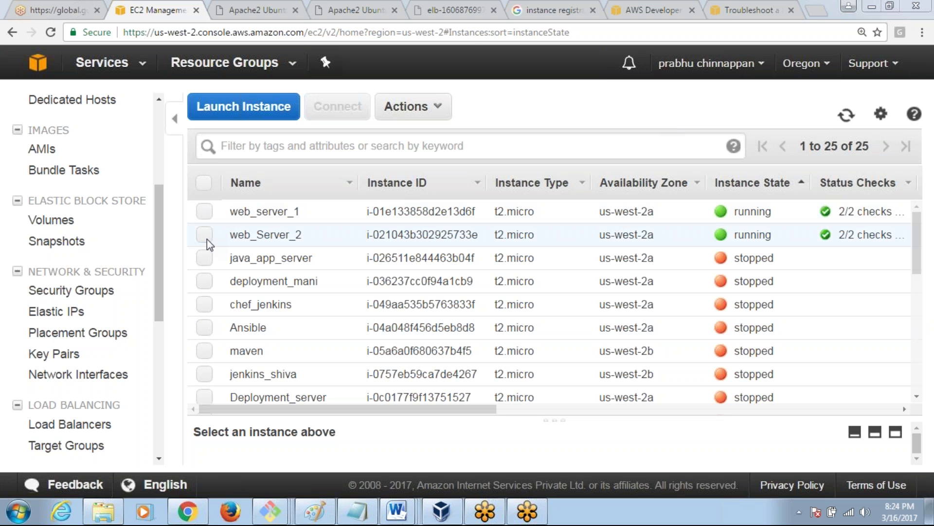
Reload the Apache pages of web server 1 and web server 2 to test that both respond
left_click(275, 10)
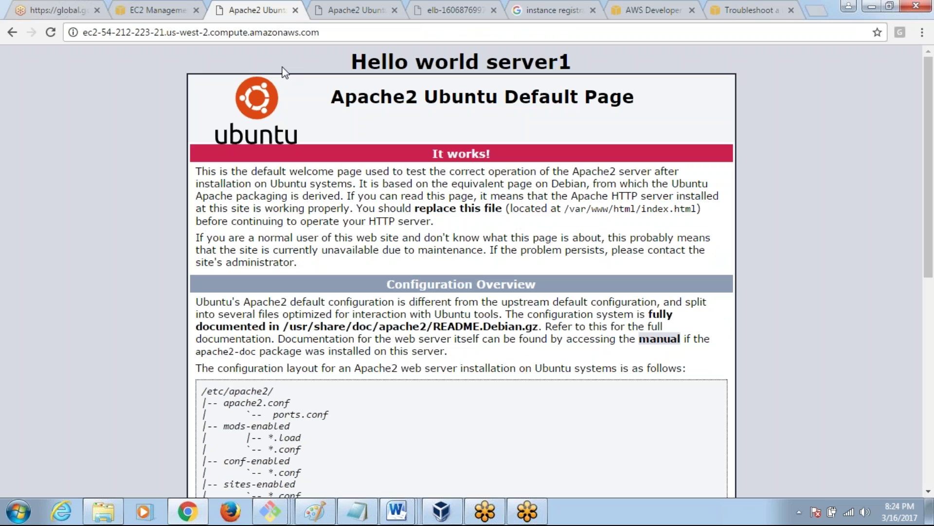
left_click(334, 37)
key("Return")
key("ctrl+Tab")
key("F5")
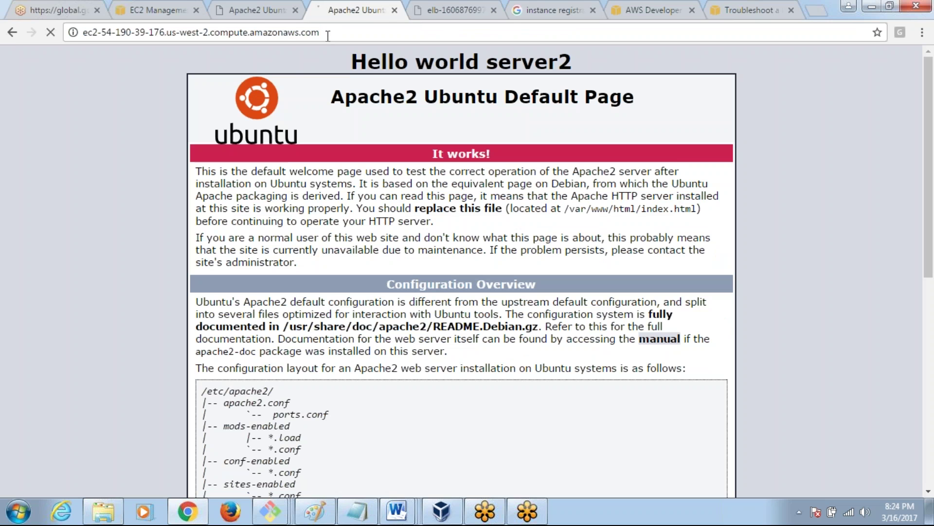
Retry the elb load balancer's DNS address in the browser and compare it with the two web server pages
left_click(463, 9)
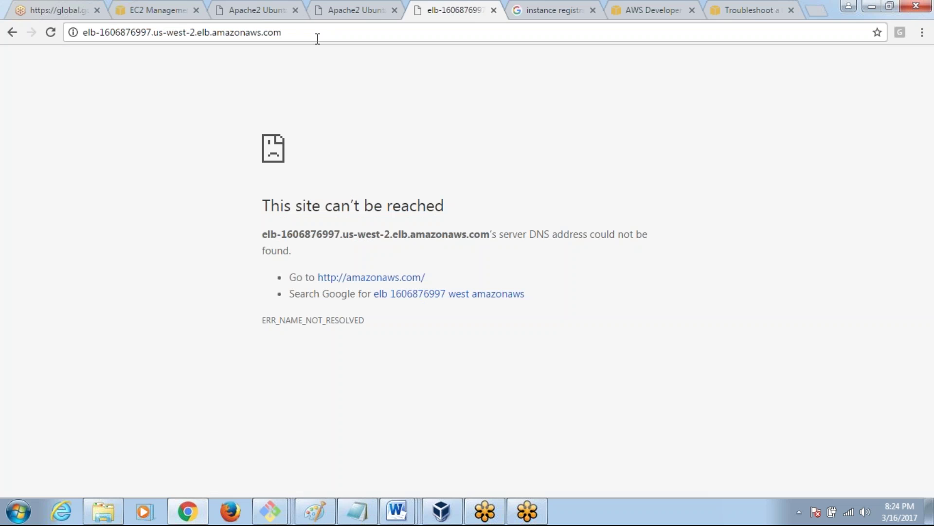
key("F5")
left_click(317, 27)
key("Return")
left_click(265, 13)
left_click(266, 37)
left_click(433, 11)
left_click(348, 35)
key("Return")
left_click(355, 10)
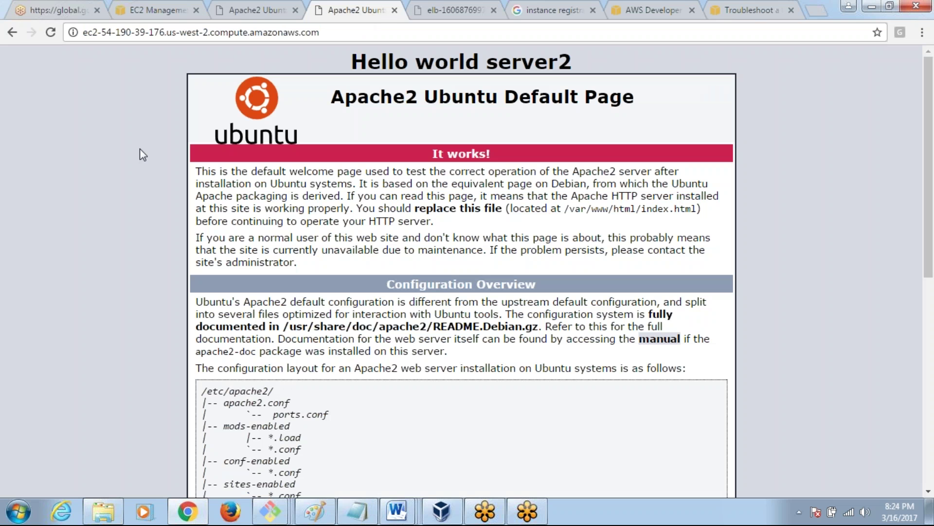
left_click(455, 10)
Open the load balancer list in the EC2 console and check the status of the demo load balancer's instances
left_click(154, 18)
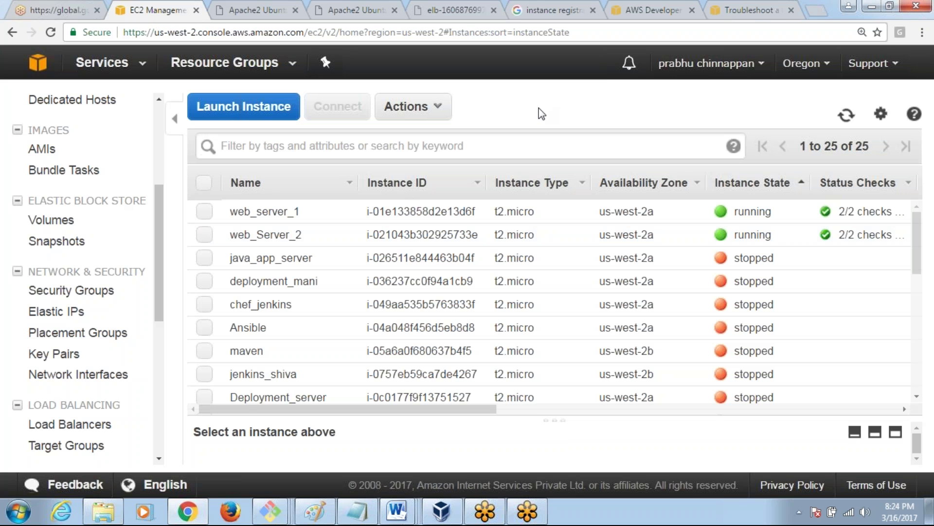
left_click_drag(156, 214, 158, 275)
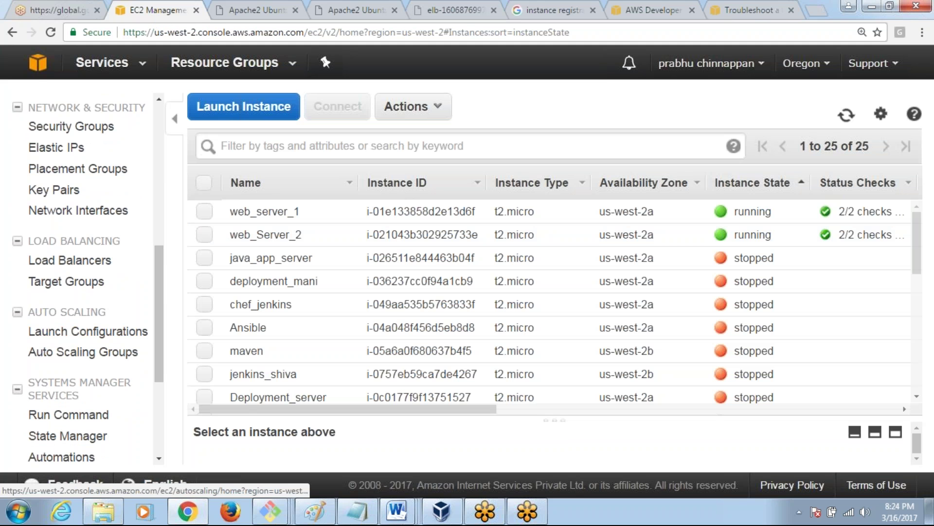
left_click(104, 264)
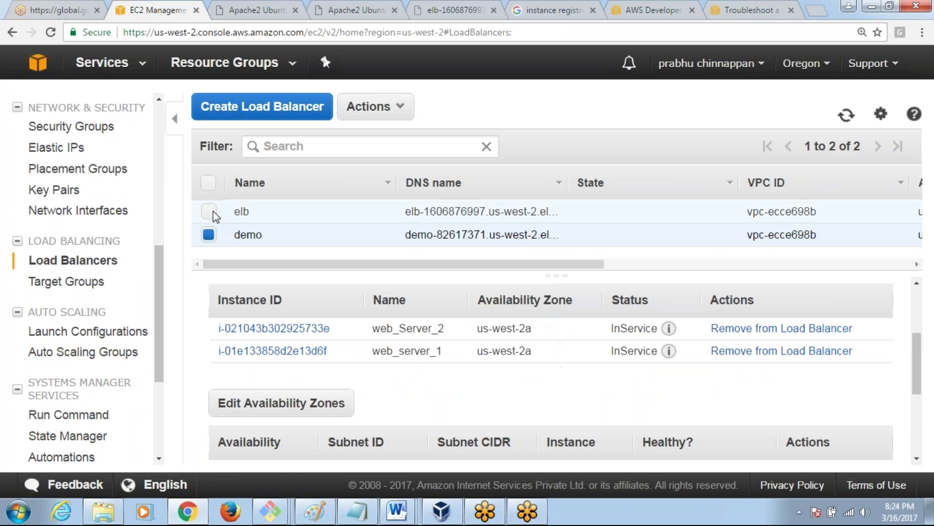
left_click(209, 212)
left_click(210, 211)
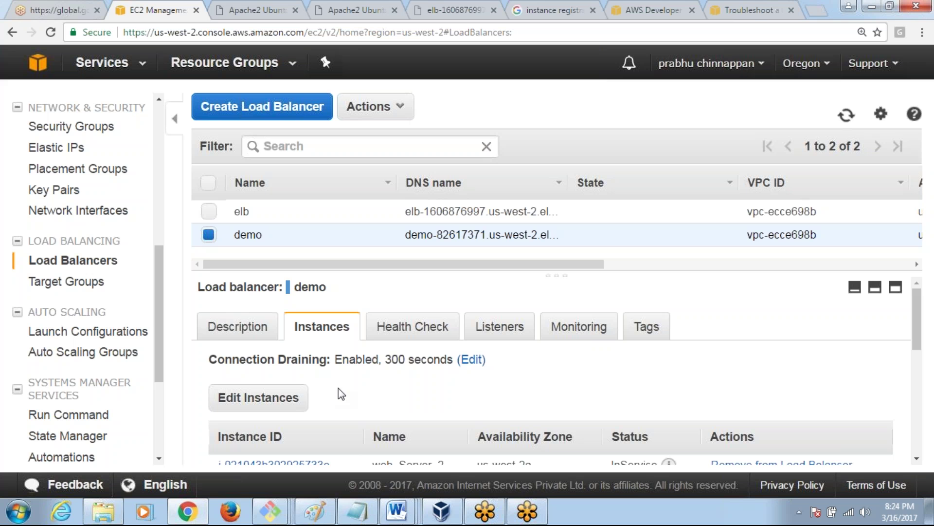
left_click_drag(915, 311, 917, 356)
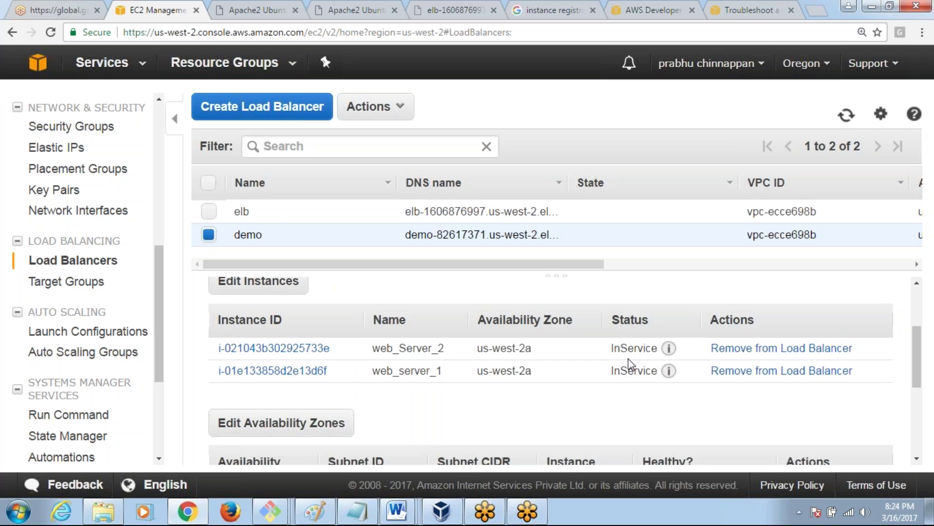
Add elb to the load balancer selection alongside demo and show the description with both DNS names
left_click(209, 211)
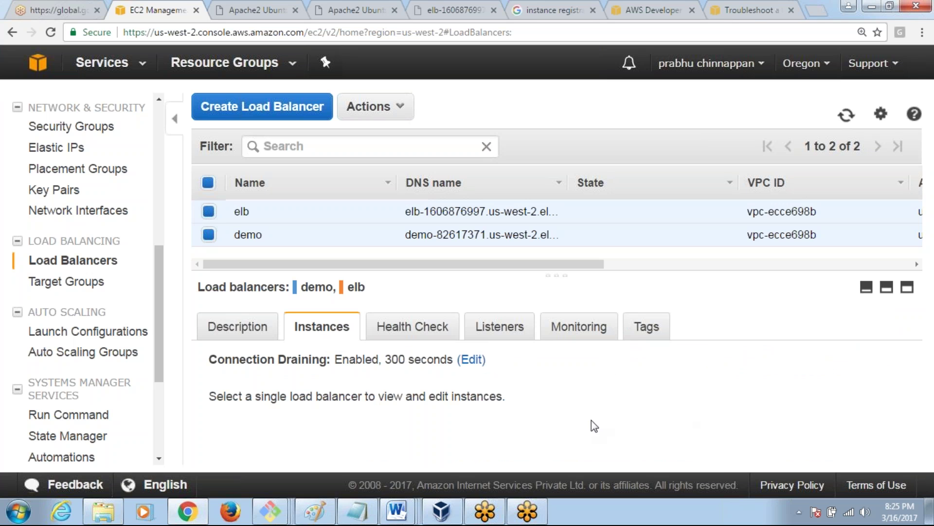
left_click(249, 328)
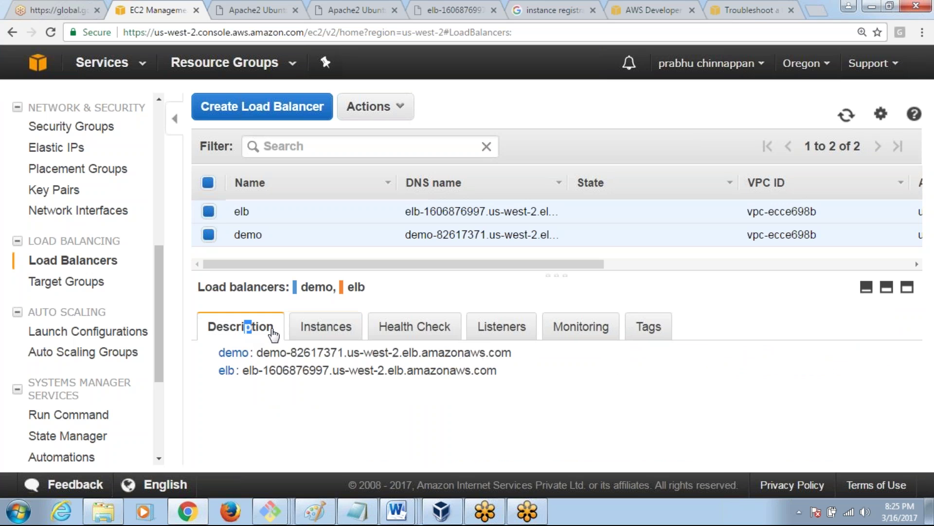
Show the registered instances with only elb selected and check the status of both web servers
left_click(322, 330)
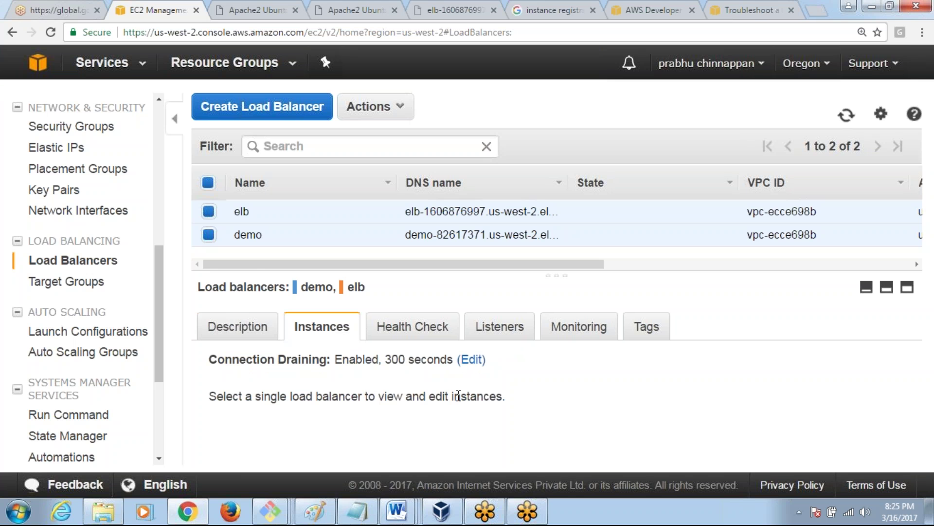
left_click(208, 234)
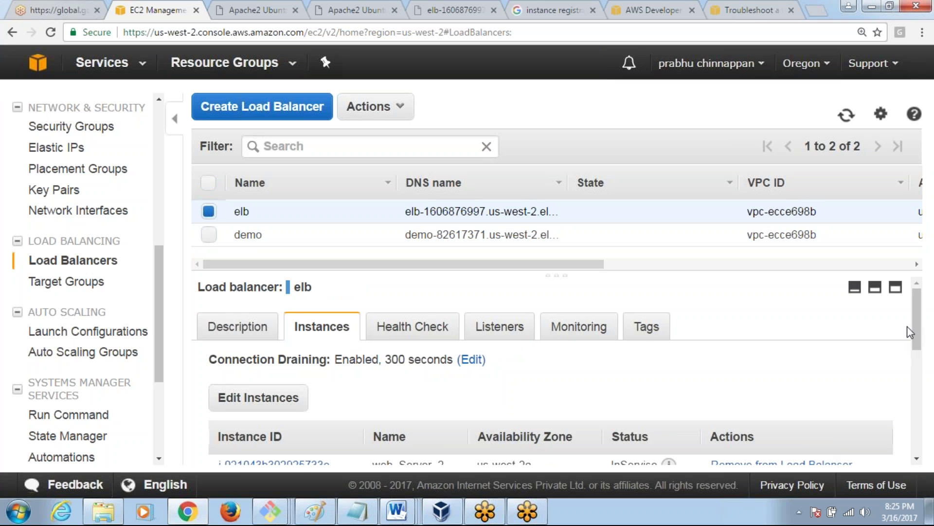
scroll(918, 324, "down", 3)
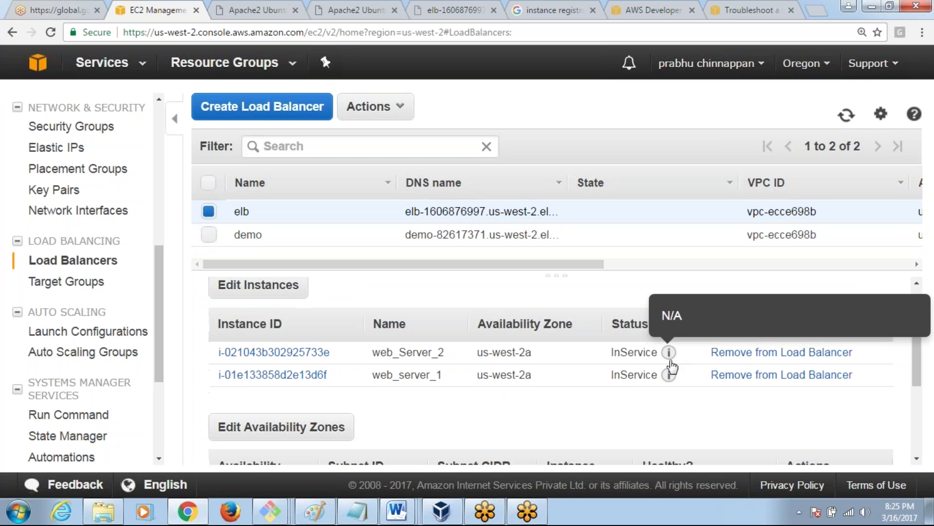
Compare the elb DNS address page with the two Apache web server pages, then return to the load balancer list
left_click(440, 11)
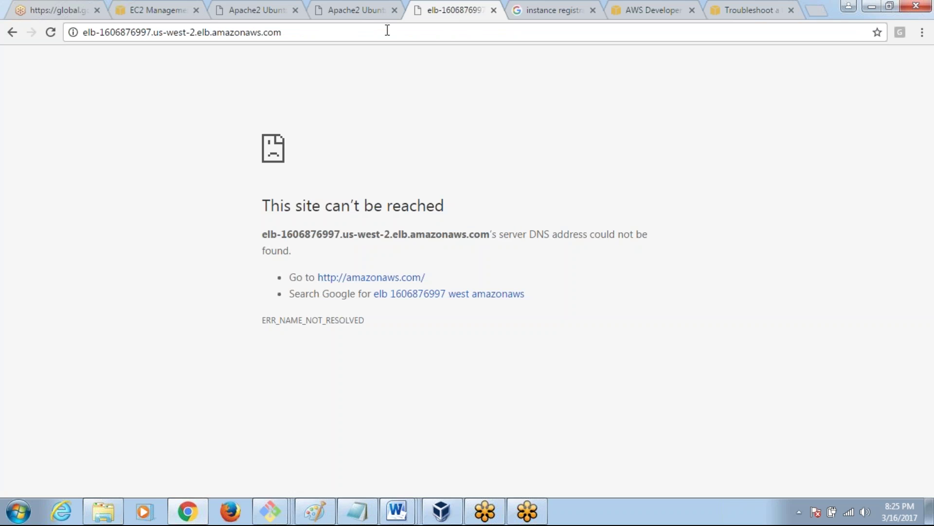
left_click(362, 16)
left_click(259, 11)
left_click(156, 11)
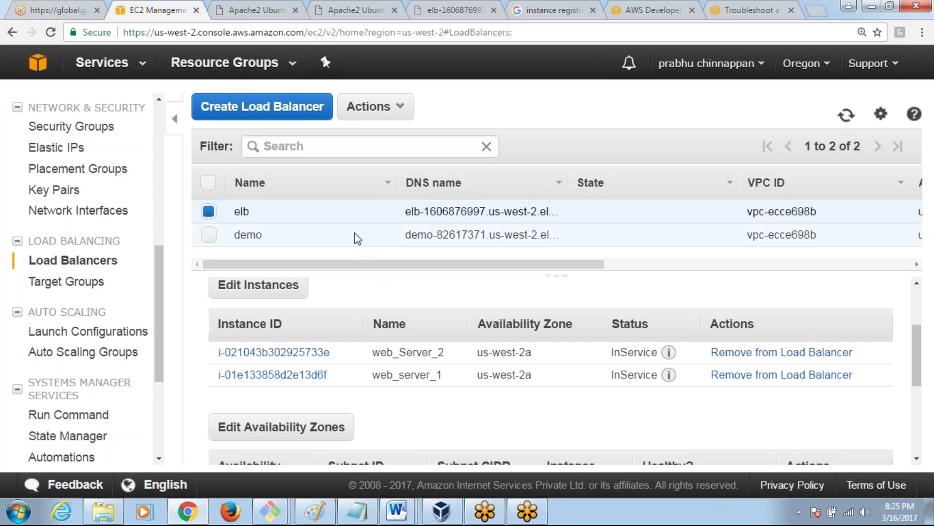
Review the basic configuration, availability zones and port configuration in elb's description
scroll(924, 362, "up", 3)
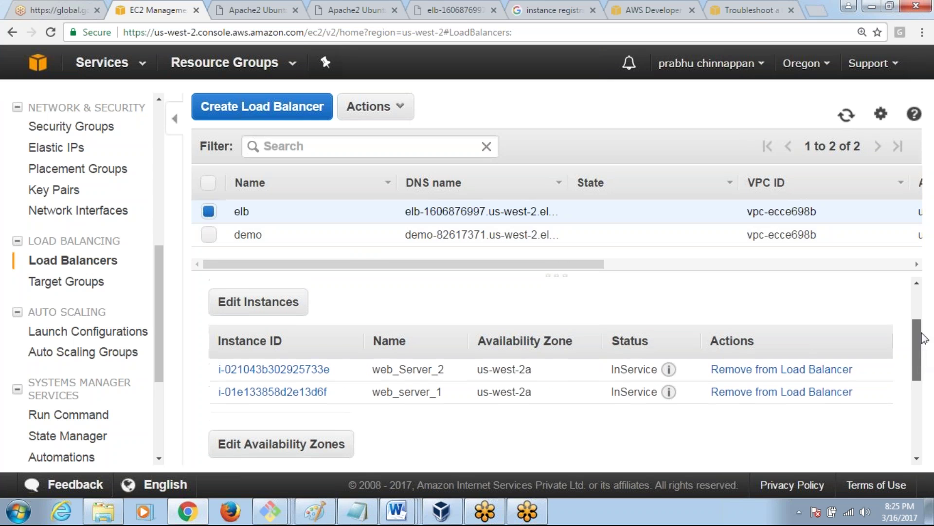
left_click(247, 332)
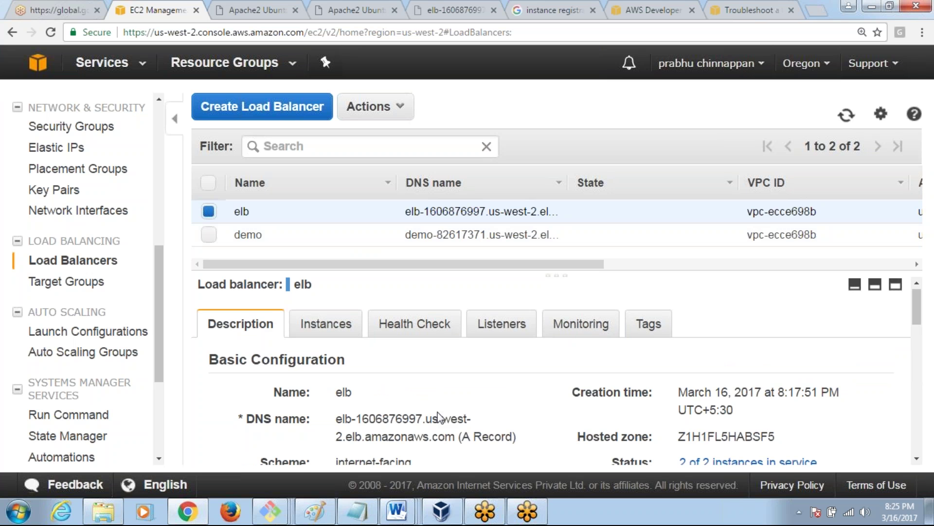
scroll(439, 417, "down", 3)
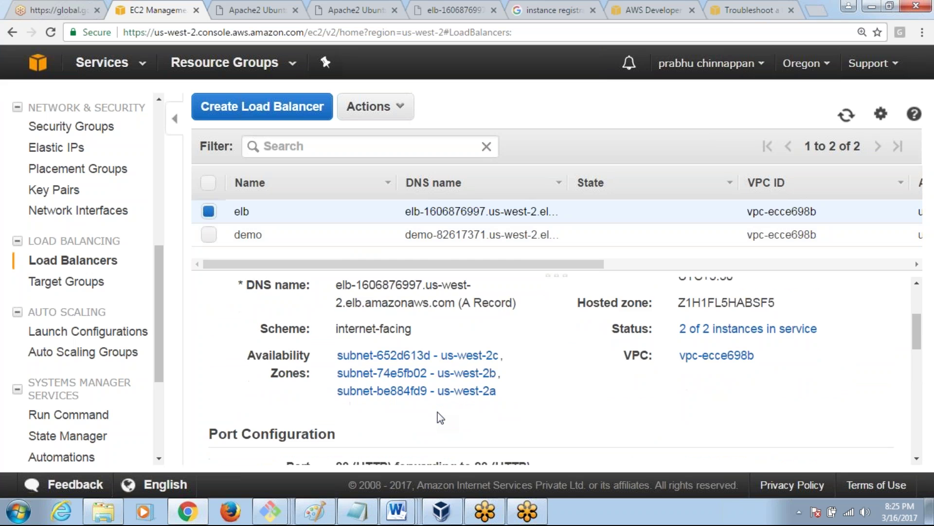
scroll(440, 417, "up", 1)
scroll(419, 365, "down", 2)
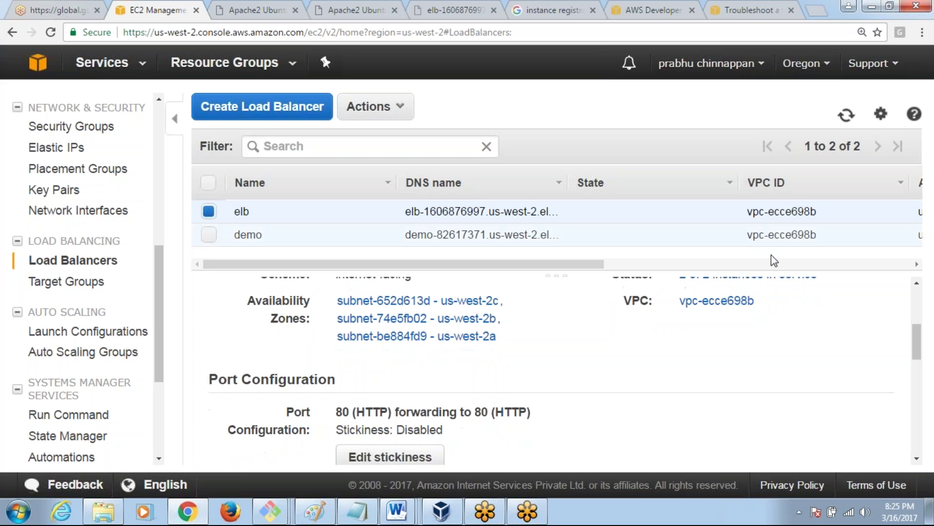
scroll(750, 306, "up", 1)
Follow elb's instance status link and check the status of its registered instances
left_click(750, 327)
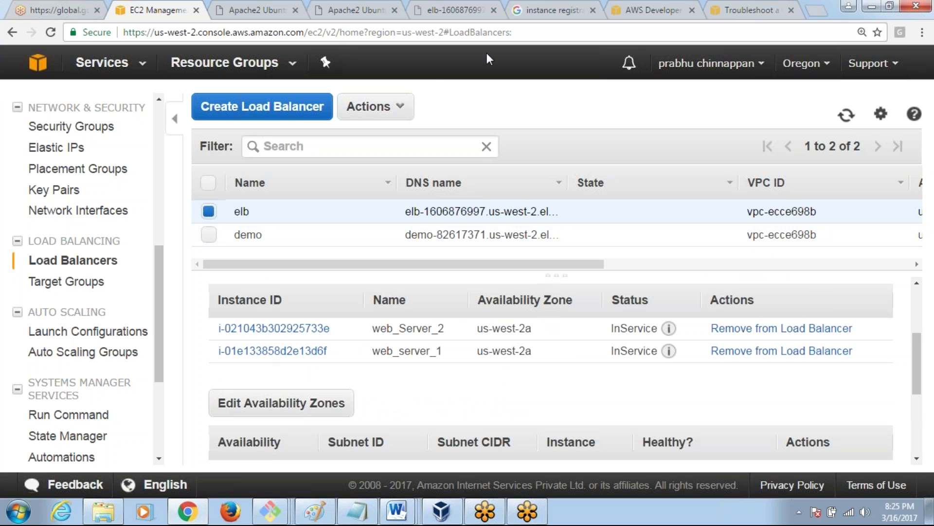
left_click_drag(915, 369, 916, 352)
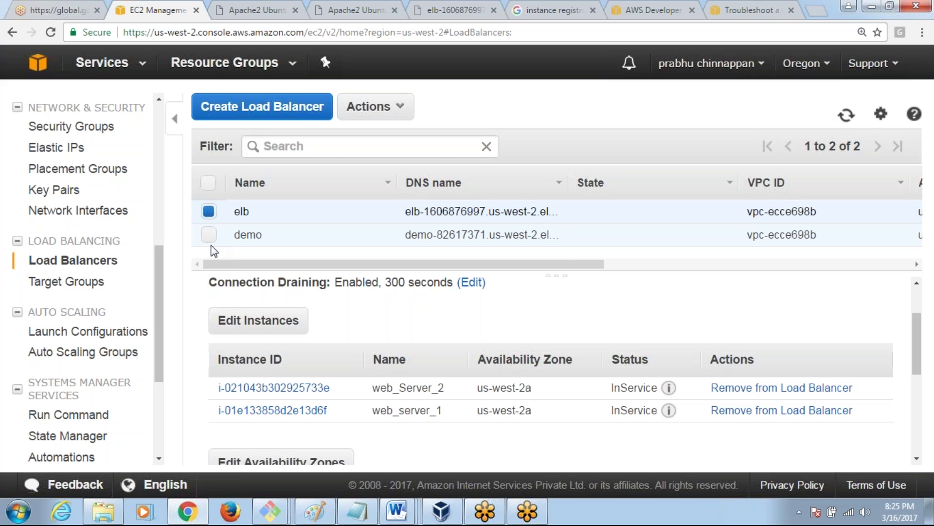
left_click(95, 286)
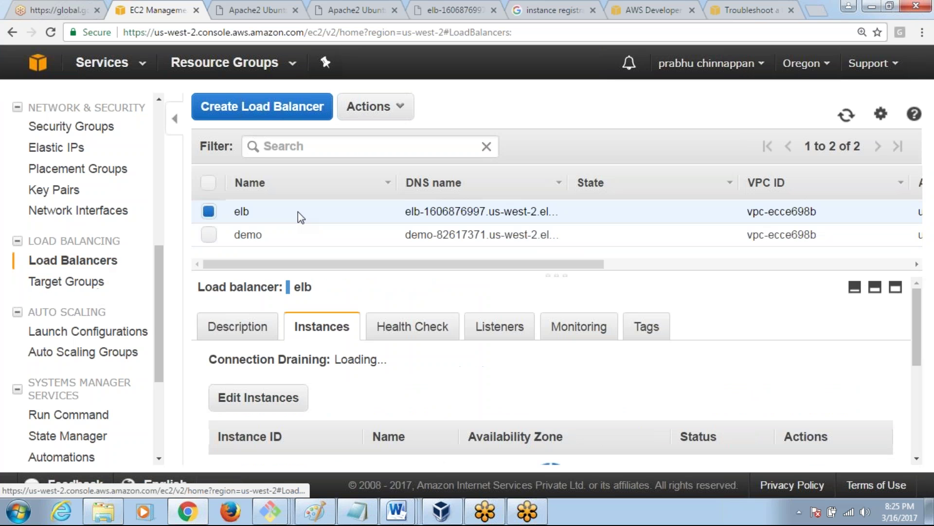
Select the full DNS name in elb's description
left_click(249, 338)
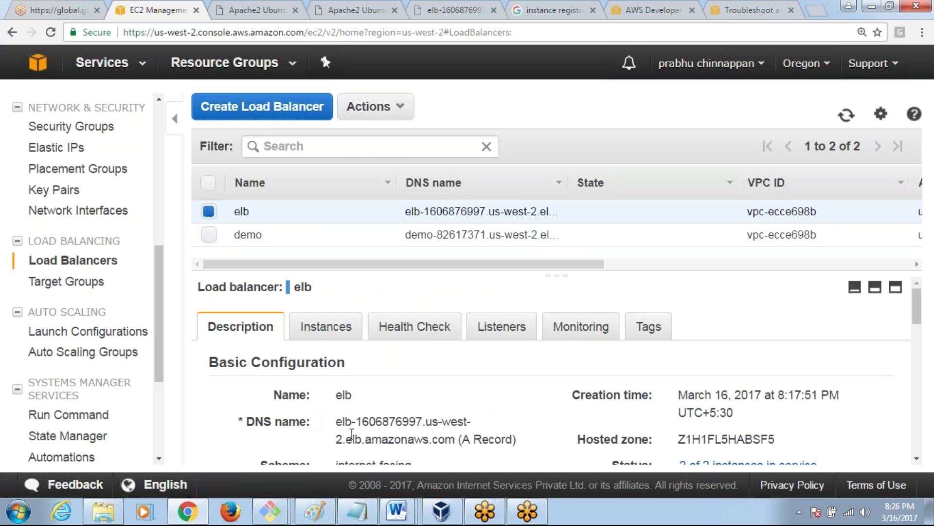
left_click_drag(339, 422, 427, 422)
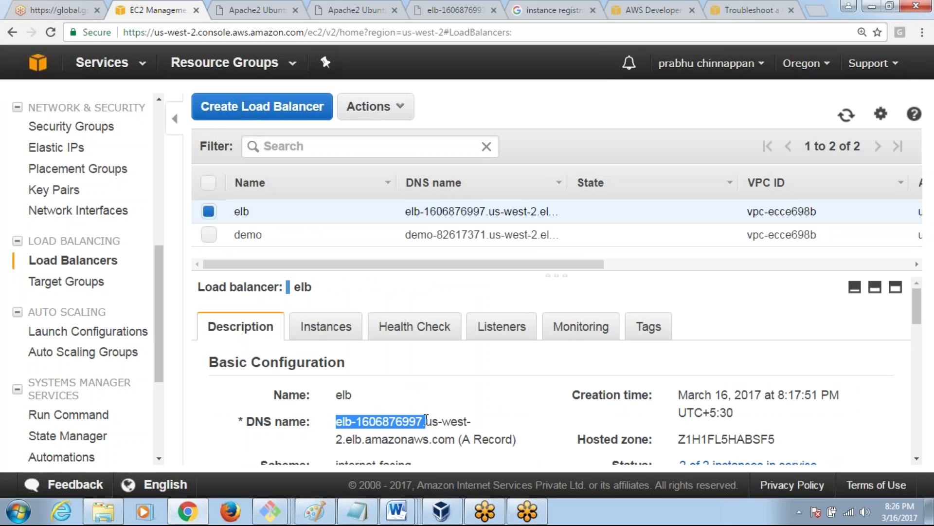
left_click_drag(426, 421, 453, 444)
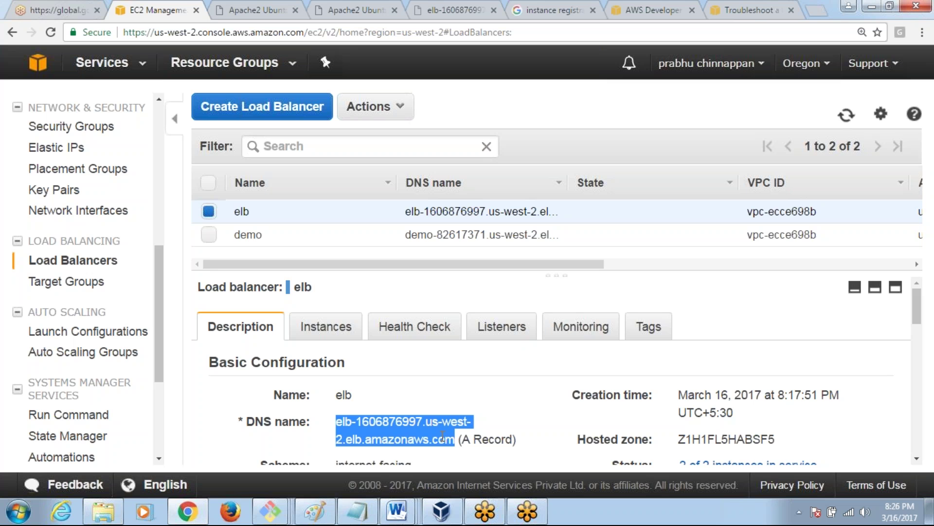
Test elb's DNS address in the browser with port 80 appended
left_click(427, 5)
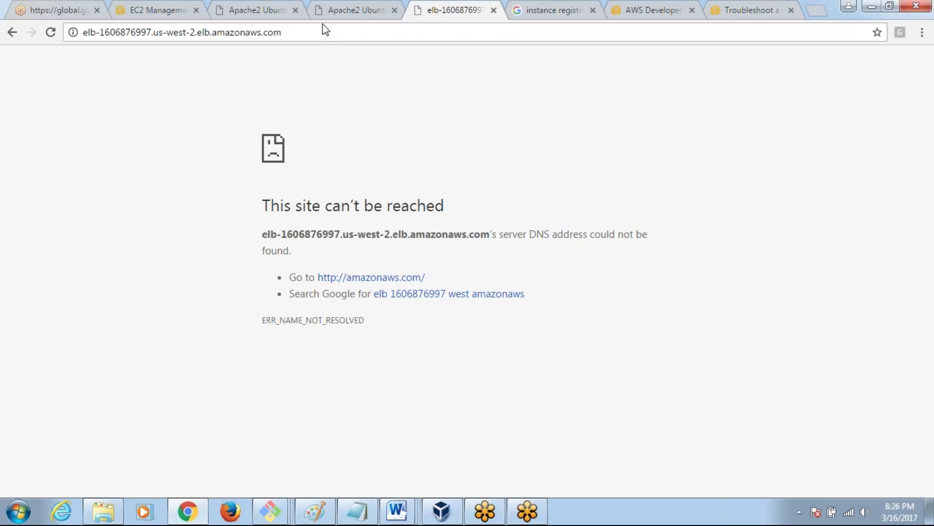
left_click(311, 36)
left_click(312, 37)
type(":")
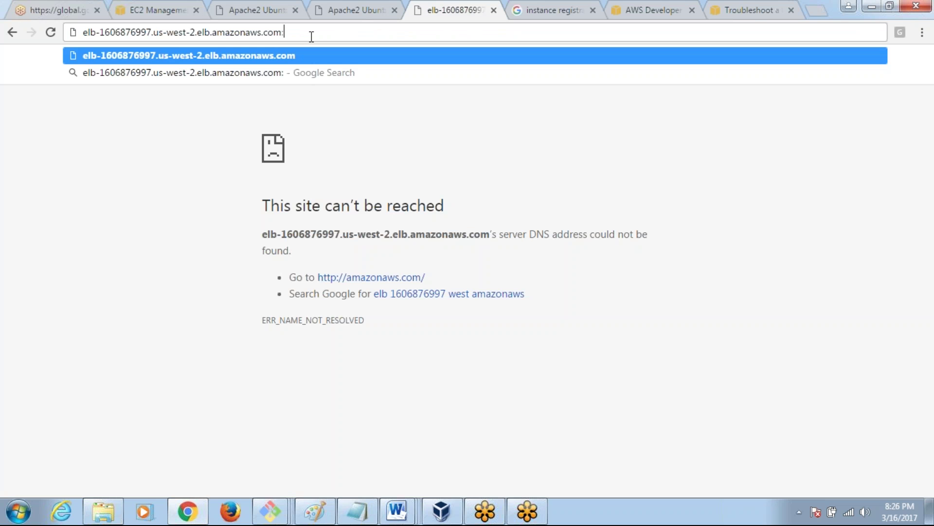
type("80")
key("Return")
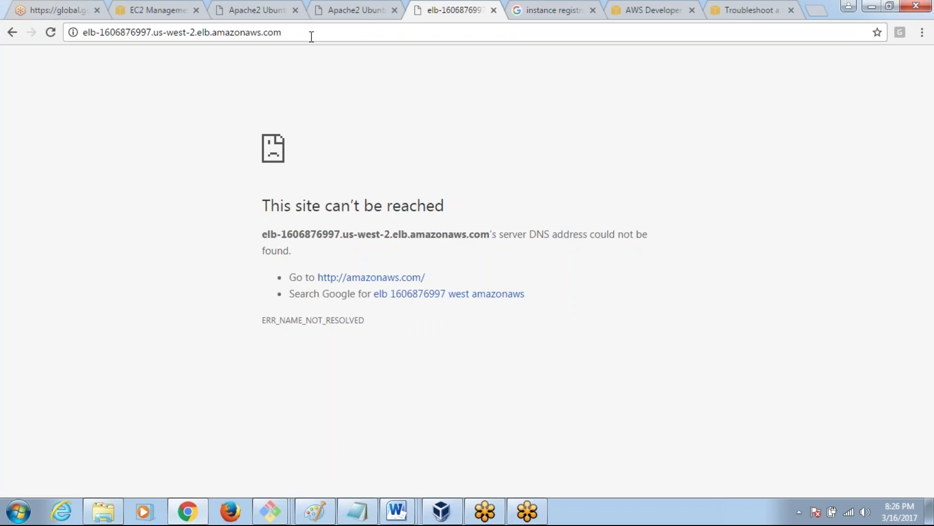
left_click(316, 36)
left_click(315, 36)
key("Escape")
Revisit the Google results and the AWS forum thread about ELB instance registration still in progress
left_click(563, 15)
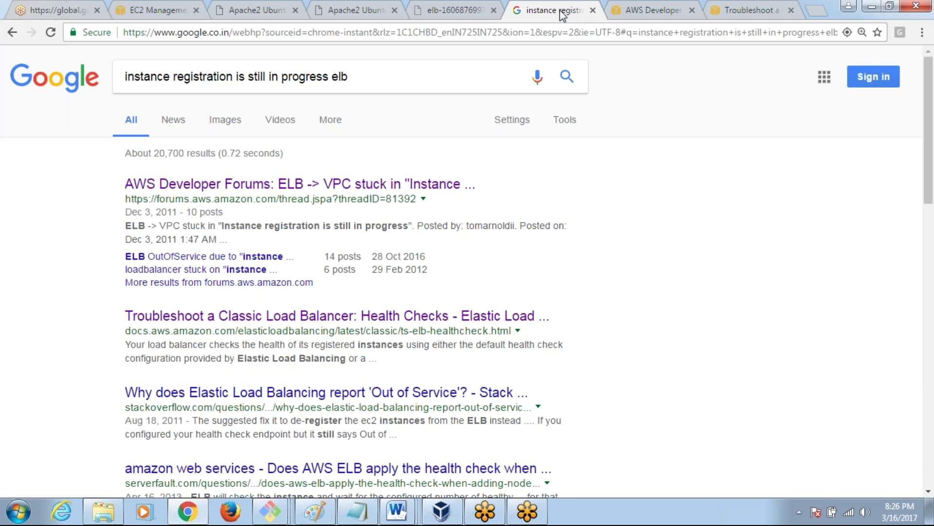
key("ctrl+Tab")
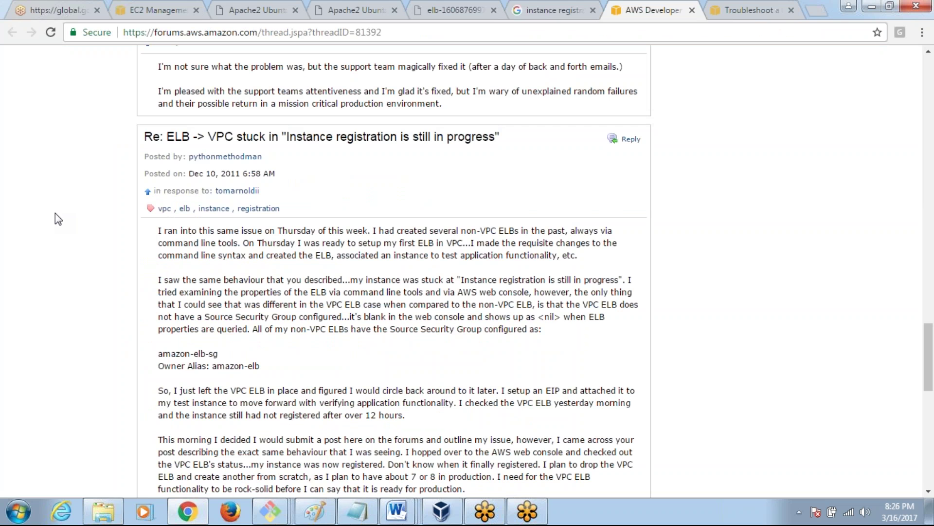
scroll(54, 212, "down", 2)
Replace the forum thread with a Google search for "elb in aws not working"
left_click(511, 30)
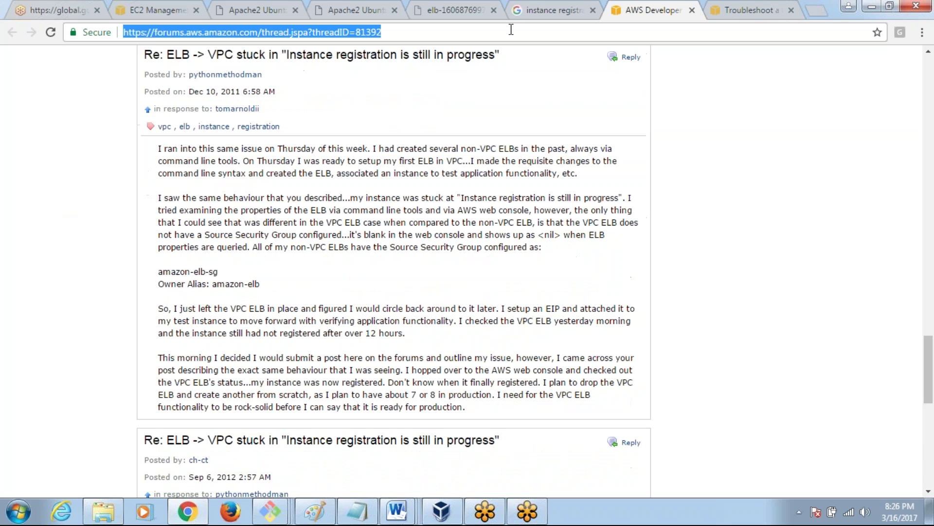
key("alt+Home")
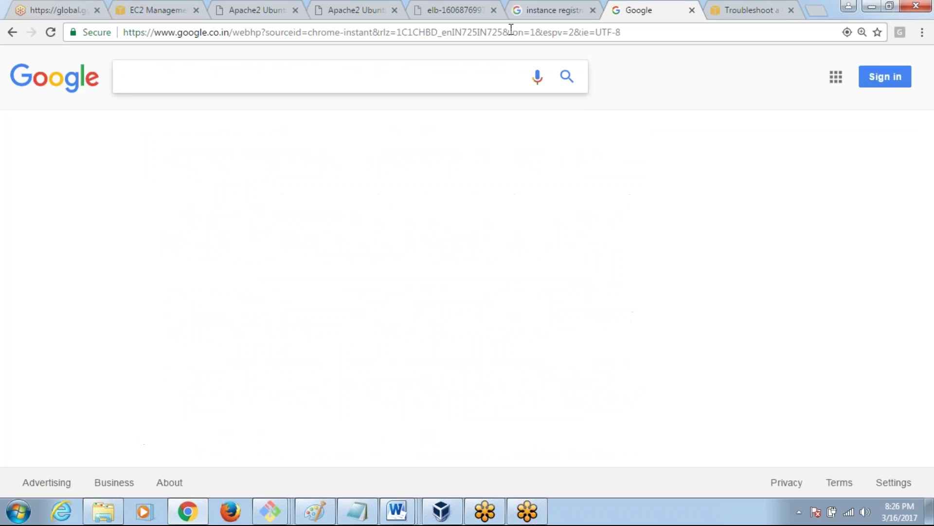
type("elb in aws no")
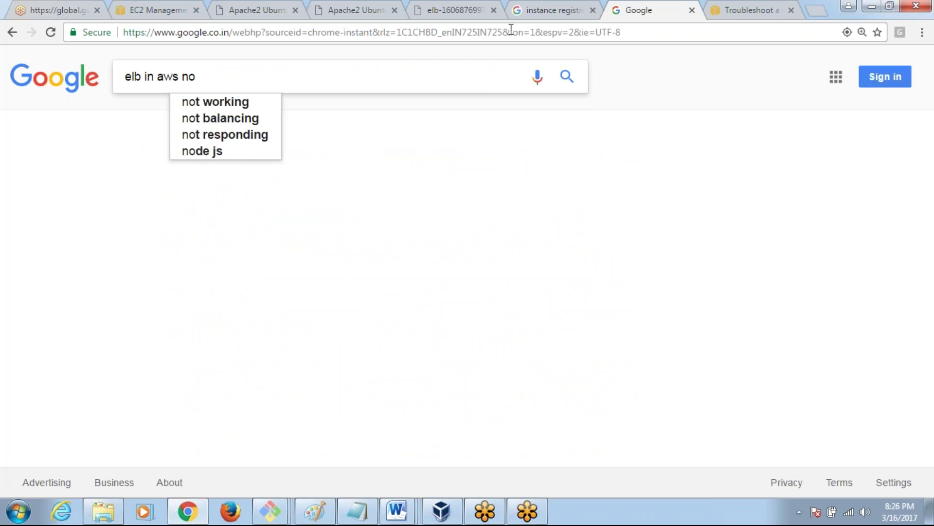
key("Down")
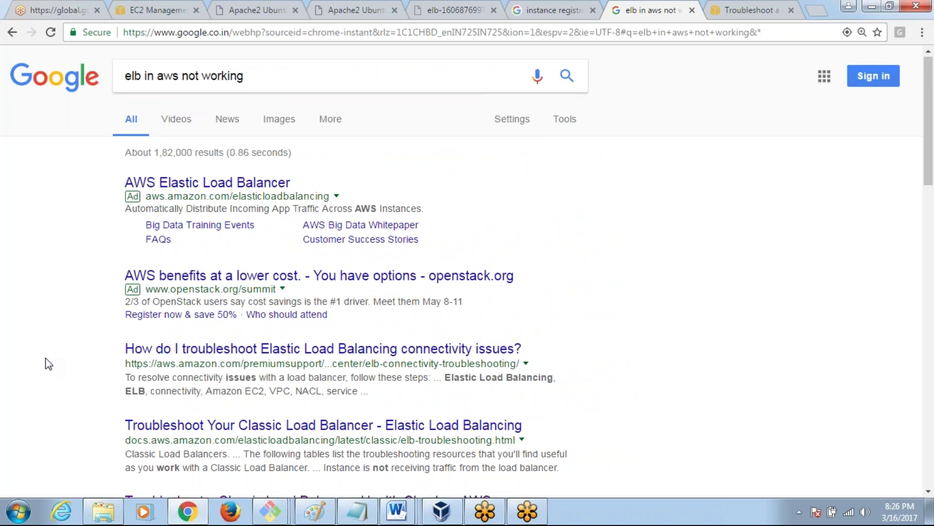
Open the results on Elastic Load Balancing connectivity issues and troubleshooting a Classic Load Balancer in new browser tabs
scroll(155, 327, "down", 2)
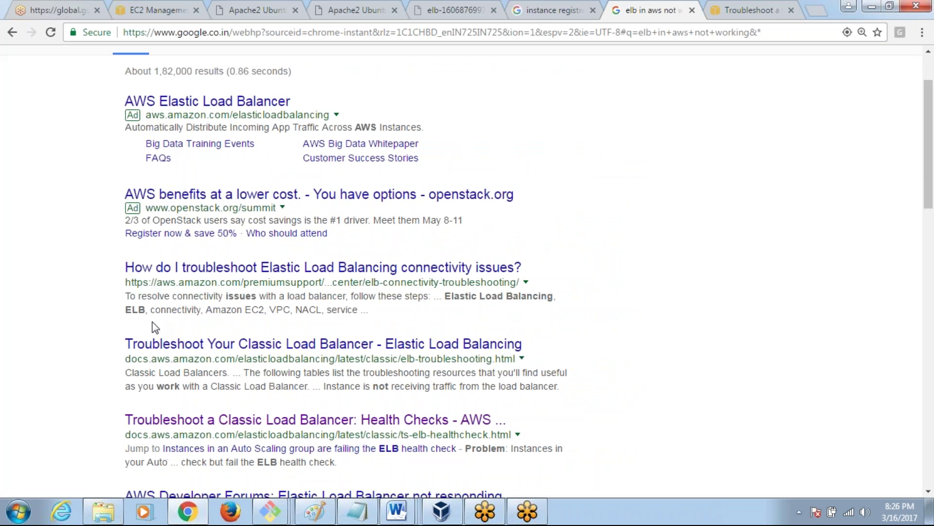
right_click(249, 276)
left_click(280, 278)
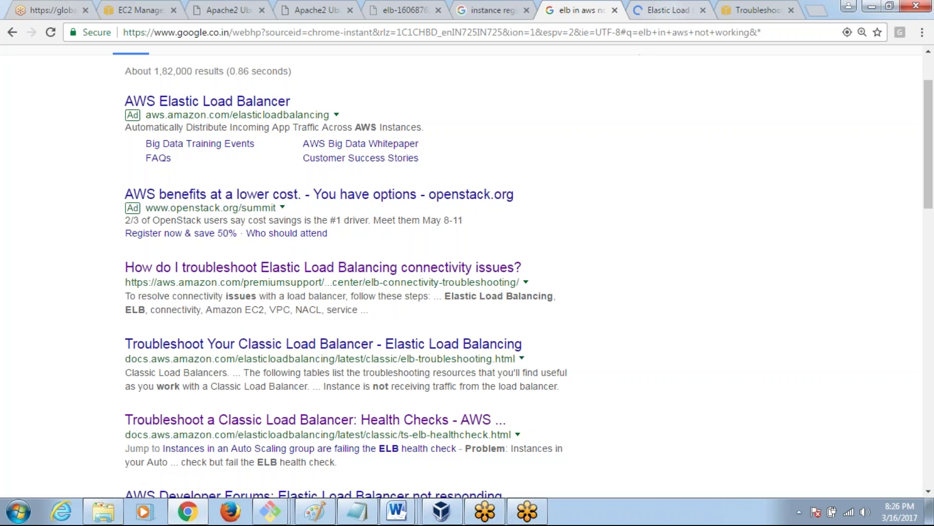
right_click(289, 347)
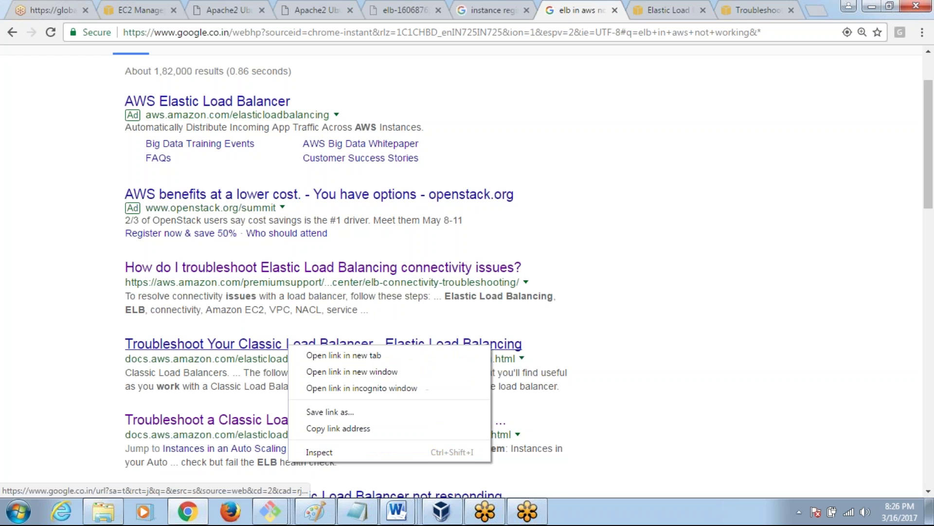
left_click(314, 355)
Read the causes and resolution steps in the AWS article on troubleshooting Elastic Load Balancing connectivity issues
left_click(594, 12)
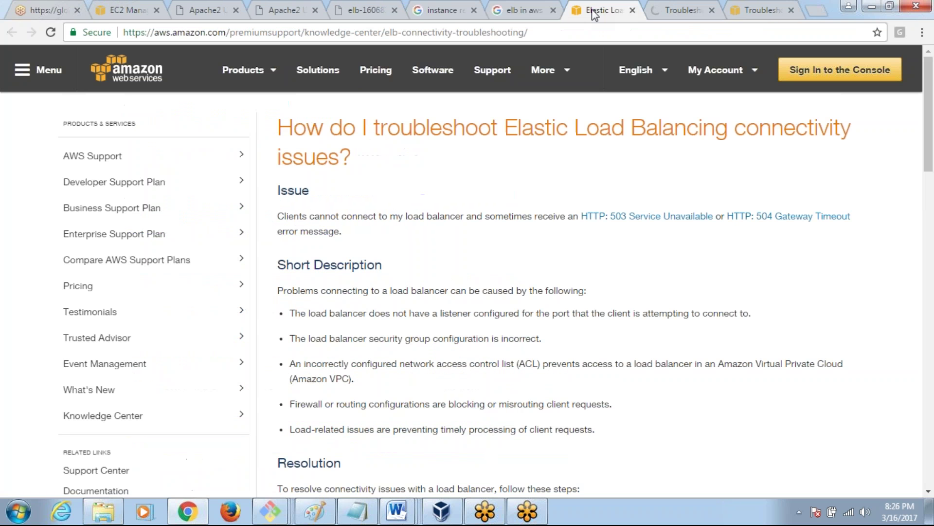
scroll(410, 281, "down", 1)
scroll(410, 280, "down", 6)
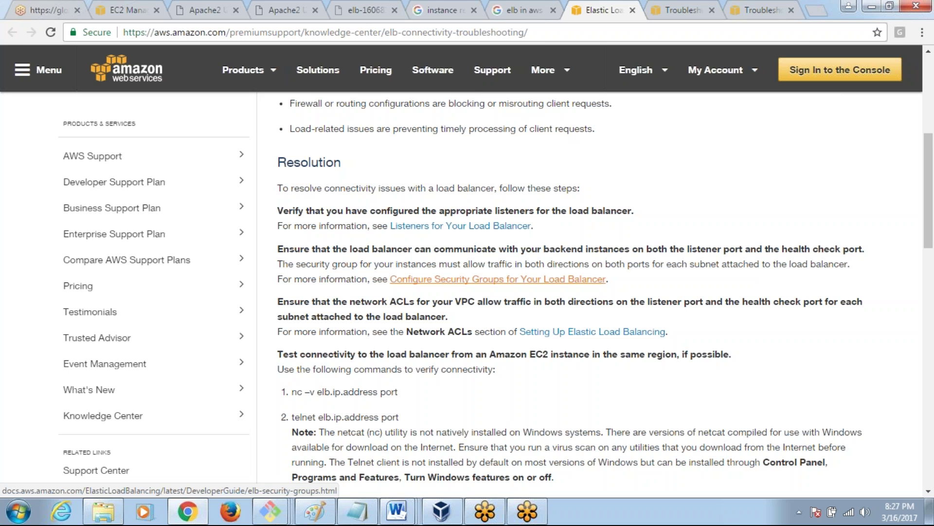
scroll(496, 279, "down", 1)
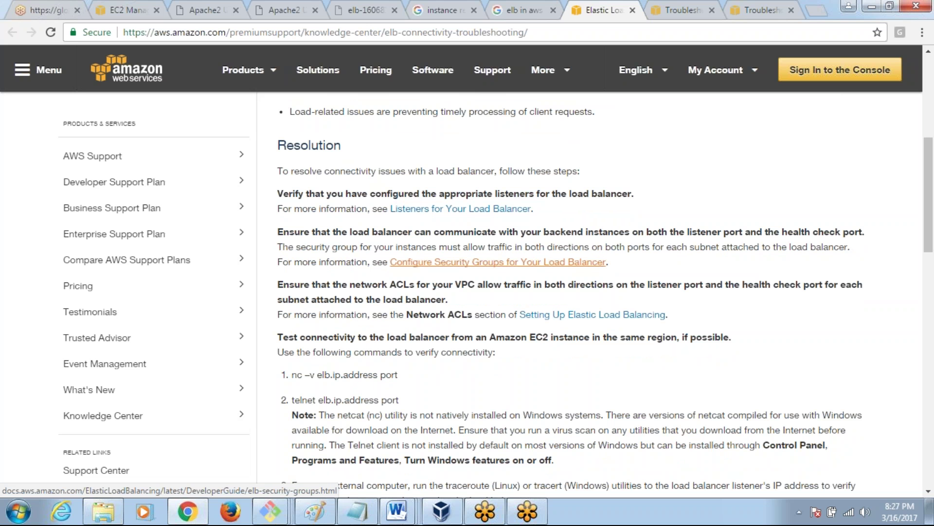
scroll(497, 261, "down", 1)
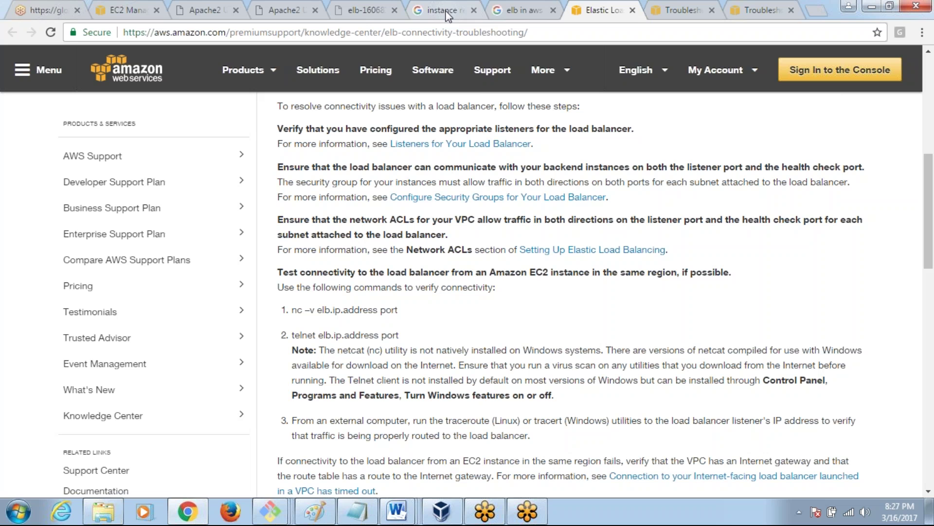
Return to elb's description in the EC2 console and open its linked VPC
left_click(120, 15)
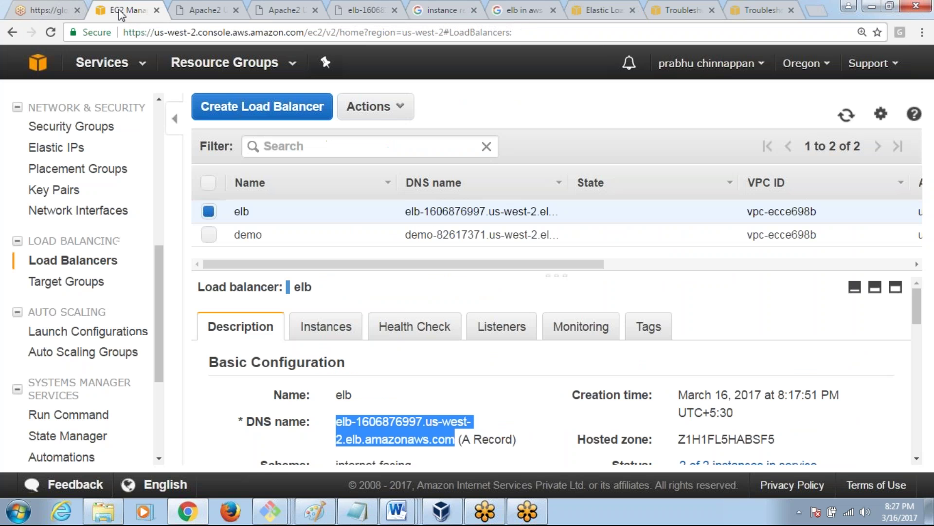
left_click(438, 385)
scroll(440, 387, "down", 1)
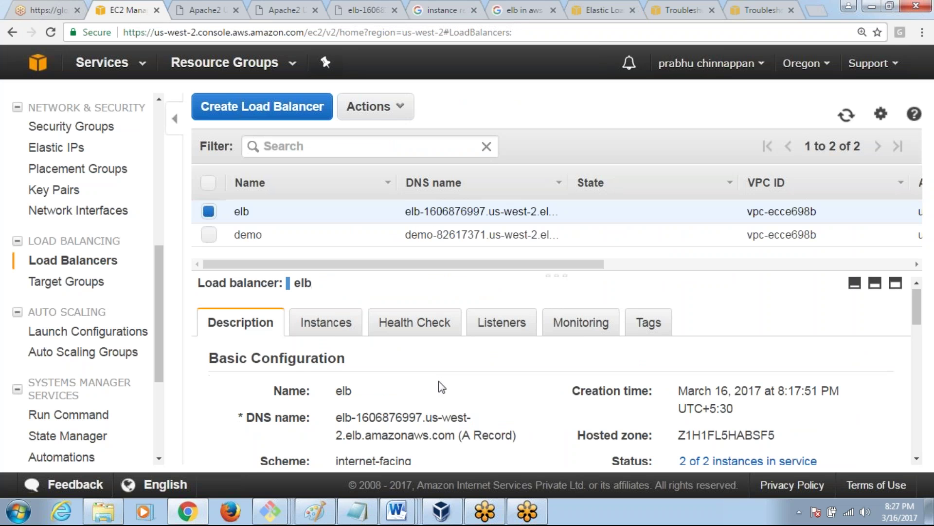
scroll(441, 387, "down", 3)
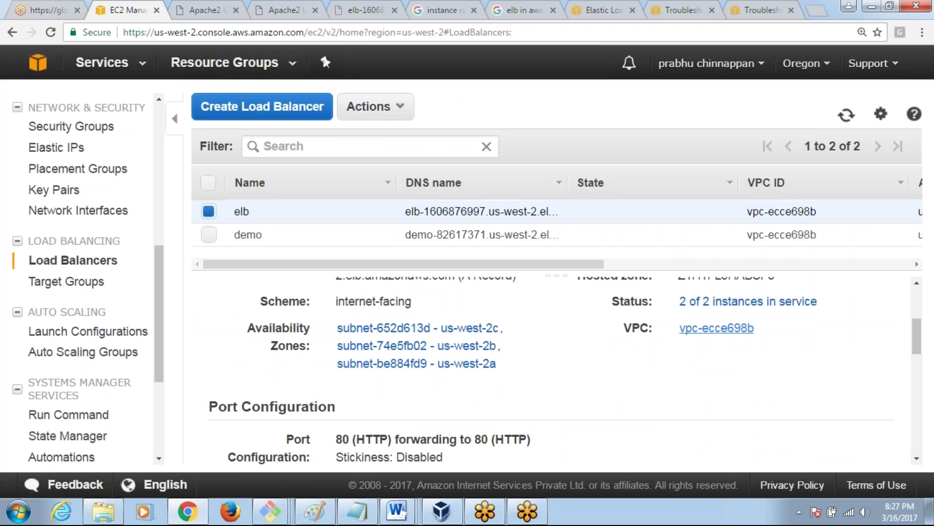
left_click(717, 328)
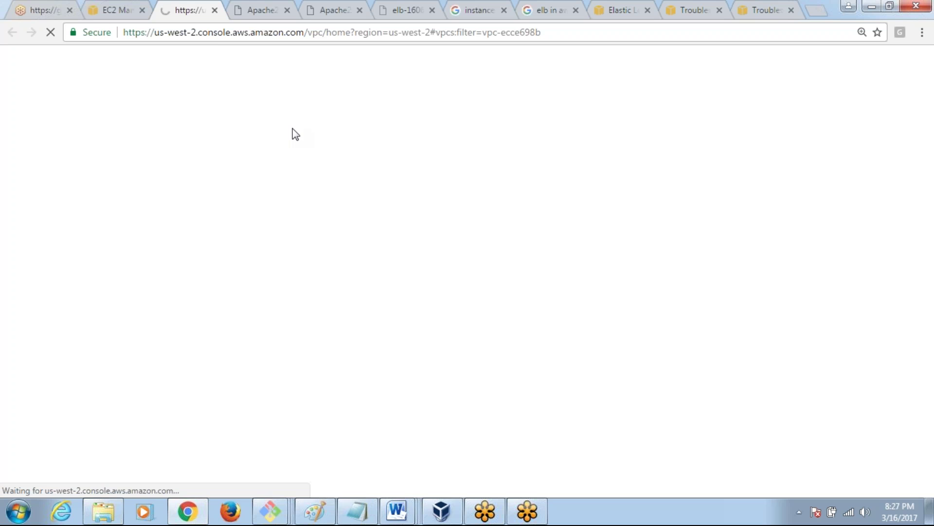
Open elb's source security group from the Security section of its description in the EC2 console
left_click(116, 12)
left_click(176, 11)
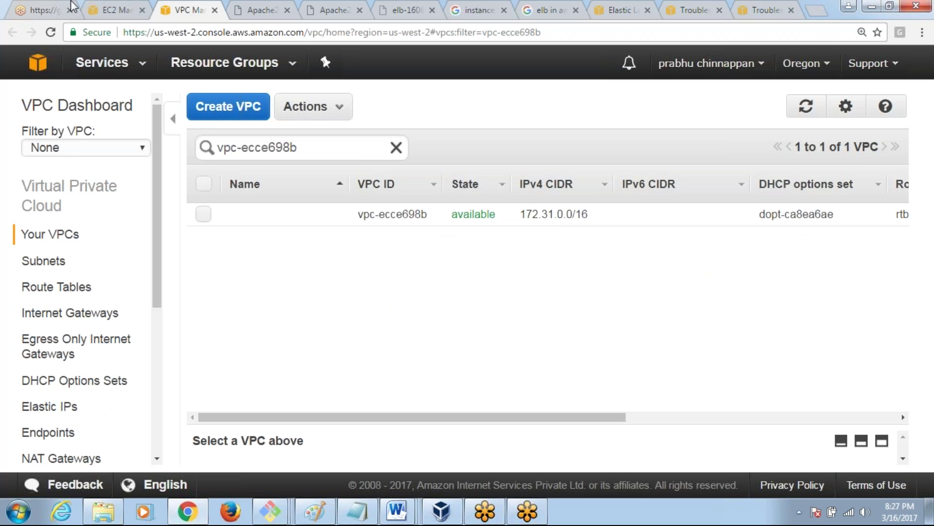
left_click(106, 13)
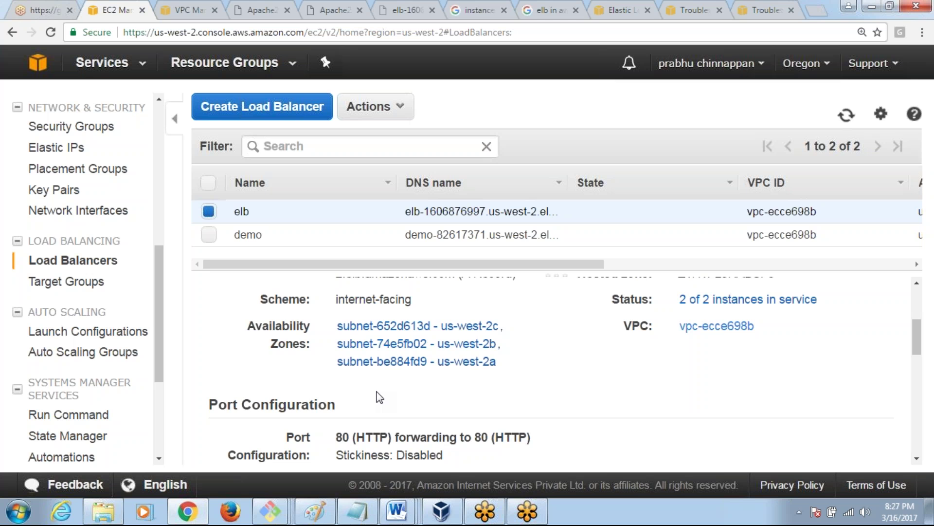
scroll(379, 397, "down", 3)
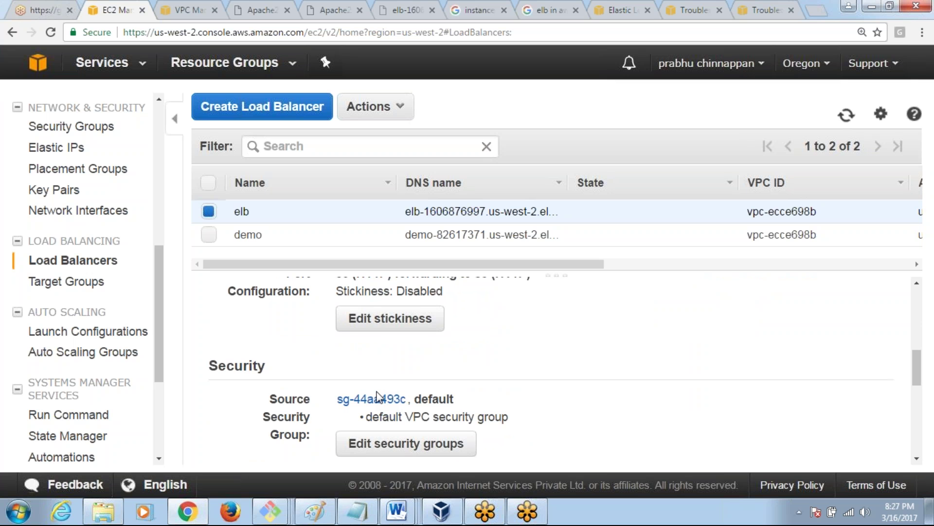
scroll(379, 397, "down", 1)
scroll(379, 397, "down", 1)
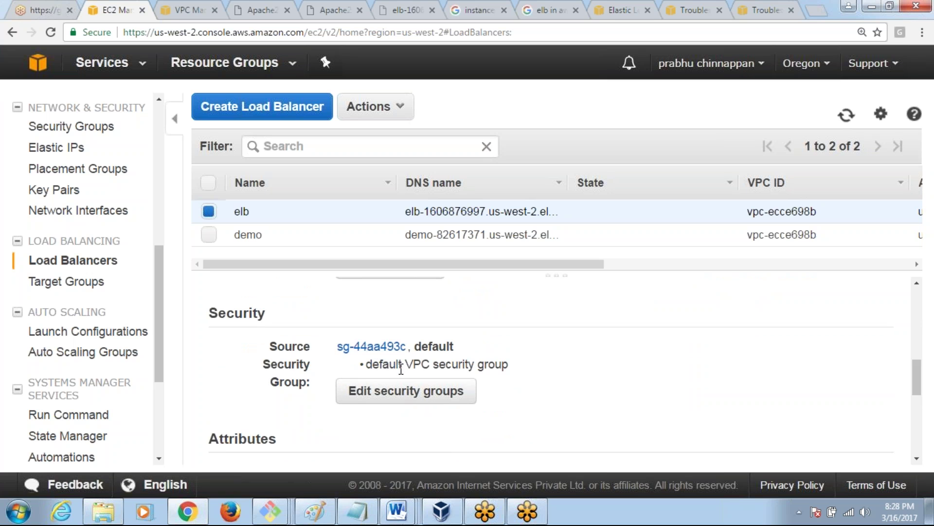
left_click(384, 346)
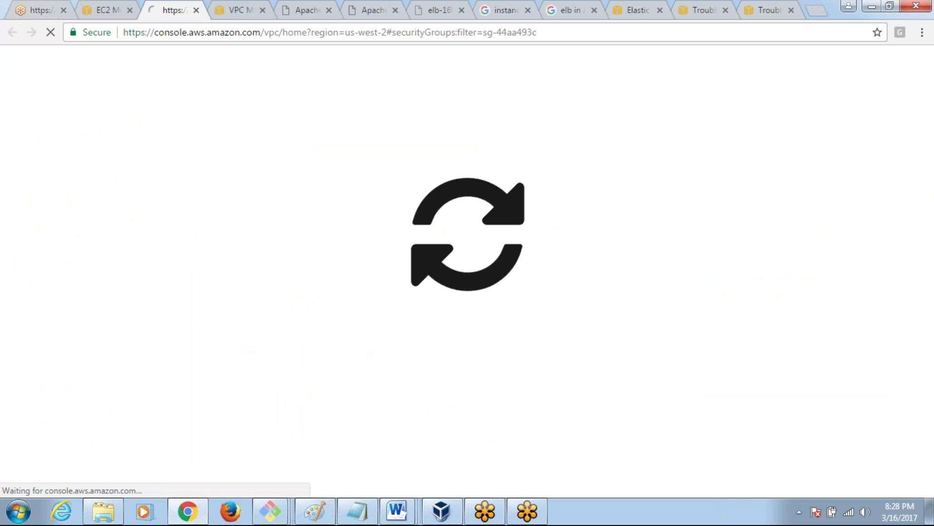
Recheck the elb DNS address page and the open VPC console pages, and return to the load balancer list
left_click(103, 14)
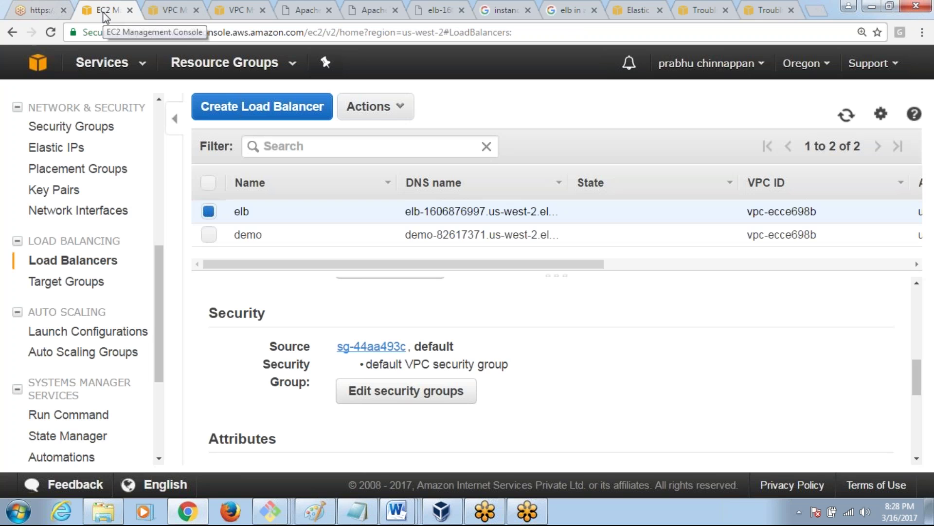
left_click(421, 13)
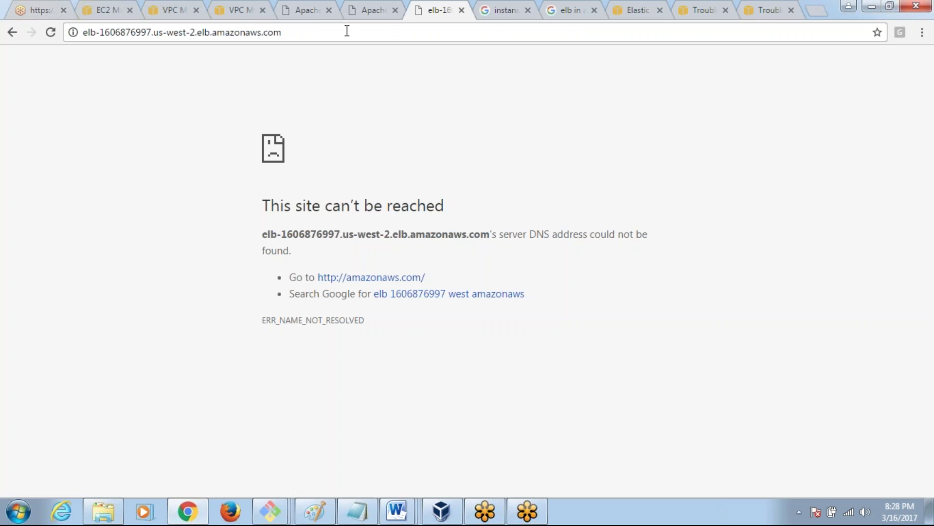
left_click(231, 14)
left_click(173, 15)
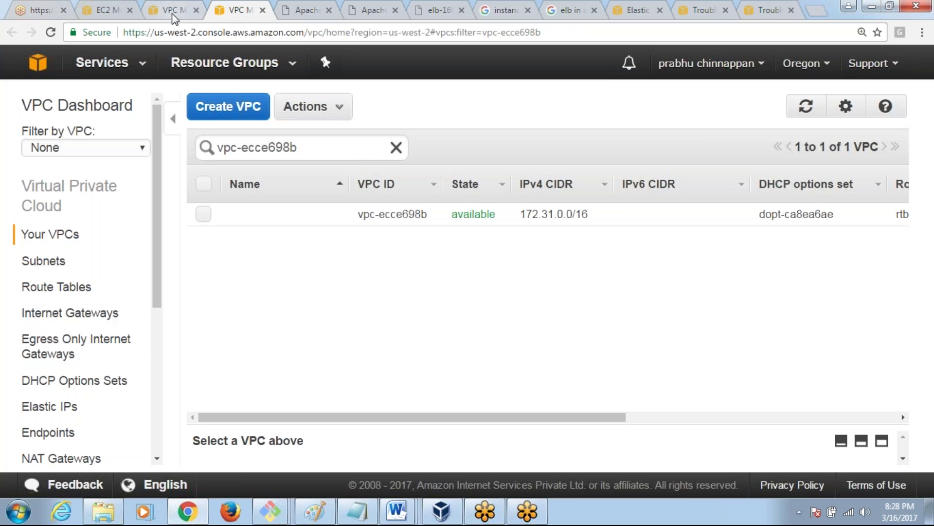
left_click(105, 13)
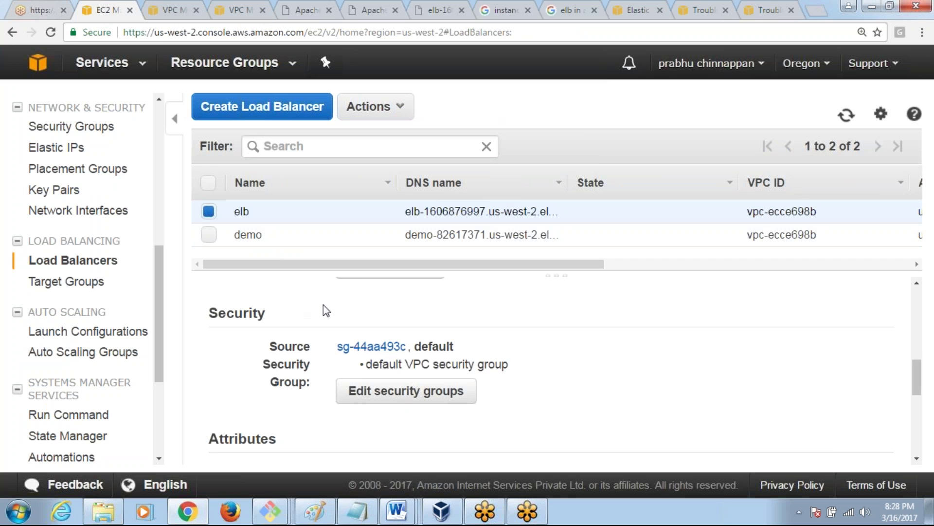
Examine elb's full description, covering its basic configuration, port configuration, security group, attributes and DNS record note
scroll(323, 305, "up", 1)
scroll(326, 310, "up", 10)
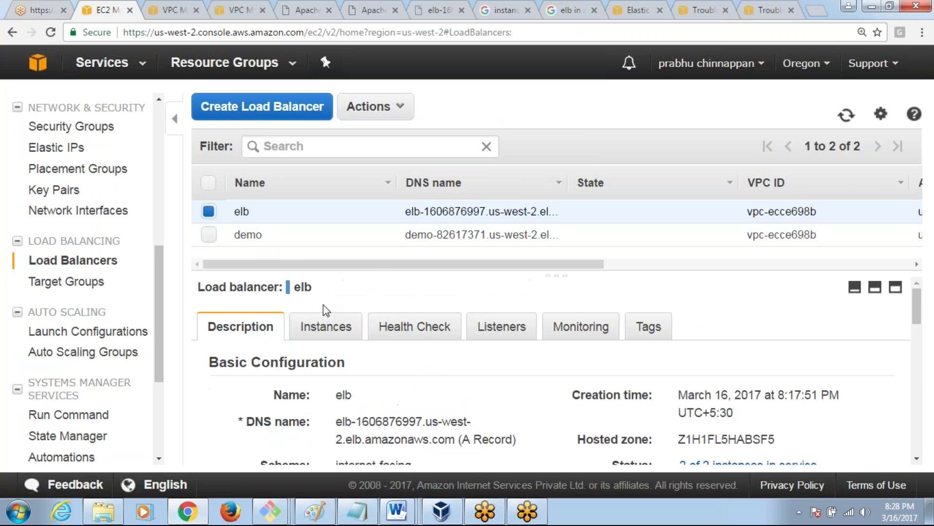
scroll(323, 305, "down", 4)
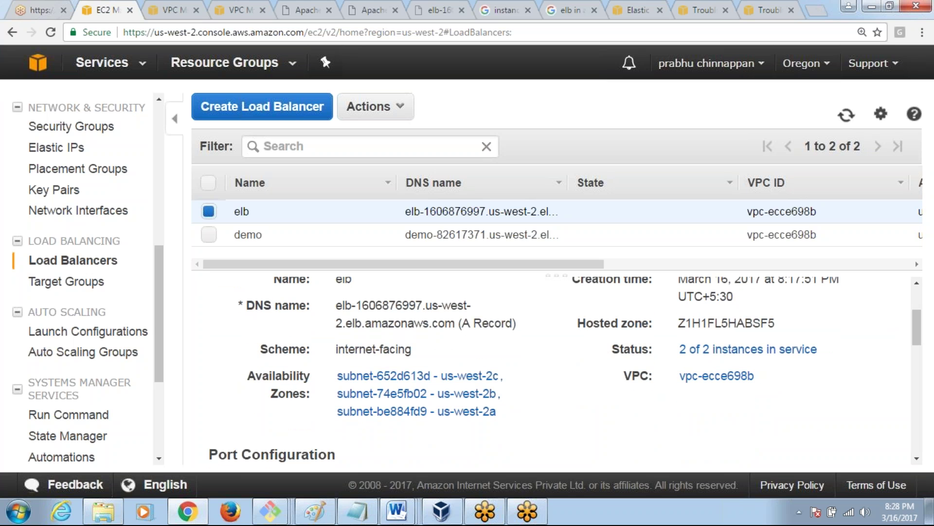
scroll(565, 371, "down", 1)
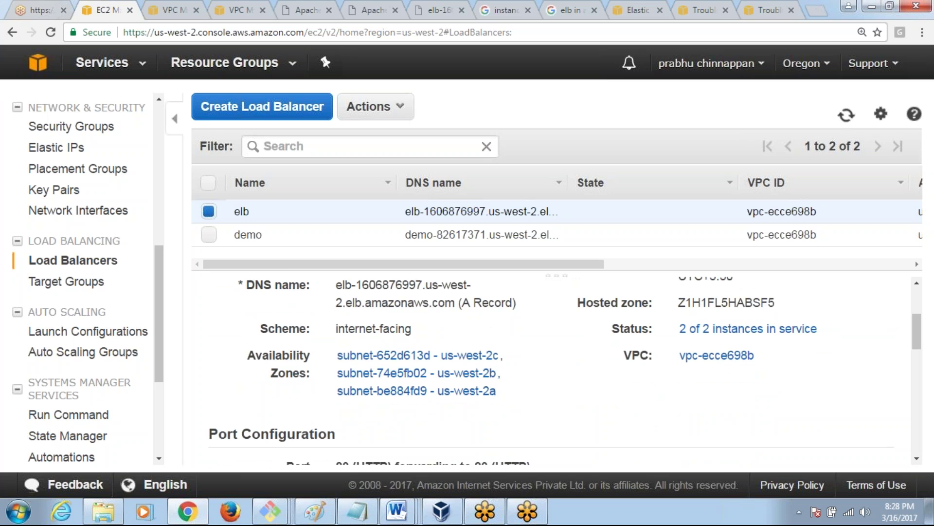
scroll(565, 371, "down", 2)
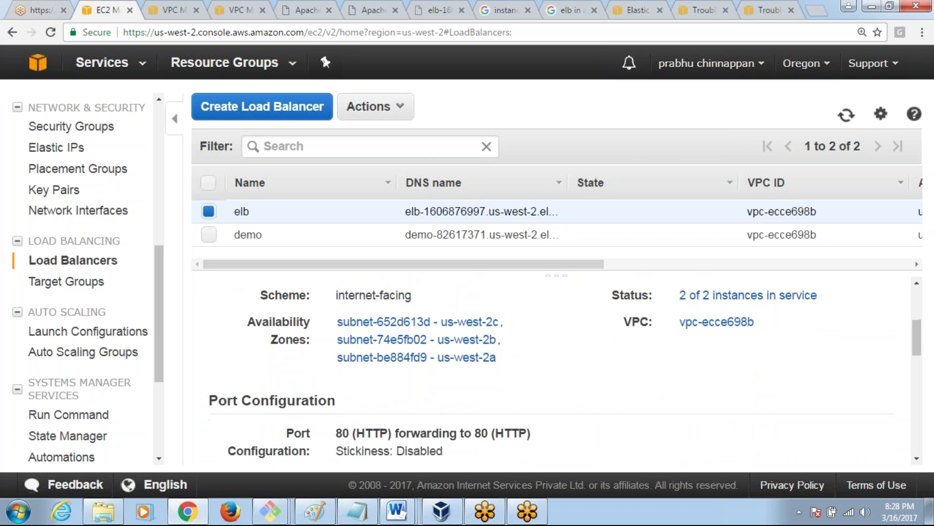
scroll(565, 371, "down", 2)
scroll(565, 371, "down", 6)
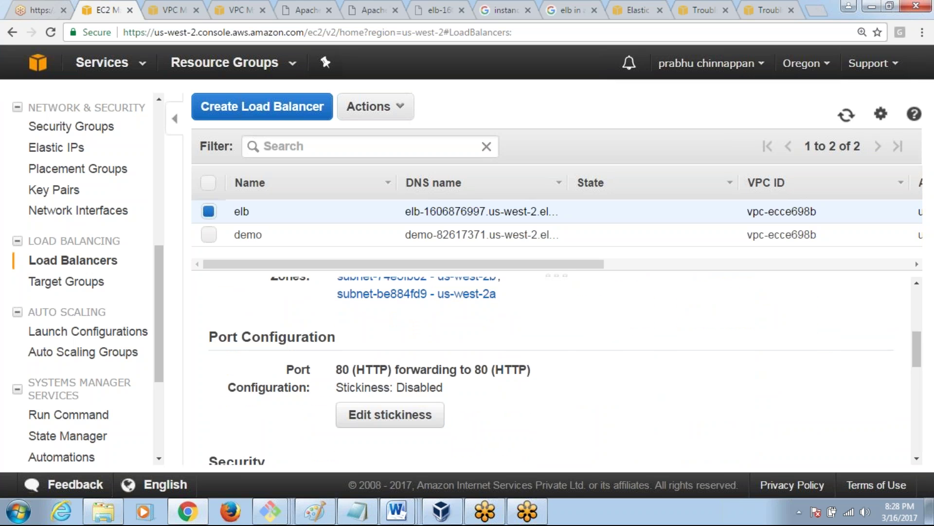
scroll(565, 370, "down", 5)
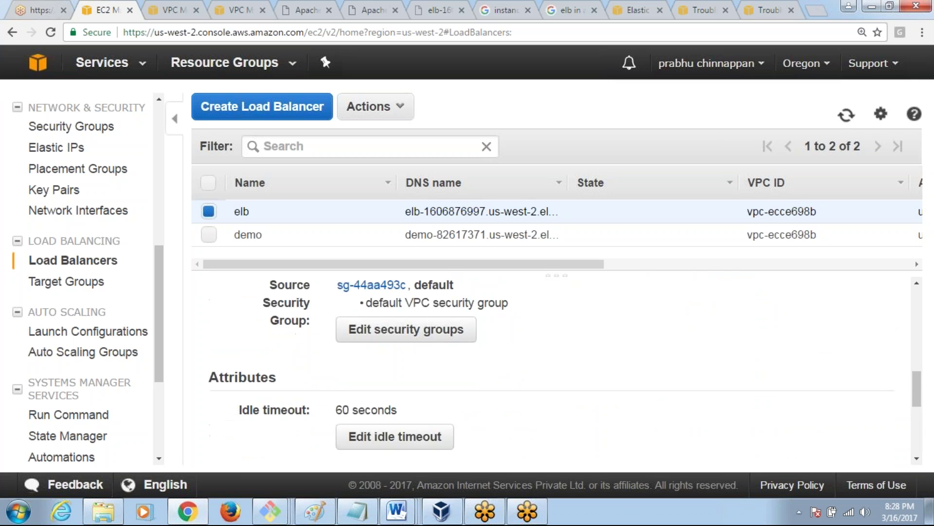
scroll(564, 370, "down", 1)
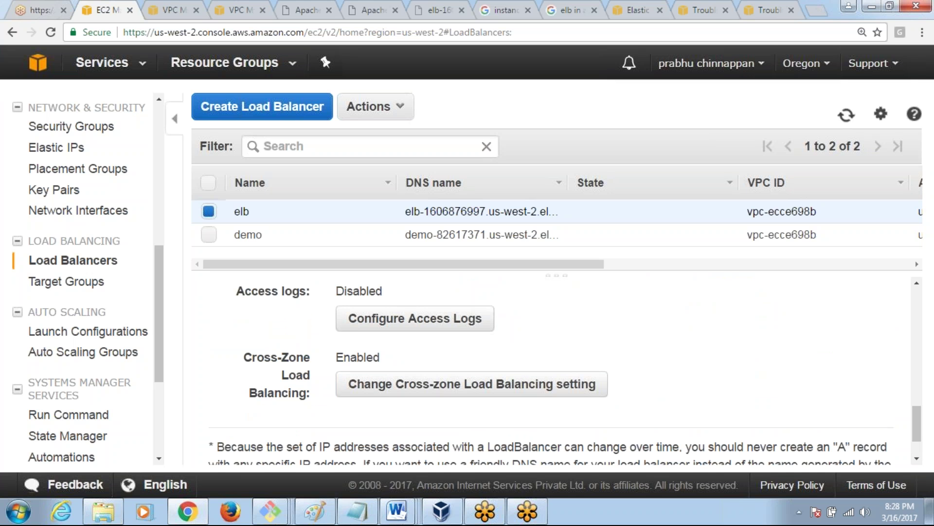
scroll(565, 371, "down", 2)
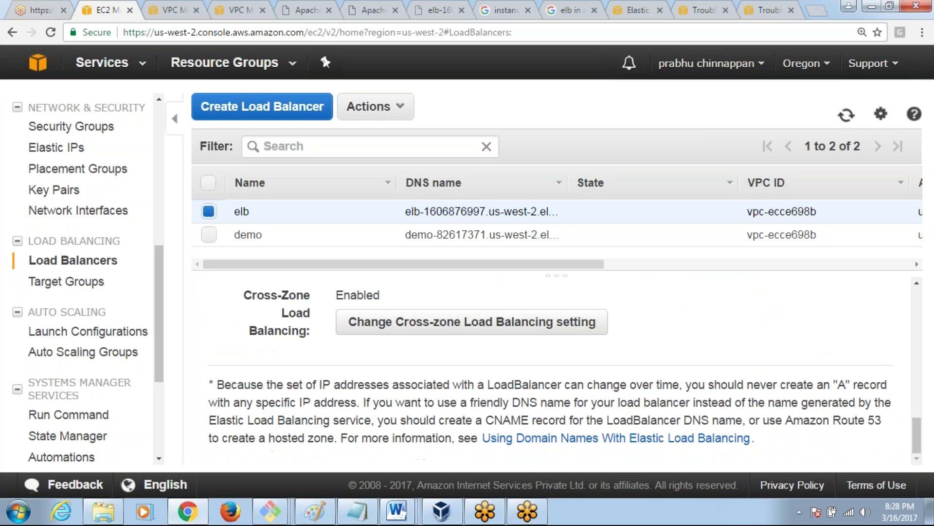
Open elb's Cross-Zone Load Balancing setting and save it with Enable selected
scroll(565, 371, "up", 1)
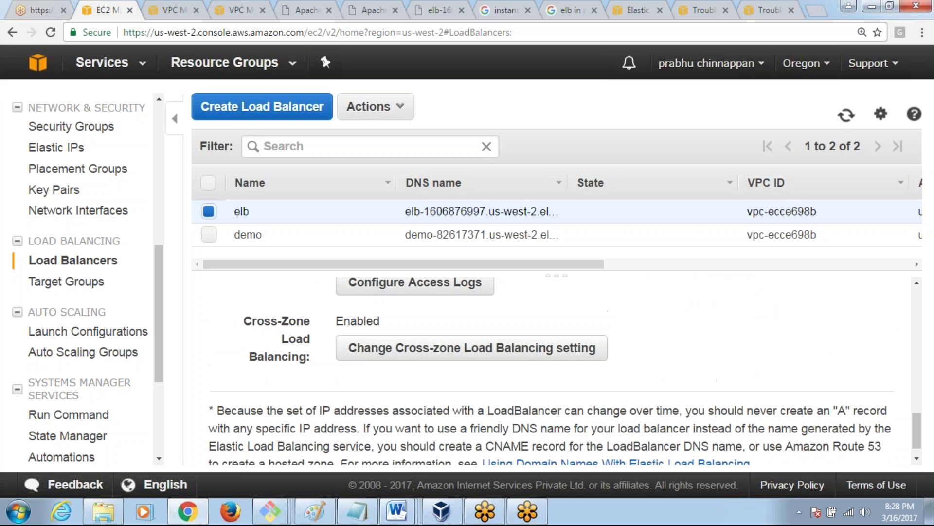
left_click(401, 356)
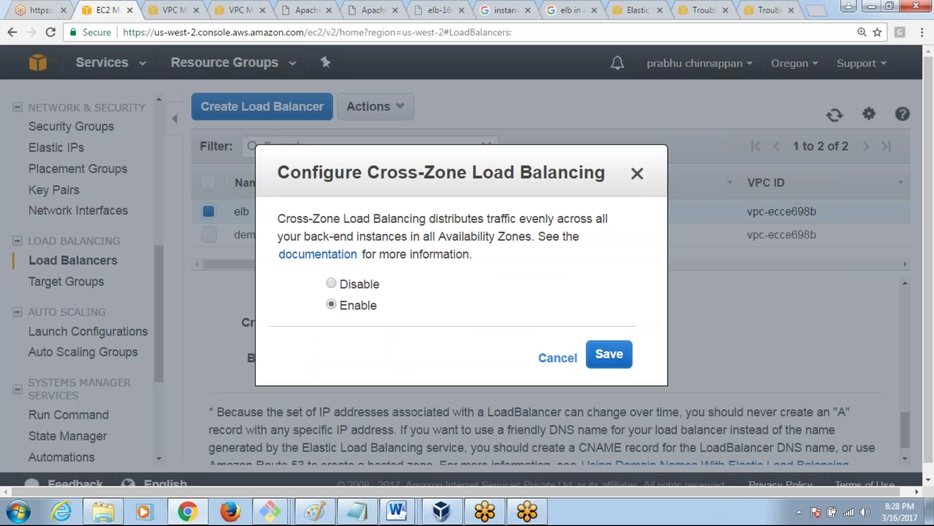
left_click(351, 288)
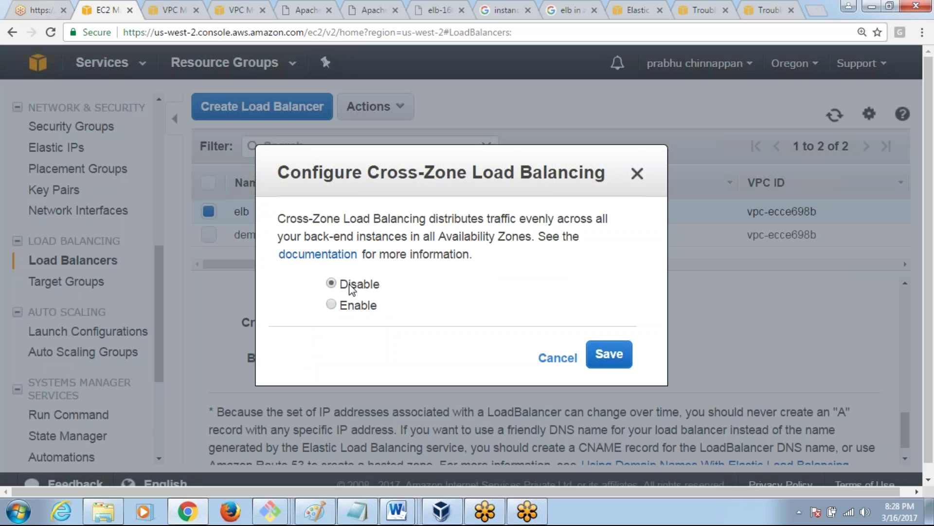
left_click(366, 306)
left_click(609, 353)
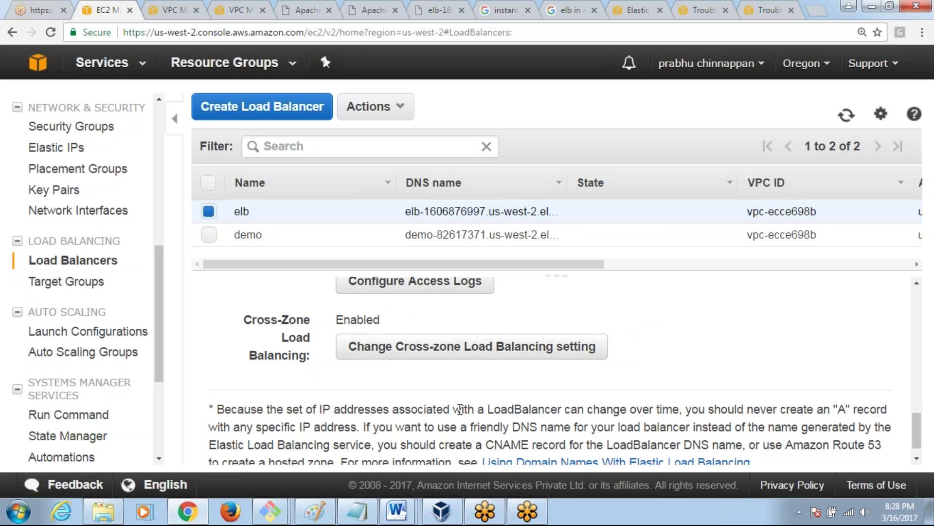
Review the DNS record note in elb's description and highlight its DNS name under Basic Configuration
scroll(459, 409, "down", 1)
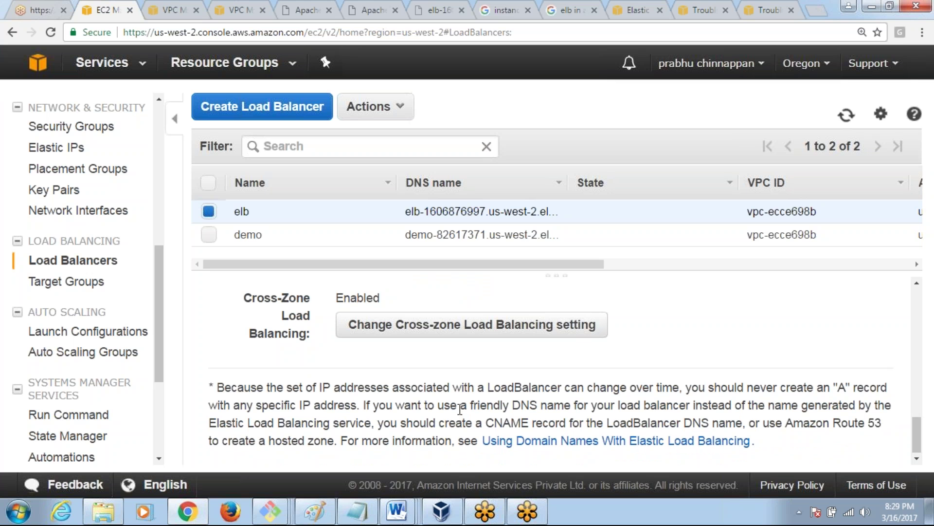
scroll(460, 409, "up", 10)
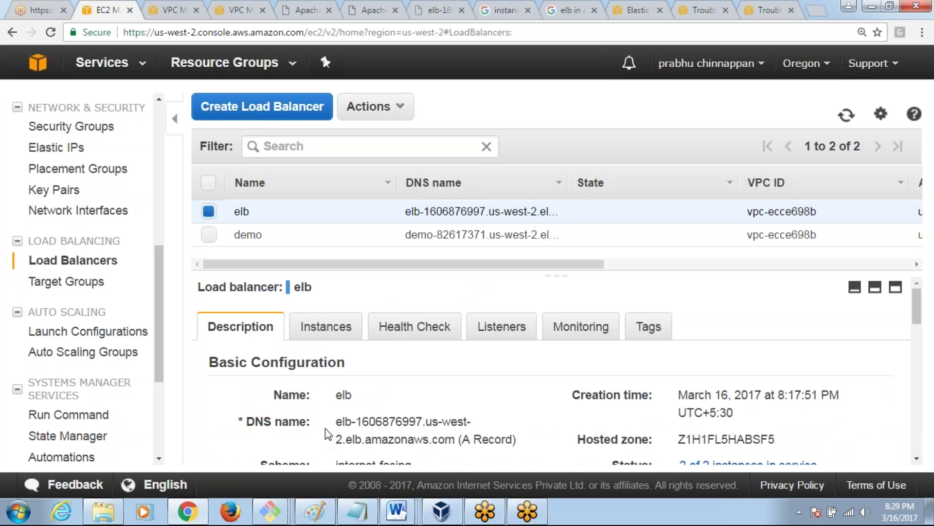
left_click_drag(338, 422, 445, 438)
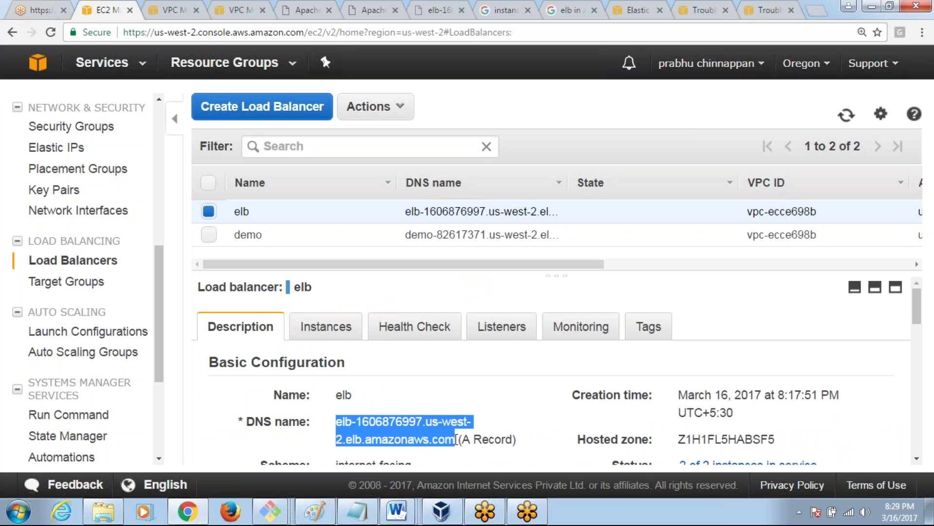
left_click(475, 422)
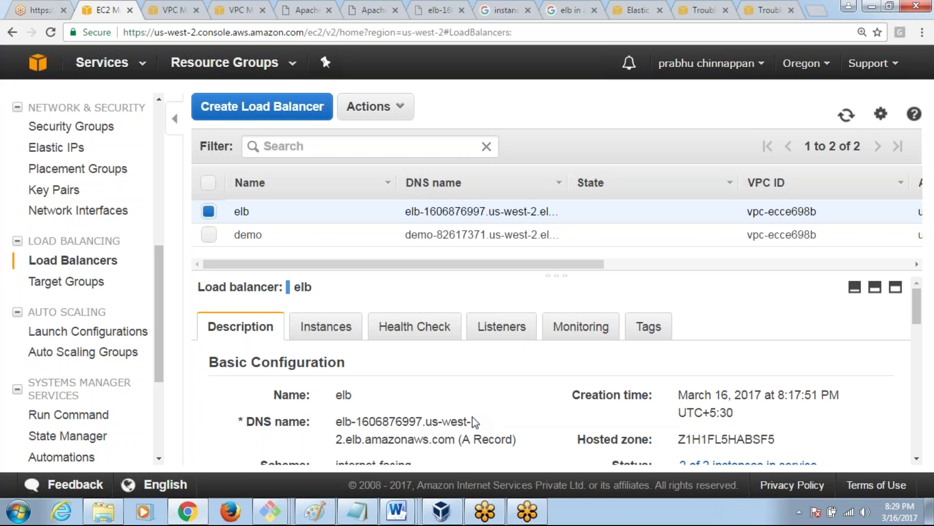
Reread the connectivity tests and related resources in the AWS article on Elastic Load Balancing connectivity issues
left_click(638, 10)
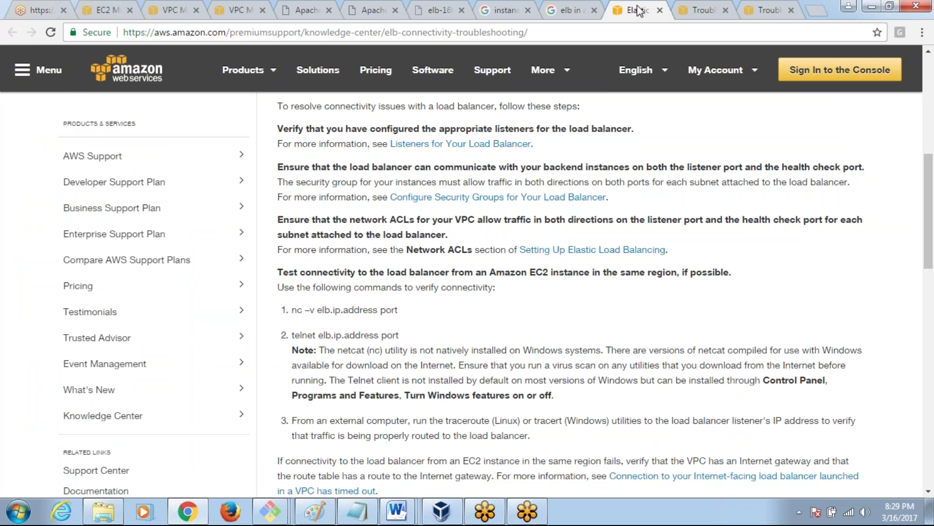
scroll(346, 314, "down", 1)
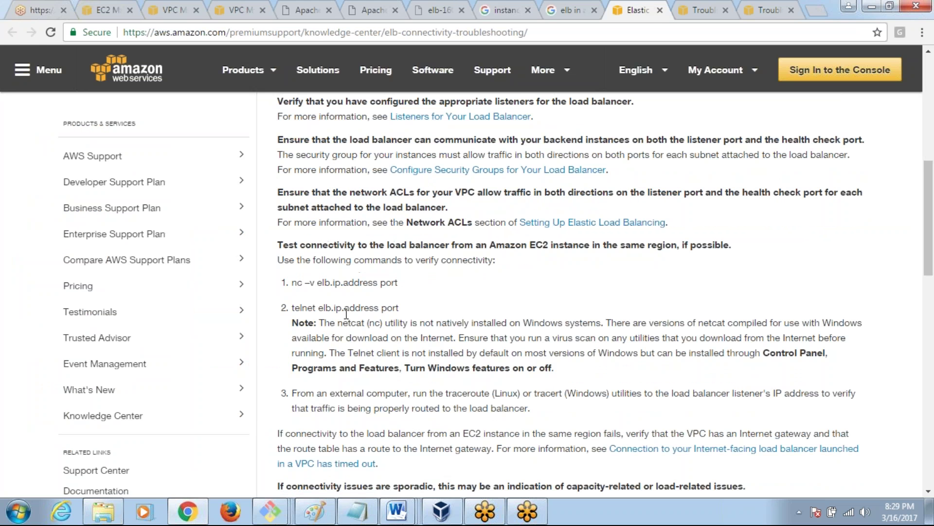
scroll(346, 314, "down", 5)
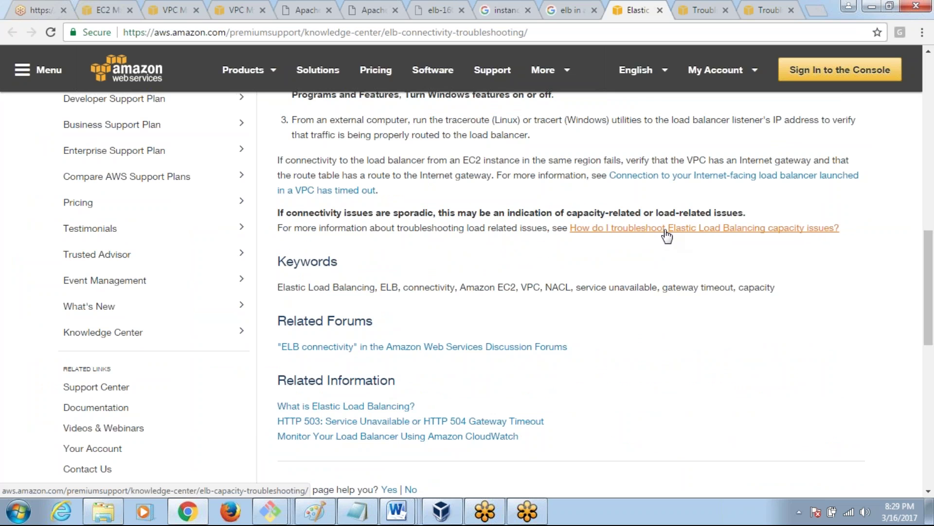
Look through the error tables in the Troubleshoot Your Classic Load Balancer guide and compare them with the elb address page's error
left_click(706, 12)
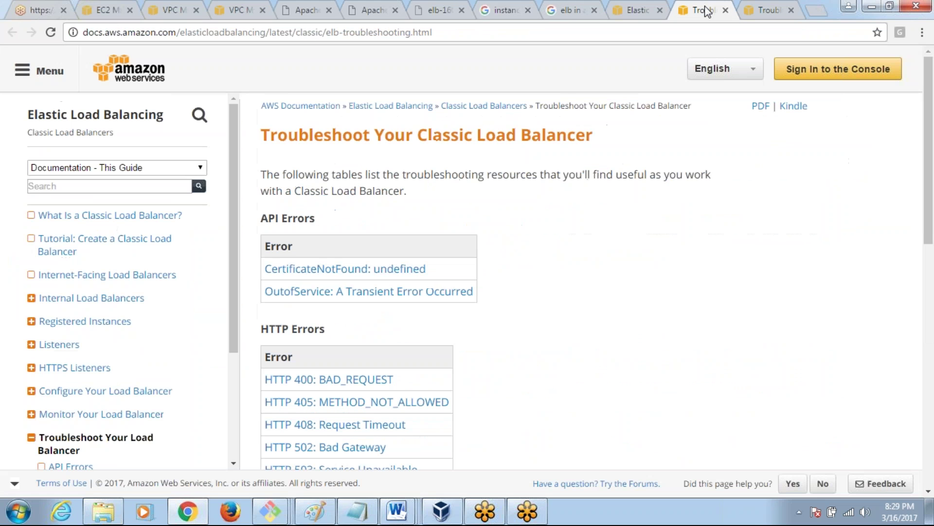
scroll(458, 206, "down", 1)
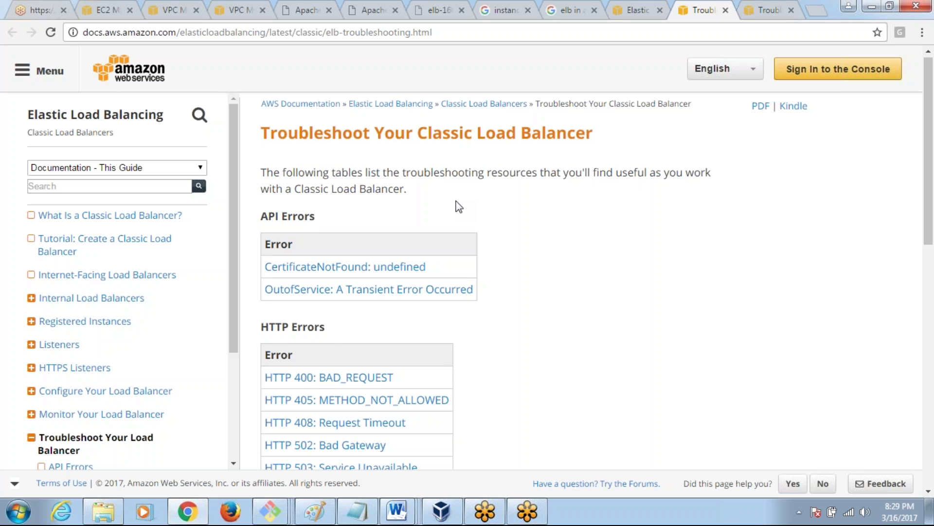
scroll(458, 206, "down", 1)
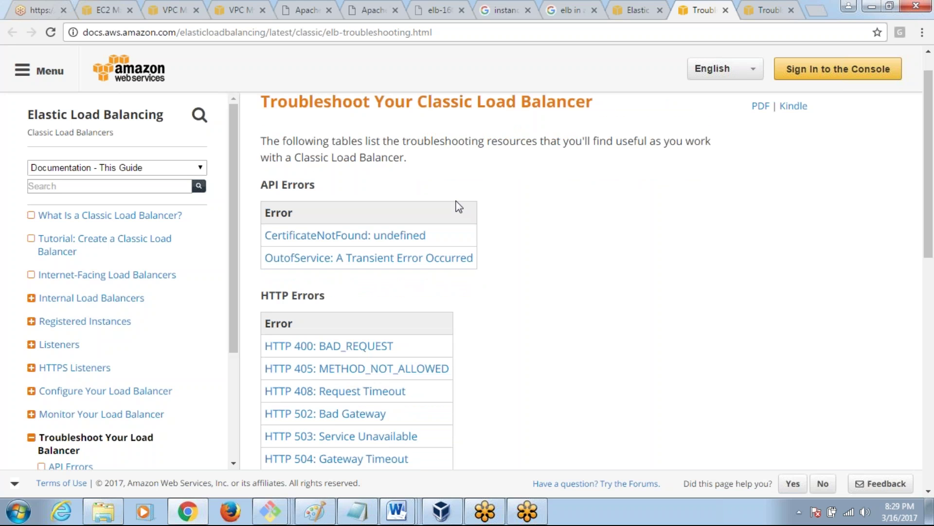
scroll(458, 206, "down", 2)
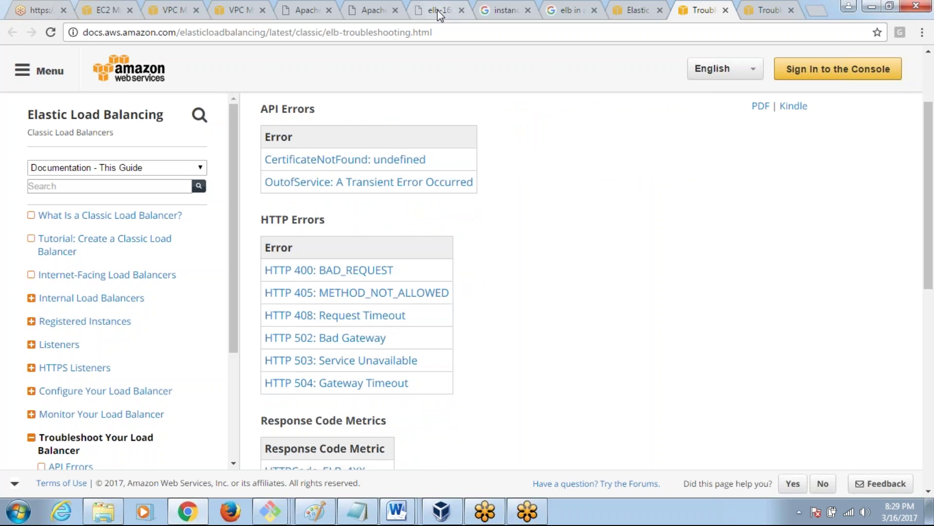
left_click(440, 14)
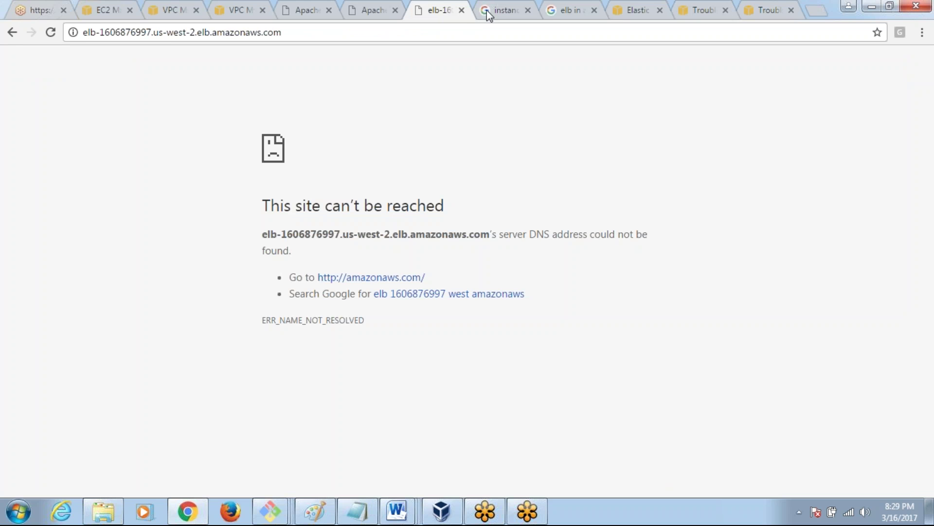
left_click(684, 11)
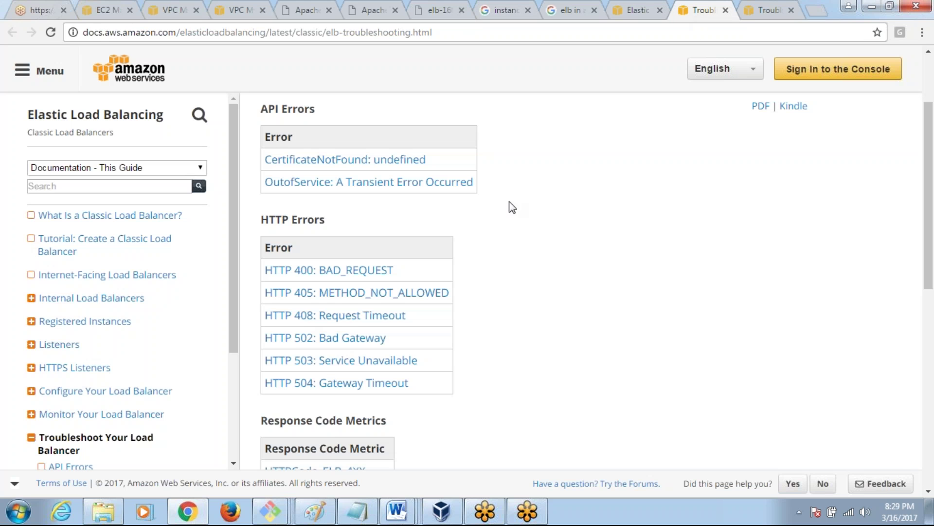
scroll(468, 337, "down", 3)
scroll(468, 337, "down", 3)
scroll(468, 338, "up", 5)
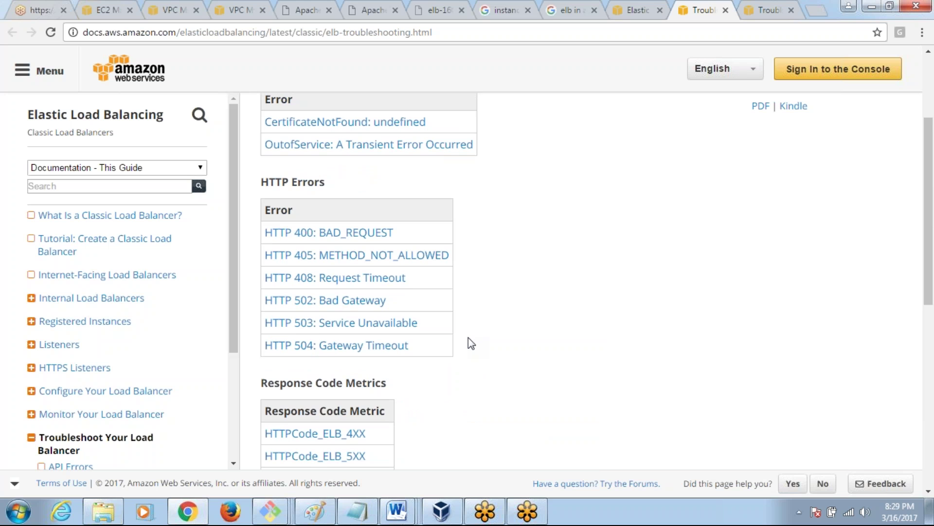
Recheck the Classic Load Balancer troubleshooting tables and highlight the error heading on the elb address page
scroll(468, 338, "down", 1)
scroll(468, 337, "up", 2)
scroll(469, 337, "up", 2)
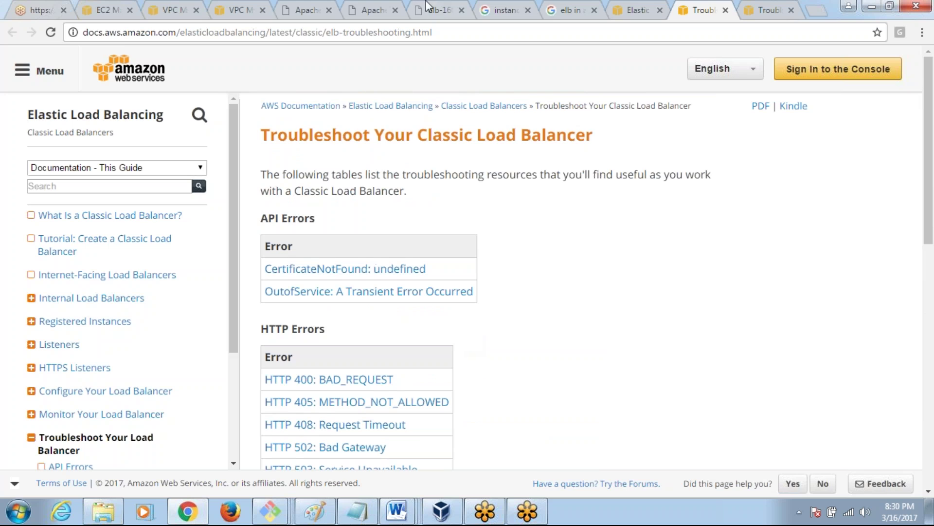
left_click(437, 5)
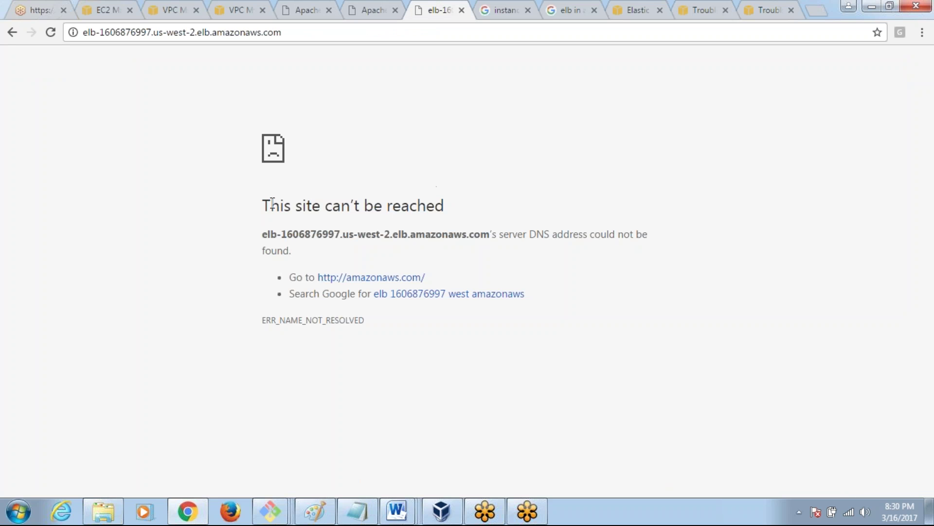
left_click_drag(271, 205, 401, 206)
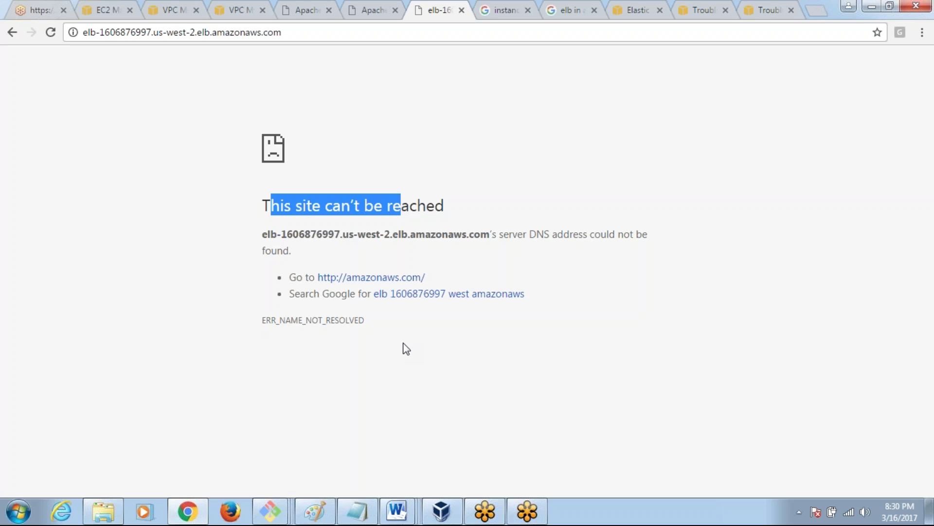
left_click(520, 163)
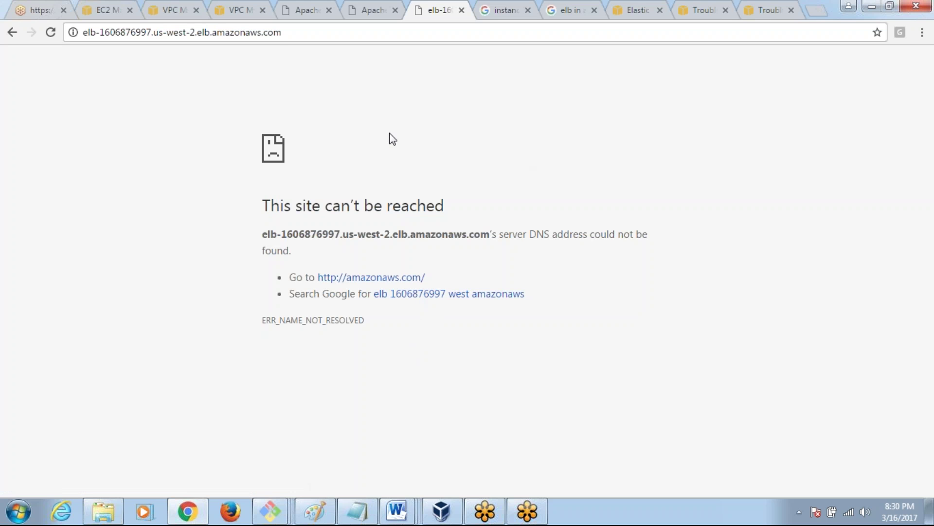
Look over the load balancer list in the EC2 console and the Google results for "elb in aws not working"
left_click(298, 10)
left_click(238, 11)
left_click(183, 13)
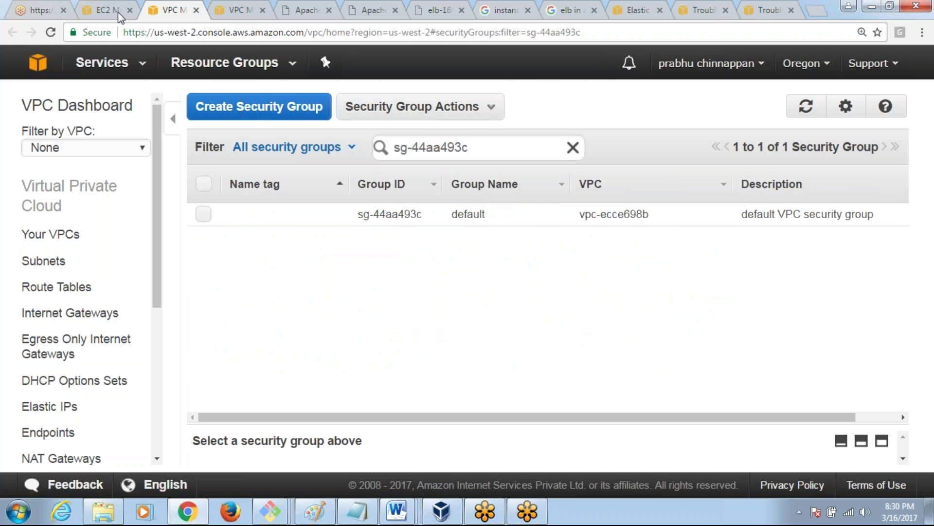
left_click(115, 11)
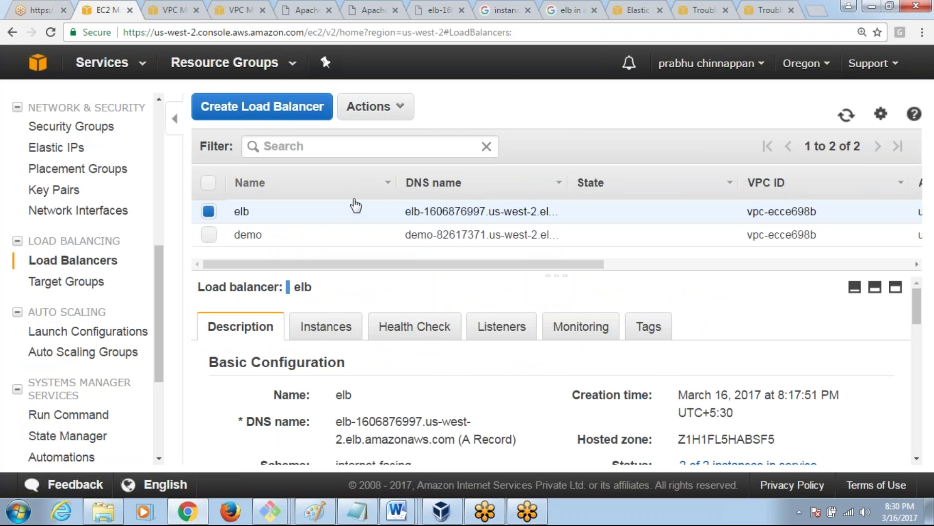
left_click(569, 10)
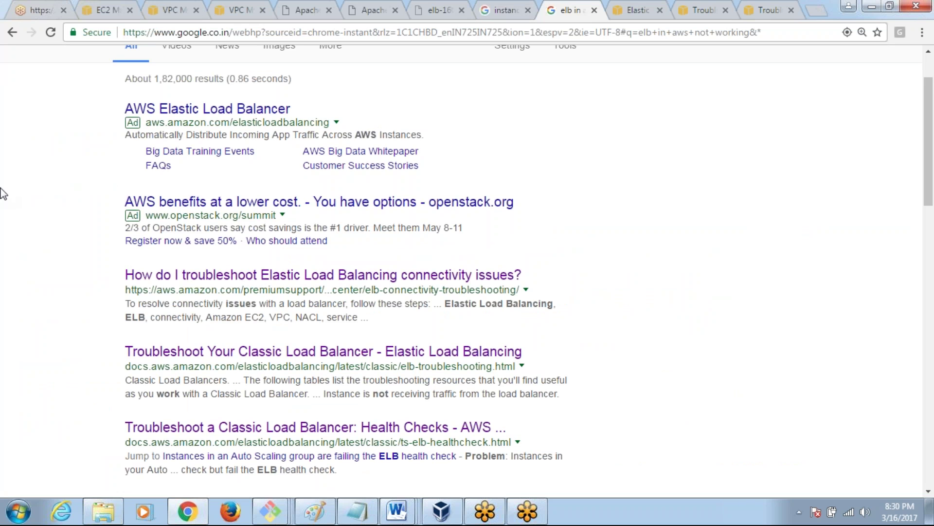
scroll(1, 193, "up", 2)
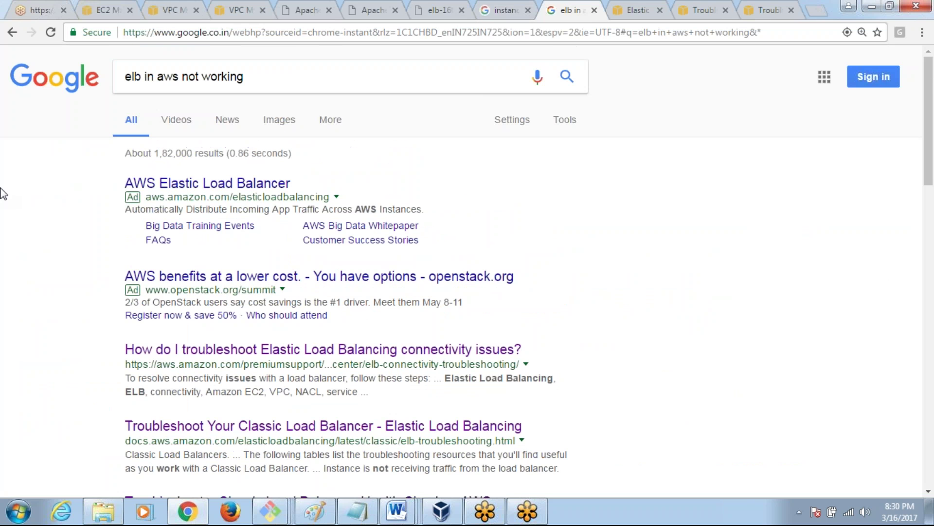
Change the ping path in elb's health check to / and save the configuration
left_click(107, 7)
left_click(501, 326)
left_click(425, 335)
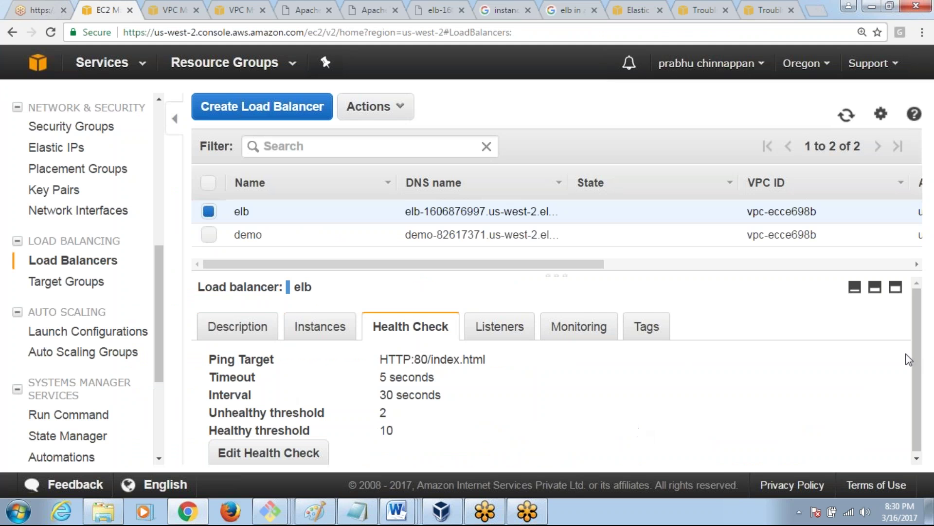
scroll(924, 386, "down", 1)
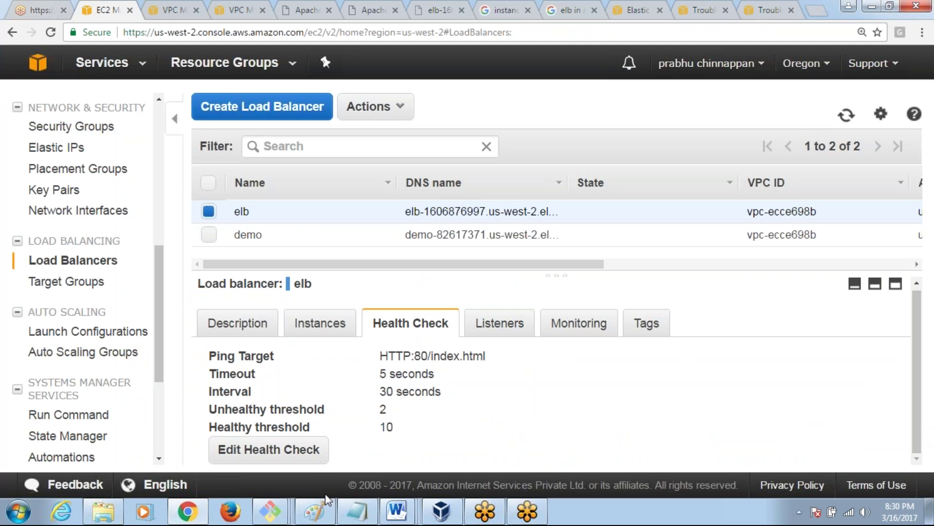
left_click(300, 463)
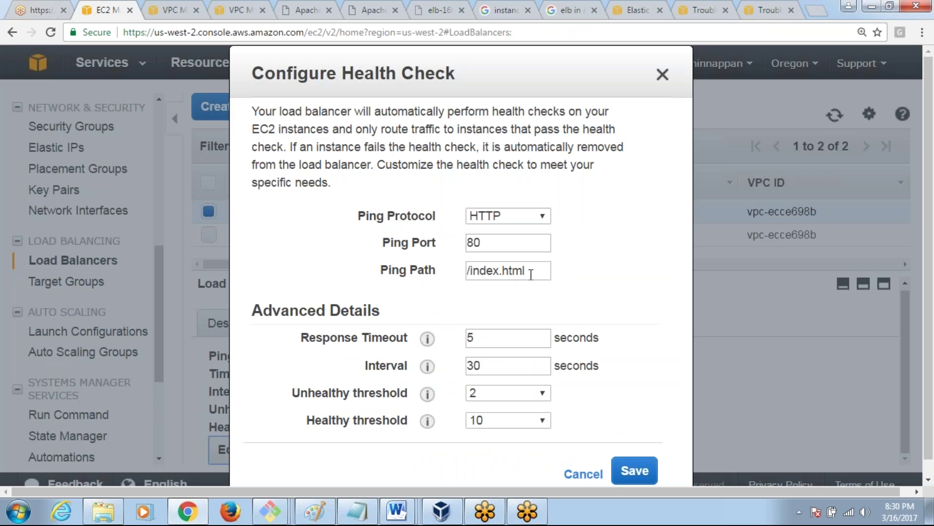
left_click(533, 270)
key("BackSpace")
key("BackSpace")
key("BackSpace")
key("BackSpace")
key("BackSpace")
key("BackSpace")
key("BackSpace")
key("BackSpace")
key("BackSpace")
key("BackSpace")
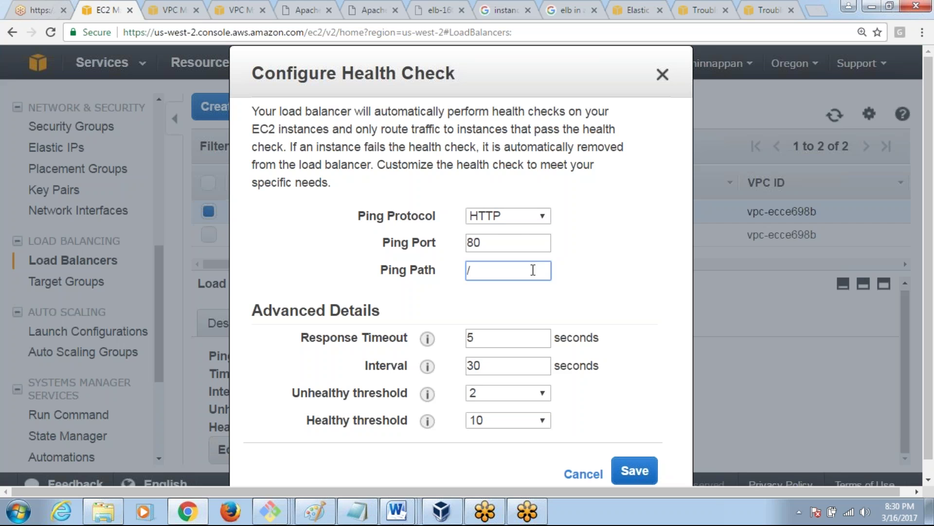
left_click(645, 468)
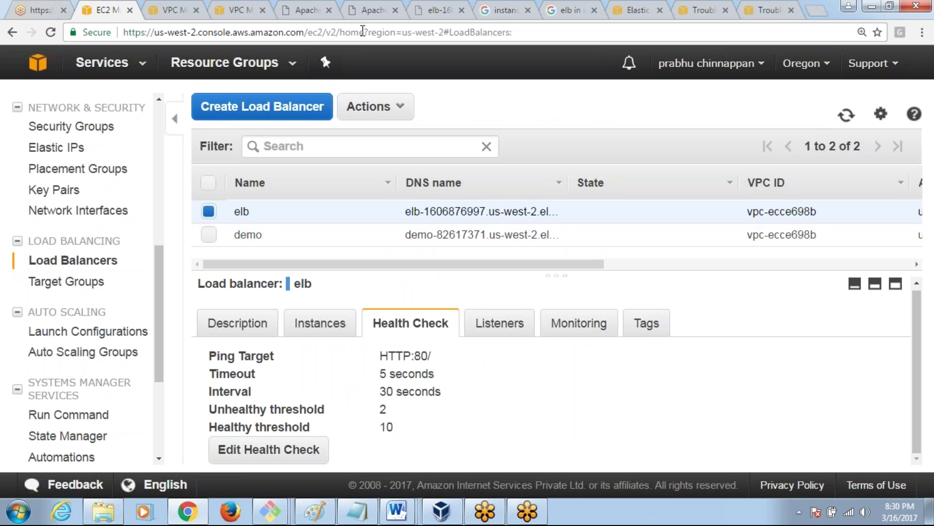
Reload the elb DNS address in its browser tab to test whether it responds
left_click(372, 14)
key("ctrl+Tab")
key("F5")
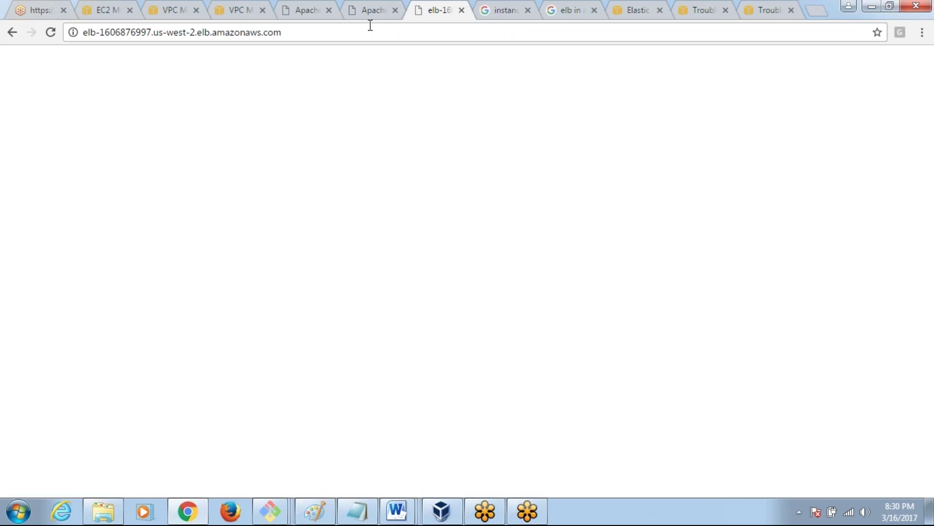
left_click(369, 26)
key("Return")
Check the status of the instances registered with elb in the EC2 console
left_click(196, 11)
left_click(236, 11)
left_click(101, 7)
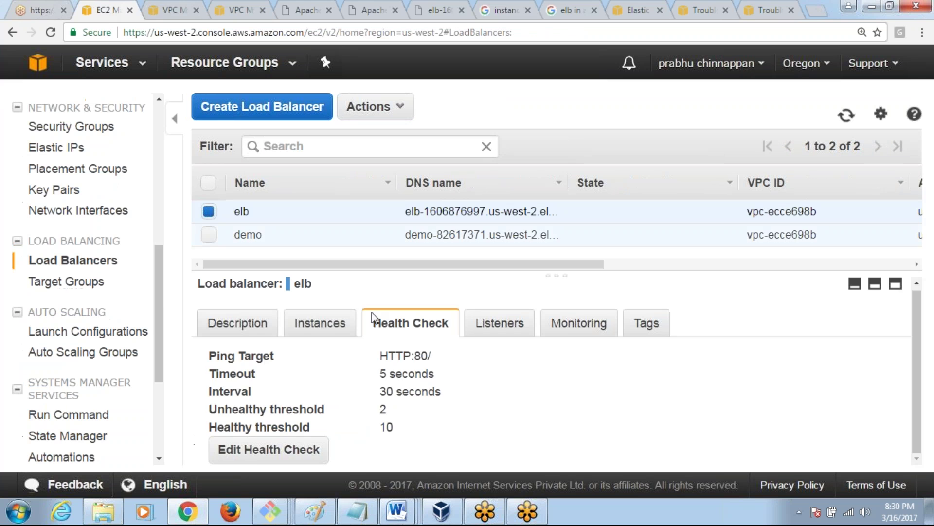
left_click(321, 340)
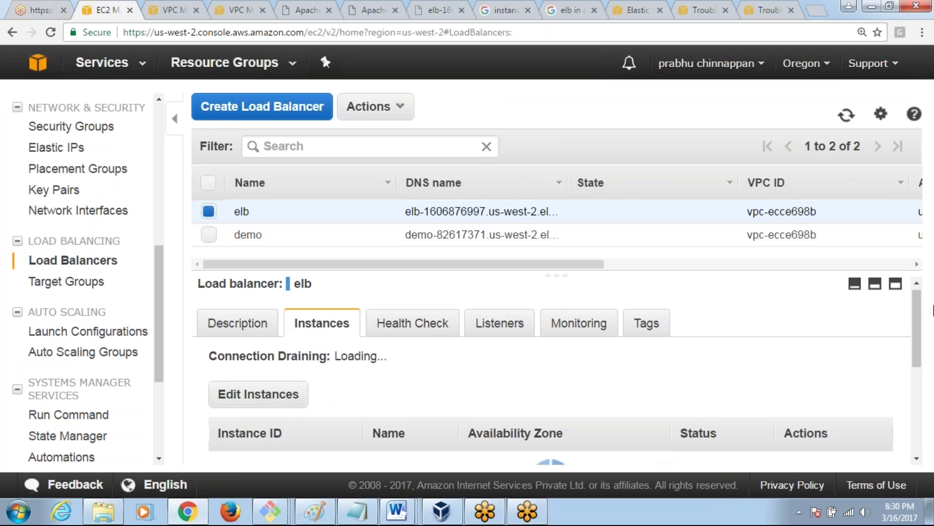
scroll(920, 316, "down", 2)
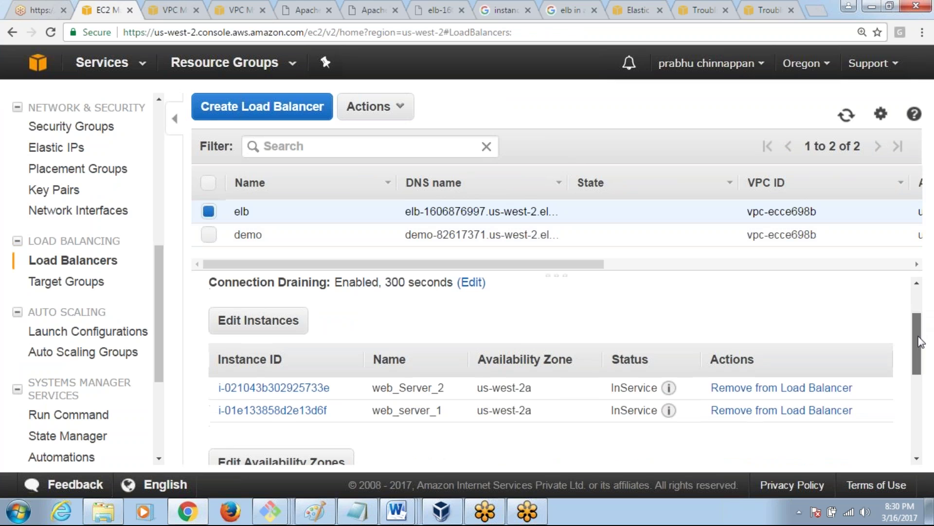
mouse_move(670, 386)
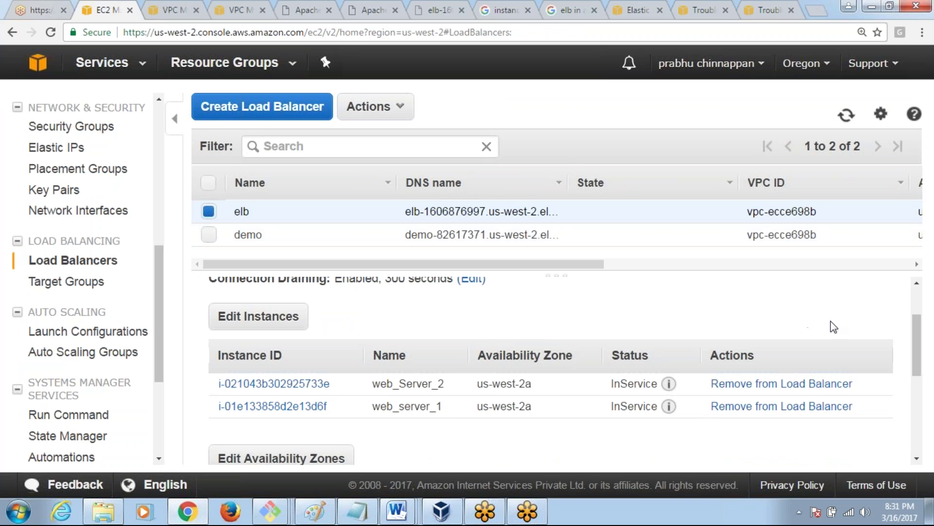
Copy elb's DNS name from its description and load it in the tab holding the instance registration search
key("ctrl+a")
left_click_drag(913, 333, 915, 306)
left_click(398, 404)
left_click(240, 328)
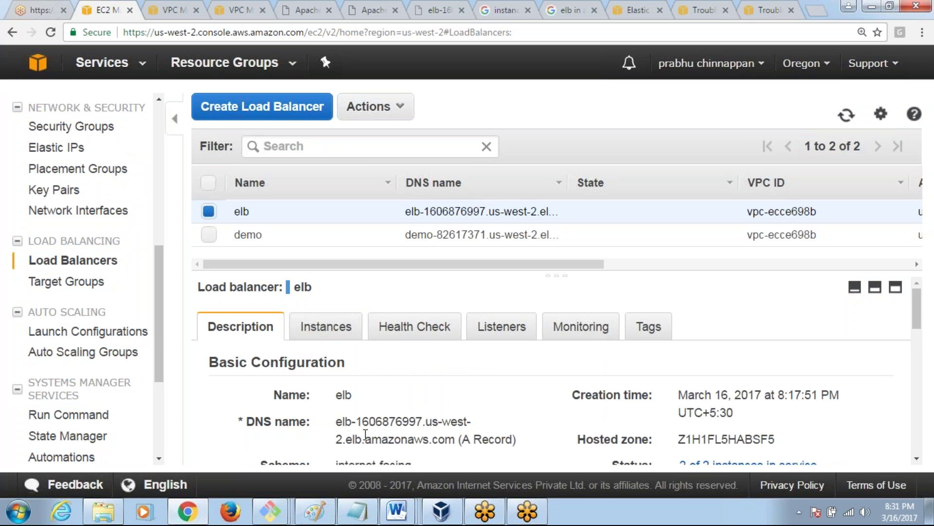
left_click_drag(338, 422, 457, 437)
key("ctrl+c")
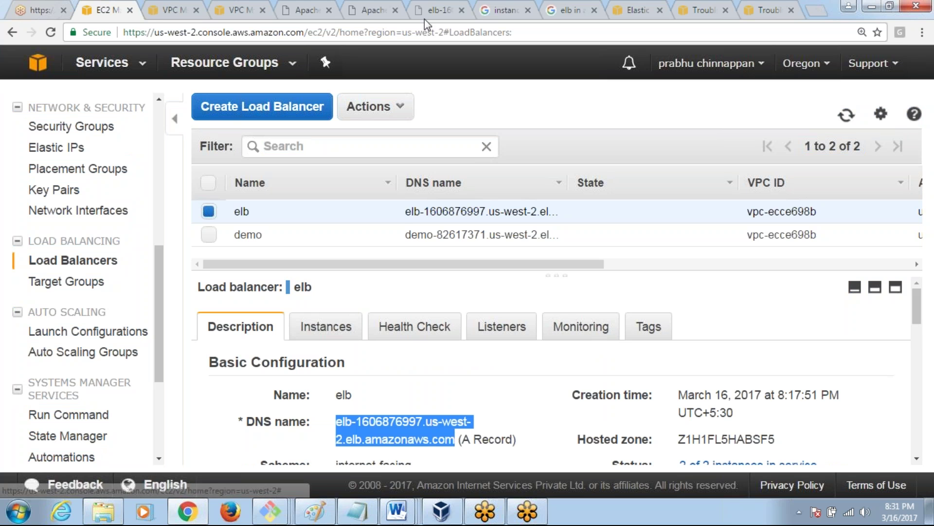
left_click(442, 13)
left_click(504, 12)
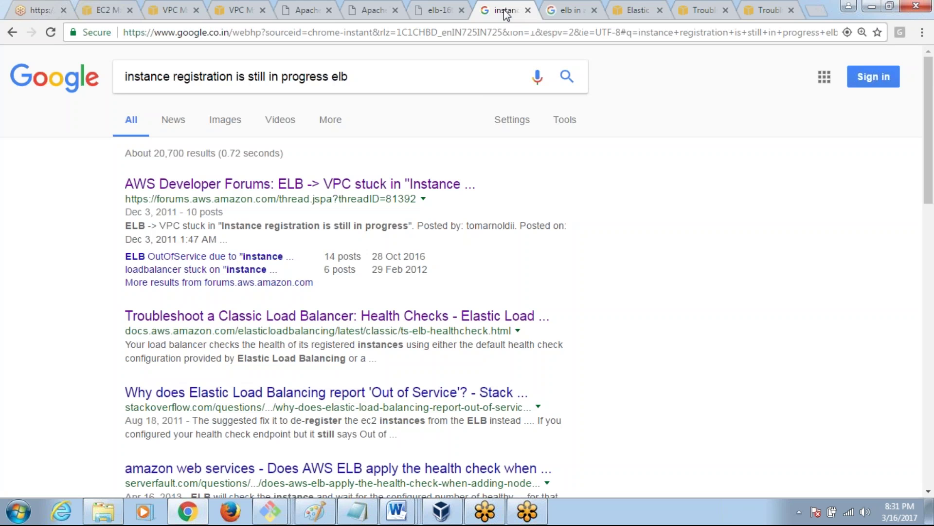
key("ctrl+l")
key("ctrl+v")
key("Return")
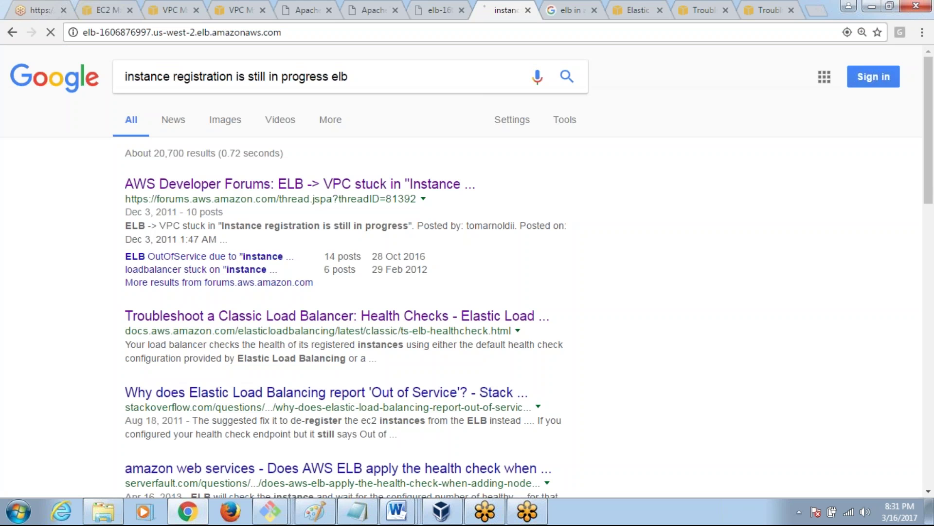
Select only the demo load balancer, copy its DNS name and load it in the second elb address tab
left_click(122, 10)
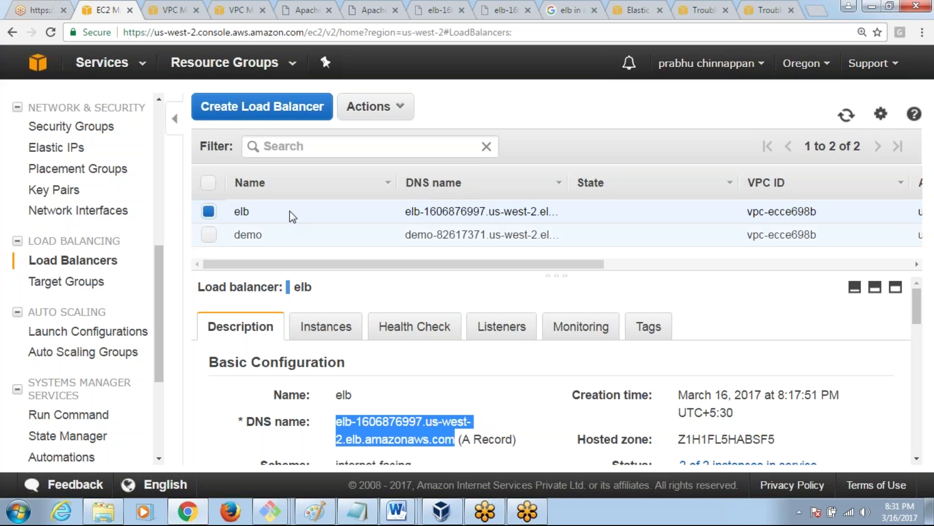
left_click(209, 235)
left_click(210, 211)
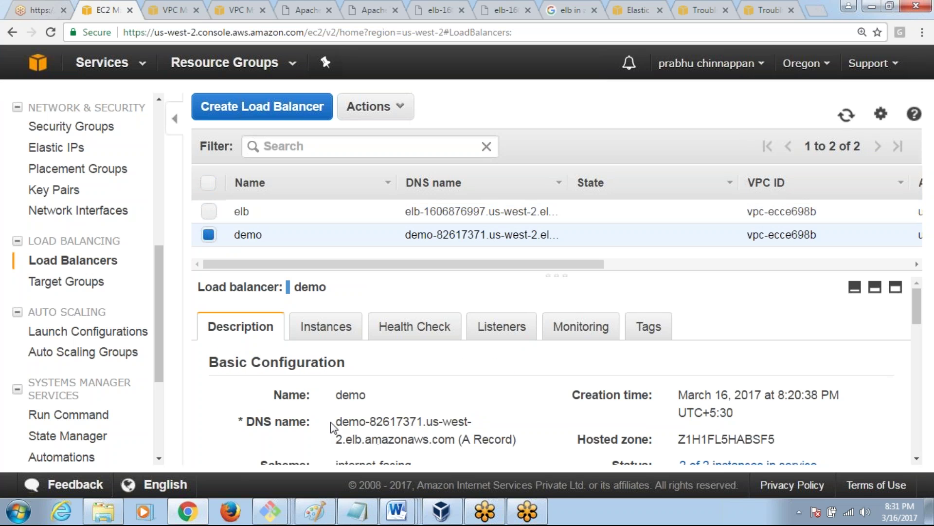
left_click_drag(340, 421, 454, 441)
key("ctrl+c")
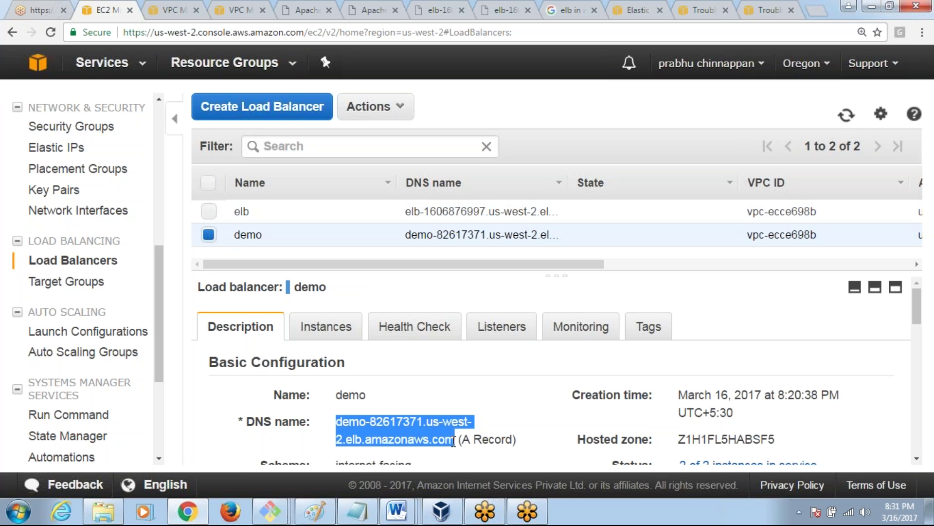
left_click(493, 15)
left_click(463, 31)
key("ctrl+v")
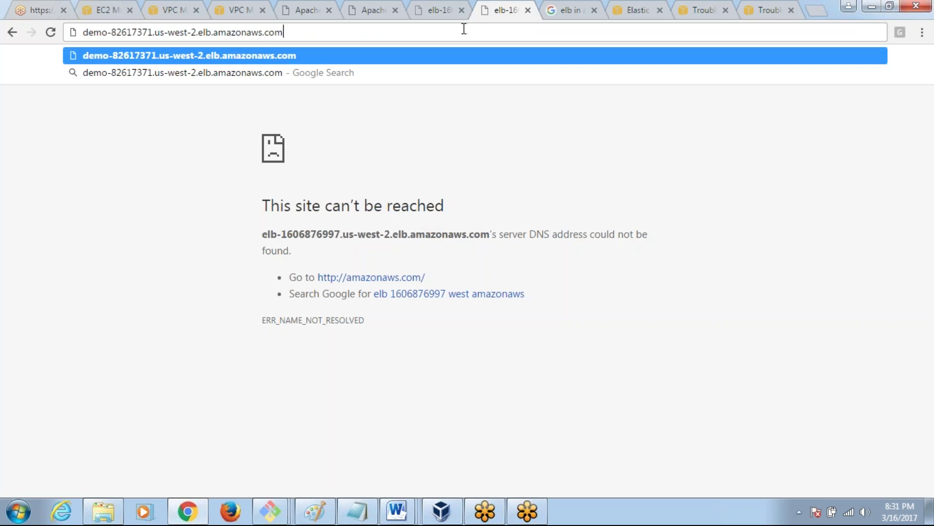
key("Return")
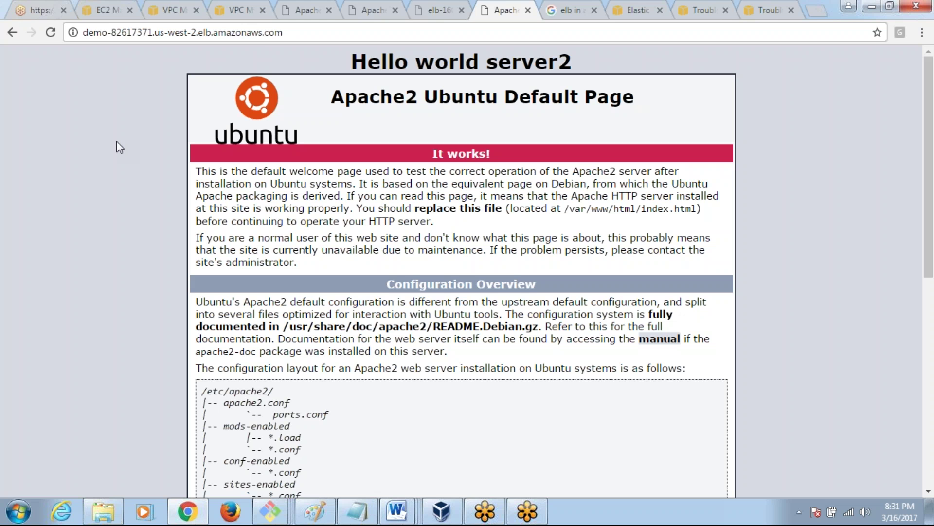
Load the demo load balancer's address repeatedly to check which web server answers each request
left_click(269, 32)
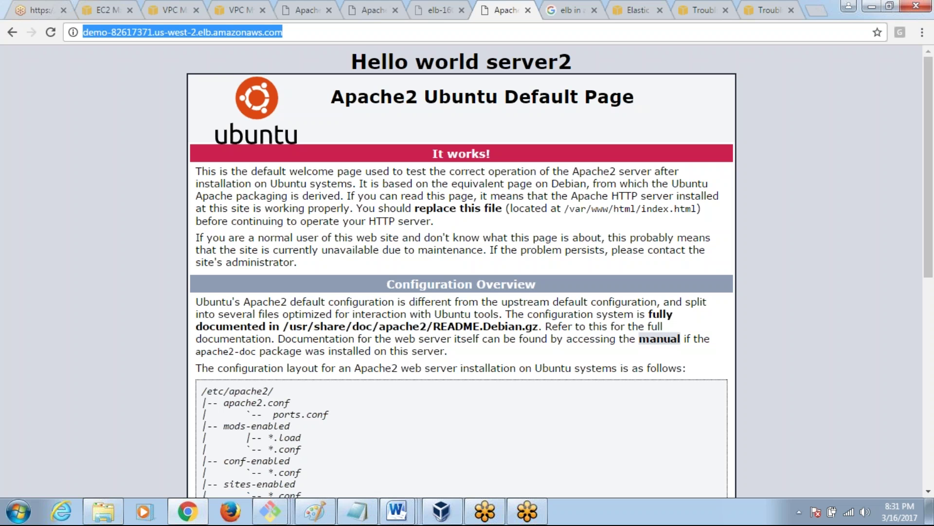
key("Return")
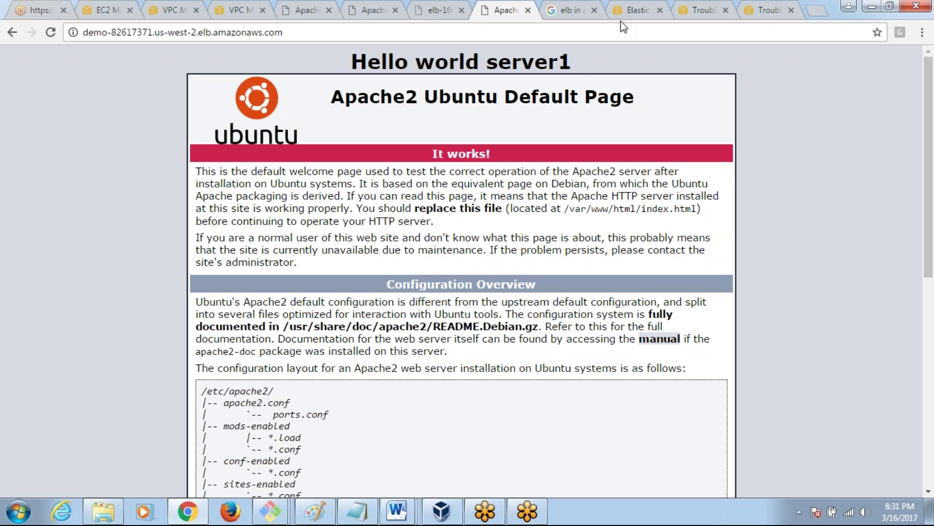
left_click_drag(578, 60, 331, 61)
left_click(323, 61)
left_click(321, 34)
key("Return")
key("Return")
left_click(321, 33)
key("Return")
key("Return")
left_click(301, 30)
key("ctrl+a")
Compare the health check settings of the demo and elb load balancers in the EC2 console
key("ctrl+2")
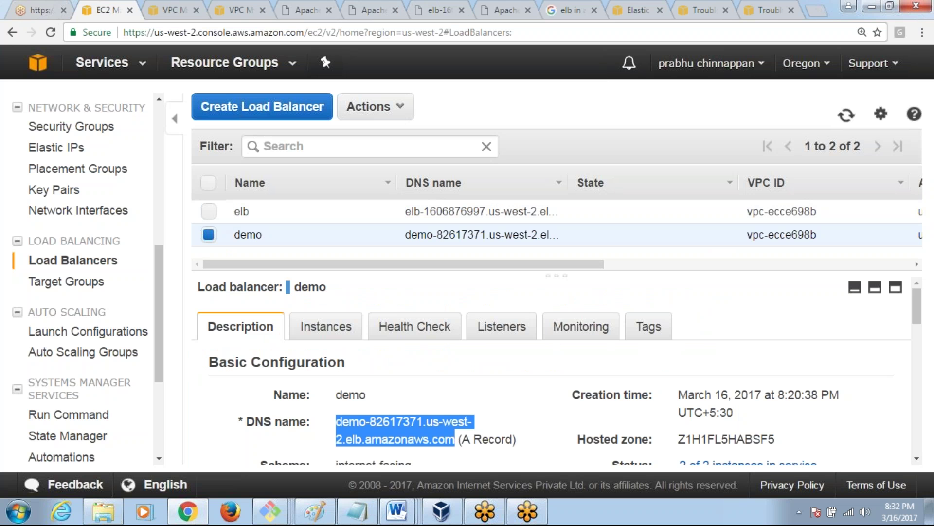
left_click(400, 327)
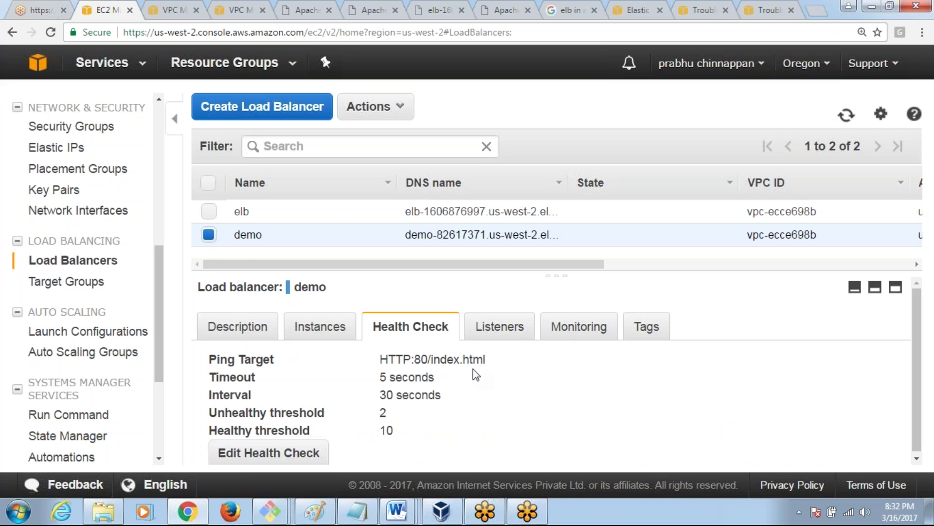
left_click(246, 333)
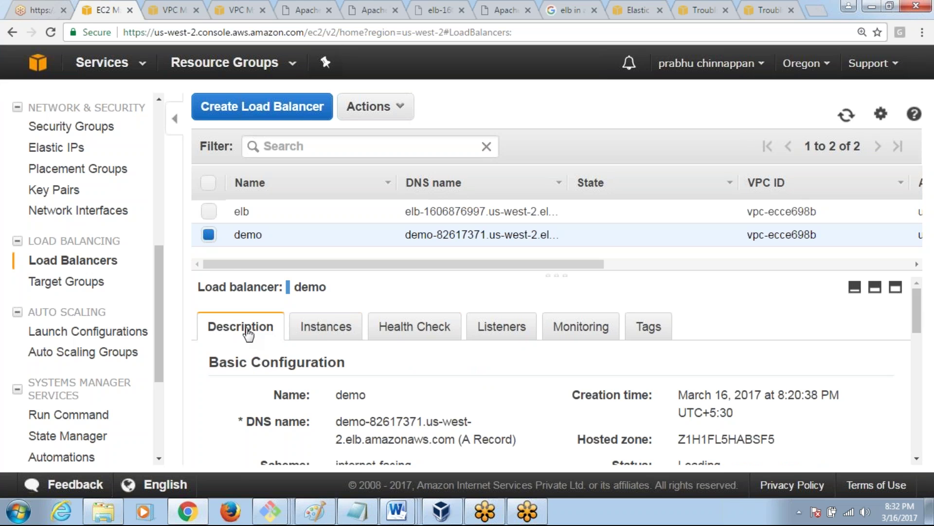
left_click(209, 212)
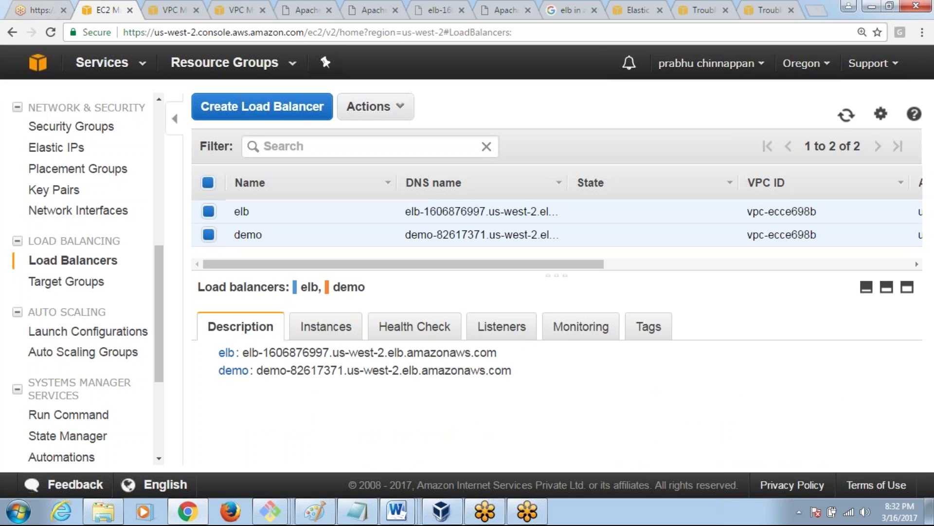
left_click(414, 329)
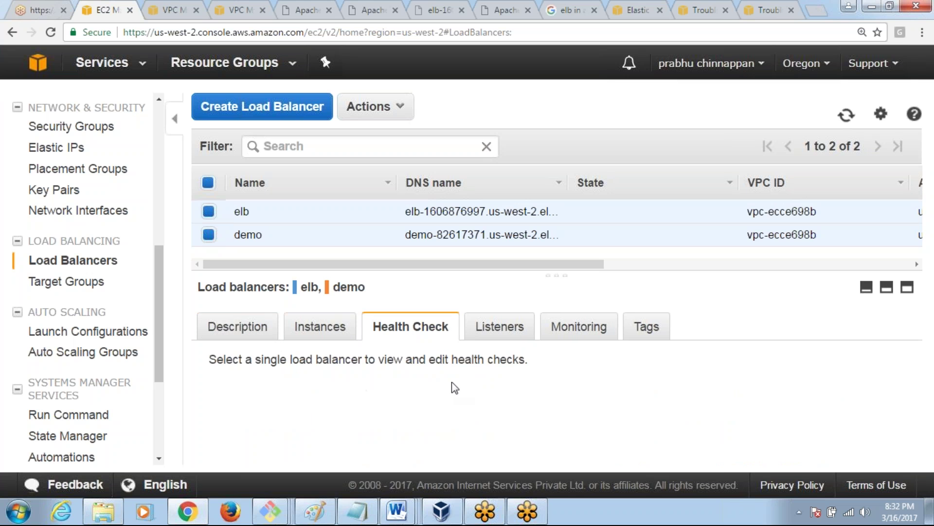
left_click(208, 235)
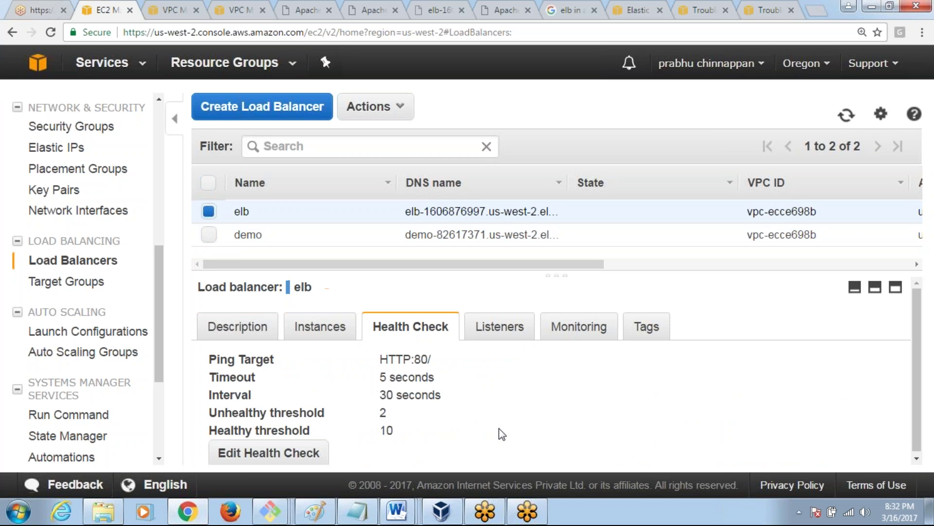
Save elb's health check with the ping path /index.html, and select only demo to compare its health check settings
left_click(313, 448)
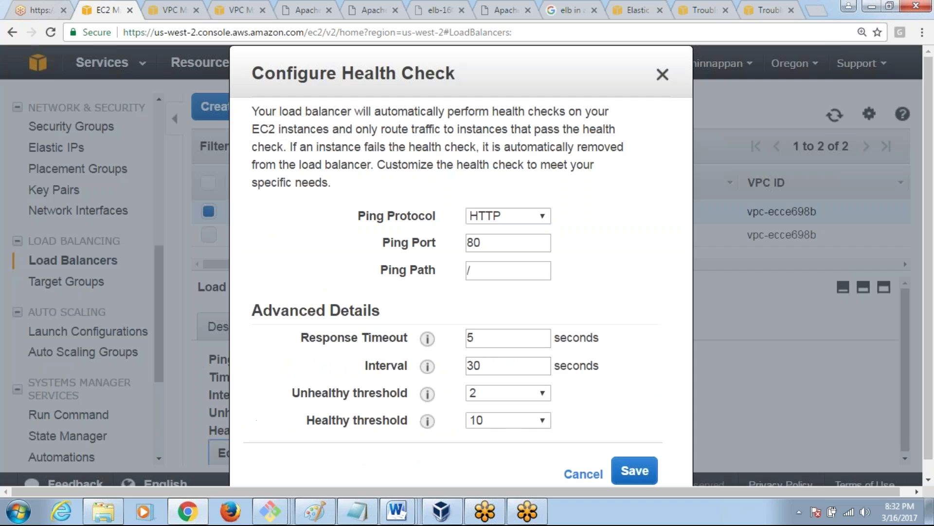
left_click(480, 267)
type("inte")
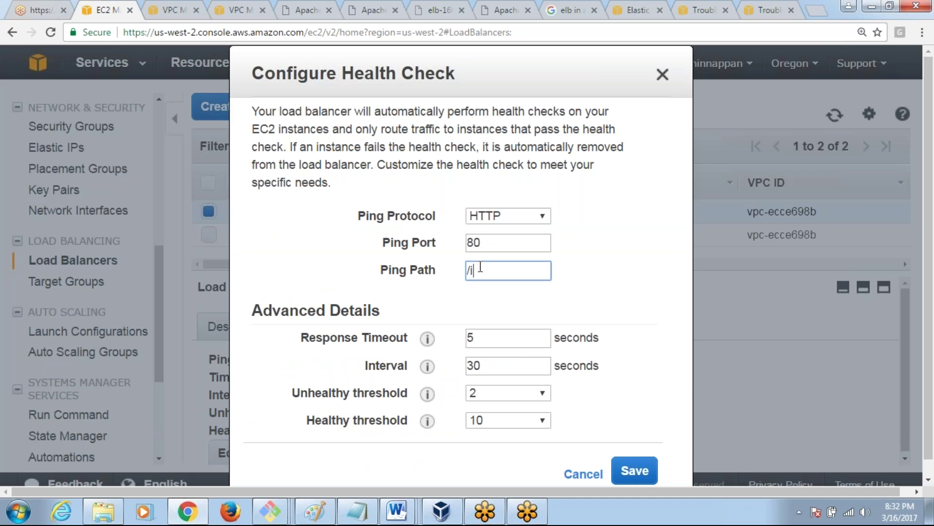
key("BackSpace")
key("BackSpace")
type("dex.html")
left_click(632, 471)
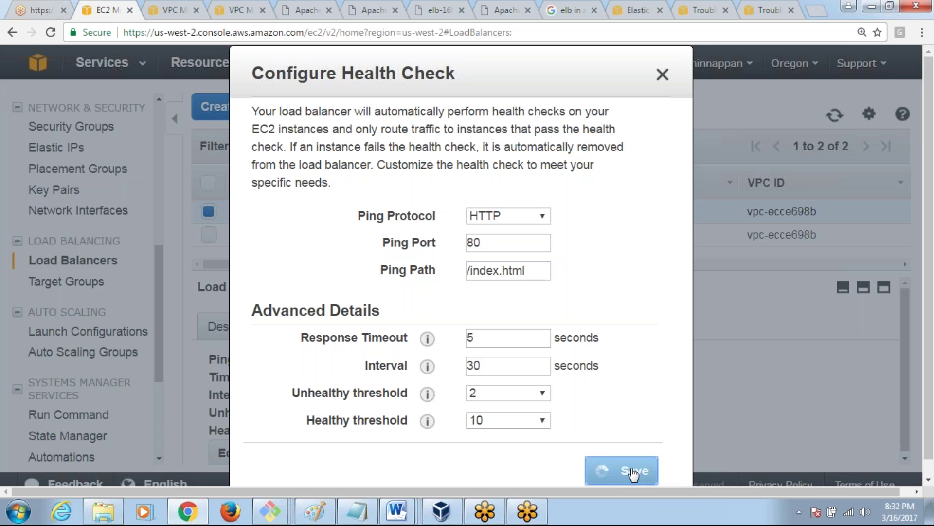
left_click(209, 235)
left_click(209, 211)
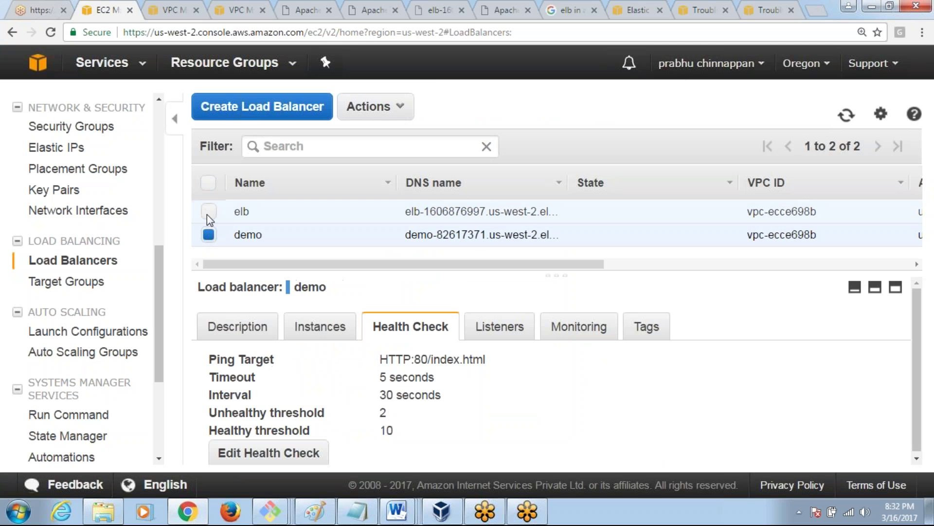
Load elb's DNS address twice more in its own browser tab to retest it after the ping path change
left_click(440, 10)
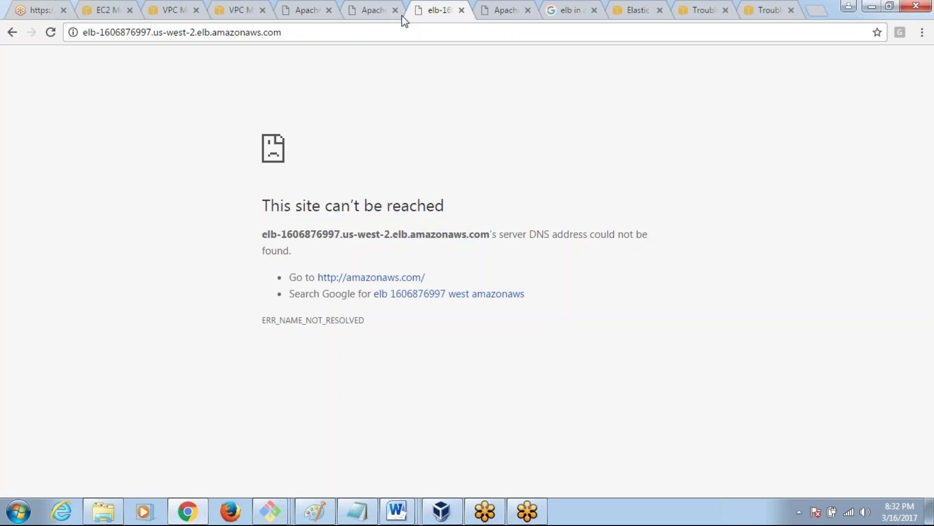
left_click(399, 39)
key("Return")
left_click(398, 35)
key("Return")
Reload the demo load balancer's address twice and highlight the server greeting heading on each response
left_click(508, 6)
left_click(386, 33)
key("Return")
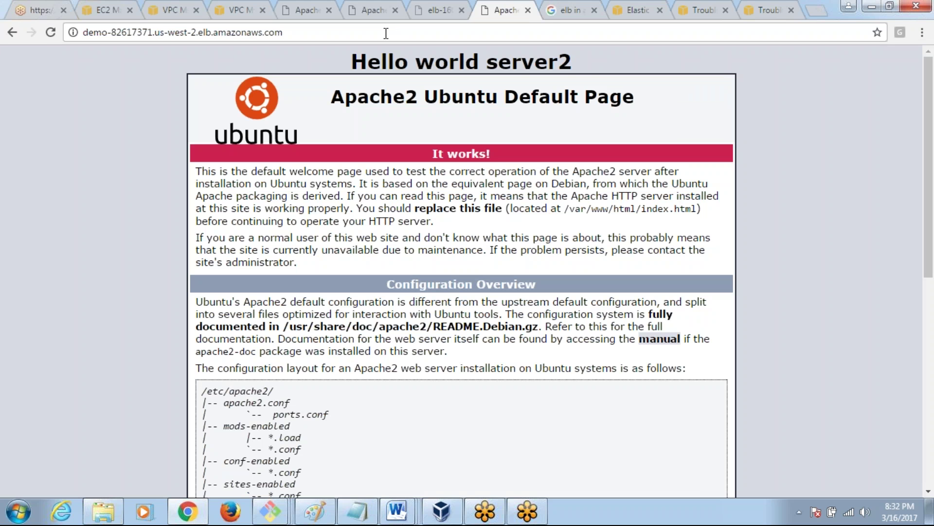
left_click_drag(592, 68, 314, 57)
left_click(306, 33)
key("Return")
left_click_drag(578, 59, 344, 61)
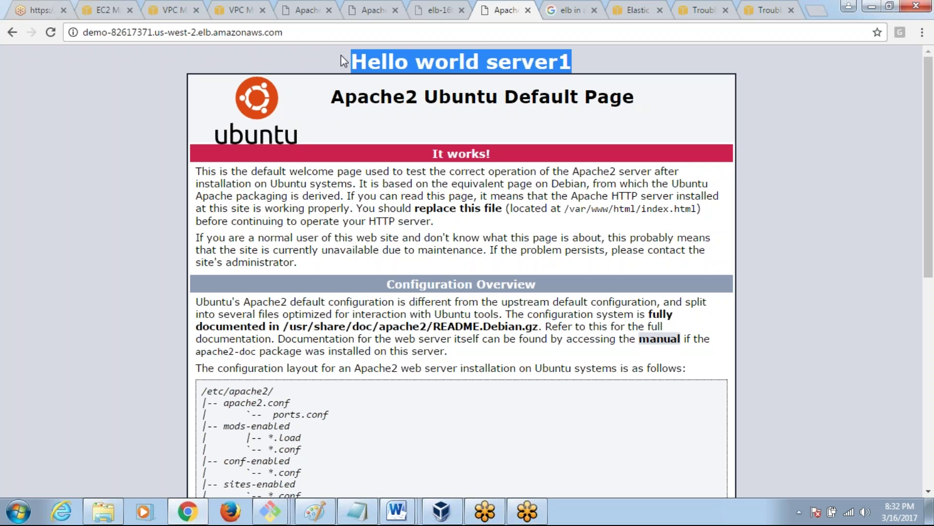
Switch to the untitled Paint drawing with the CI/CD and AWS overview diagram
left_click(311, 519)
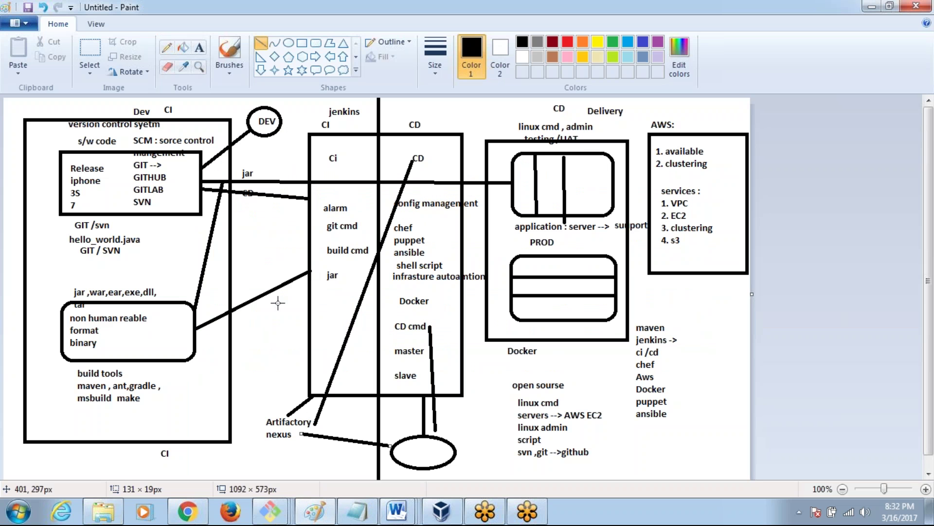
Undo the latest additions to the DevOps diagram, back to the basic Dev and Delivery layout
key("ctrl+z")
key("ctrl+z")
key("ctrl+z")
key("ctrl+z")
key("ctrl+z")
key("ctrl+z")
key("ctrl+z")
key("ctrl+z")
key("ctrl+z")
key("ctrl+z")
key("ctrl+z")
key("ctrl+z")
key("ctrl+z")
key("ctrl+z")
key("ctrl+z")
key("ctrl+z")
key("ctrl+z")
key("ctrl+z")
key("ctrl+z")
key("ctrl+z")
key("ctrl+z")
key("ctrl+z")
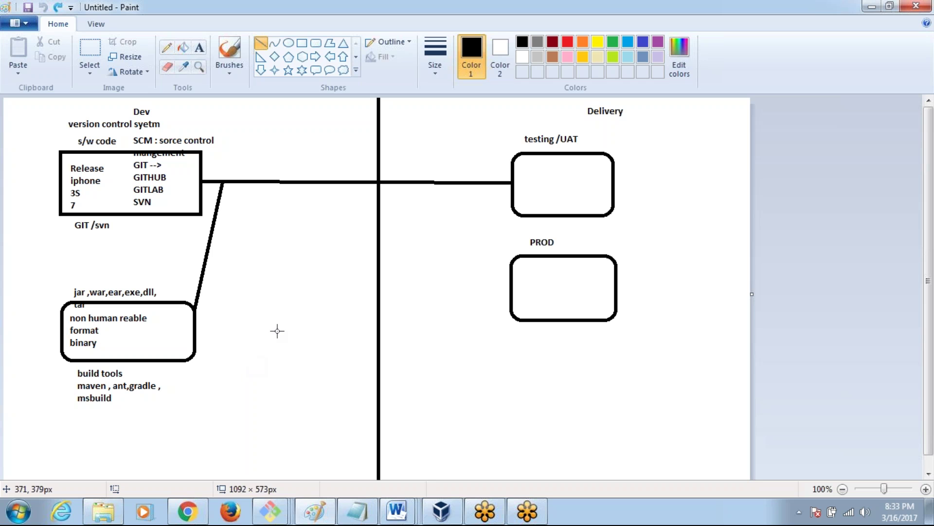
Start a new blank picture, discarding the current diagram without saving it
left_click(29, 25)
left_click(37, 46)
left_click(494, 256)
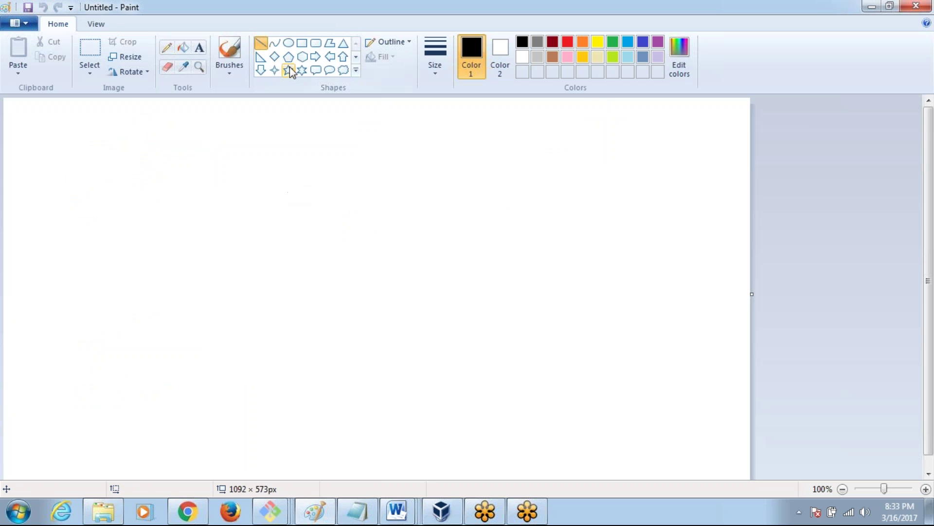
Draw two ellipses side by side in the upper half of the canvas, the left one about 119 × 82 px
left_click(288, 43)
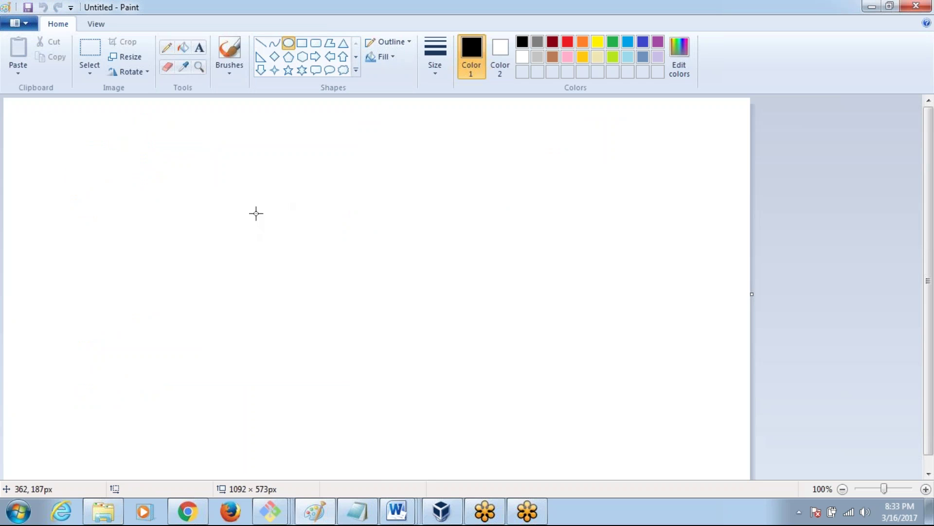
left_click(205, 193)
left_click_drag(205, 193, 285, 248)
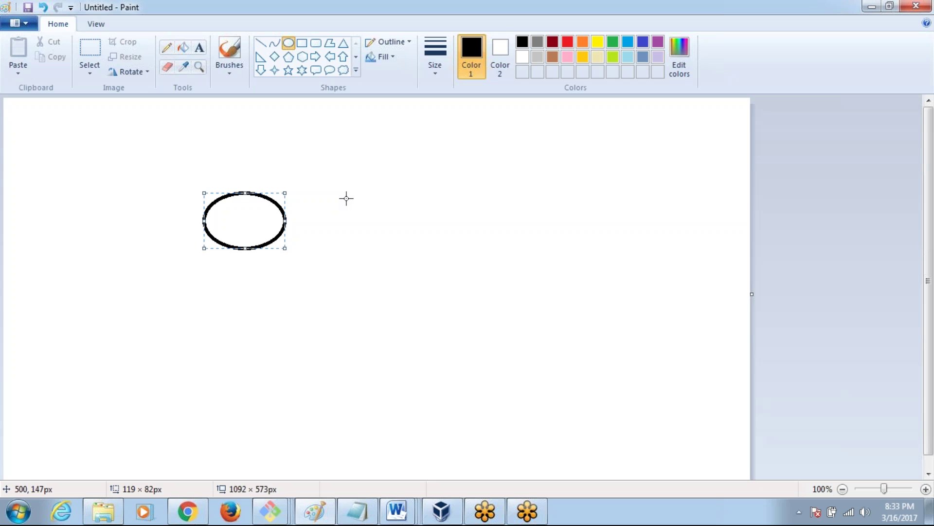
left_click_drag(354, 192, 446, 248)
Label the left ellipse with the text "grants.war" above it and "application server" below it
left_click(200, 46)
left_click(205, 182)
type("grants")
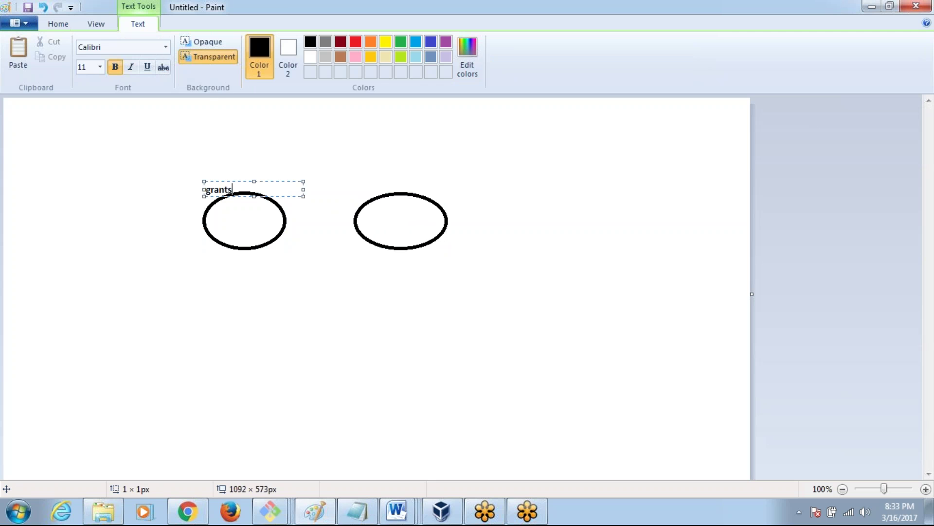
type(" w")
left_click(205, 256)
left_click(205, 256)
type("application")
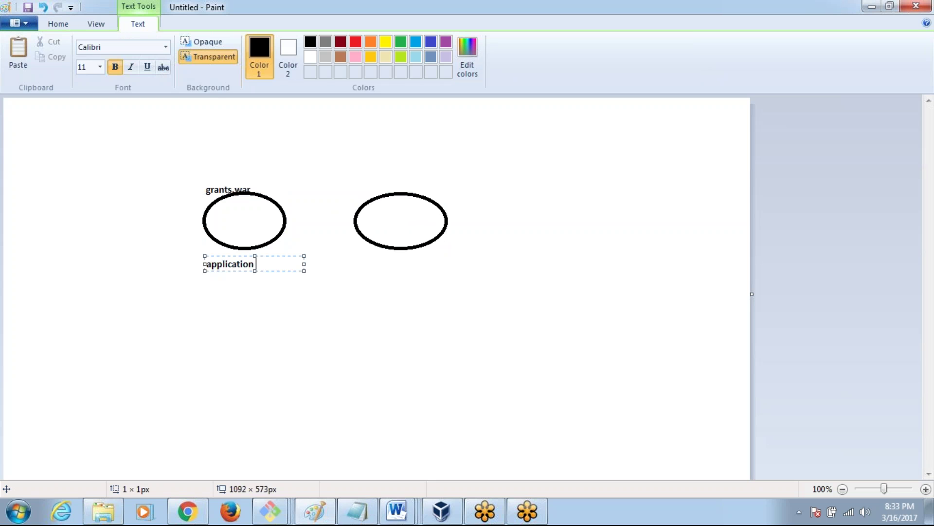
type(" server")
left_click(206, 321)
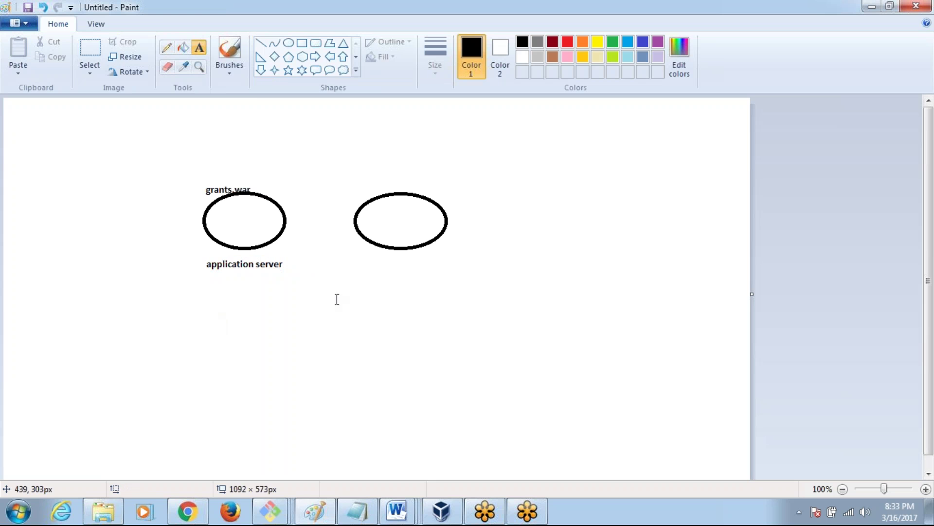
Add the label "application server" below the right ellipse
left_click(374, 262)
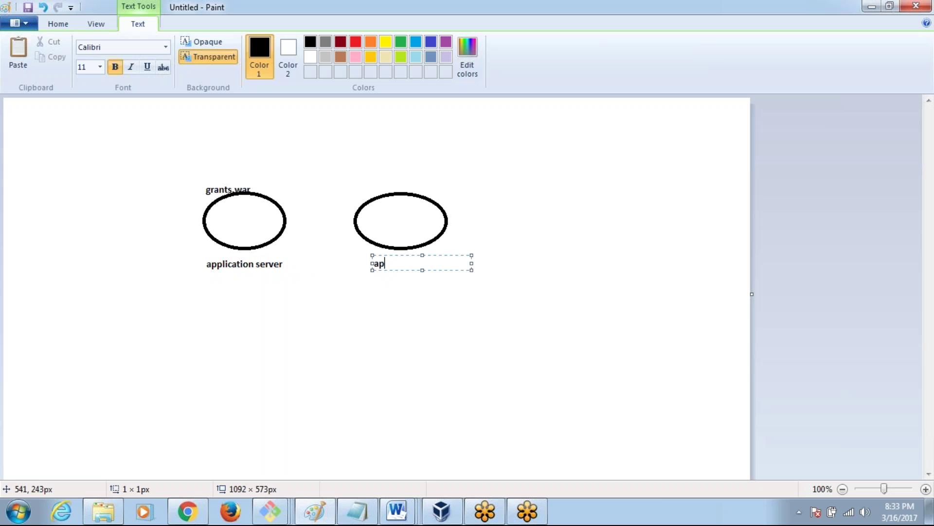
type("application server")
left_click(325, 389)
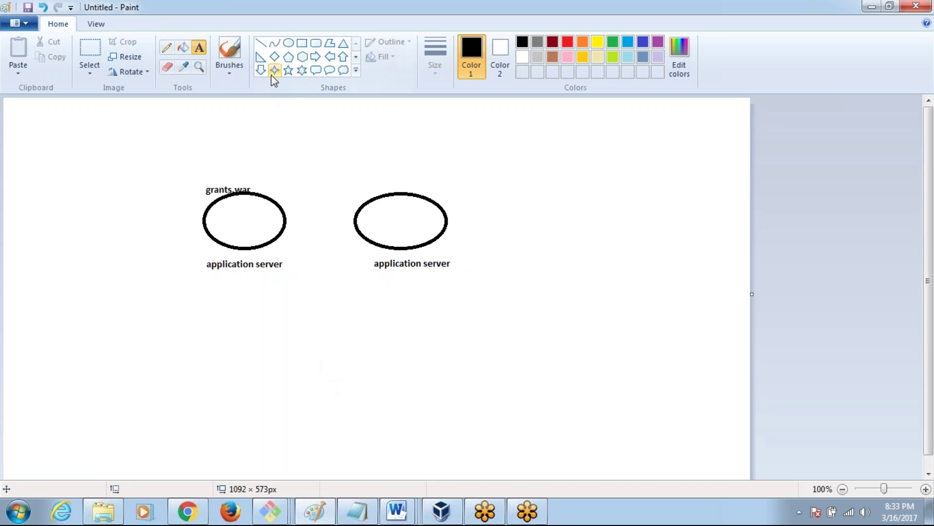
Enclose both ellipses in a rectangle about 521 × 340 px and add "2 instance -- 6 instance" just inside its upper edge
left_click(302, 45)
left_click_drag(156, 164, 513, 396)
left_click(199, 47)
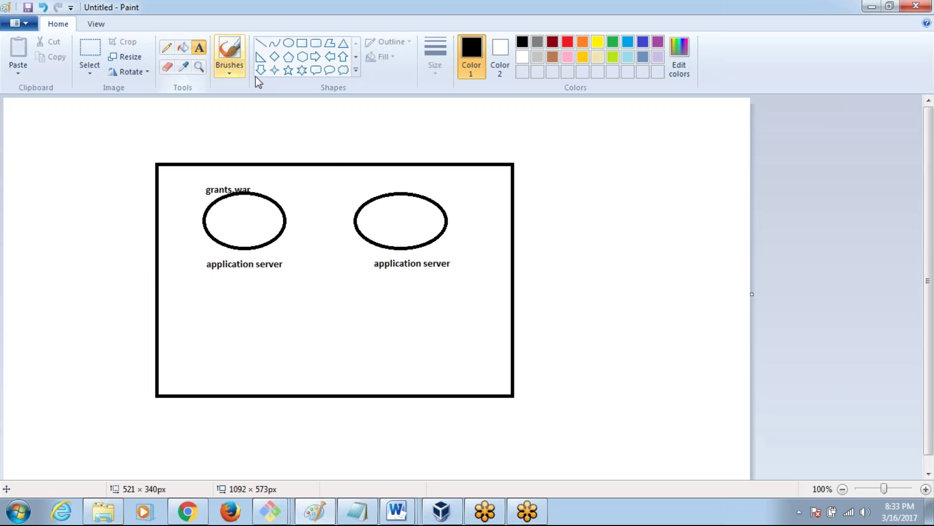
left_click(296, 169)
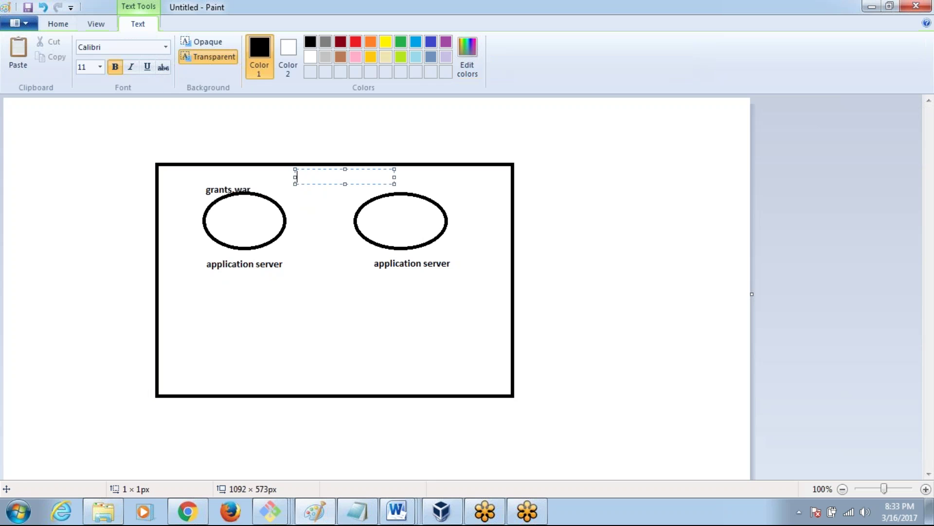
type("2 instance -- 6 instance")
left_click(353, 313)
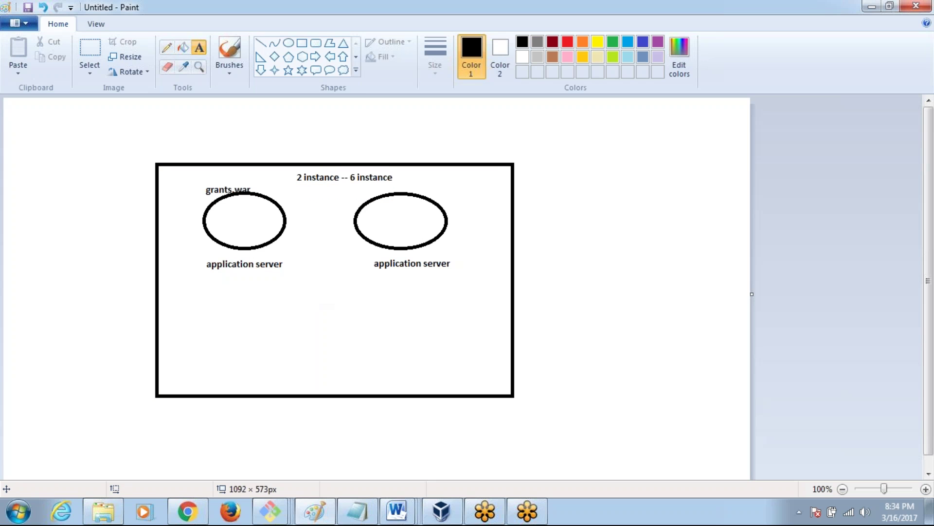
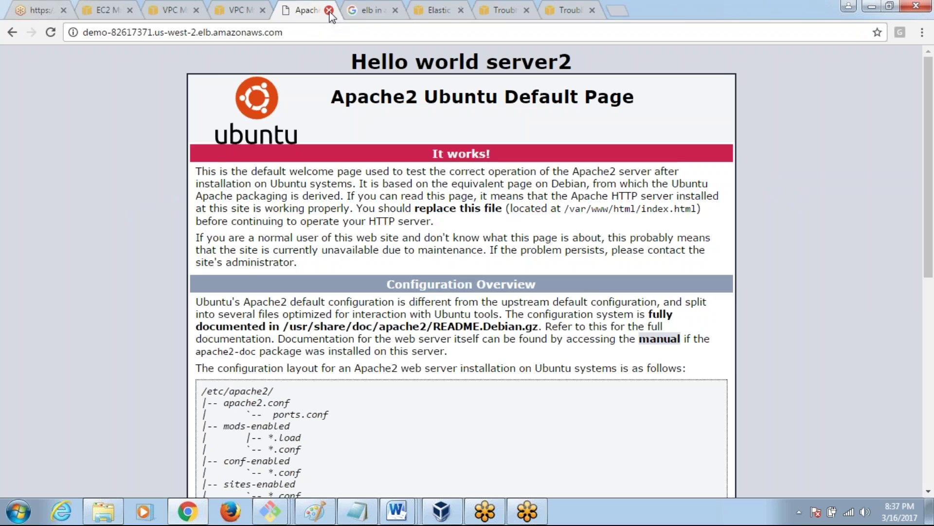
In Chrome, close the Apache test page and open the list of running instances in the EC2 console
left_click(245, 13)
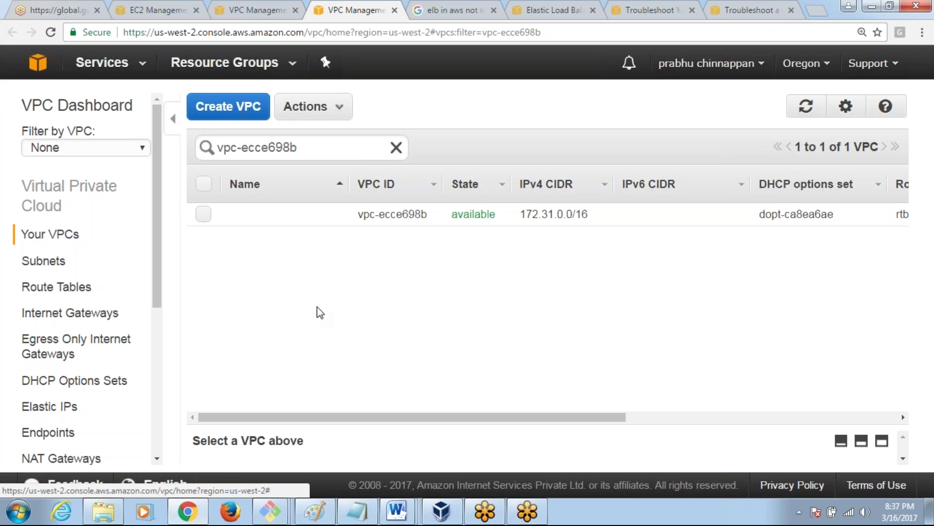
left_click(239, 6)
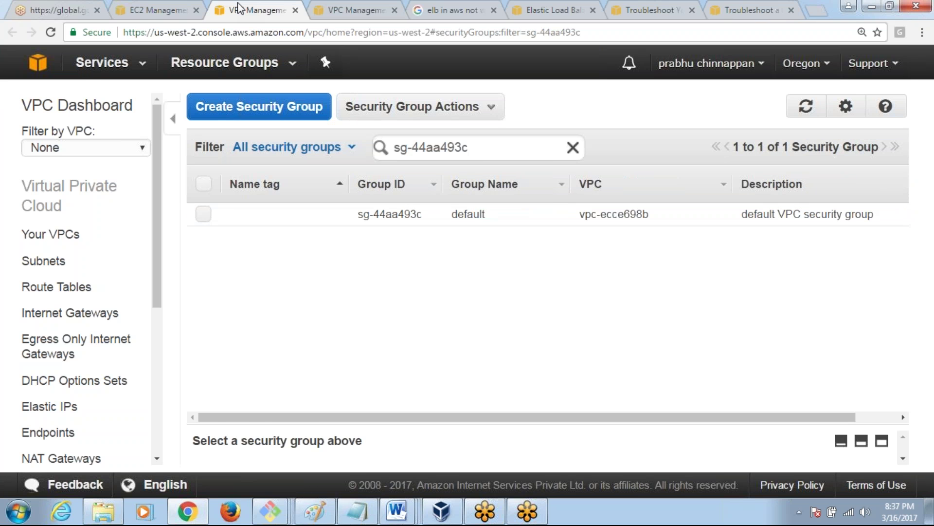
left_click(143, 10)
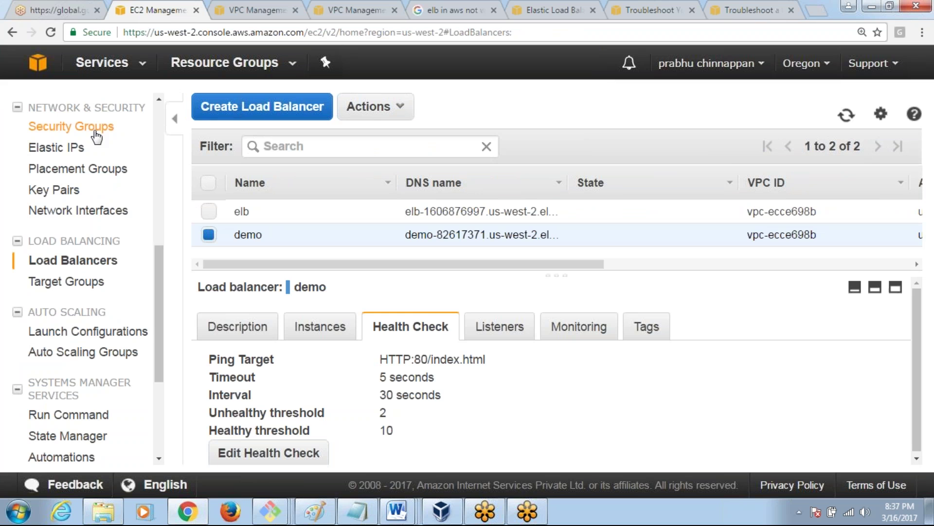
left_click(94, 63)
left_click(50, 145)
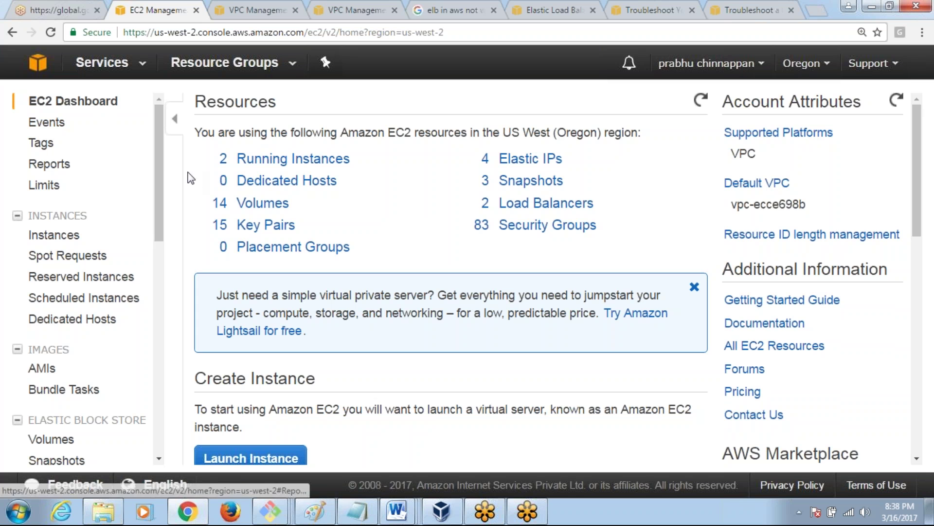
left_click(292, 169)
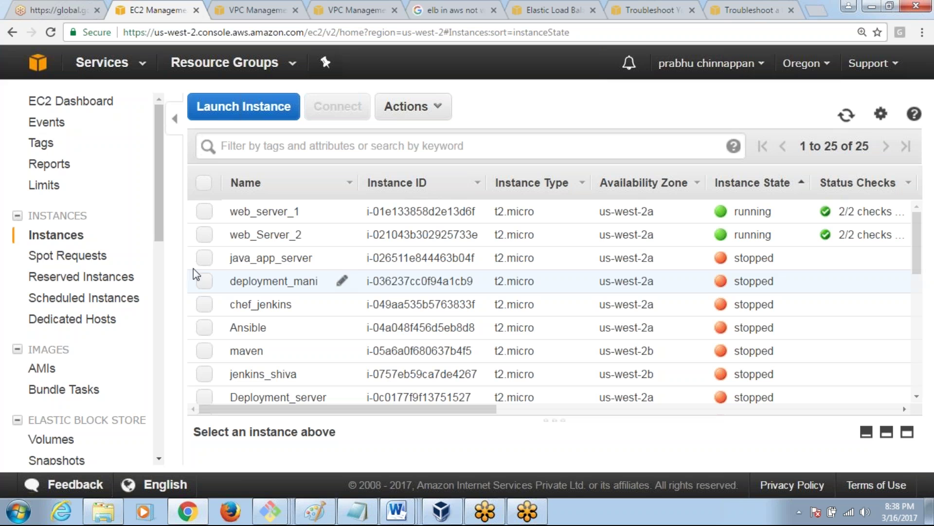
Try to delete all three owned snapshots: Jenkins_sra_ami, maven_java_jenkins and snap-0e99685f
left_click_drag(157, 218, 146, 297)
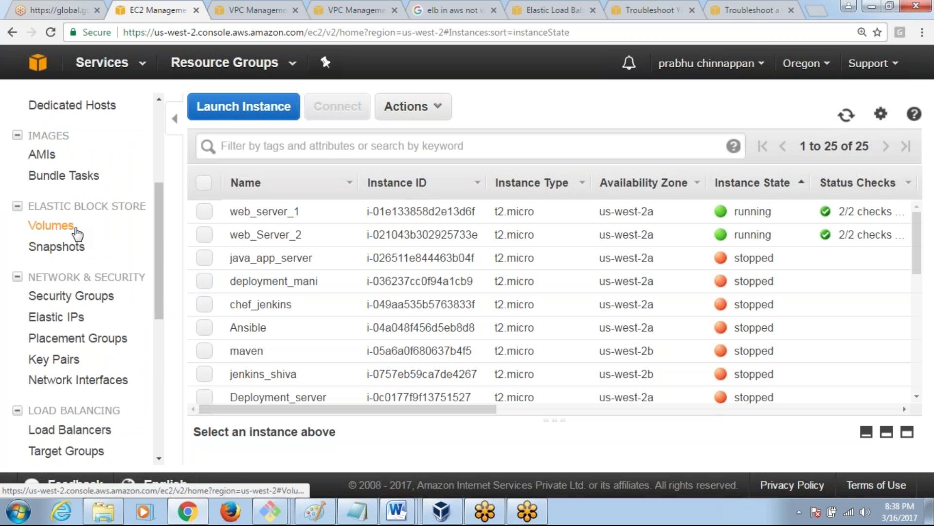
left_click(73, 246)
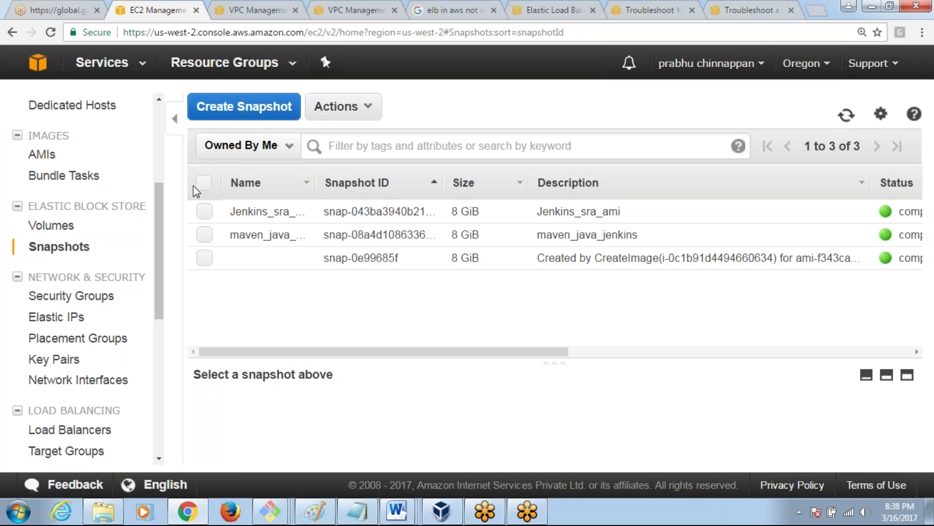
left_click(205, 219)
left_click(205, 234)
left_click(205, 257)
left_click(343, 106)
left_click(338, 136)
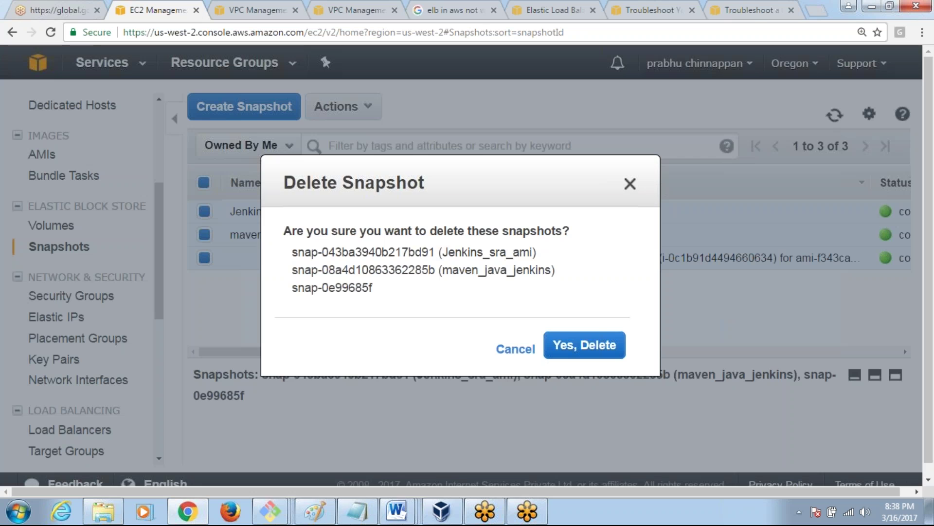
left_click(584, 344)
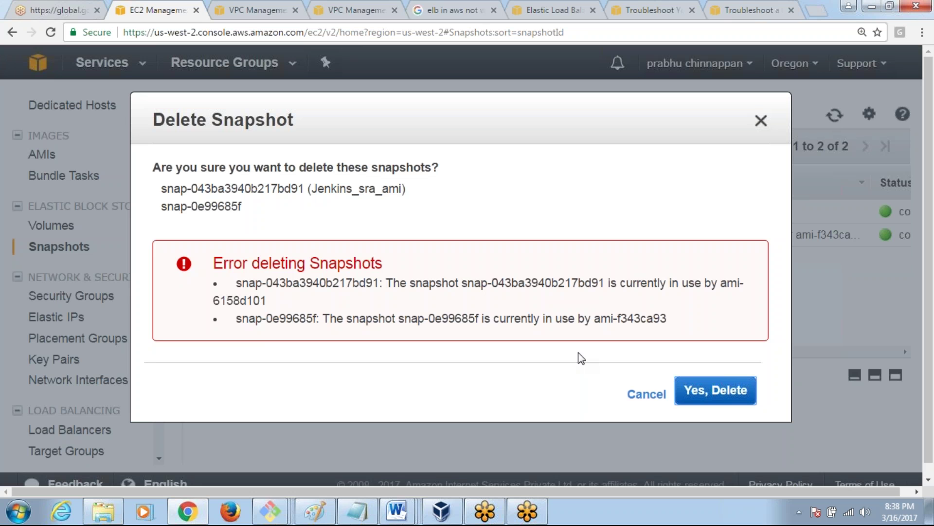
Retry deleting the Jenkins_sra_ami and snap-0e99685f snapshots, then dismiss the deletion dialog
left_click(677, 387)
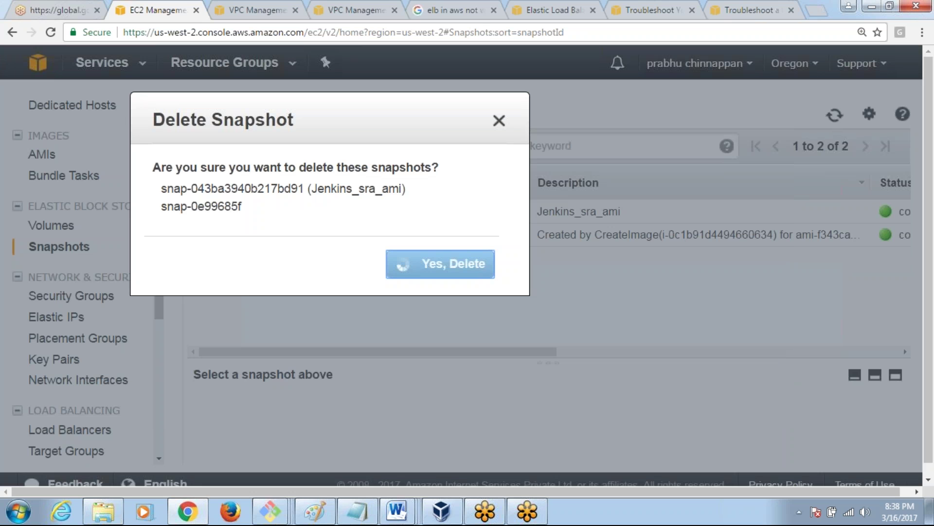
left_click(708, 402)
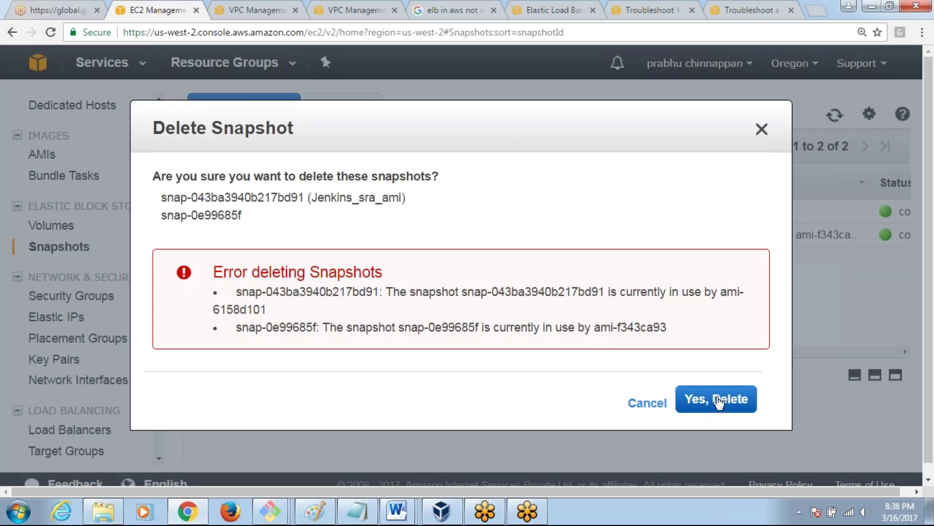
left_click(719, 401)
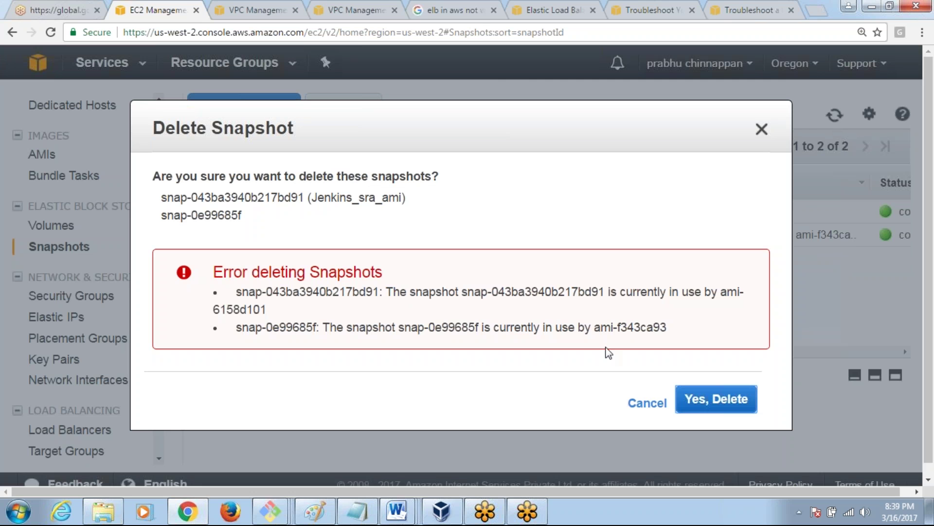
left_click(761, 130)
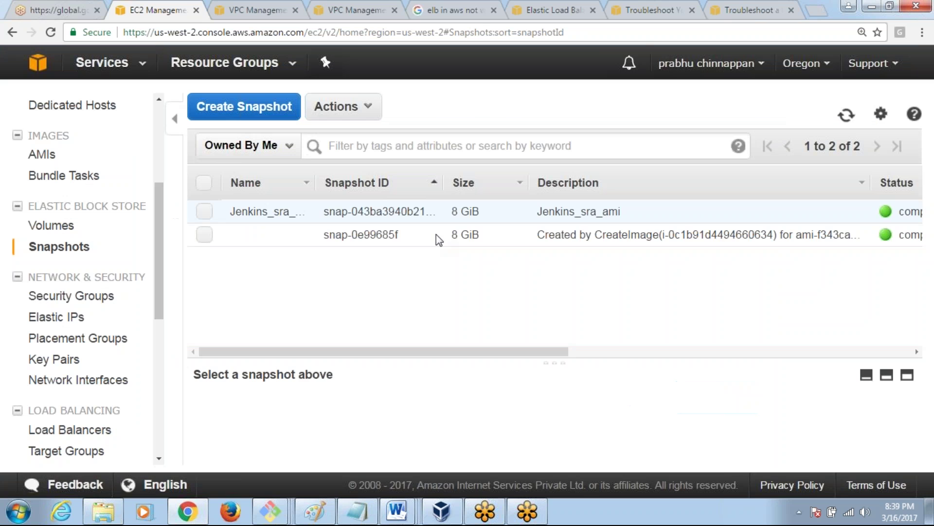
Deregister the two owned AMIs, jenkins and sra_AMI
scroll(34, 219, "up", 2)
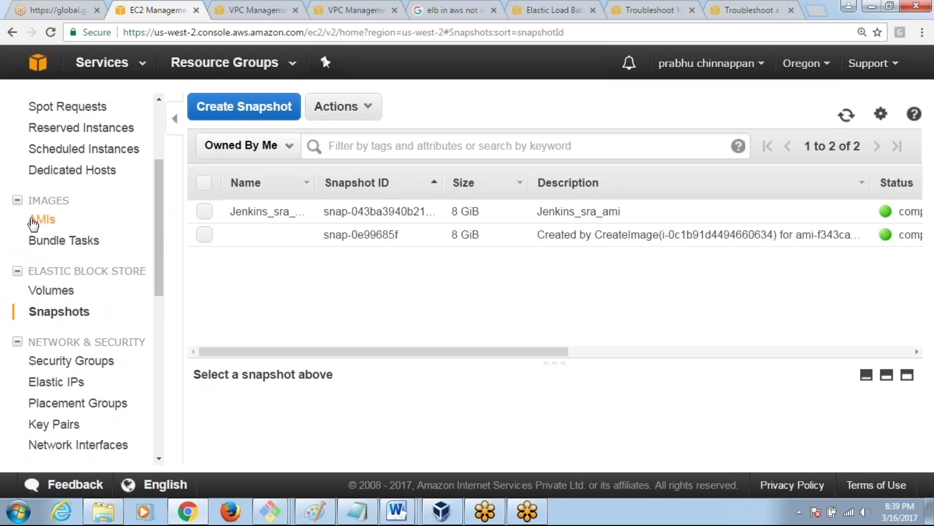
left_click(34, 219)
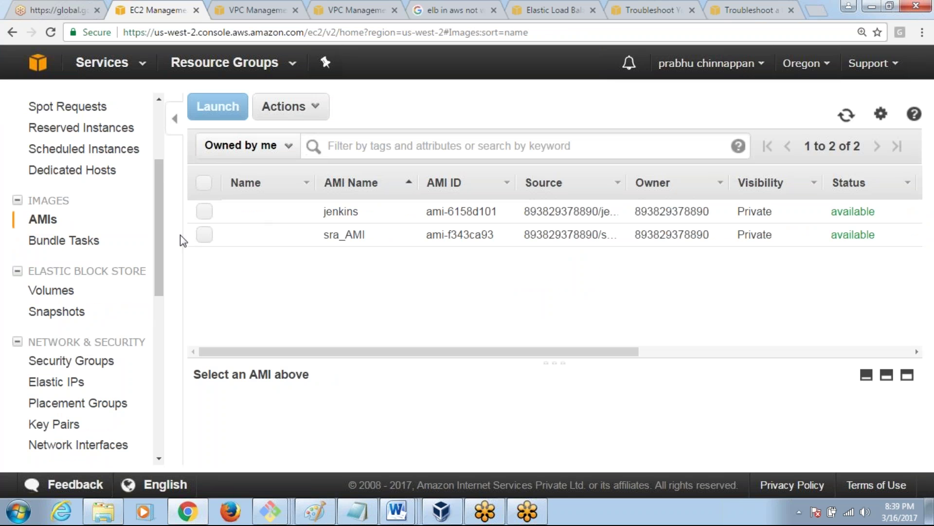
left_click(204, 212)
left_click(205, 234)
left_click(311, 107)
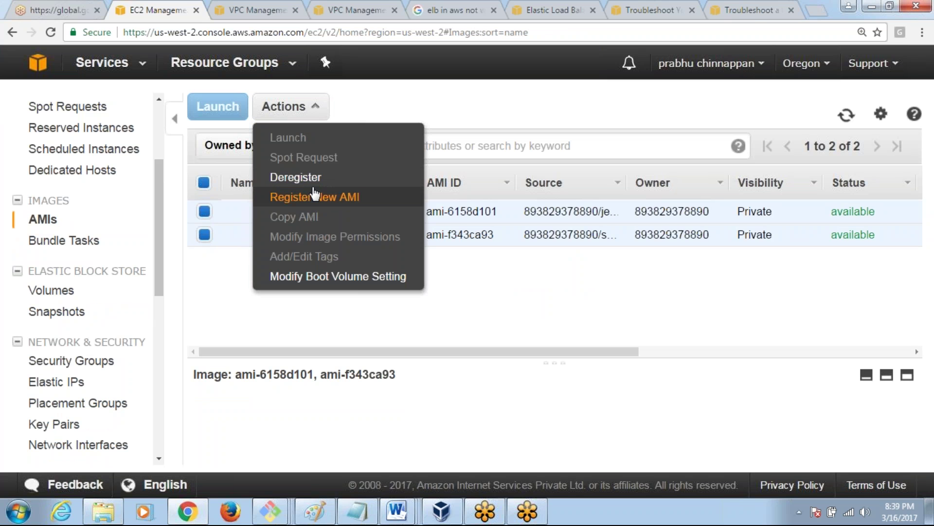
left_click(295, 177)
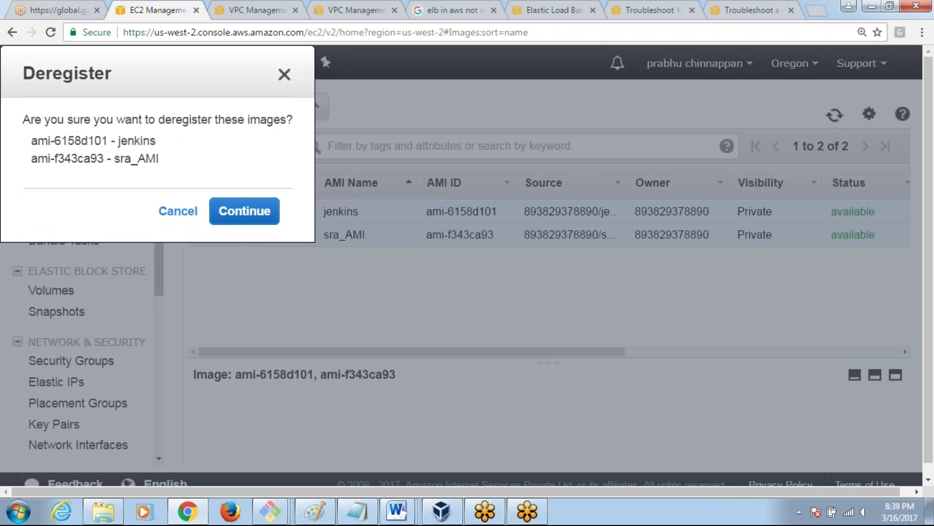
left_click(549, 333)
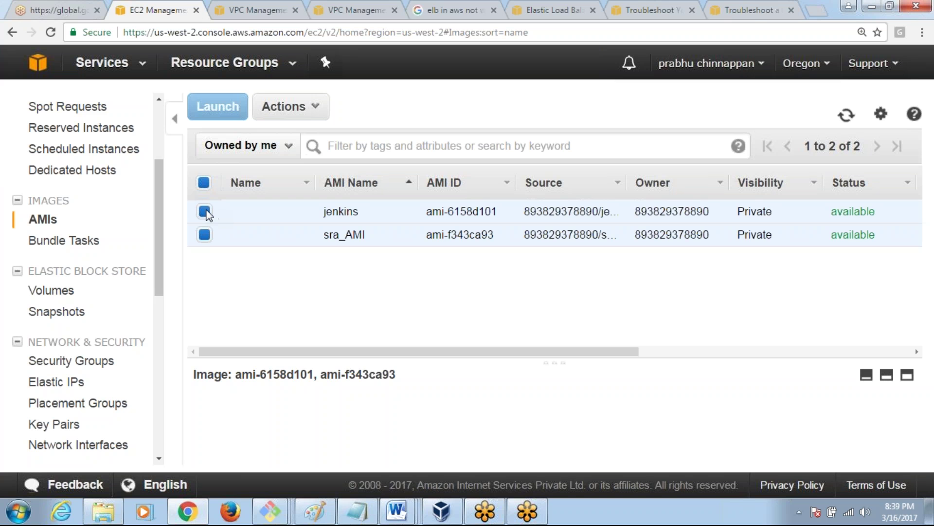
Select only the jenkins AMI and examine the actions available for it
left_click(204, 183)
left_click(204, 211)
left_click(294, 111)
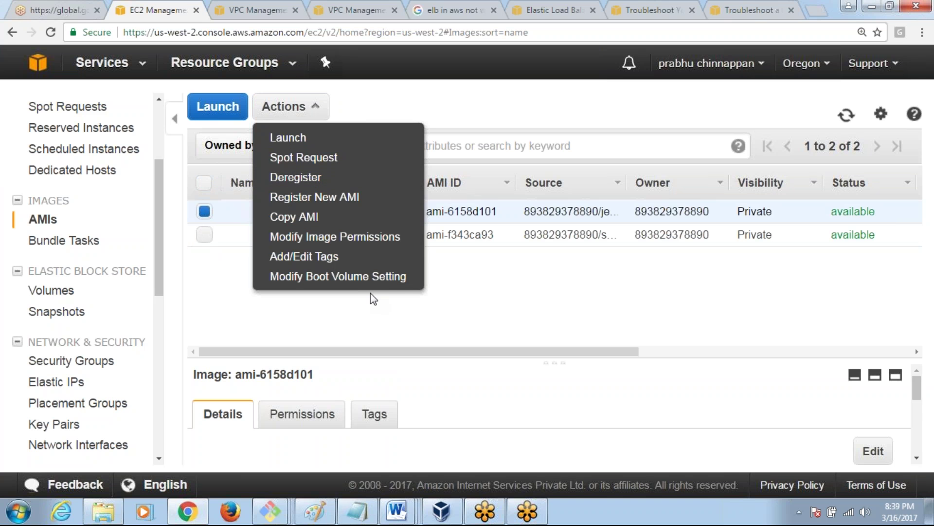
left_click(481, 294)
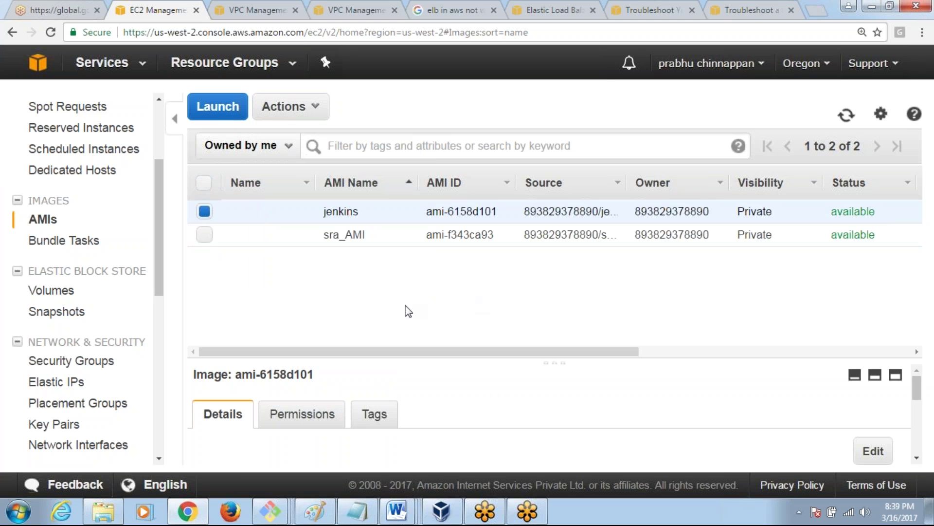
Open the bundle tasks list and look through the other EC2 service sections
left_click(54, 242)
left_click_drag(155, 209, 155, 324)
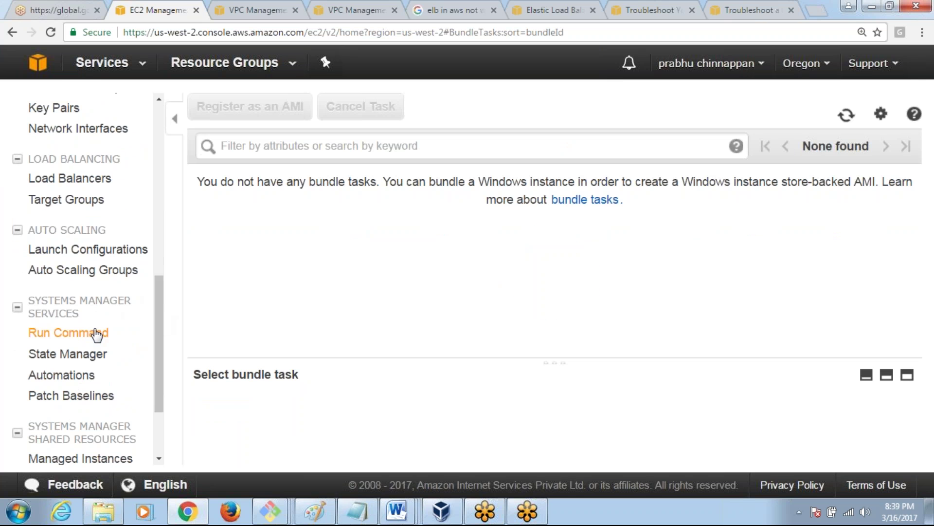
left_click_drag(156, 314, 180, 215)
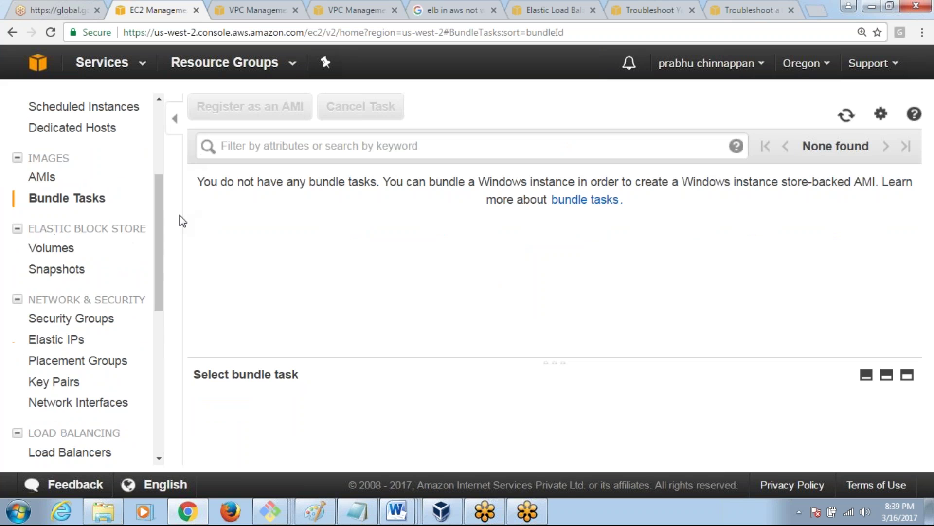
Open the snapshots list and view the volumes offered for a new snapshot, then cancel the creation
left_click(56, 270)
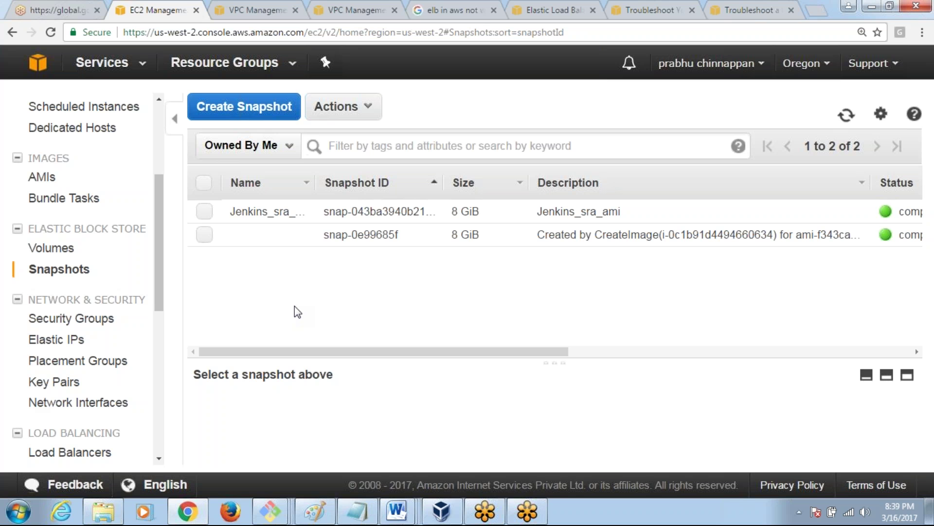
mouse_move(299, 234)
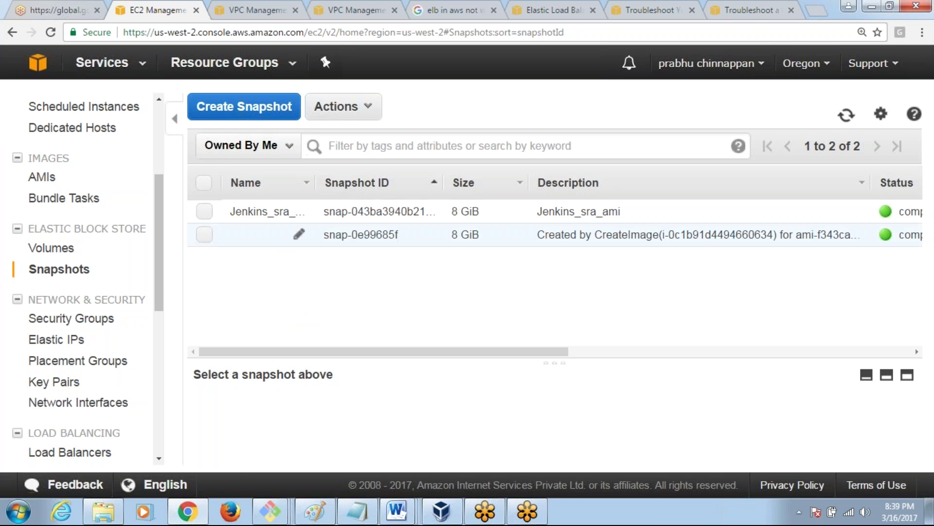
left_click(267, 114)
left_click(401, 218)
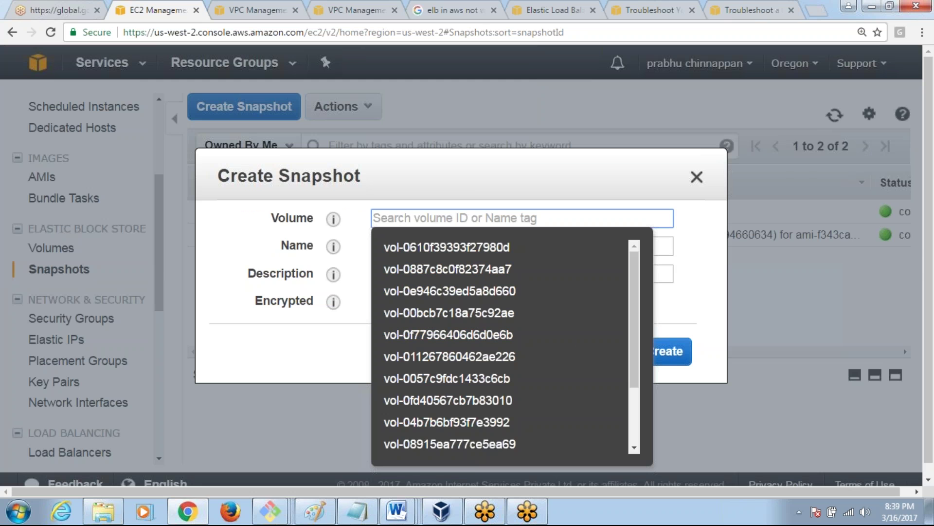
left_click(695, 180)
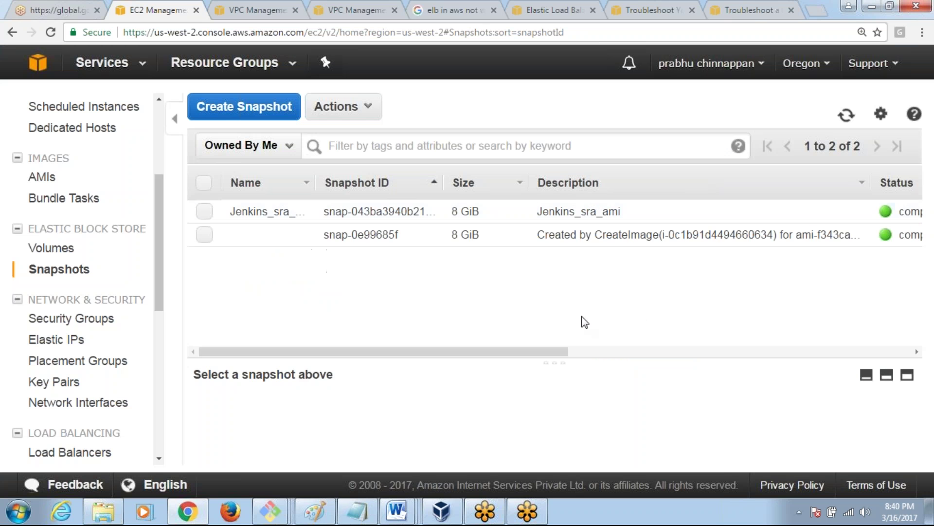
Open the EBS volumes list and check which instance each volume is attached to
left_click(52, 249)
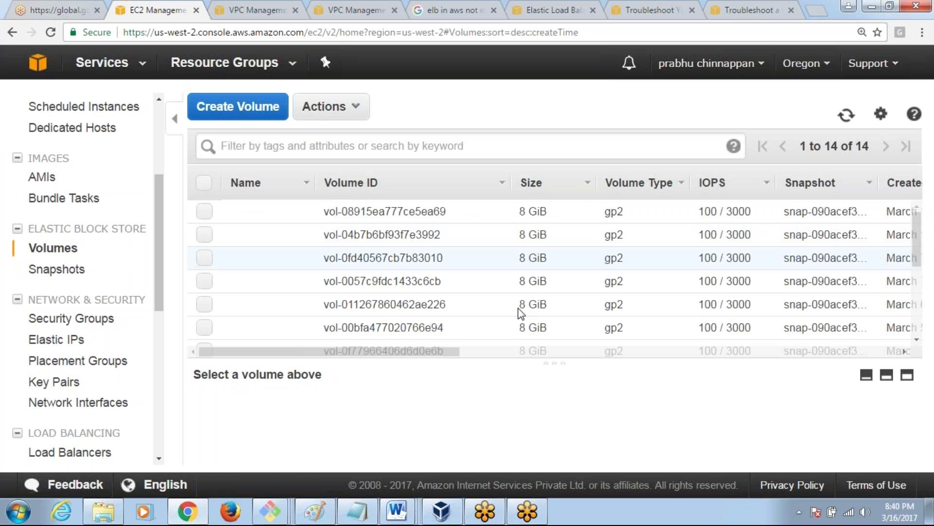
left_click_drag(438, 349, 740, 355)
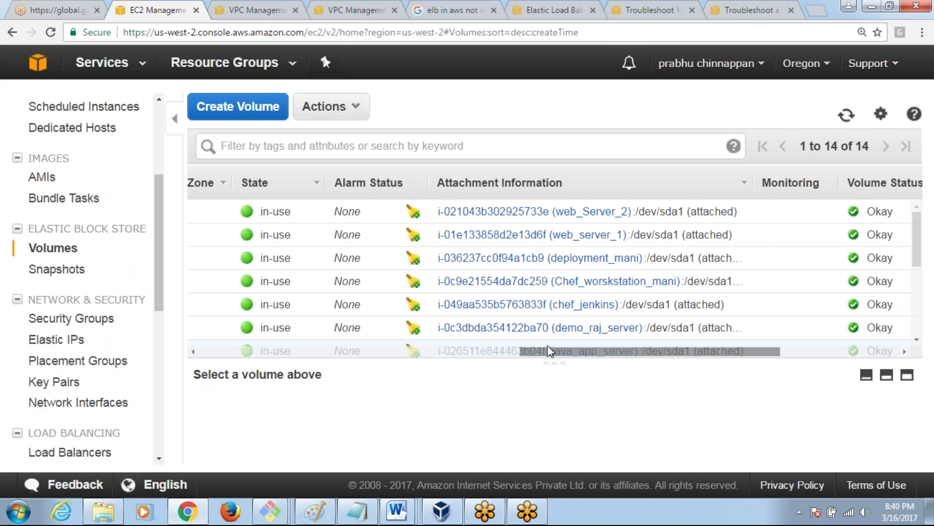
left_click_drag(547, 345, 214, 343)
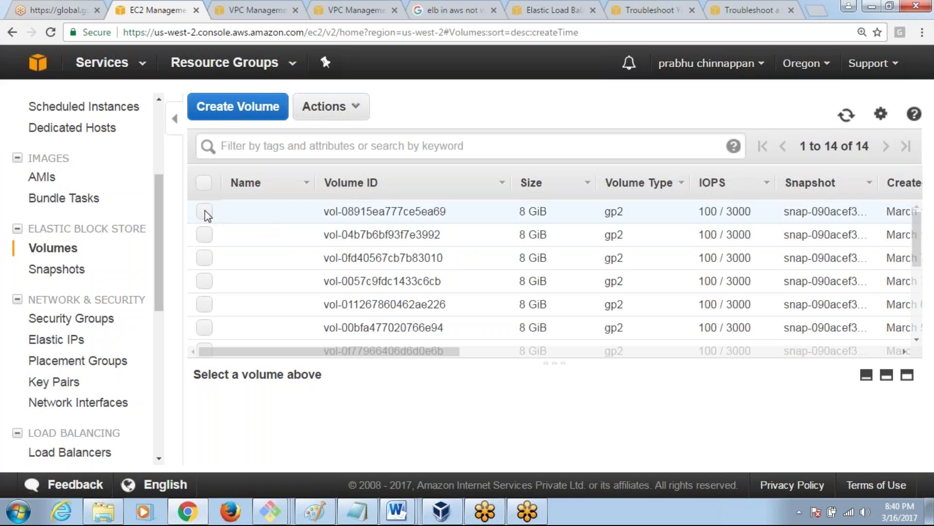
Return to the snapshots list and start a new snapshot of volume vol-08915ea777ce5ea69
left_click(93, 271)
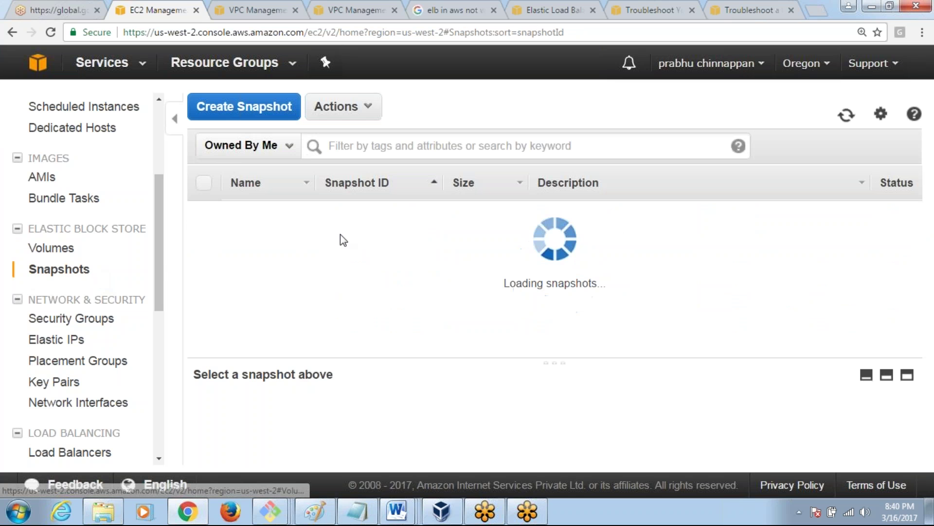
left_click(298, 117)
left_click(469, 218)
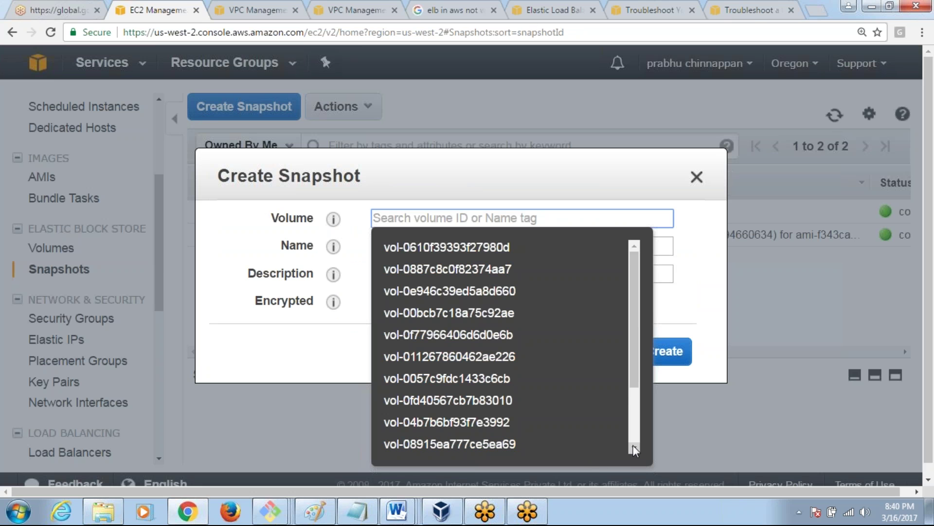
scroll(633, 445, "down", 2)
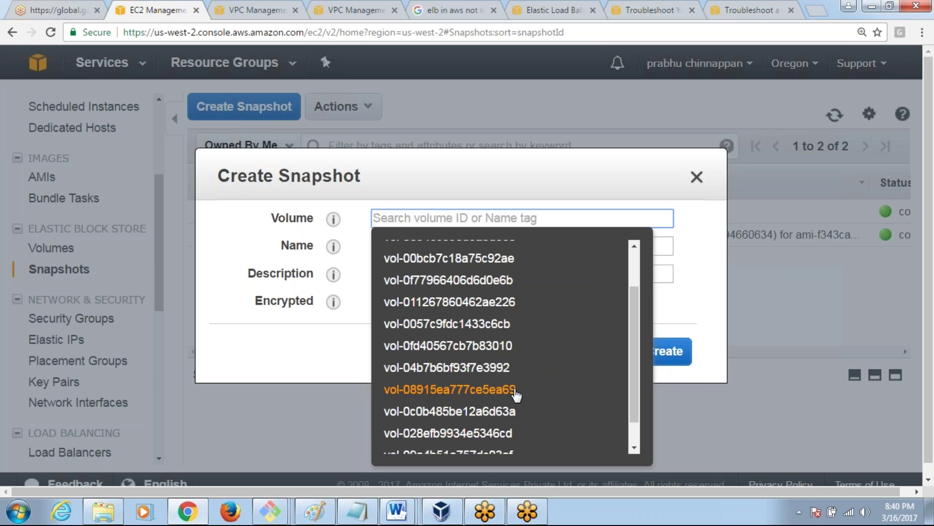
left_click(515, 395)
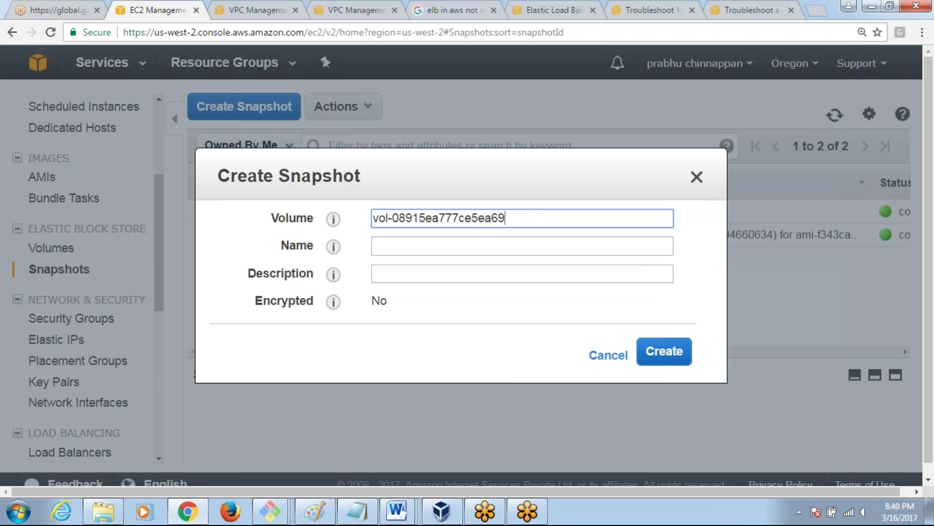
Enter Webserver as both the name and the description of the new snapshot and create it
type("W")
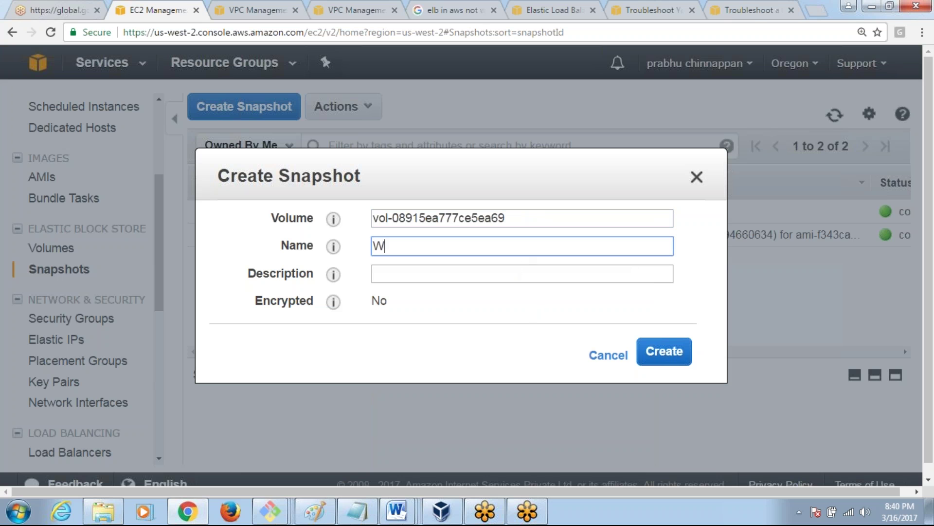
type("ebserve")
left_click(396, 276)
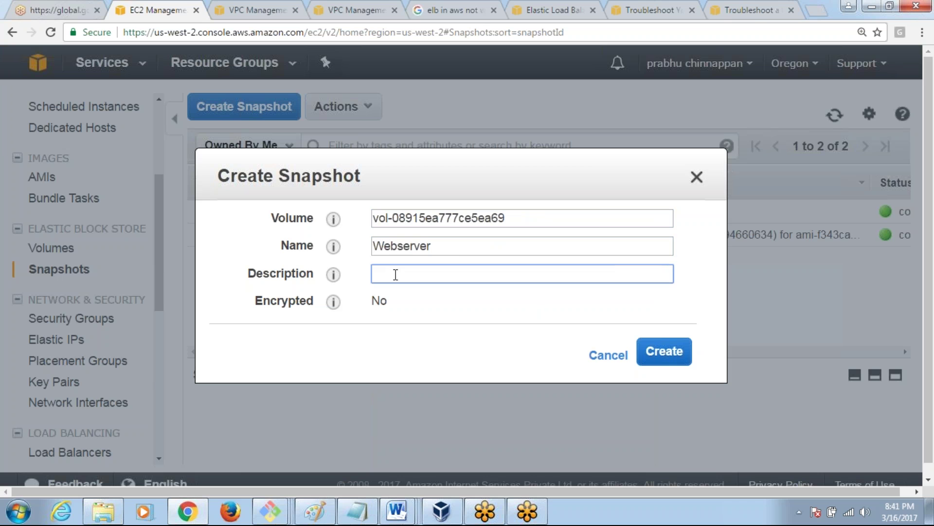
left_click_drag(463, 246, 312, 246)
key("ctrl+c")
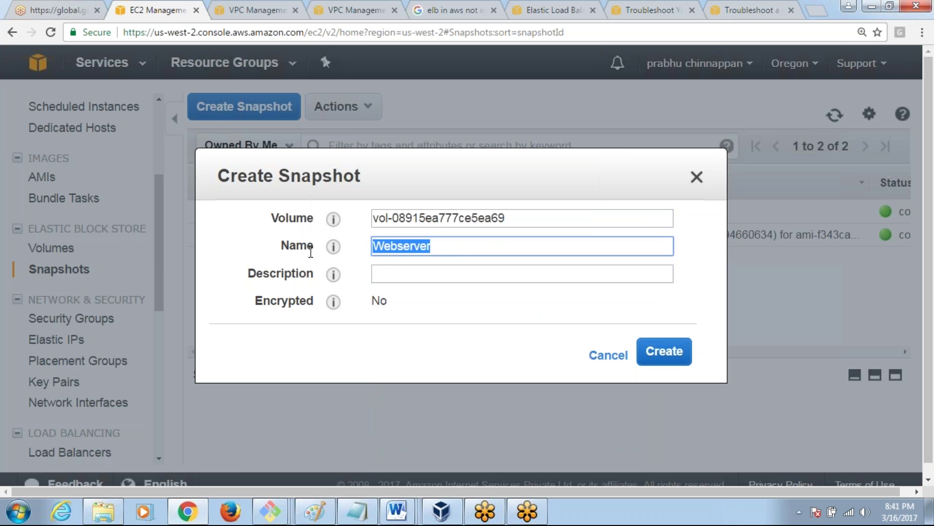
left_click(435, 289)
left_click(434, 281)
key("ctrl+v")
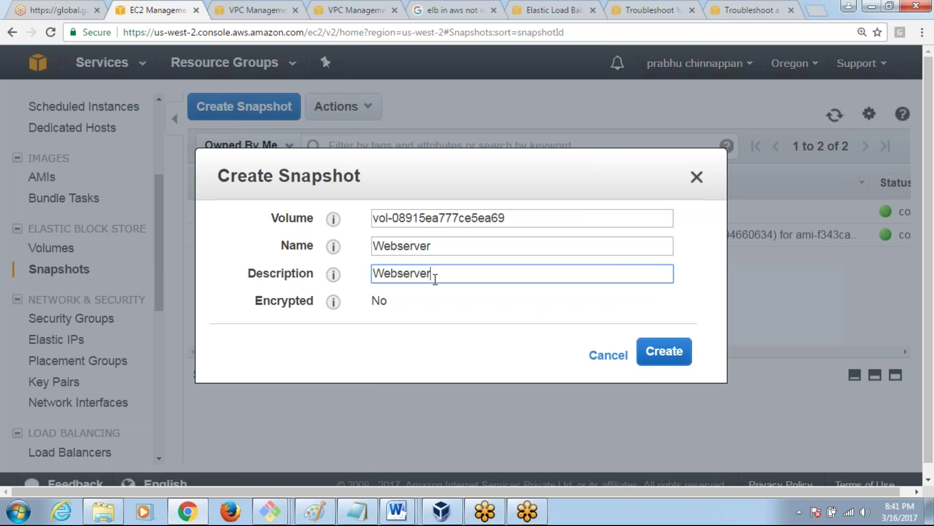
left_click(660, 358)
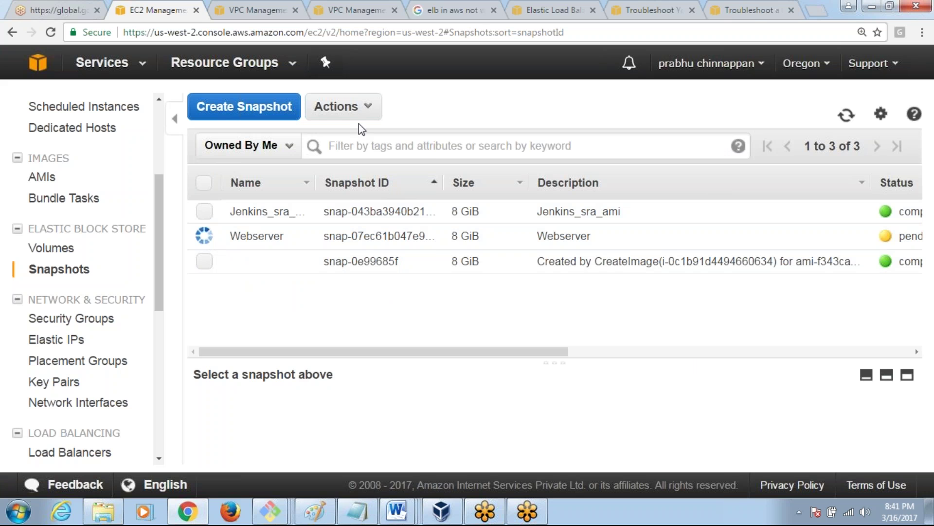
Select the Webserver snapshot and start creating an image from it
left_click(366, 109)
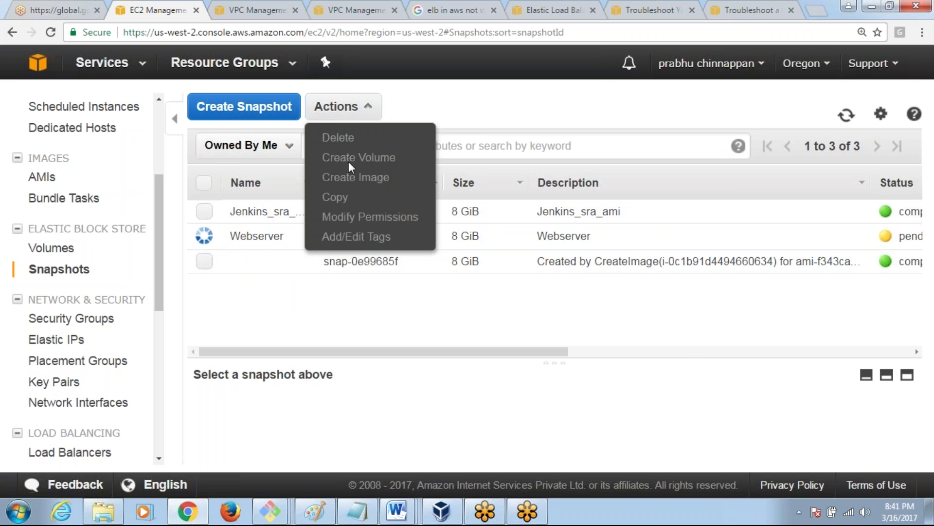
left_click(226, 242)
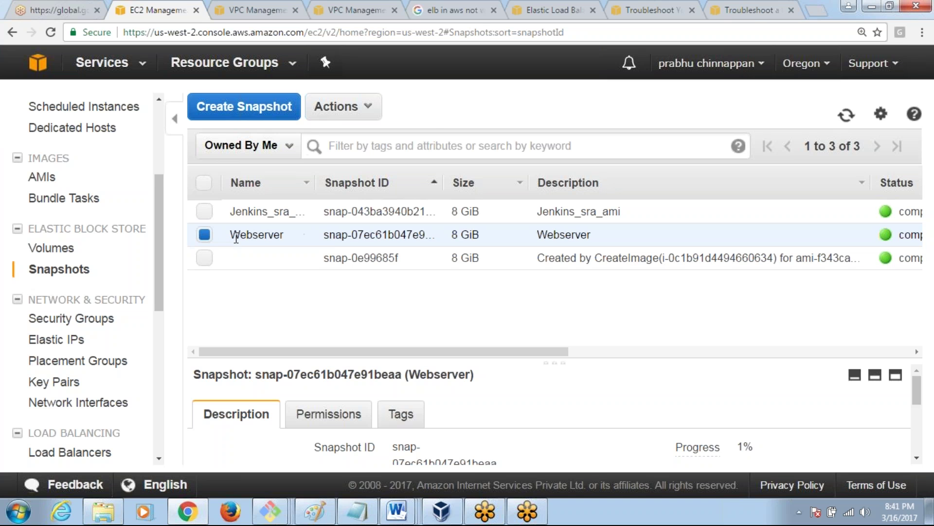
left_click(364, 106)
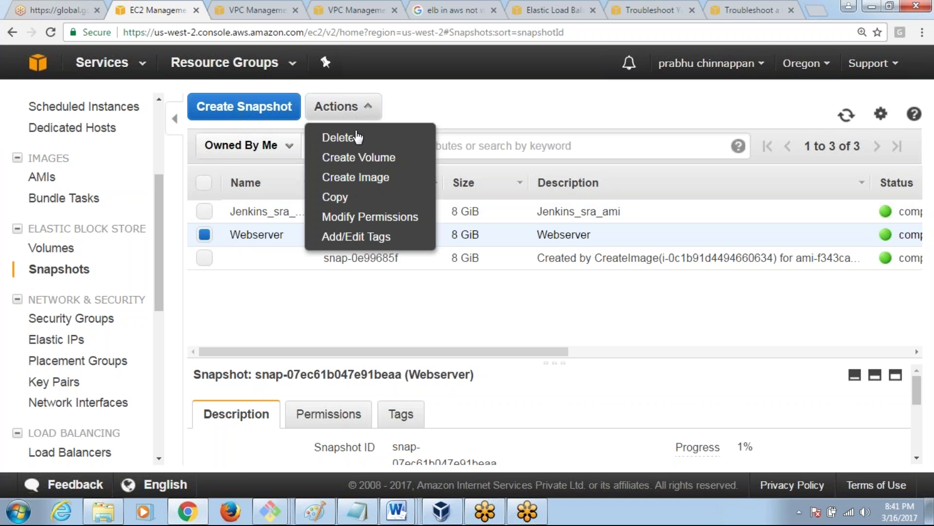
left_click(353, 177)
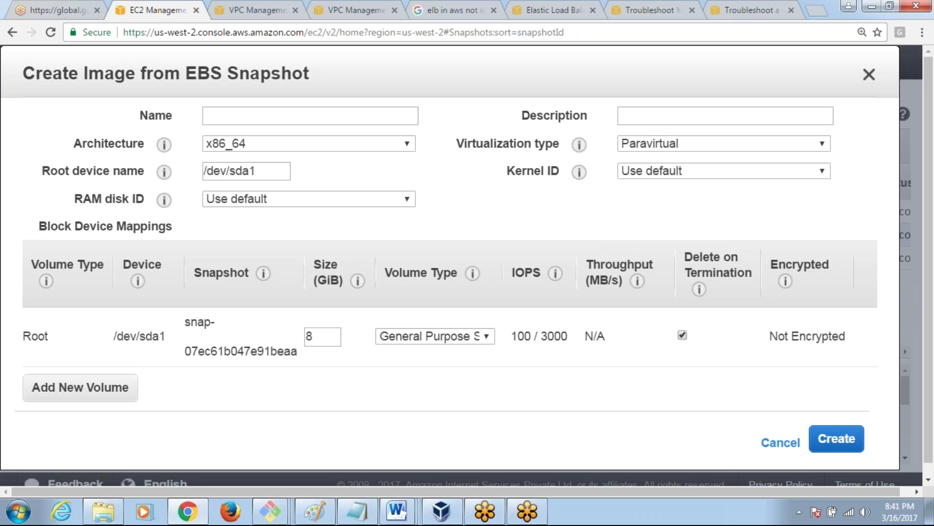
Enter webserver_sra as the image's name and description, create the image with the default settings and dismiss the confirmation
left_click(320, 122)
type("we")
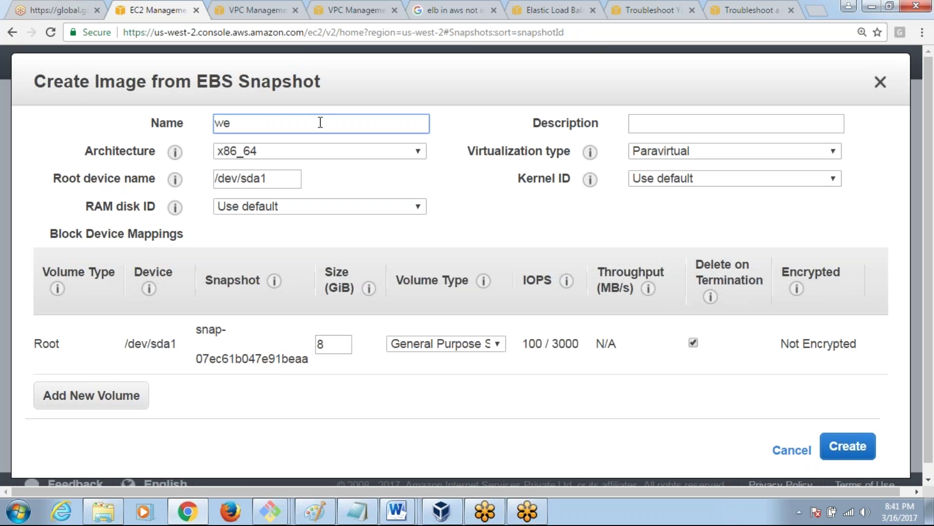
type("bserver_sra")
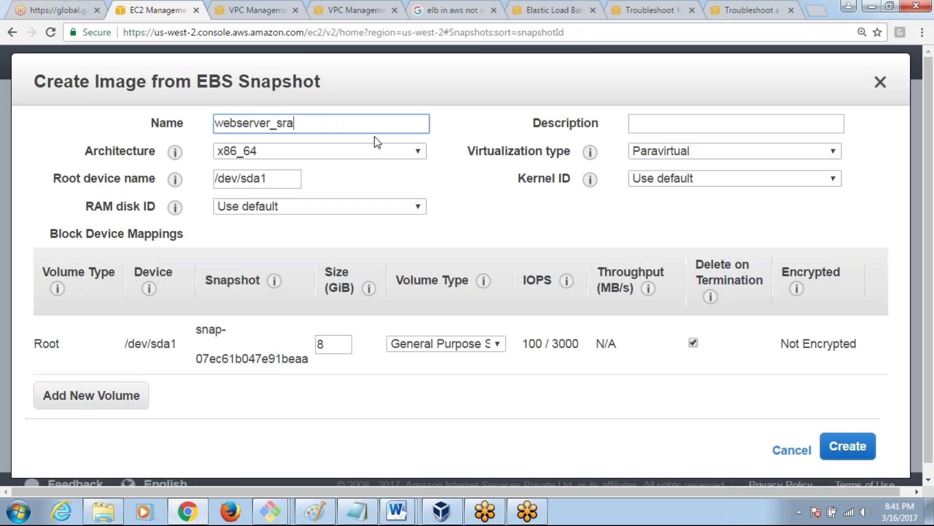
left_click_drag(316, 119, 217, 119)
key("ctrl+c")
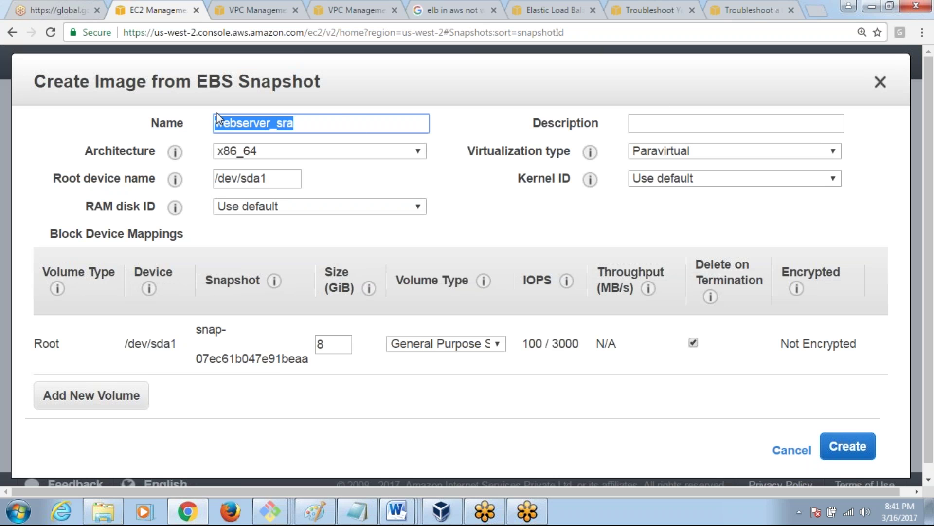
left_click(730, 122)
key("ctrl+v")
left_click(475, 199)
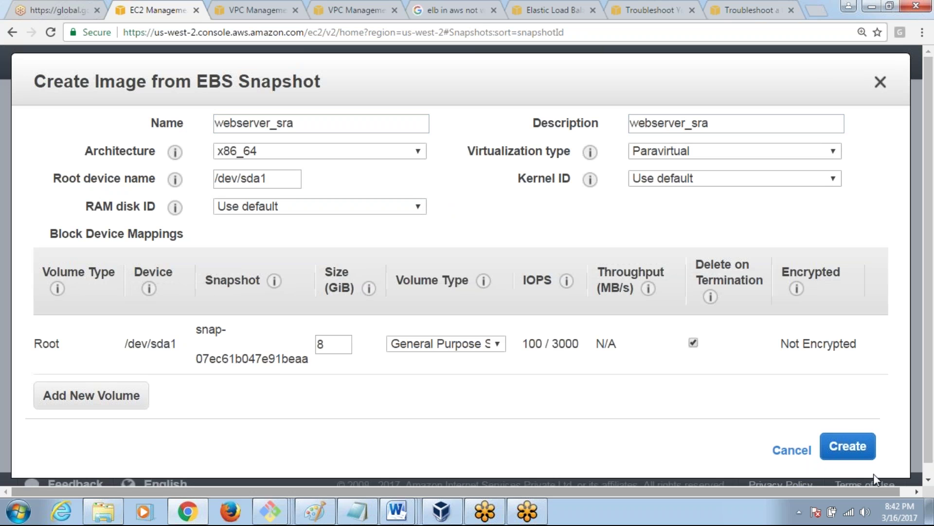
left_click(837, 448)
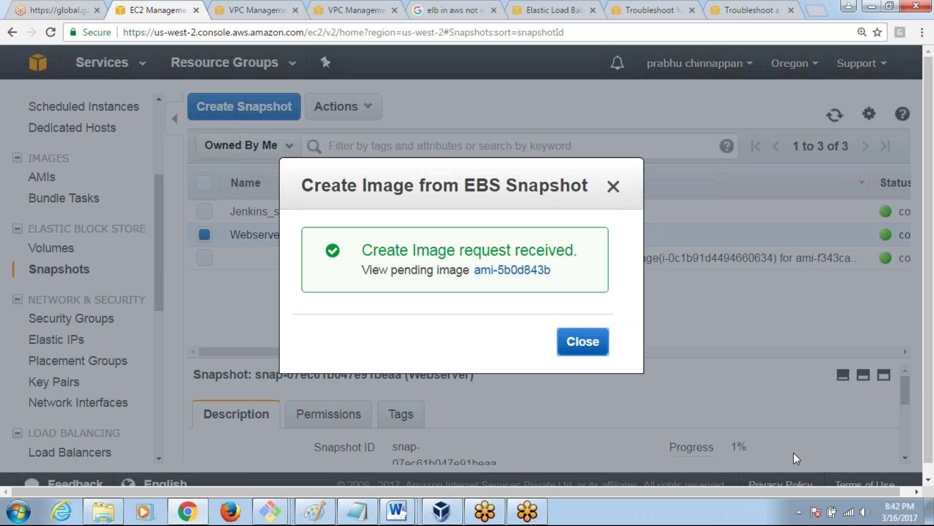
left_click(584, 346)
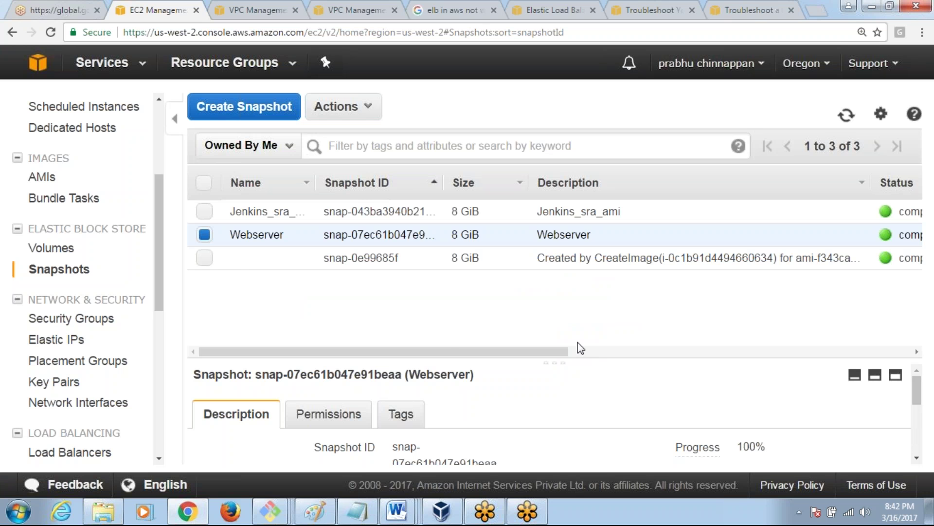
Open the AMIs list and filter it to public images to look for the new image
left_click_drag(163, 260, 167, 177)
scroll(73, 203, "down", 1)
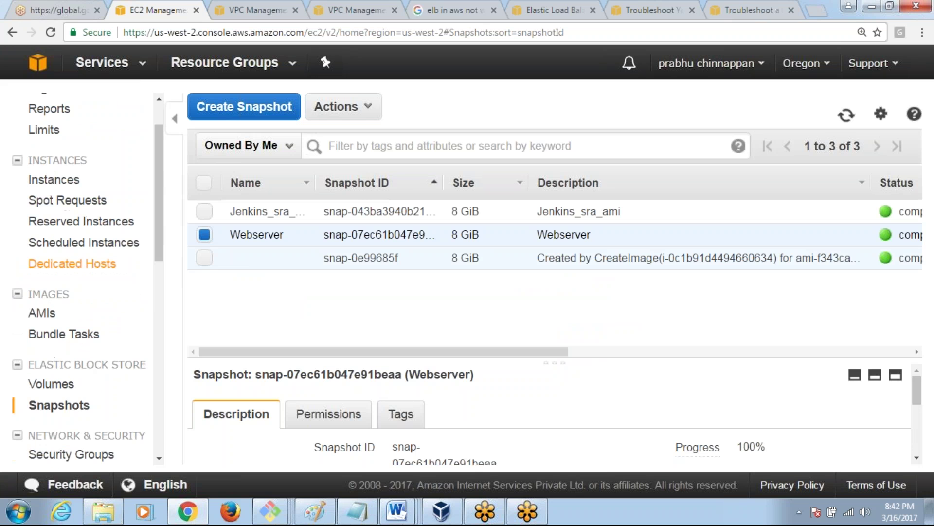
left_click(41, 316)
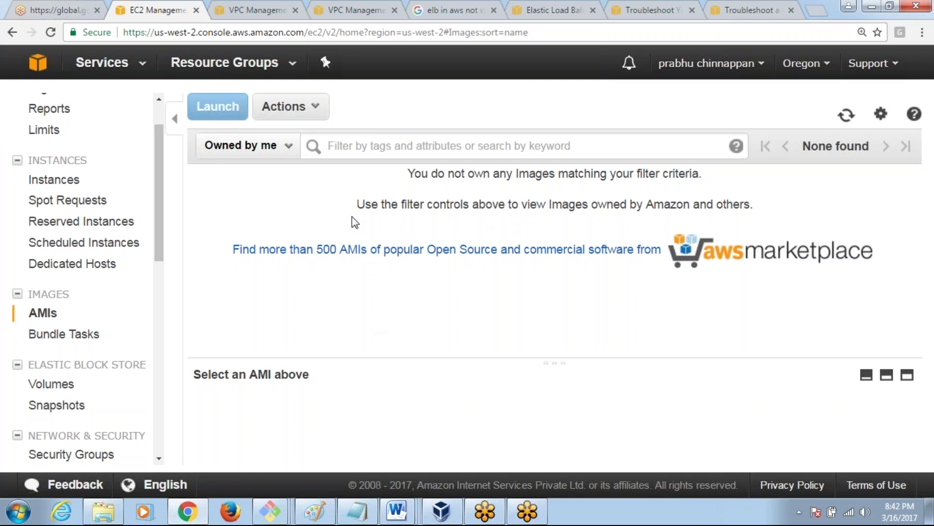
left_click(264, 150)
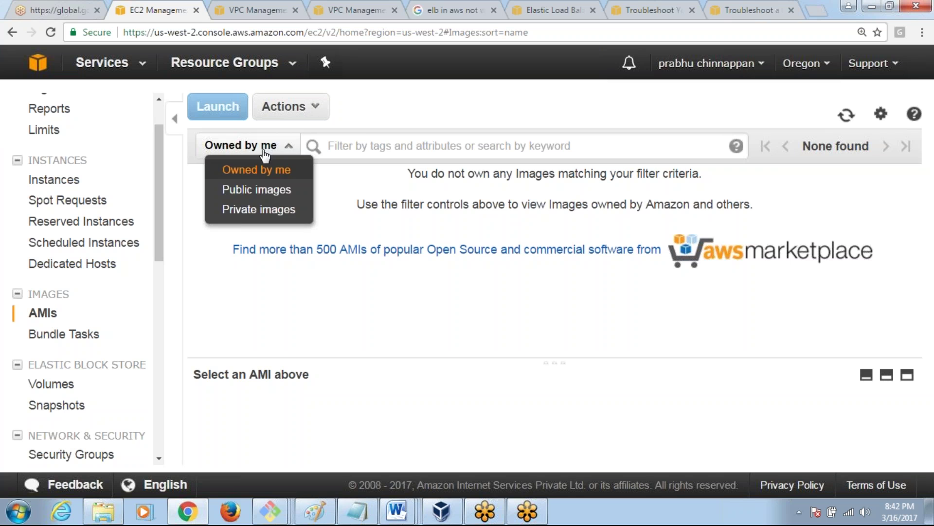
left_click(252, 193)
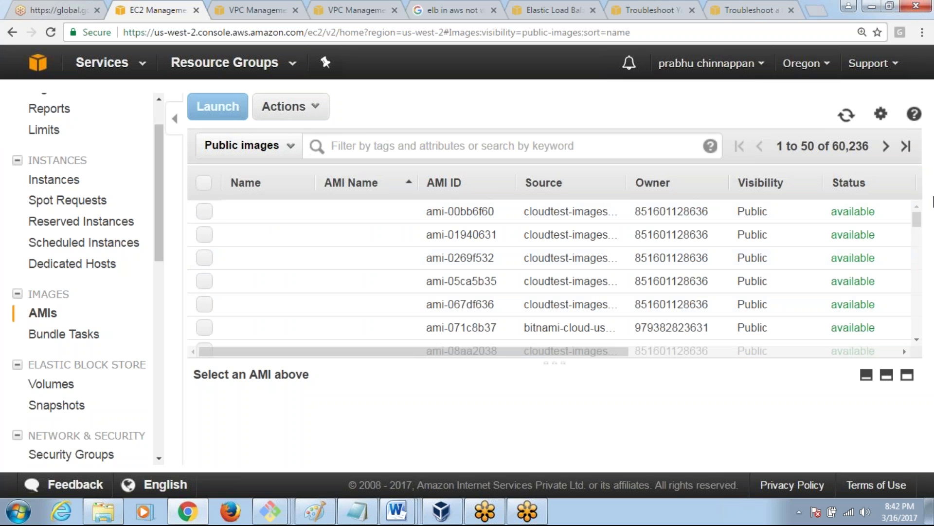
left_click_drag(916, 217, 21, 339)
left_click(68, 295)
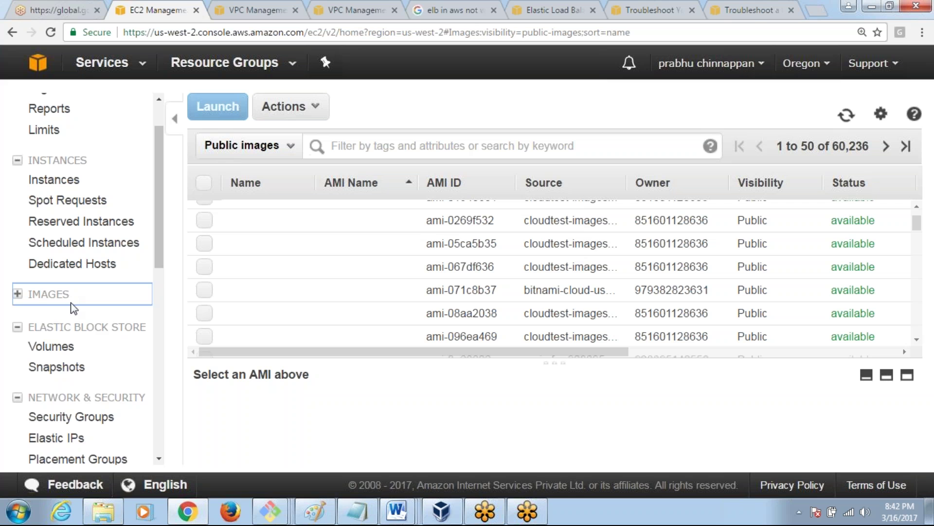
left_click(66, 298)
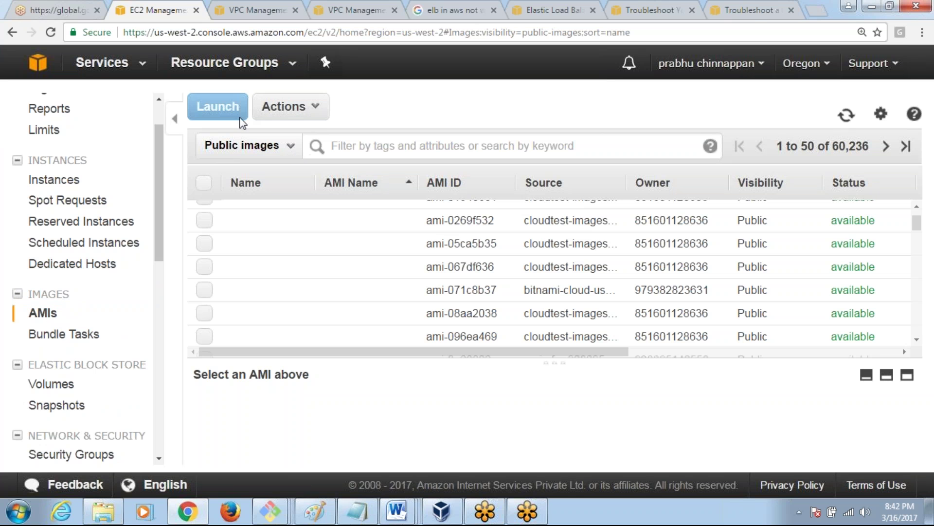
Filter the AMIs list back to images owned by the account
left_click(265, 146)
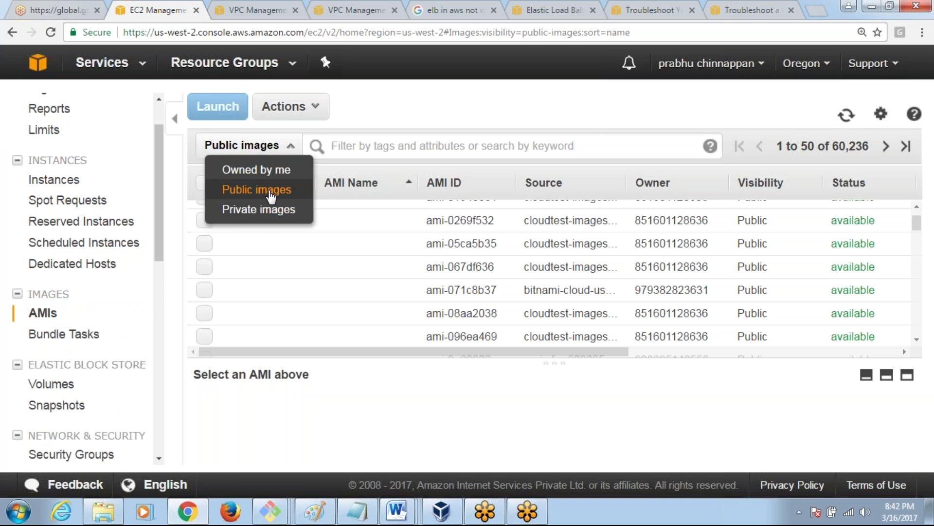
left_click(257, 169)
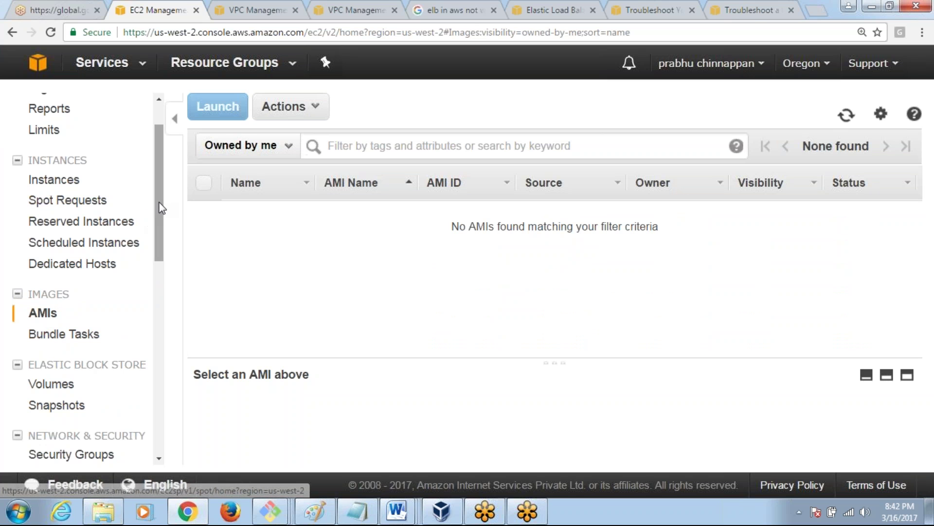
scroll(164, 169, "up", 1)
scroll(164, 170, "up", 2)
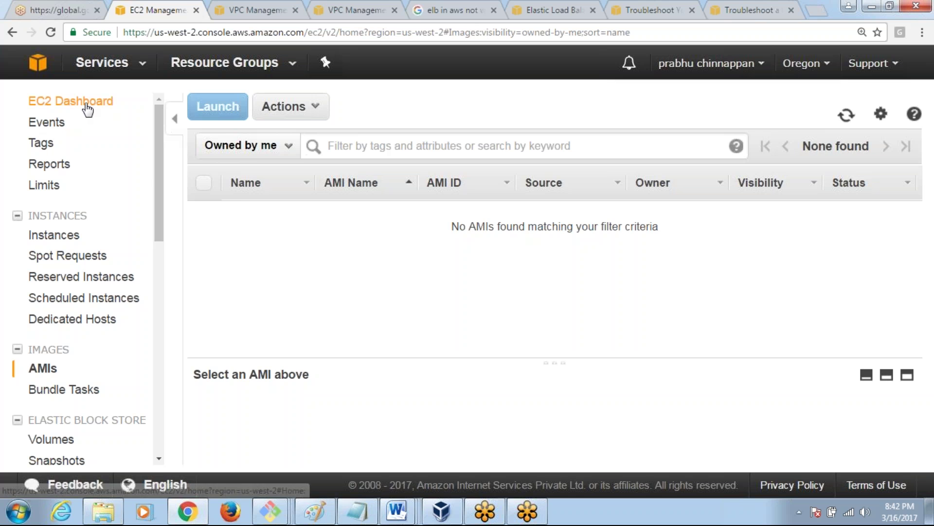
Start the launch instance wizard from the EC2 dashboard and look for the new image among the account's own AMIs
left_click(86, 103)
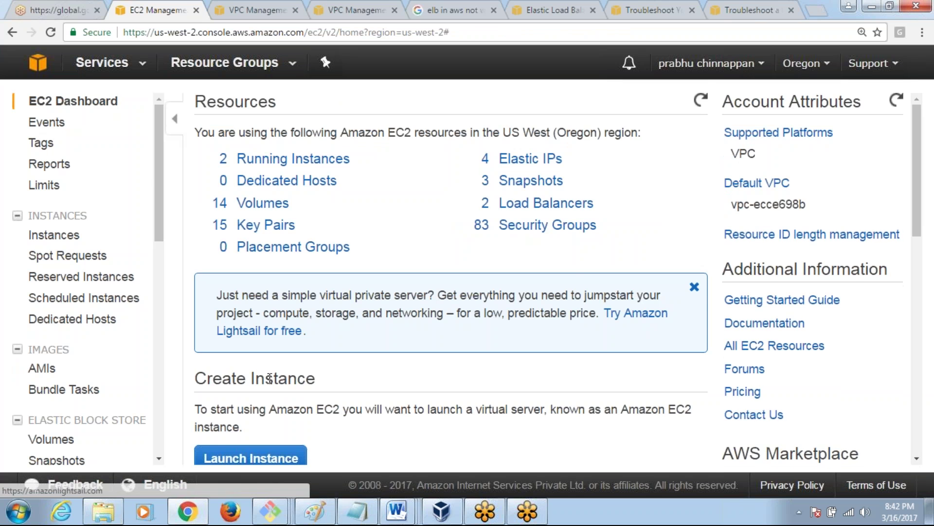
left_click(232, 456)
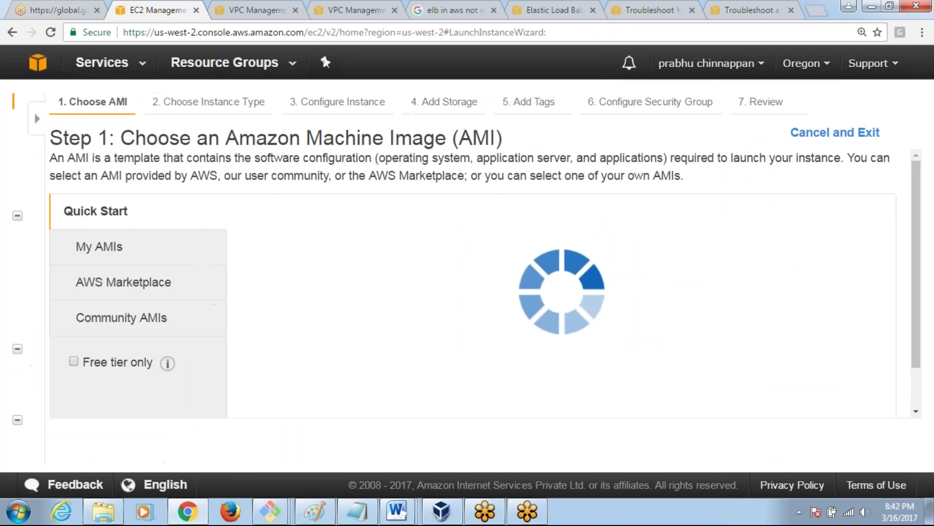
left_click(46, 247)
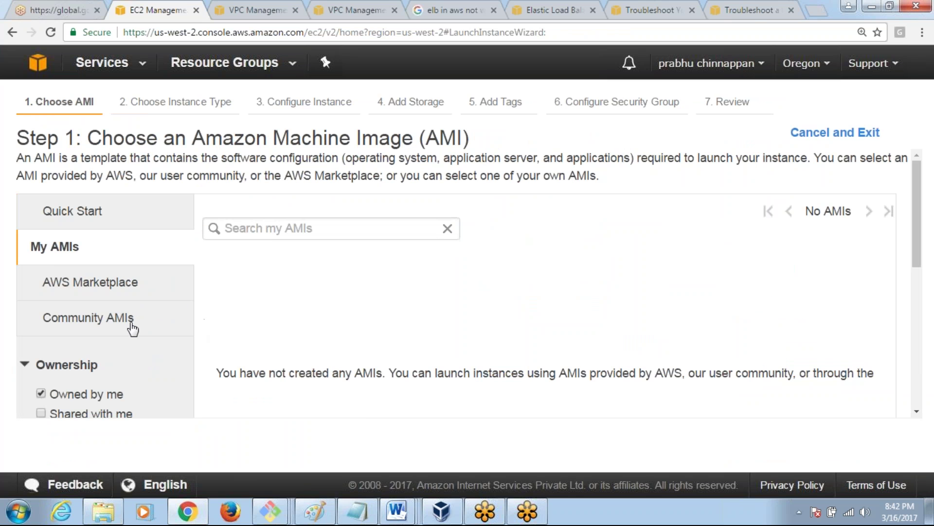
scroll(360, 329, "down", 1)
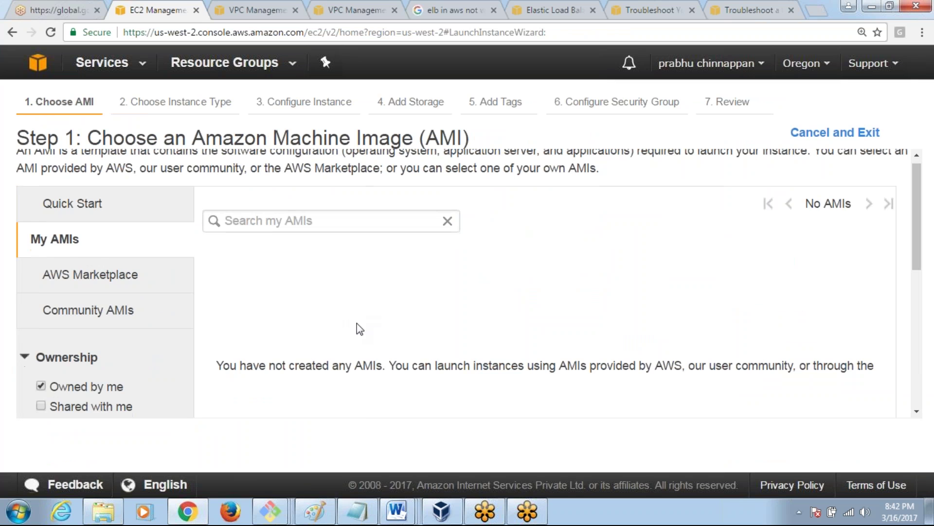
scroll(360, 329, "down", 4)
scroll(359, 329, "up", 4)
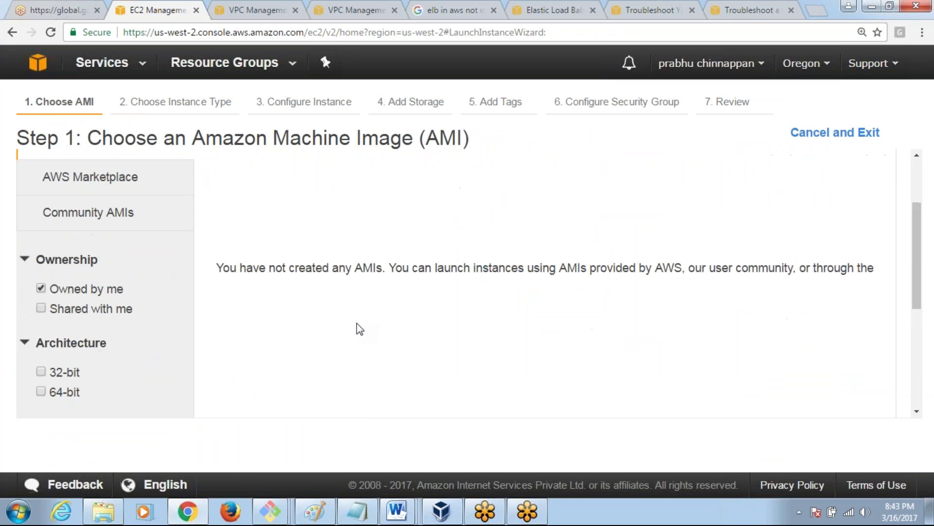
Return to the EC2 dashboard and check the AMIs and bundle tasks lists for the new image
left_click(94, 71)
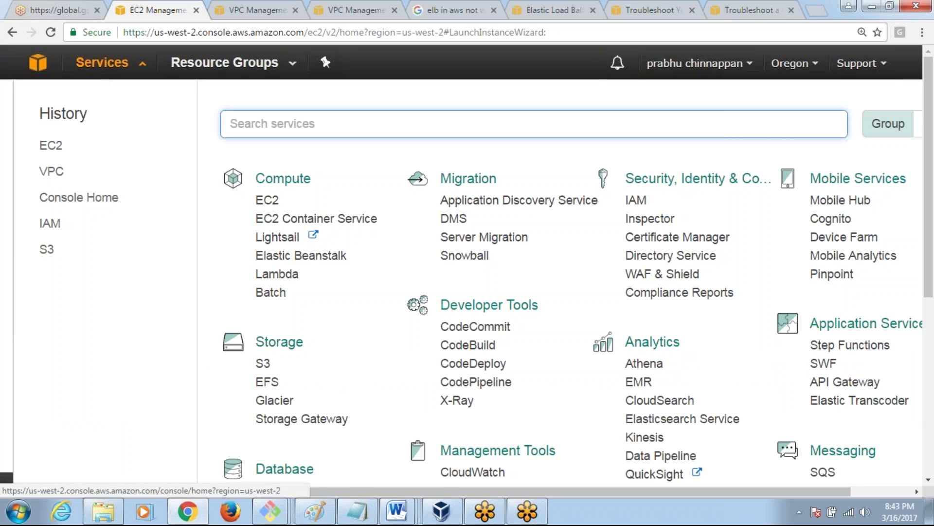
left_click(50, 145)
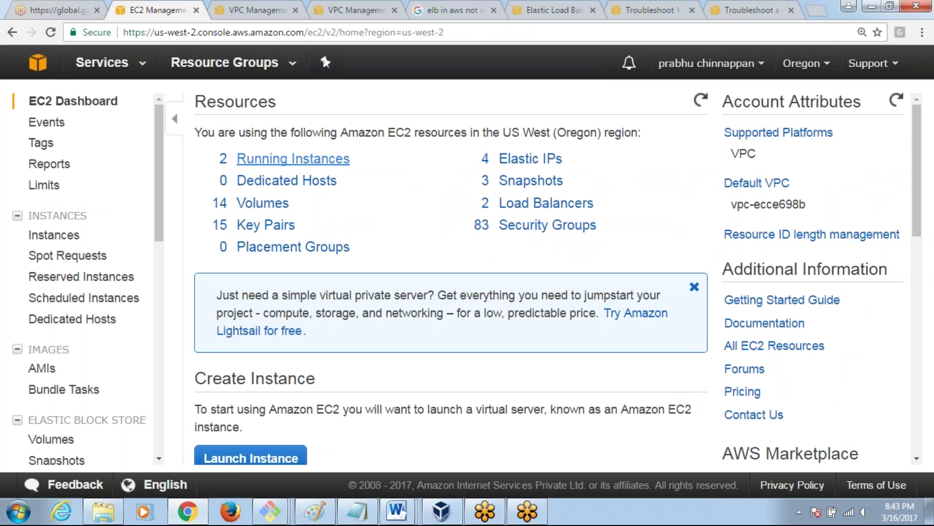
left_click(52, 378)
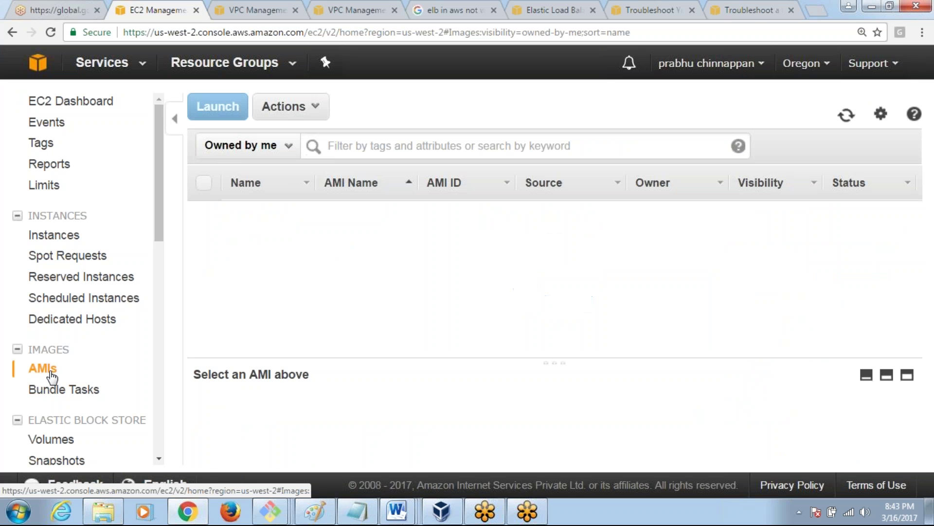
left_click(59, 402)
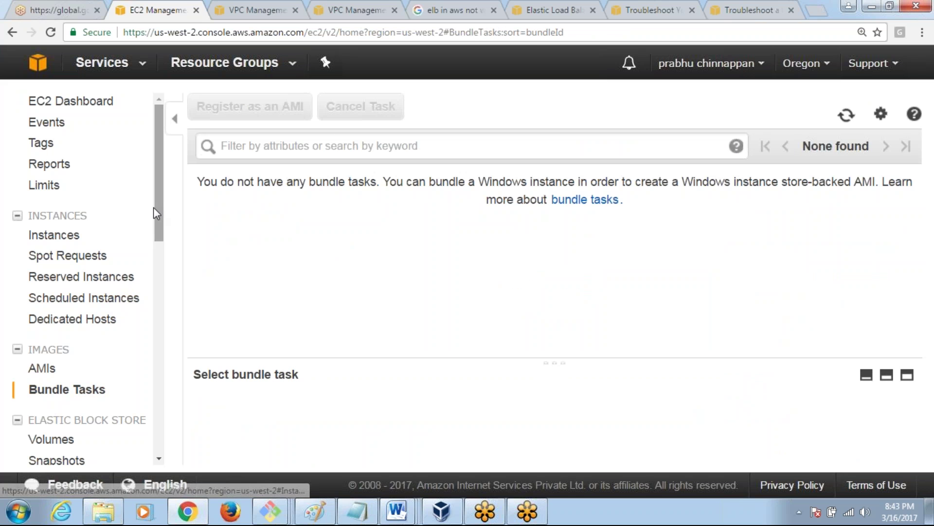
Open the snapshots list and start creating another image from the Webserver snapshot
left_click_drag(159, 207, 65, 273)
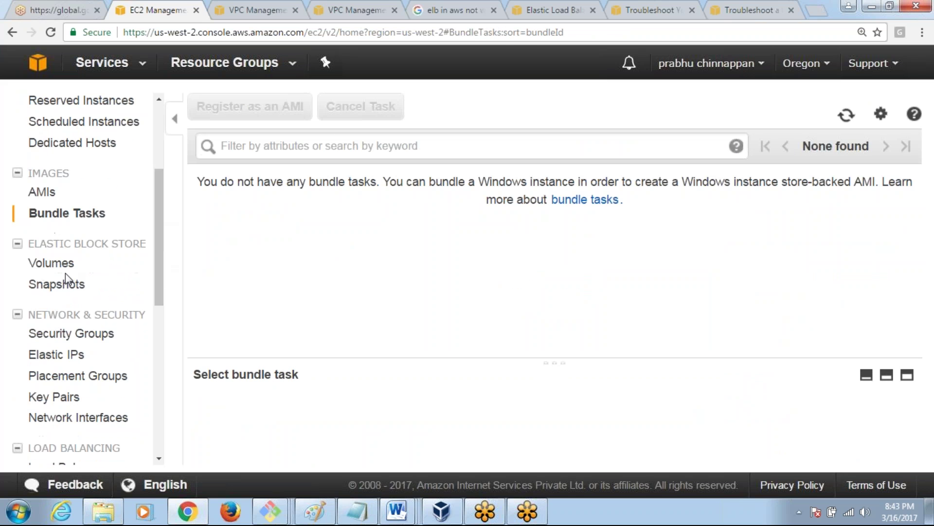
left_click(62, 285)
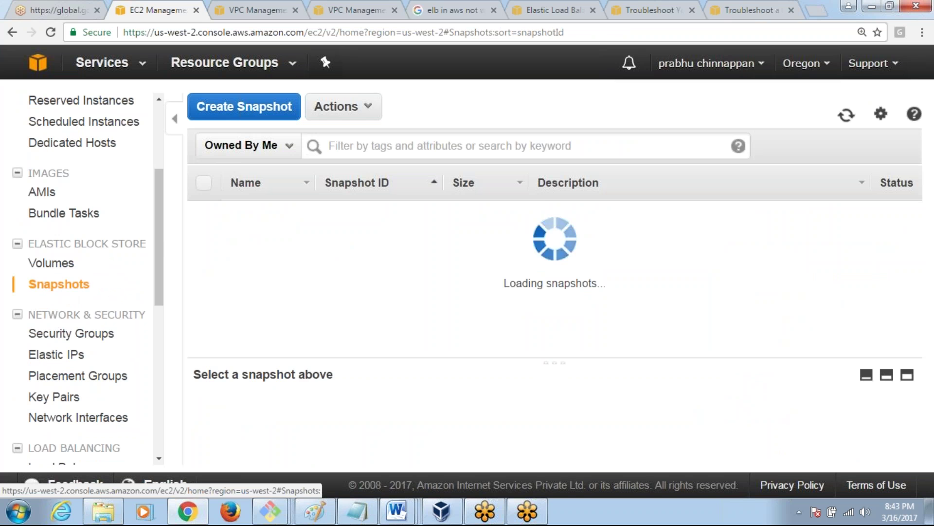
left_click(205, 237)
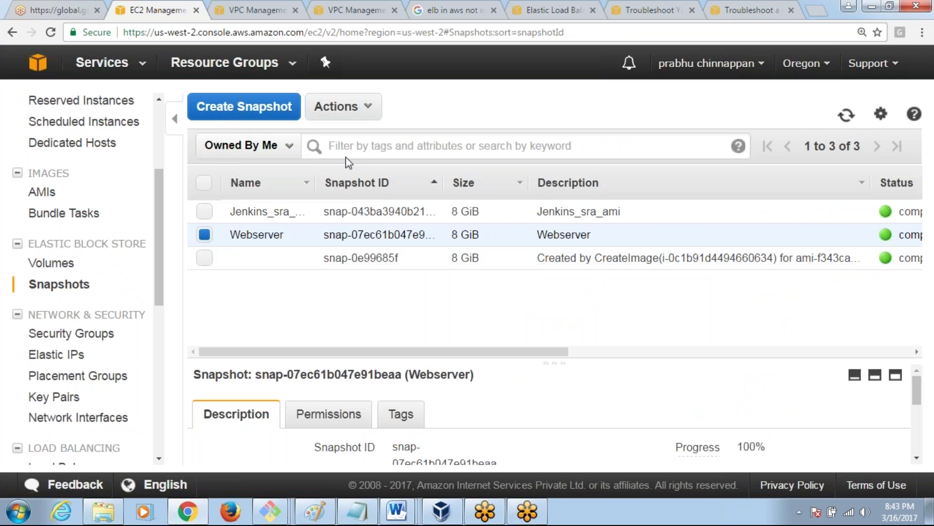
left_click(365, 111)
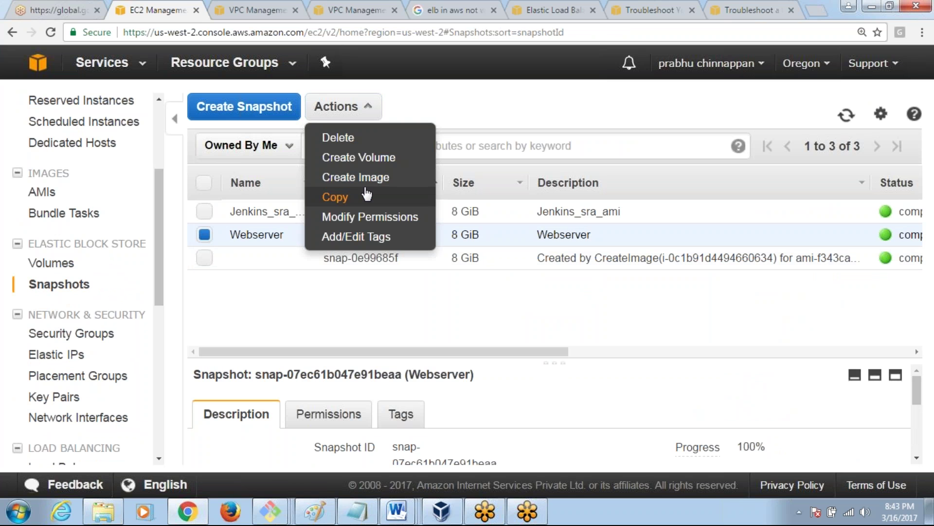
left_click(382, 178)
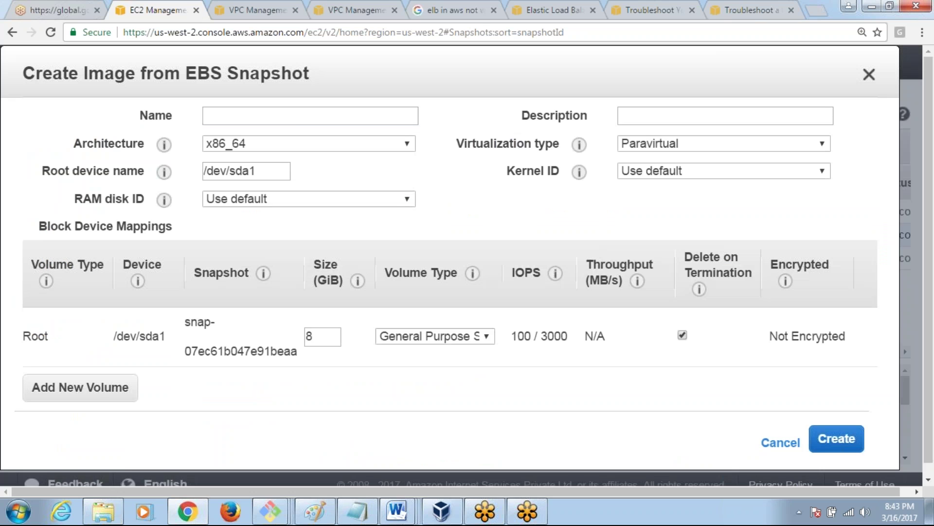
Enter sra_sebserver_ubuntu_apache as the image's name and description, create it with the default settings and dismiss the confirmation
left_click(310, 123)
type("sra")
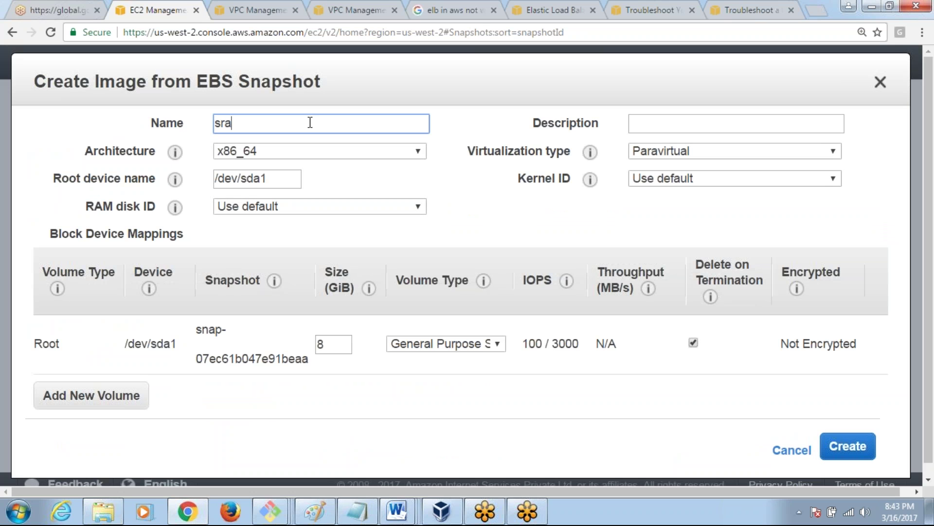
type("_sebserver_ubuntu_apache")
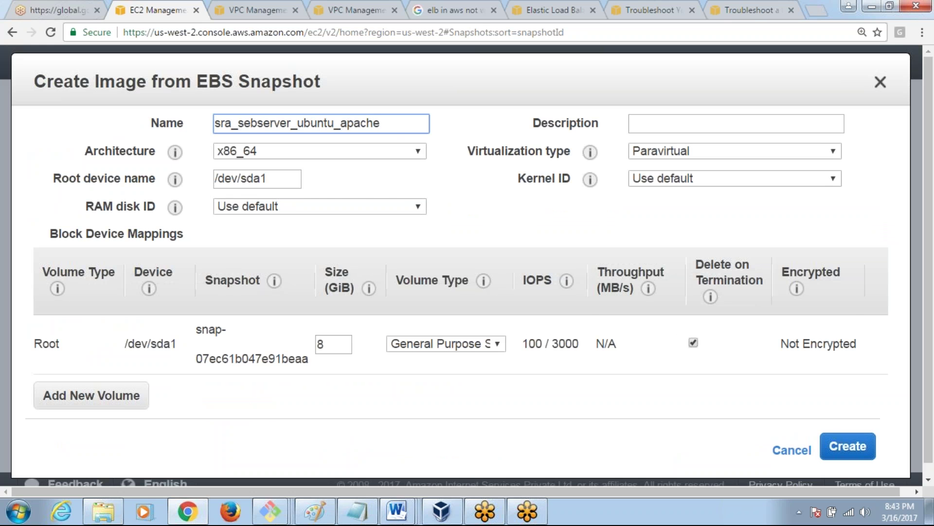
left_click_drag(405, 125, 155, 138)
key("ctrl+c")
left_click(688, 122)
key("ctrl+v")
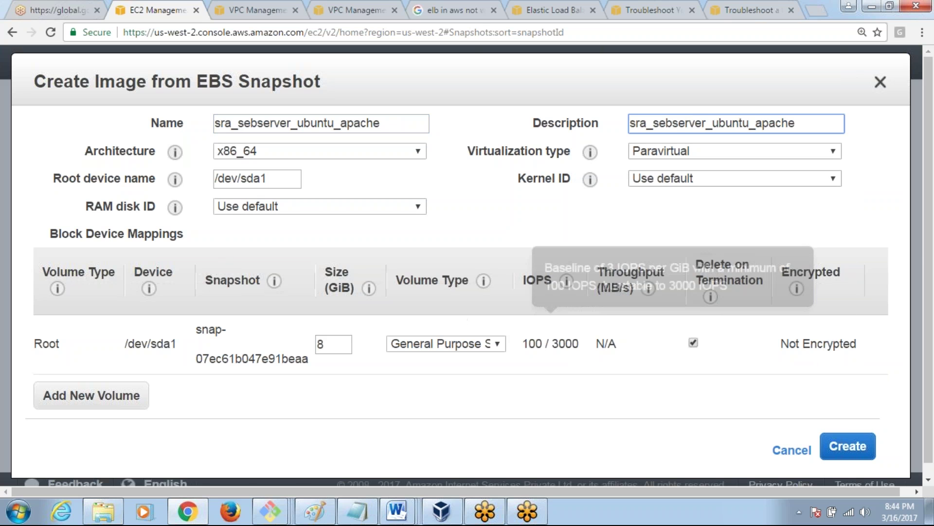
left_click(846, 449)
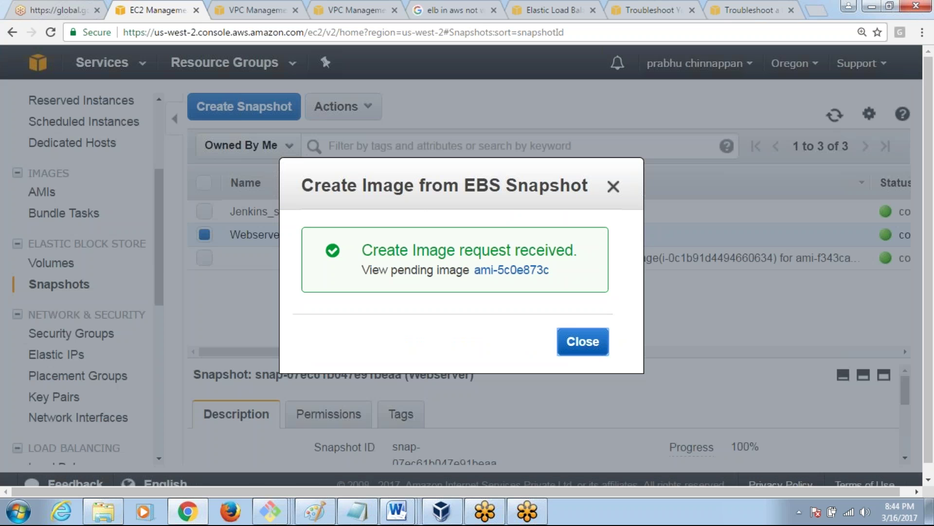
left_click(562, 335)
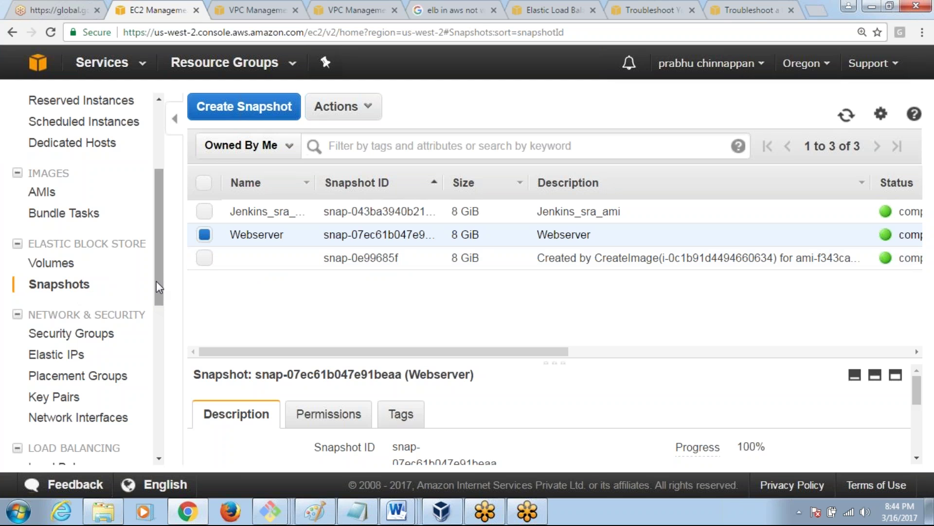
Open the AMIs list and filter the owned images by the AMI name webserver_sra
left_click_drag(156, 281, 167, 230)
scroll(167, 230, "up", 1)
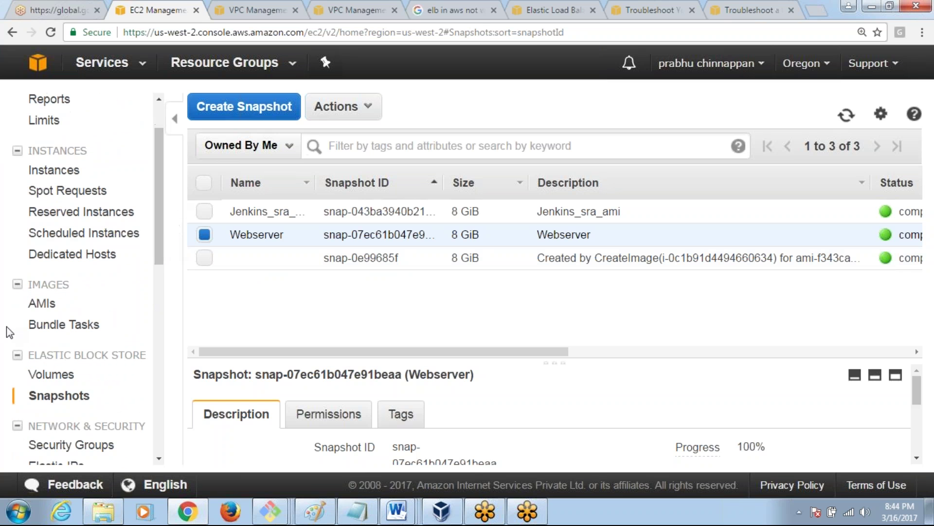
left_click(34, 306)
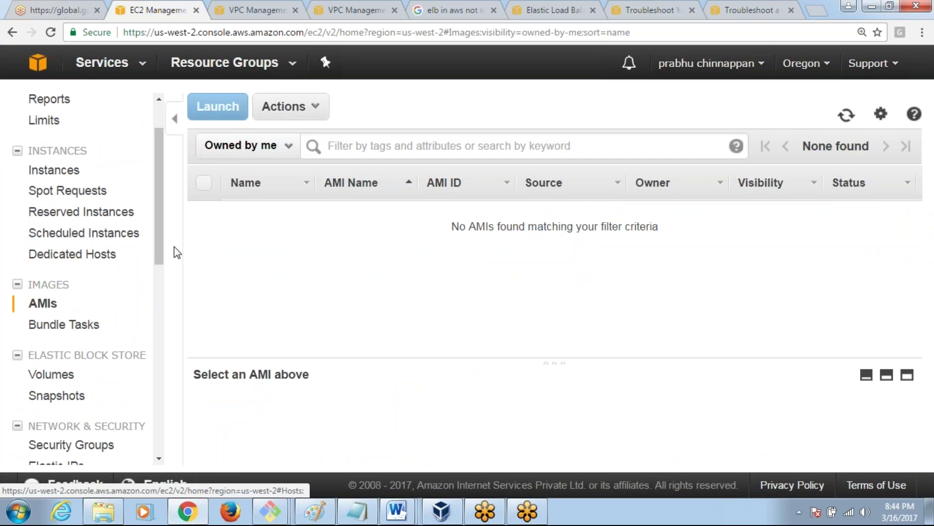
left_click(331, 145)
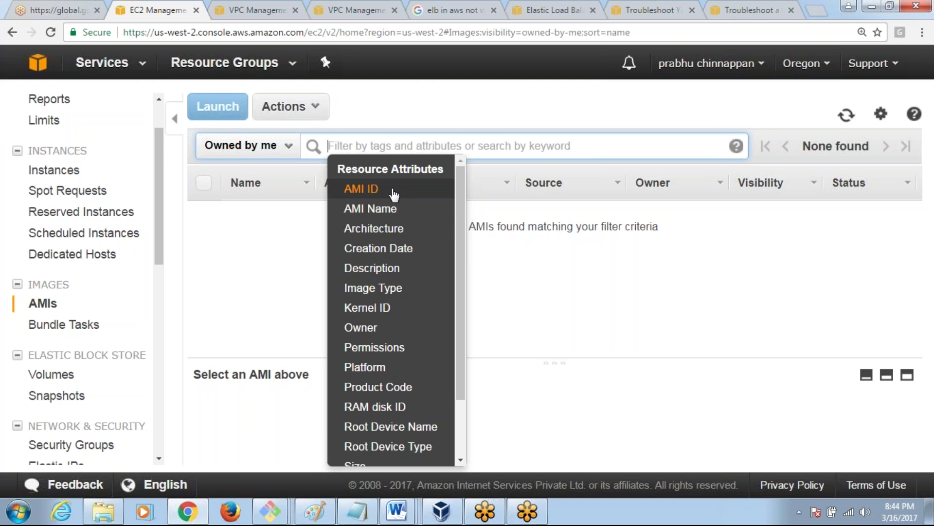
left_click(386, 209)
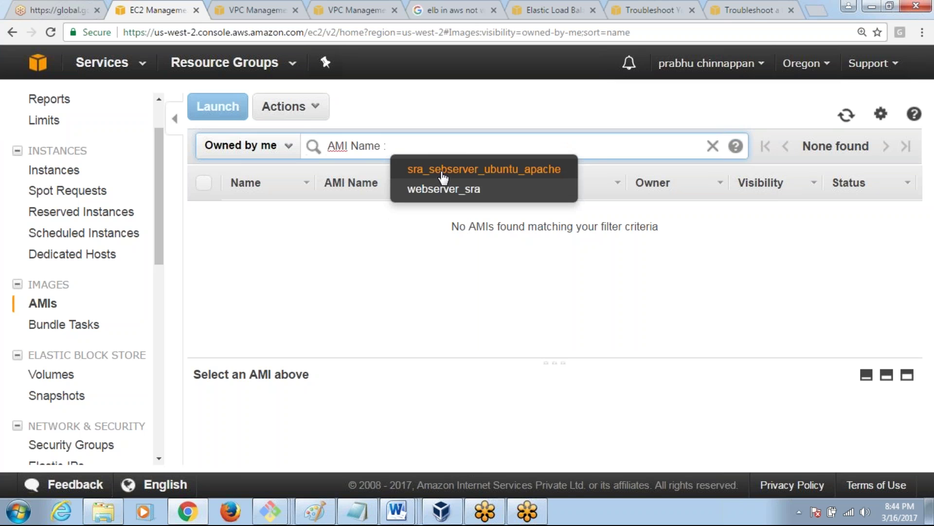
left_click(446, 199)
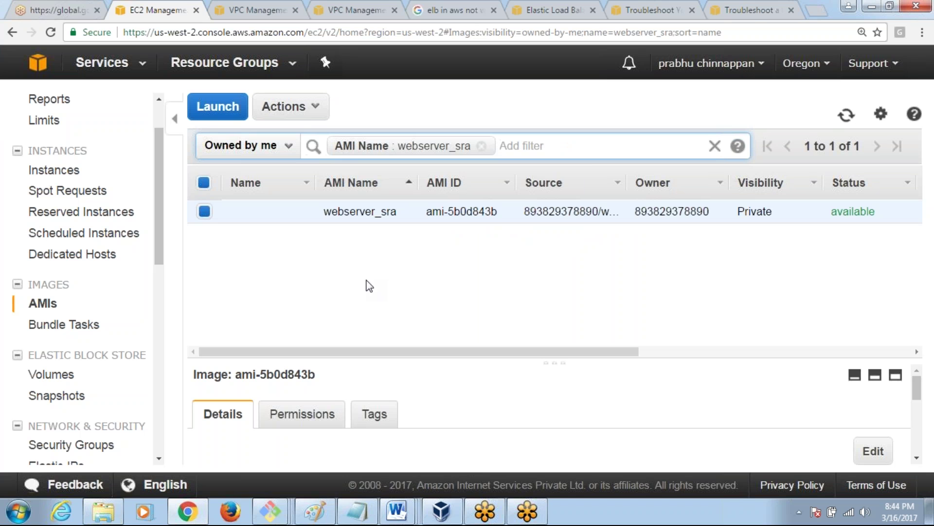
left_click(335, 277)
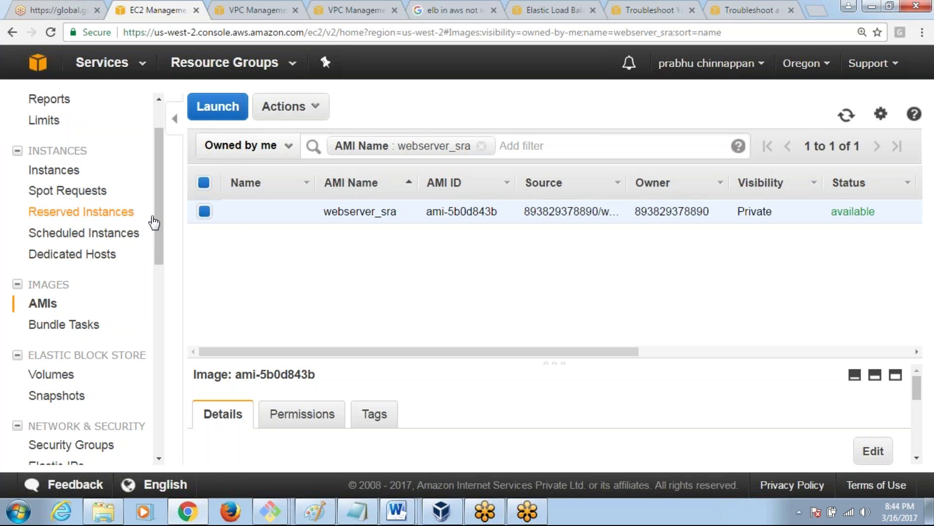
Start launching an instance from the webserver_sra image, check the chosen AMI in the wizard and return to the instance type selection
scroll(162, 213, "up", 3)
left_click(222, 108)
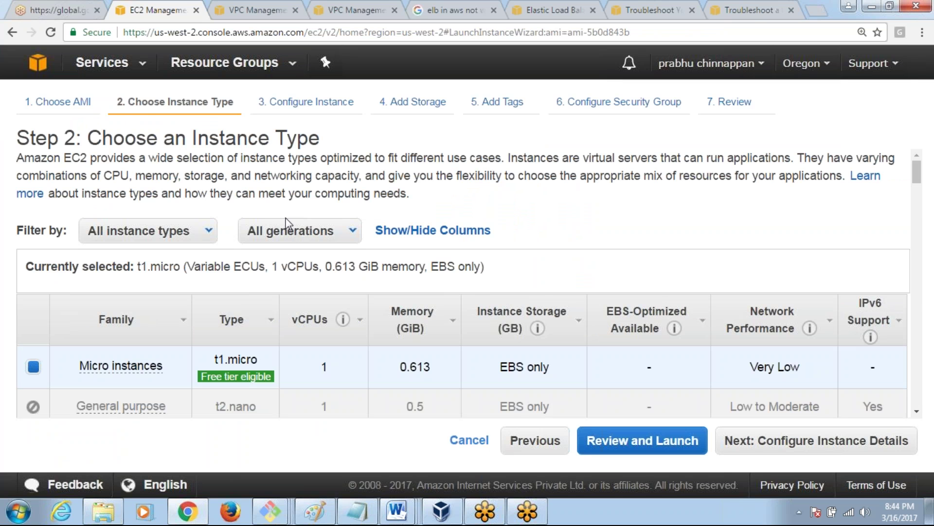
left_click(63, 103)
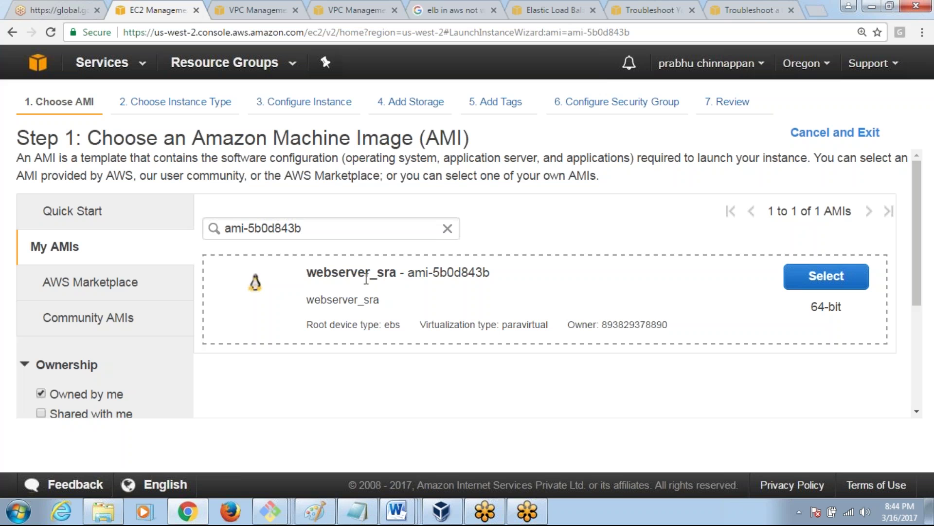
left_click(197, 103)
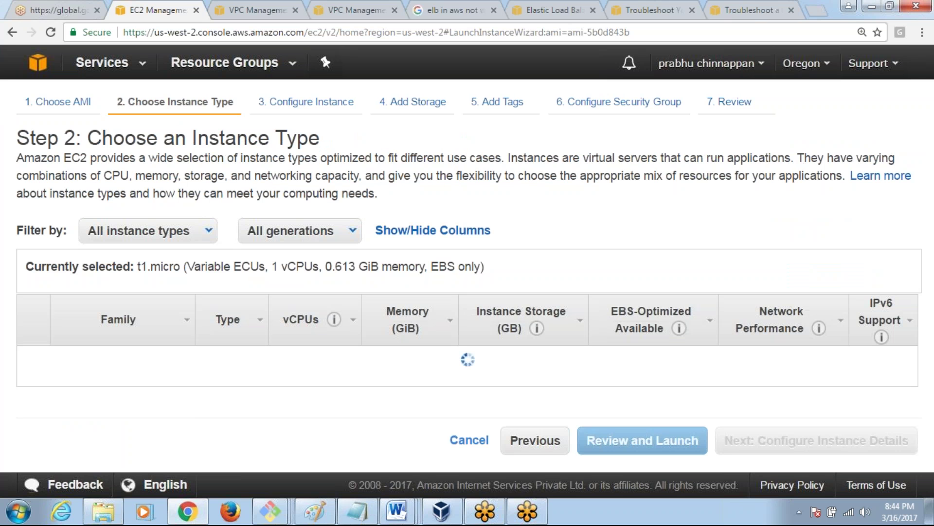
Keep the t1.micro instance type and default settings, and launch the instance with an existing key pair, acknowledging access to its private key file
left_click(642, 440)
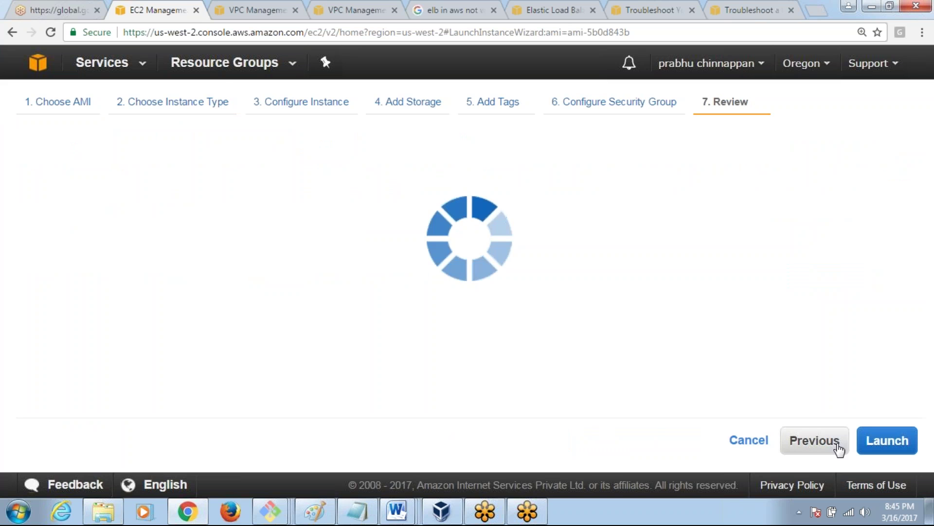
left_click(878, 447)
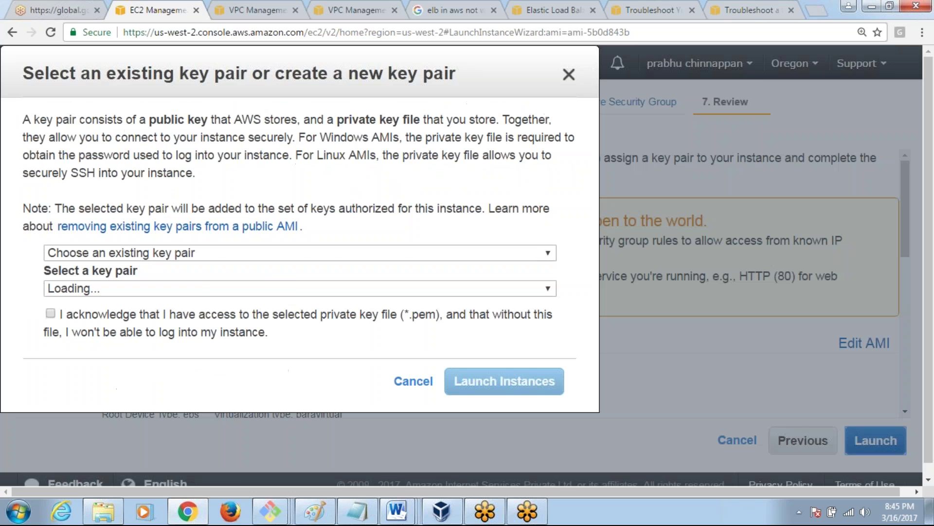
left_click(363, 355)
key("Return")
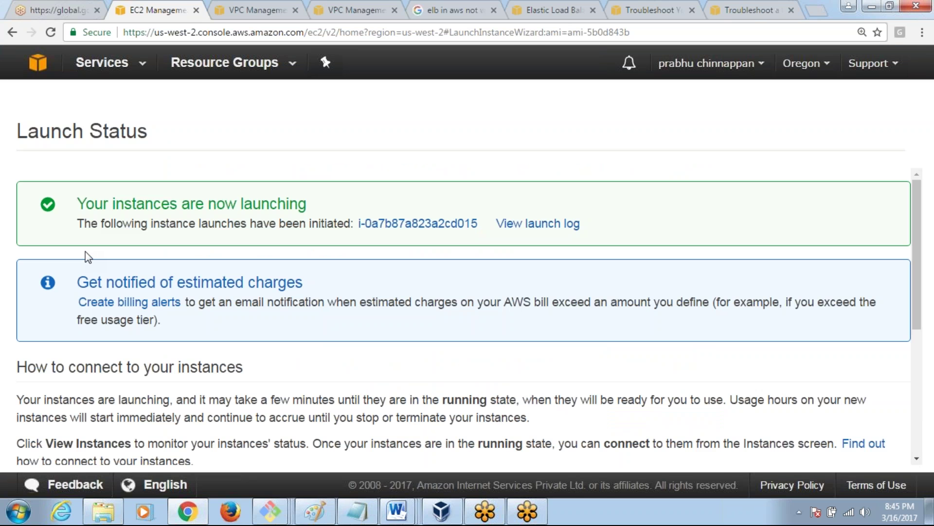
Open the newly launched instance from the launch status page and name it OWN_AMI_webserver
left_click(424, 224)
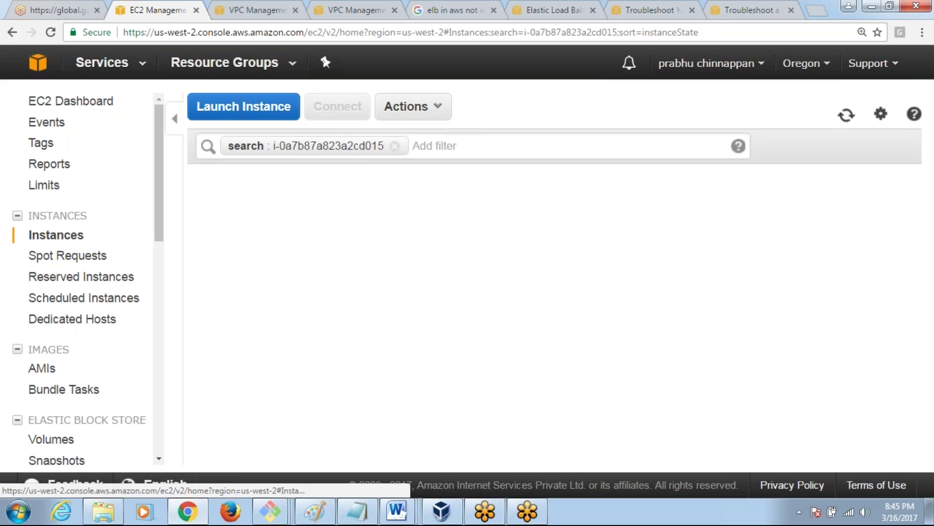
left_click(342, 211)
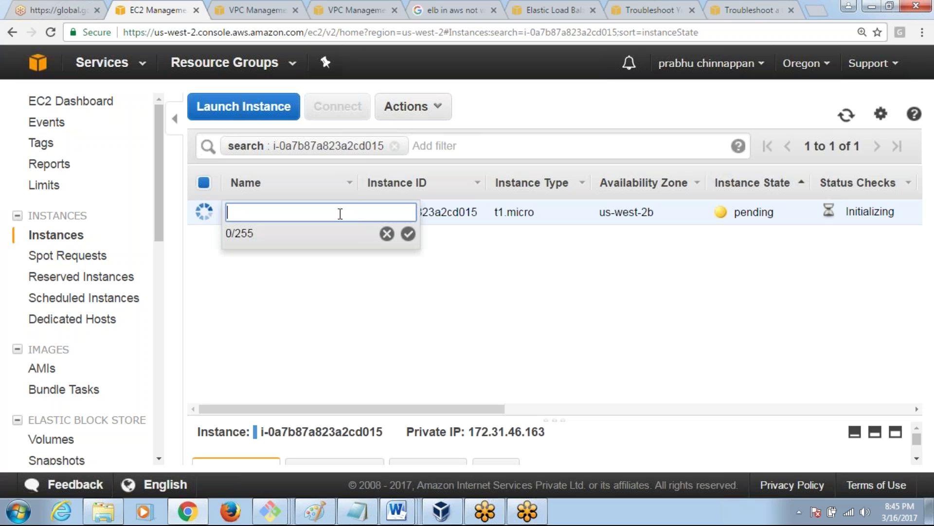
type("OWN")
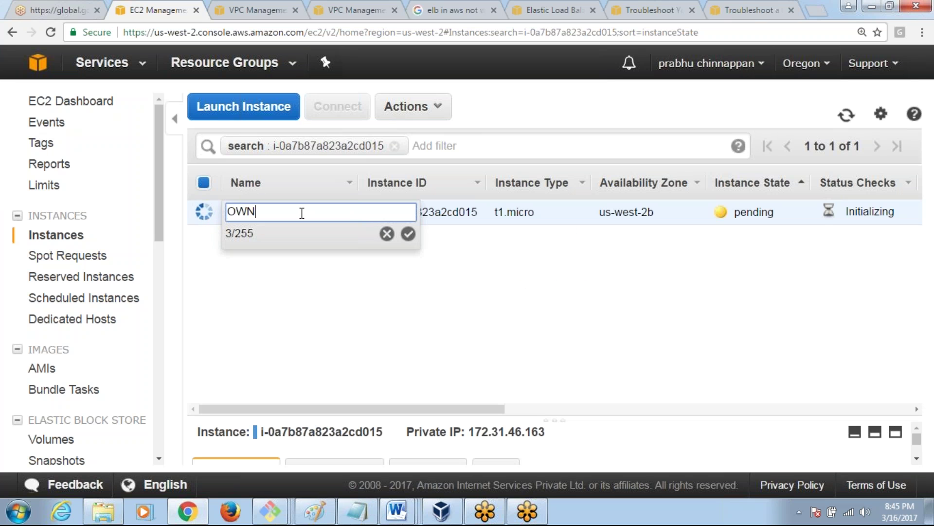
type("_AMI_")
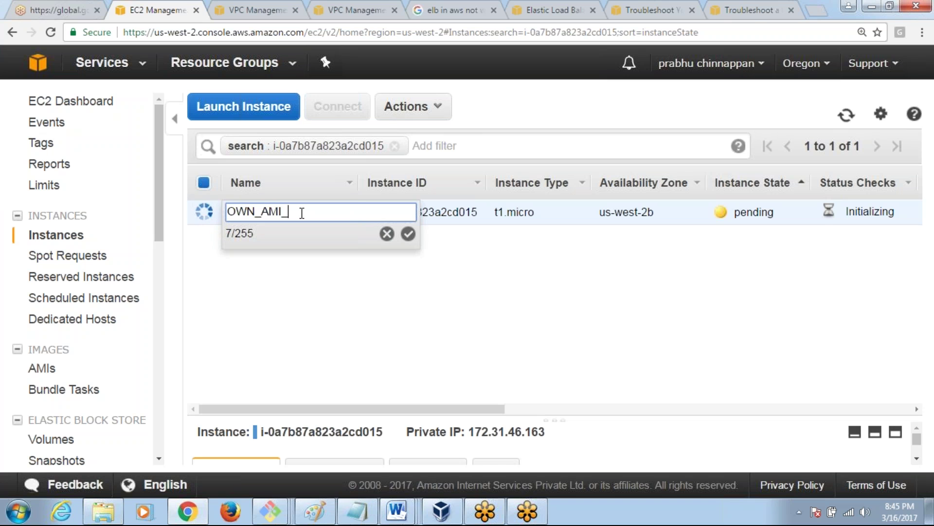
type("webserver")
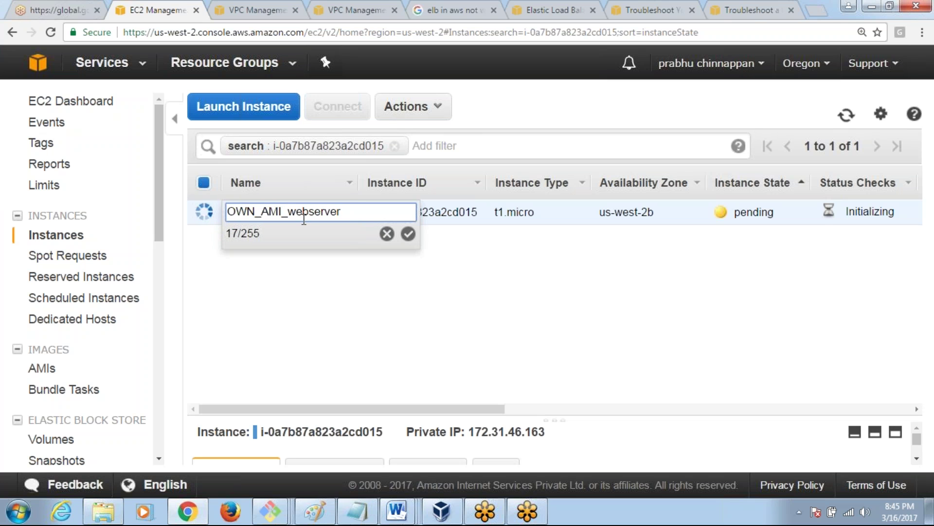
left_click(407, 234)
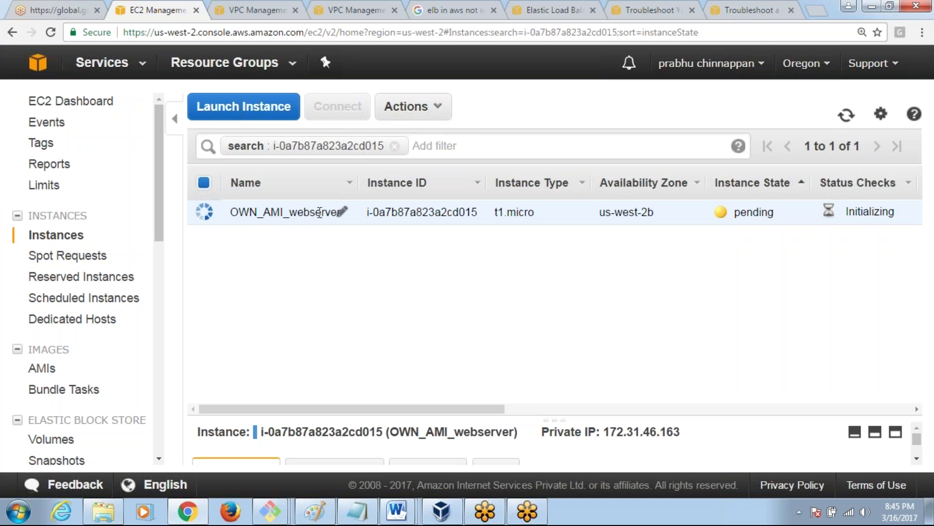
Change the inbound SSH rule of the new instance's security group to All TCP with source 0.0.0.0/0 and save it
left_click_drag(440, 408, 837, 409)
left_click(874, 222)
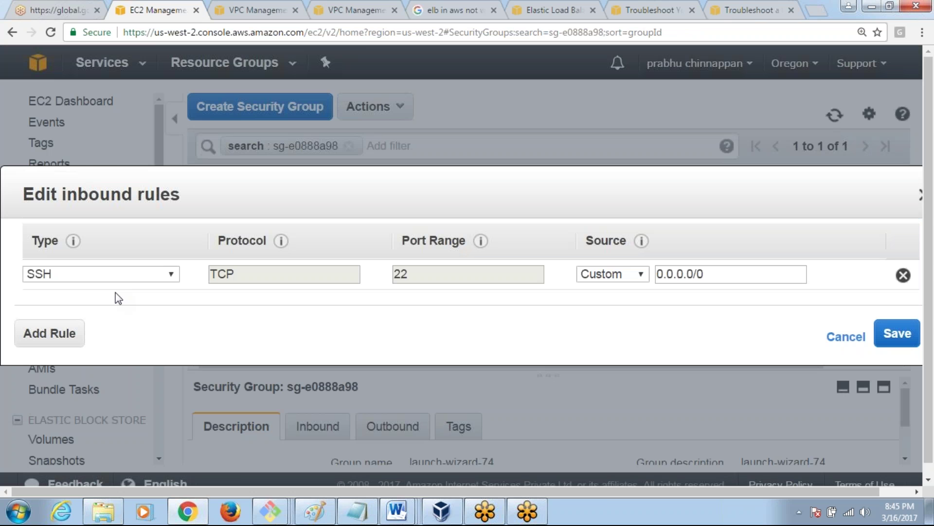
left_click(146, 274)
left_click(130, 76)
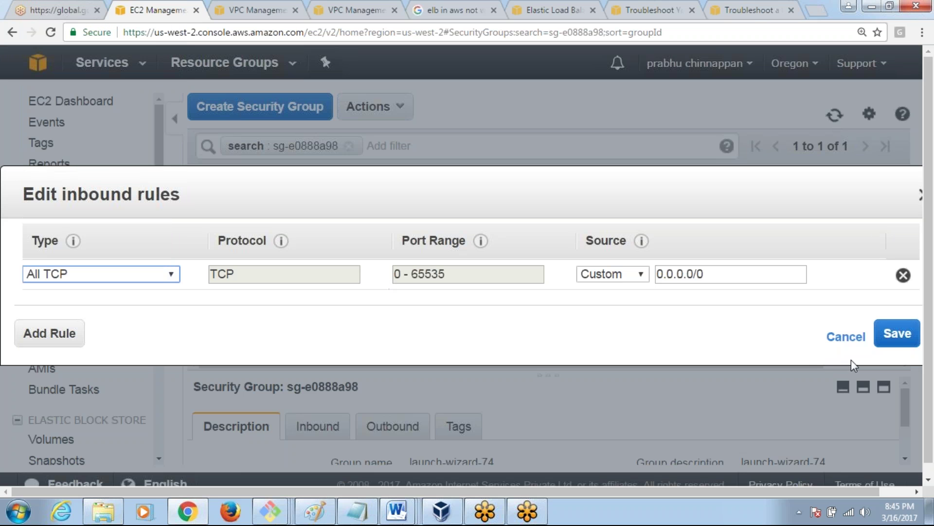
left_click(888, 341)
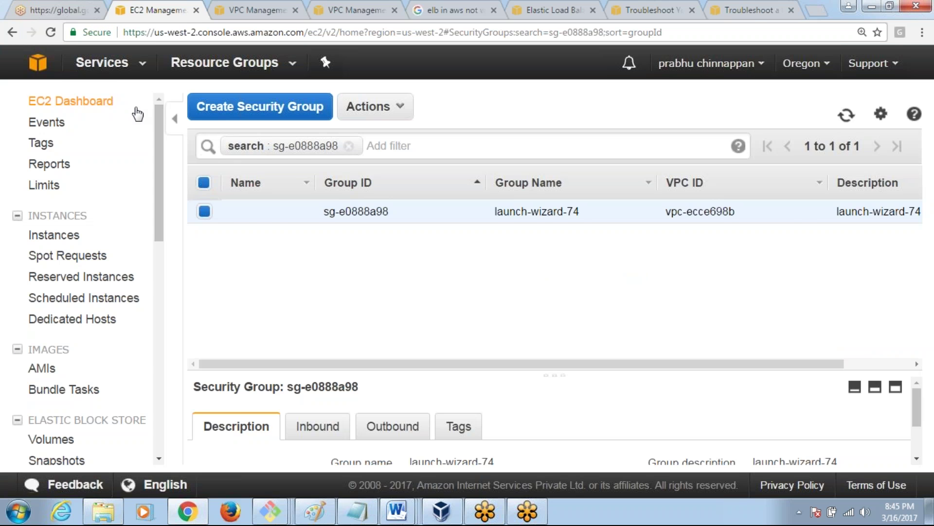
List the running instances, open the connection instructions for OWN_AMI_webserver and copy its public DNS address
left_click(109, 108)
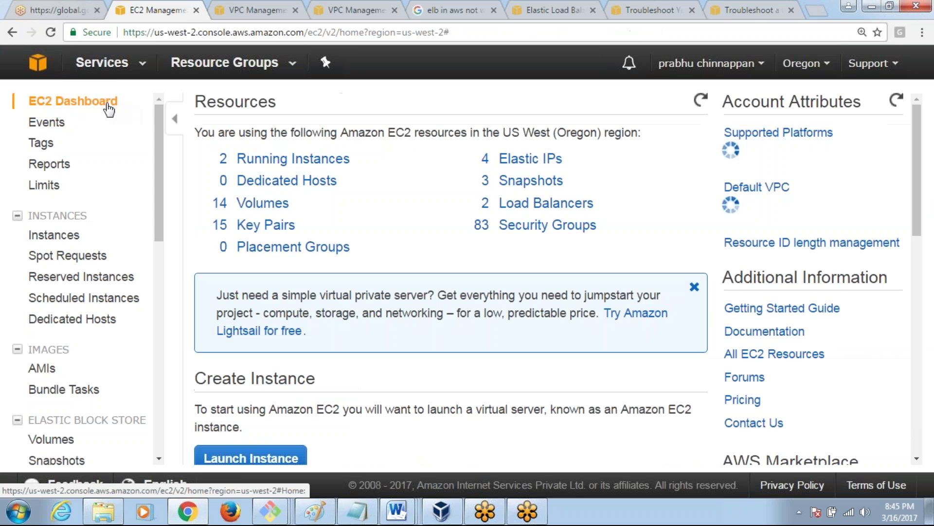
left_click(292, 159)
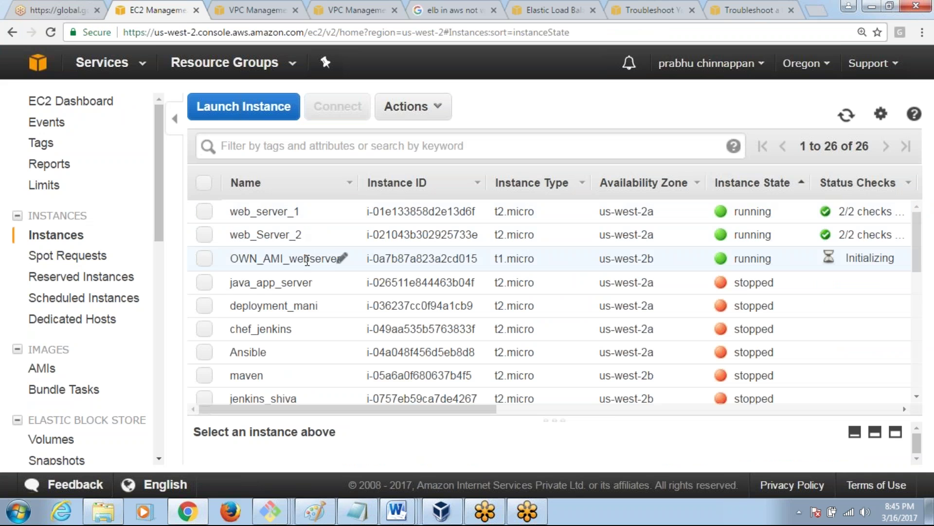
left_click(205, 259)
left_click(348, 111)
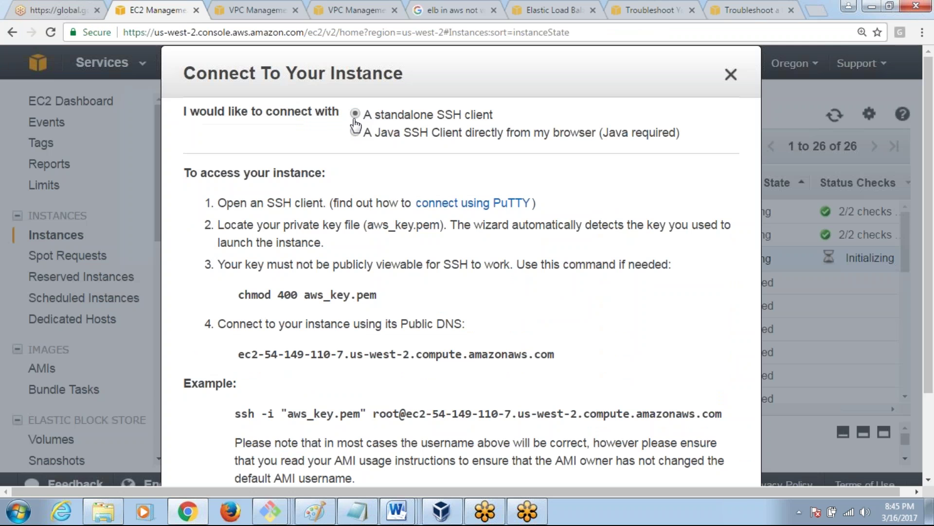
triple_click(263, 355)
key("ctrl+c")
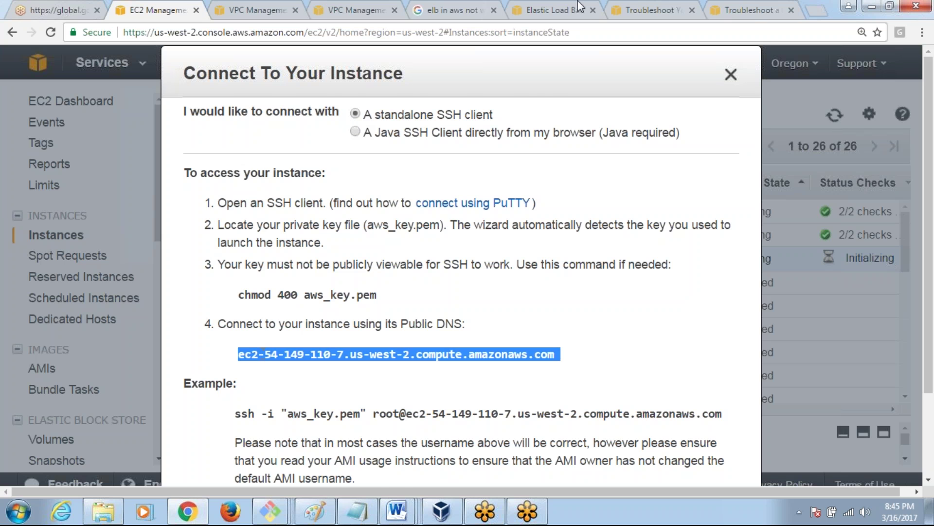
Load the copied public DNS address in the Elastic Load Balancing article's browser tab and retry it to test the web server
left_click(568, 12)
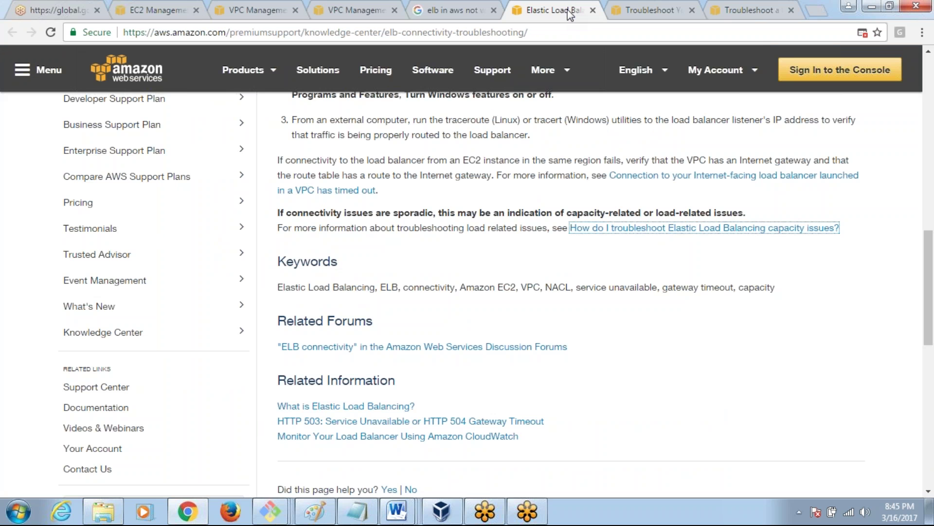
key("ctrl+l")
key("ctrl+v")
key("Return")
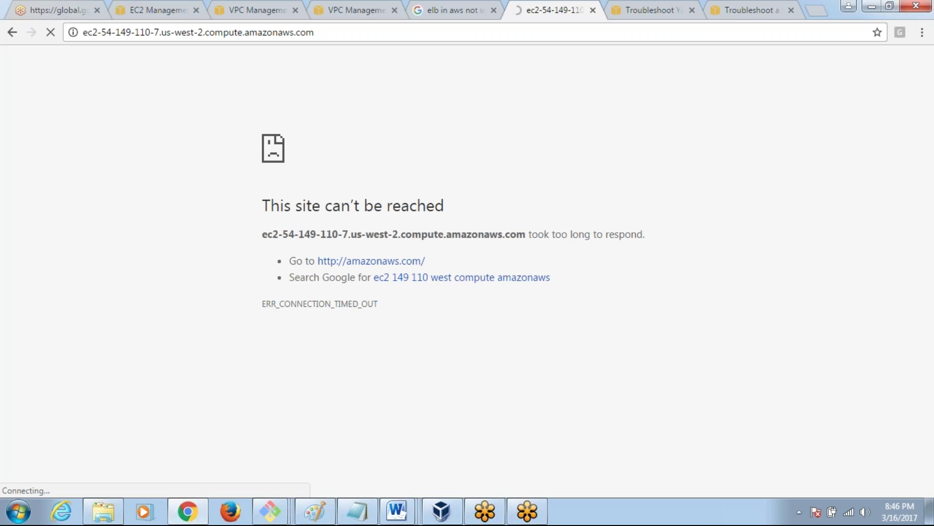
left_click(315, 32)
key("Return")
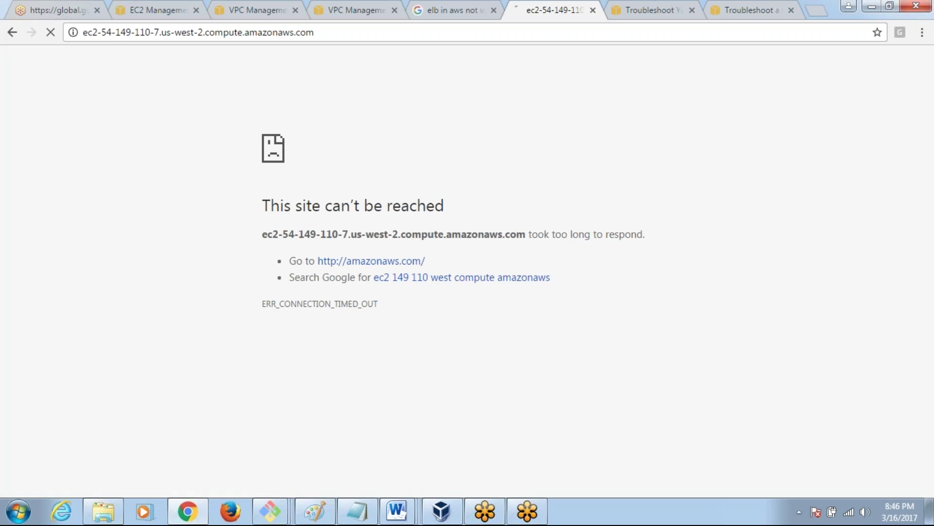
Copy the example SSH command from the instance's connection instructions and paste it into the MINGW64 terminal
left_click(458, 7)
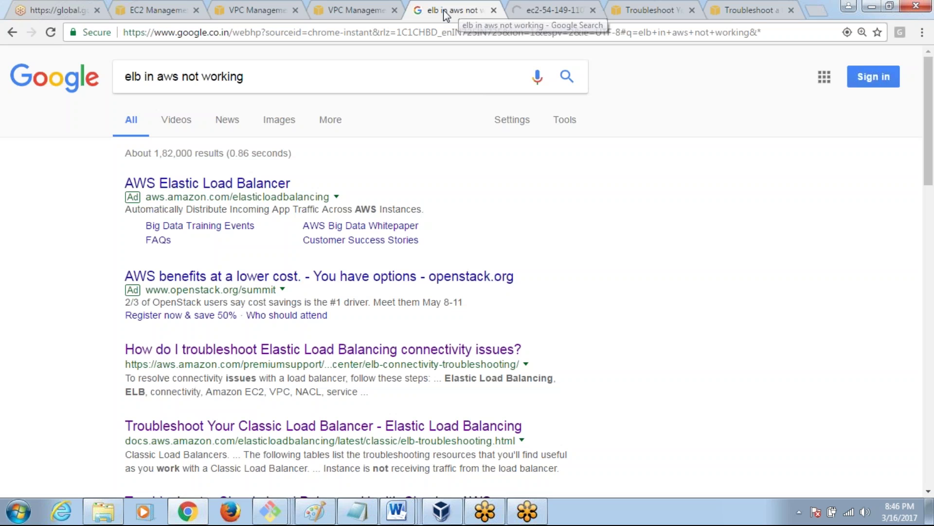
left_click(255, 10)
left_click(158, 9)
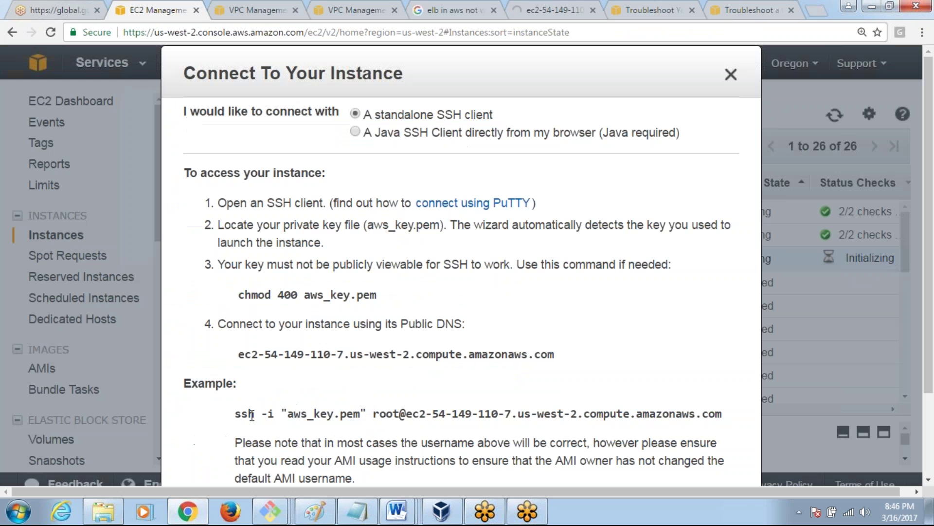
left_click_drag(236, 413, 722, 414)
key("ctrl+c")
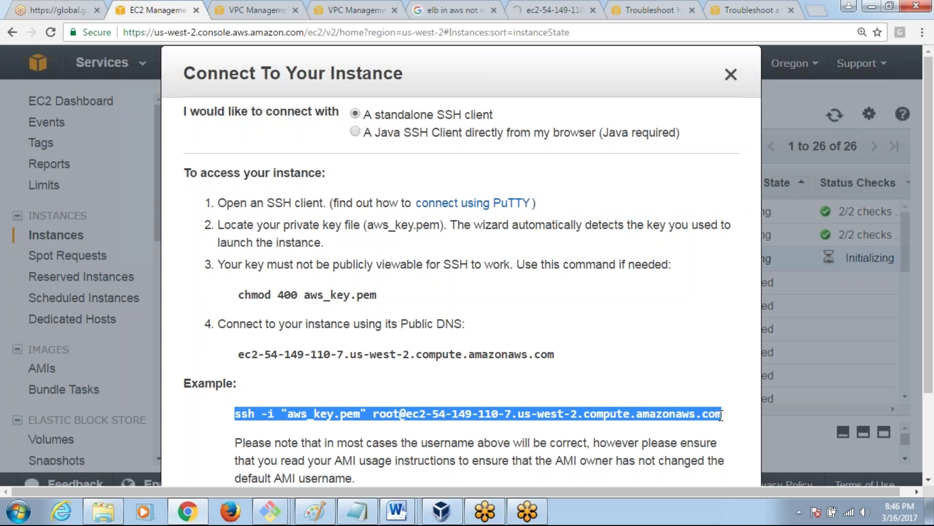
left_click(312, 511)
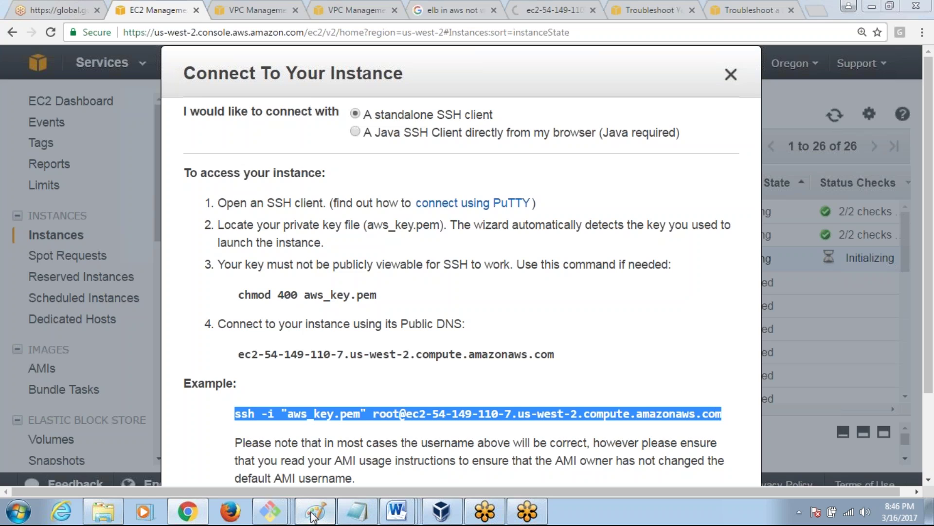
mouse_move(271, 511)
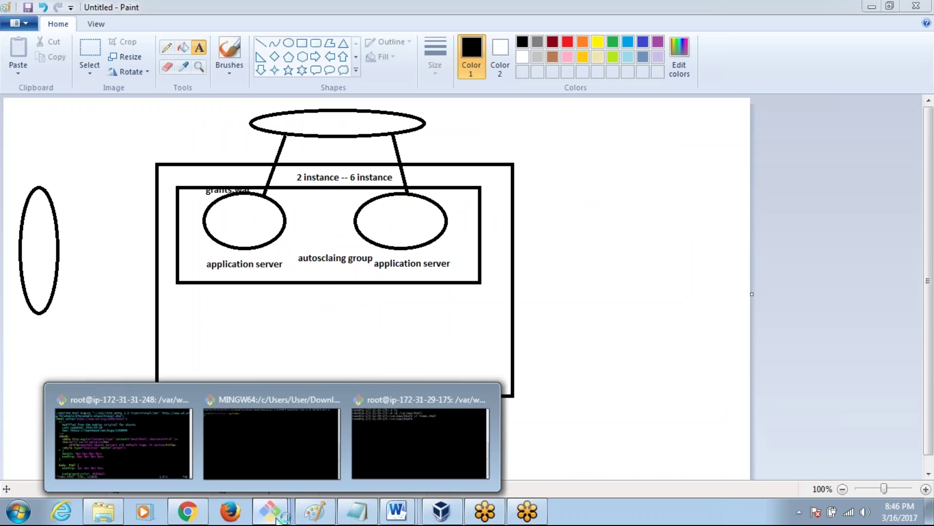
left_click(270, 448)
key("shift+Insert")
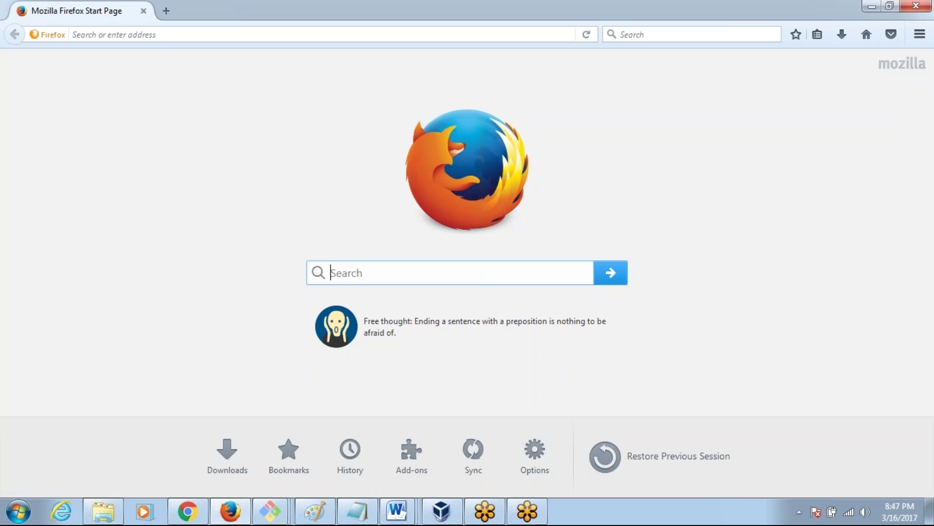
Return to the connection instructions in Chrome, check the root username in the example SSH command and close the dialog
key("alt+Tab")
key("alt+Tab")
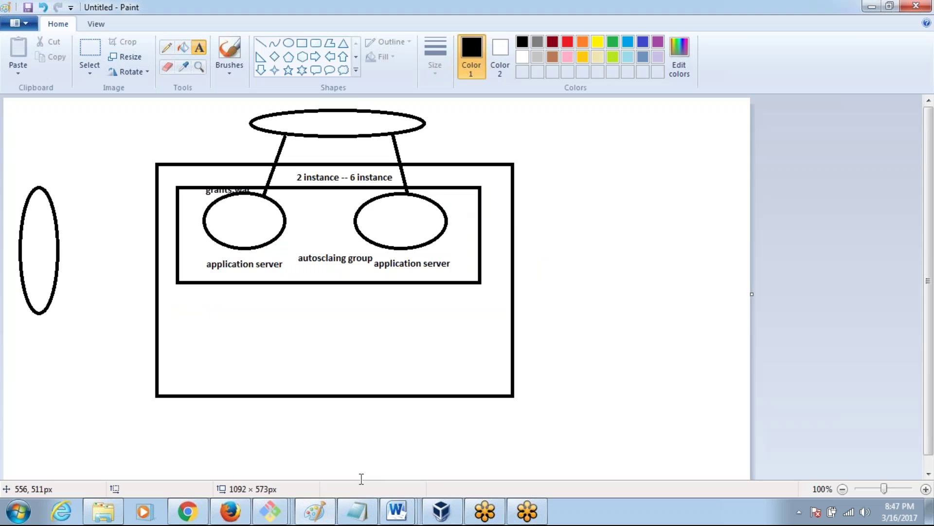
left_click(205, 520)
double_click(386, 411)
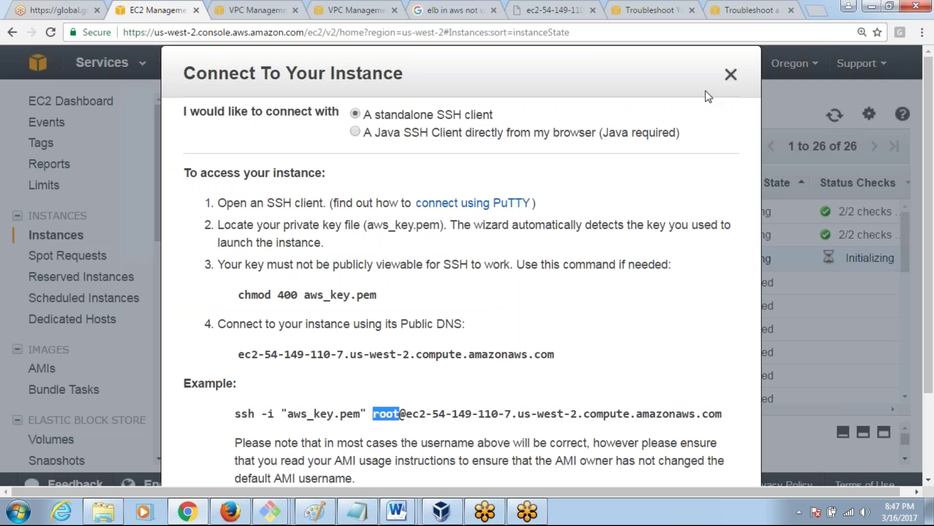
left_click(731, 78)
left_click(731, 78)
Retry loading the OWN_AMI_webserver instance's public DNS address in its browser tab
mouse_move(344, 262)
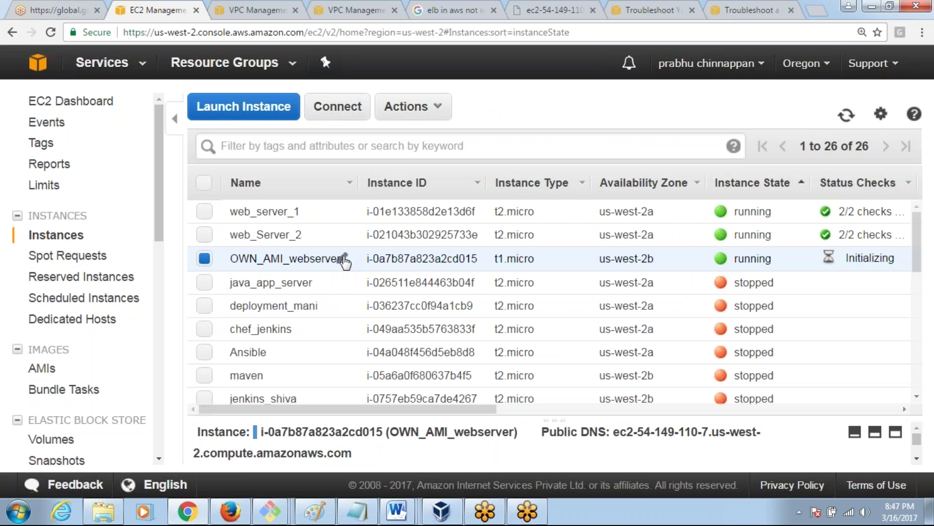
left_click(546, 17)
left_click(421, 39)
key("Return")
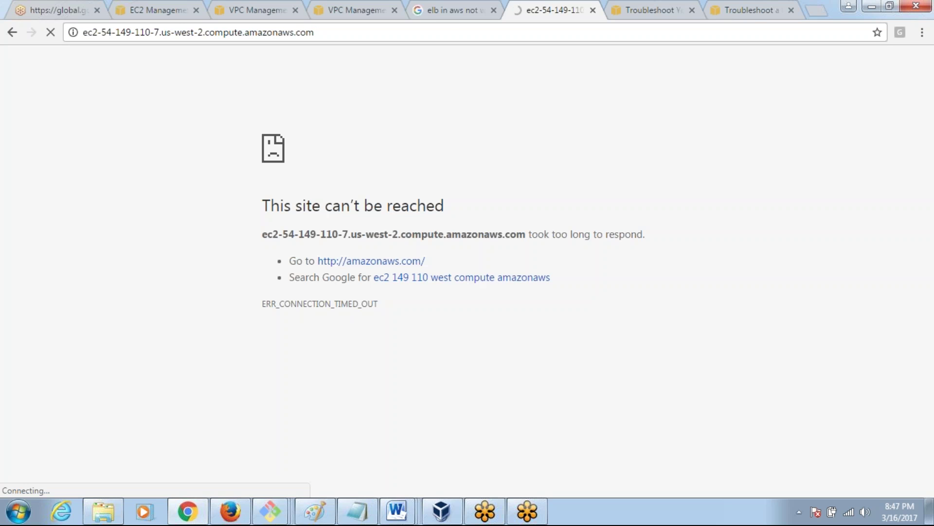
Go back to the EC2 instances list and deselect OWN_AMI_webserver
left_click(437, 10)
left_click(564, 6)
left_click(378, 9)
left_click(256, 10)
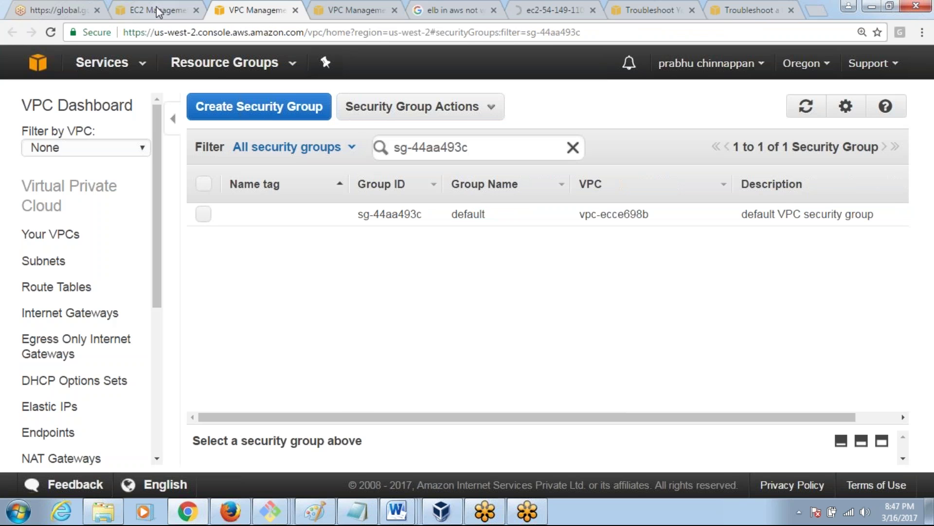
left_click(158, 10)
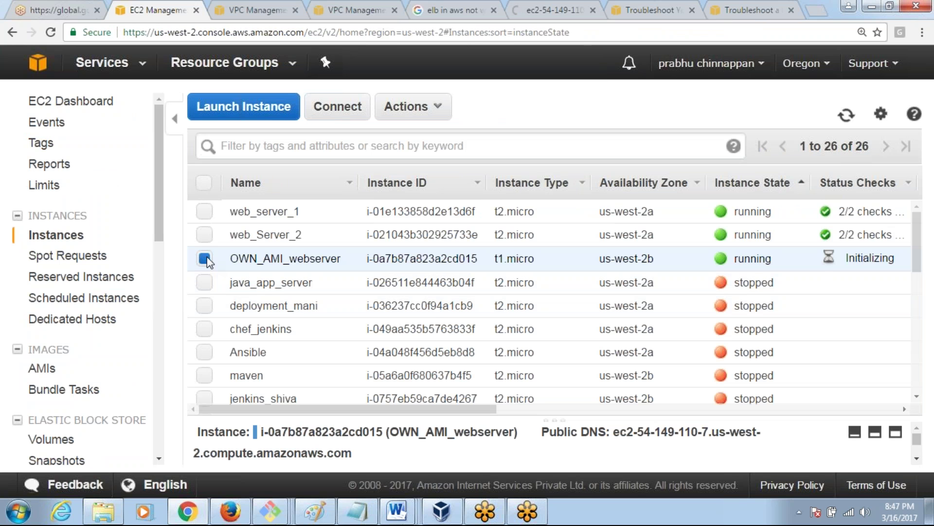
left_click(205, 258)
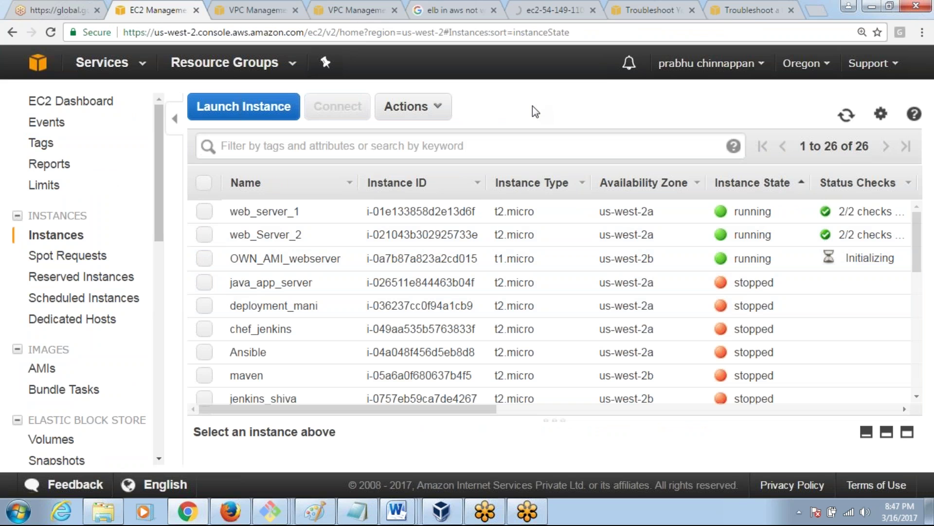
left_click_drag(159, 167, 79, 334)
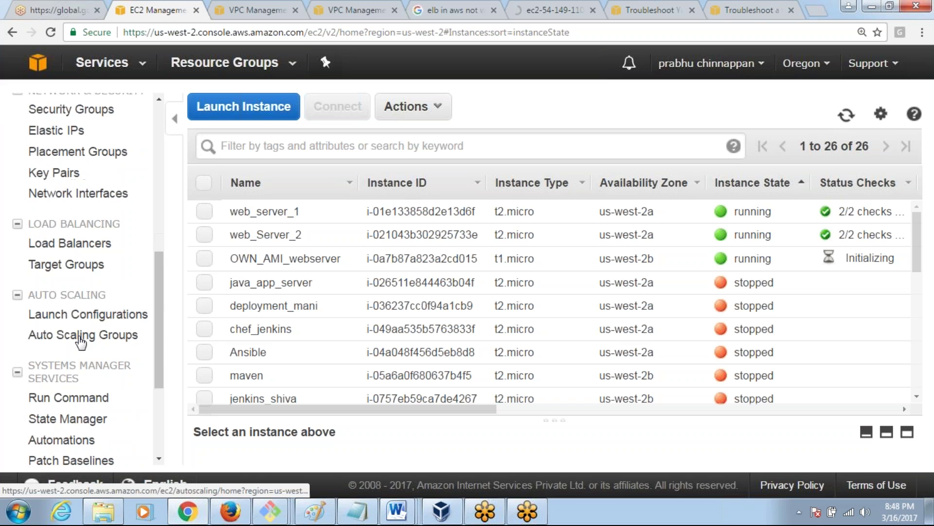
scroll(174, 191, "up", 2)
scroll(174, 191, "up", 5)
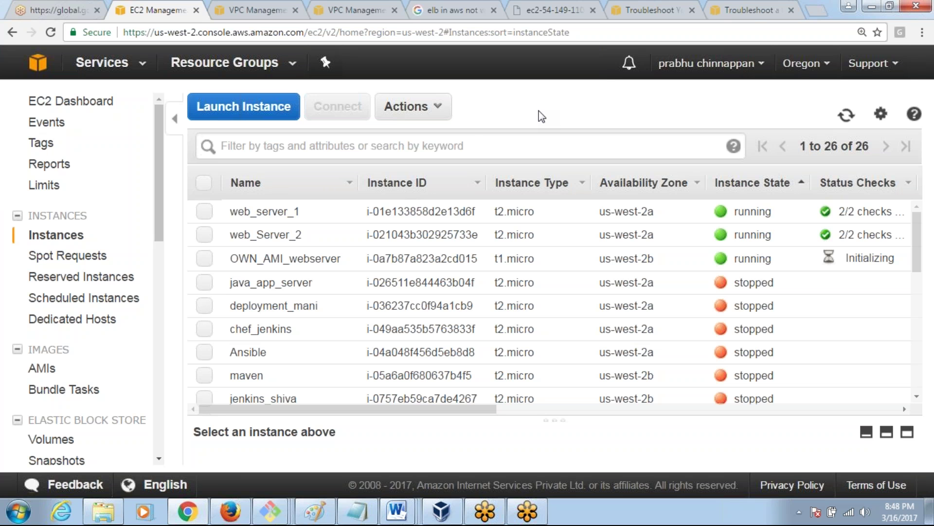
Select web_server_1, view its Attach to Auto Scaling Group options and close the dialog without attaching
left_click(204, 211)
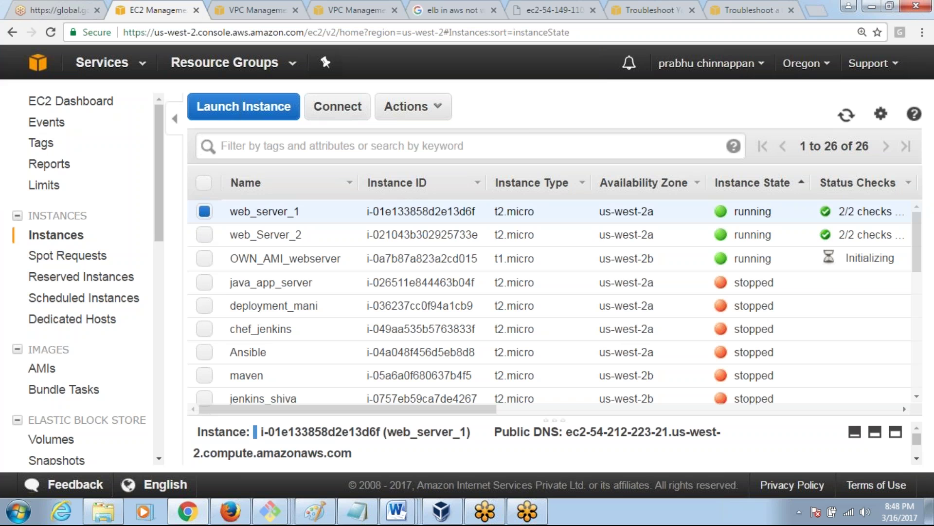
left_click(413, 106)
mouse_move(456, 223)
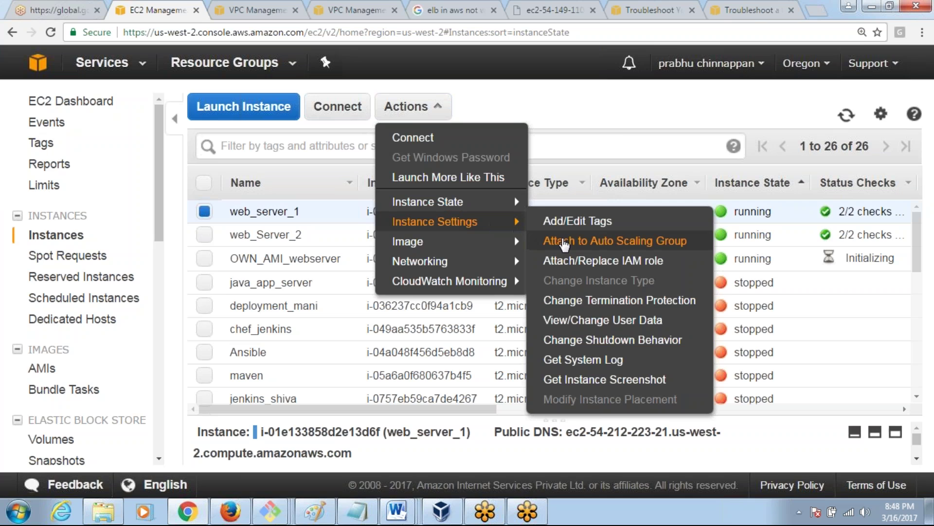
left_click(585, 247)
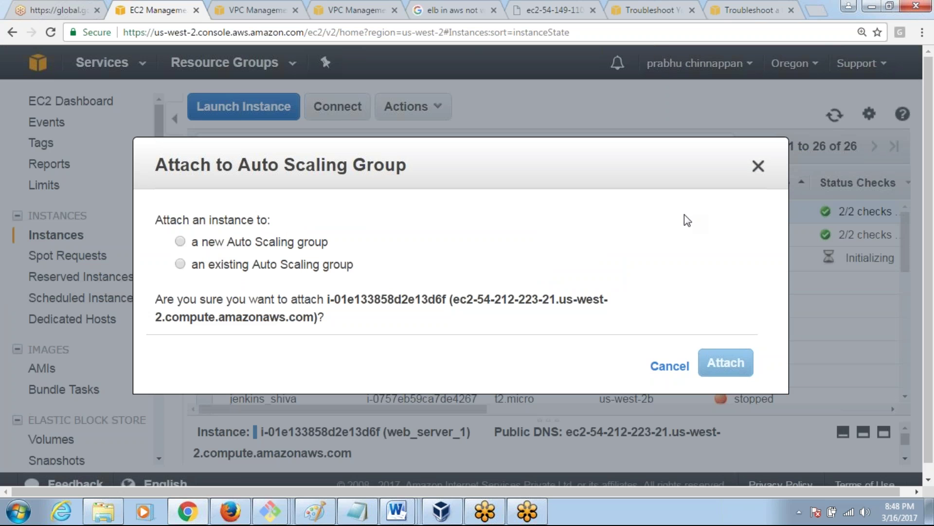
left_click(758, 167)
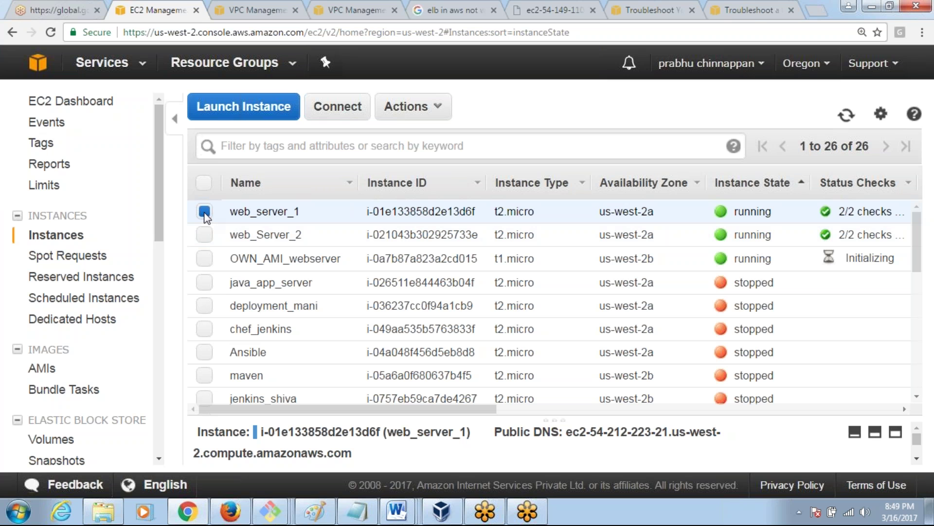
Select web_Server_2 too, return to web_server_1 alone, and view its available Instance Settings actions
left_click(205, 235)
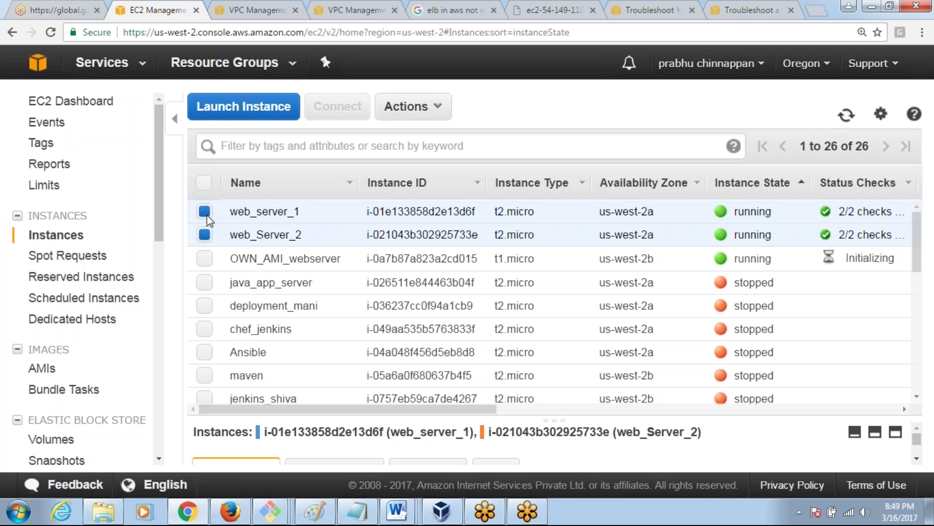
left_click(248, 218)
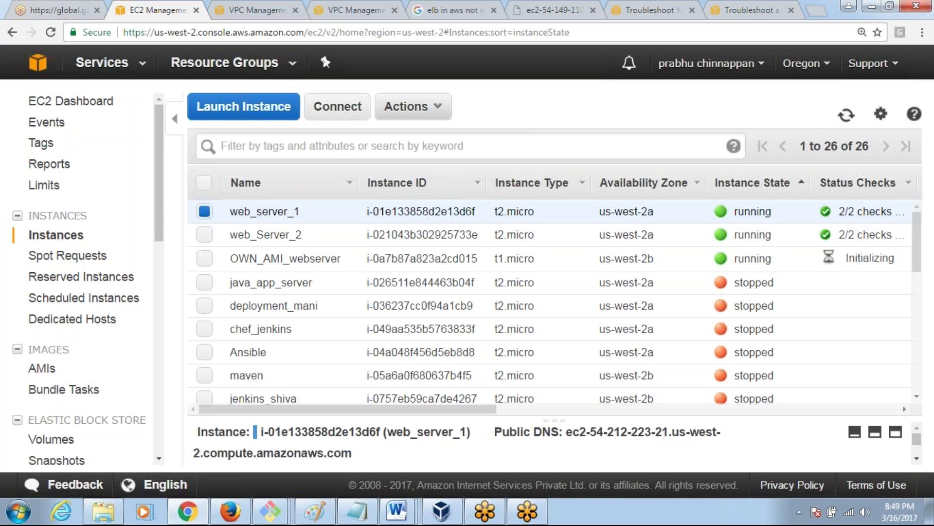
left_click(432, 106)
mouse_move(465, 225)
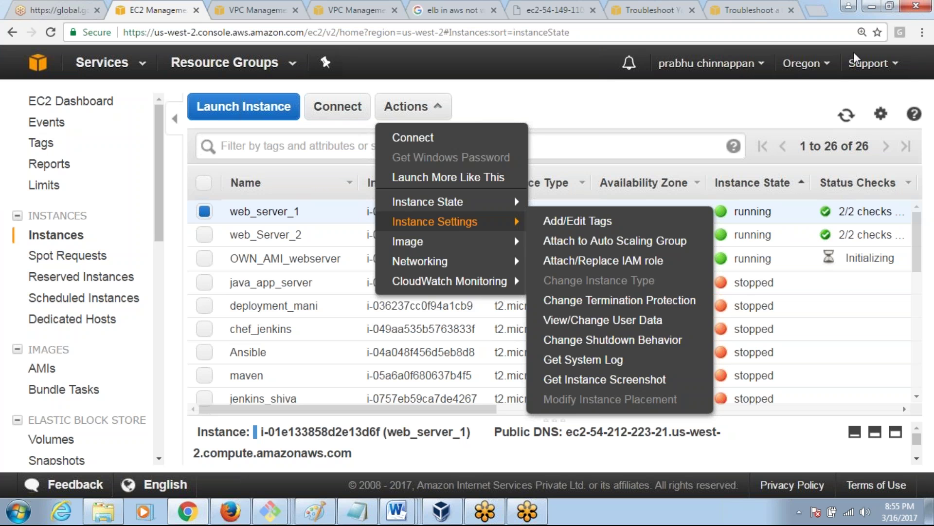
left_click(558, 109)
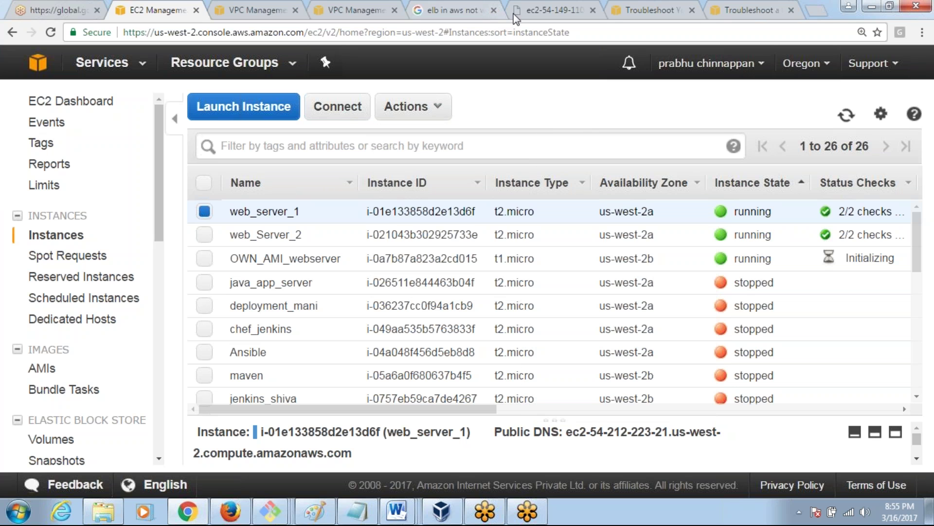
Reload the OWN_AMI_webserver instance's public DNS page in its browser tab
left_click(529, 14)
left_click(454, 14)
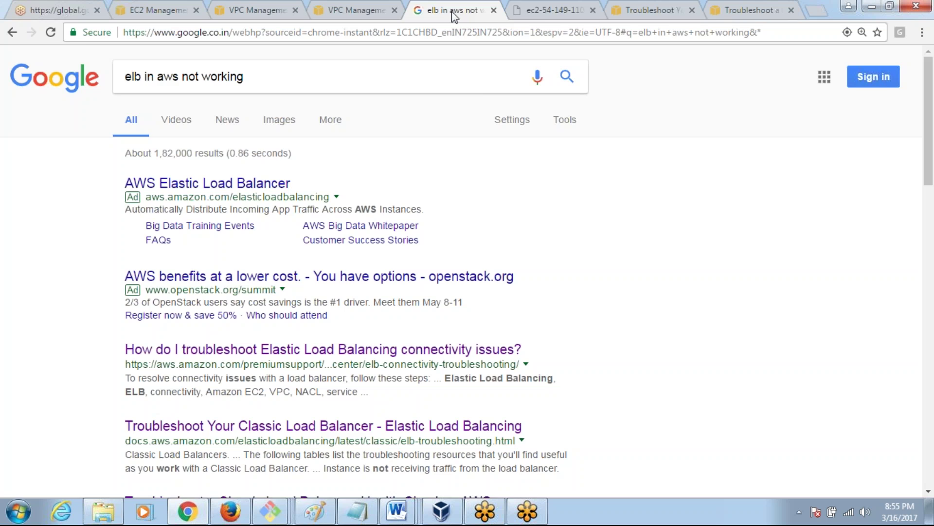
left_click(544, 13)
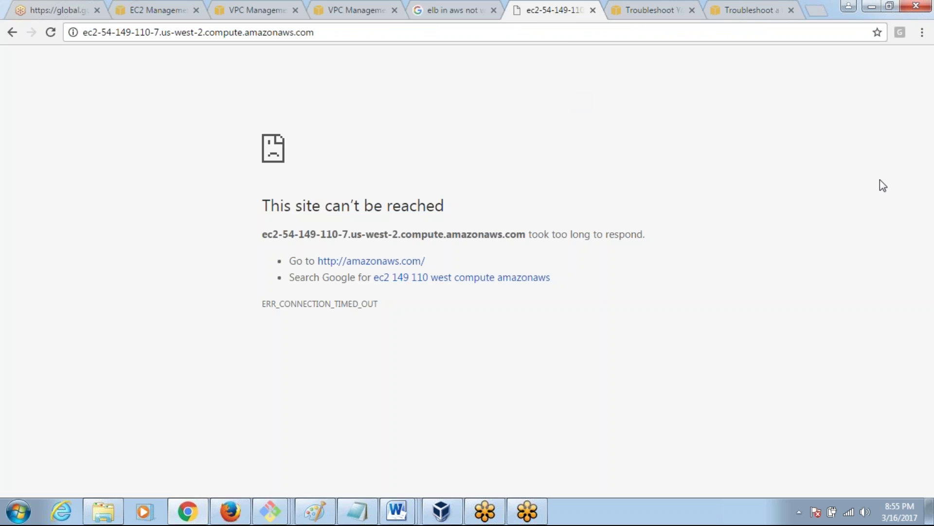
key("F5")
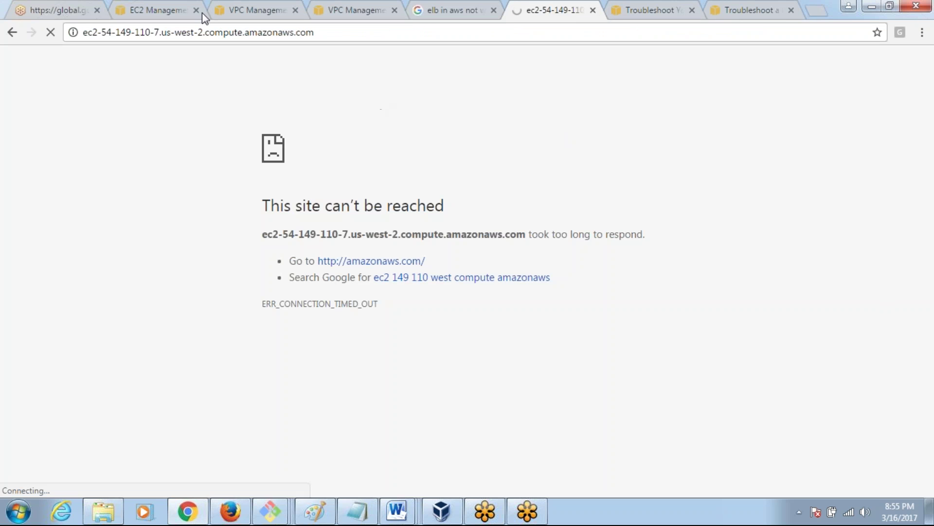
Go to the browser tab with the Google results and search for gmail
left_click(187, 8)
left_click(68, 13)
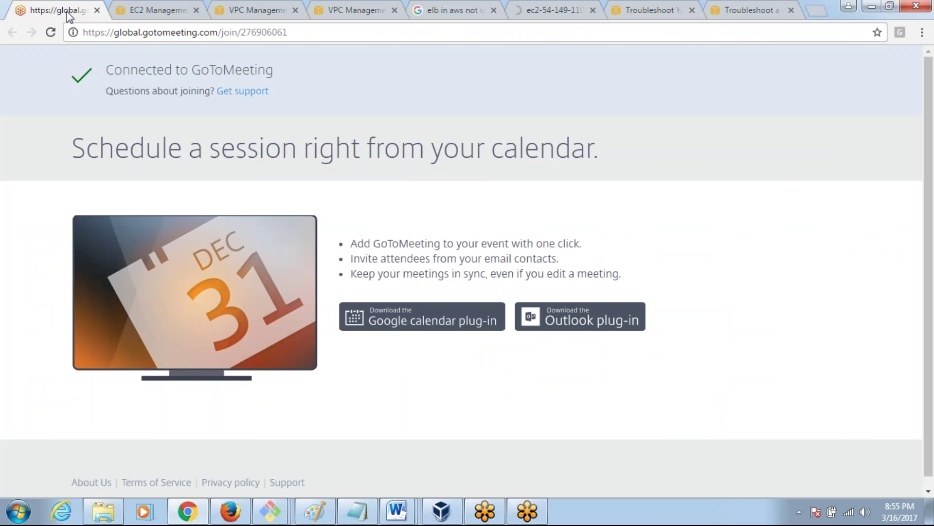
left_click(168, 11)
left_click(239, 14)
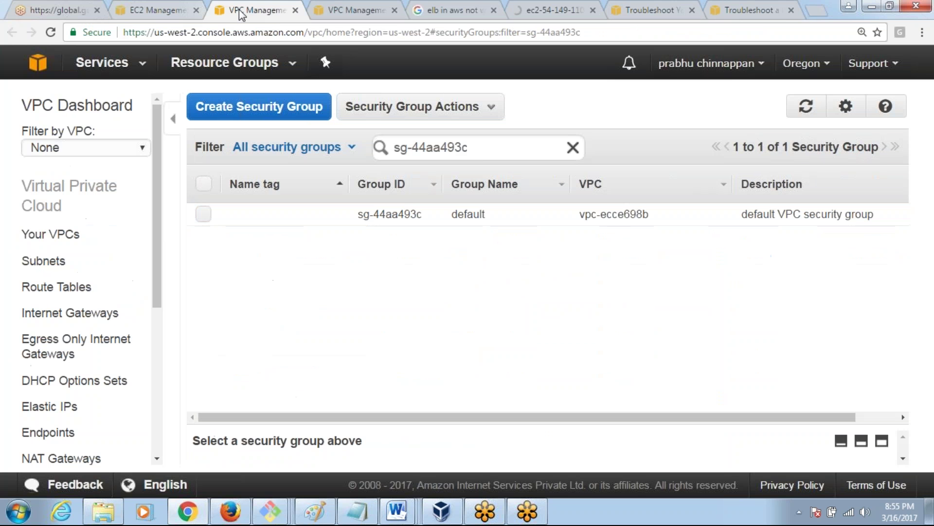
left_click(350, 10)
left_click(448, 9)
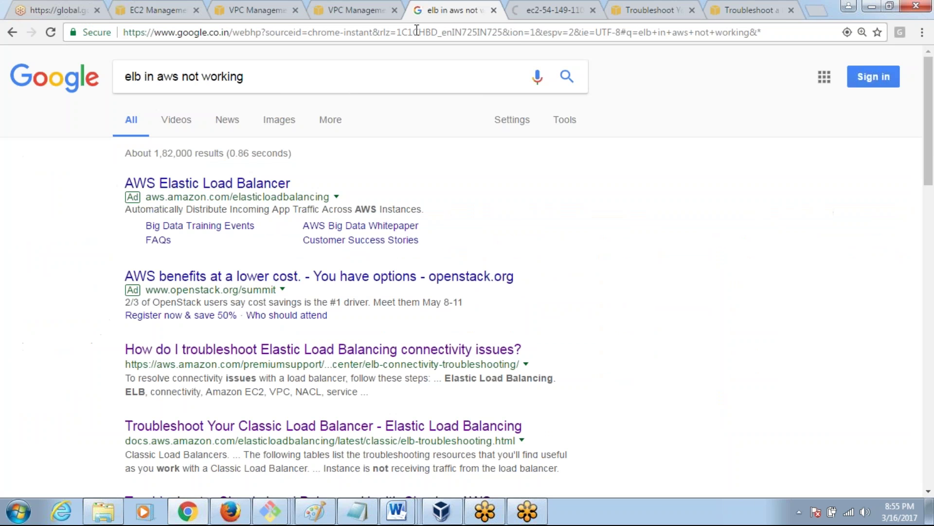
left_click(292, 32)
type("gm")
key("Return")
key("ctrl+shift+Tab")
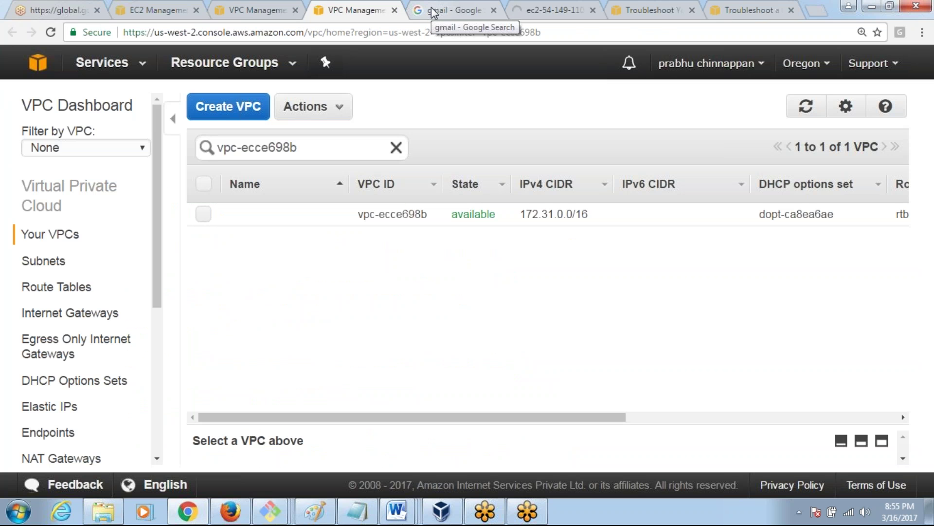
left_click(434, 12)
left_click(382, 11)
left_click(428, 12)
left_click(362, 11)
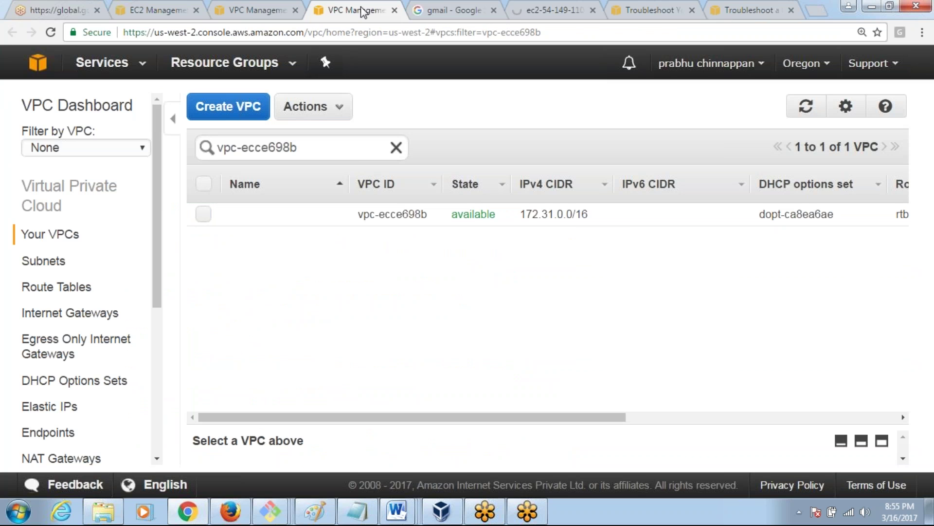
left_click(468, 16)
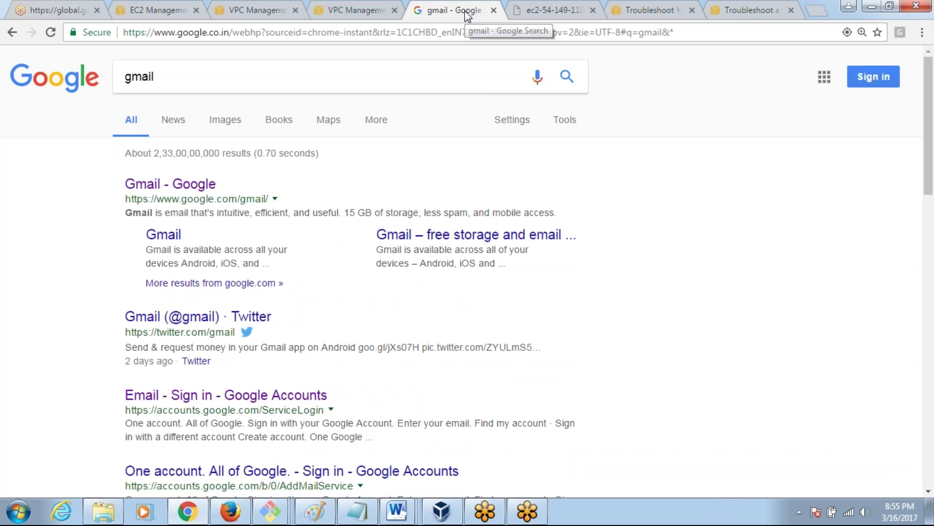
key("ctrl+shift+Tab")
left_click(446, 9)
left_click(348, 17)
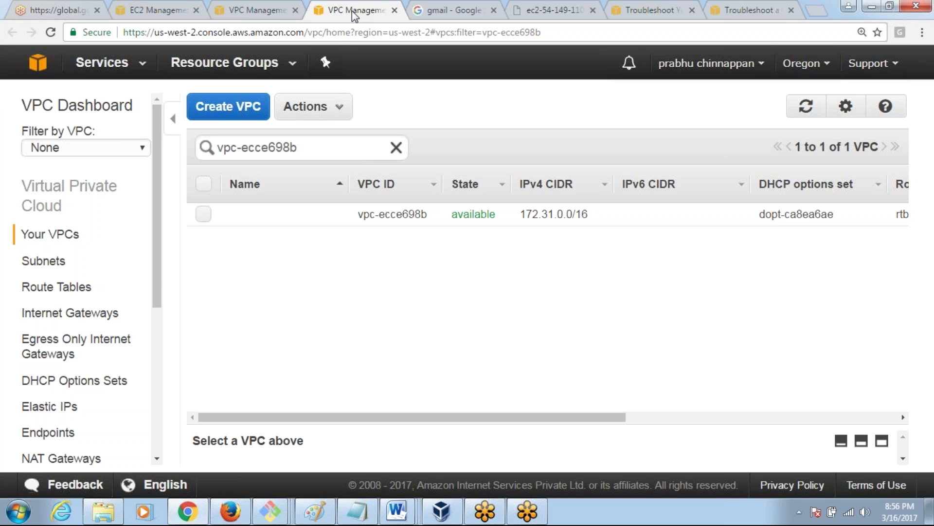
Open the Gmail sign-in page from the Google search results
left_click(453, 9)
left_click(190, 79)
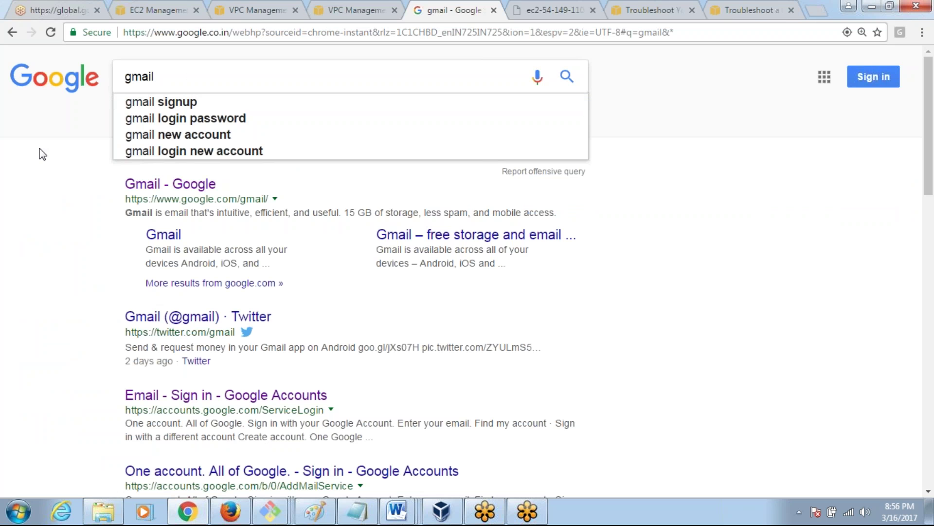
left_click(127, 184)
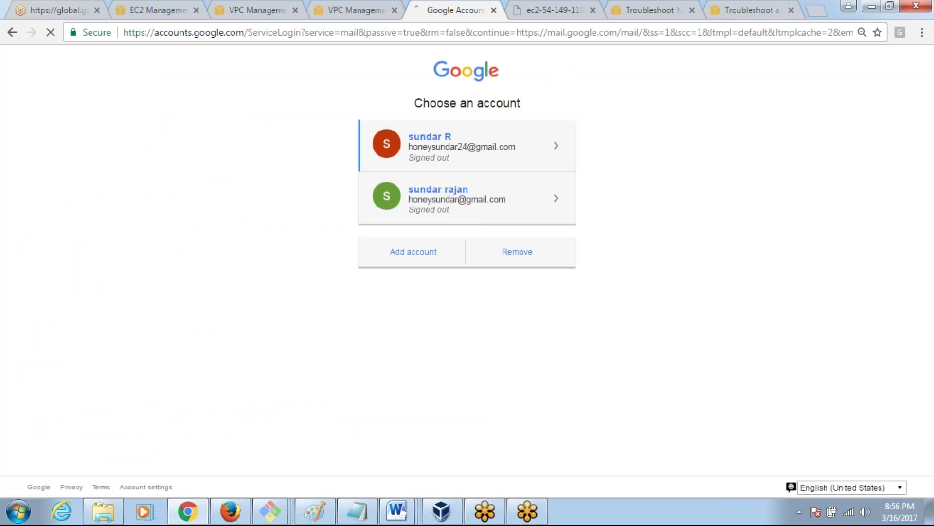
Choose the second saved Google account, enter the account password and sign in to Gmail
left_click(12, 33)
left_click(438, 197)
type("*********")
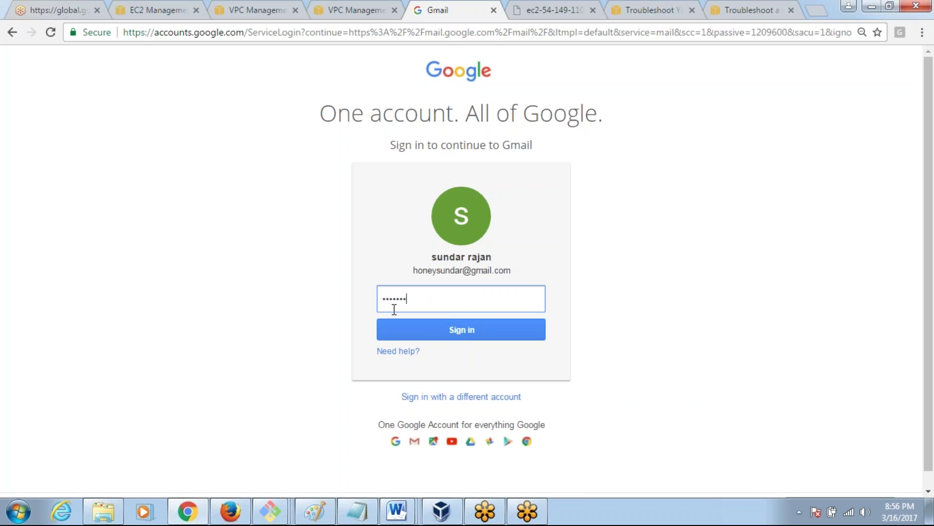
key("Return")
left_click(401, 328)
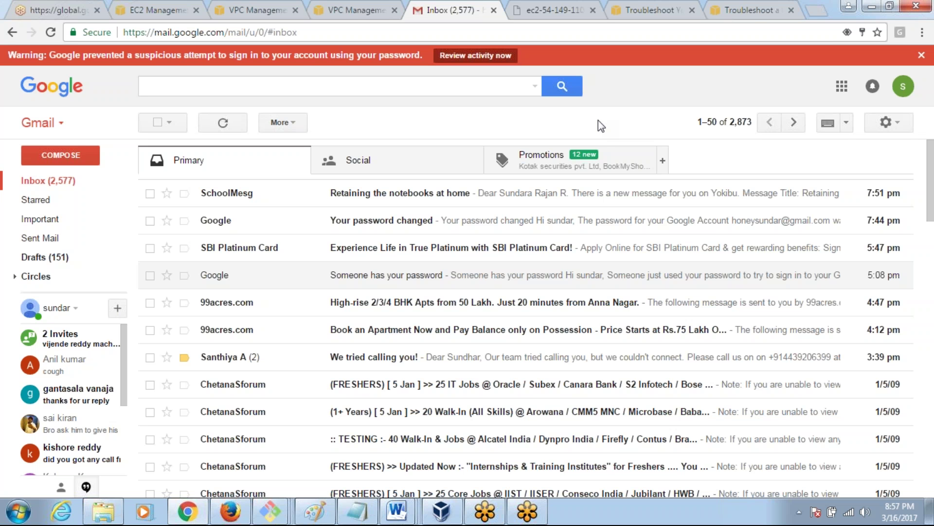
Return to the EC2 console's browser tab and go to the AWS console home page
left_click(356, 10)
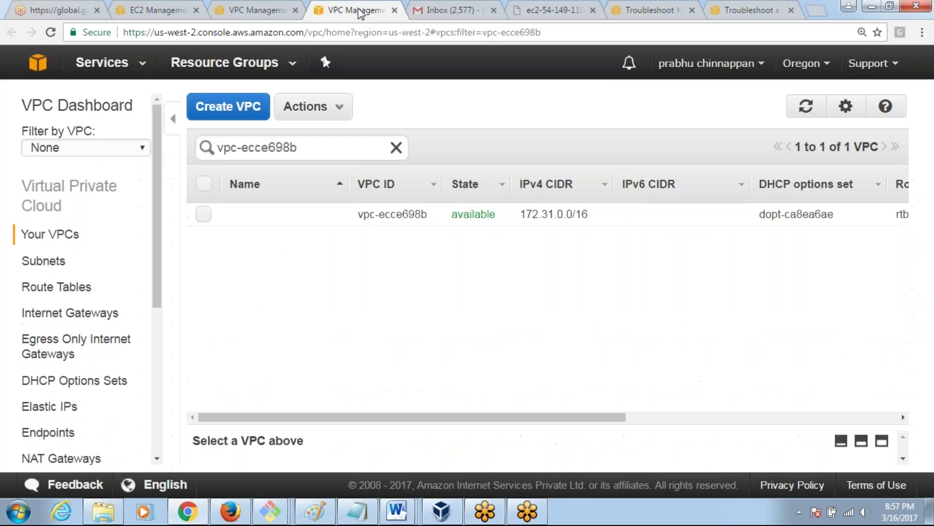
left_click(258, 10)
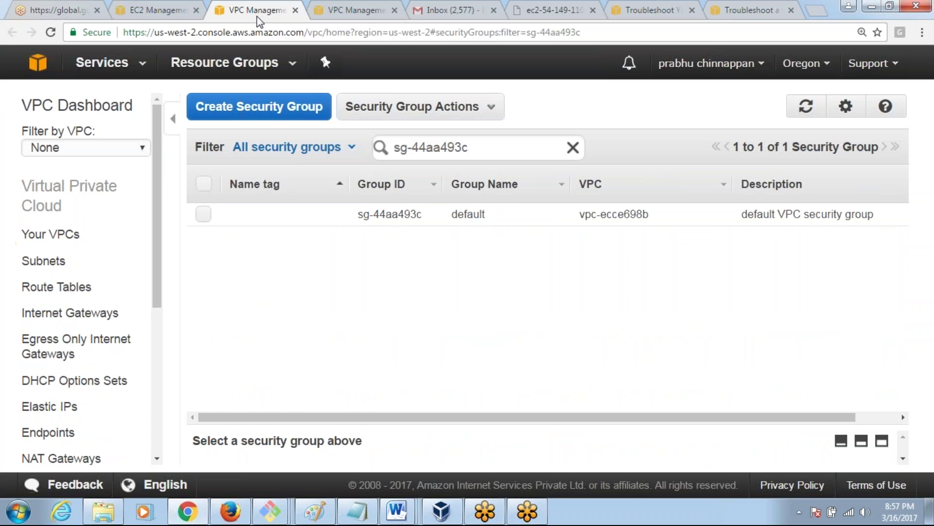
left_click(161, 18)
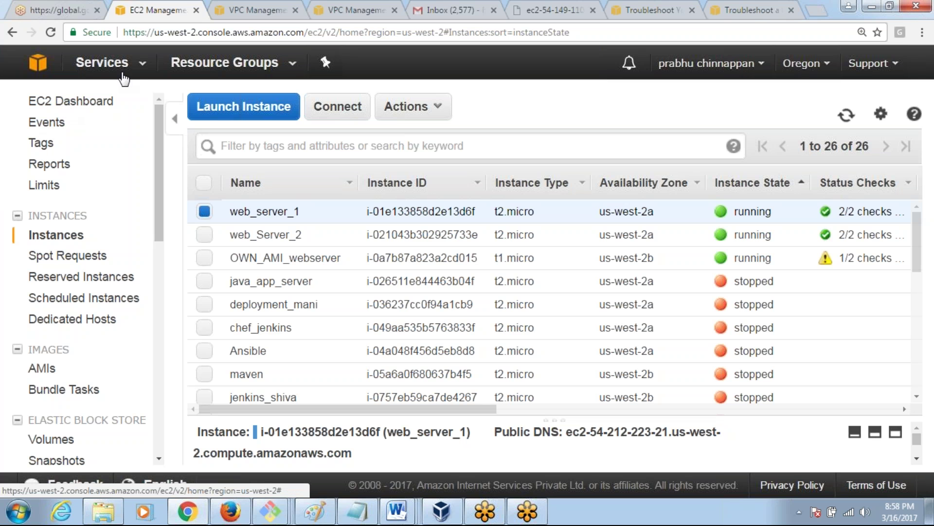
left_click(140, 71)
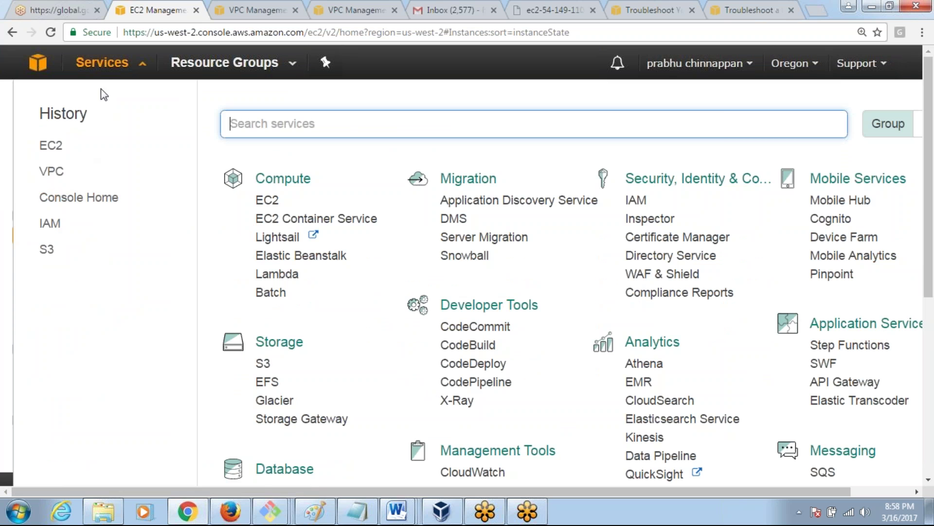
left_click(51, 145)
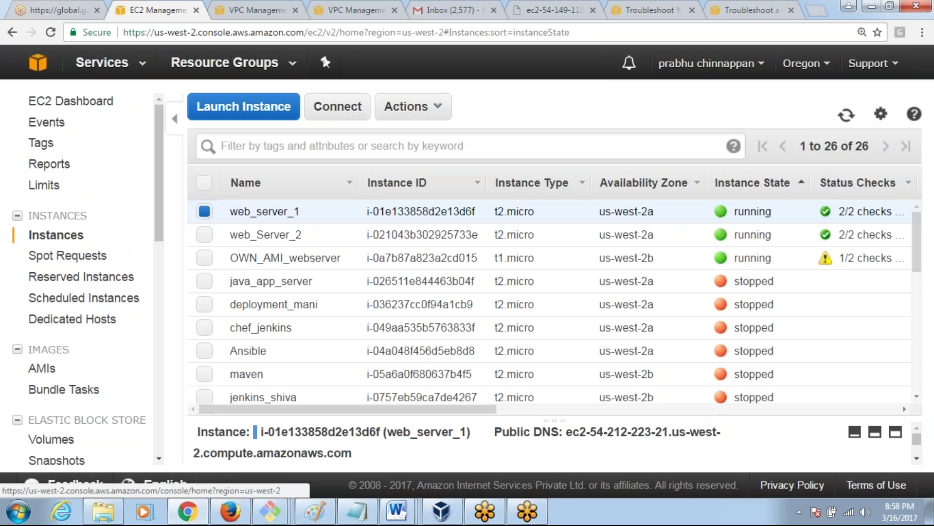
left_click(37, 62)
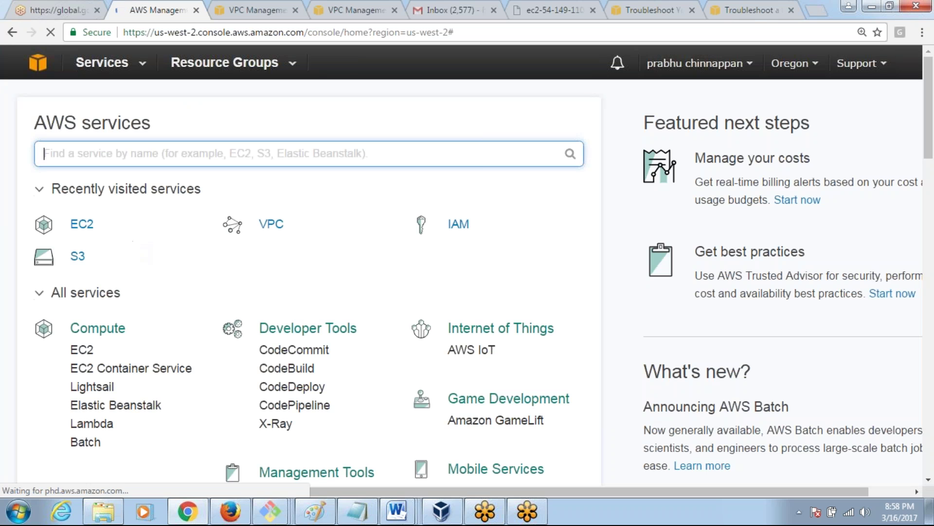
Open CloudWatch from the Management Tools services and go to its list of dashboards
left_click(115, 293)
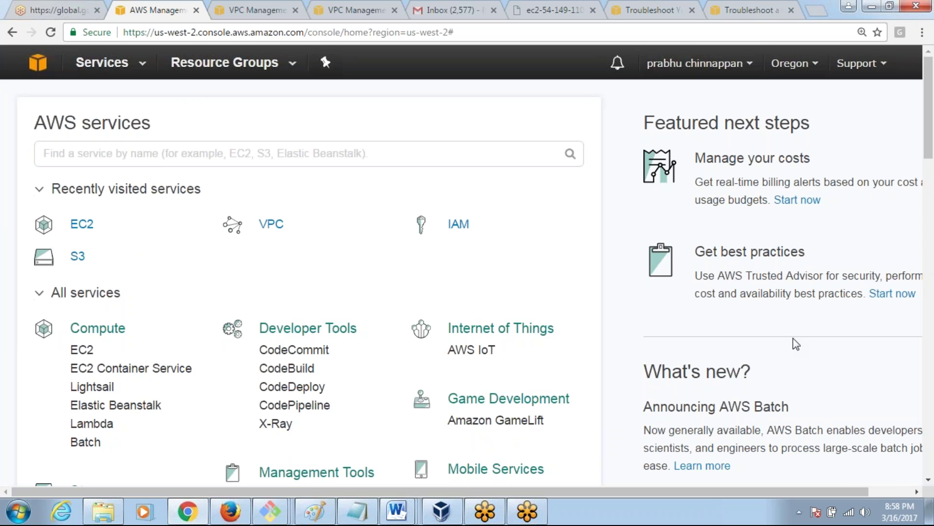
scroll(930, 146, "down", 1)
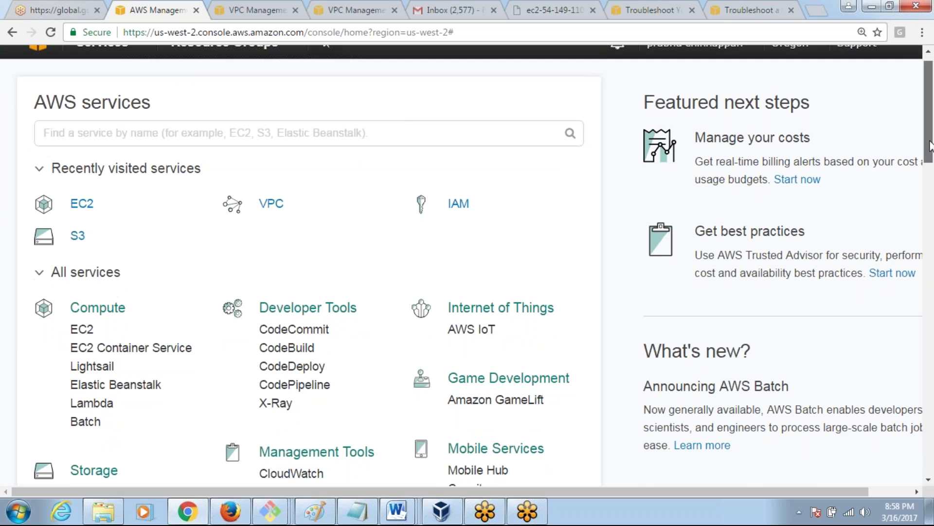
left_click_drag(929, 146, 931, 232)
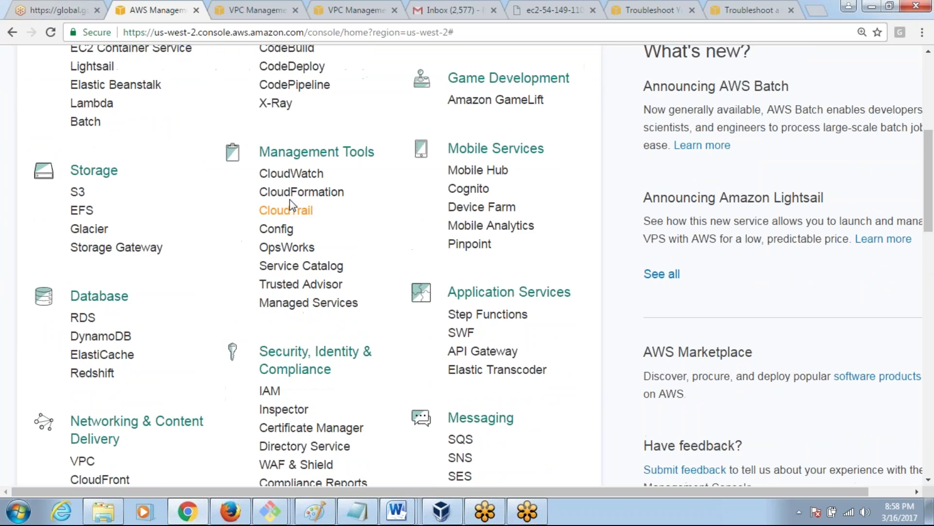
left_click(290, 174)
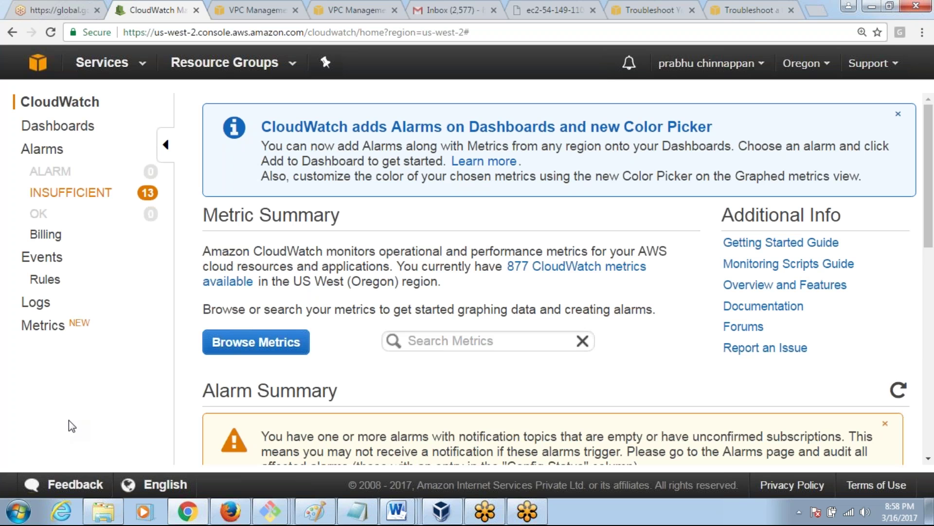
left_click(48, 127)
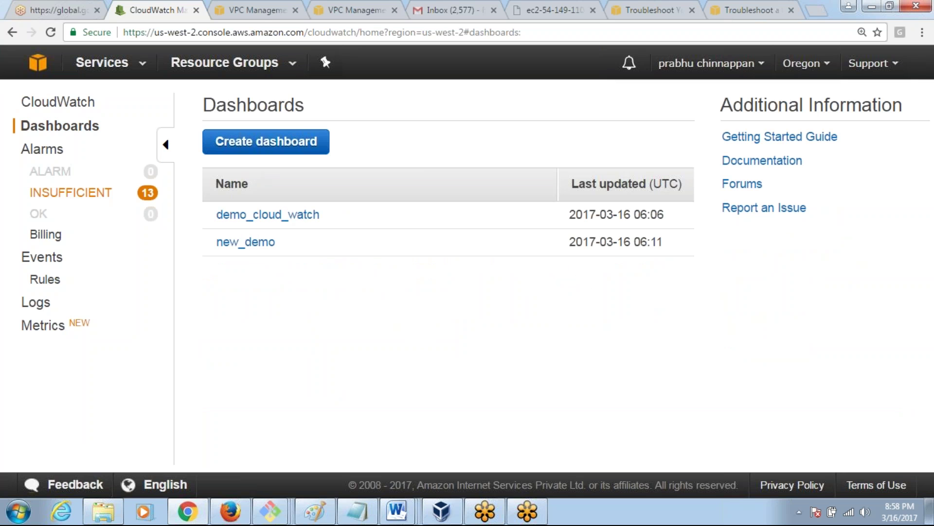
Create a new CloudWatch dashboard named demomani
left_click(277, 151)
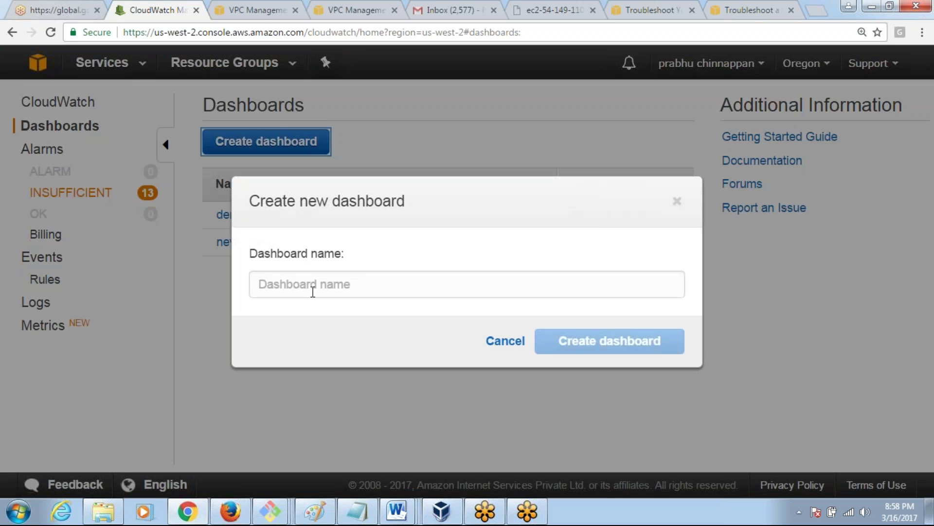
left_click(313, 288)
type("demo")
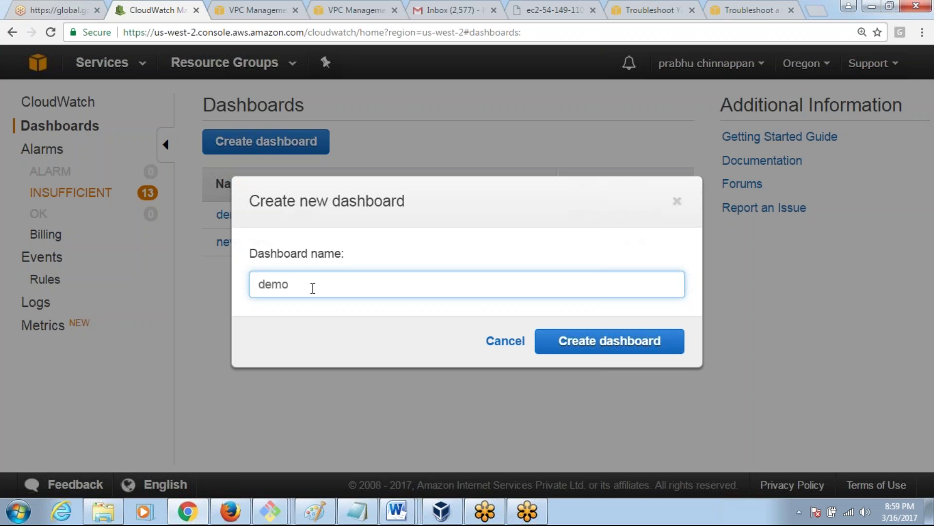
type("mani")
left_click(607, 347)
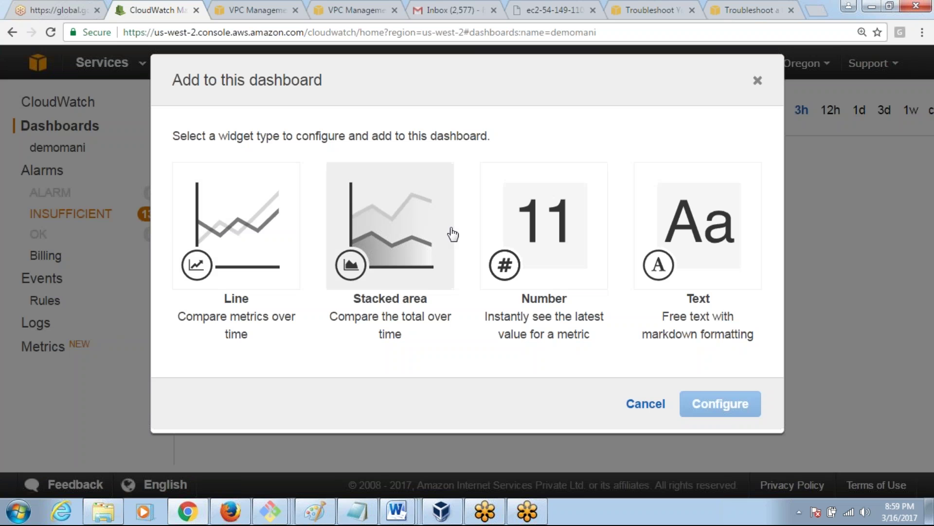
Choose the Line widget type for the dashboard, open its configuration and enlarge the metrics browsing area
left_click(259, 225)
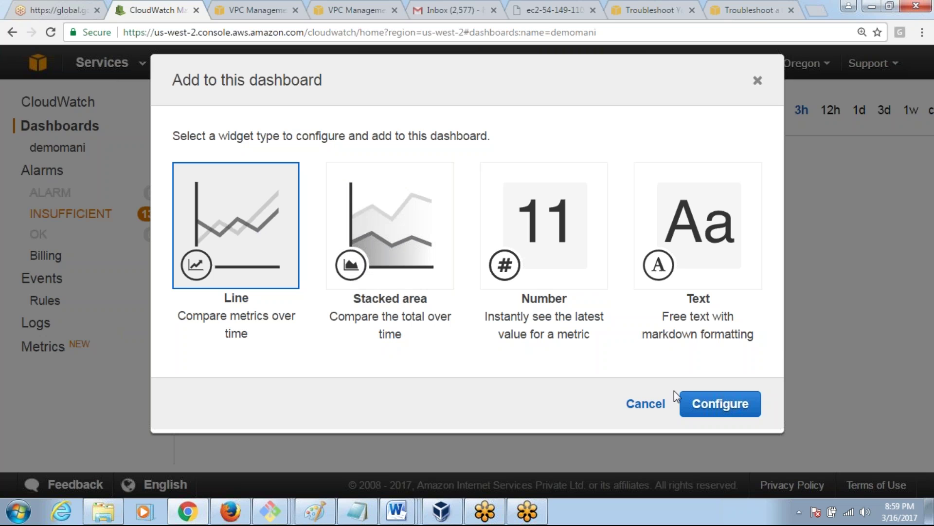
left_click(733, 402)
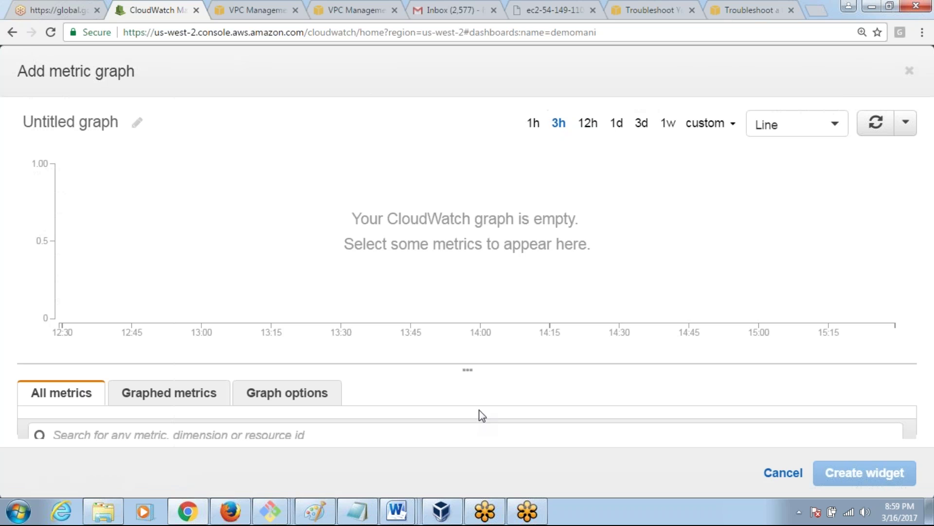
left_click_drag(475, 367, 475, 212)
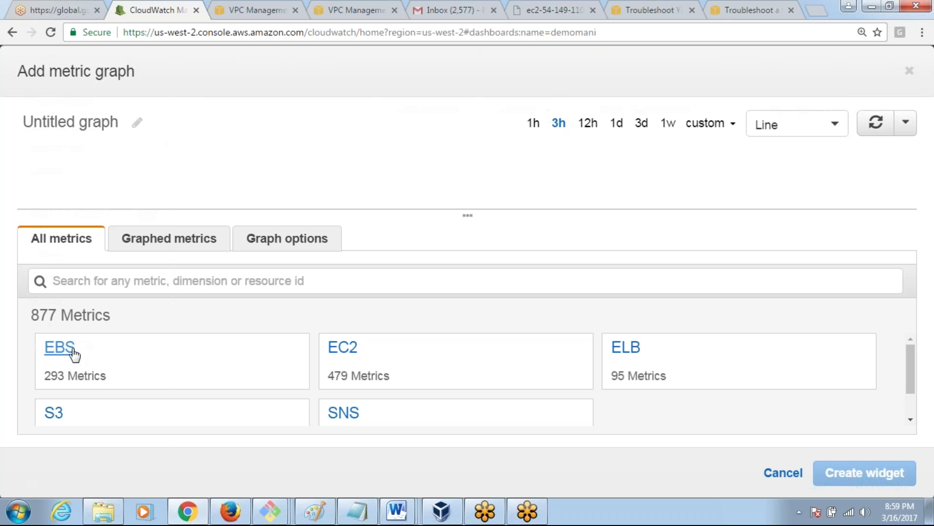
List the EC2 per-instance metrics and go to the entries for the web_server_1 instance
left_click(343, 356)
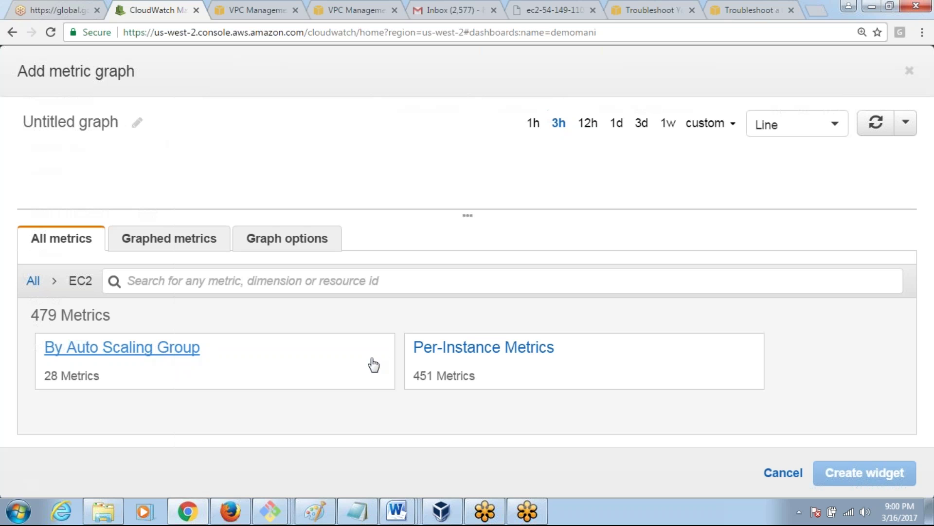
left_click(463, 352)
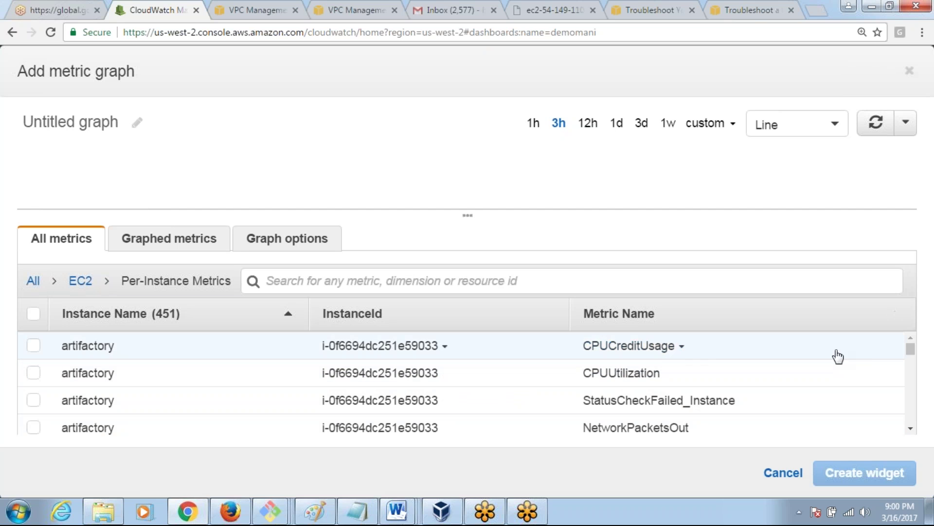
left_click_drag(912, 353, 911, 370)
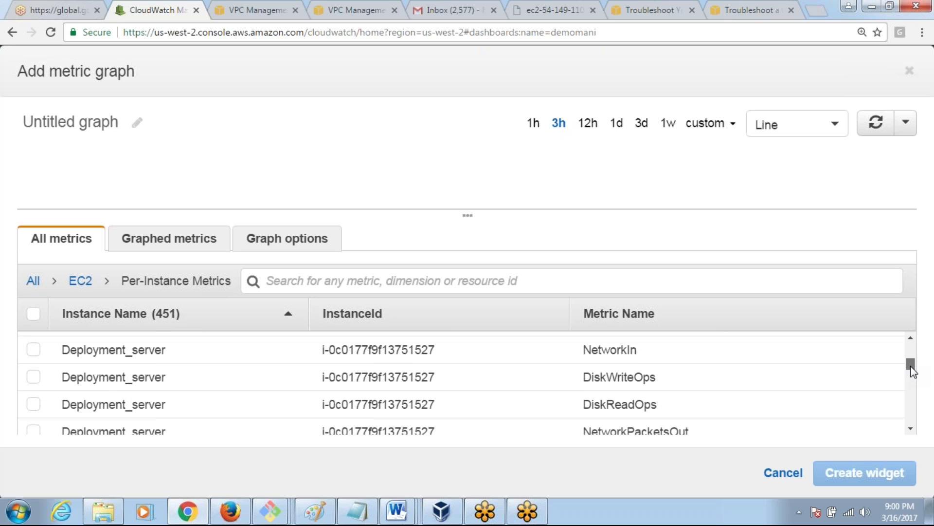
mouse_move(910, 366)
left_mouse_down()
mouse_move(910, 352)
mouse_move(910, 371)
left_mouse_up()
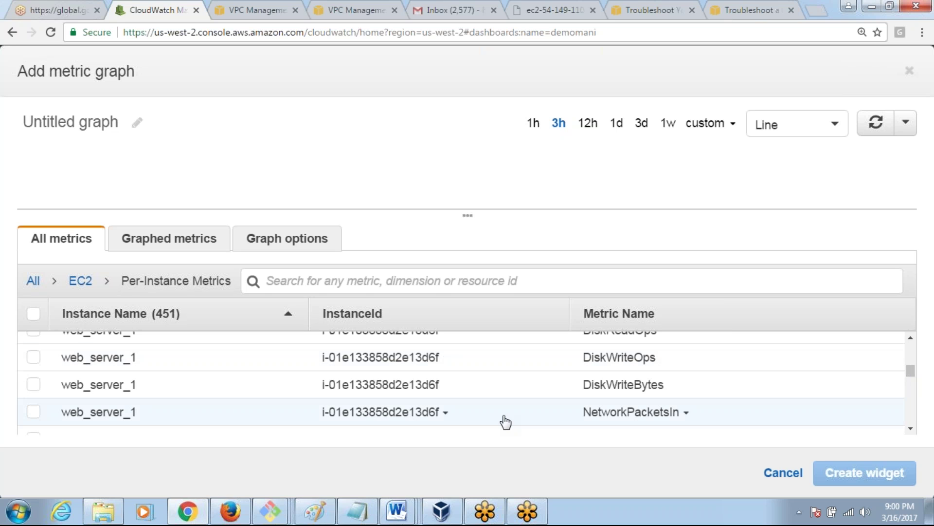
Graph the CPUUtilization metric of web_server_1 and create the line widget on the dashboard
scroll(399, 413, "up", 1)
scroll(462, 381, "up", 3)
scroll(461, 382, "up", 2)
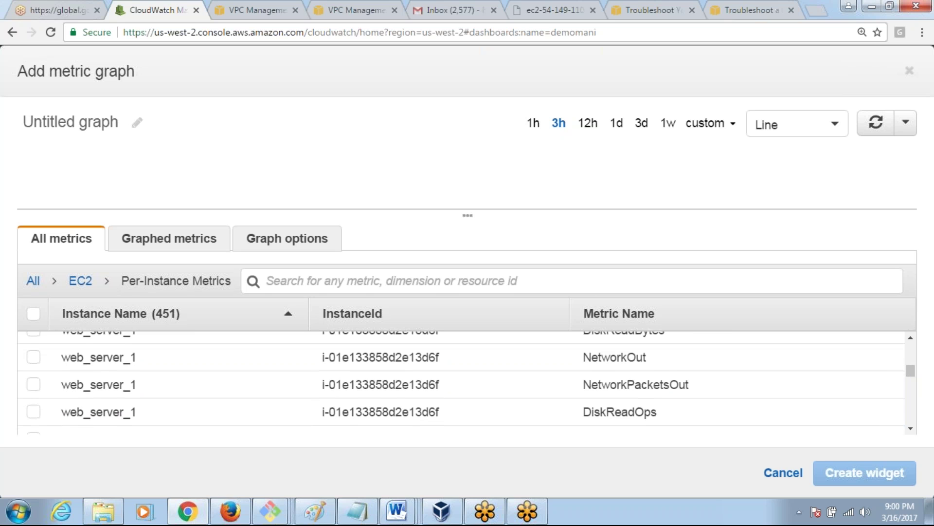
scroll(462, 411, "up", 6)
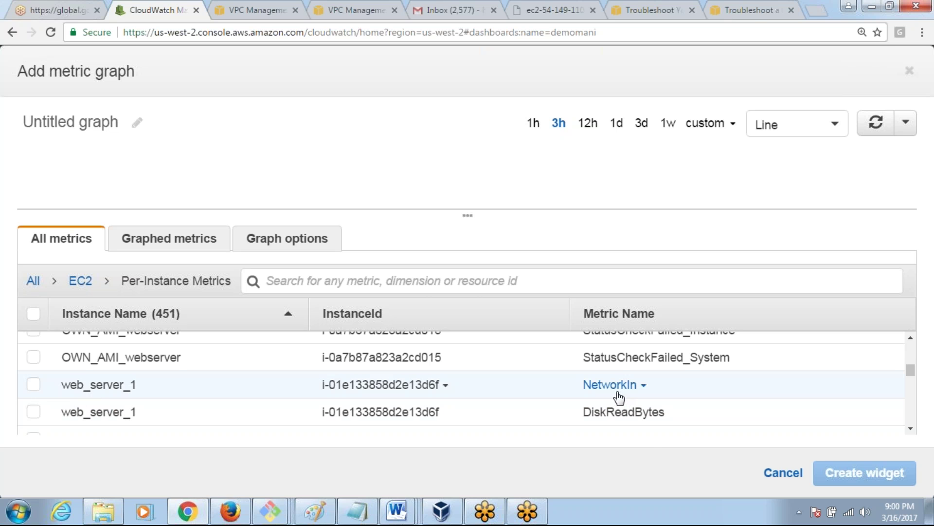
scroll(603, 413, "down", 1)
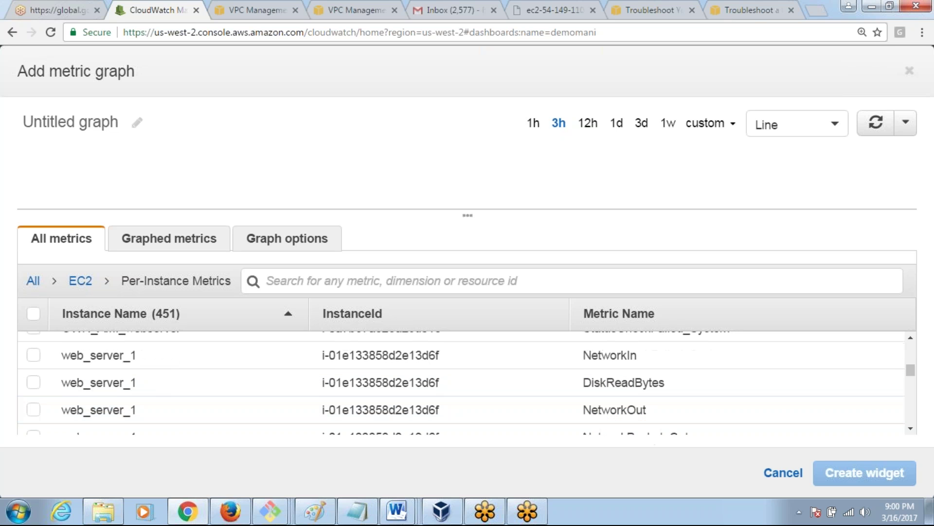
scroll(461, 385, "down", 1)
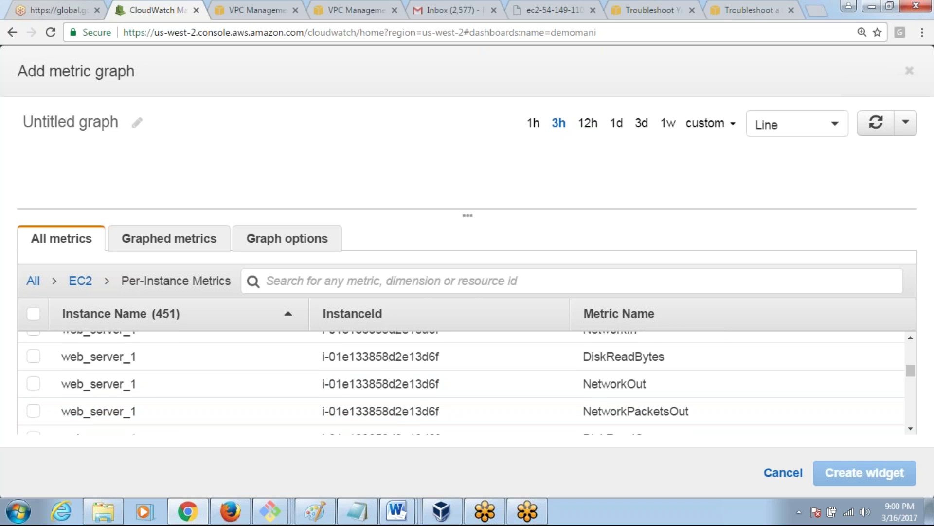
scroll(462, 383, "down", 1)
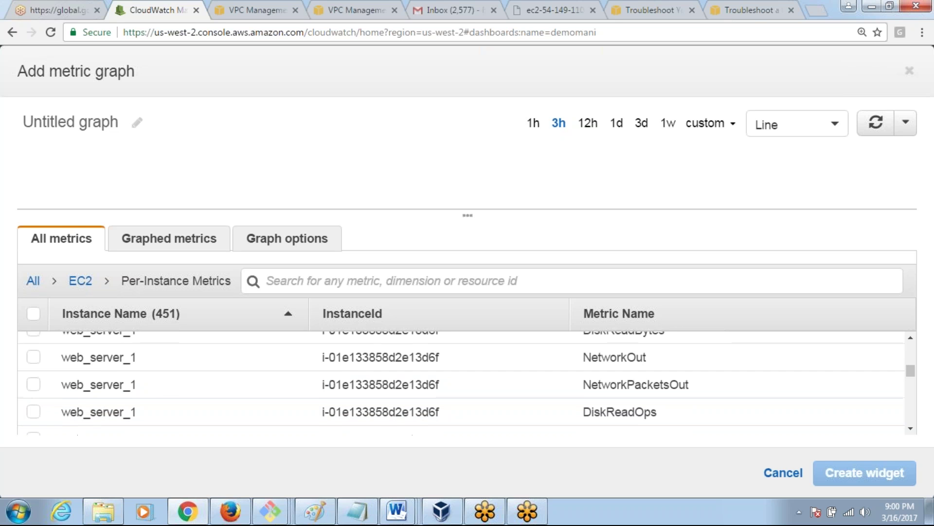
scroll(462, 383, "down", 3)
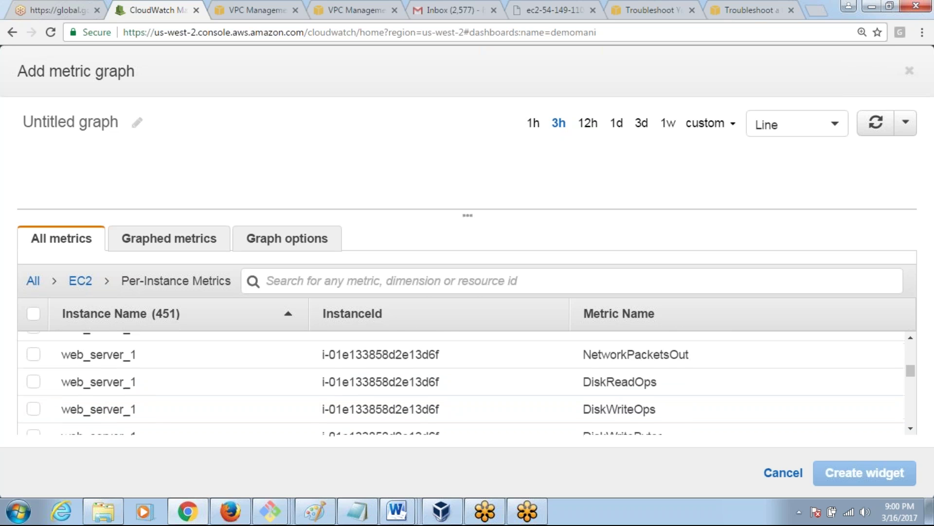
scroll(592, 404, "down", 3)
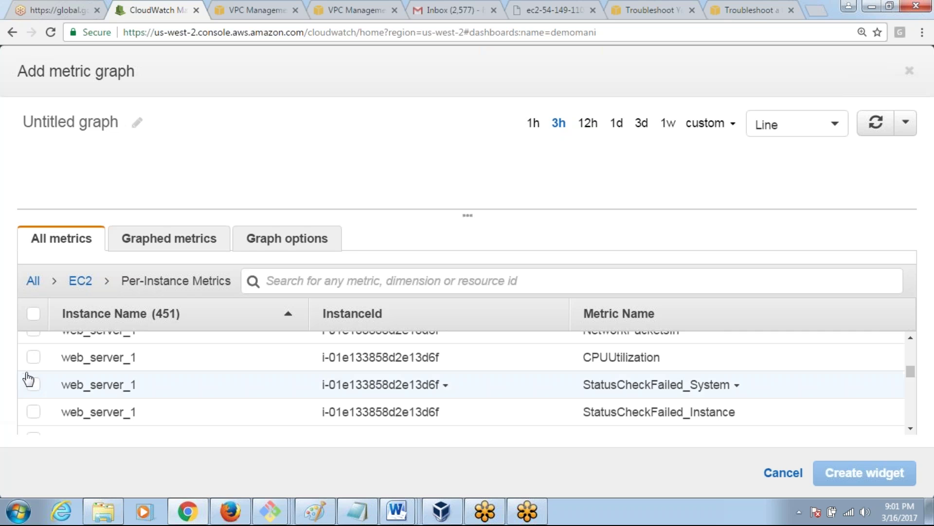
left_click(33, 359)
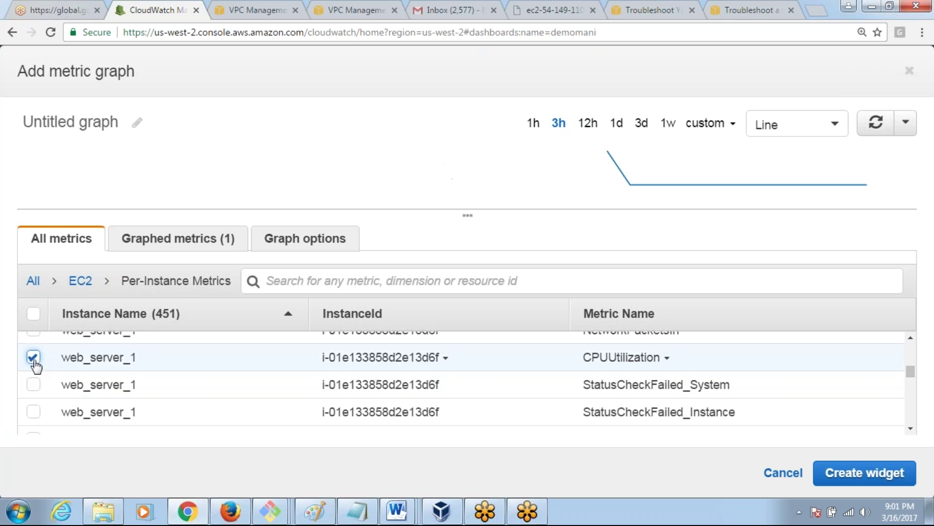
mouse_move(646, 171)
left_click(868, 481)
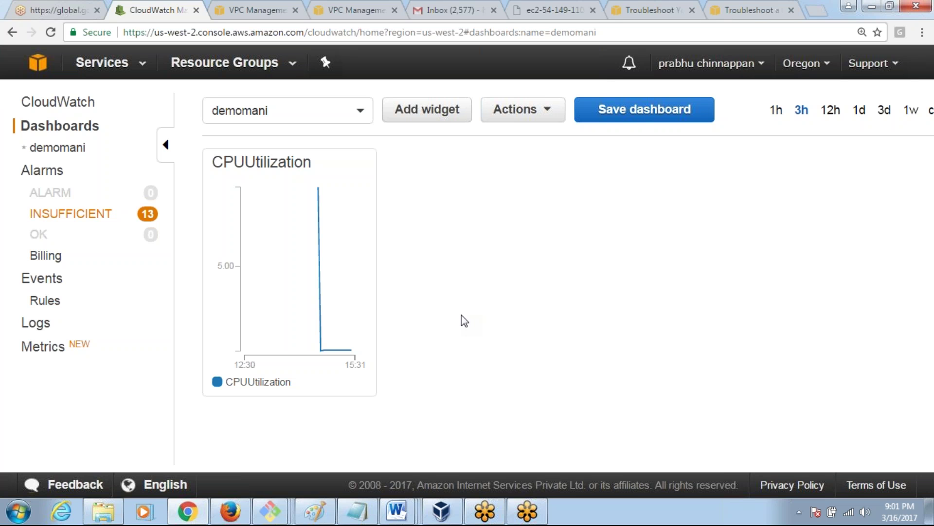
Examine the CPUUtilization widget's graph in its enlarged view and close that view
mouse_move(280, 377)
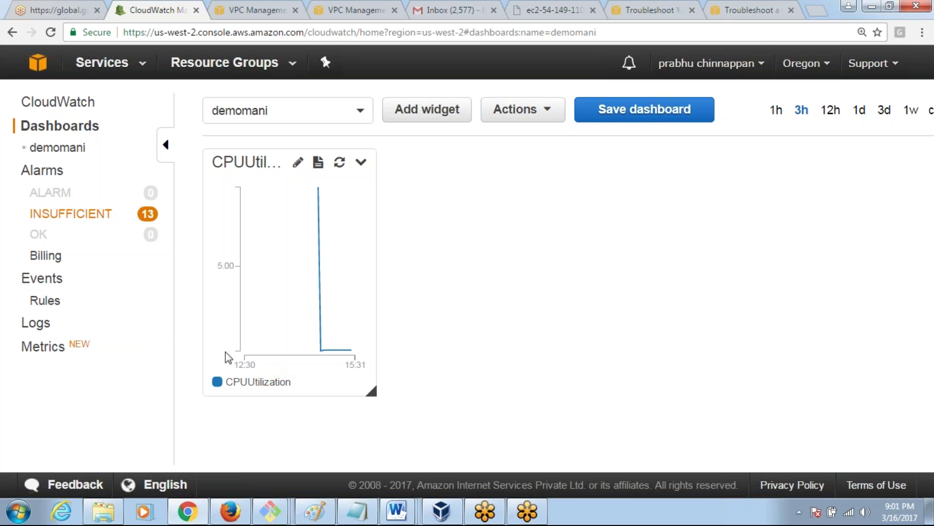
left_click(547, 117)
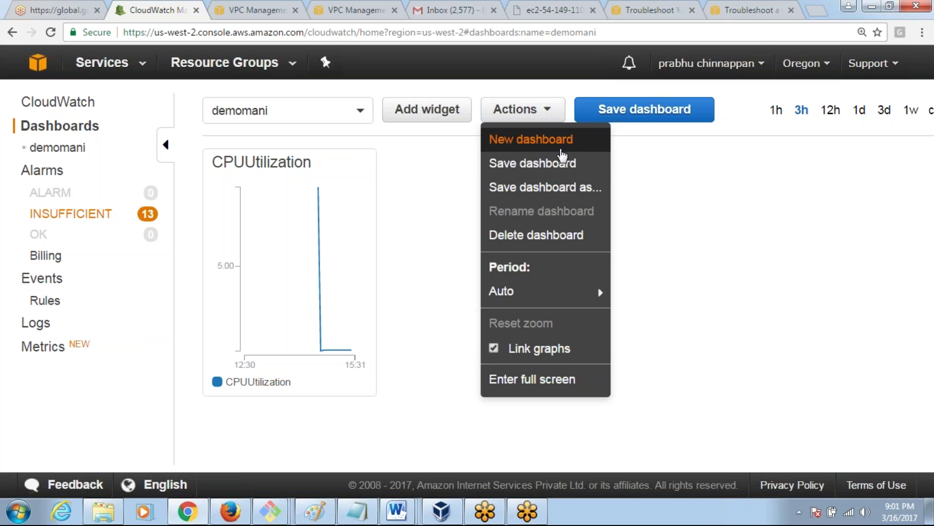
left_click(351, 217)
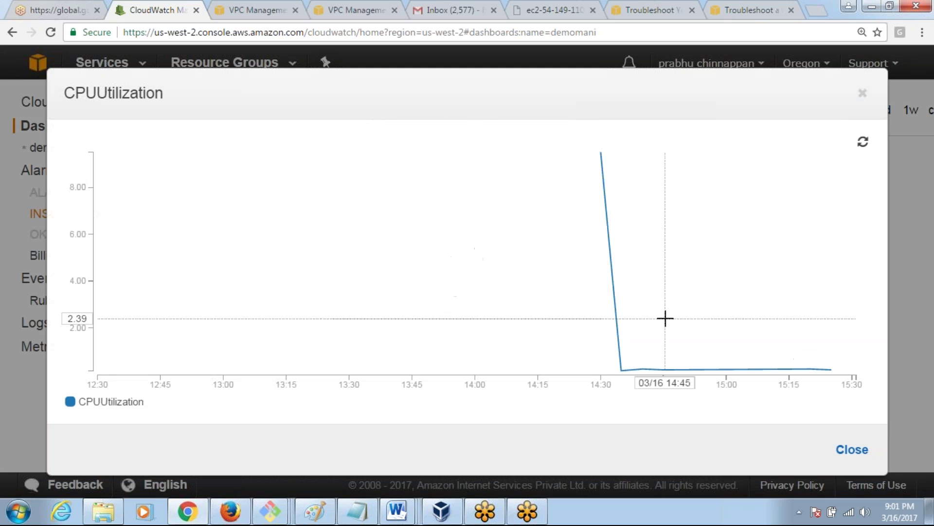
left_click(862, 93)
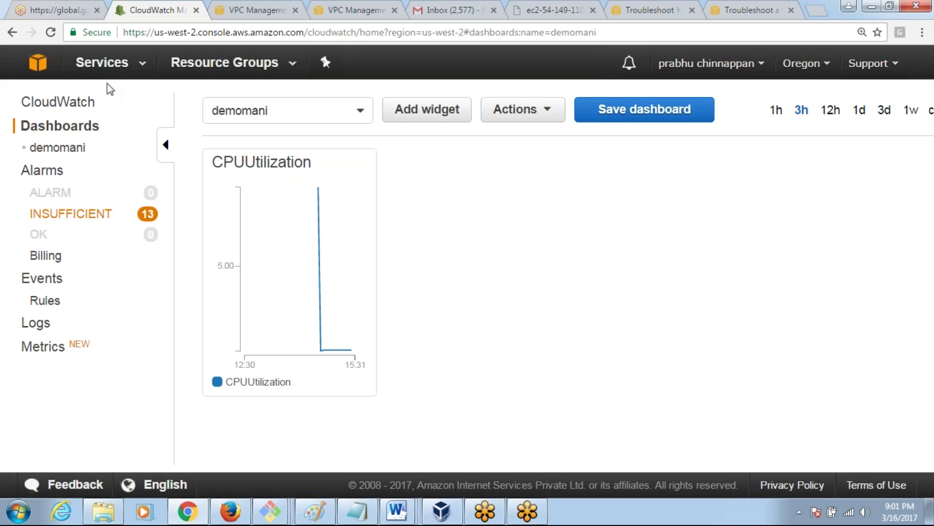
List the alarms in the INSUFFICIENT state, enlarge the list and select the awsec2-demo-auto-scaling-CPU-Utilization alarm
left_click(68, 220)
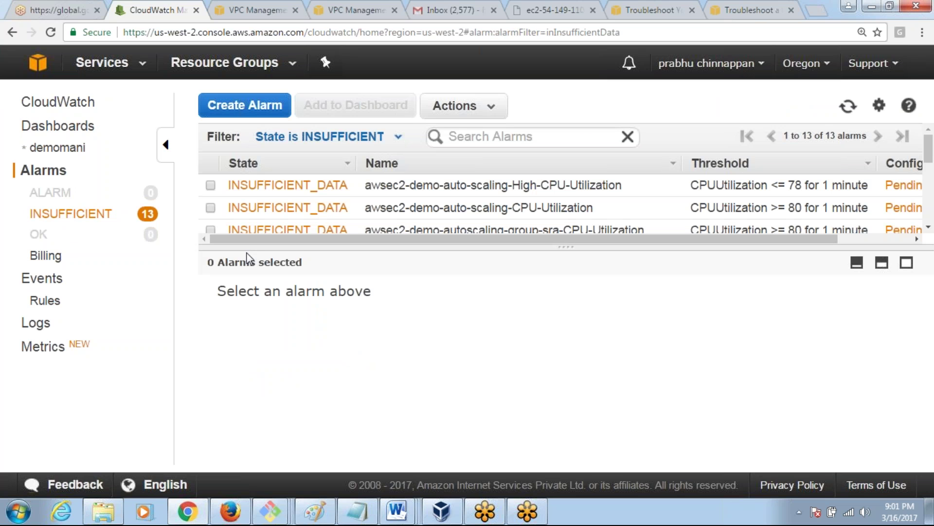
left_click_drag(248, 258, 248, 281)
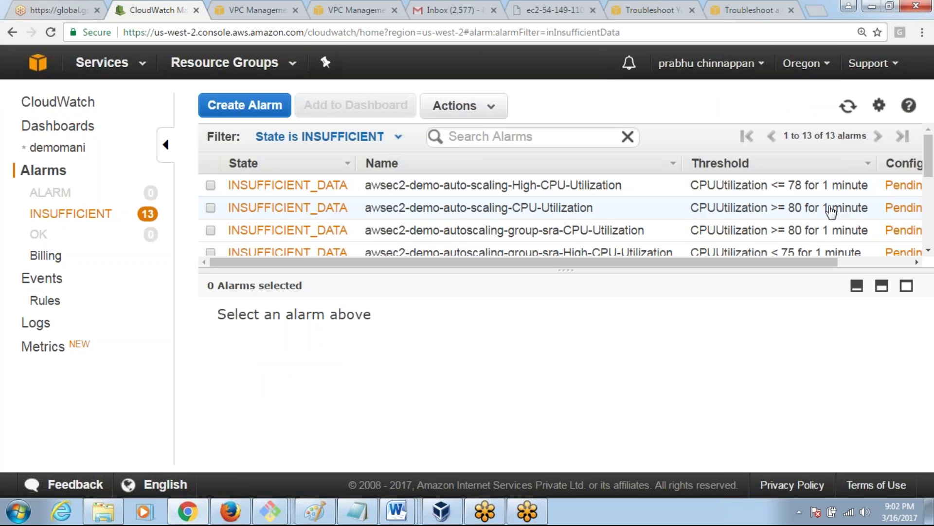
left_click(210, 209)
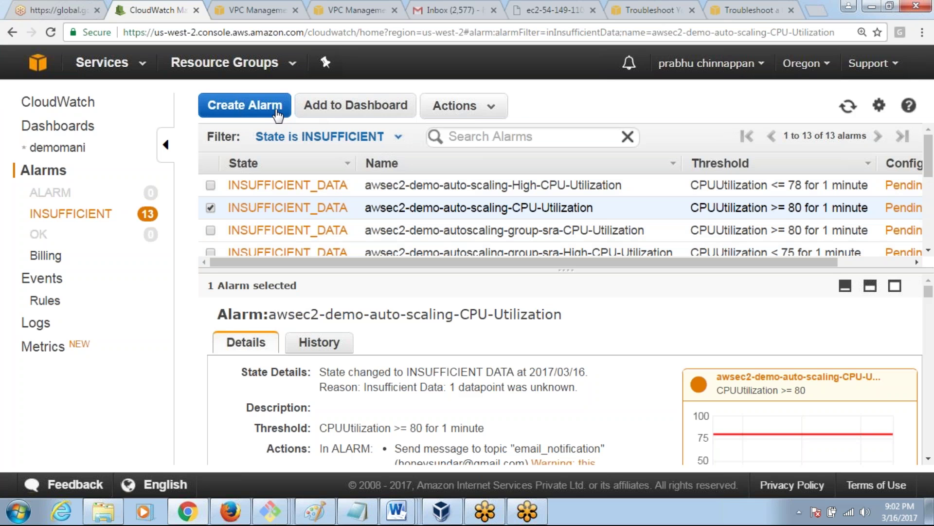
left_click(455, 106)
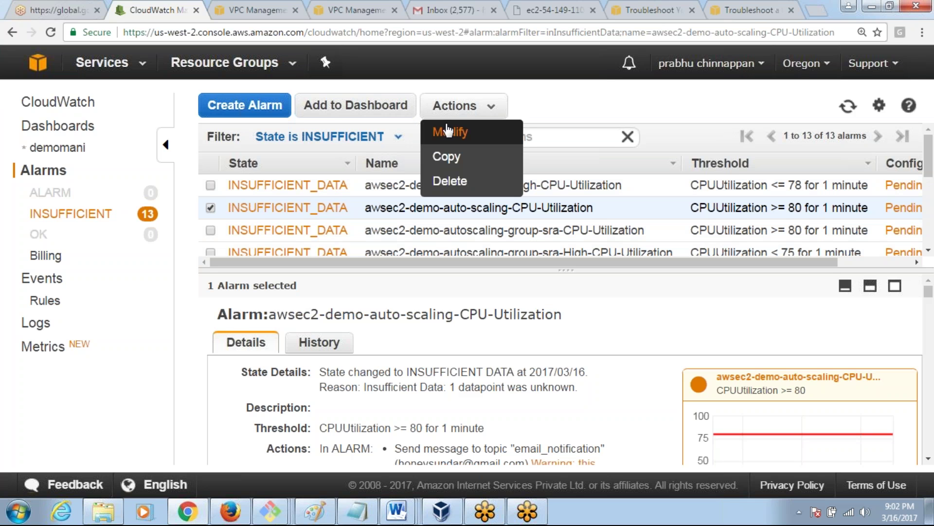
Add the selected alarm to the demomani dashboard as a Line widget
left_click(389, 113)
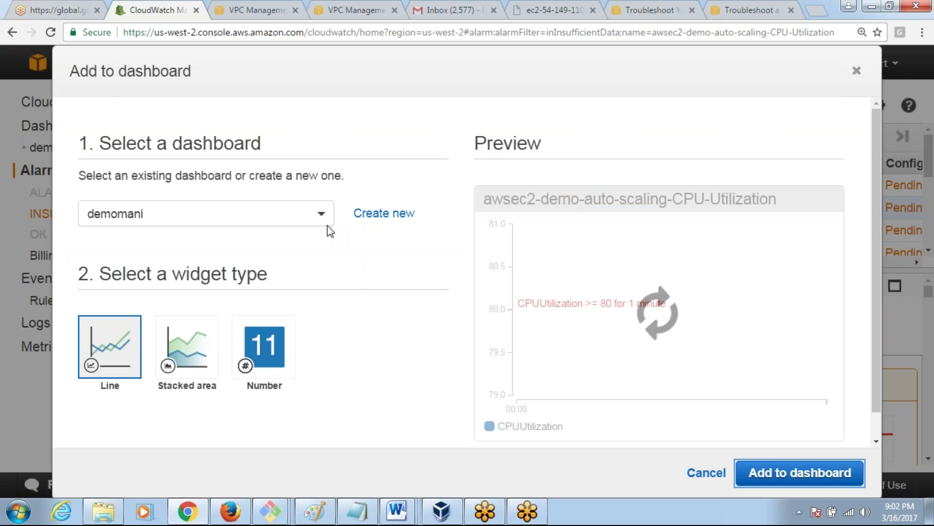
left_click(129, 346)
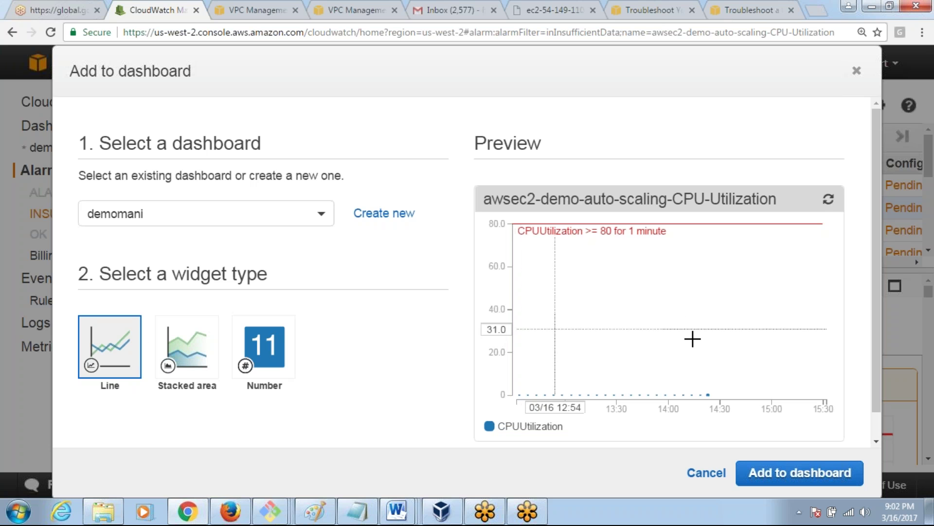
left_click(231, 218)
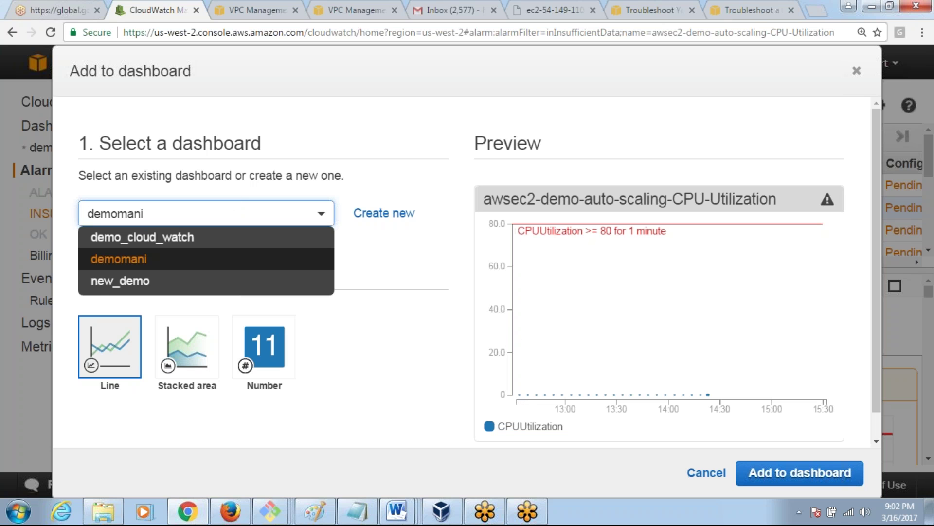
left_click(351, 150)
left_click(807, 471)
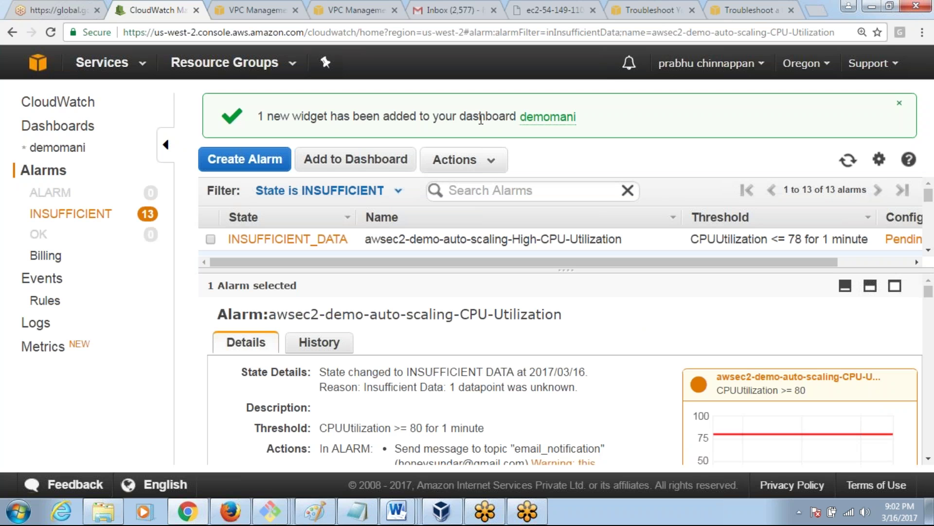
Open the demomani dashboard and look over its CPUUtilization and alarm widgets
left_click(527, 119)
scroll(527, 125, "down", 5)
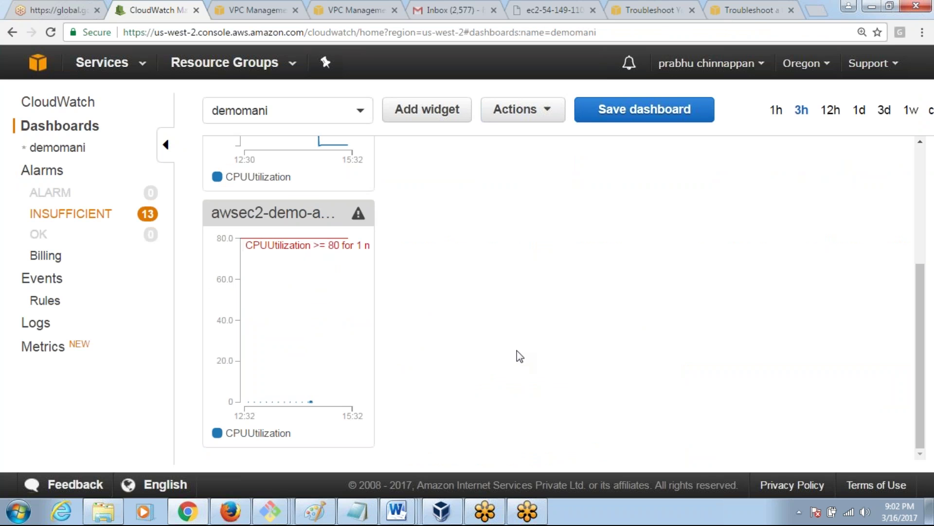
left_click_drag(923, 317, 927, 223)
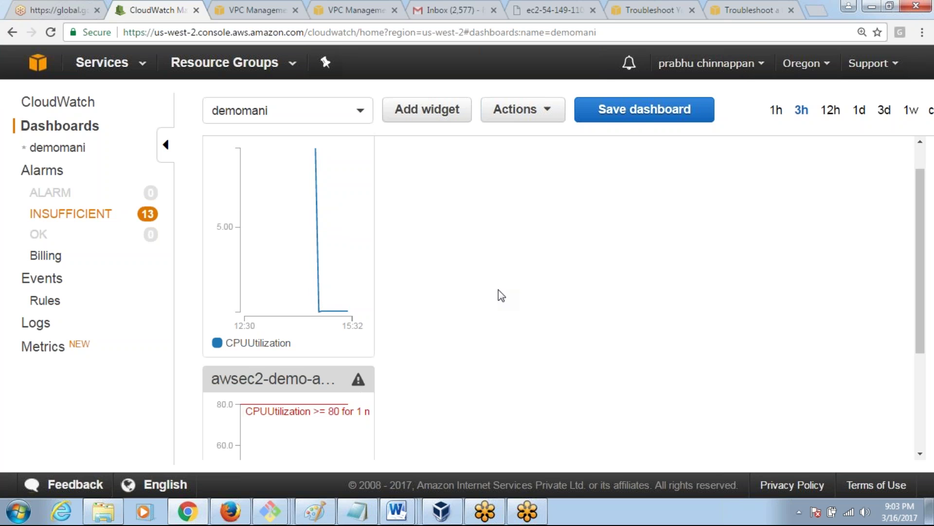
Compare the dashboard's graphs over 1h, 3h, 12h and 1d, and return the time range to 1h
left_click(775, 115)
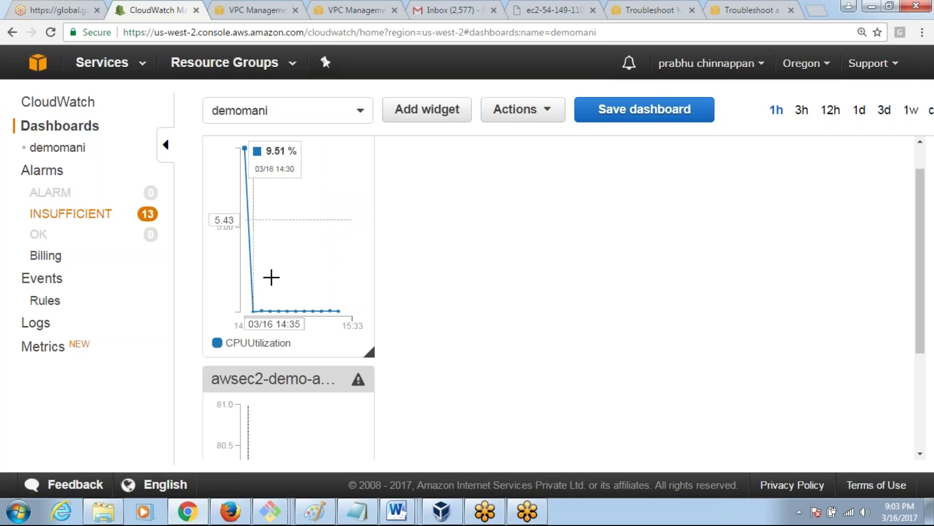
left_click(801, 111)
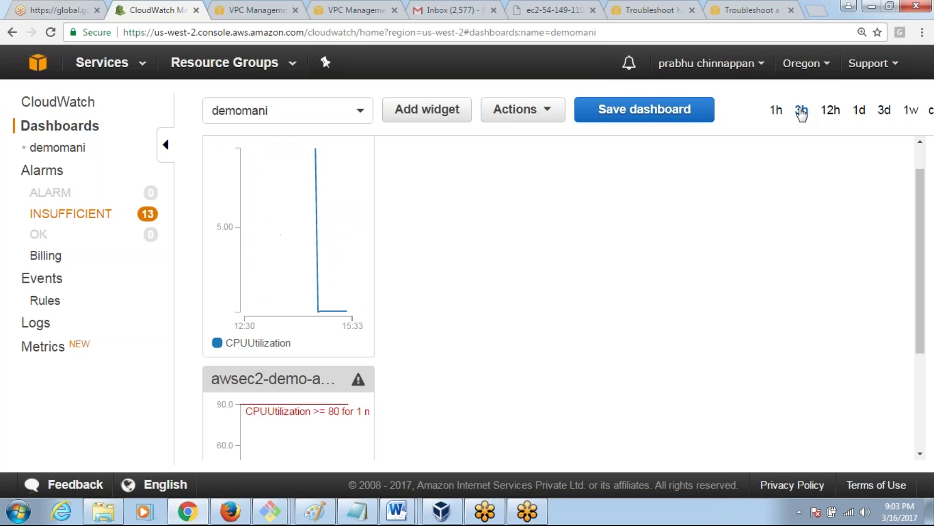
left_click(831, 112)
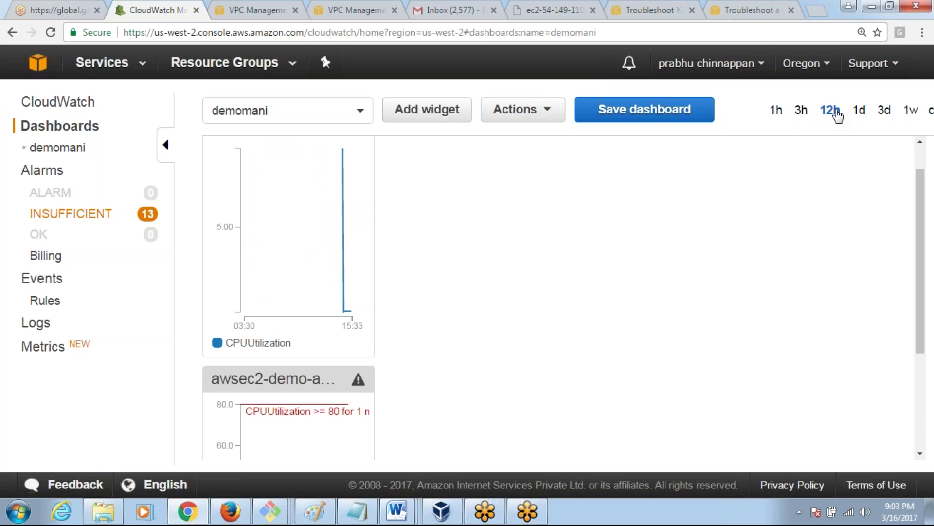
left_click(858, 113)
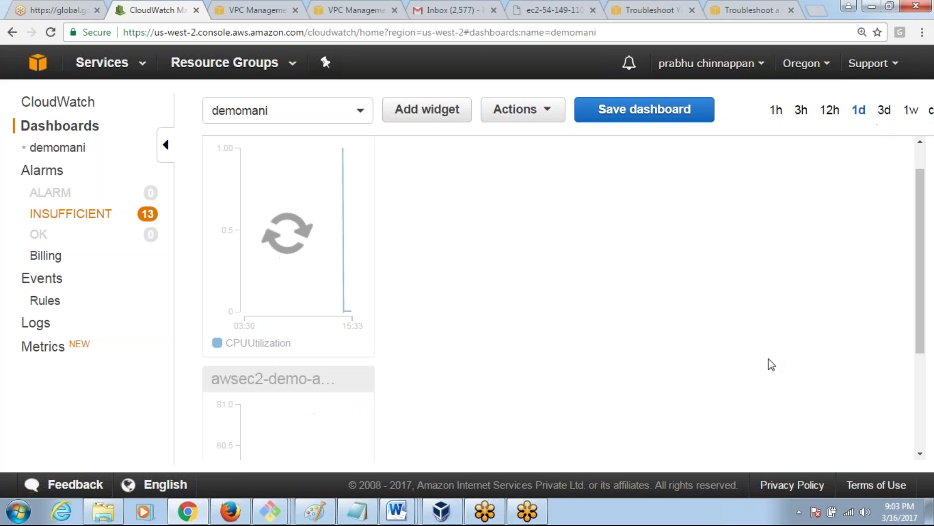
left_click(777, 116)
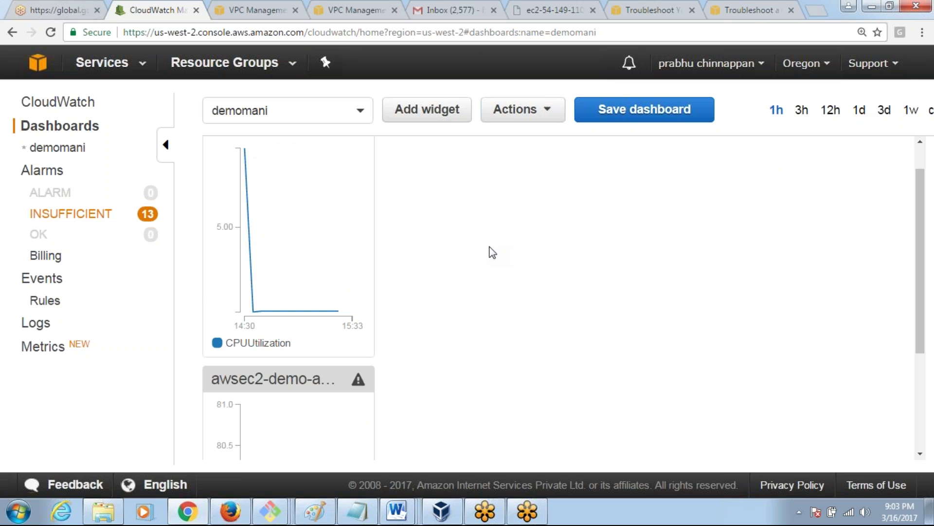
left_click_drag(923, 316, 925, 310)
scroll(466, 310, "up", 1)
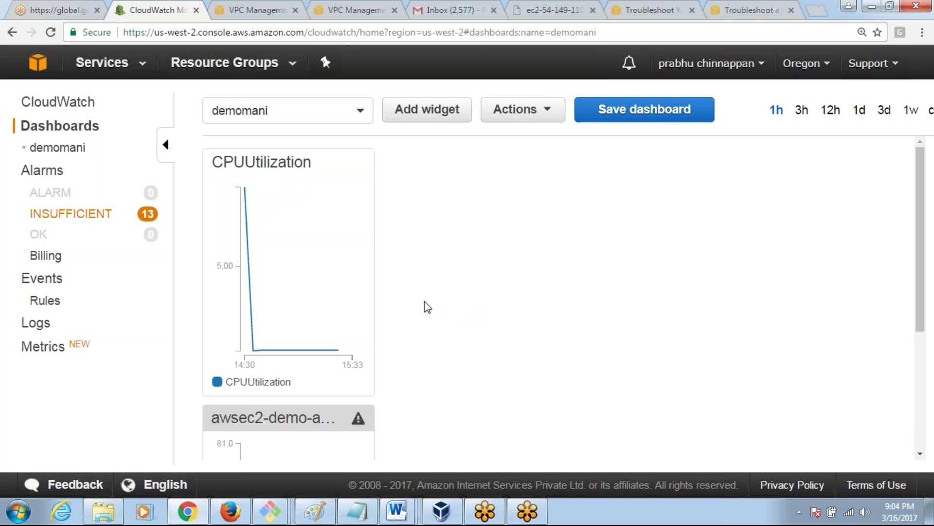
Switch to the browser tab that lists the VPC security groups
left_click(74, 60)
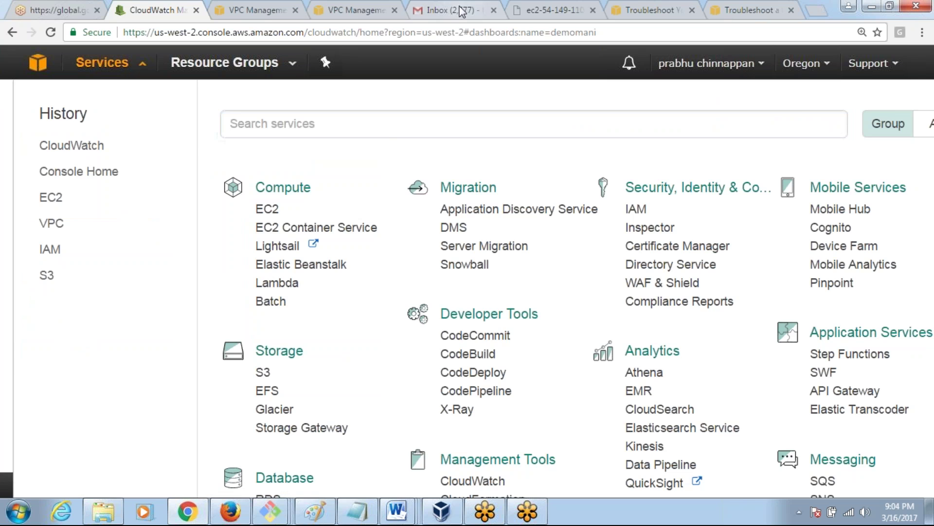
left_click(355, 10)
left_click(251, 9)
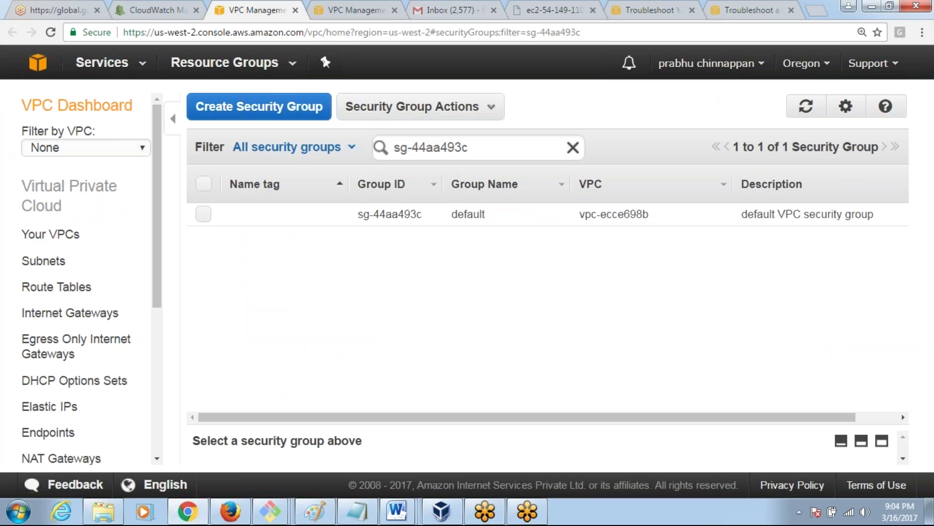
Open the VPC Dashboard, then switch through the other open browser tabs to the Gmail inbox
left_click(93, 108)
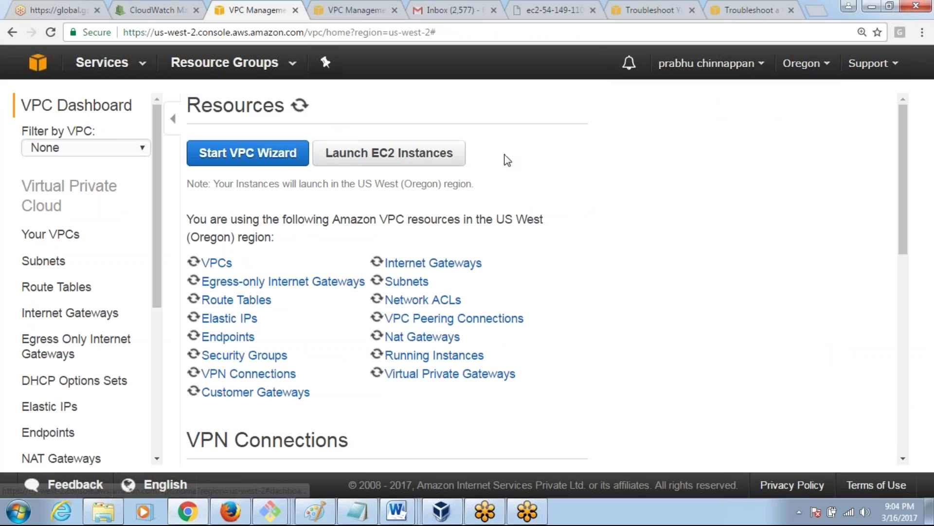
left_click(334, 6)
left_click(450, 10)
left_click(563, 13)
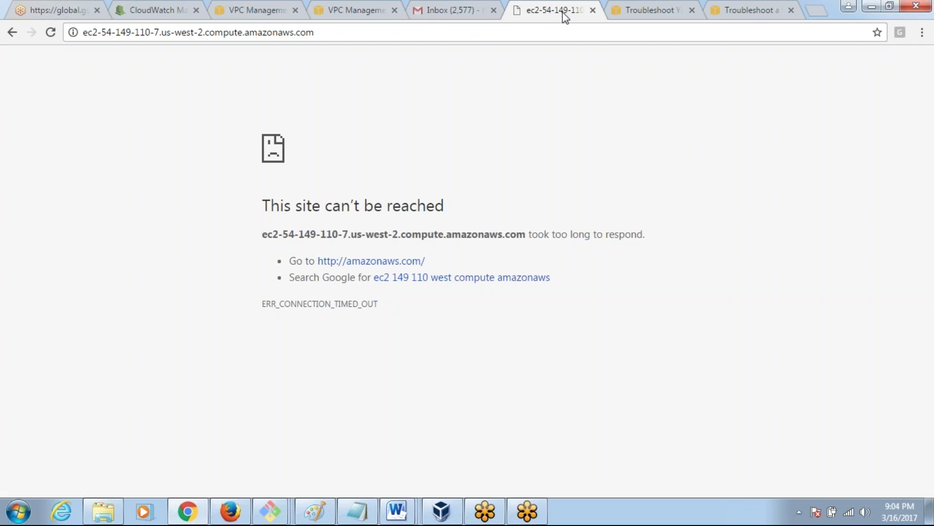
left_click(485, 38)
left_click(455, 10)
left_click(551, 13)
left_click(658, 11)
left_click(455, 11)
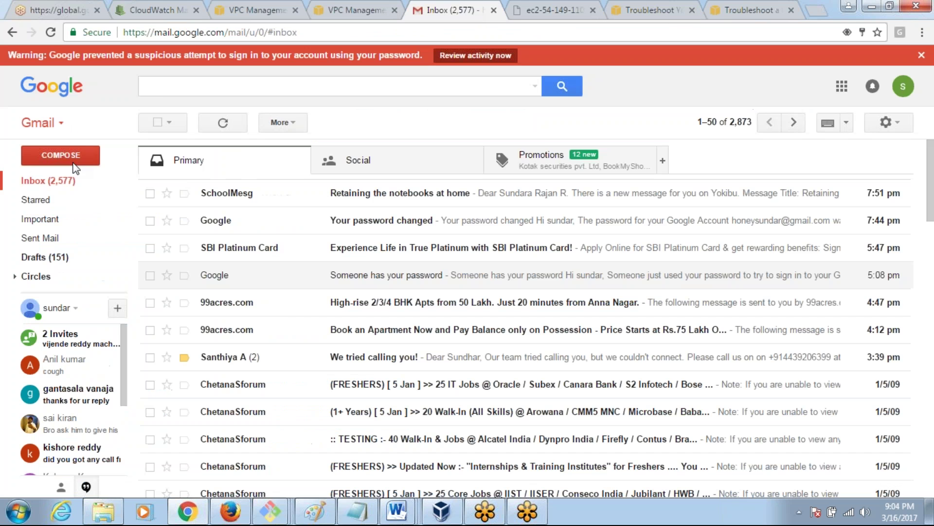
Search the mailbox for "chef"
left_click(198, 92)
type("chef")
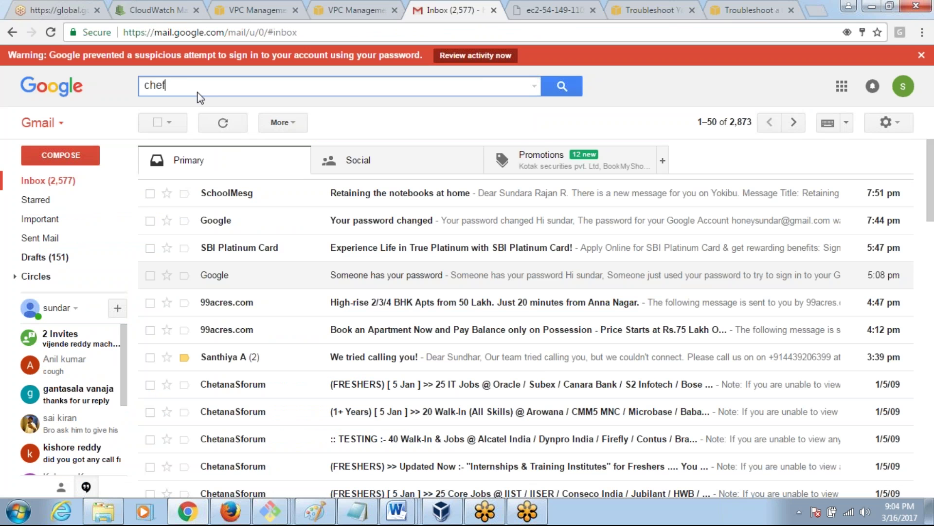
key("Return")
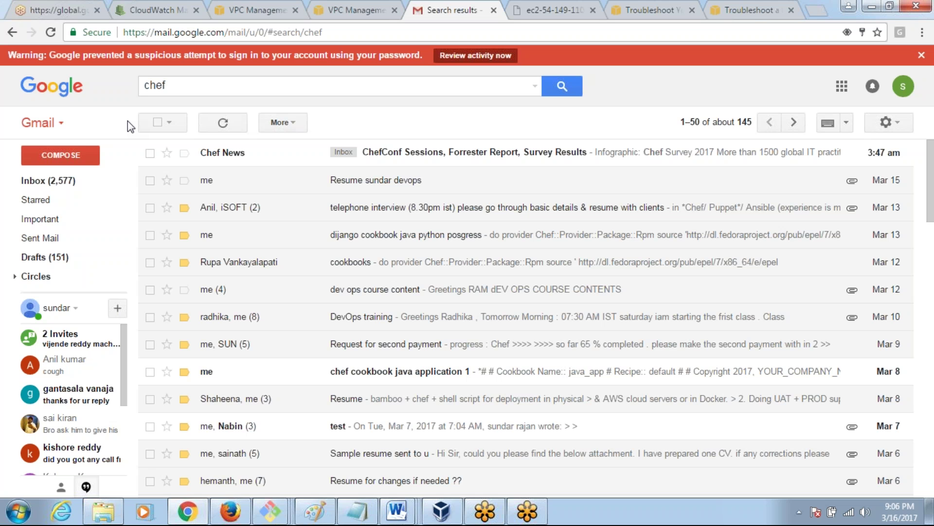
Return to the inbox and search the mail for "cookbook java"
left_click(44, 184)
left_click(283, 87)
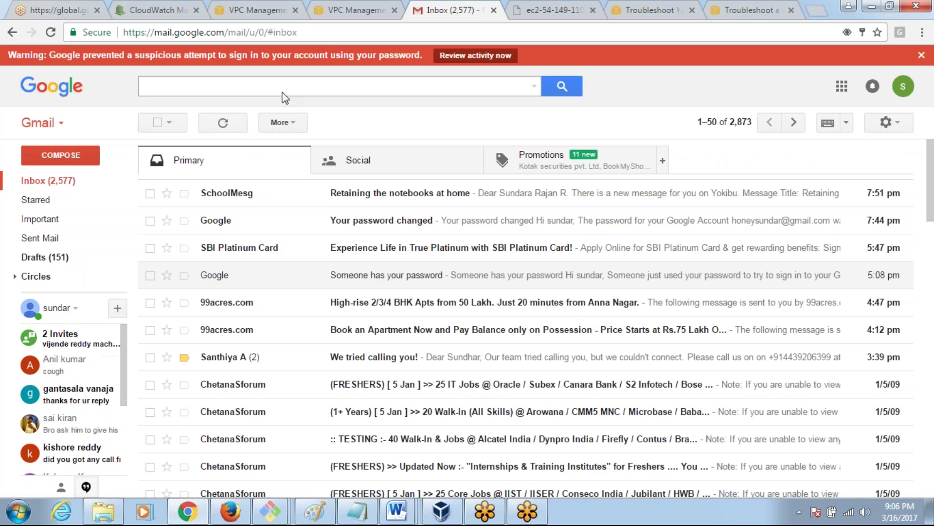
left_click(487, 55)
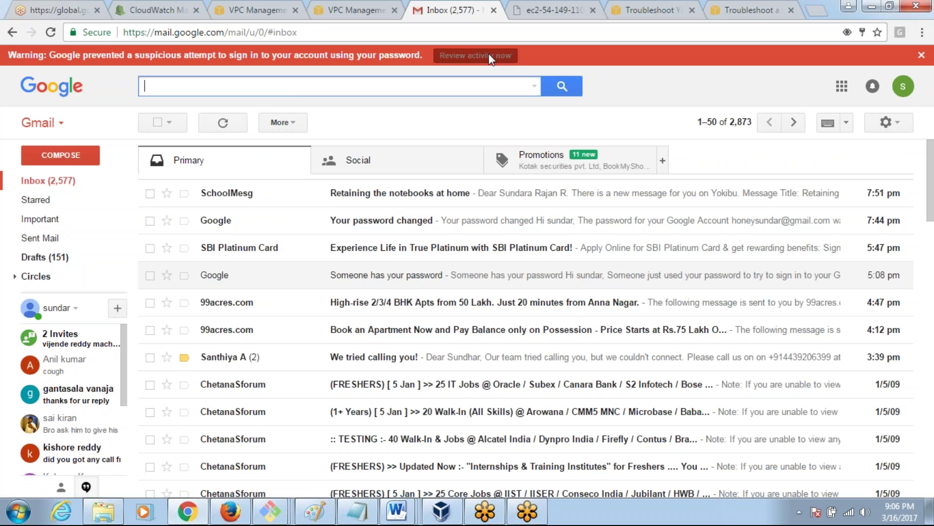
left_click(335, 89)
type("c")
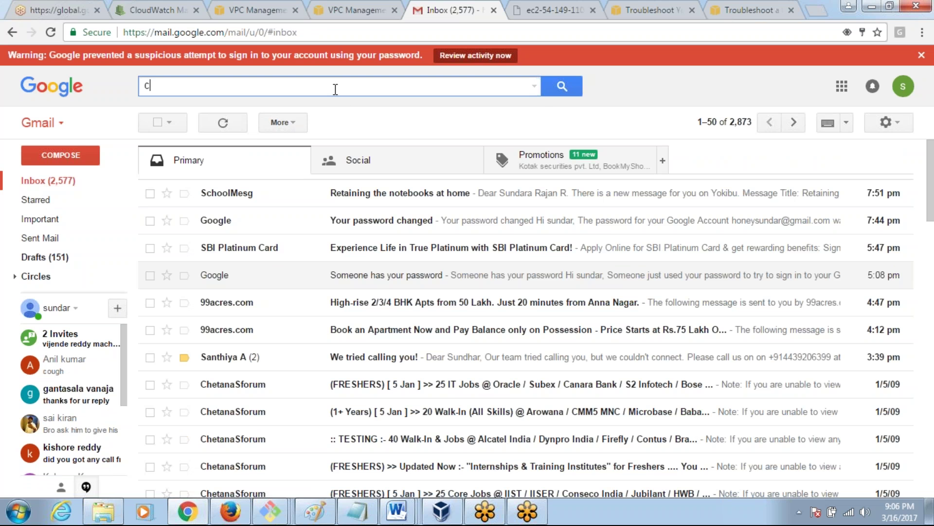
key("BackSpace")
type("cook")
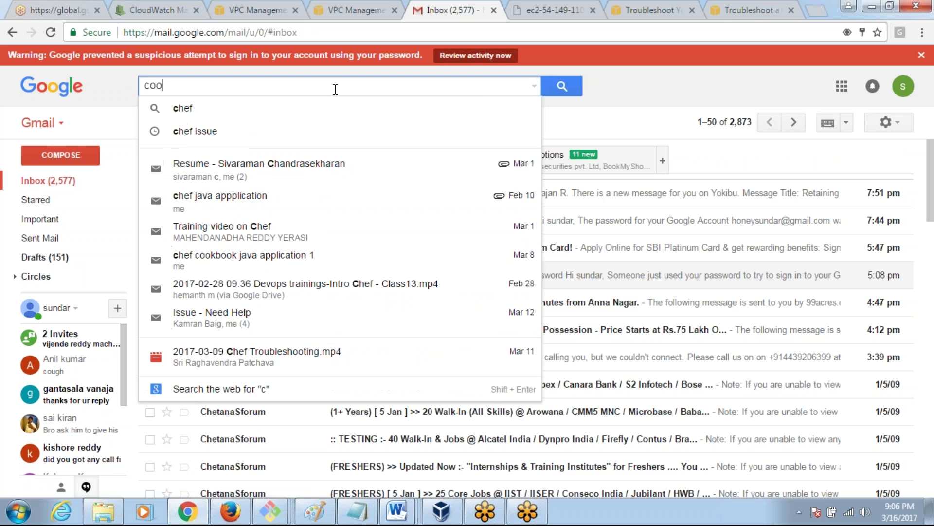
key("Tab")
key("Return")
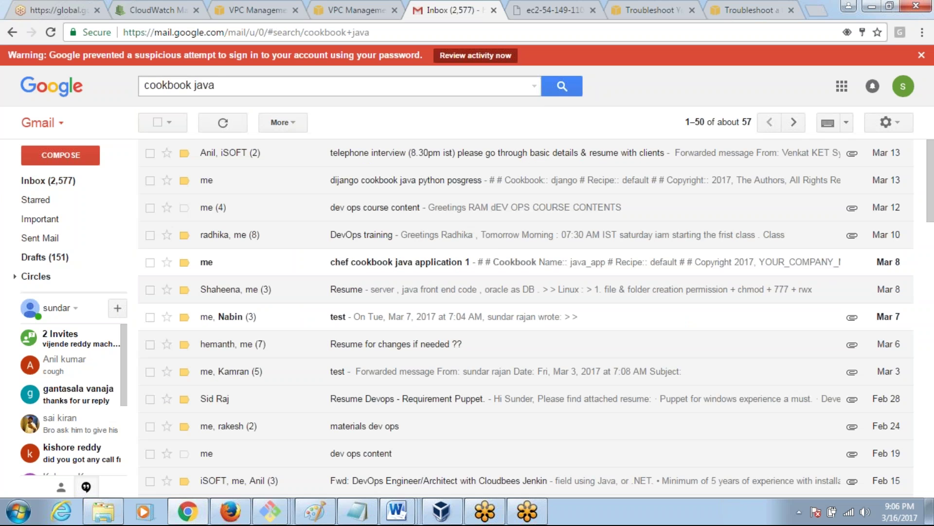
Shorten the mail search term to "cookbook" and run the search again
left_click(252, 86)
key("BackSpace")
key("BackSpace")
key("BackSpace")
key("BackSpace")
key("BackSpace")
key("Return")
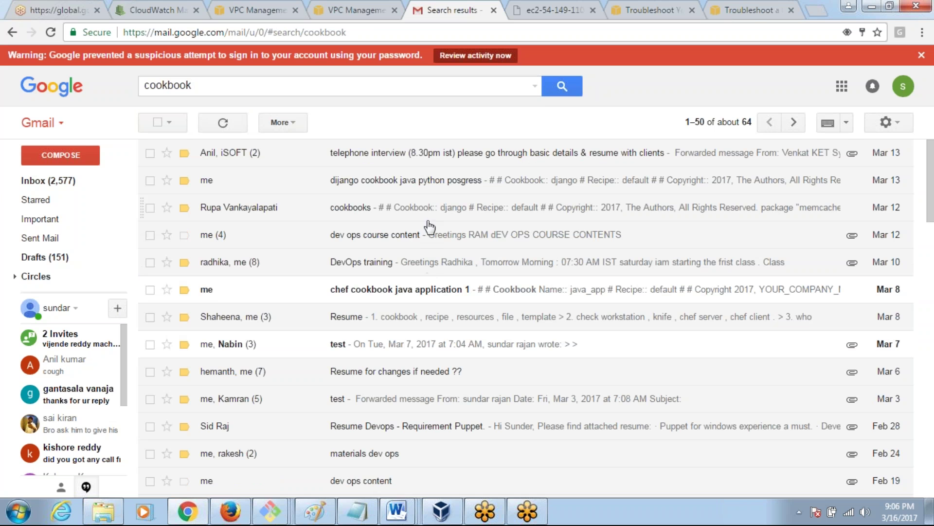
Open the message "dijango cookbook java python posgress" and read through its recipe, from the memcached package to the virtual environment setup
left_click(456, 191)
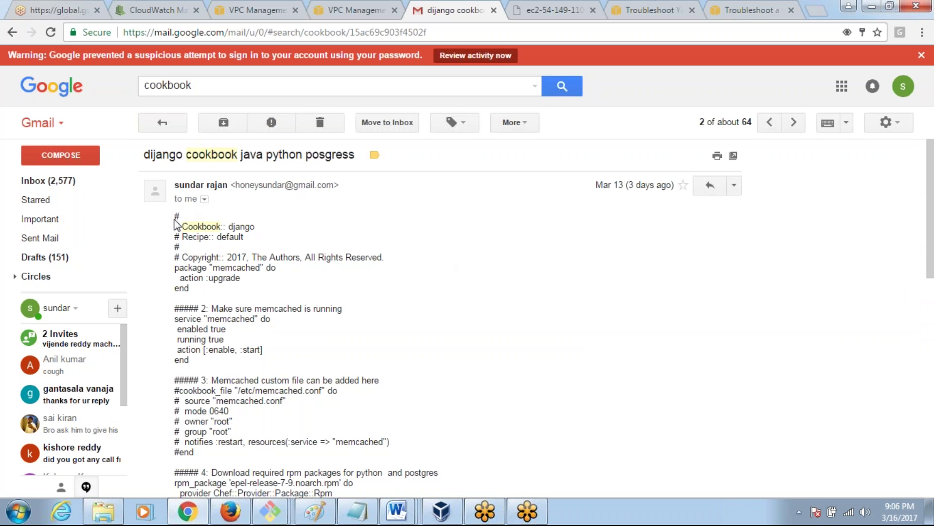
left_click_drag(175, 216, 325, 262)
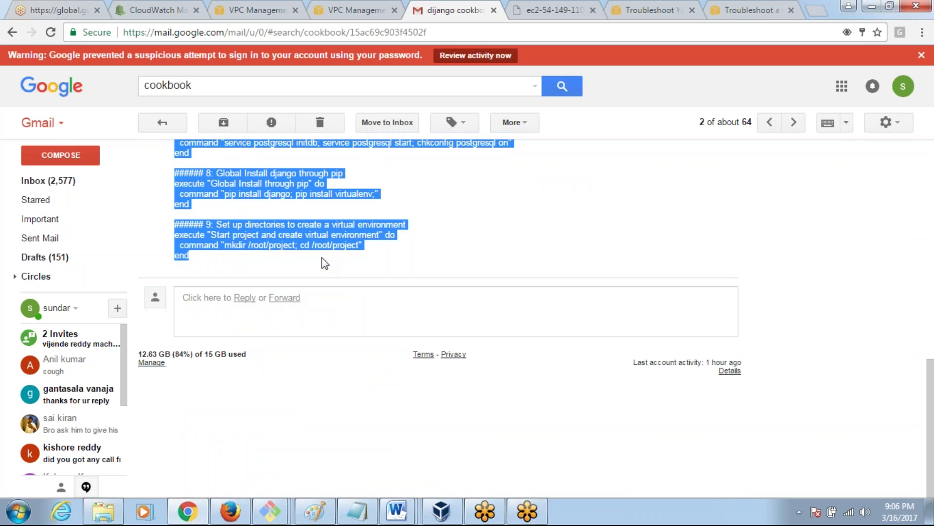
left_click(455, 242)
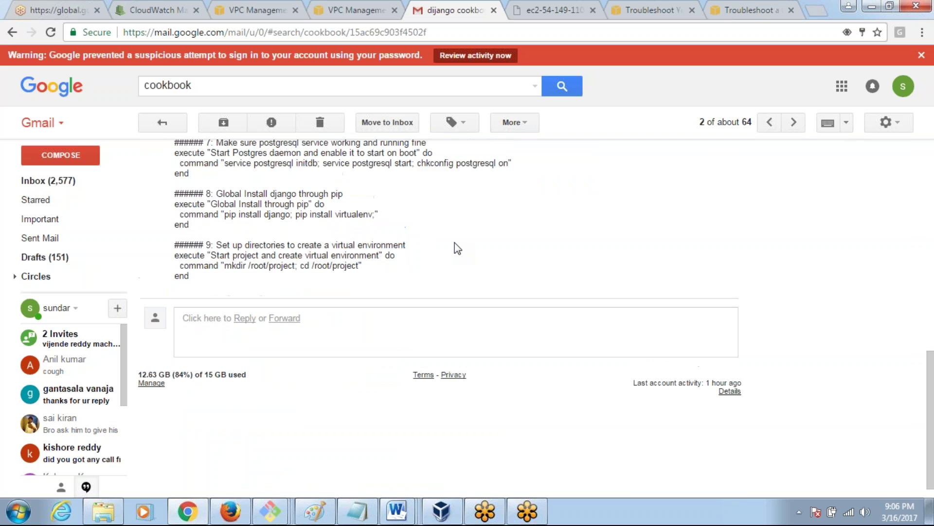
scroll(455, 242, "up", 1)
scroll(454, 242, "up", 4)
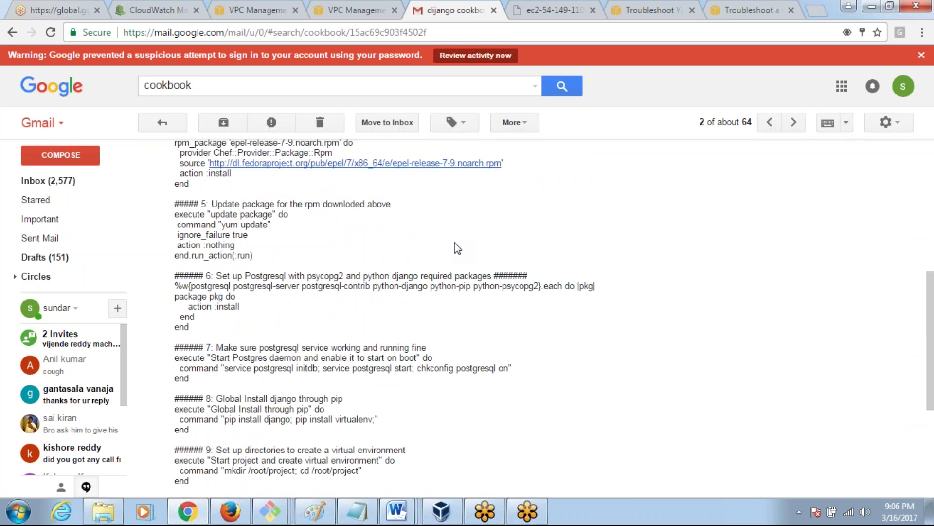
scroll(455, 242, "up", 4)
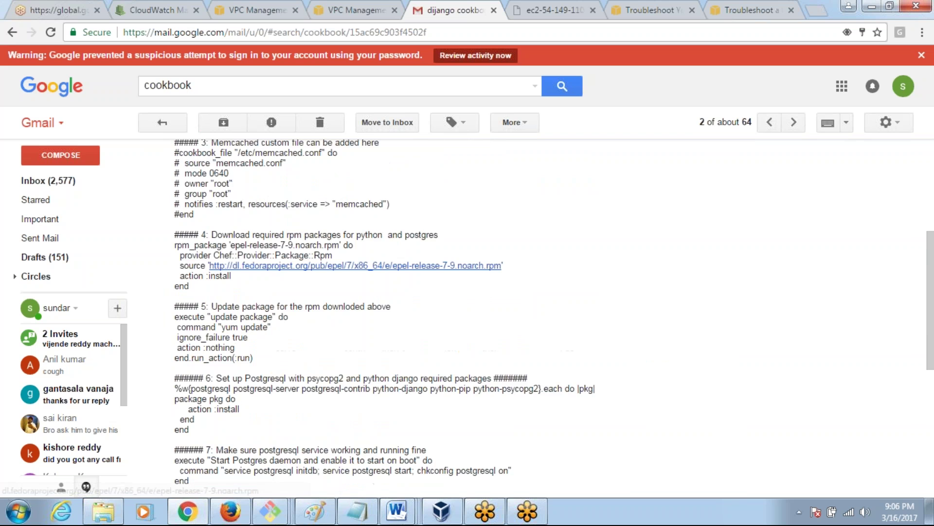
scroll(454, 243, "up", 3)
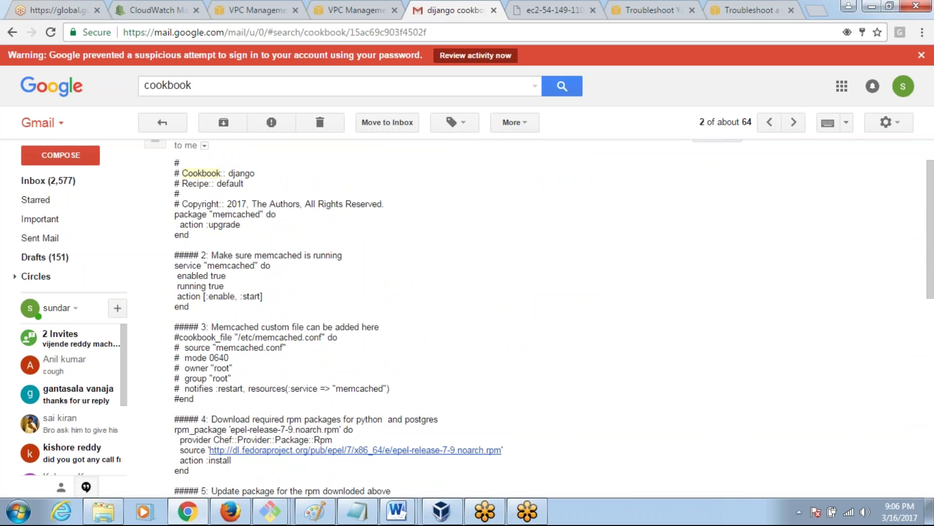
scroll(539, 317, "down", 1)
scroll(539, 317, "down", 1)
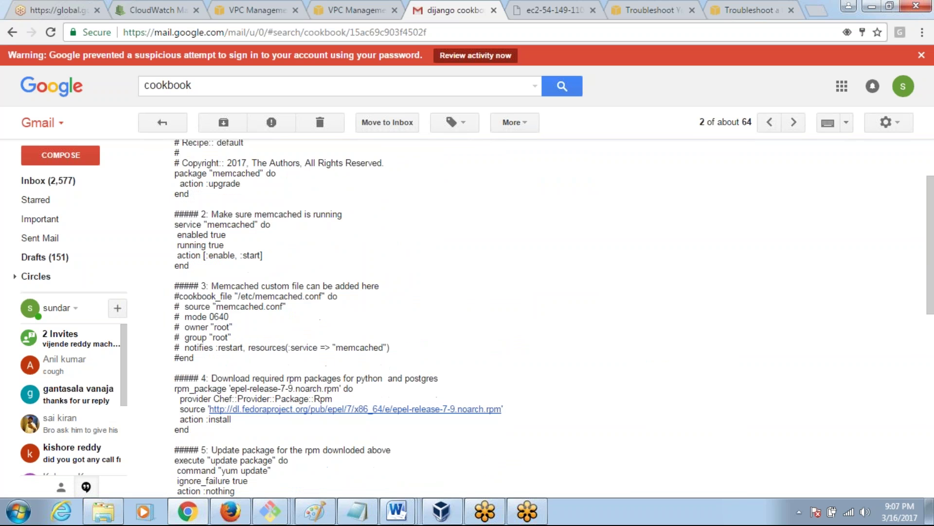
scroll(539, 317, "down", 1)
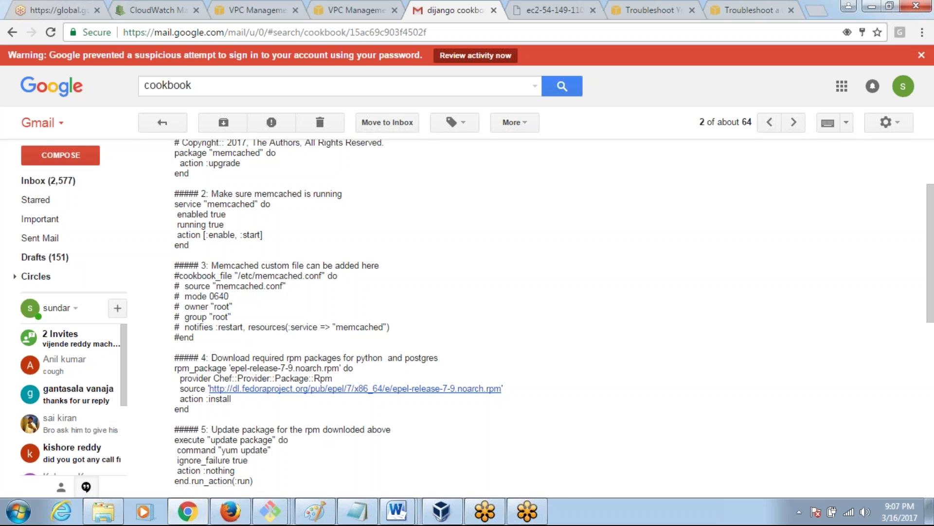
scroll(540, 317, "down", 3)
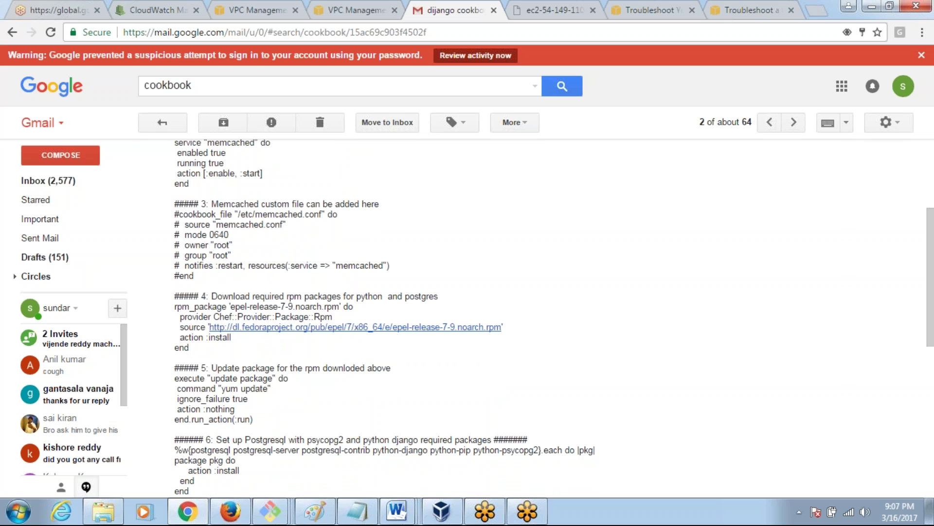
scroll(539, 317, "down", 4)
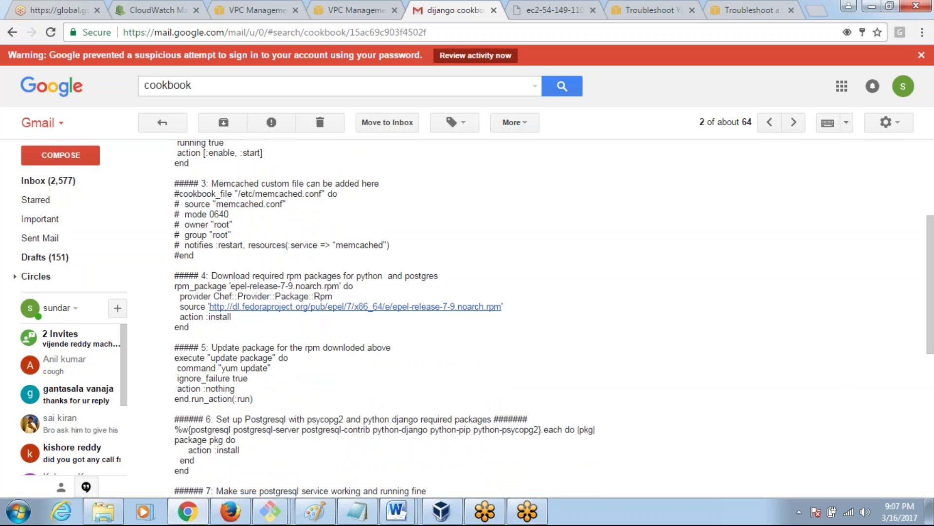
scroll(355, 203, "down", 2)
scroll(356, 203, "down", 2)
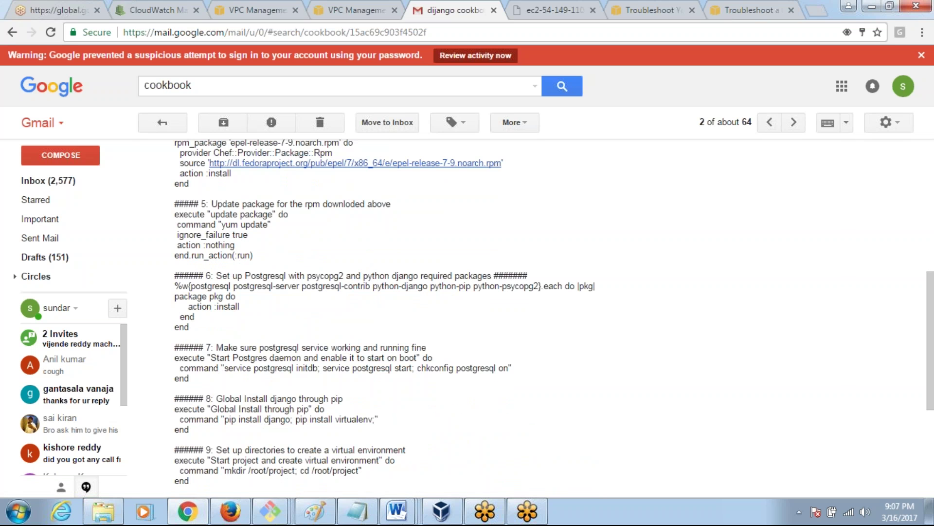
scroll(536, 318, "down", 1)
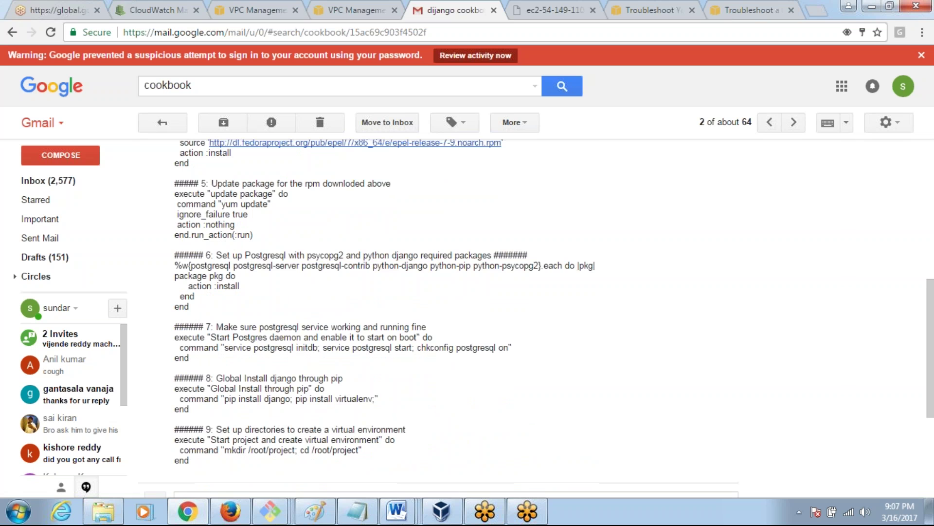
scroll(182, 376, "down", 3)
Start forwarding the django cookbook message and address it to two contacts picked from the address suggestions
left_click_drag(209, 408, 177, 210)
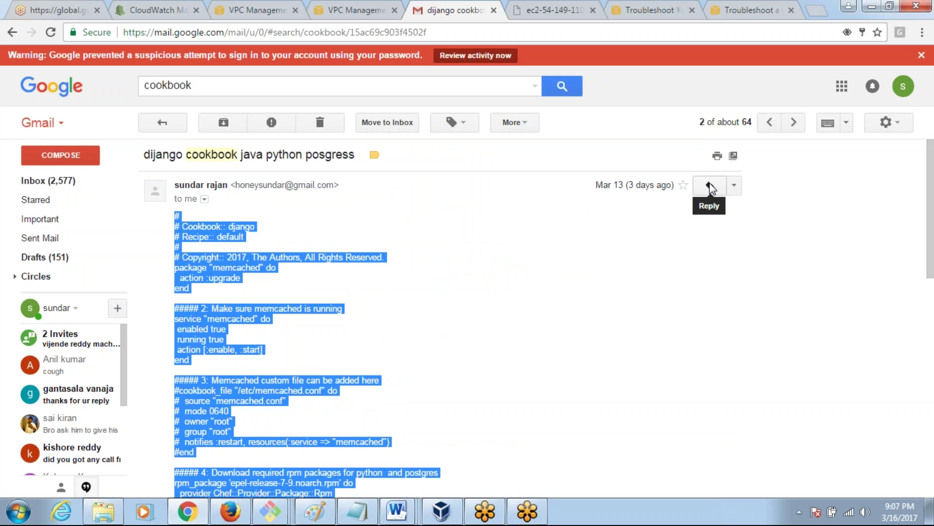
left_click(733, 185)
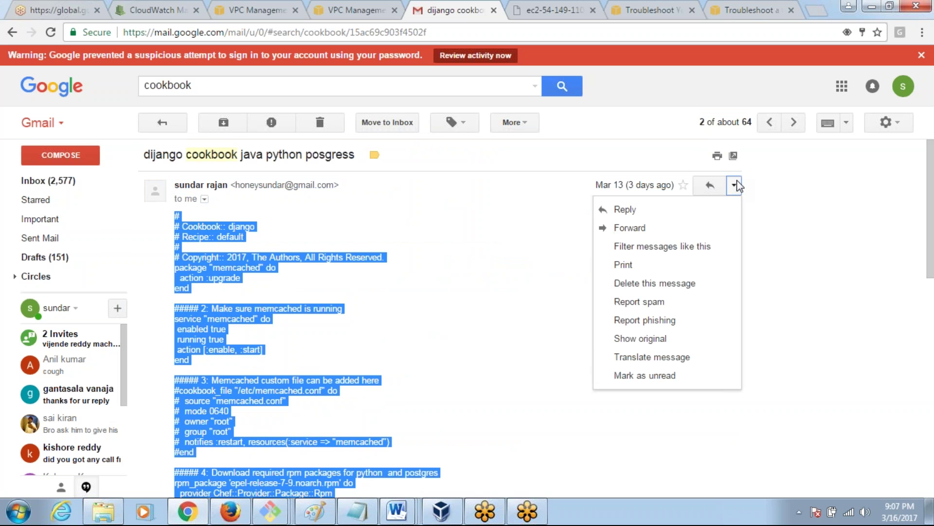
left_click(678, 230)
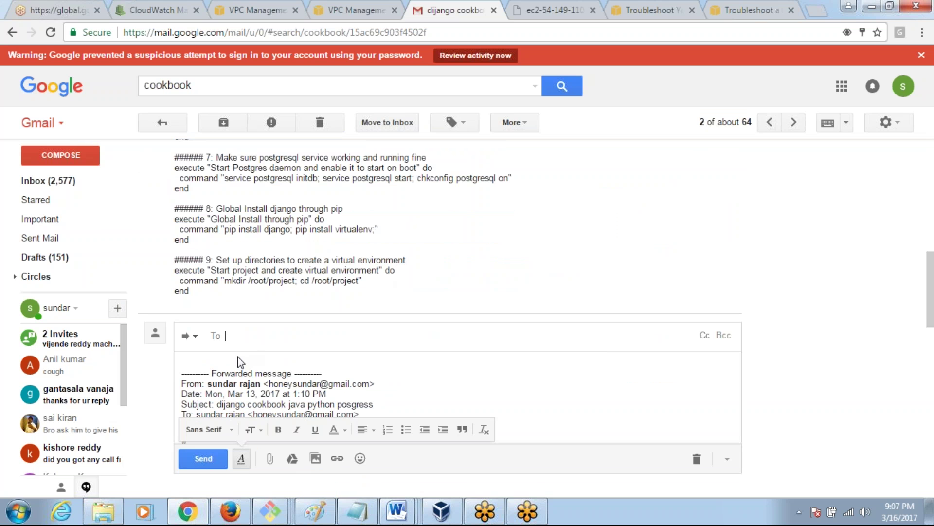
type("mah")
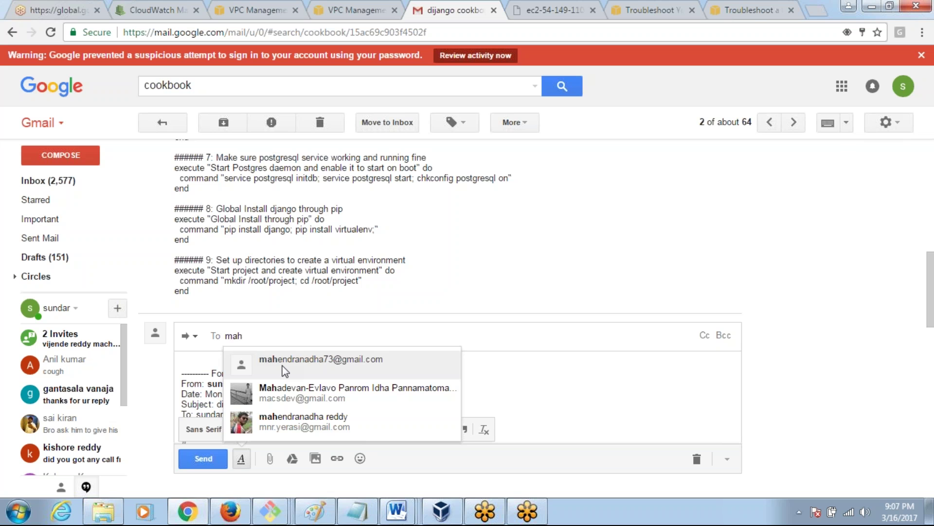
left_click(286, 366)
type("sid")
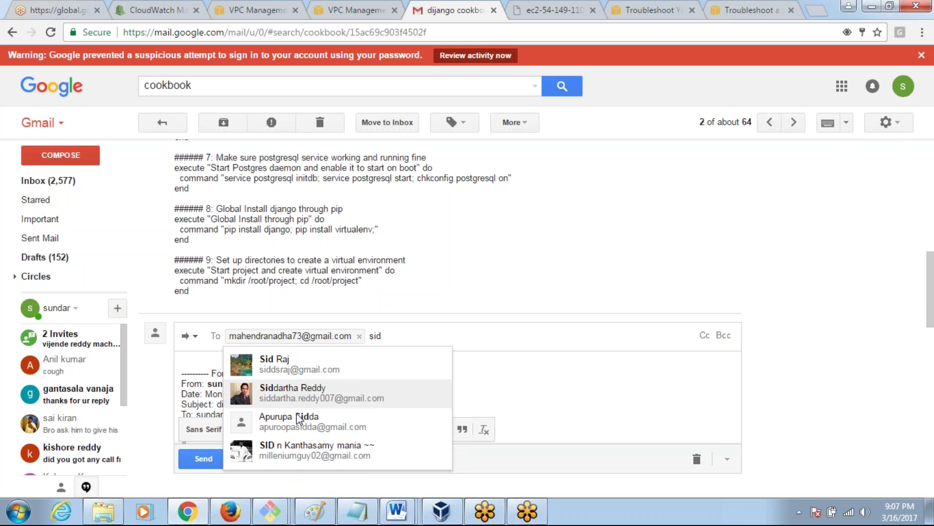
left_click(351, 402)
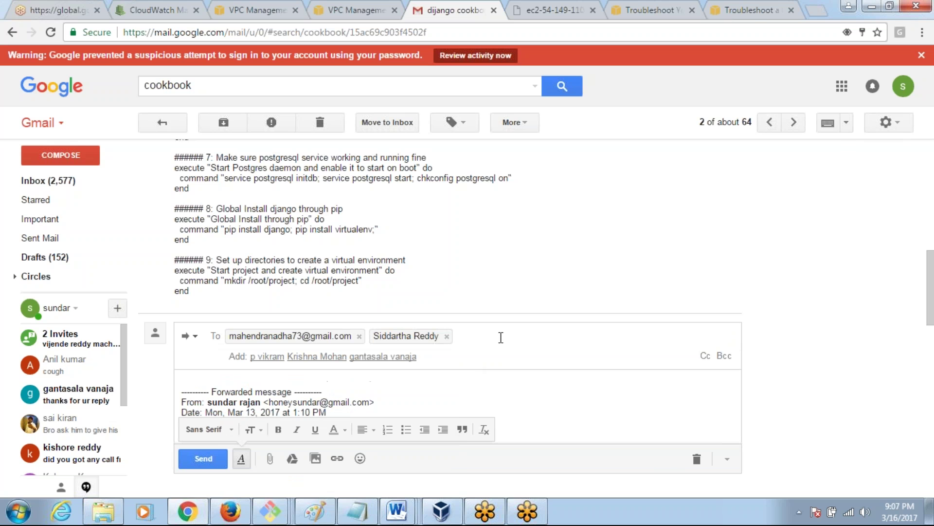
Add four suggested contacts to the forward's recipients, plus one contact found by entering "vi"
left_click(268, 357)
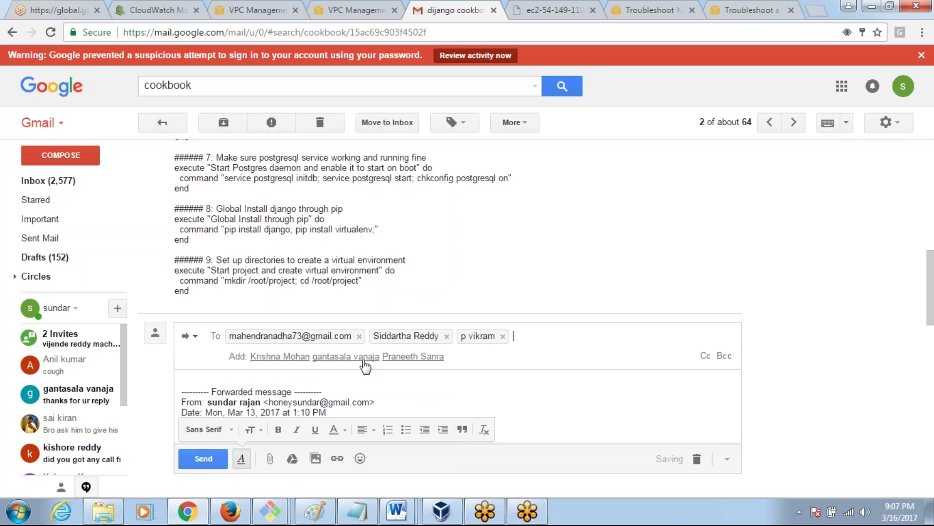
left_click(413, 357)
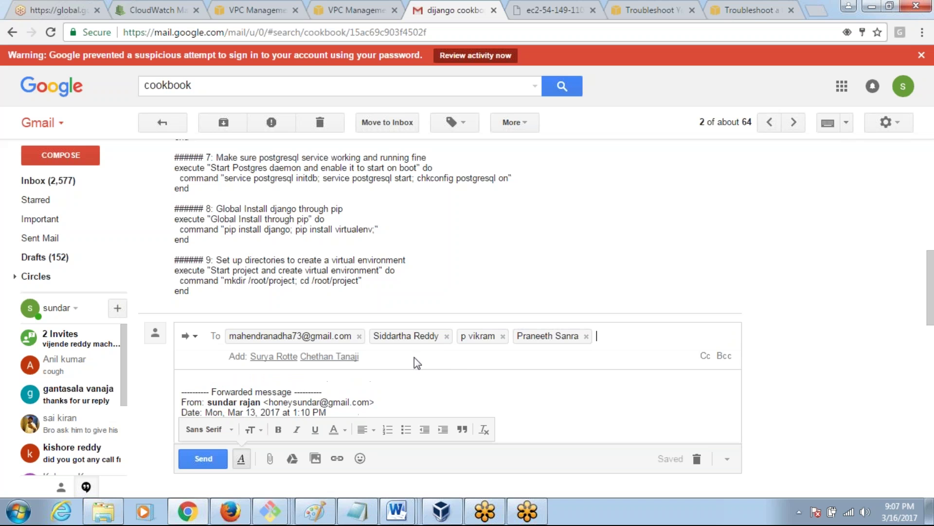
left_click(287, 360)
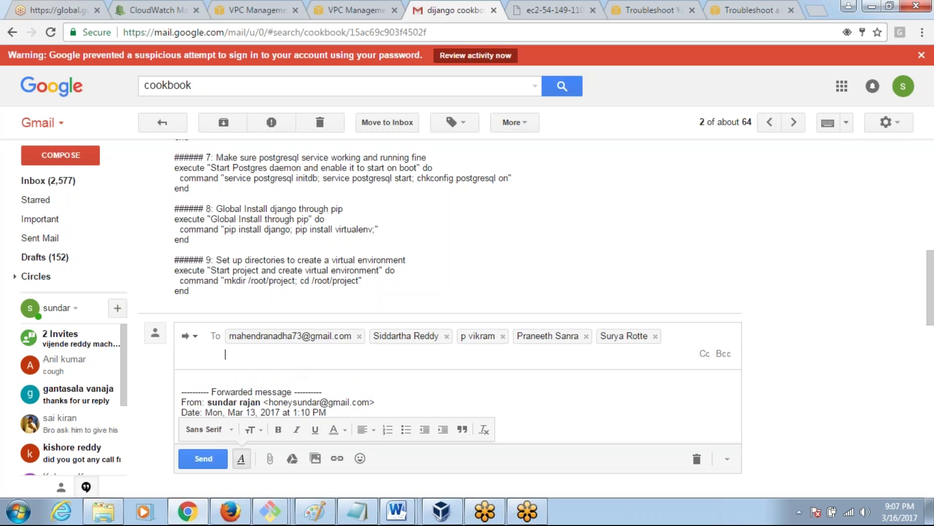
left_click(300, 376)
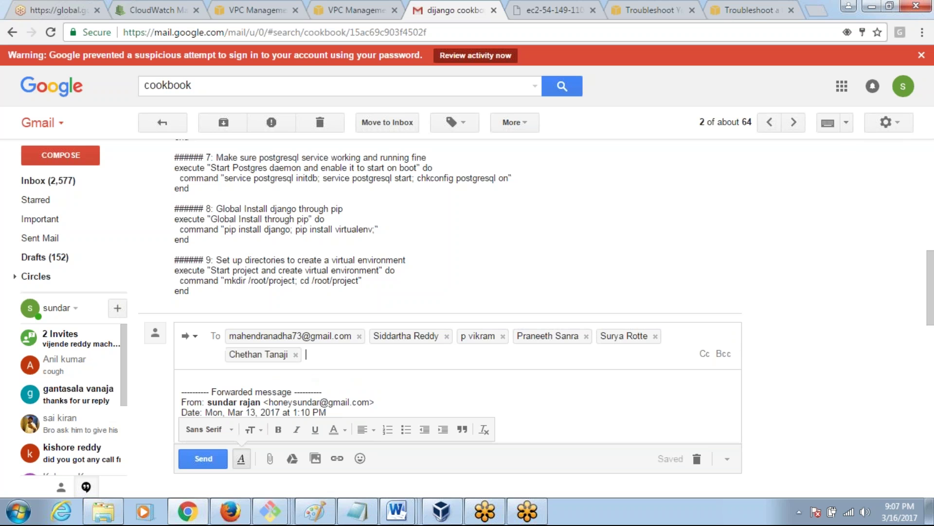
type("vi")
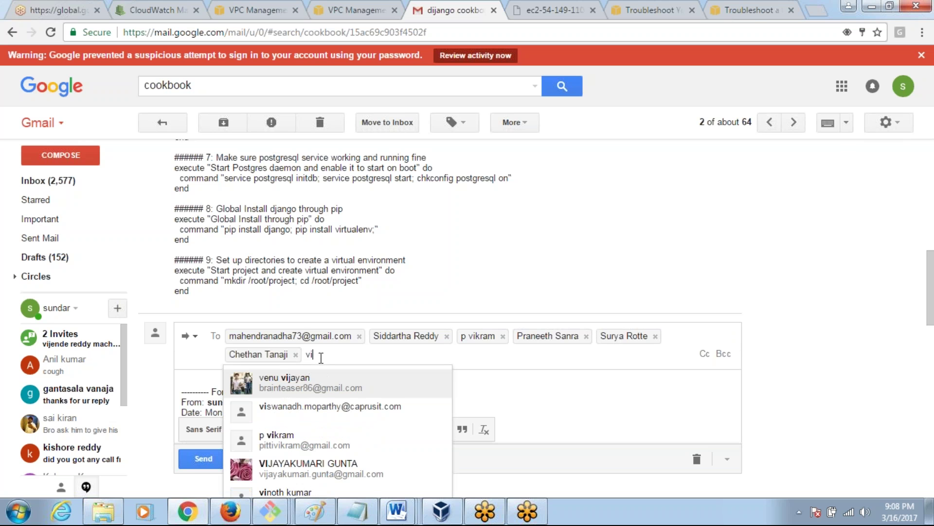
left_click(292, 440)
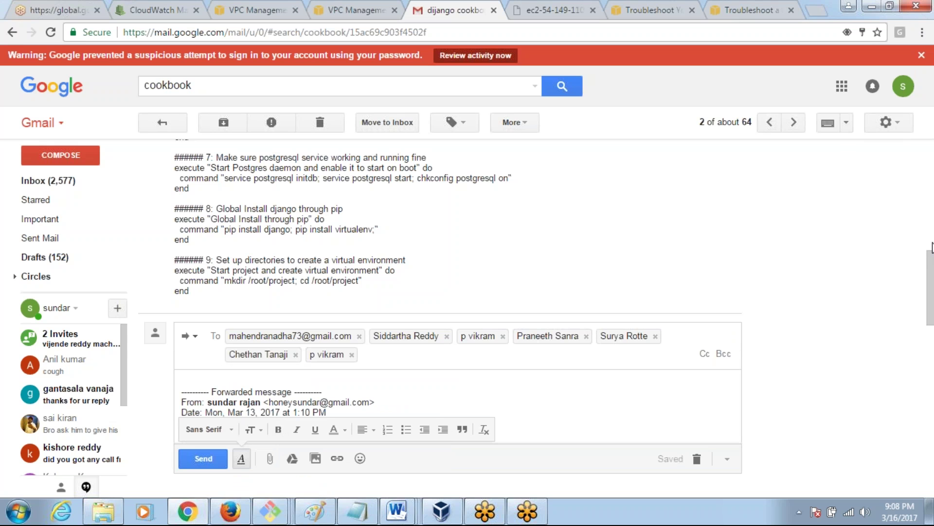
Add two more contacts from the address suggestions to the forward's recipients
mouse_move(520, 335)
type("hem")
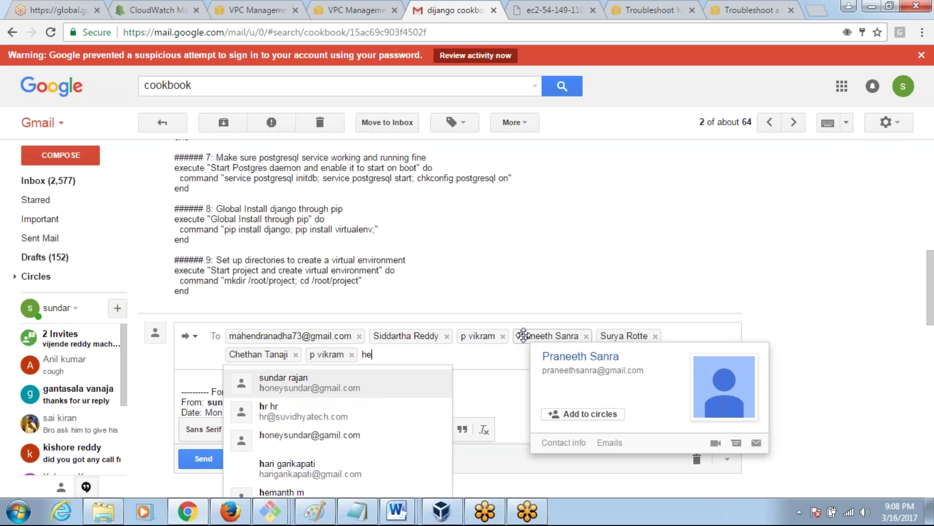
left_click(328, 379)
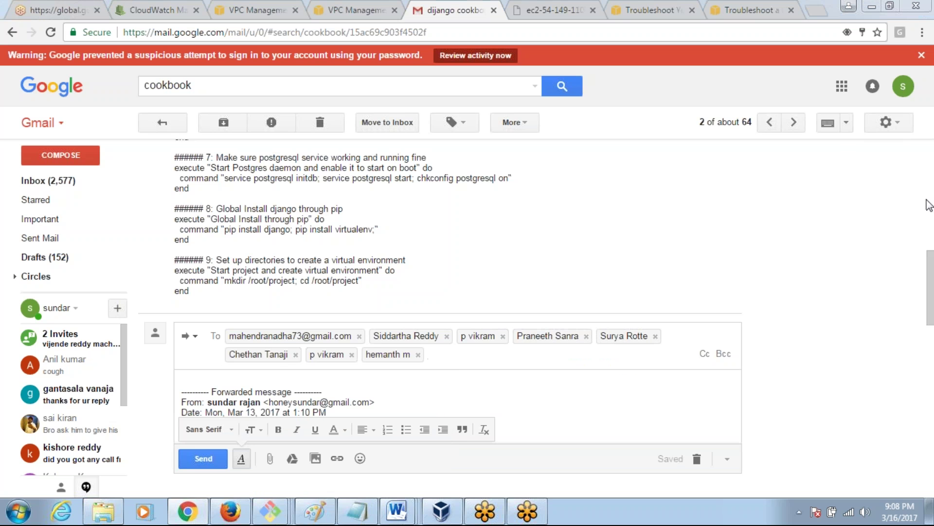
left_click(507, 355)
type("s")
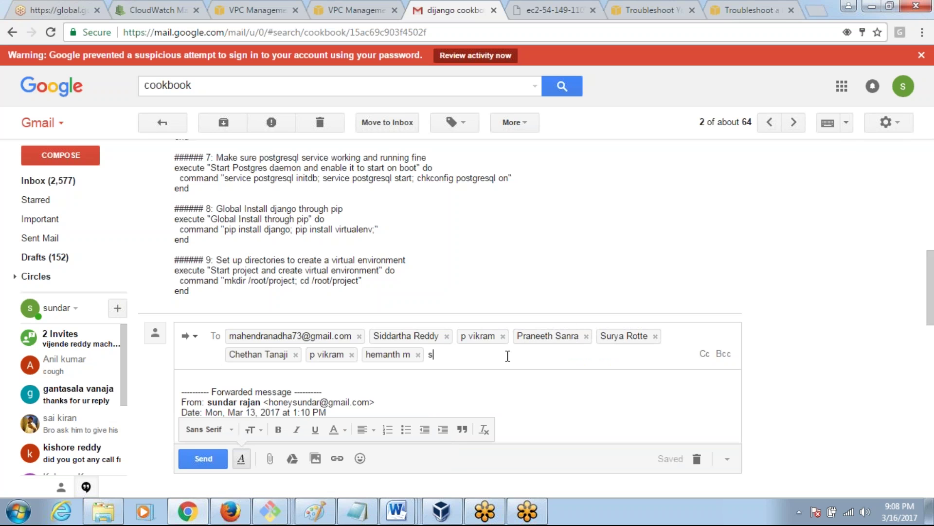
type("iva")
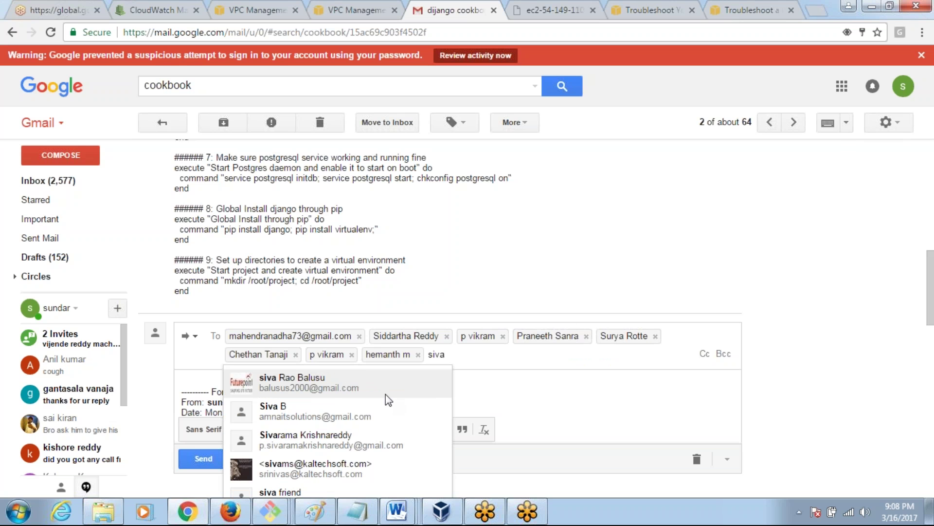
type("n")
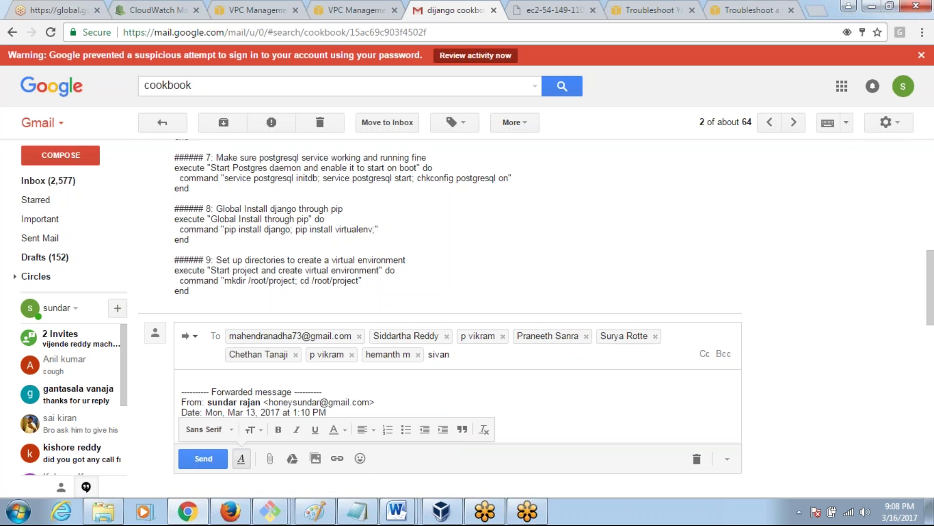
key("BackSpace")
key("BackSpace")
key("BackSpace")
key("BackSpace")
type("hiva")
left_click(349, 434)
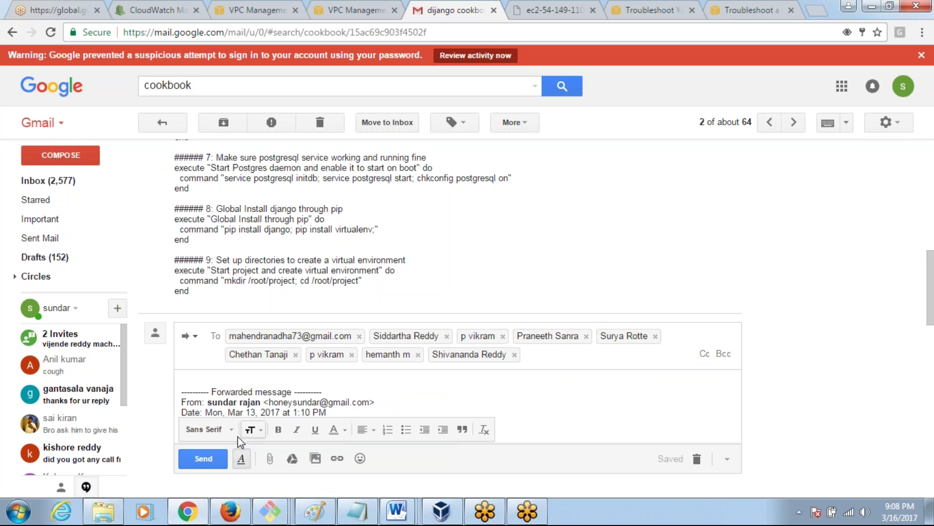
Add another suggested contact and the sender's own address to the forward's recipients
type("sa")
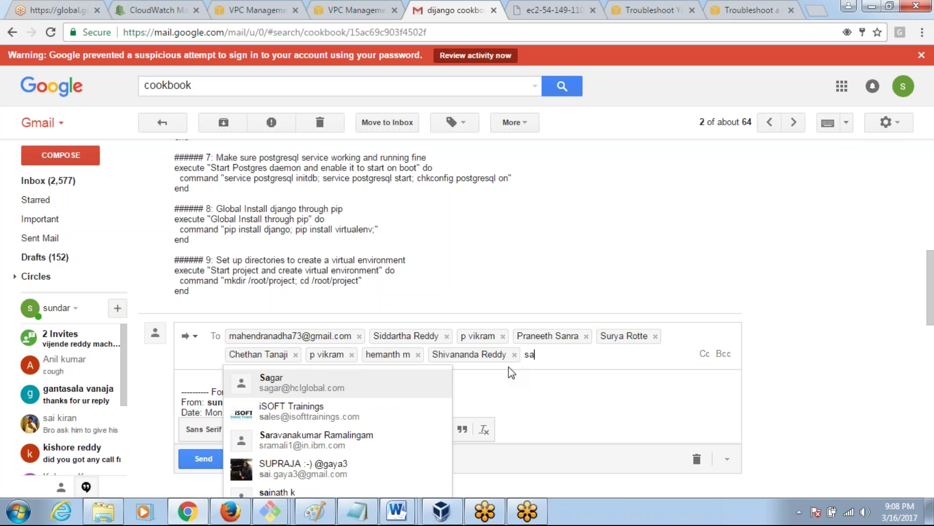
type("hi")
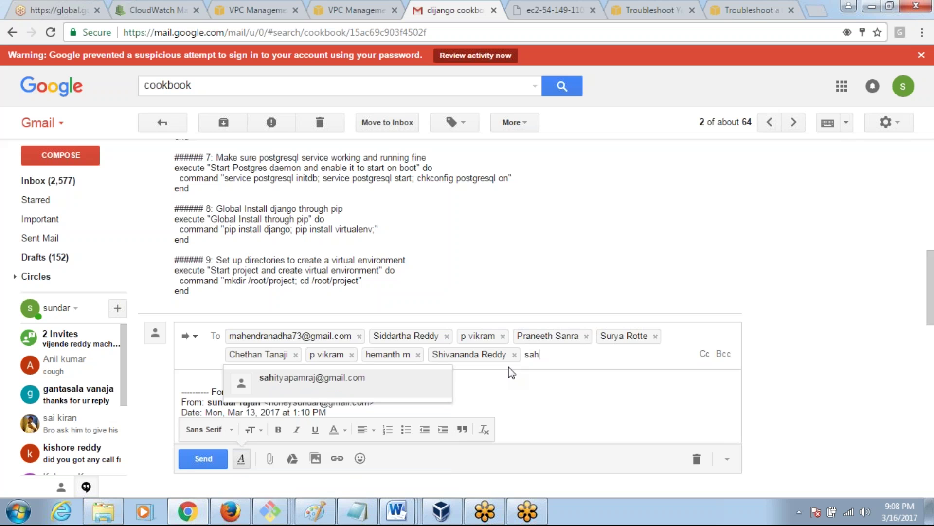
left_click(407, 379)
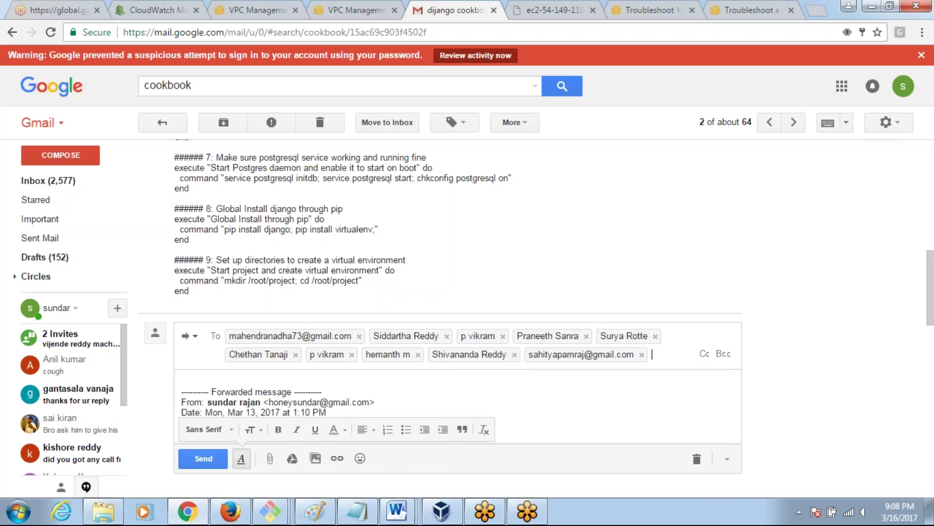
type("s")
left_click(336, 385)
type("kes")
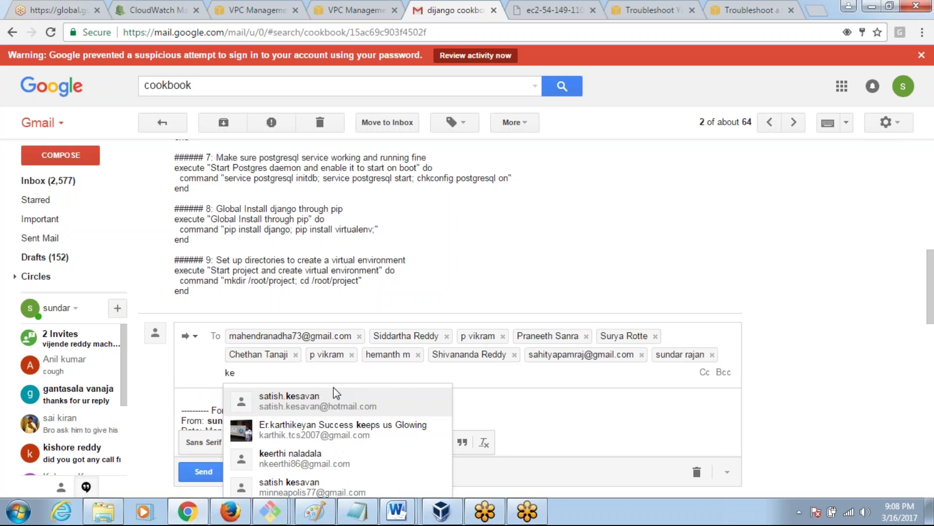
key("BackSpace")
key("BackSpace")
key("BackSpace")
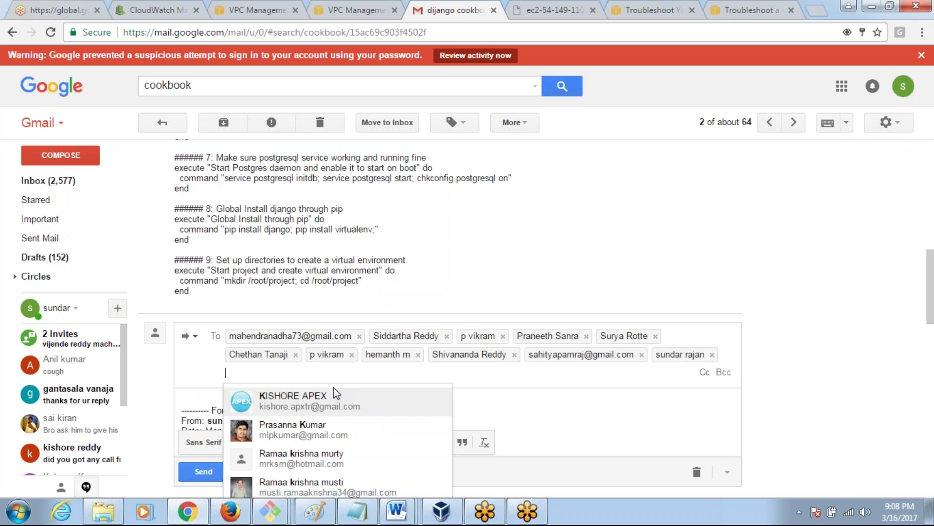
Remove the fourth recipient from the forward and add two differently named contacts from the suggestions
type("rakes")
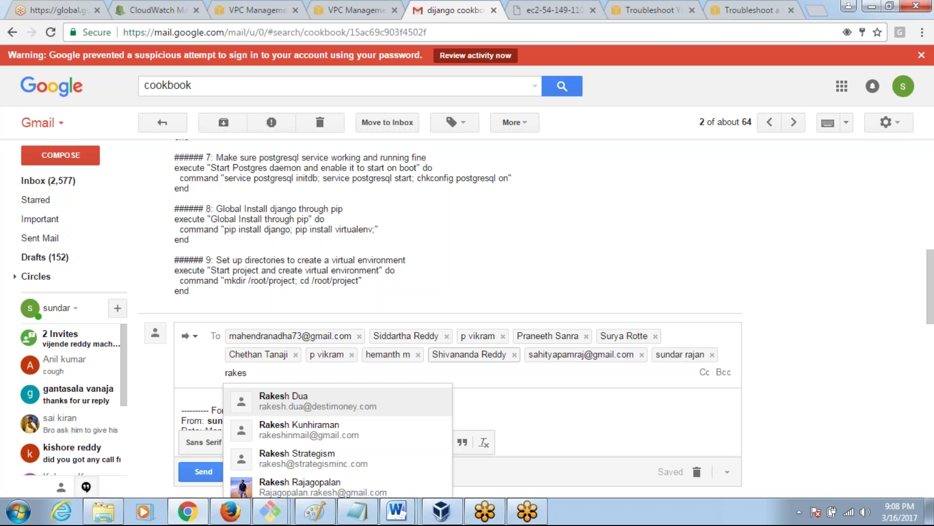
left_click(586, 336)
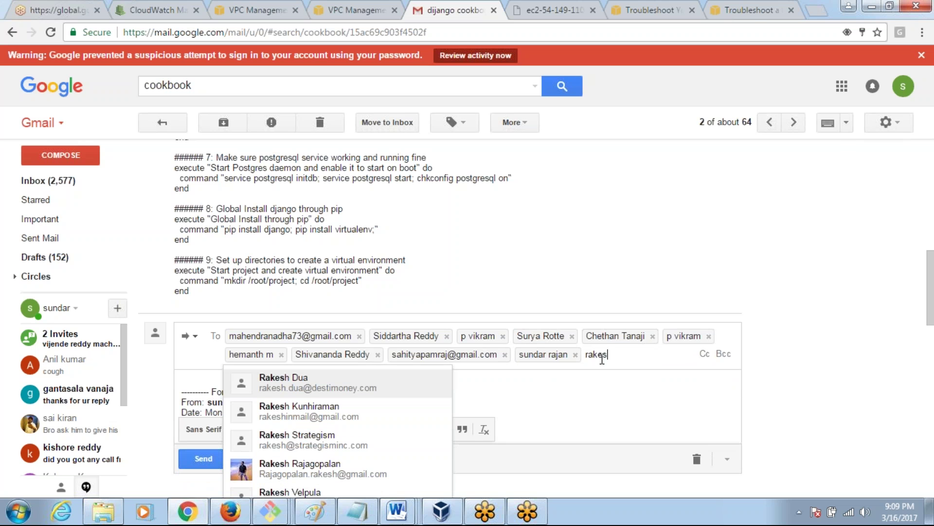
left_click(302, 384)
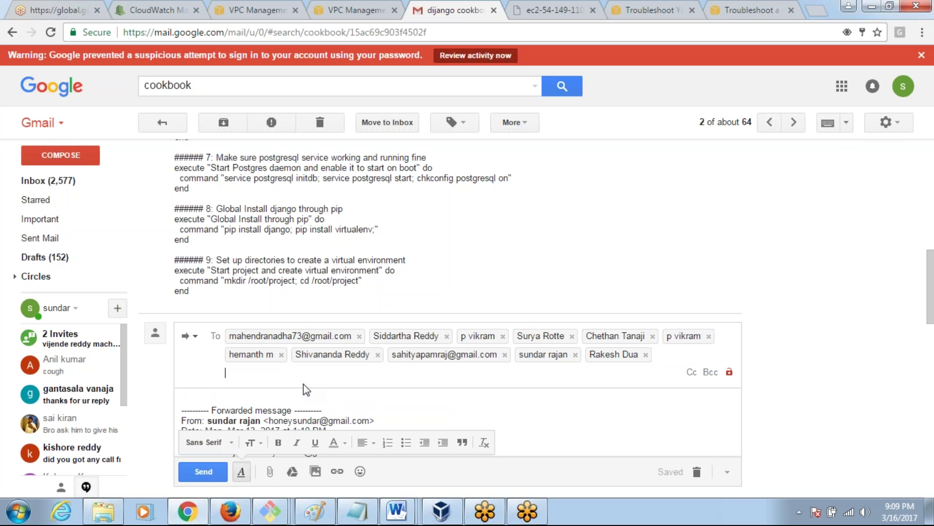
type("kira")
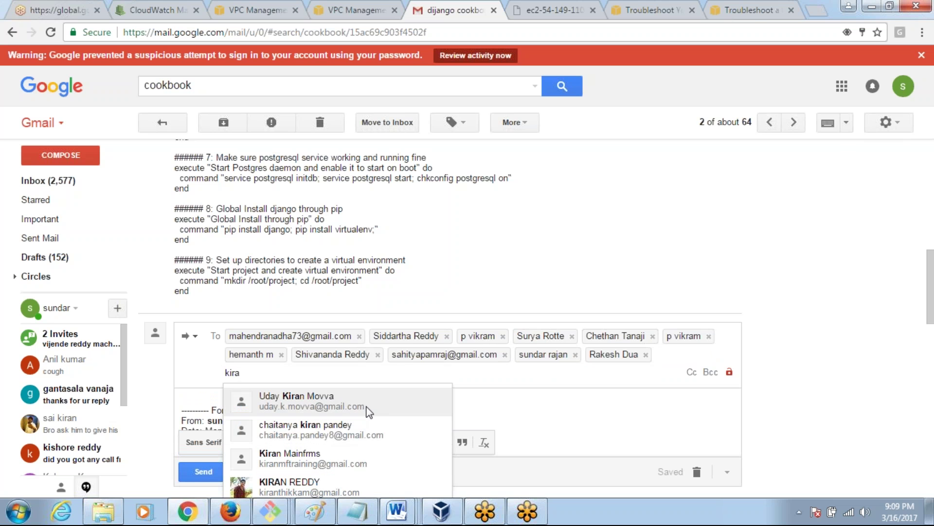
left_click(275, 486)
type("p")
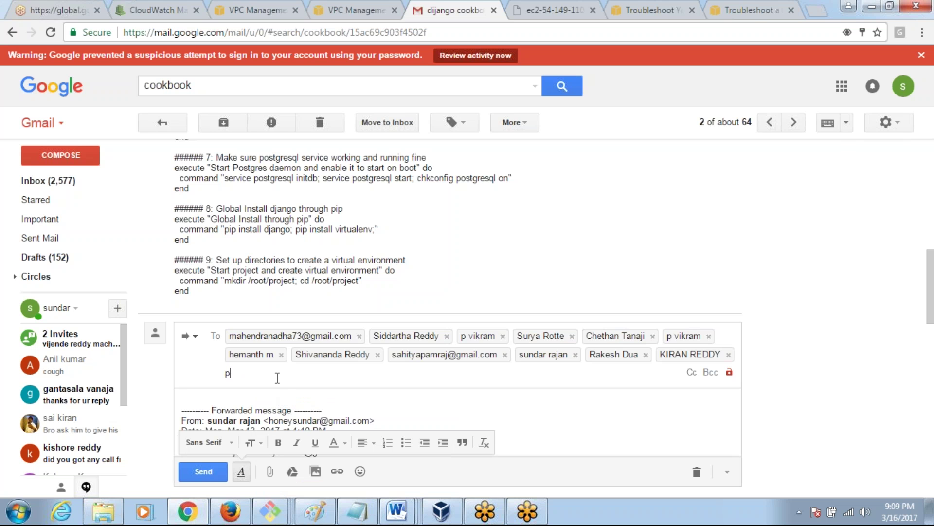
type("ra")
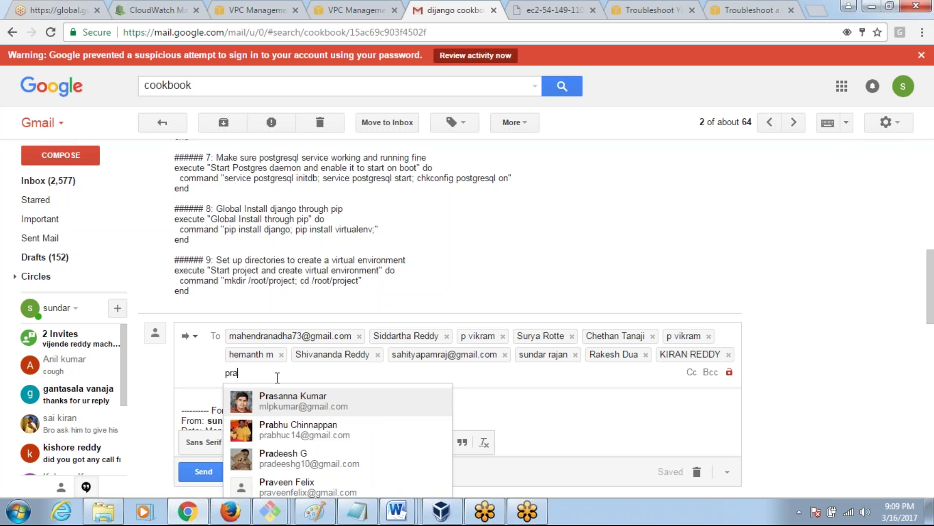
type("nee")
left_click(275, 396)
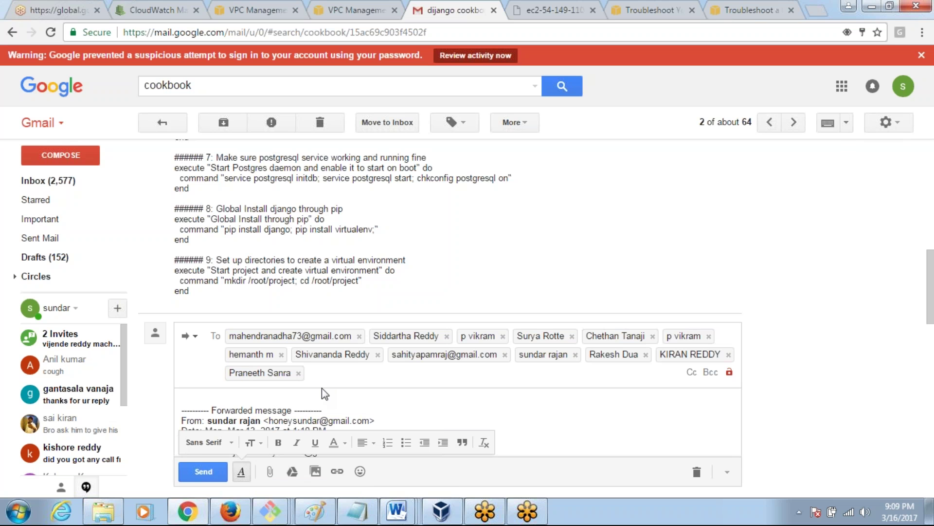
key("BackSpace")
key("BackSpace")
Add one last suggested contact to the recipients and send the forwarded cookbook message
type("p")
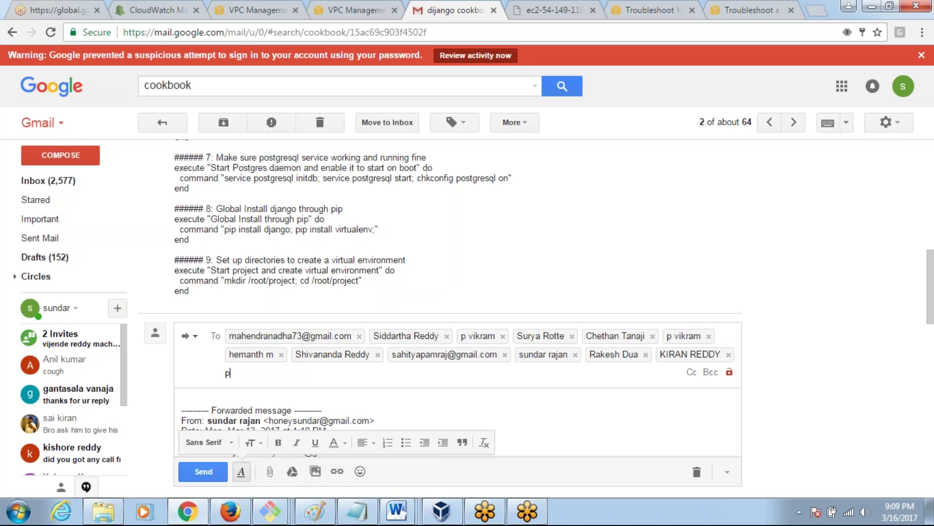
type("rani")
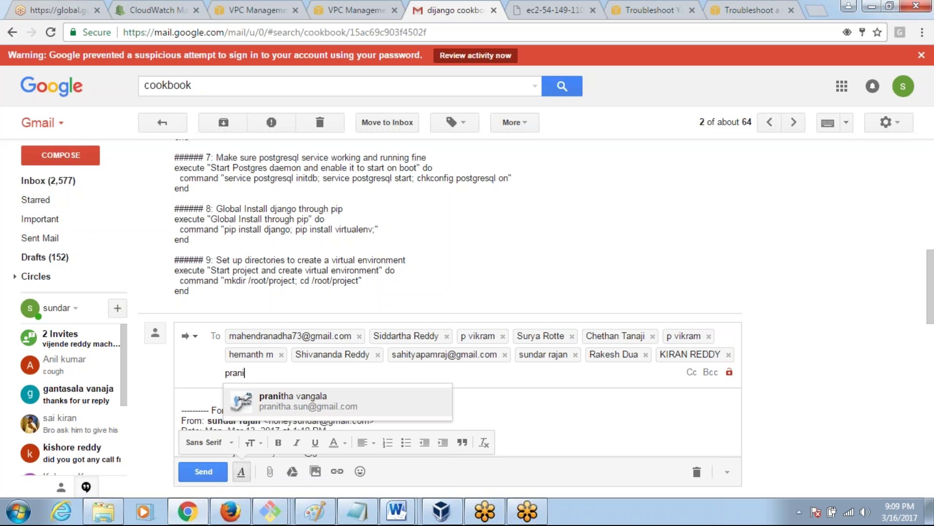
left_click(286, 405)
left_click(212, 470)
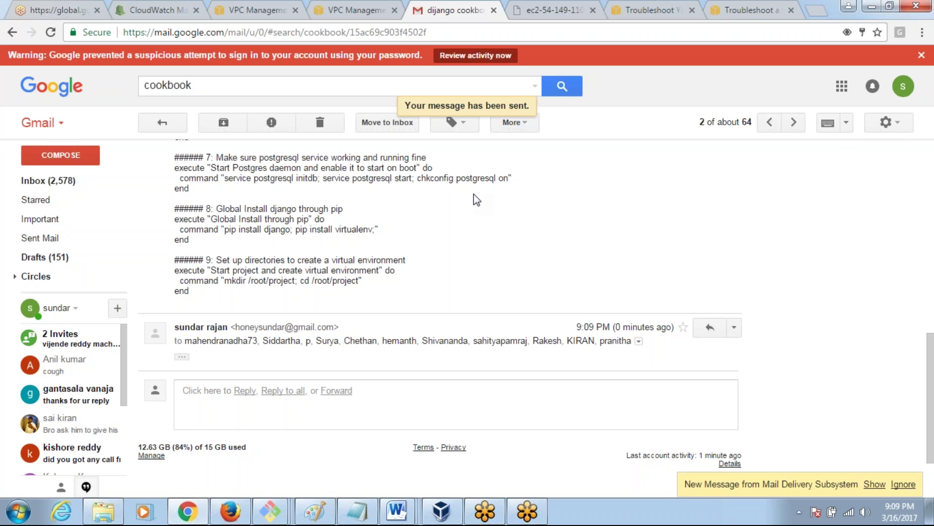
Check the newest conversation in the inbox for the mail delivery notice and return to the inbox list
left_click(69, 181)
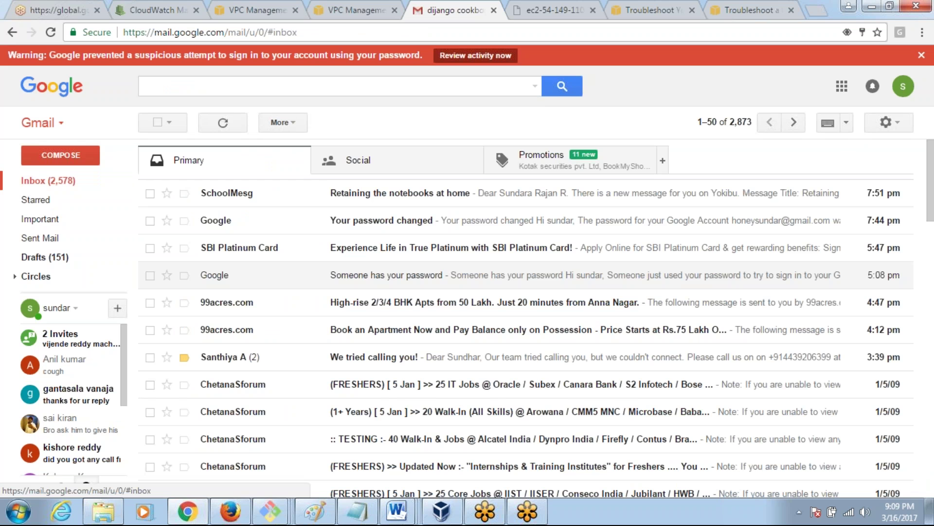
left_click(260, 195)
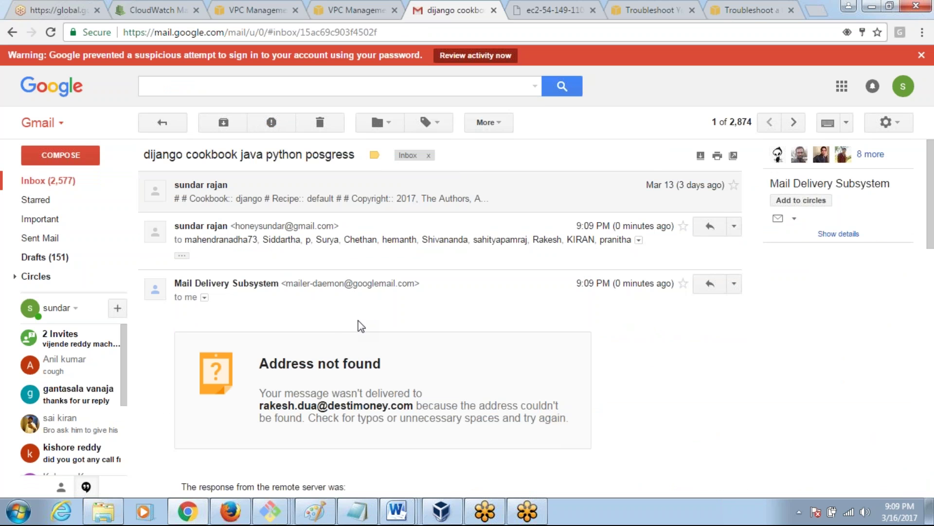
left_click(75, 183)
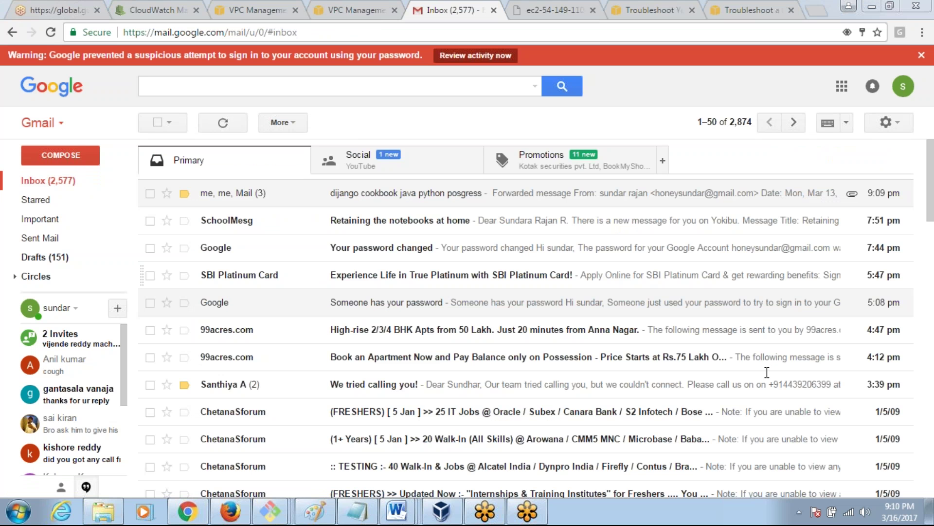
Load the Chef Manage site manage.chef.io in place of the CloudWatch page, discarding that page's unsaved changes
left_click(361, 15)
left_click(248, 10)
left_click(155, 10)
key("ctrl+shift+Tab")
left_click(160, 15)
type("ho")
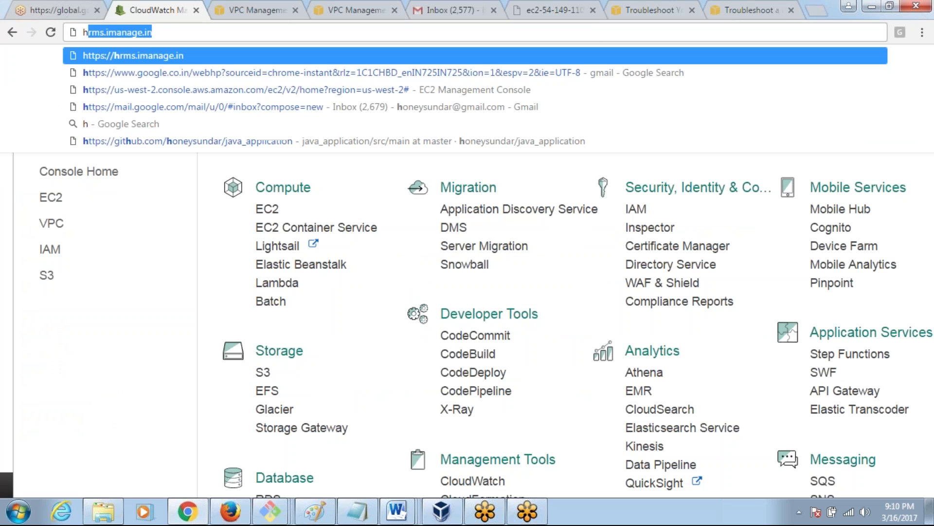
key("BackSpace")
key("BackSpace")
type("ch")
key("Down")
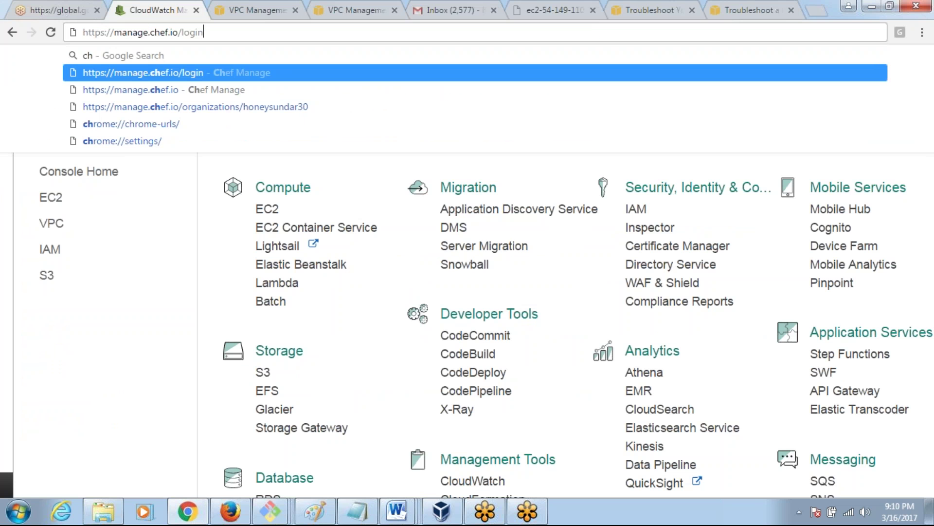
key("Return")
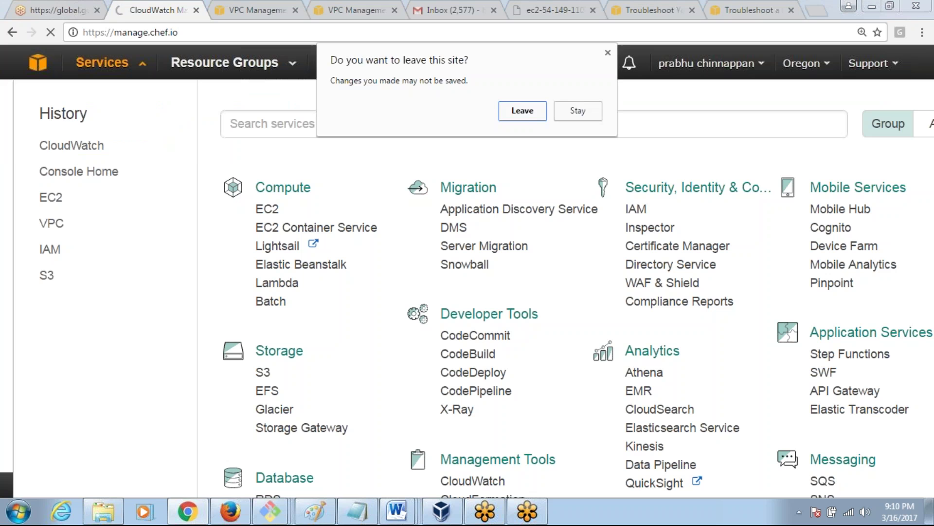
left_click(526, 113)
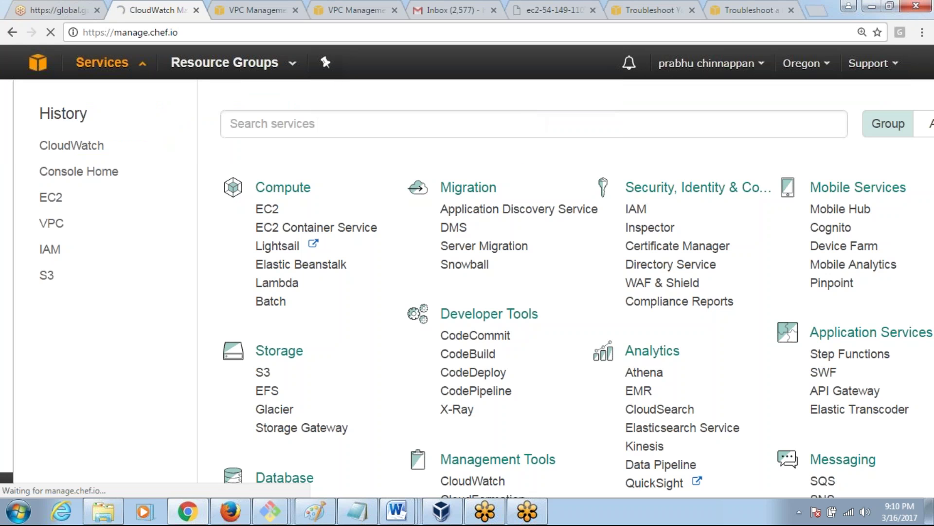
Sign in to Chef Manage with the corrected username and the account password
left_click(274, 156)
key("BackSpace")
key("BackSpace")
type("24")
left_click_drag(260, 205, 168, 208)
key("BackSpace")
type("*********")
key("Return")
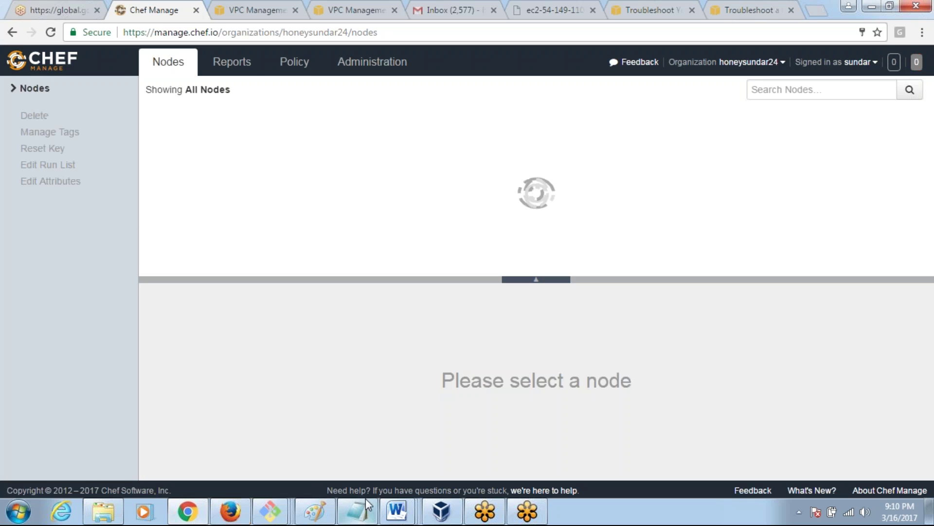
Switch to Notepad and replace all the Dev ops notes with the heading "Policy :"
left_click(359, 513)
key("ctrl+a")
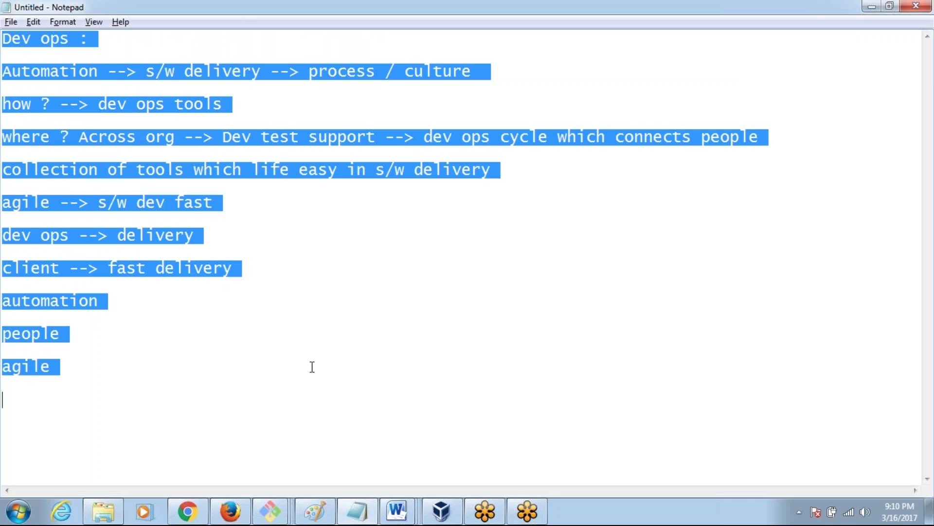
type("Ploucy")
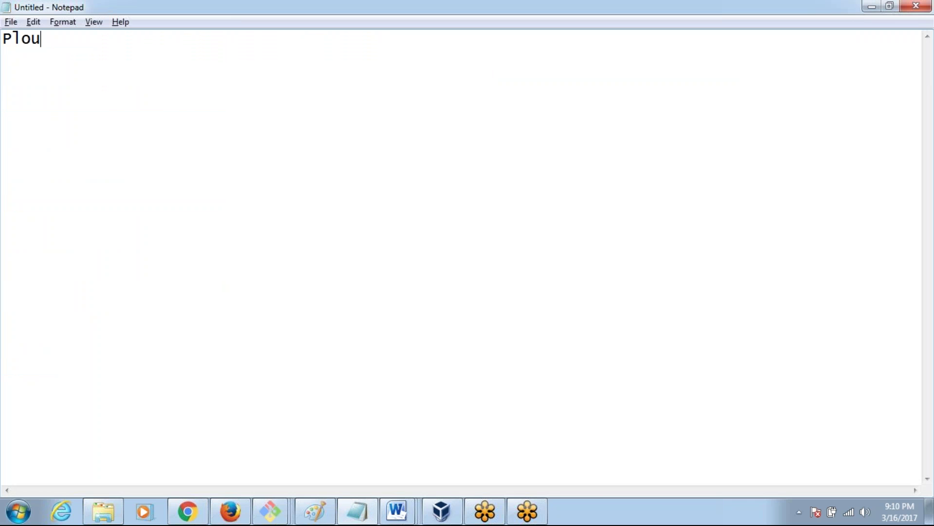
key("BackSpace")
key("BackSpace")
key("BackSpace")
key("BackSpace")
key("BackSpace")
type("olicy :")
key("Return")
key("Return")
List "Roles" and "Evironments" under the Policy heading, separated by a blank line
type("Role")
key("BackSpace")
type("s")
key("Return")
key("Return")
type("Evni")
key("BackSpace")
key("BackSpace")
key("BackSpace")
type("ironments")
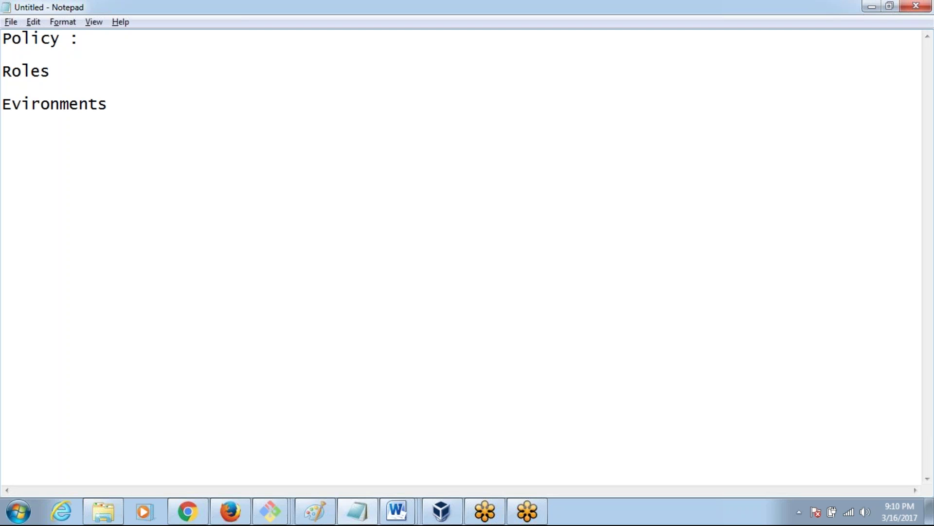
Add the entries "attributes --> ohai" and "data bags" to the end of the policy list
key("Return")
type("attributes ")
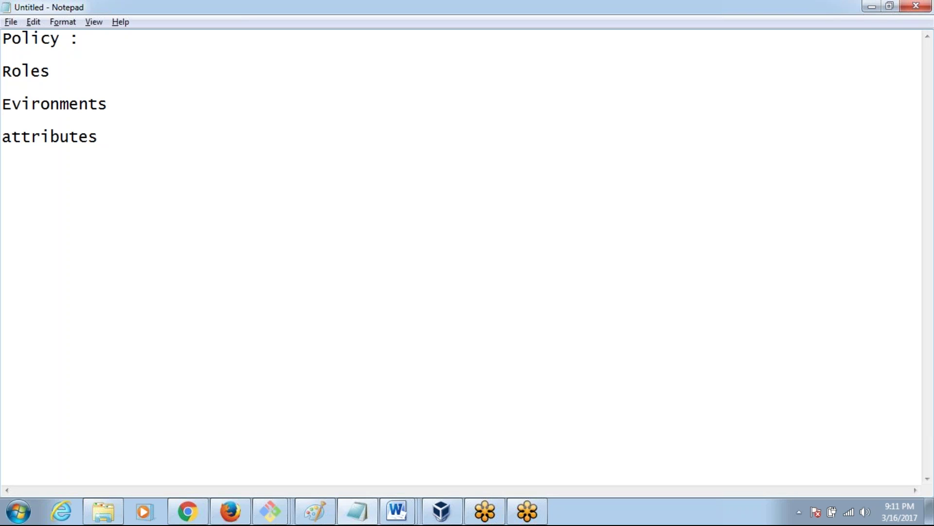
type("--> ohai")
key("Return")
key("Return")
type("data")
type(" basg")
key("BackSpace")
type("gs")
Append the arrow "-->" after "Roles" in the policy list
left_click(3, 153)
left_click(2, 120)
left_click(2, 71)
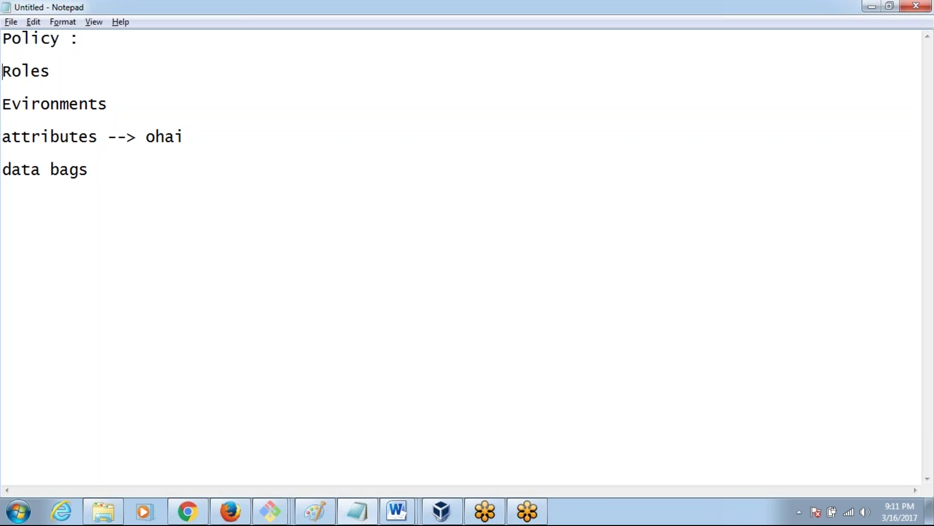
key("Right")
key("Right")
key("Right")
key("Right")
key("Right")
type("-->")
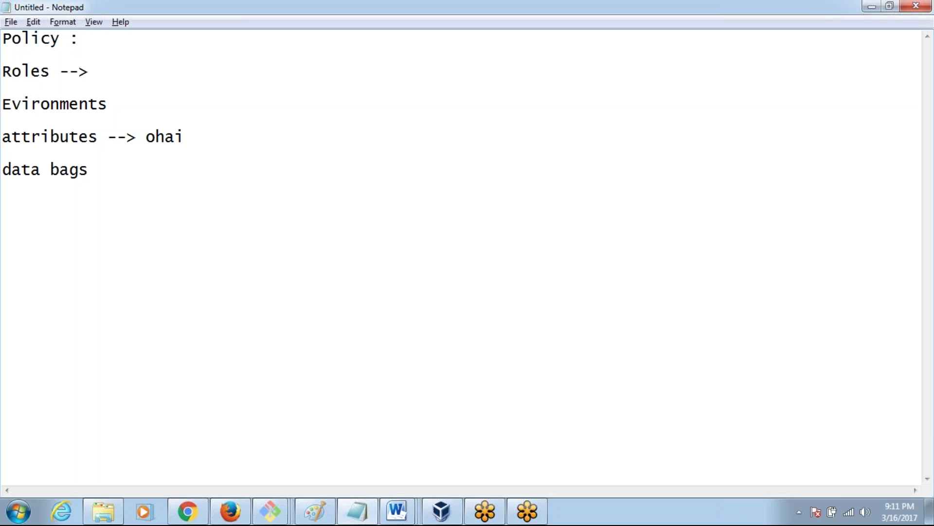
Add the entry "web server --> sever" on its own line below the Roles heading
key("Return")
key("Return")
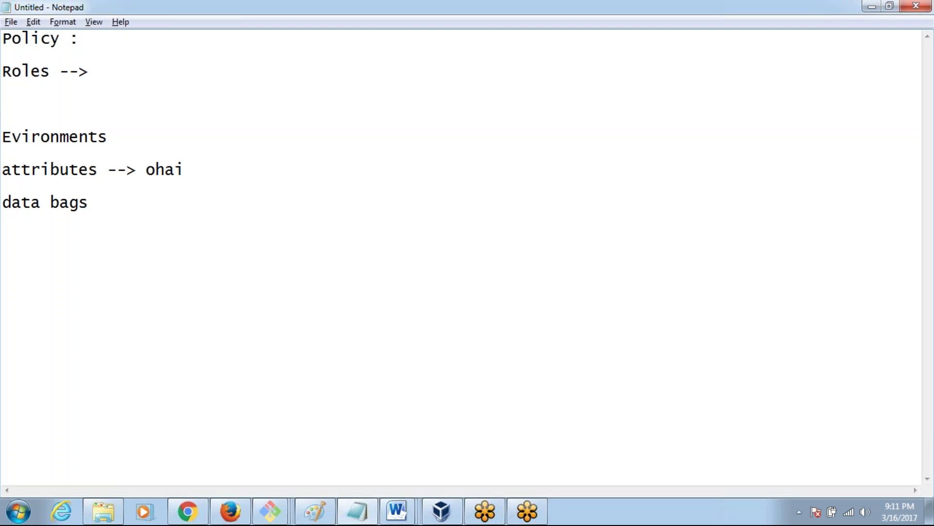
type("coo")
key("BackSpace")
key("BackSpace")
key("BackSpace")
type("seb")
key("BackSpace")
key("BackSpace")
key("BackSpace")
type("web server --> sever")
key("Return")
key("Return")
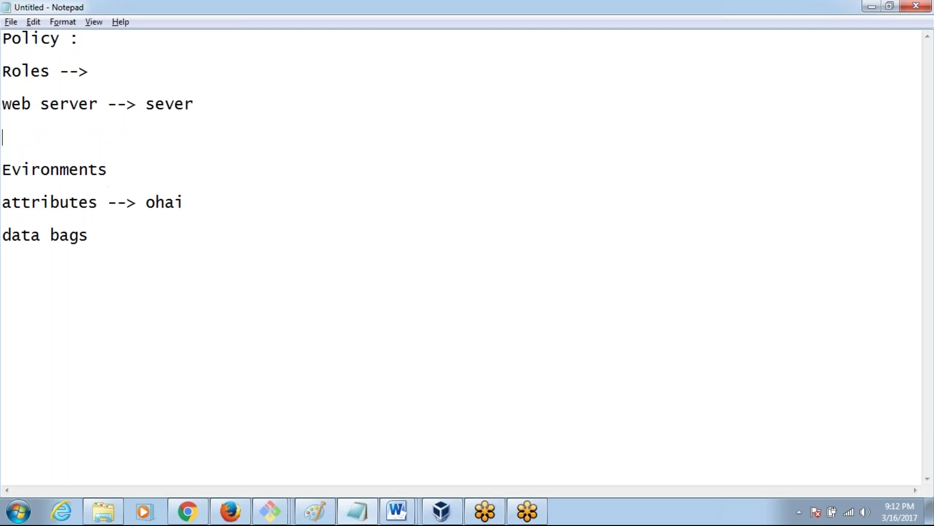
List "java" and "python" below the web server entry, separated by a blank line
type("java")
key("Return")
key("Return")
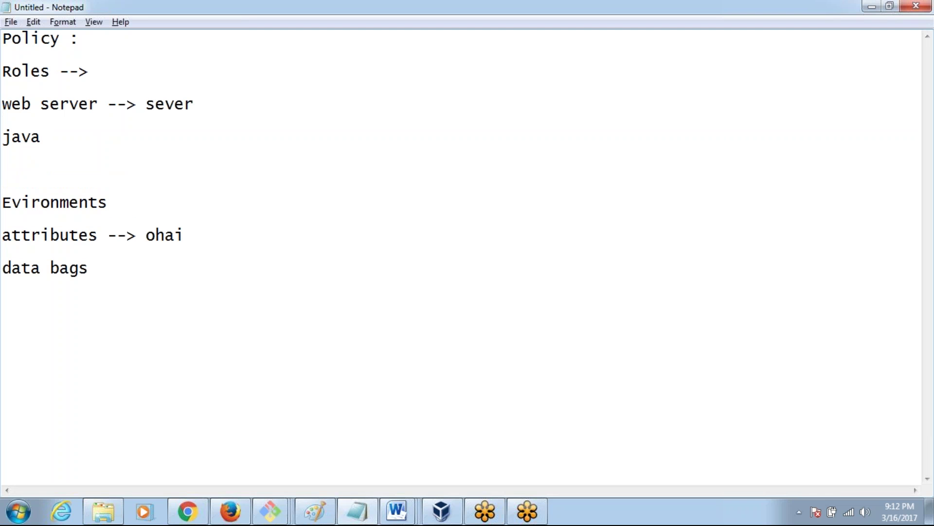
type("phto")
type("n")
key("BackSpace")
key("BackSpace")
key("BackSpace")
key("BackSpace")
type("ython")
key("Return")
key("Return")
Continue the web server list with "apche", "tomcat" and "openssl" on separate lines
type("apchen")
key("BackSpace")
key("Return")
key("Return")
type("tomcat")
key("Return")
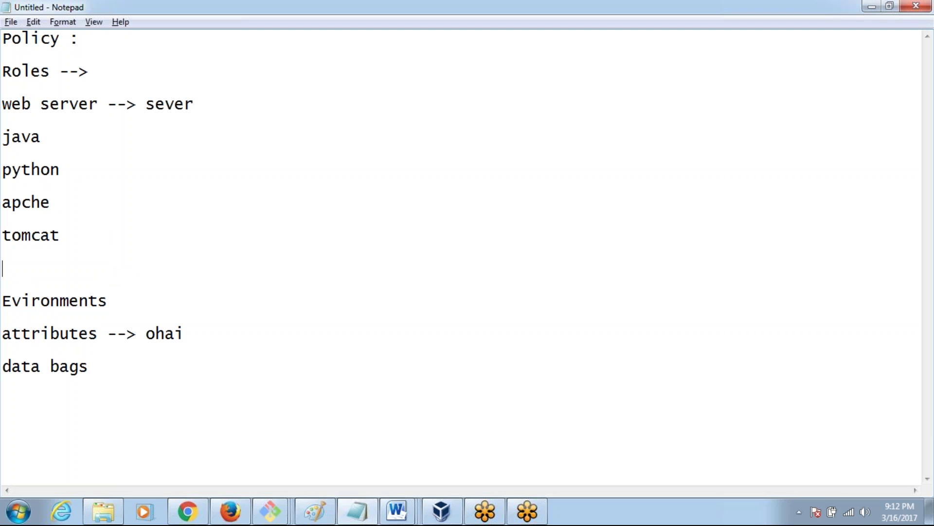
type("opensll")
key("Return")
key("BackSpace")
key("BackSpace")
key("BackSpace")
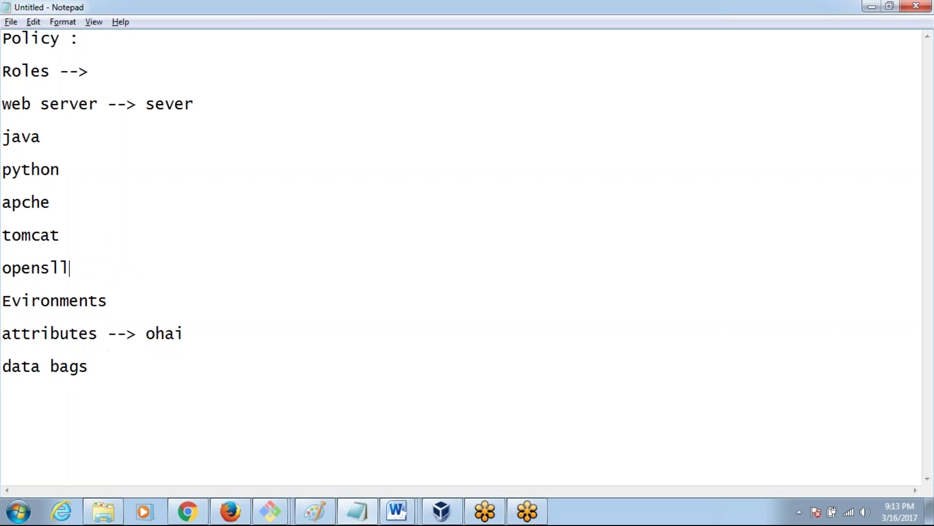
type("sl")
key("Return")
Add the line "application" below "openssl" in the web server list
type("ap")
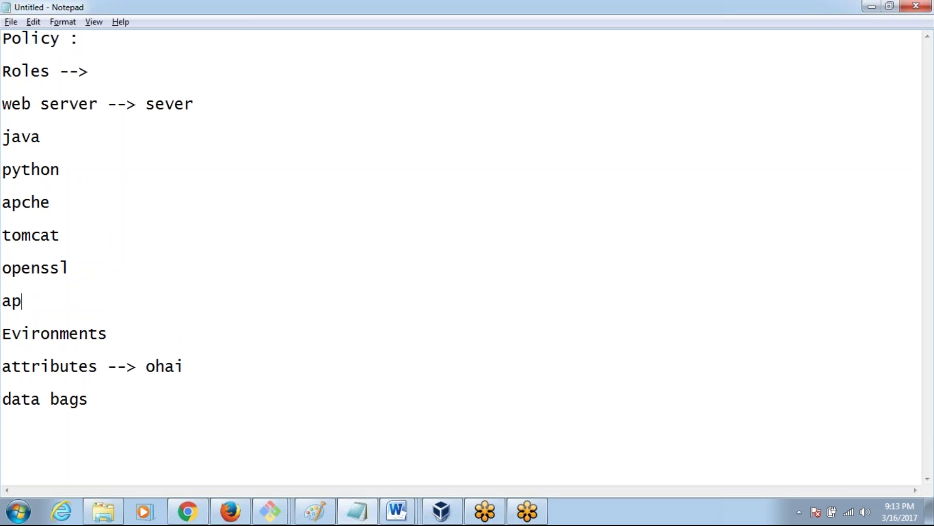
type("plrication")
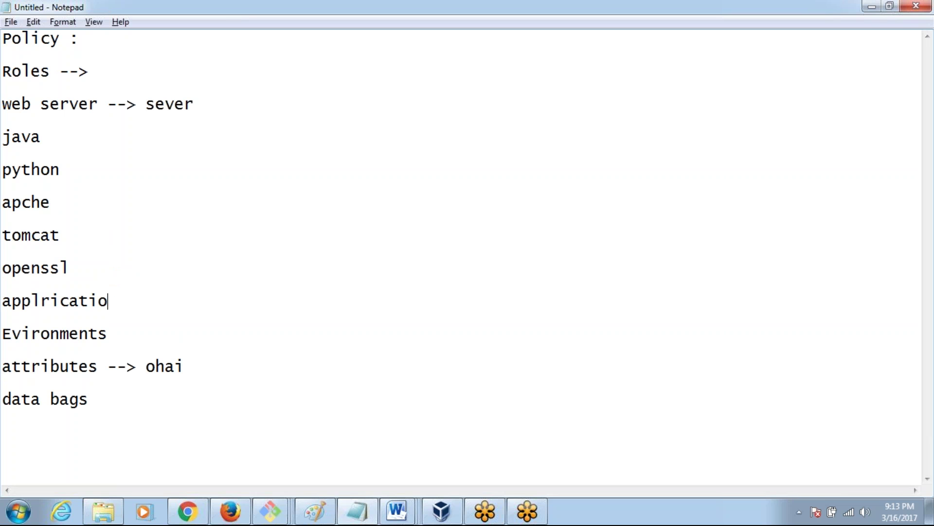
key("Left")
key("Left")
key("Left")
key("Left")
key("Left")
key("Left")
key("Left")
key("BackSpace")
Highlight the web server entries, starting from the "web server --> sever" line and extending downward
key("Up")
key("Up")
key("Up")
key("Up")
key("Up")
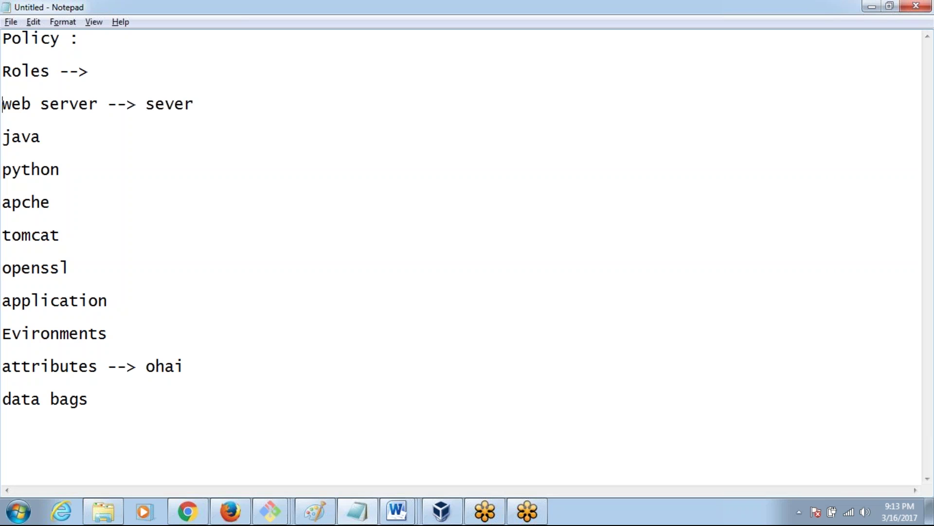
key("shift+Down")
key("shift+Down")
key("shift+Down")
key("shift+Down")
key("shift+Down")
key("shift+Down")
key("shift+Down")
key("shift+Down")
key("shift+Down")
Remove the "application" line from the end of the web server list
key("Right")
key("Down")
key("Down")
key("Right")
key("Right")
key("Right")
key("Right")
key("Right")
key("Right")
key("Right")
key("Right")
key("BackSpace")
key("BackSpace")
key("BackSpace")
key("BackSpace")
key("BackSpace")
key("BackSpace")
key("BackSpace")
key("BackSpace")
key("BackSpace")
key("BackSpace")
key("BackSpace")
key("BackSpace")
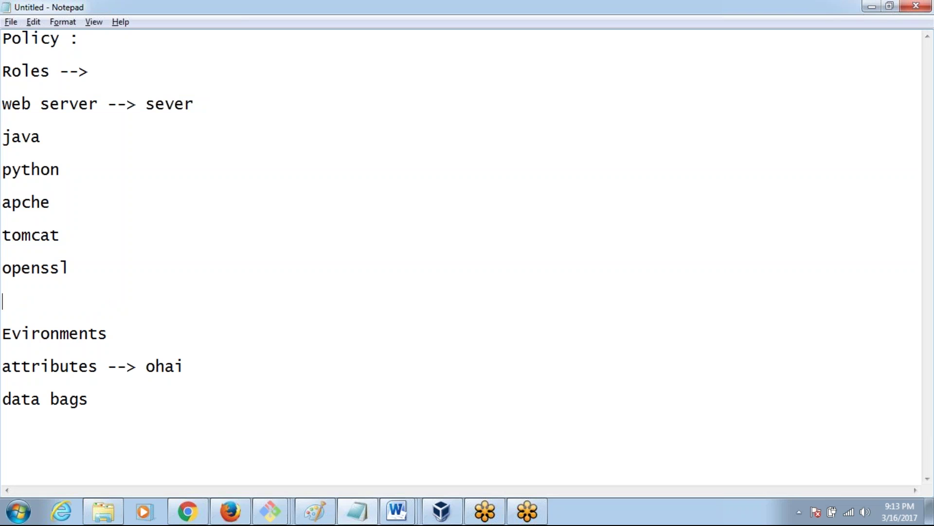
key("BackSpace")
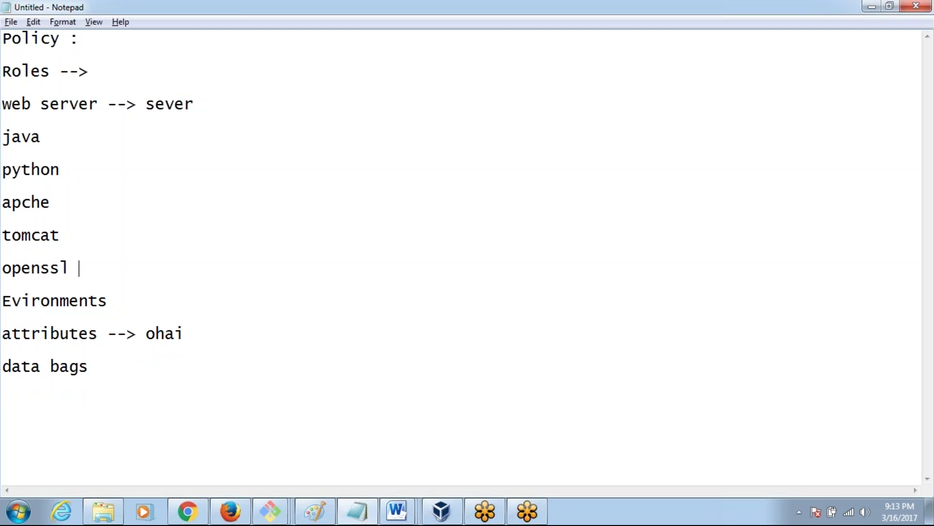
Highlight the whole web server block from "openssl" up to the "web server --> sever" line
key("shift+Up")
key("shift+Up")
key("shift+Up")
key("shift+Up")
key("shift+Up")
key("shift+Up")
key("shift+Up")
key("shift+Up")
key("shift+Up")
key("shift+Up")
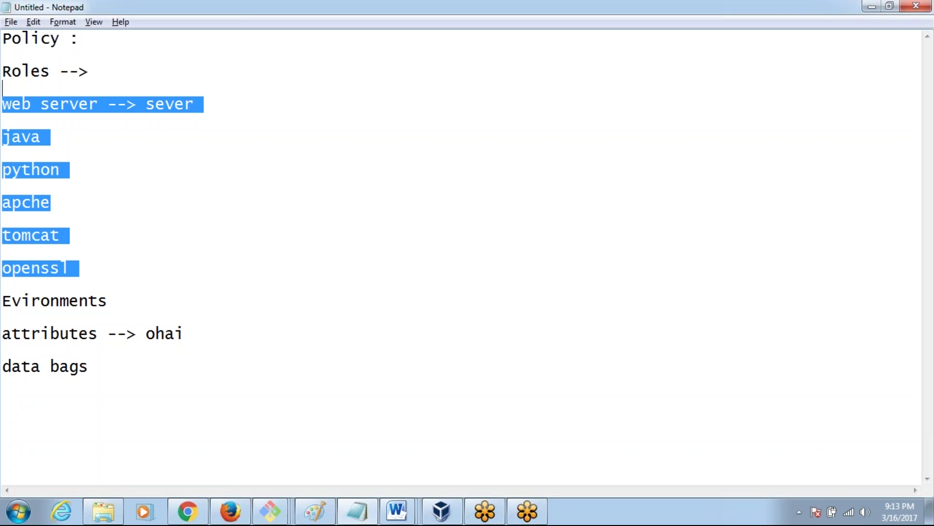
Append "all cookbooks" after the arrow on the Roles line
left_click(122, 73)
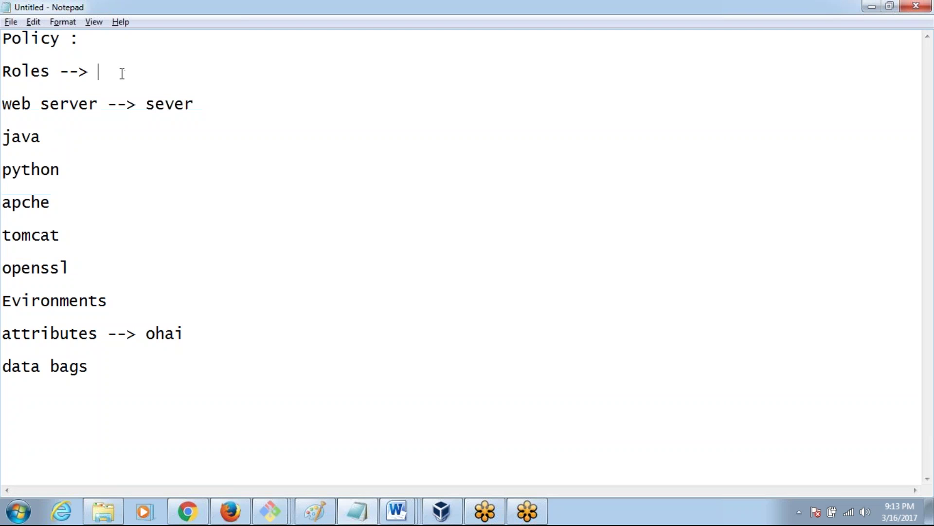
type("all cookboks")
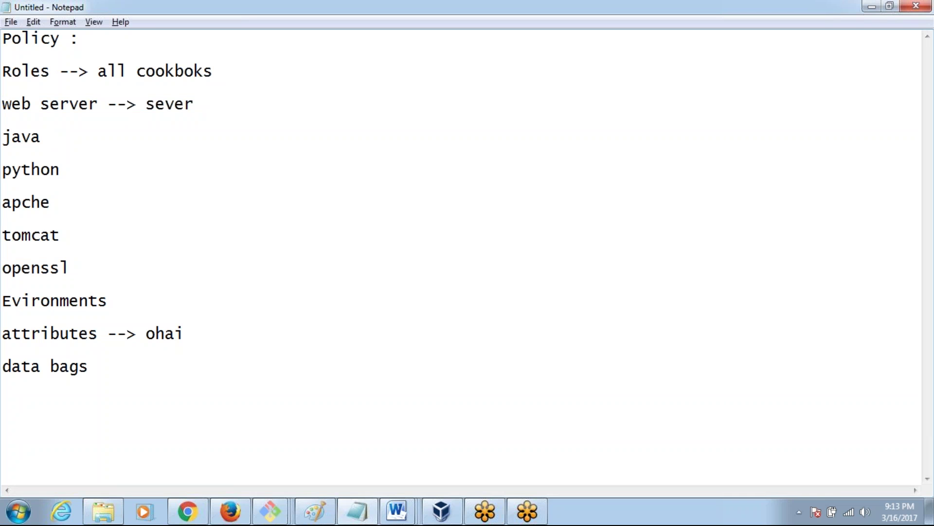
key("Left")
key("Left")
key("Left")
type("0")
key("BackSpace")
type("o")
Extend the Roles line with "multiple cookbooks --> role --> all cookbook"
key("Right")
key("Right")
key("Right")
type("to")
key("BackSpace")
key("BackSpace")
key("BackSpace")
type("mu")
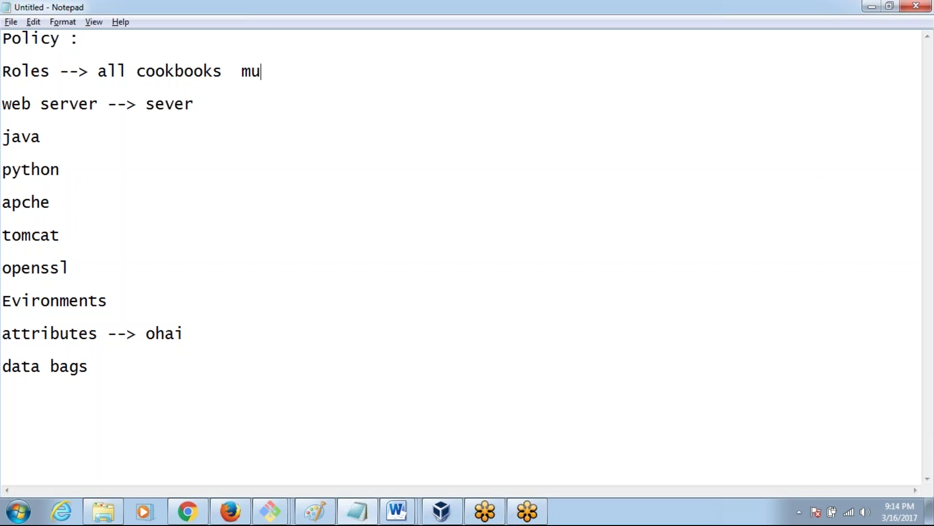
type("ltiple cook")
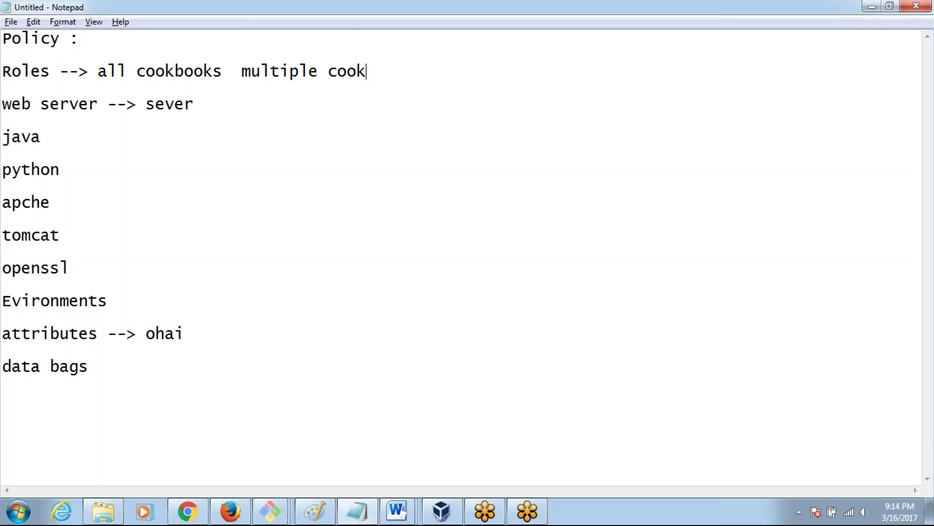
type("books --> r")
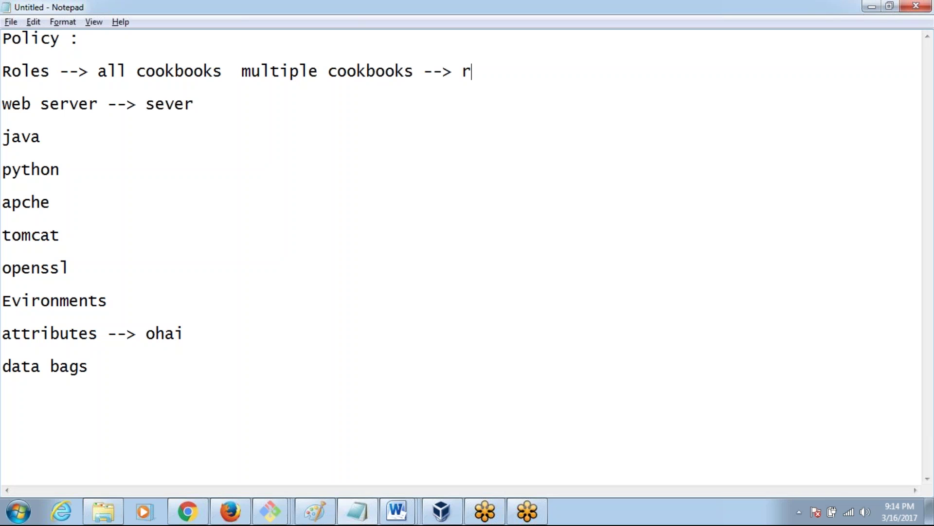
type("o;e")
key("BackSpace")
key("BackSpace")
key("BackSpace")
type("le --> all cookbook")
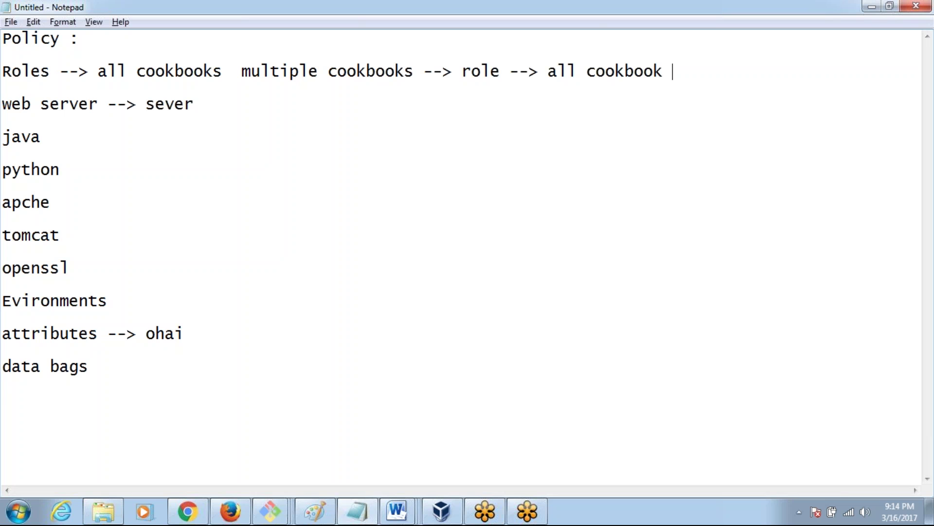
Insert the line "roles --> bootstap" between the Roles line and the web server entry
key("Return")
key("Return")
key("Return")
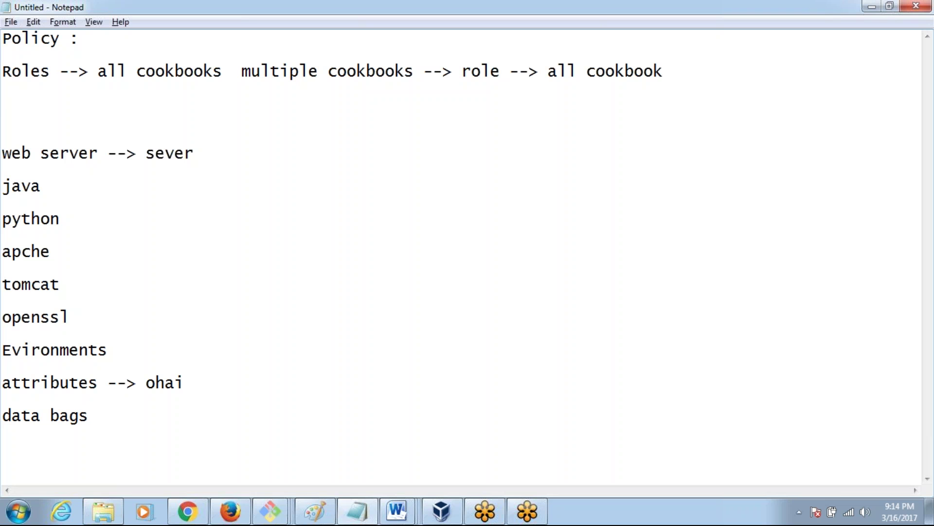
type("roles --> boot")
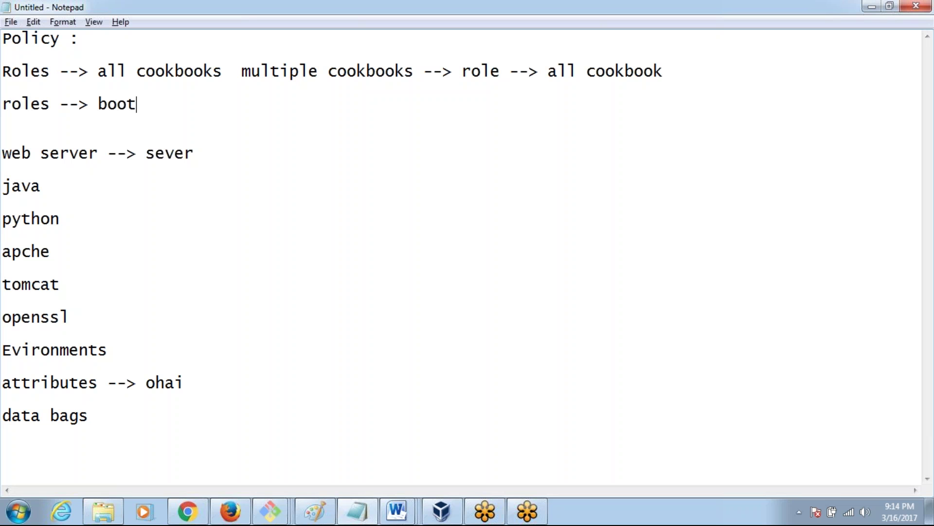
type("stap")
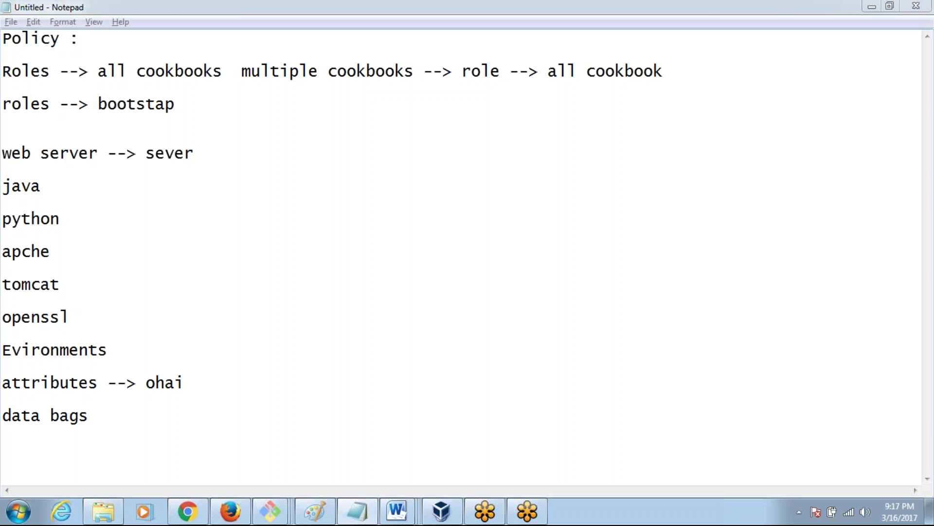
Switch to Chef Manage in Chrome and show the details of the web_server role under Policy
left_click(188, 511)
left_click(291, 62)
left_click(30, 113)
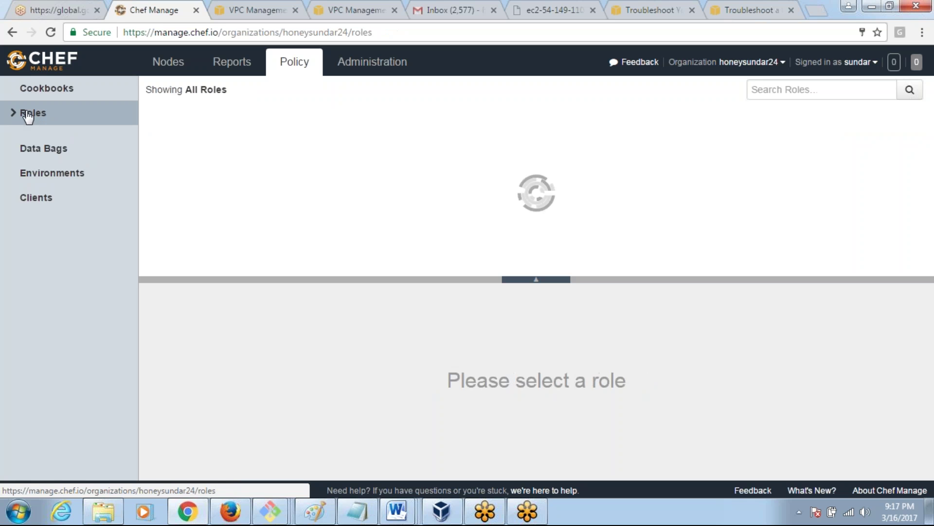
left_click(199, 136)
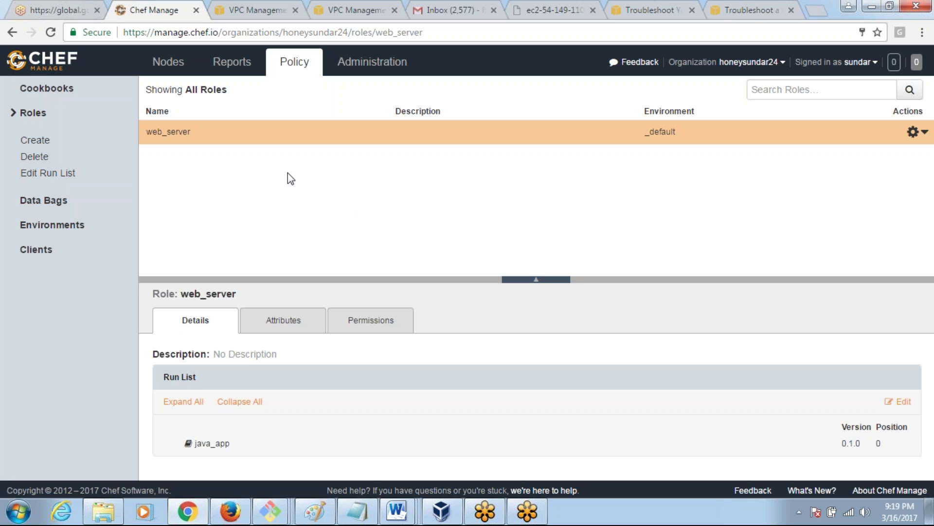
Delete the web_server role and dismiss the deletion dialog
left_click(924, 133)
left_click(846, 159)
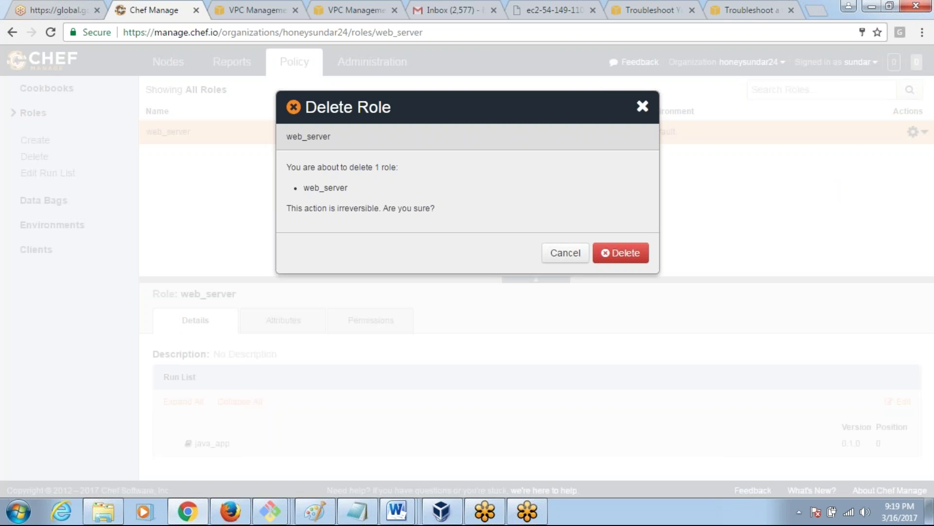
left_click(626, 252)
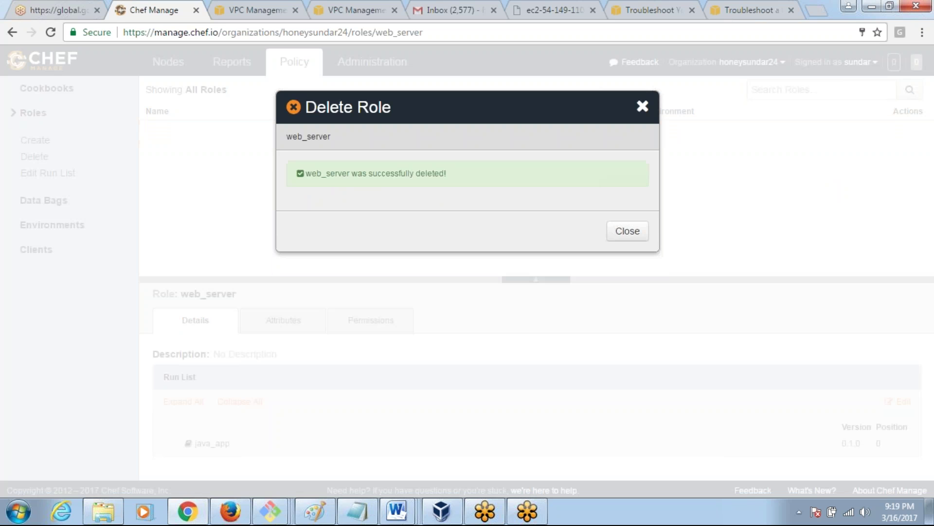
left_click(626, 235)
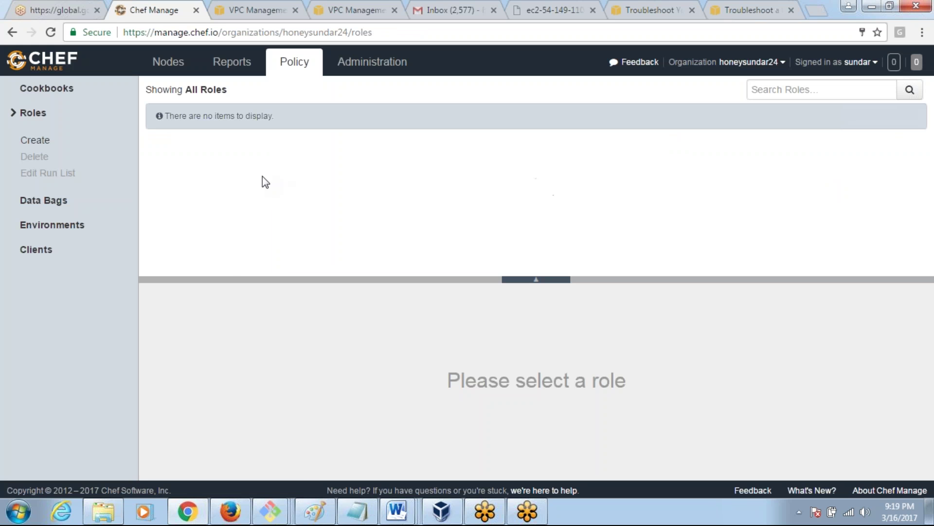
Start a new role named "webserver" with the description "sra"
left_click(45, 143)
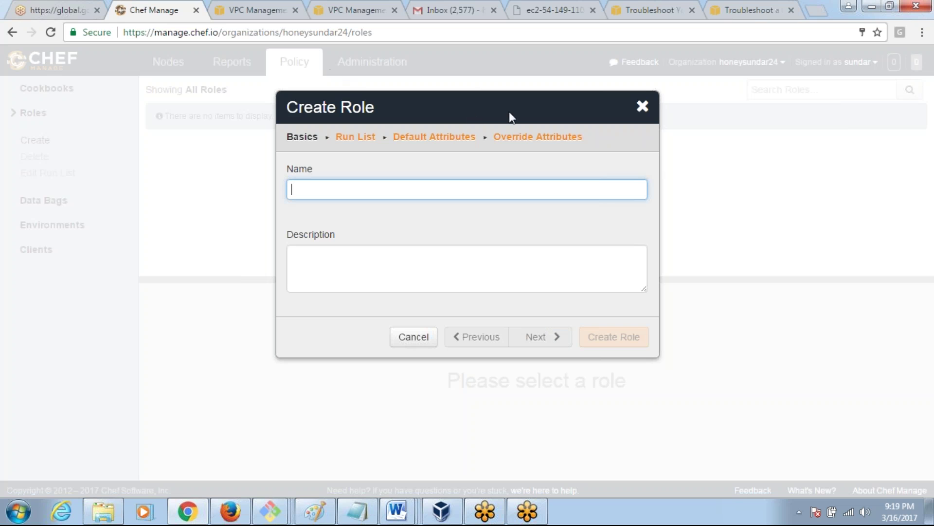
left_click(642, 106)
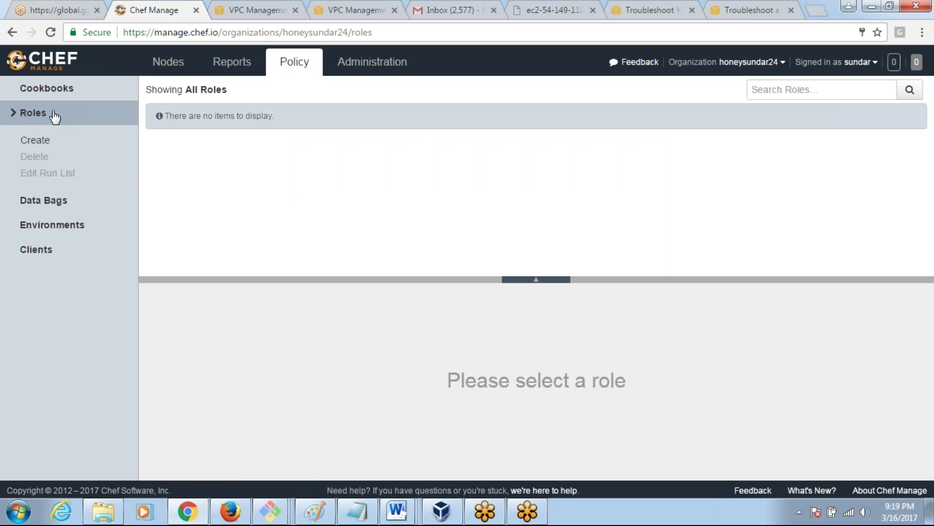
left_click(34, 141)
left_click(376, 185)
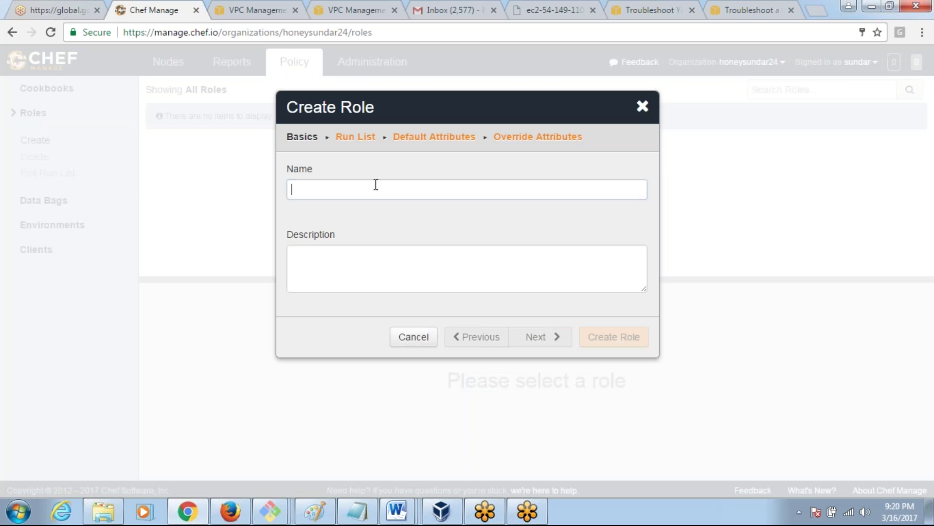
type("webserver")
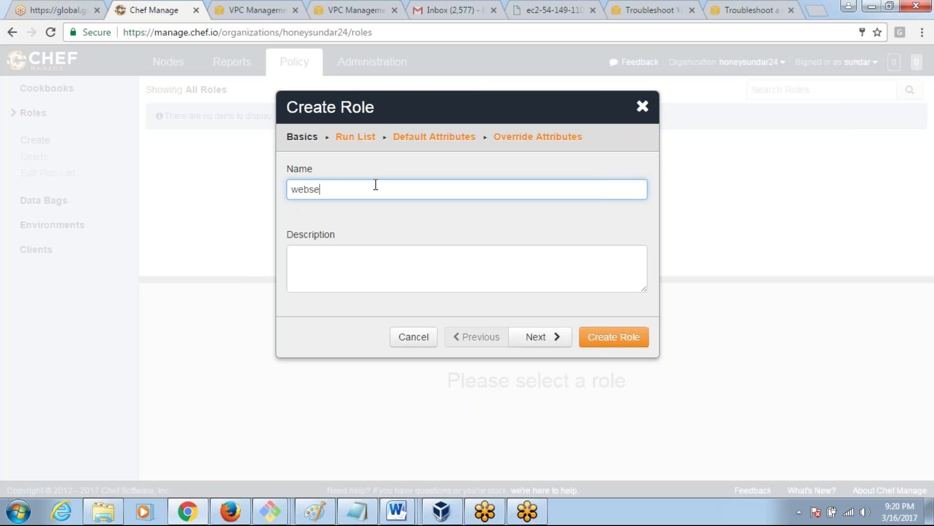
left_click(318, 262)
type("sra")
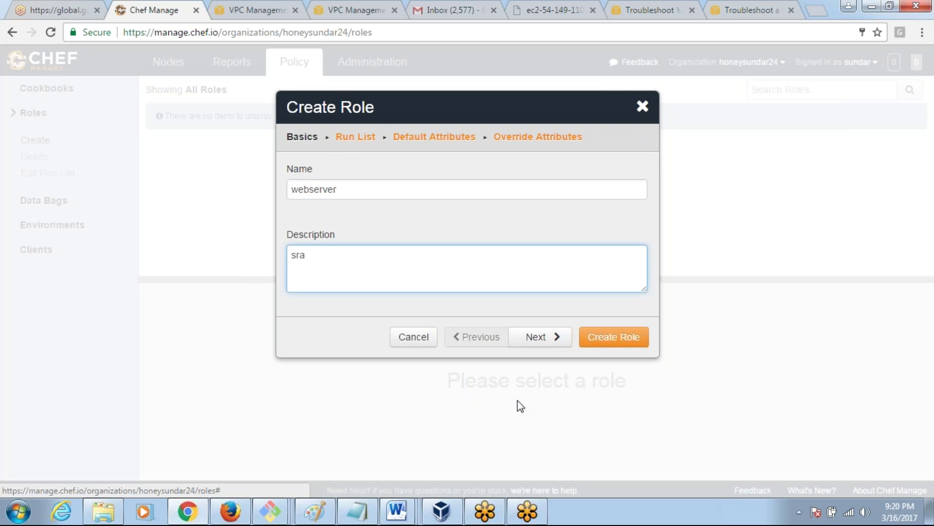
Put jenkins::java and java_app in the new role's run list and create the role
left_click(536, 341)
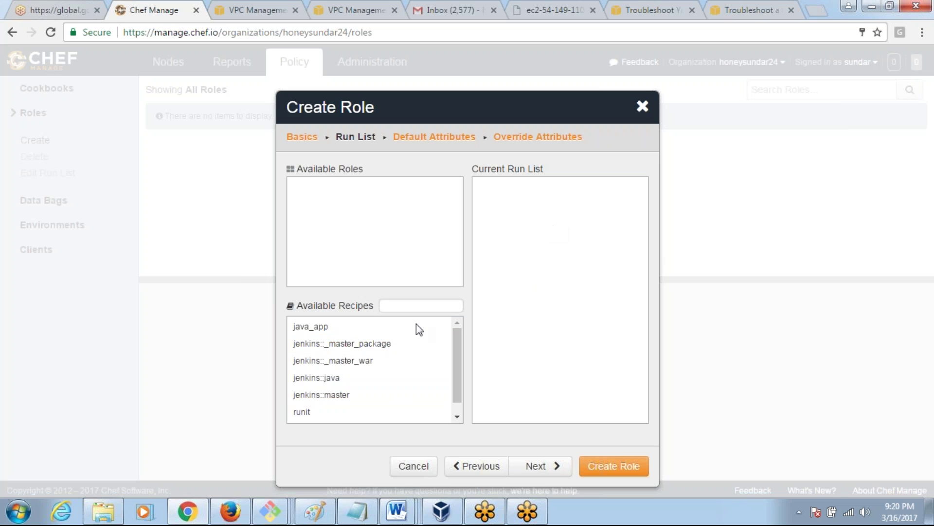
left_click_drag(334, 384, 538, 246)
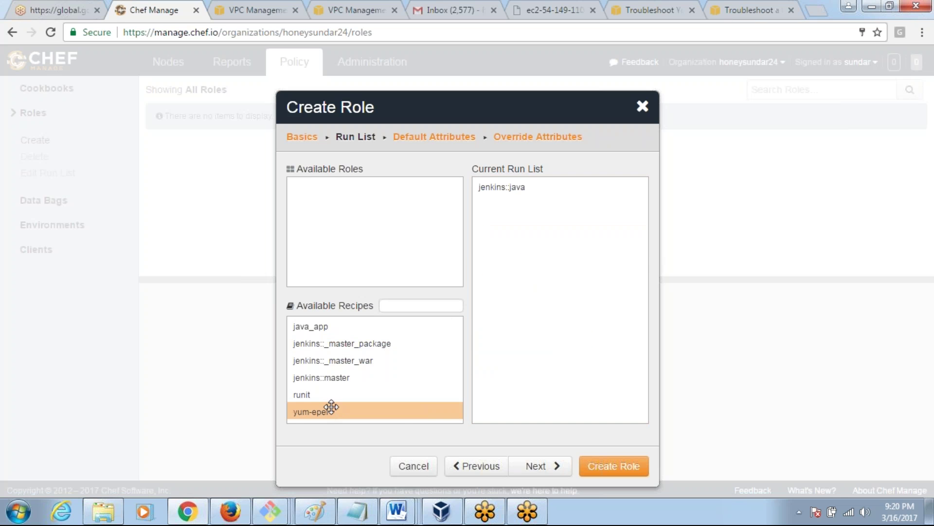
left_click_drag(342, 332, 516, 251)
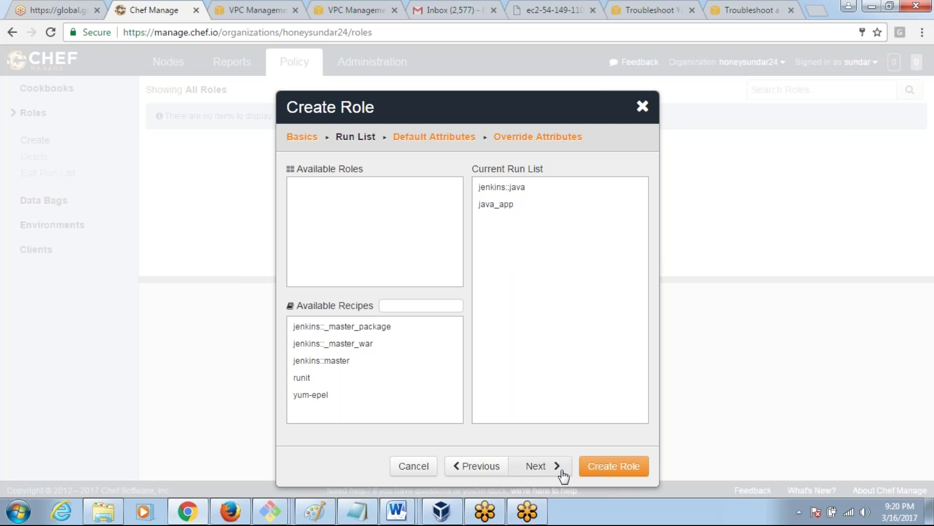
left_click(606, 473)
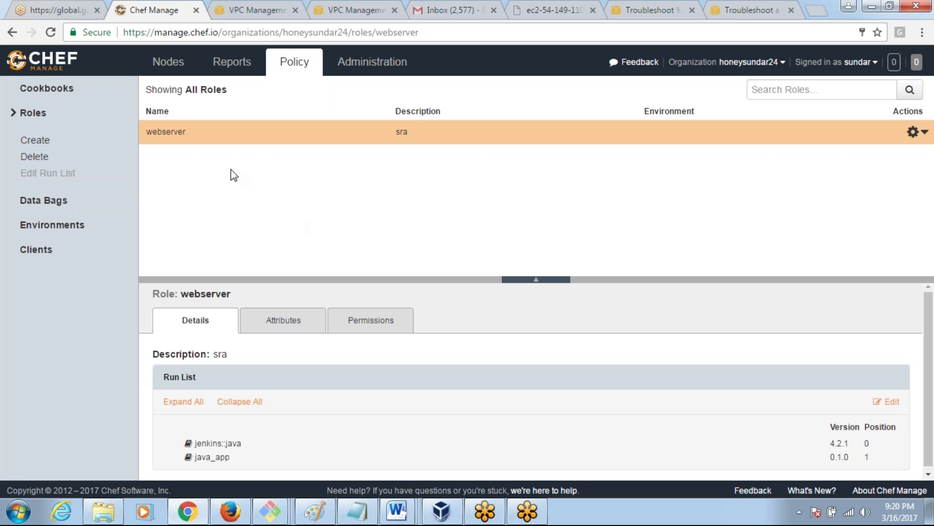
Replace web_server with the webserver role in the run list of node demo_sra_1 and save the run list
left_click(180, 73)
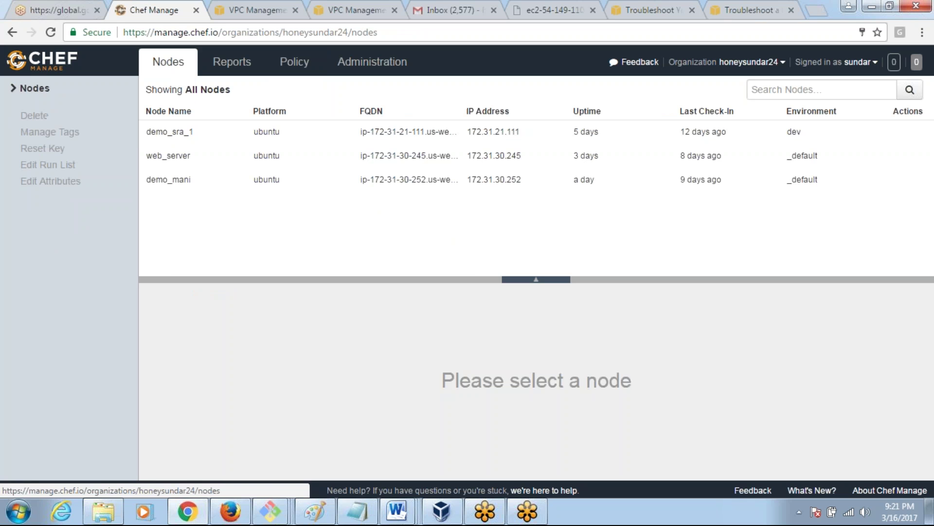
left_click(222, 140)
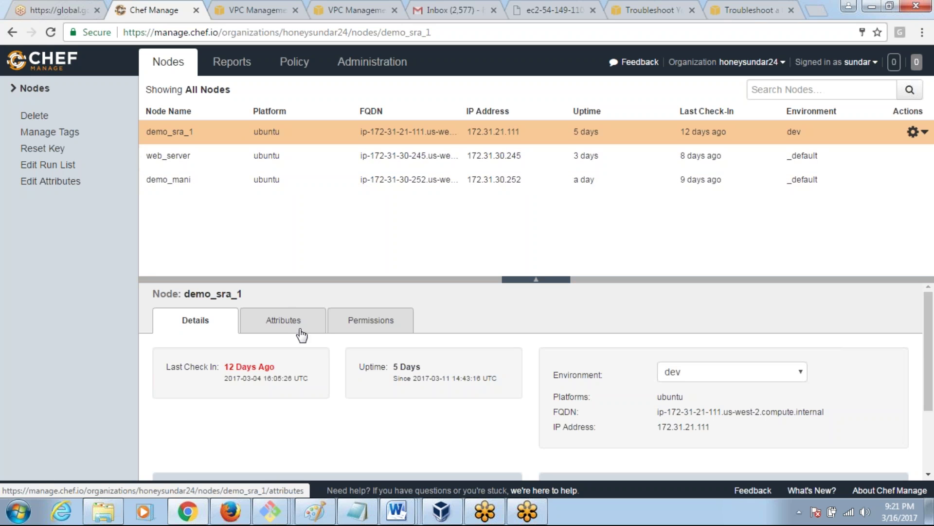
left_click(67, 167)
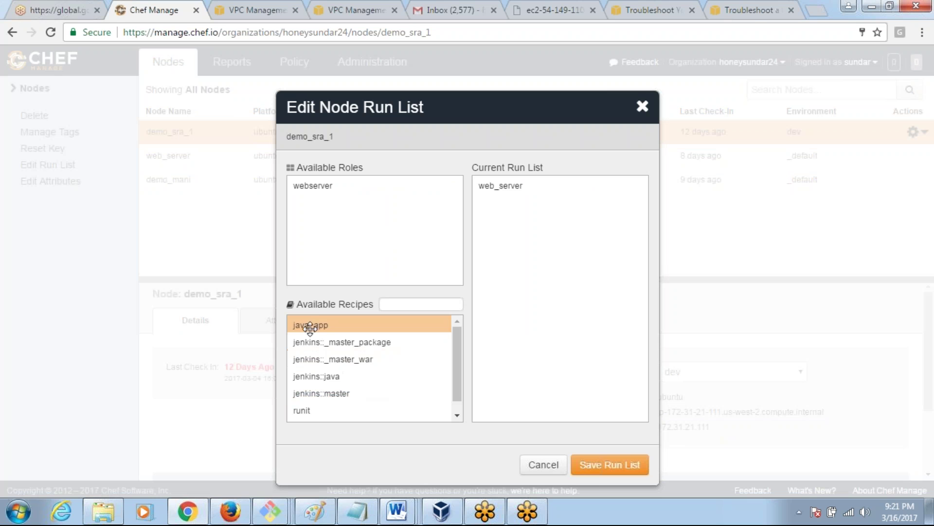
left_click_drag(516, 192, 372, 342)
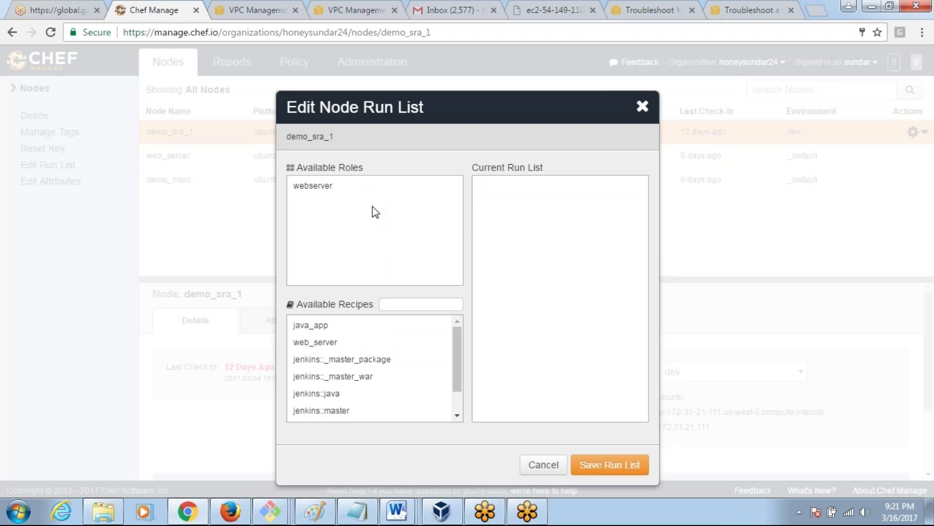
left_click_drag(313, 183, 510, 243)
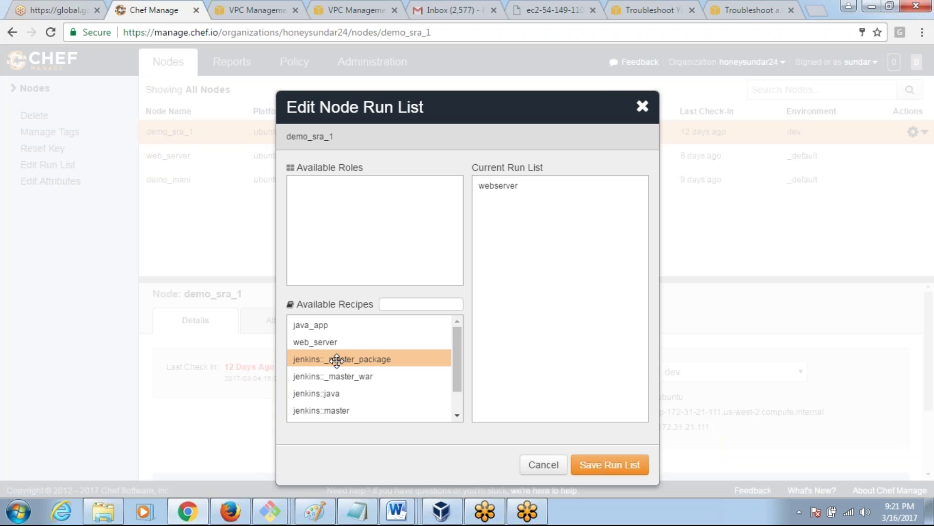
left_click(604, 468)
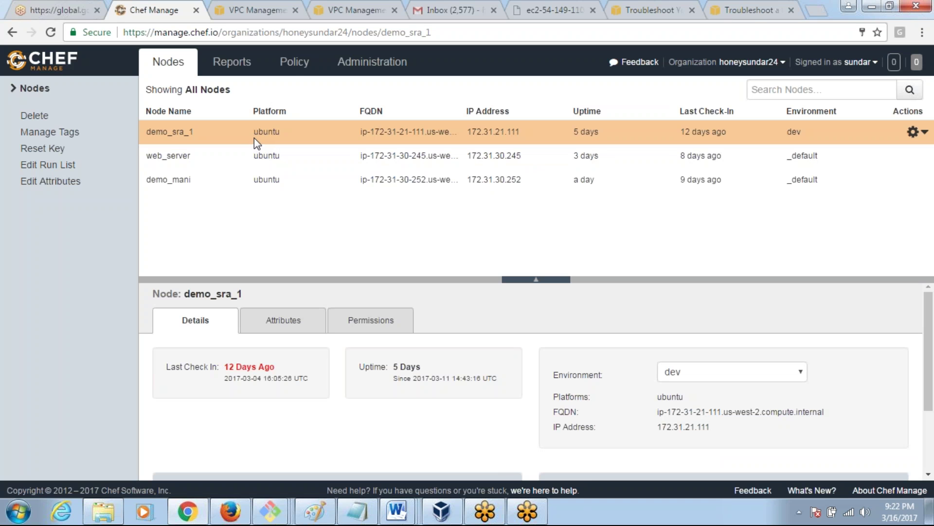
Show the list of roles under Policy and return to the nodes list
left_click(292, 70)
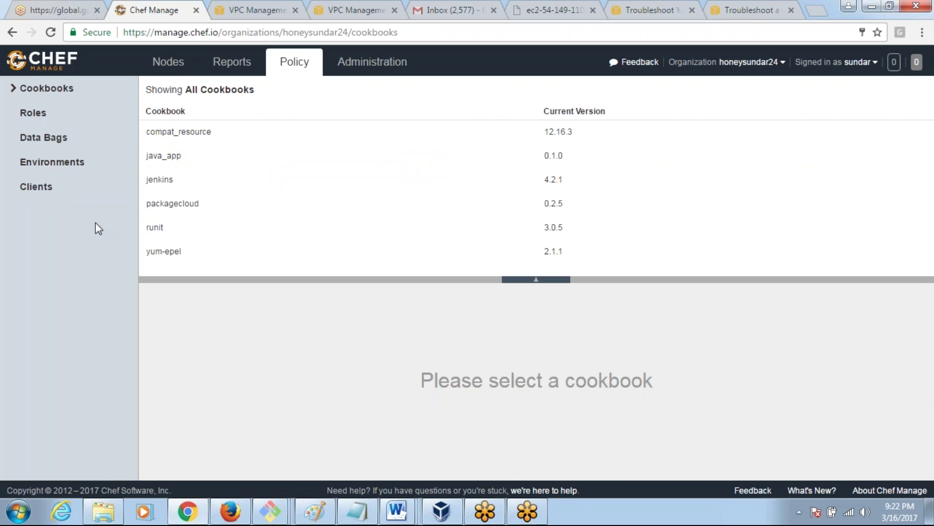
left_click(59, 121)
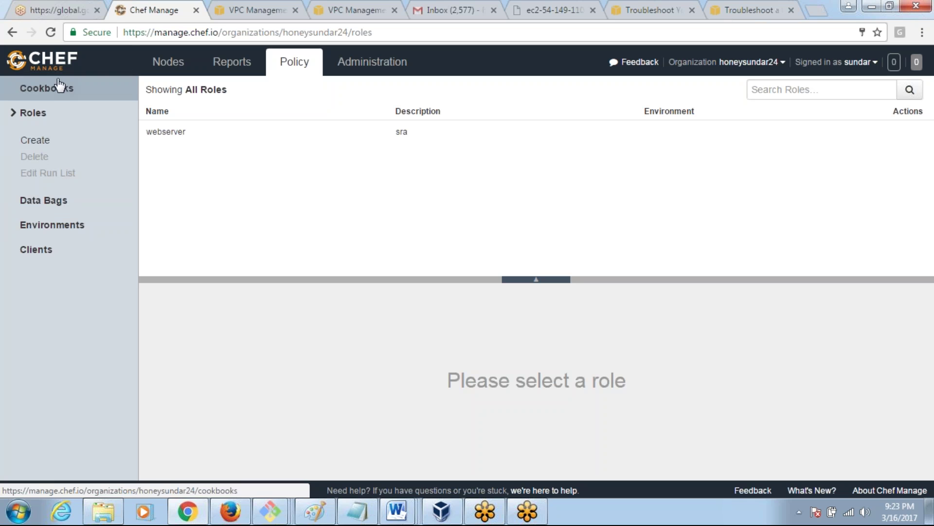
left_click(158, 63)
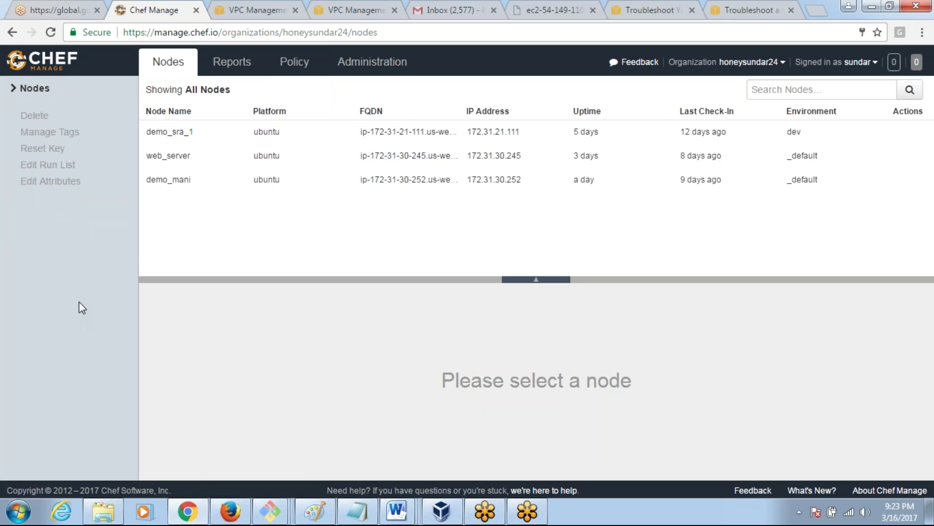
Examine the attributes of node demo_sra_1, expanding its memory group and the swap values inside it
left_click(189, 140)
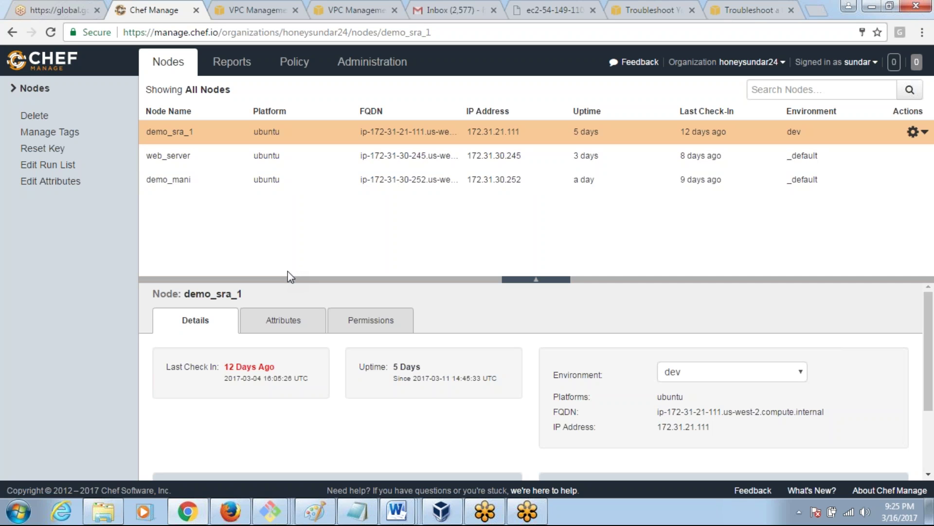
left_click(275, 323)
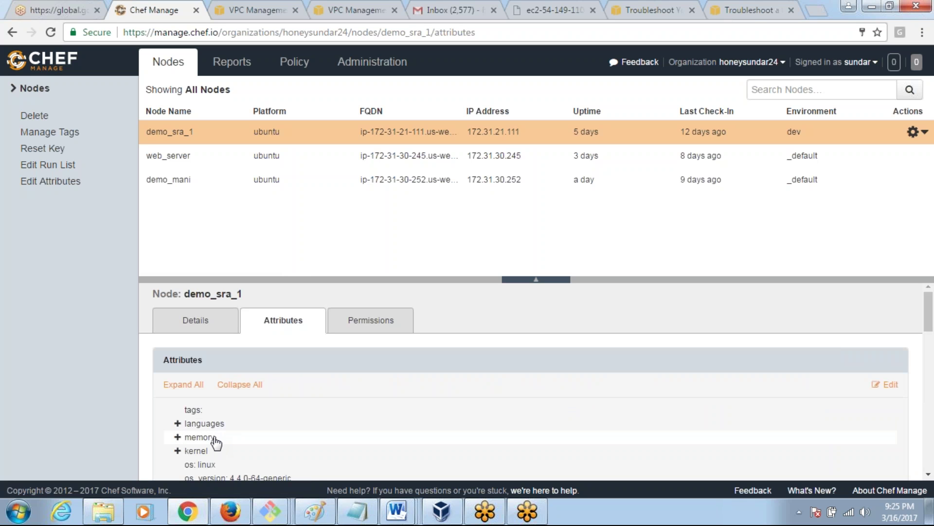
left_click(214, 329)
left_click(274, 330)
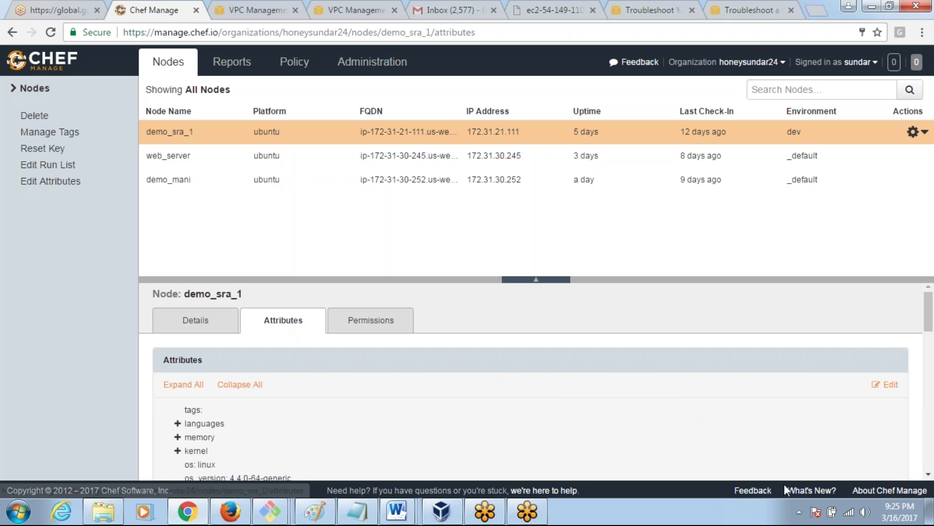
mouse_move(930, 310)
left_mouse_down()
mouse_move(930, 340)
mouse_move(931, 328)
left_mouse_up()
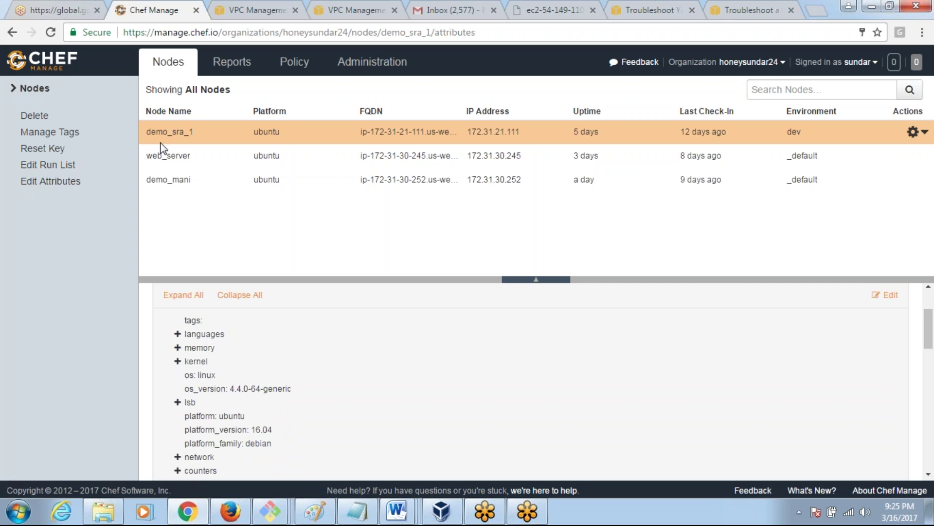
left_click(178, 348)
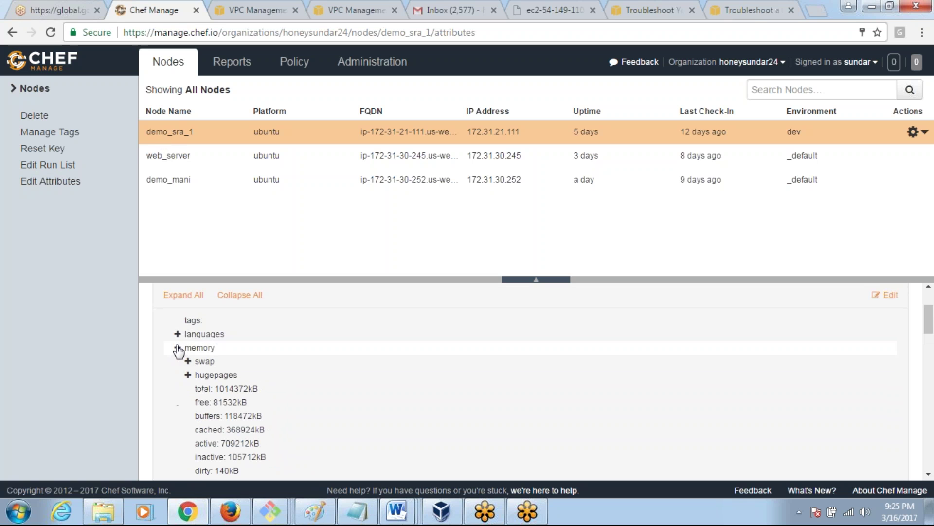
left_click(200, 362)
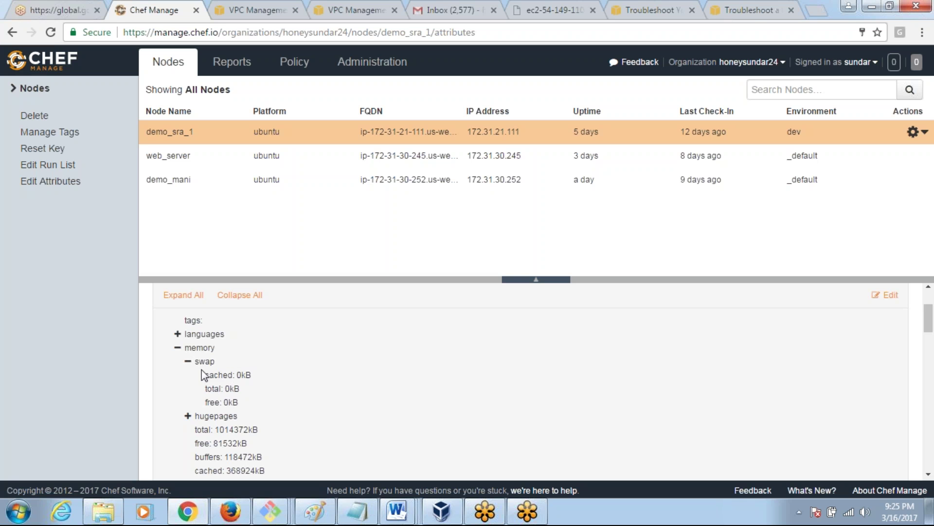
left_click(197, 364)
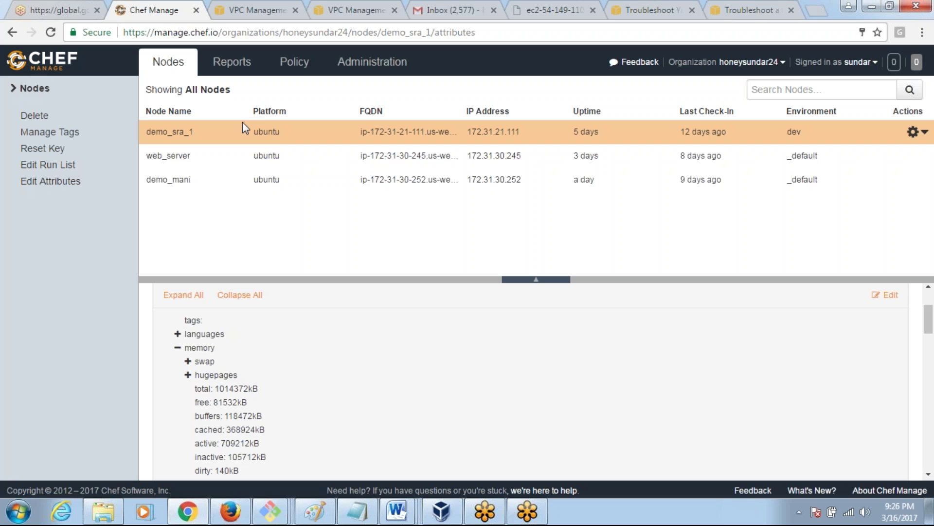
left_click(299, 69)
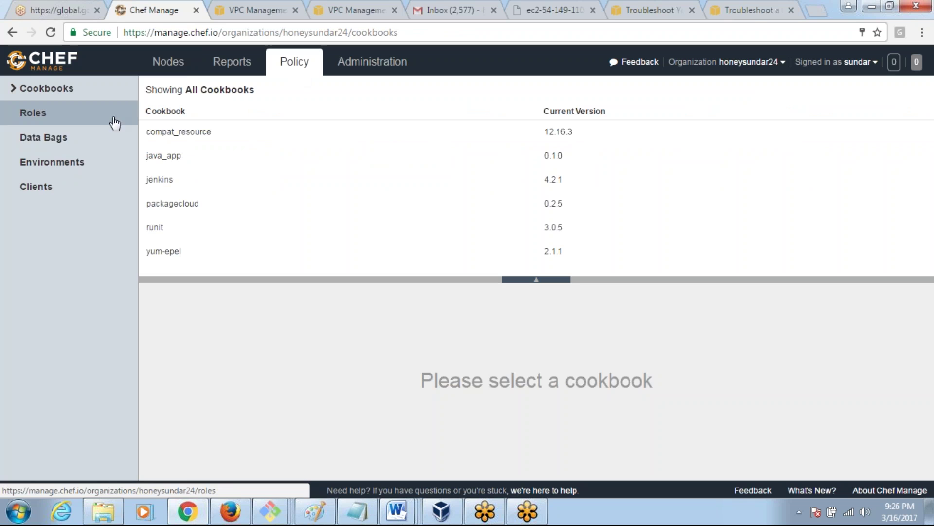
left_click(74, 143)
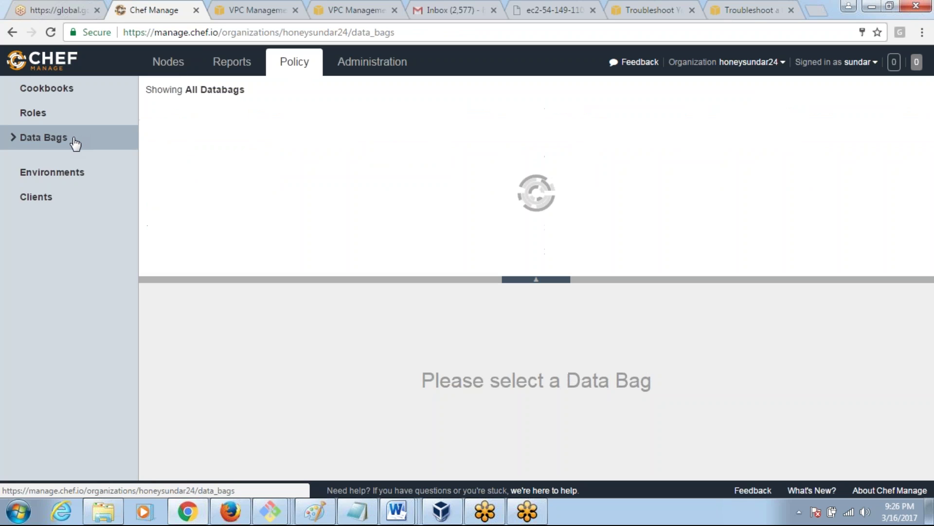
left_click(45, 168)
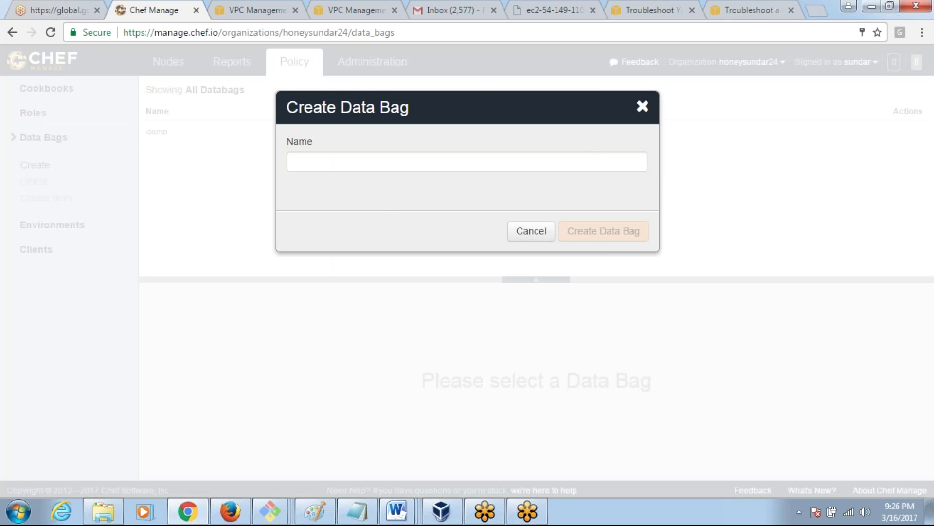
left_click(663, 109)
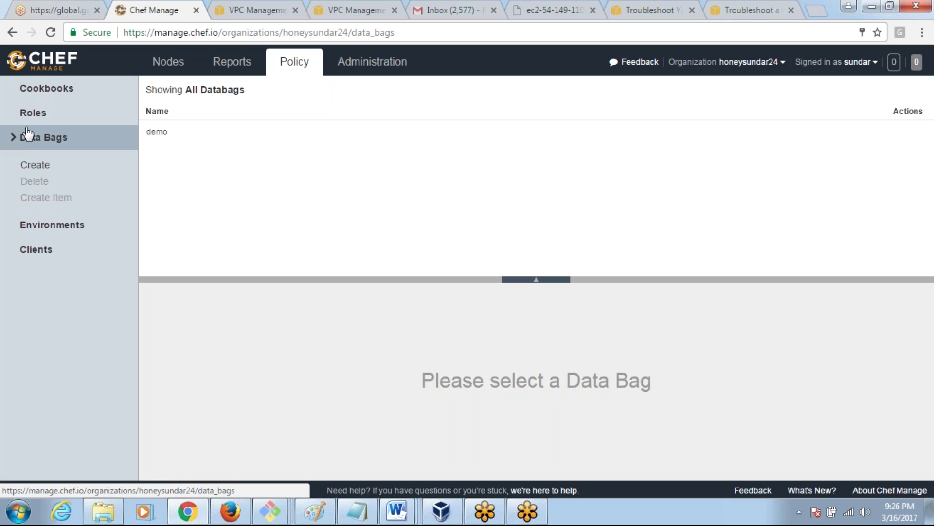
Show the attributes of the webserver role under Policy
left_click(48, 117)
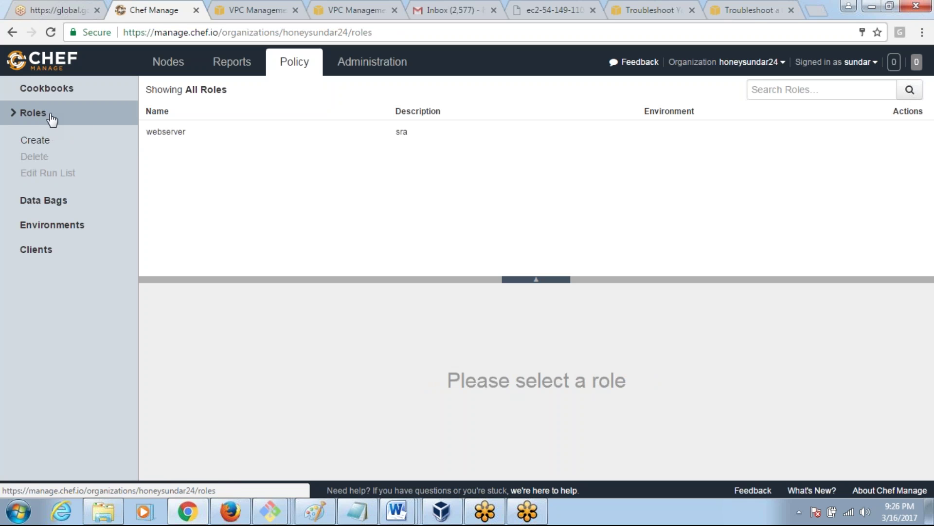
left_click(170, 131)
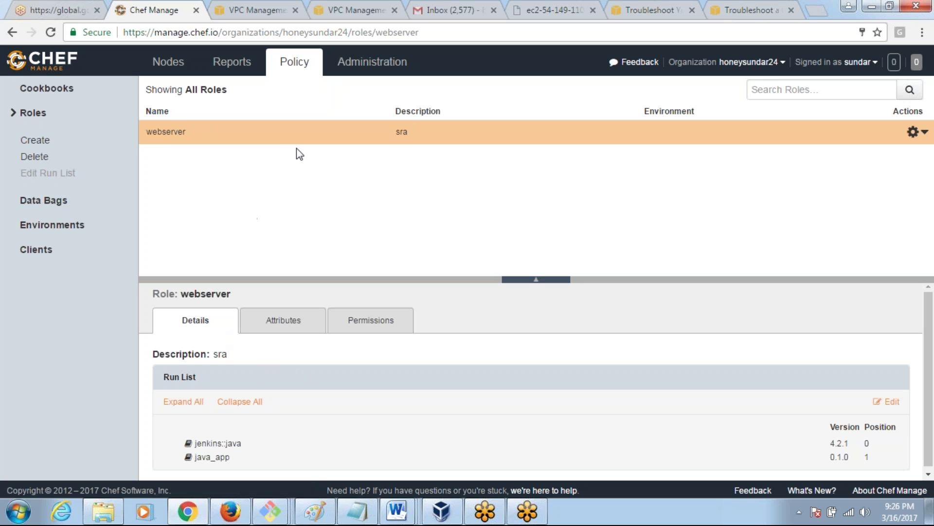
left_click(286, 321)
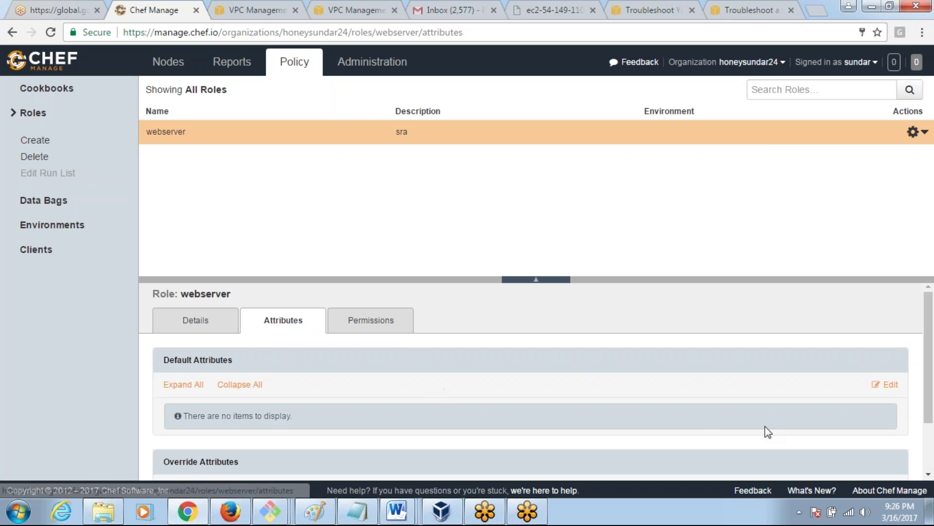
left_click(890, 385)
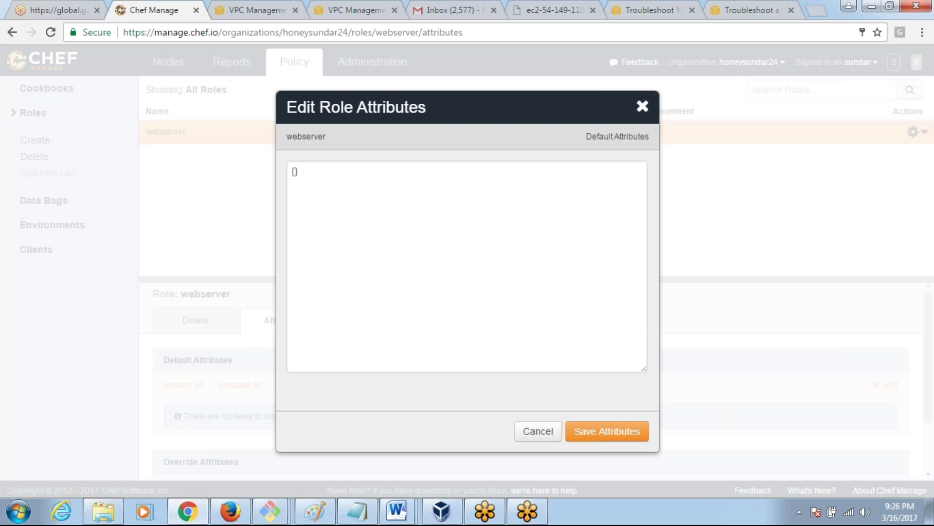
left_click(295, 196)
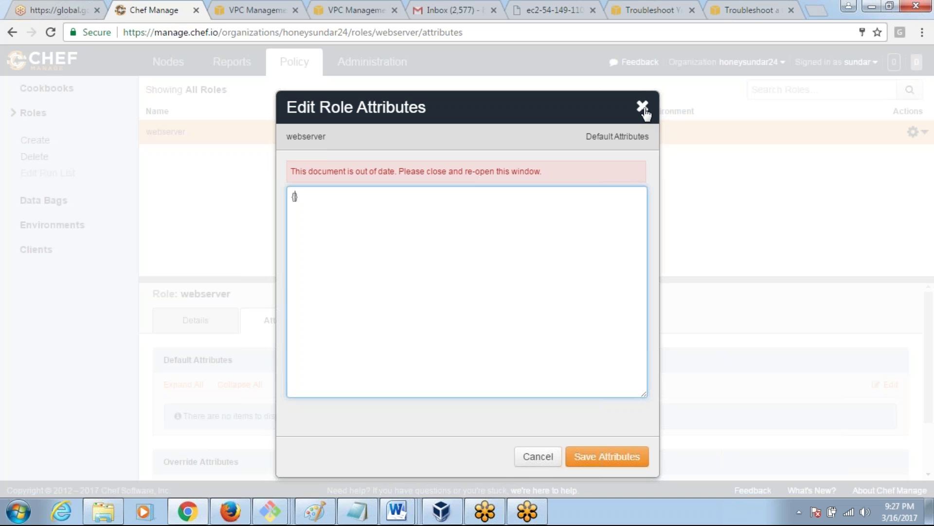
left_click(535, 457)
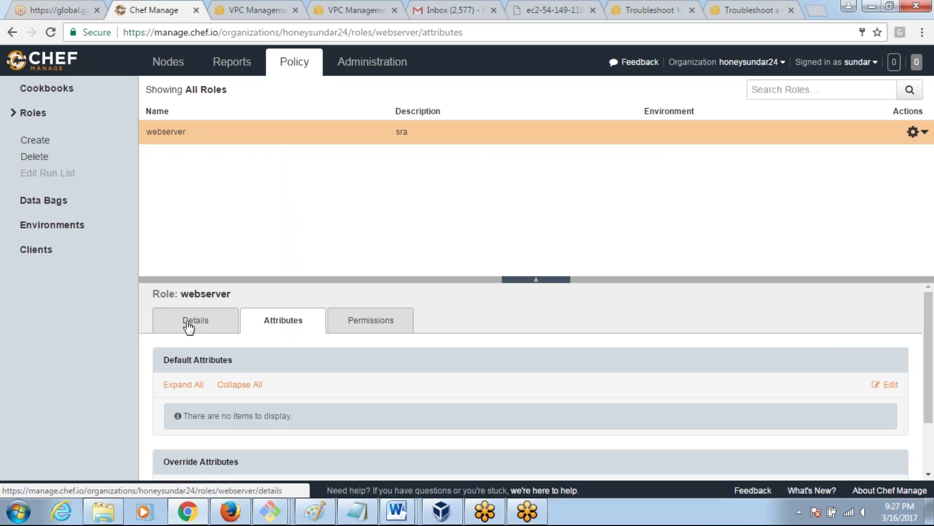
Review the webserver role's details and attributes, ending on its run list
left_click(195, 322)
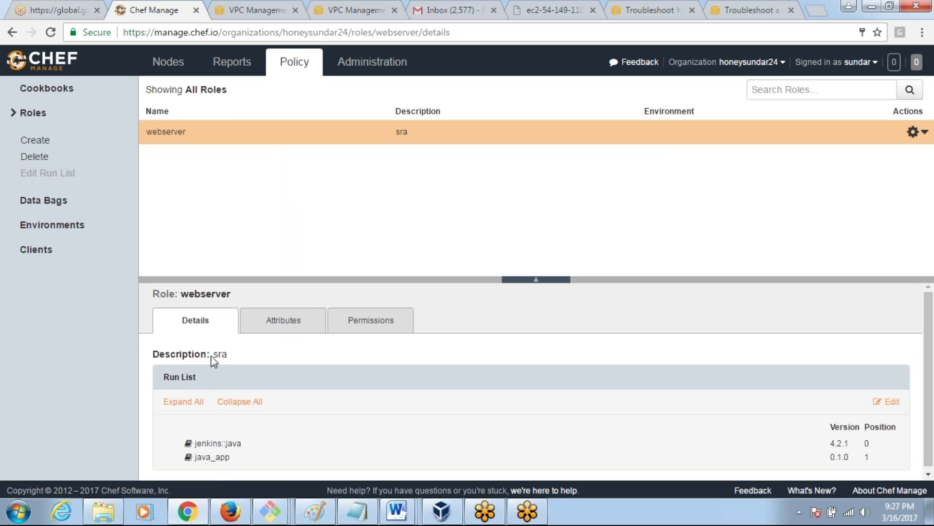
left_click(273, 324)
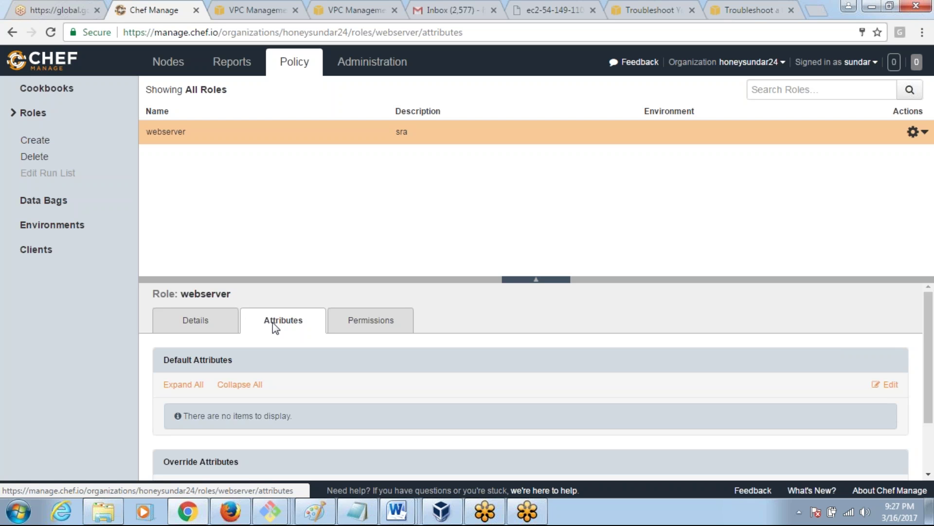
left_click(201, 325)
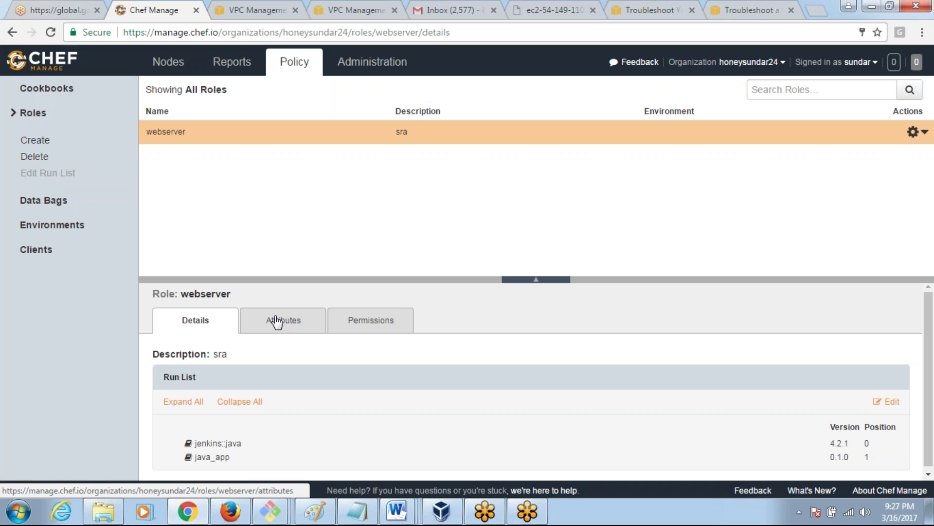
Start a new role named "demo_role" without a description and put java_app in its run list
left_click(73, 141)
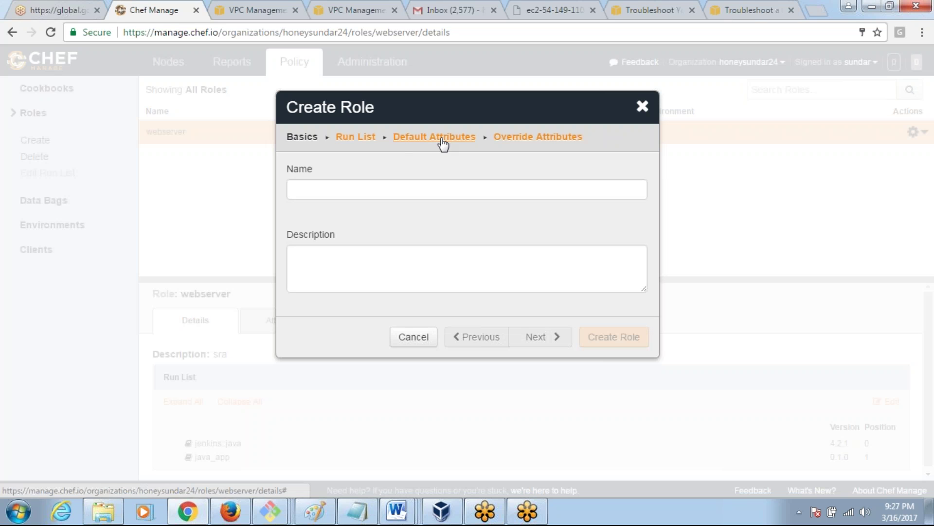
left_click(308, 190)
type("demo")
type("_")
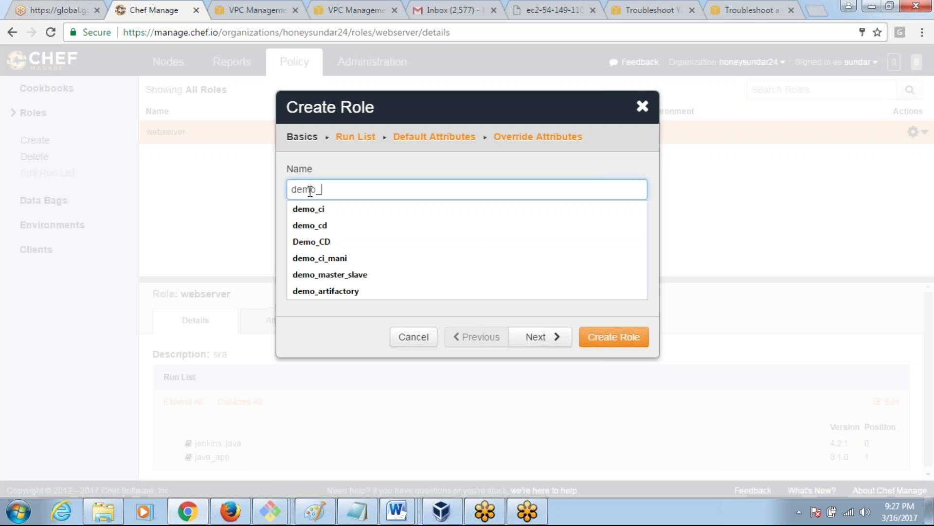
type("role")
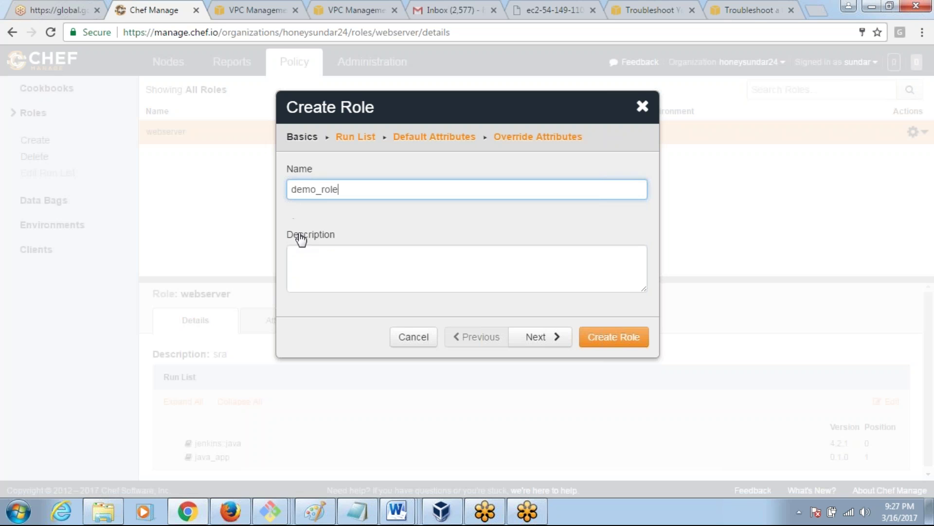
left_click(294, 259)
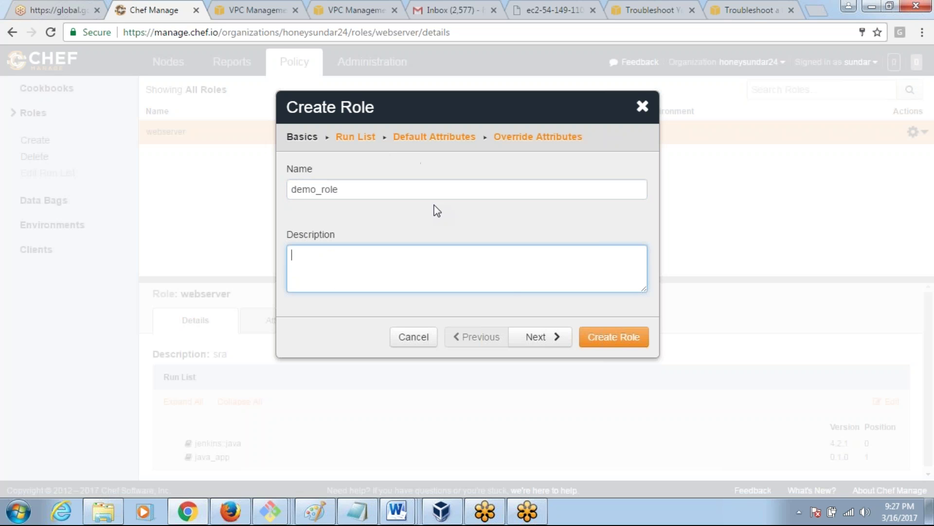
left_click(543, 343)
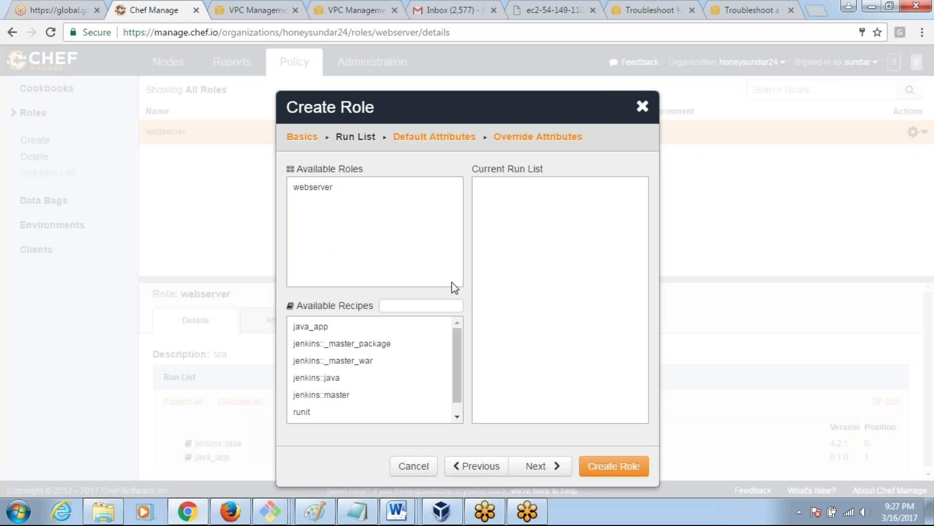
left_click_drag(319, 326, 525, 335)
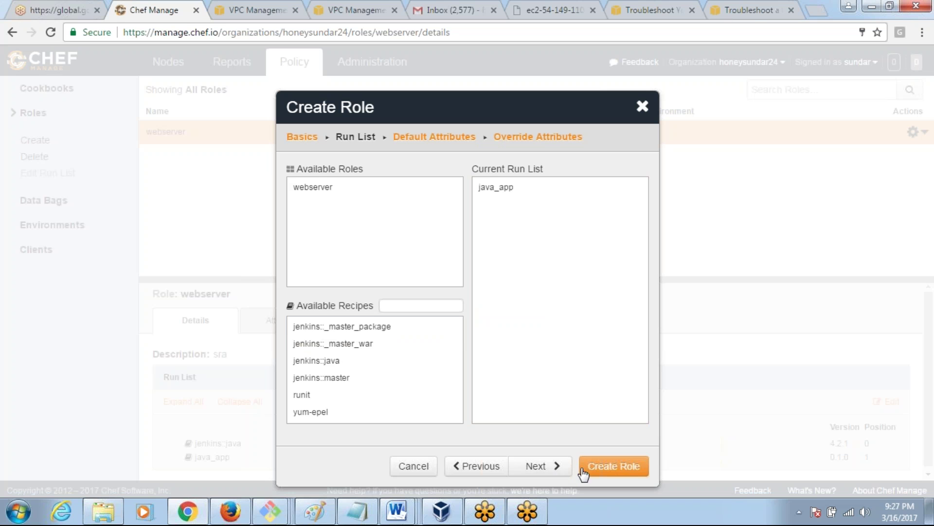
Leave the default and override attributes of demo_role empty and create the role
left_click(542, 467)
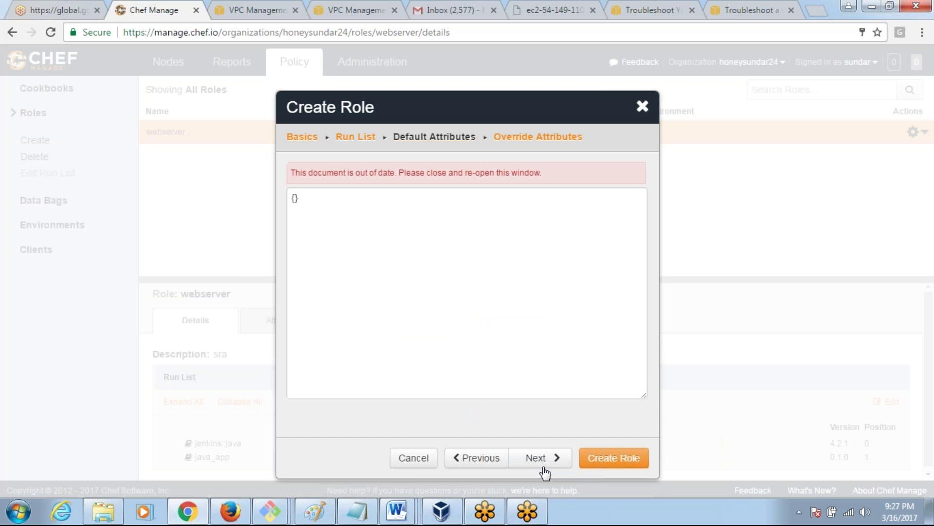
left_click(297, 196)
left_click(541, 460)
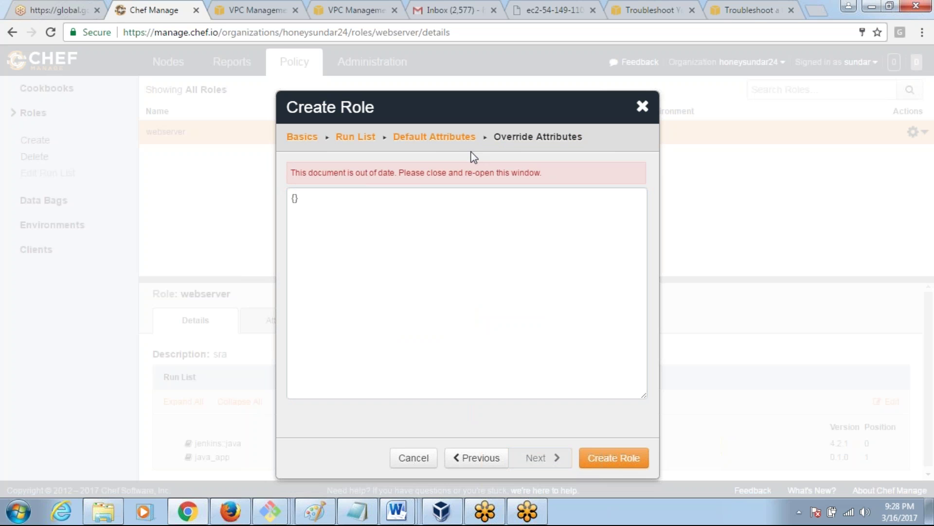
left_click(394, 247)
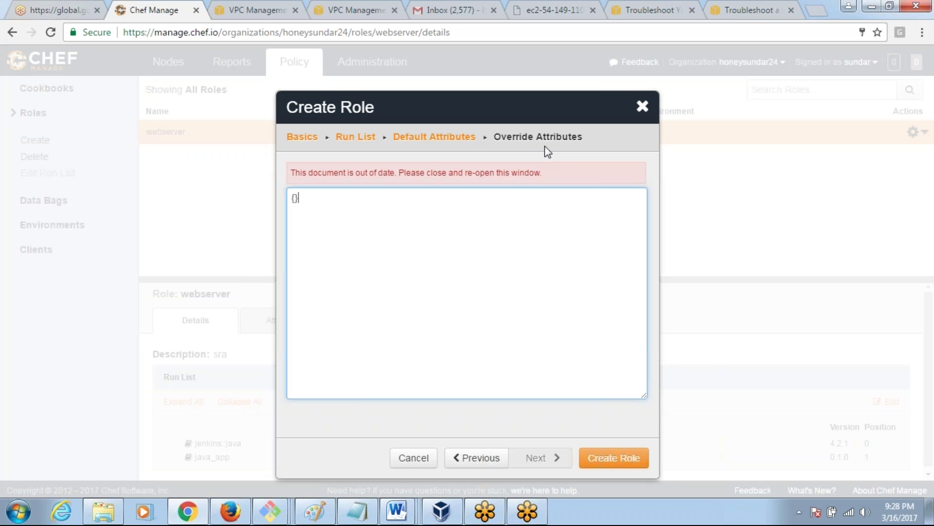
left_click(354, 135)
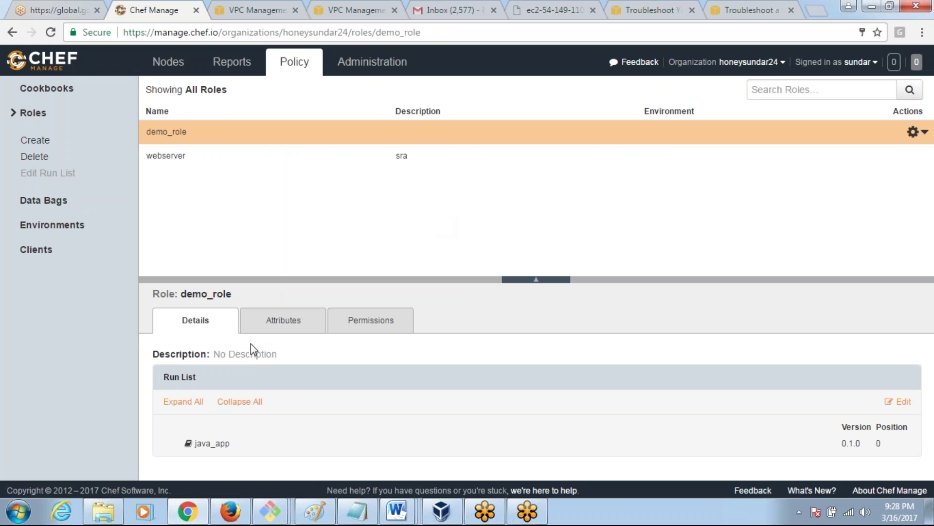
Check the attributes and details of demo_role, and list the organization's environments
left_click(276, 327)
left_click(195, 336)
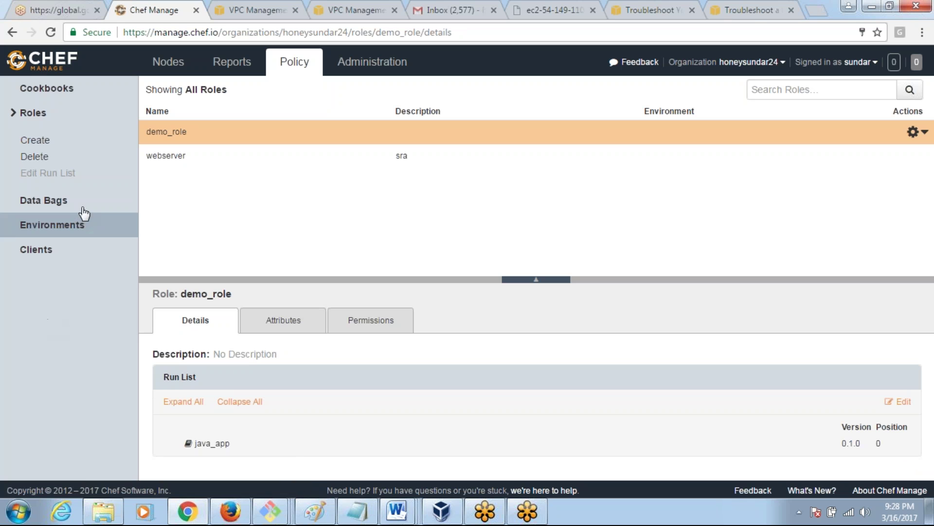
left_click(62, 227)
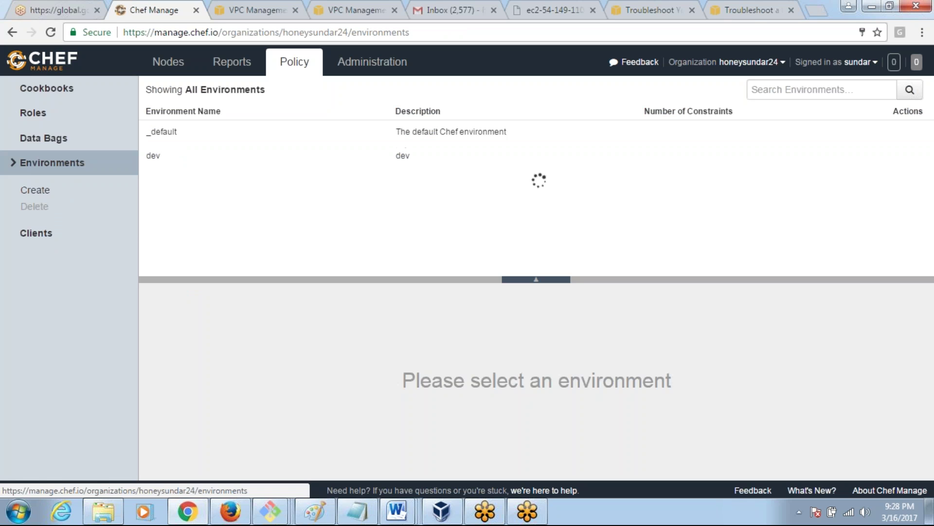
left_click(48, 234)
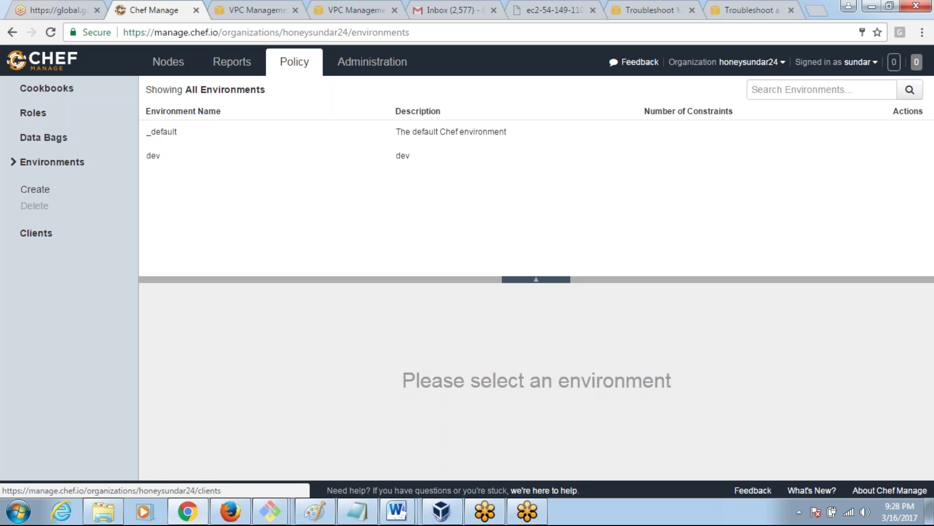
left_click(35, 190)
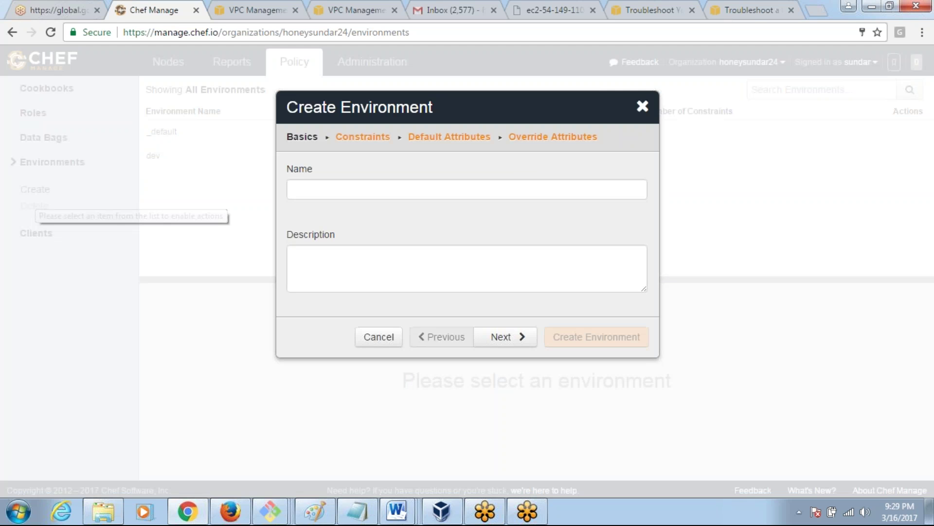
left_click(348, 190)
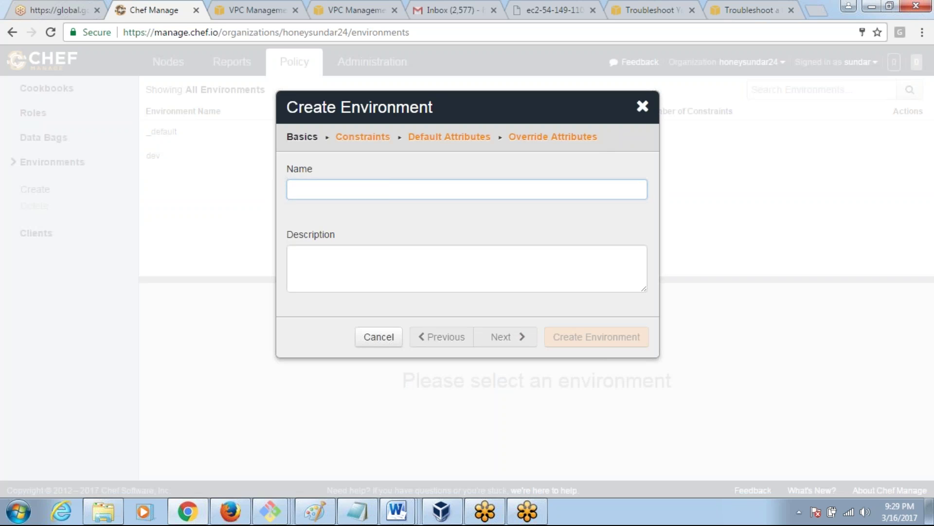
left_click(642, 106)
Create an environment named "uat" with the description "sdfds"
left_click(84, 191)
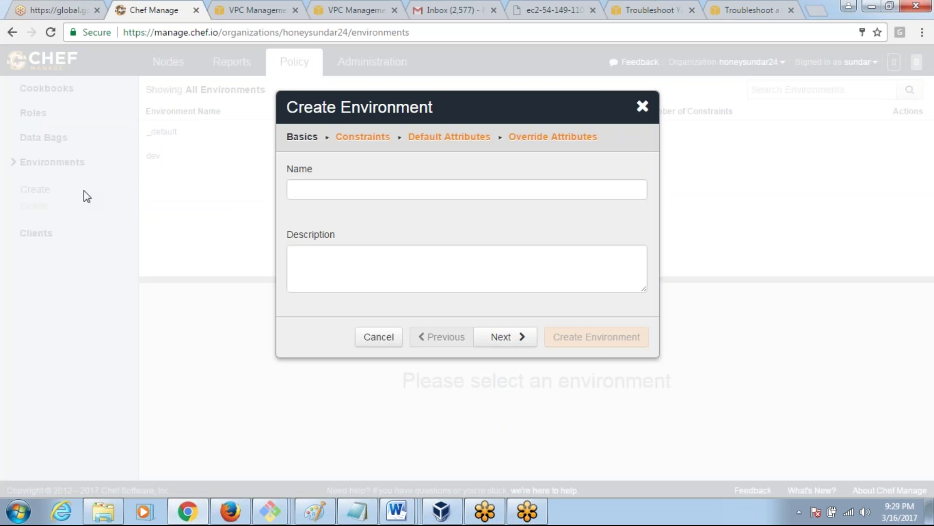
left_click(343, 190)
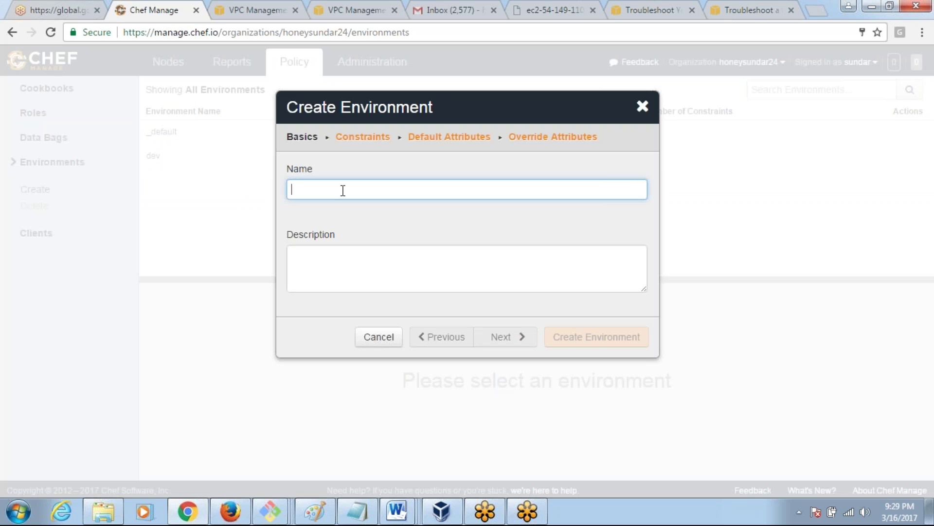
type("uat")
left_click(336, 288)
type("sdfds")
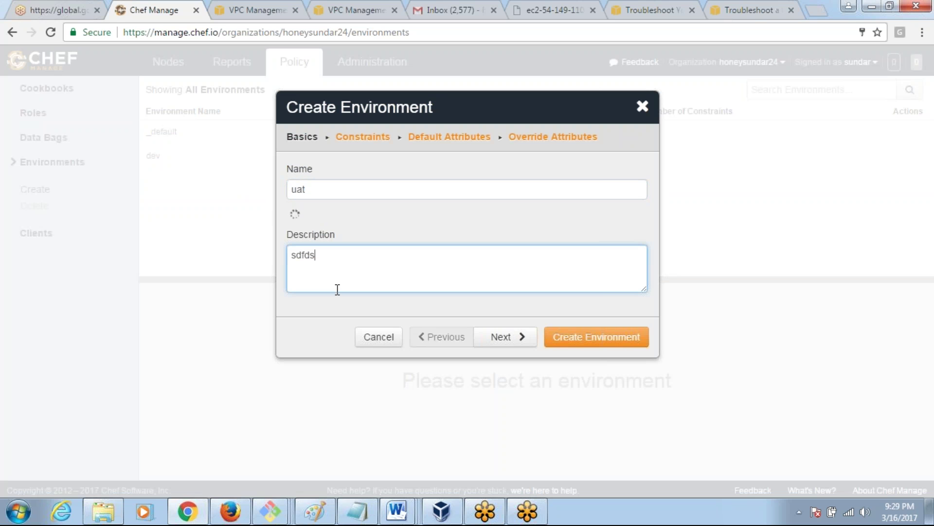
left_click(583, 338)
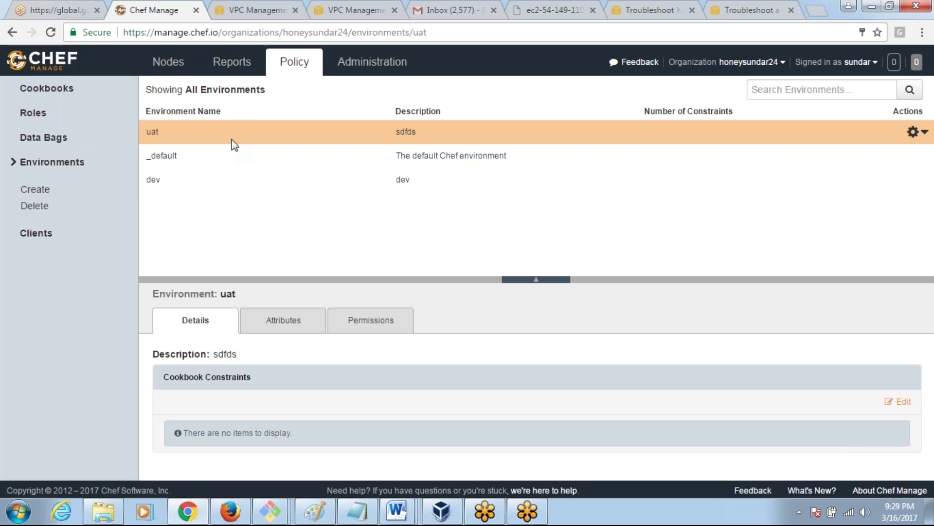
Review the _default environment's details and permissions, and show the details of the dev environment
left_click(240, 181)
left_click(240, 163)
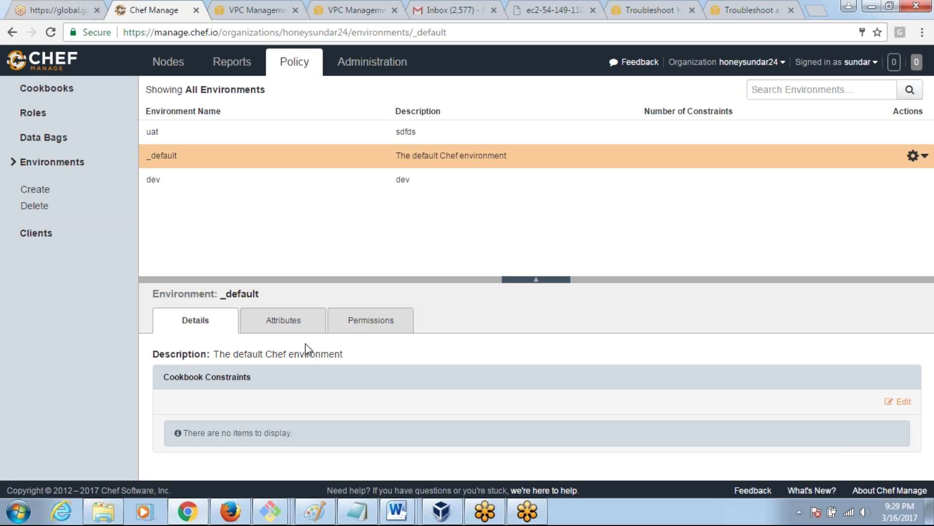
left_click(365, 328)
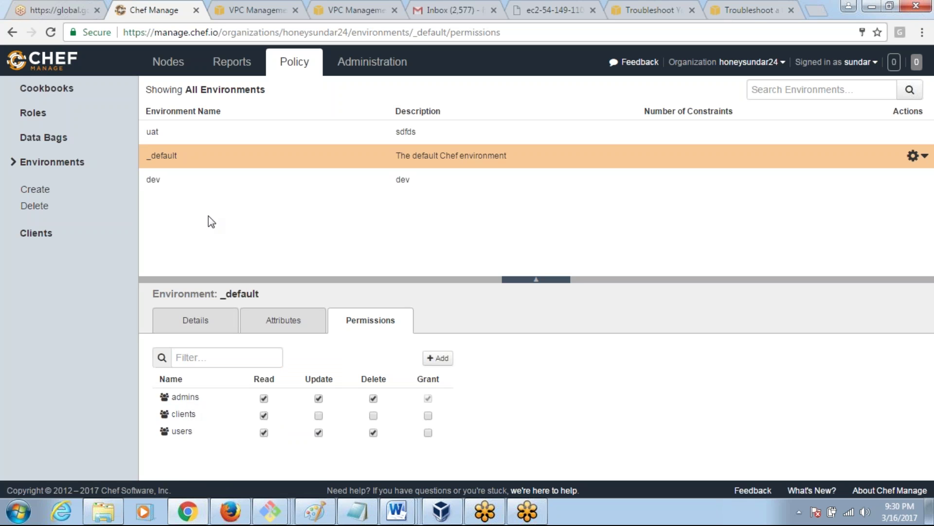
left_click(211, 184)
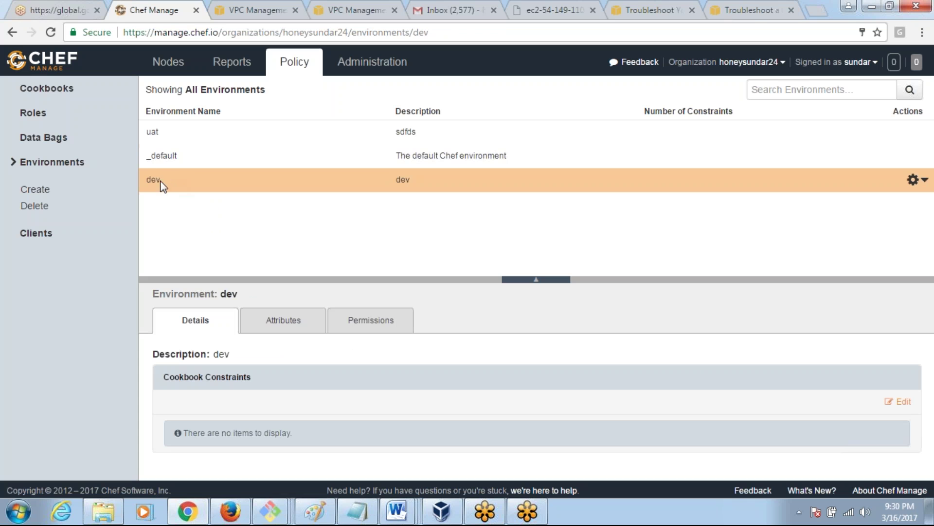
Change the environment of the web_server node to uat and save it
left_click(170, 68)
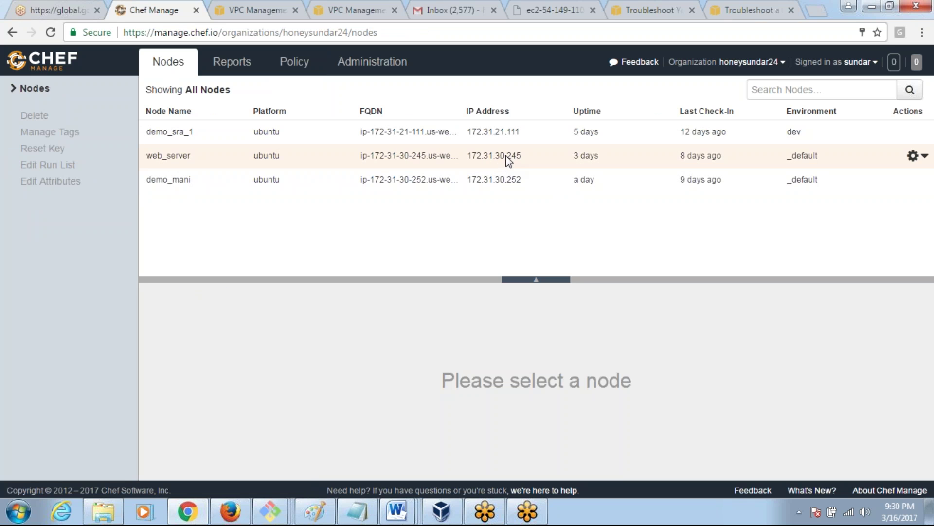
left_click(812, 162)
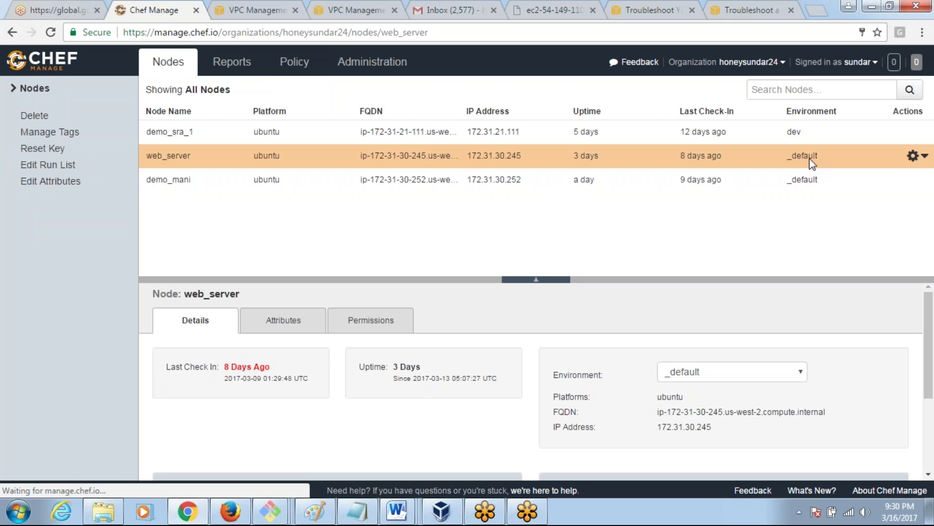
left_click(917, 155)
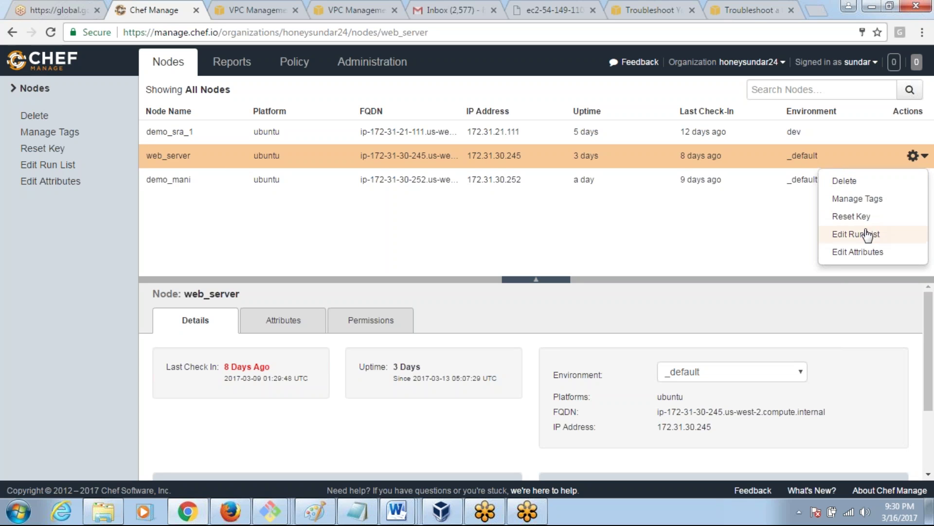
left_click(601, 229)
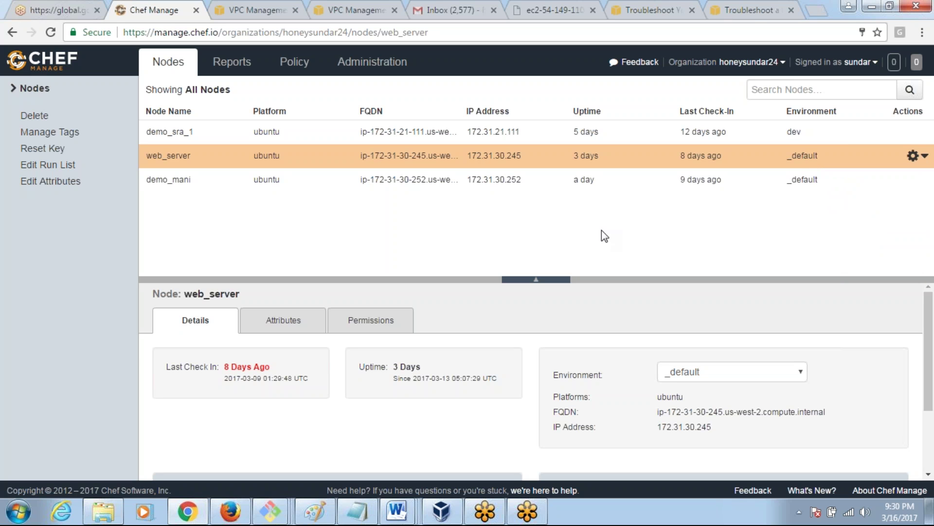
left_click(686, 374)
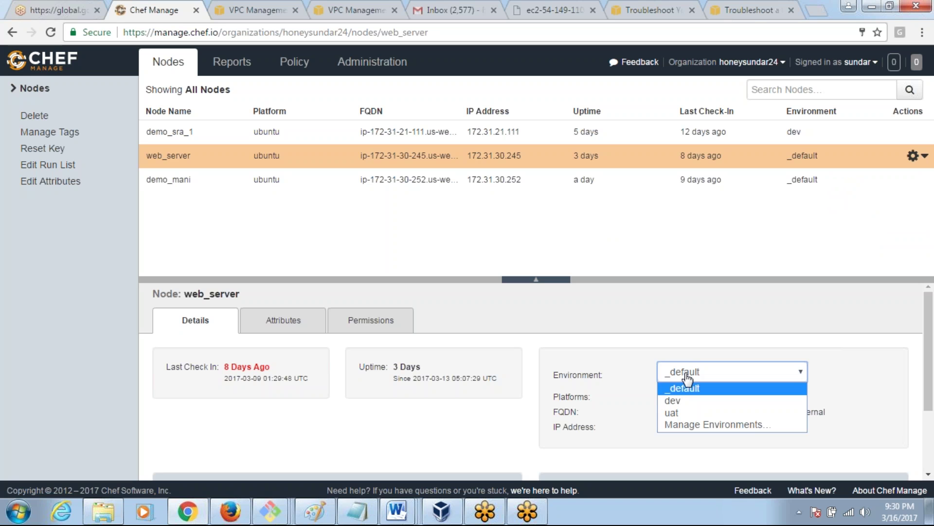
left_click(688, 413)
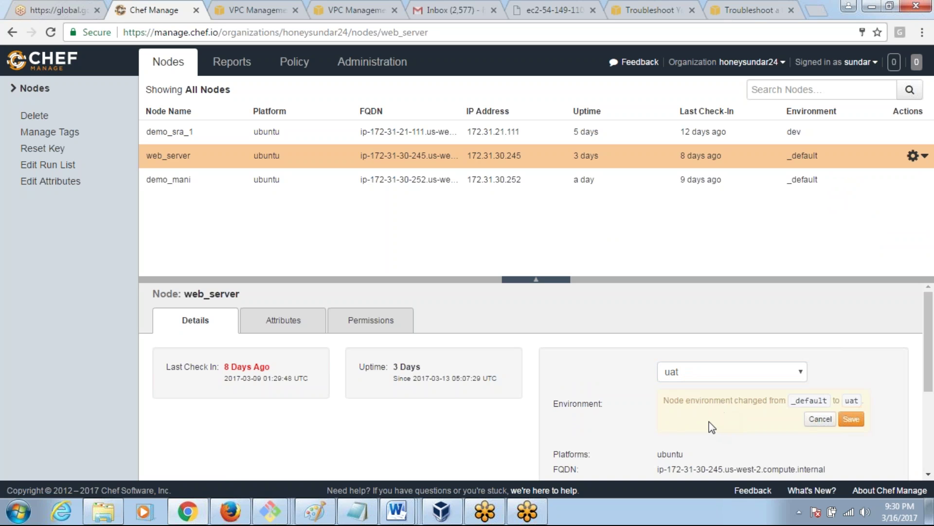
left_click(856, 424)
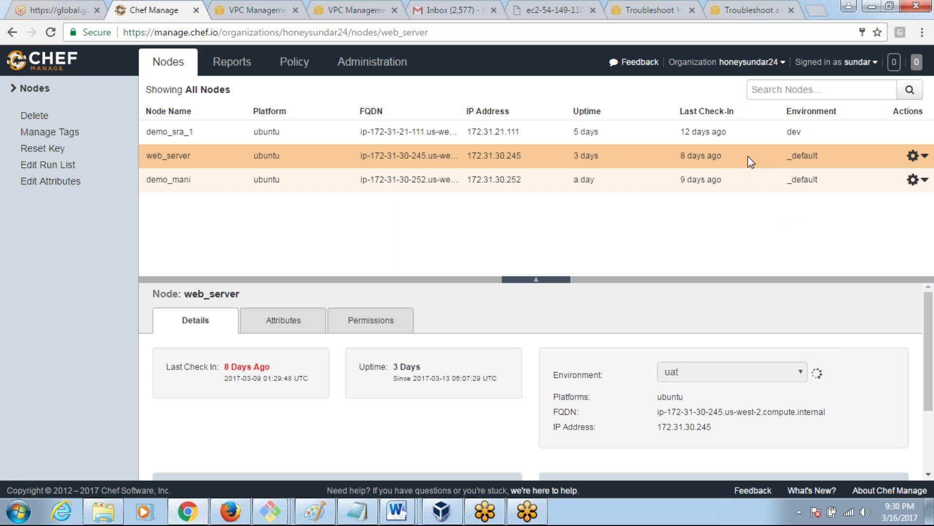
Show the details of node demo_sra_1 and reload its page
left_click(681, 129)
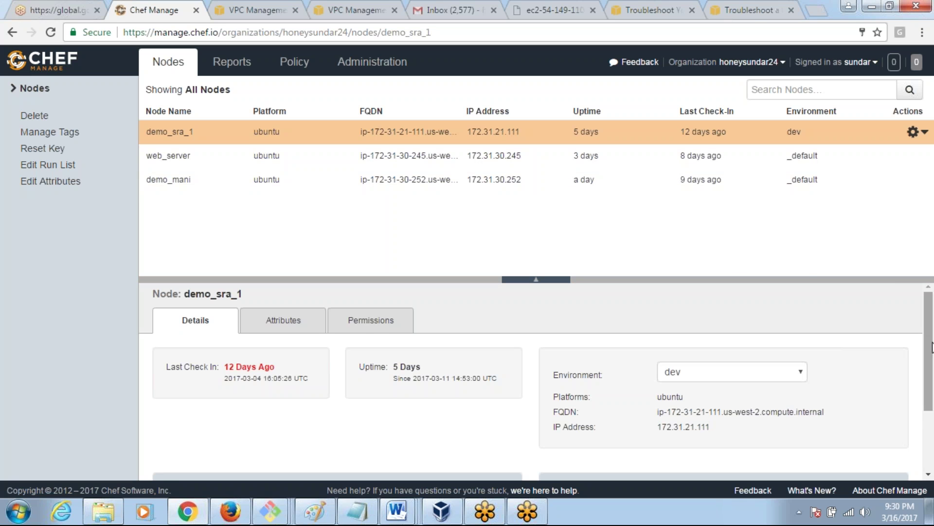
left_click_drag(930, 349, 808, 278)
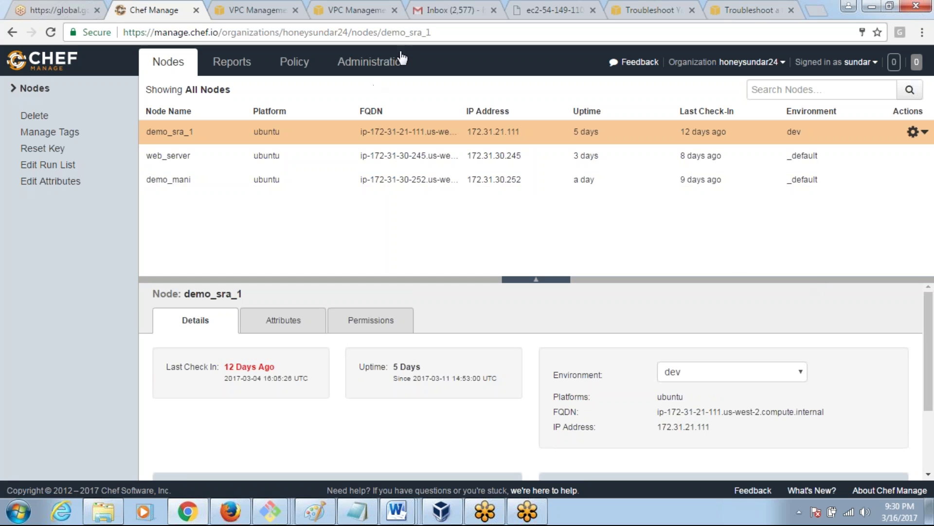
left_click(405, 32)
key("Return")
Open Google in the browser tab after the mail inbox and search for "bootstrap aws ec2 node"
left_click(263, 14)
left_click(323, 17)
left_click(448, 13)
key("ctrl+Tab")
type("g")
key("Return")
type("b")
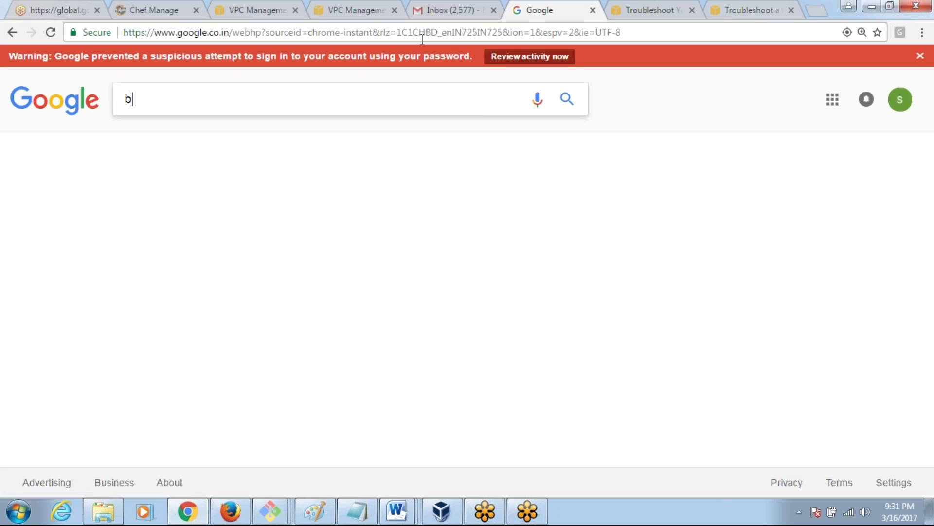
type("ootst")
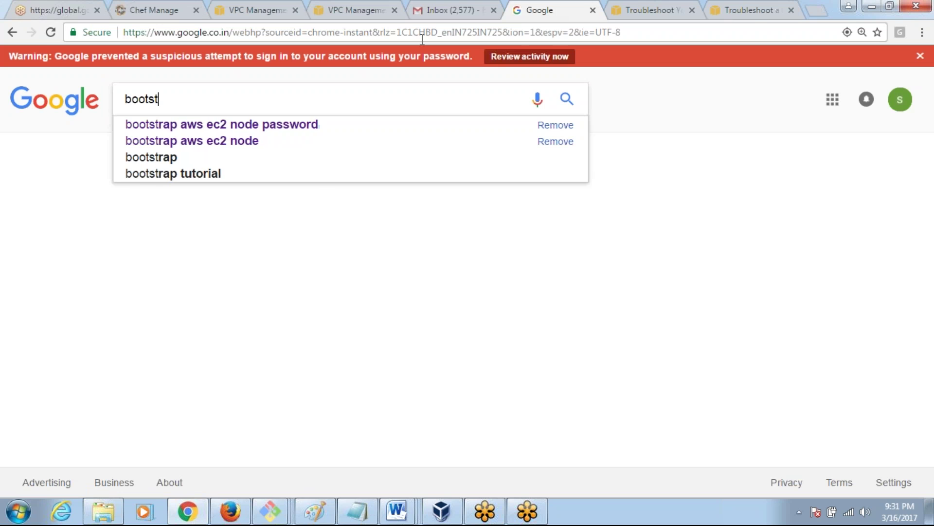
key("Down")
key("Down")
key("Return")
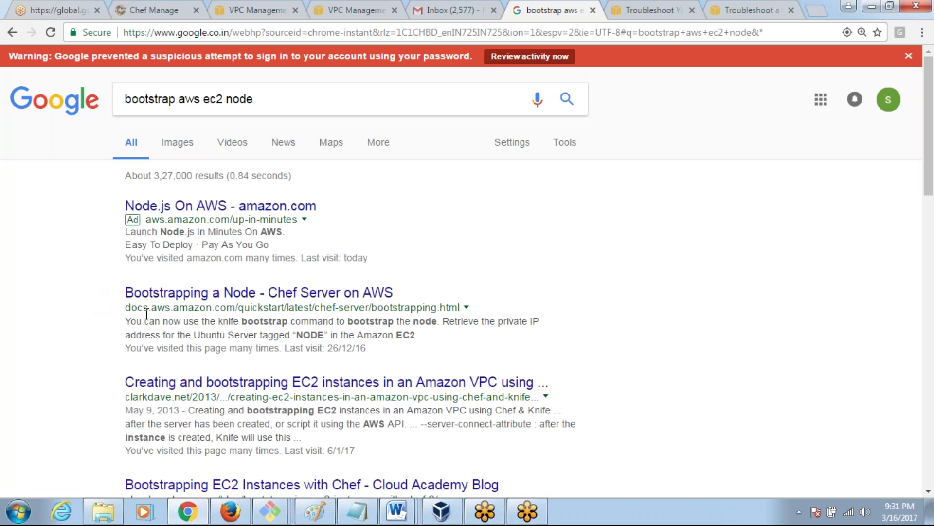
Open the AWS guide "Bootstrapping a Node - Chef Server on AWS" in a new tab and examine its knife bootstrap command
right_click(159, 305)
left_click(183, 313)
left_click(612, 8)
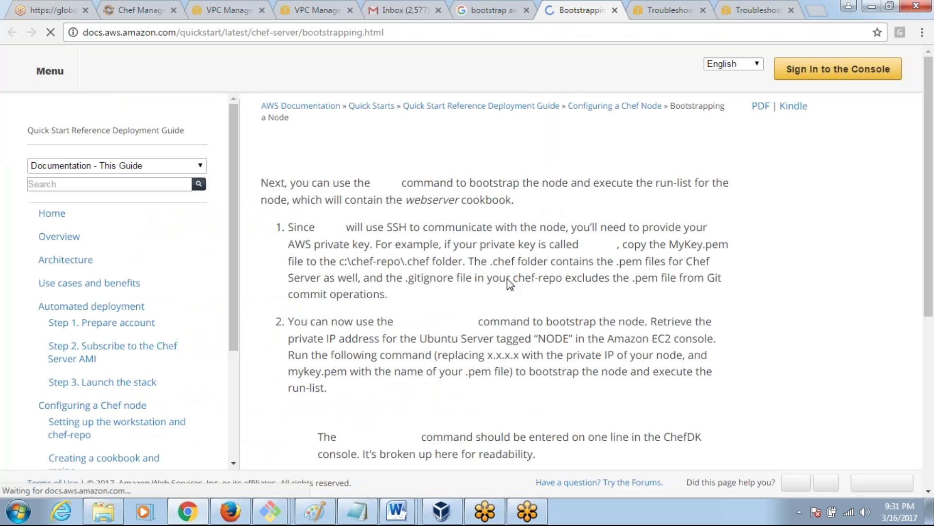
scroll(496, 282, "down", 7)
scroll(510, 283, "down", 2)
scroll(501, 223, "down", 1)
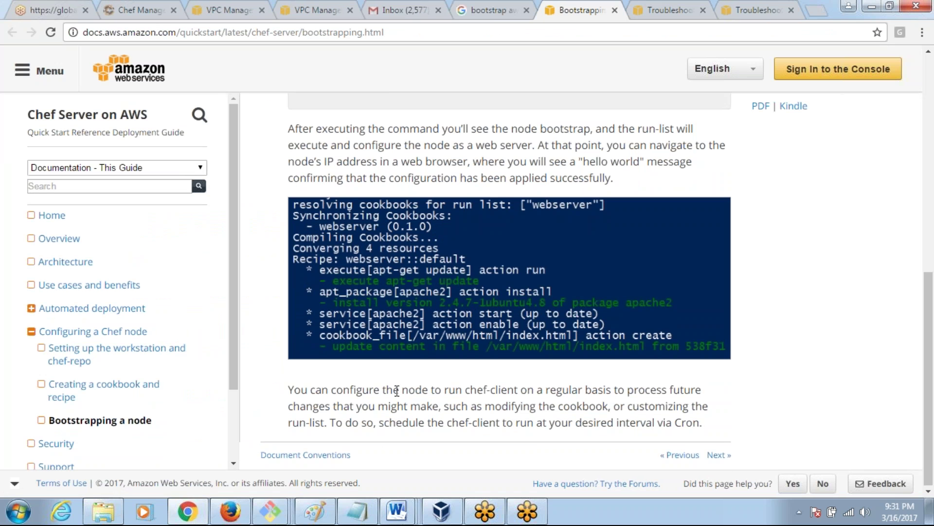
scroll(396, 391, "up", 10)
scroll(456, 263, "down", 5)
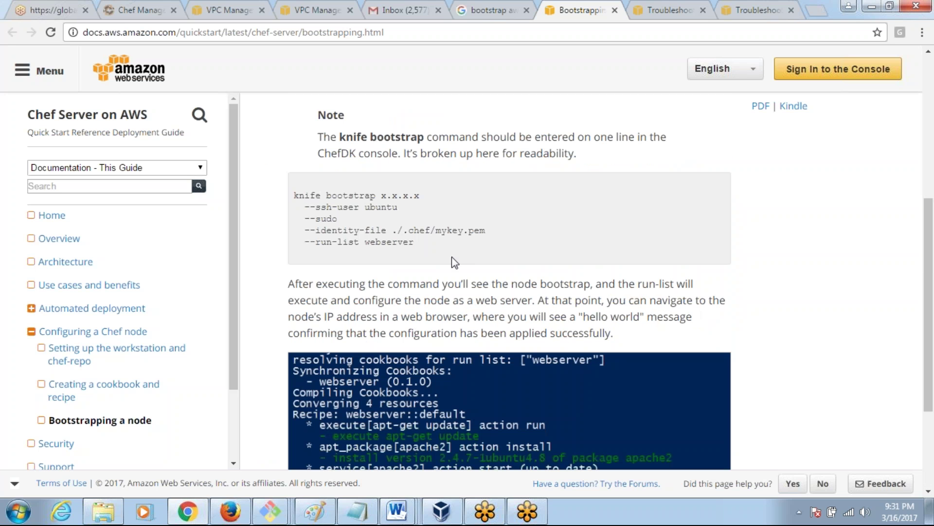
left_click_drag(426, 249, 295, 196)
left_click(488, 202)
Return to the Google results and search for "bootstrap aws ec2 node with roles environment"
left_click(506, 13)
left_click(282, 99)
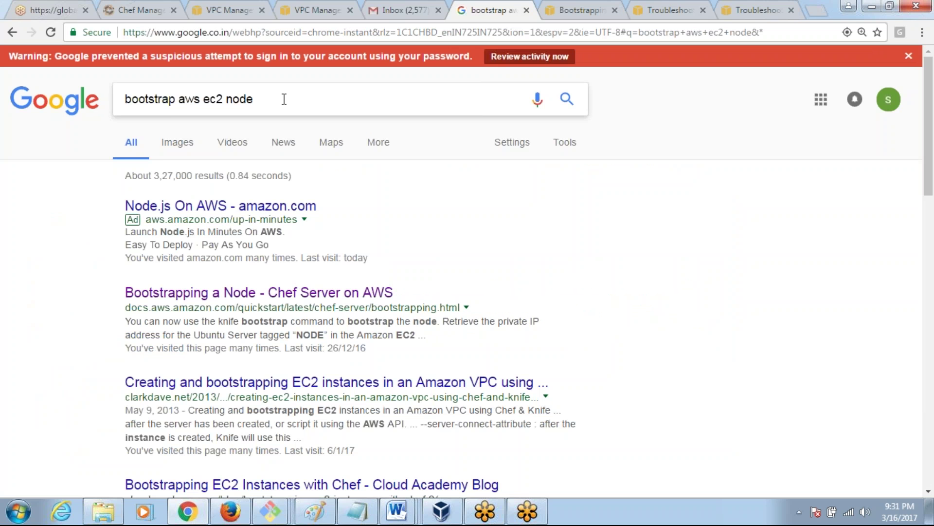
type("with role")
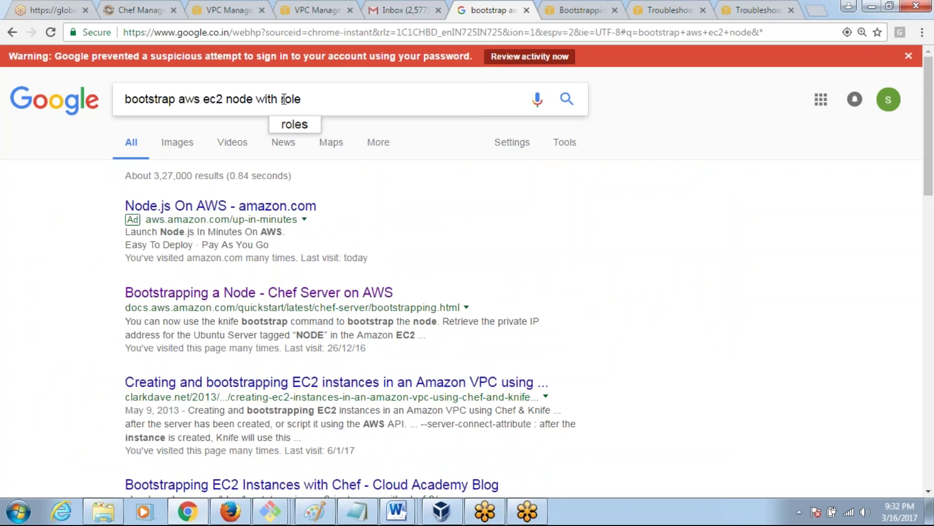
type("s")
type(" environment")
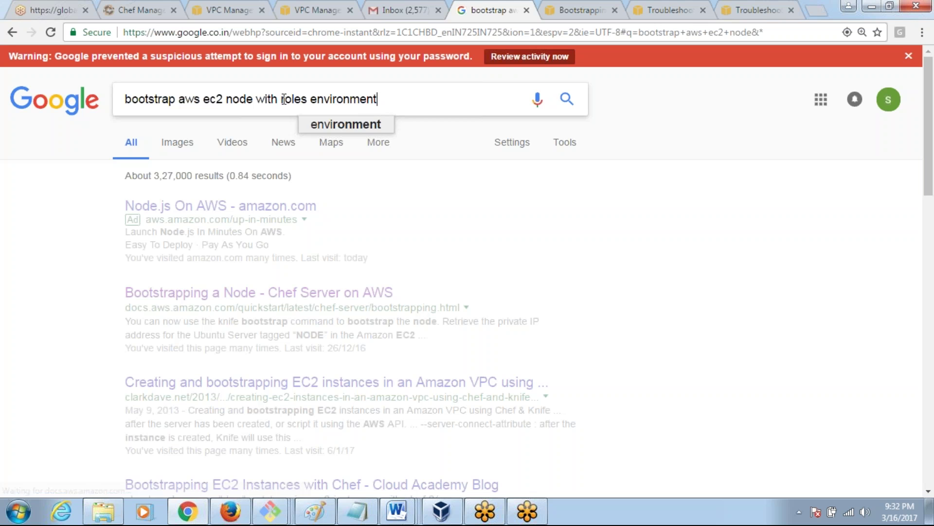
key("Return")
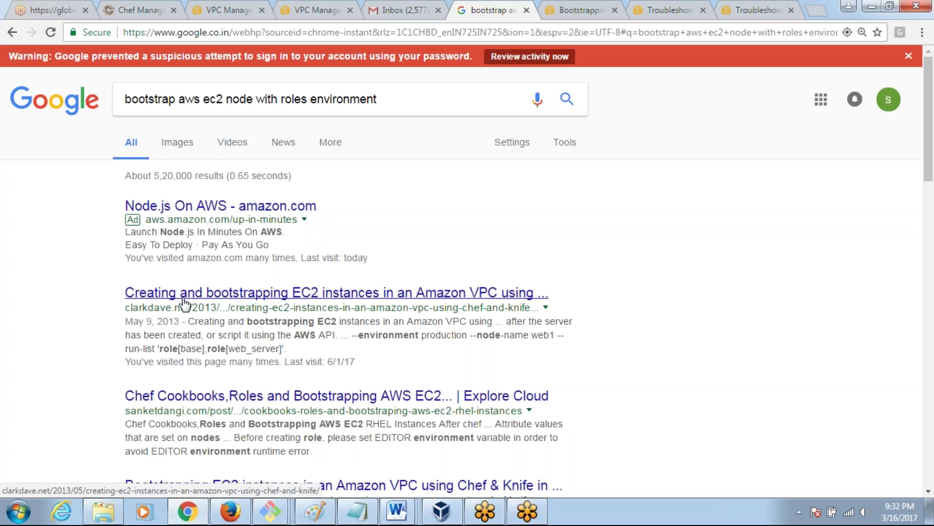
Open the clarkdave.net article on creating and bootstrapping EC2 instances in a new tab and find its knife ec2 server create command
right_click(184, 304)
left_click(229, 308)
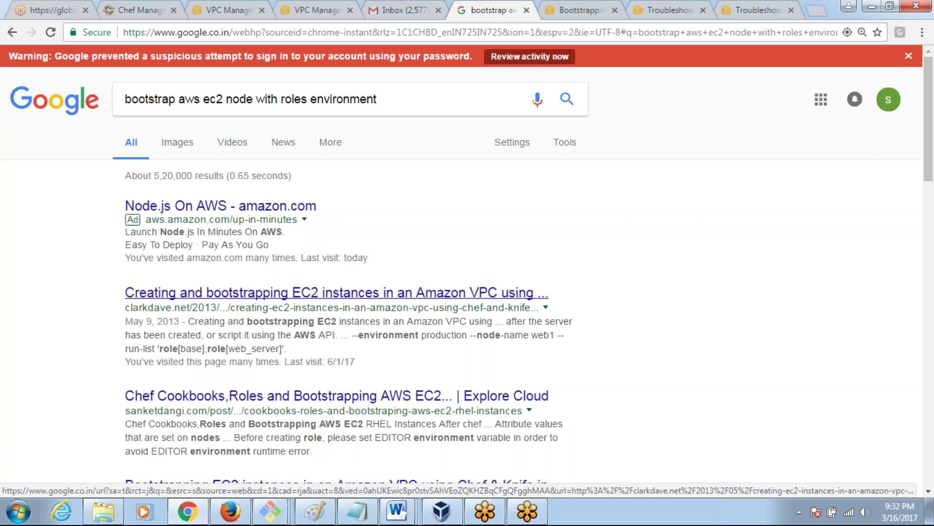
left_click(603, 14)
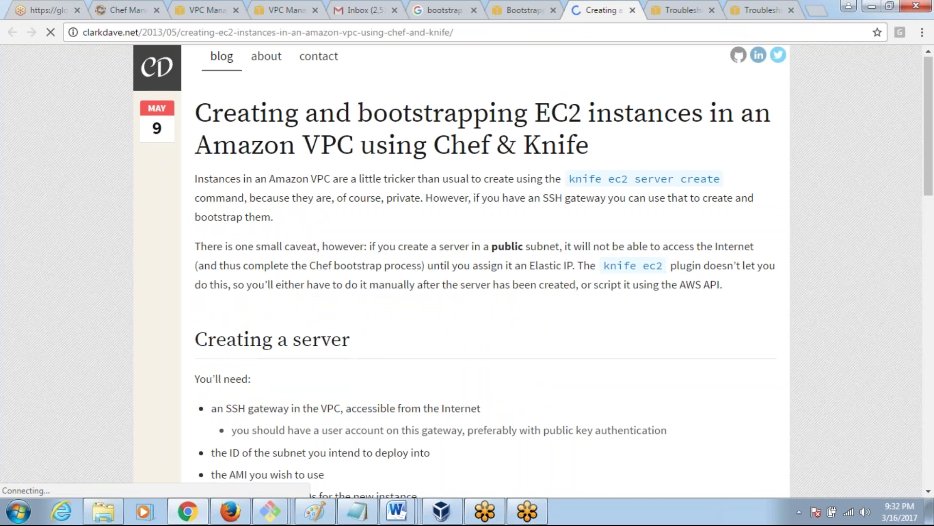
scroll(467, 268, "down", 1)
scroll(467, 268, "down", 10)
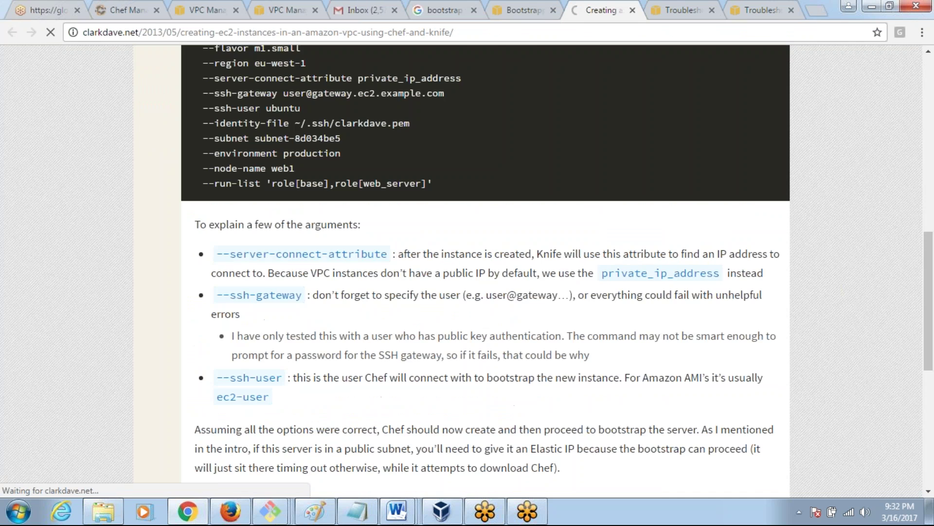
scroll(258, 309, "up", 3)
Highlight the command's environment, node-name and run-list options, and its preceding lines from knife ec2 server create through the subnet option
triple_click(257, 309)
left_click(352, 293)
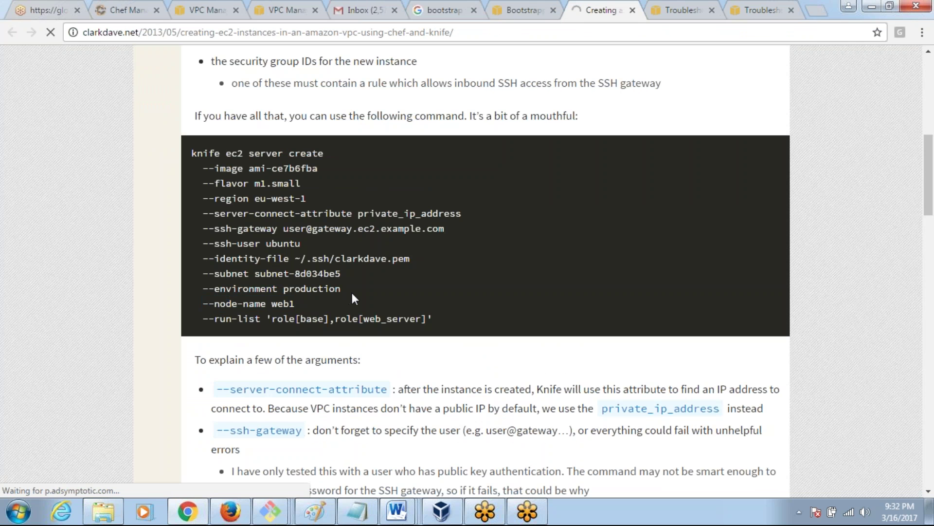
left_click_drag(349, 288, 204, 288)
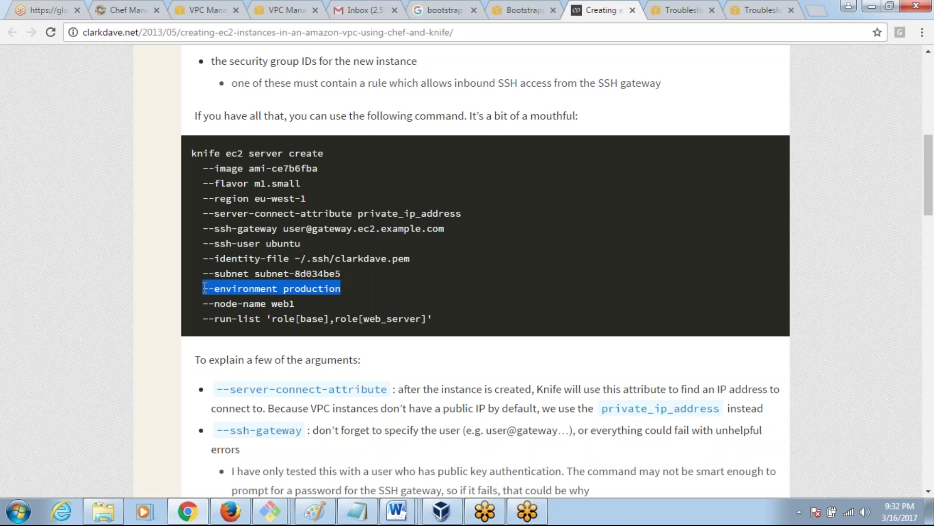
left_click(358, 291)
left_click_drag(203, 318, 422, 319)
left_click(270, 318)
left_click(446, 331)
left_click_drag(440, 320, 191, 291)
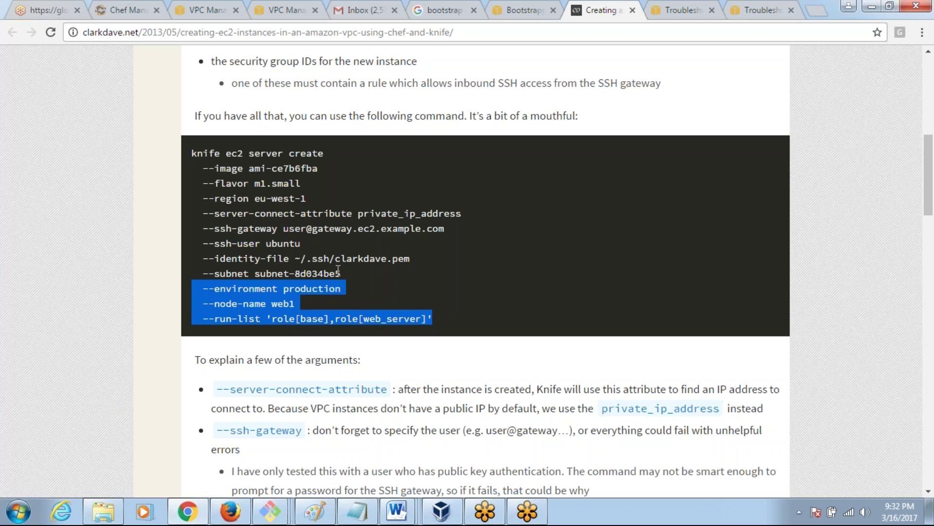
left_click_drag(352, 270, 192, 152)
left_click(150, 163)
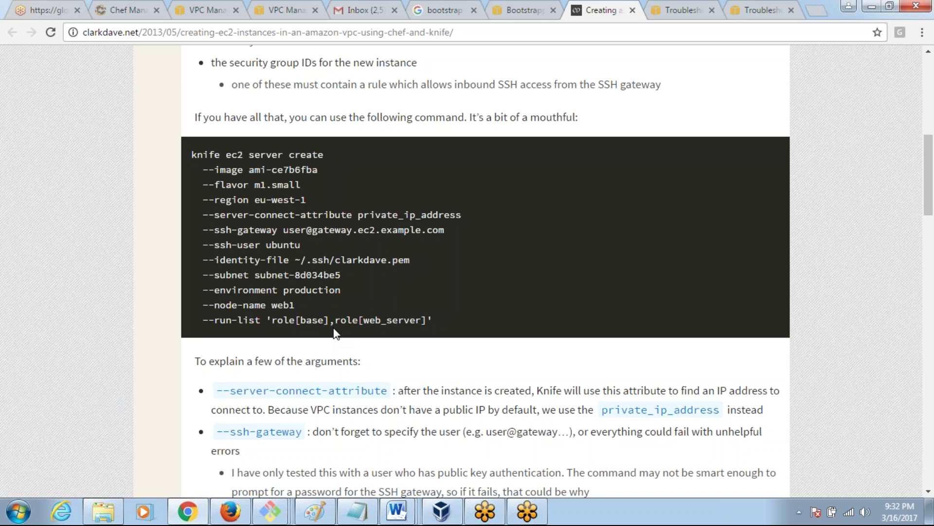
scroll(335, 333, "up", 10)
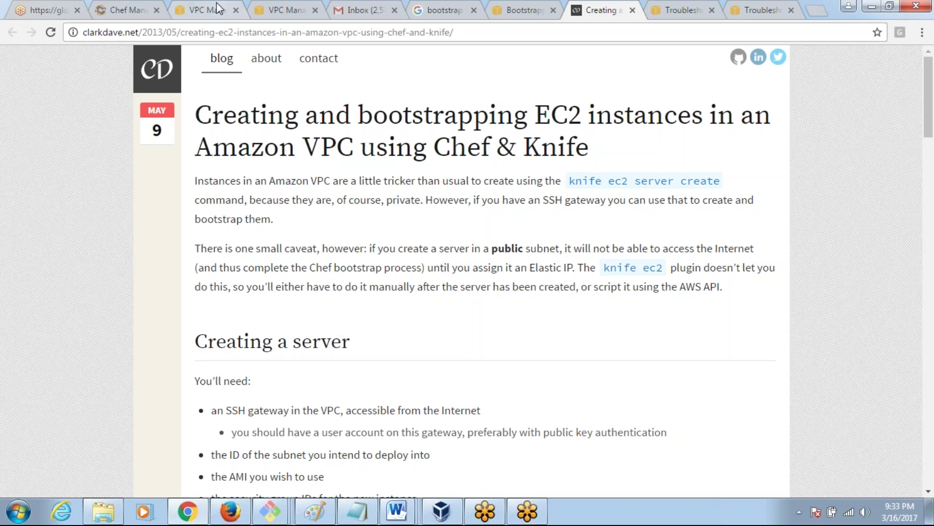
left_click(200, 12)
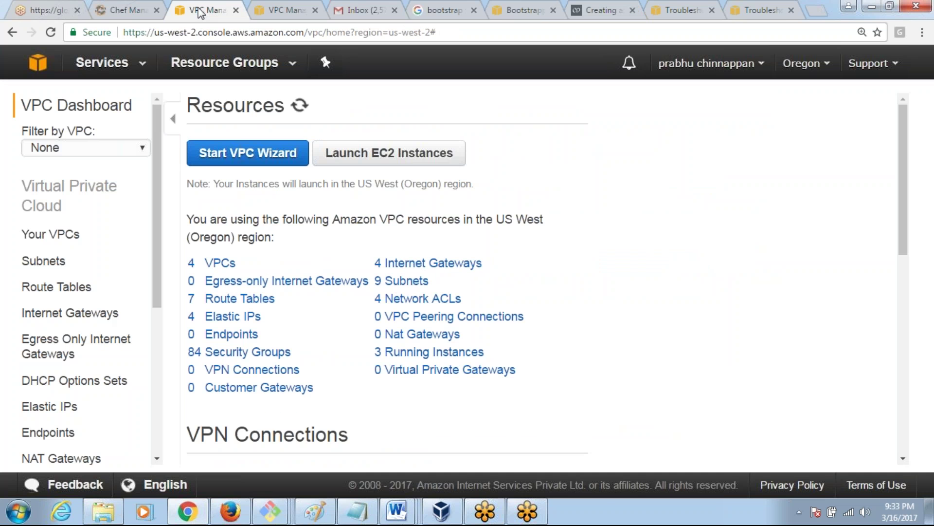
left_click(133, 10)
left_click(217, 12)
left_click(289, 11)
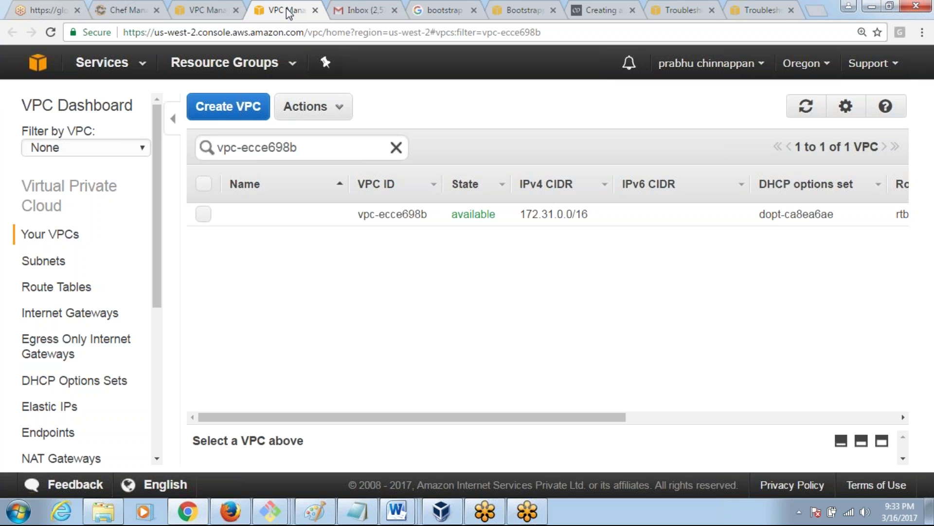
left_click(213, 12)
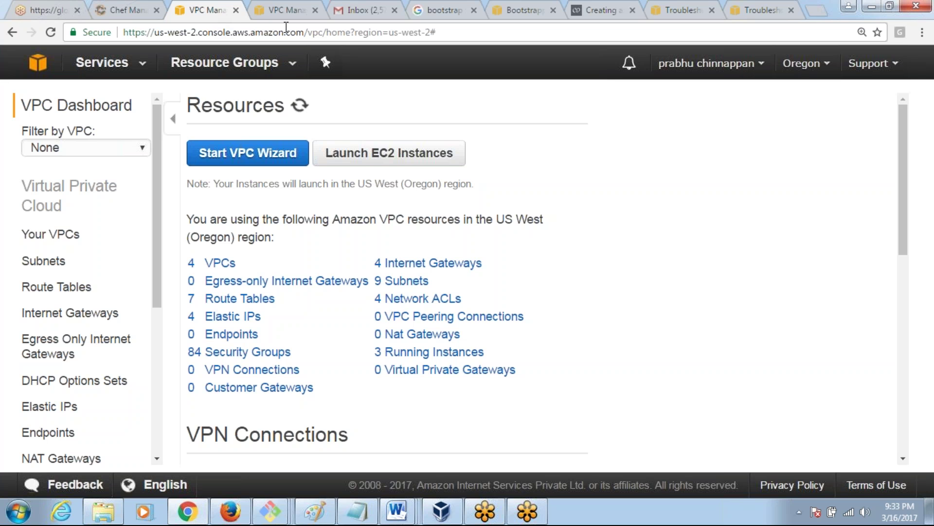
left_click(281, 11)
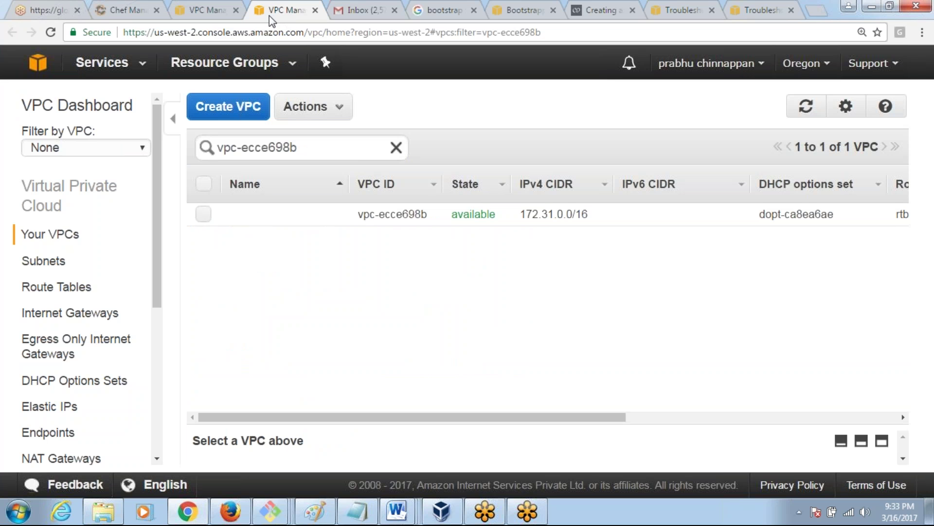
left_click(50, 2)
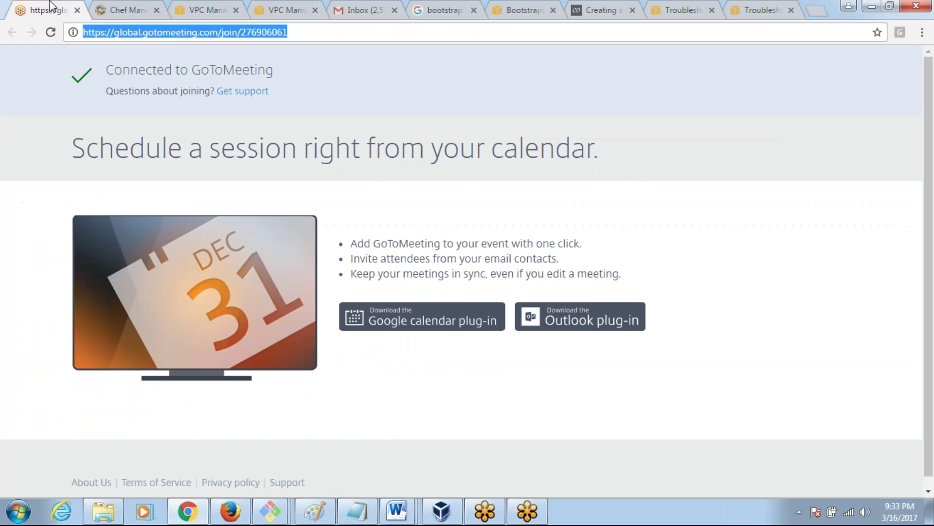
Return to the Chef Manage tab and show the organization's policy cookbooks
left_click(136, 7)
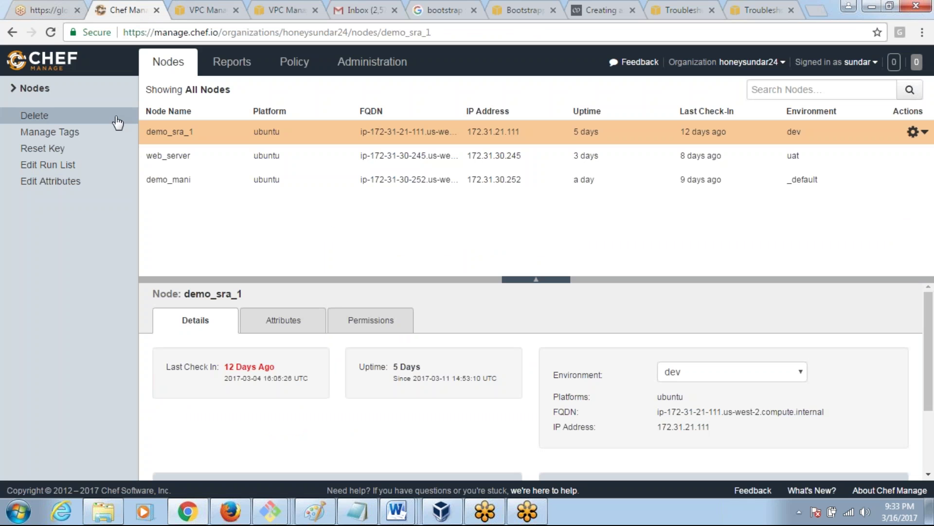
left_click(295, 62)
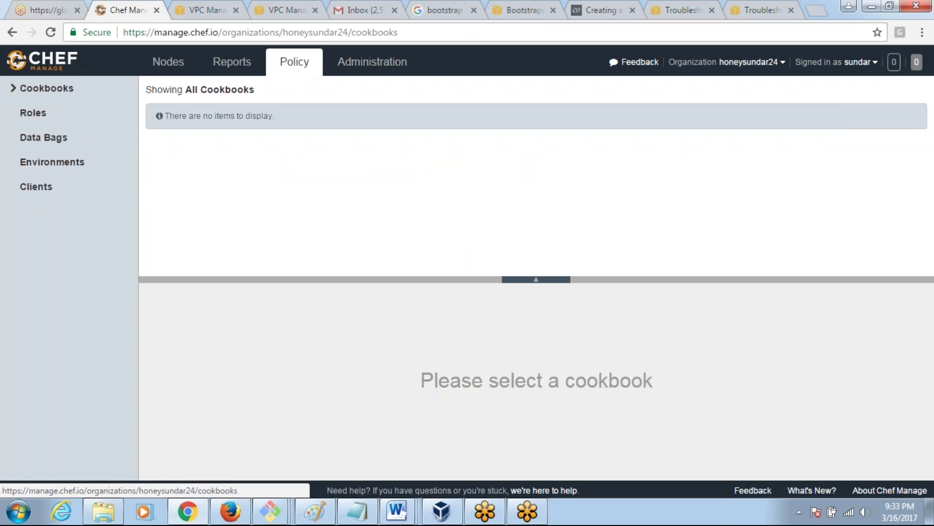